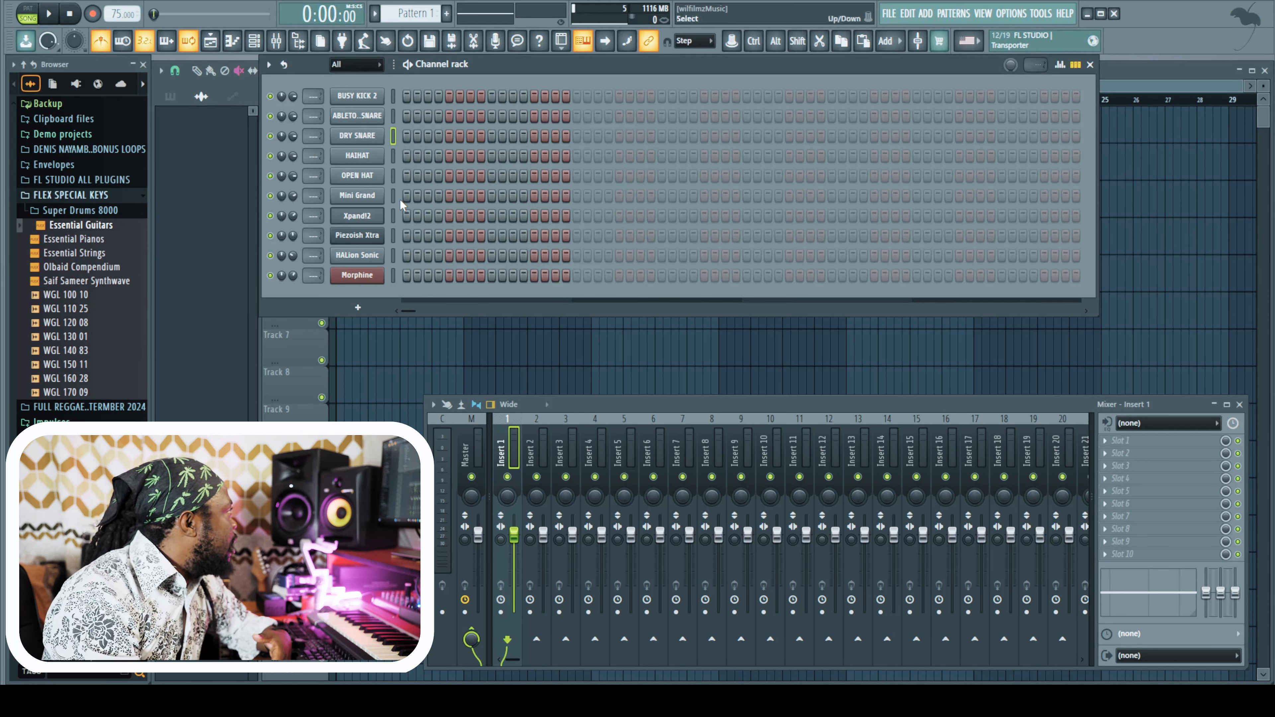
Open the Mini Grand channel to review its piano sound, shift the mixer slightly lower, and close the instrument
{"action": "left_click", "coordinate": [376, 197]}
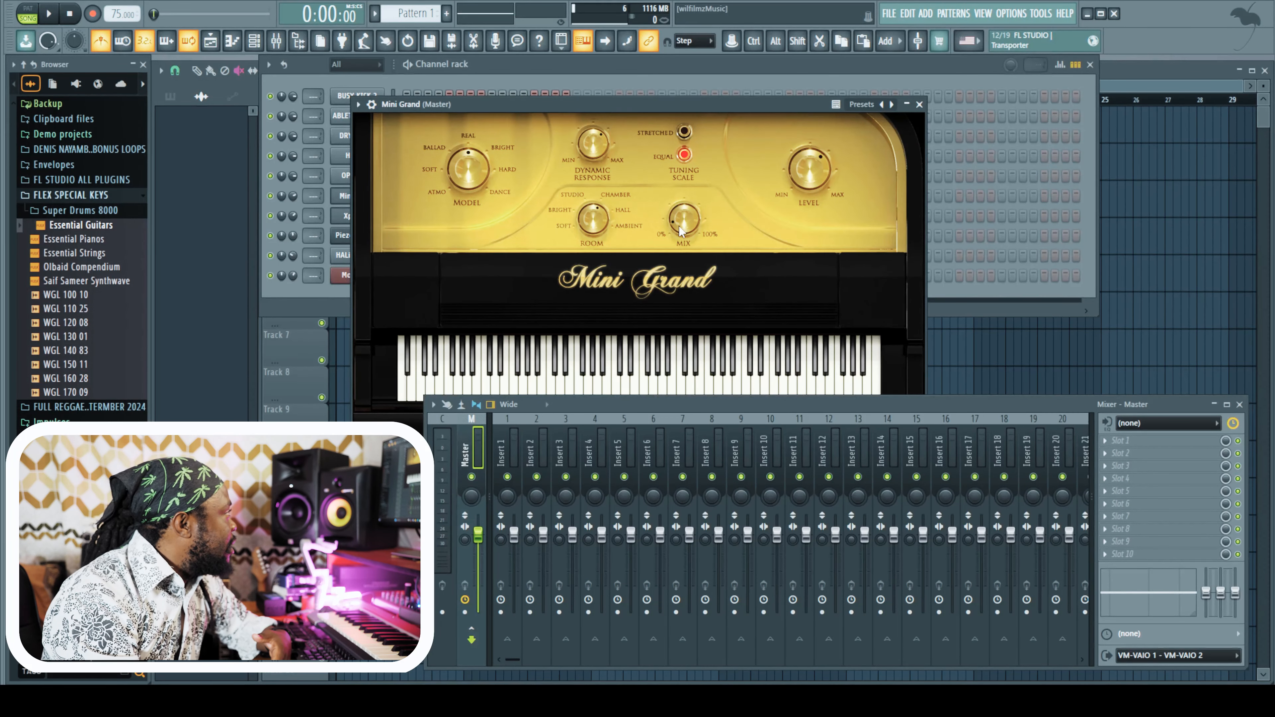
{"action": "left_click_drag", "start_coordinate": [852, 404], "coordinate": [873, 421]}
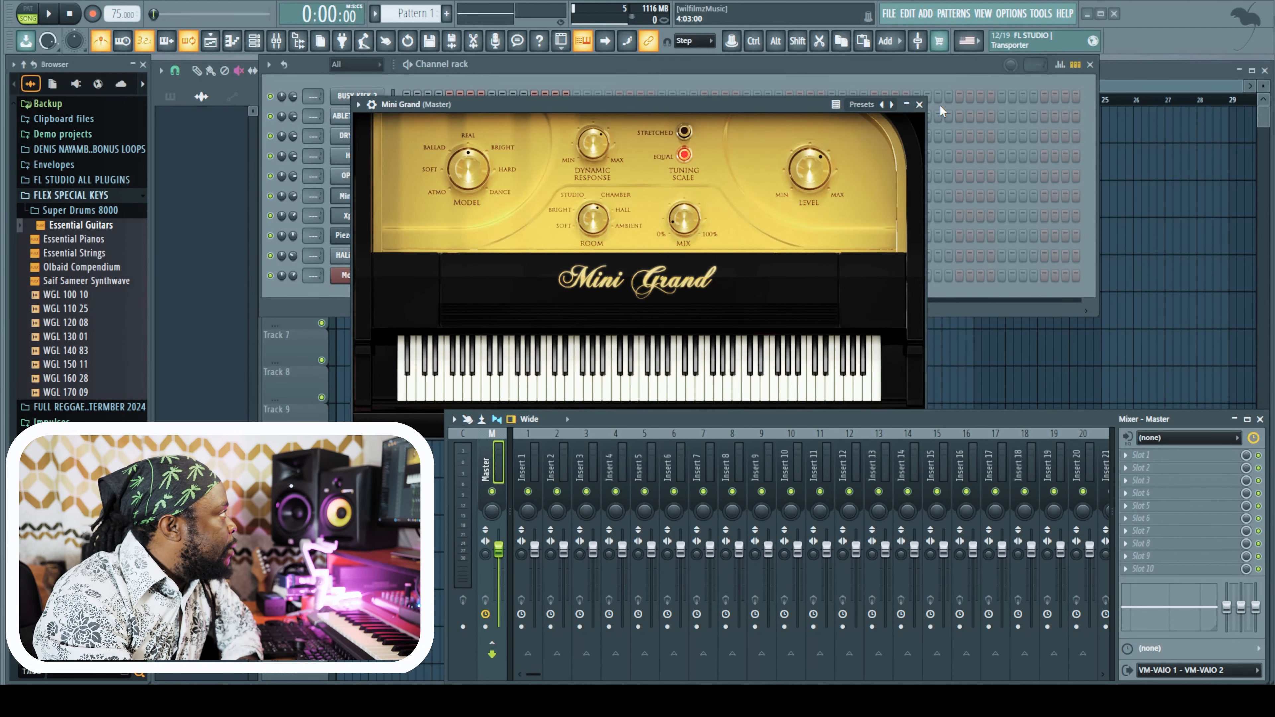
{"action": "left_click", "coordinate": [919, 104]}
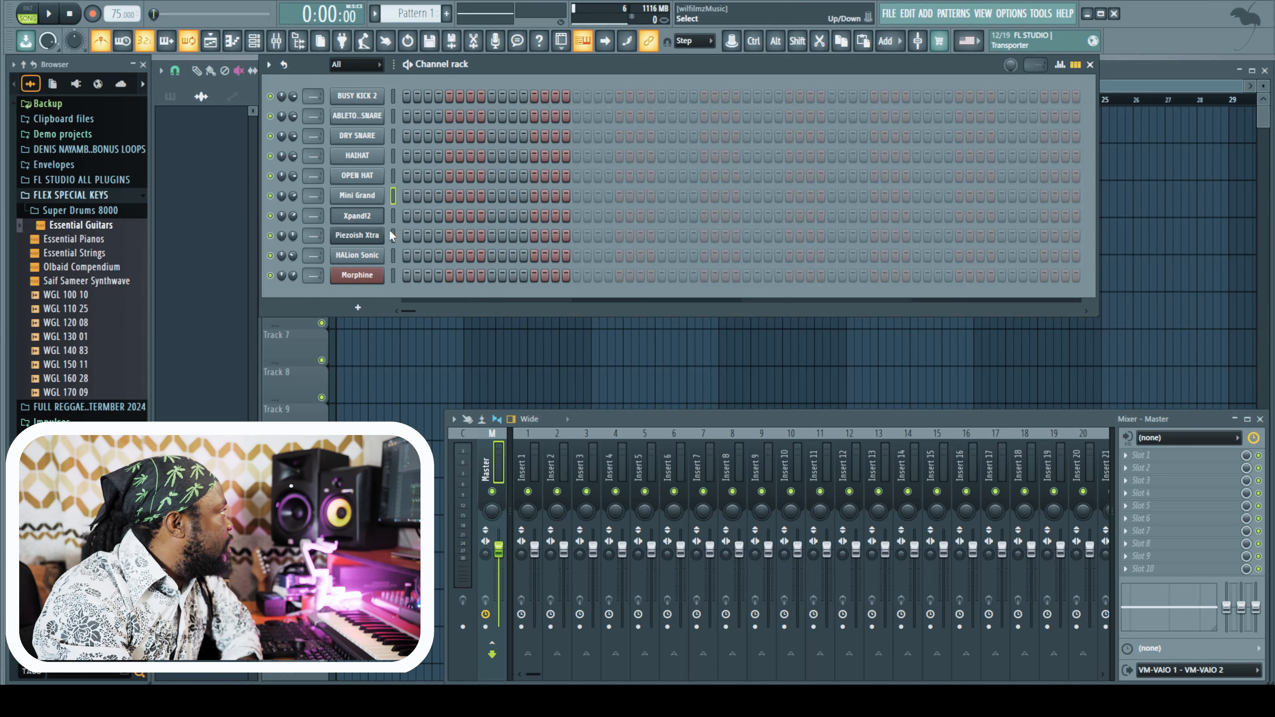
Open the HALion Sonic channel to review its Glimmer Pad sound, and close the instrument
{"action": "left_click", "coordinate": [393, 215]}
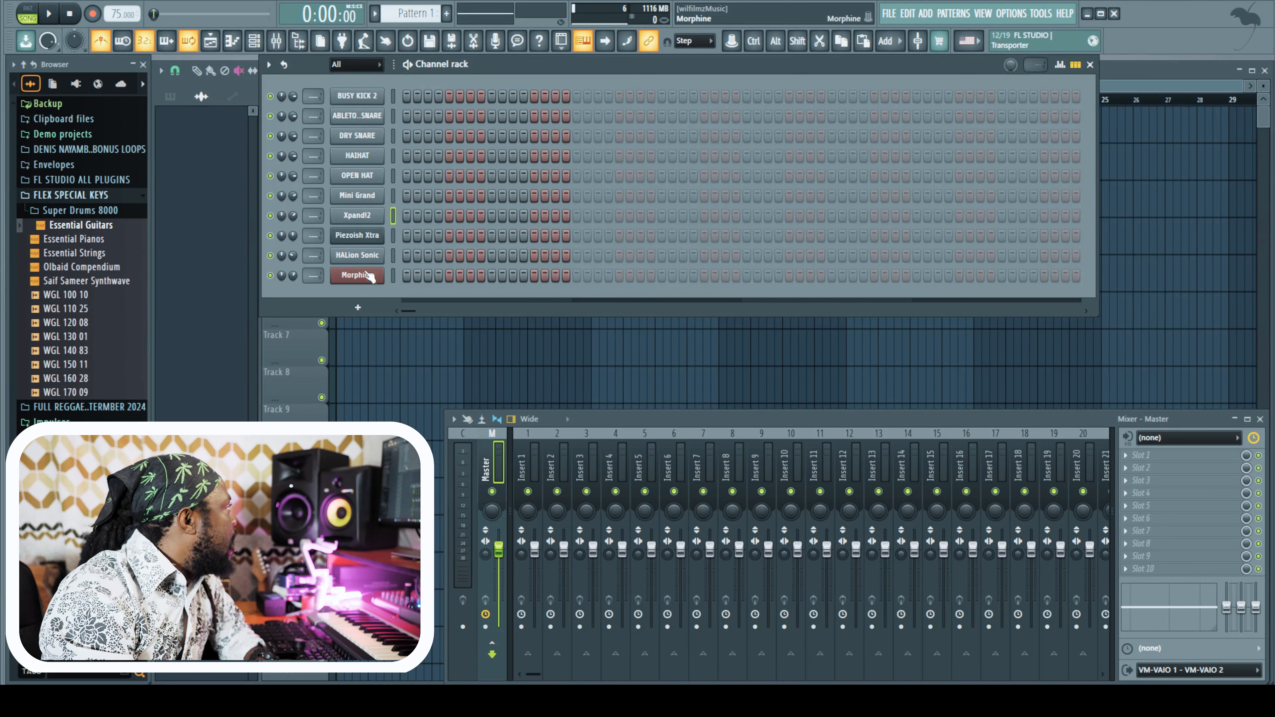
{"action": "left_click", "coordinate": [363, 253]}
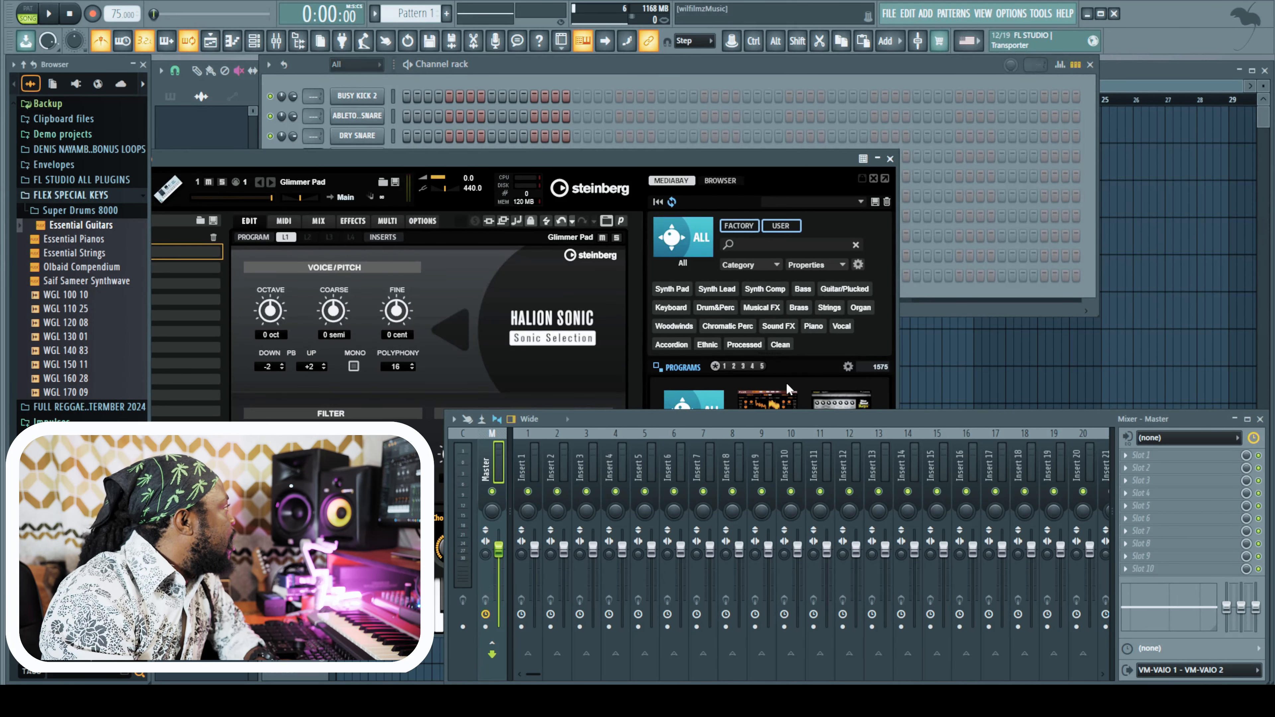
{"action": "left_click_drag", "start_coordinate": [634, 159], "coordinate": [726, 86]}
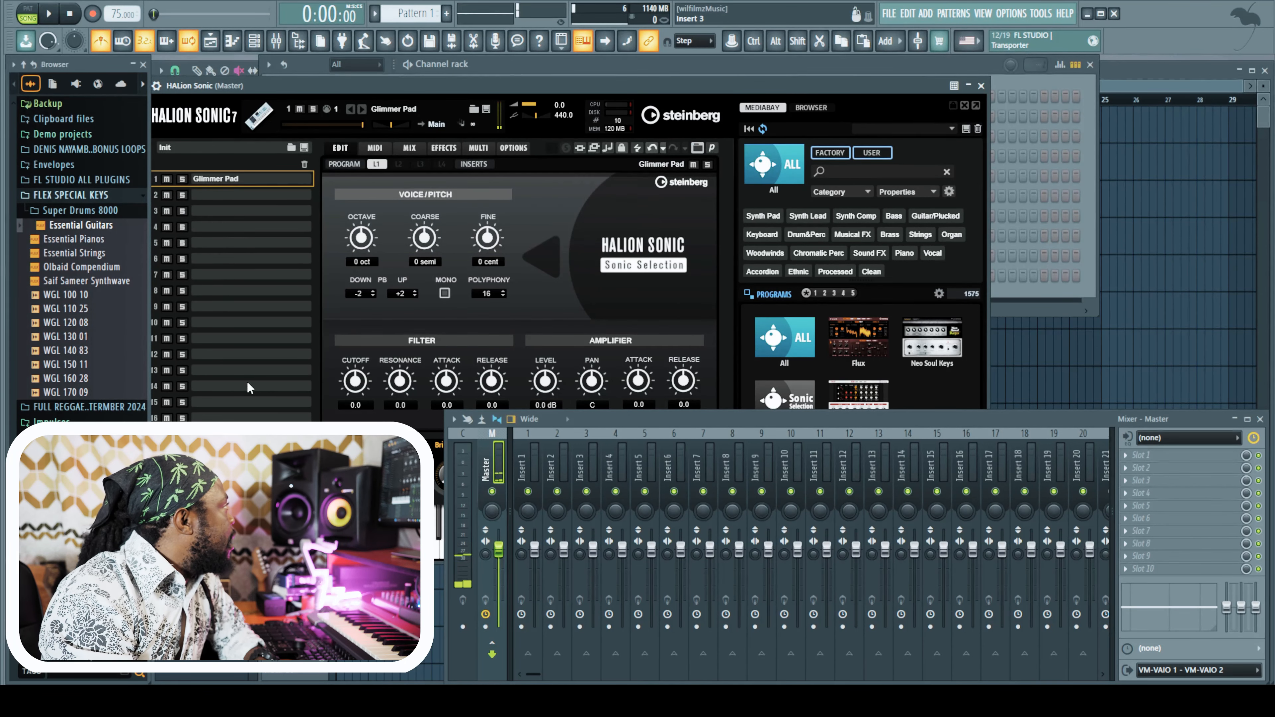
{"action": "left_click", "coordinate": [981, 85]}
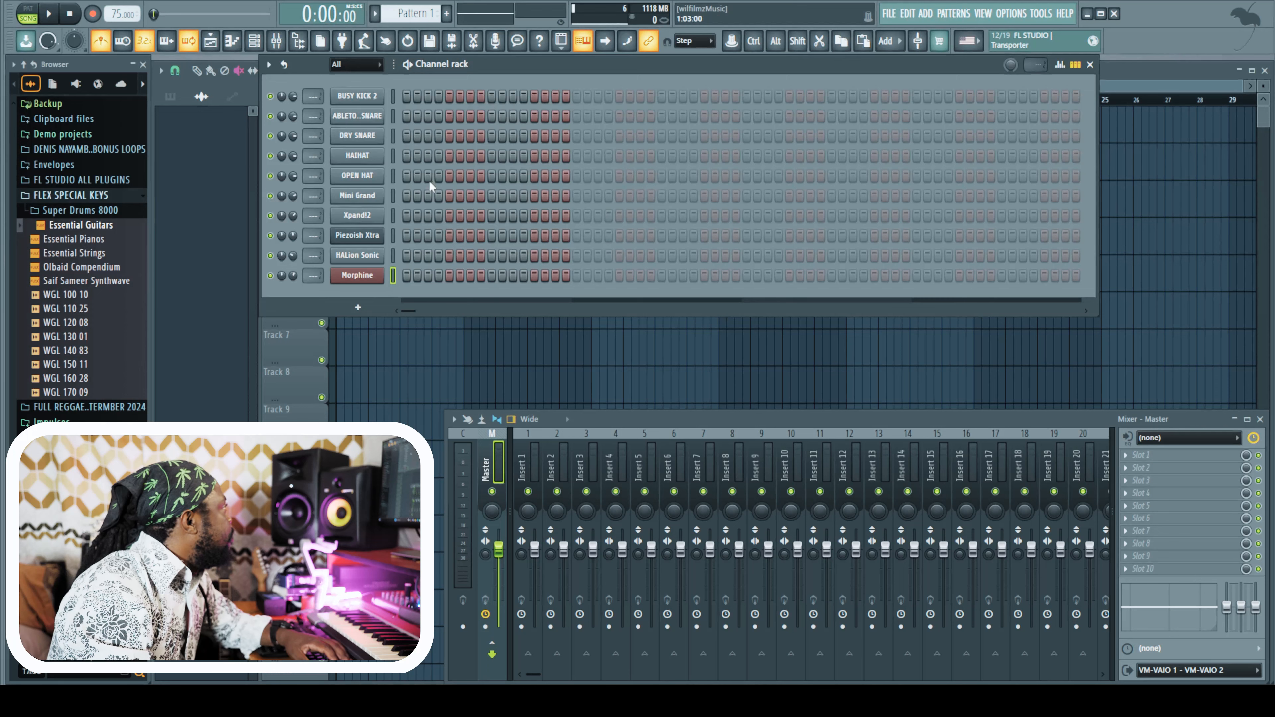
Place a BUSY KICK 2 hit on step 1 and hits of both the Ableton snare and DRY SNARE on step 5
{"action": "left_click", "coordinate": [405, 95]}
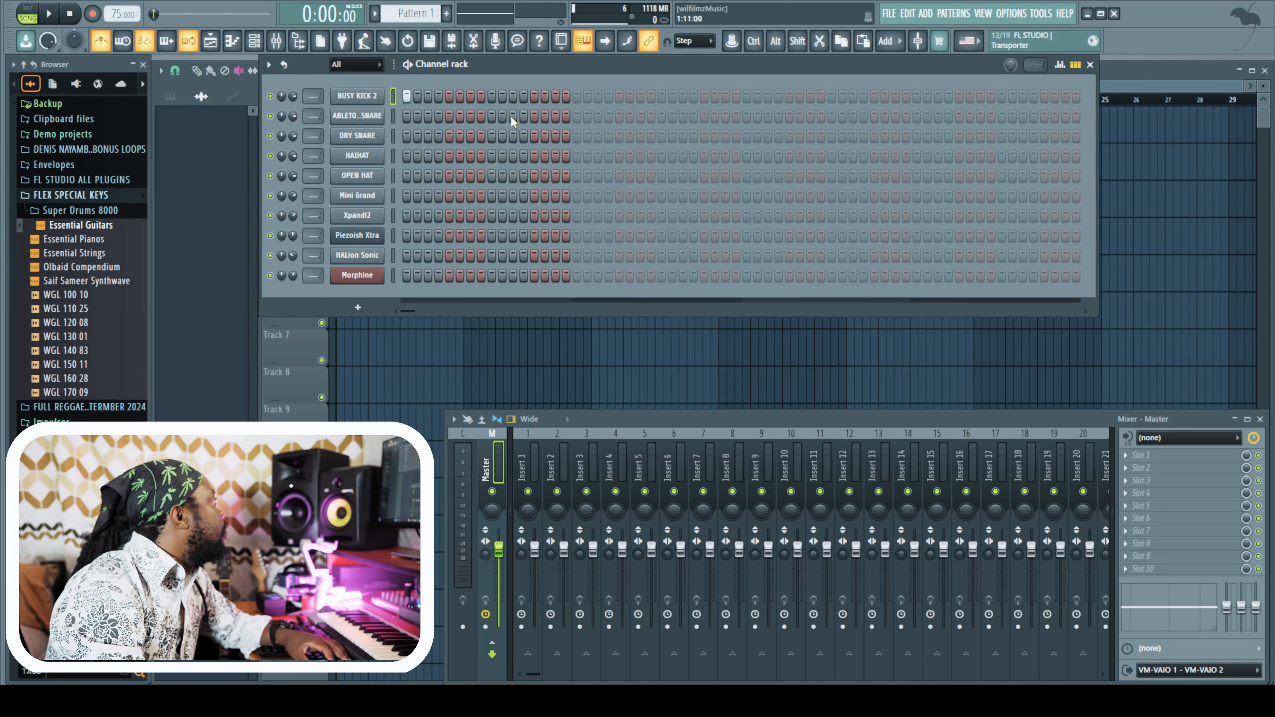
{"action": "key", "text": "space"}
{"action": "left_click", "coordinate": [450, 135]}
{"action": "key", "text": "space"}
{"action": "key", "text": "Down"}
{"action": "left_click", "coordinate": [449, 115]}
{"action": "key", "text": "space"}
{"action": "key", "text": "space"}
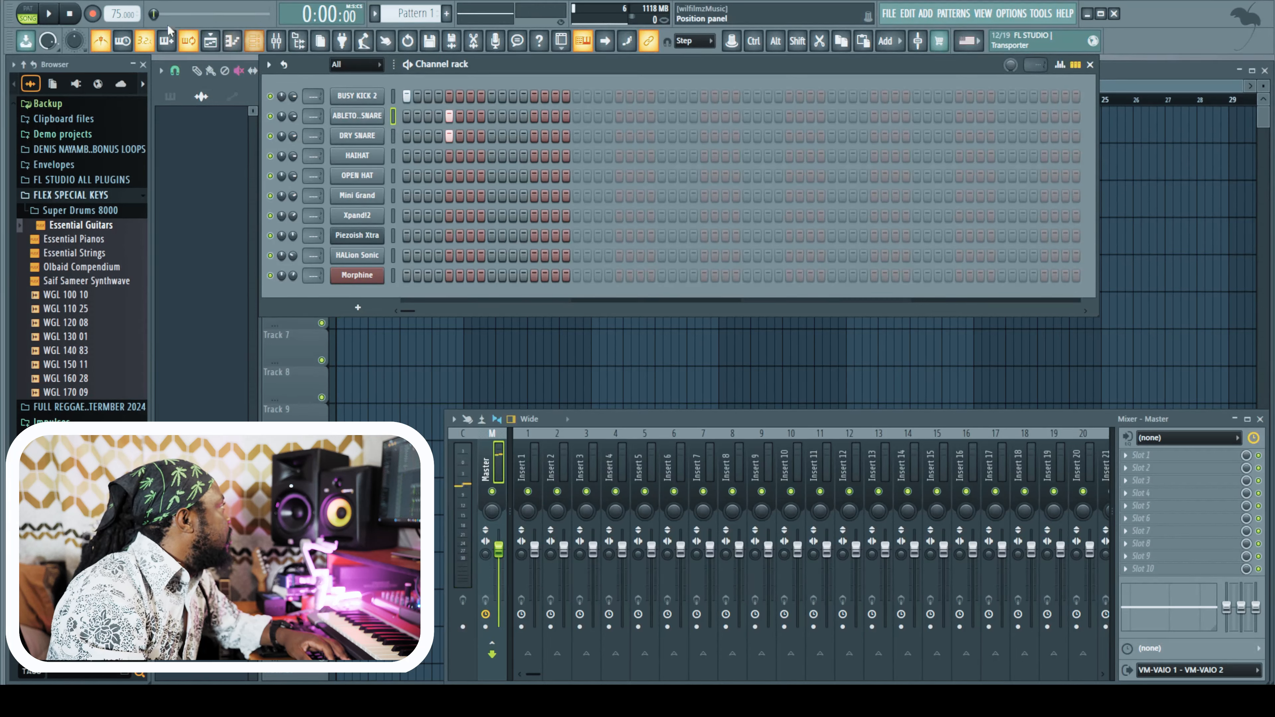
Try Ableton snare hits on steps 11 and 12 and a kick on step 10 while auditioning the pattern
{"action": "key", "text": "space"}
{"action": "left_click", "coordinate": [525, 117]}
{"action": "left_click", "coordinate": [513, 118]}
{"action": "key", "text": "space"}
{"action": "right_click", "coordinate": [525, 117]}
{"action": "key", "text": "space"}
{"action": "right_click", "coordinate": [513, 117]}
{"action": "left_click", "coordinate": [502, 97]}
{"action": "right_click", "coordinate": [502, 97]}
Add a kick on step 9 and hits of both snares on step 14, and play the pattern
{"action": "left_click", "coordinate": [491, 97]}
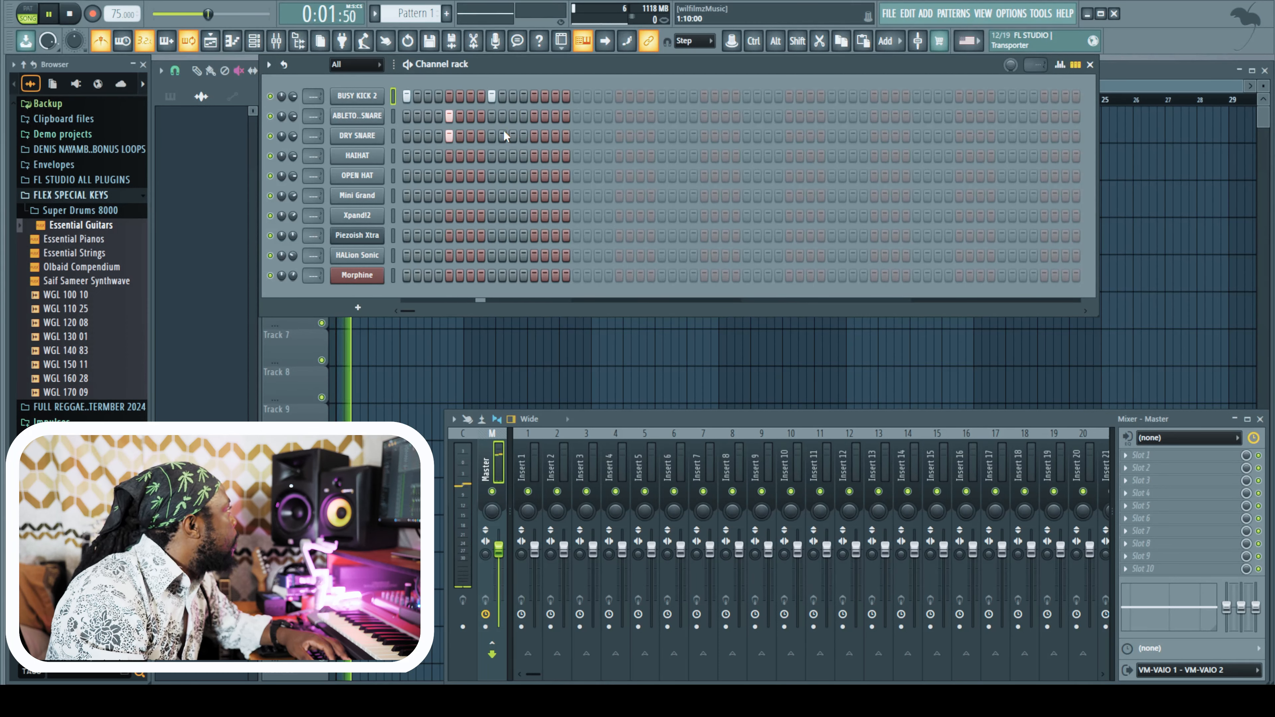
{"action": "left_click", "coordinate": [545, 117]}
{"action": "key", "text": "space"}
{"action": "left_click", "coordinate": [545, 136]}
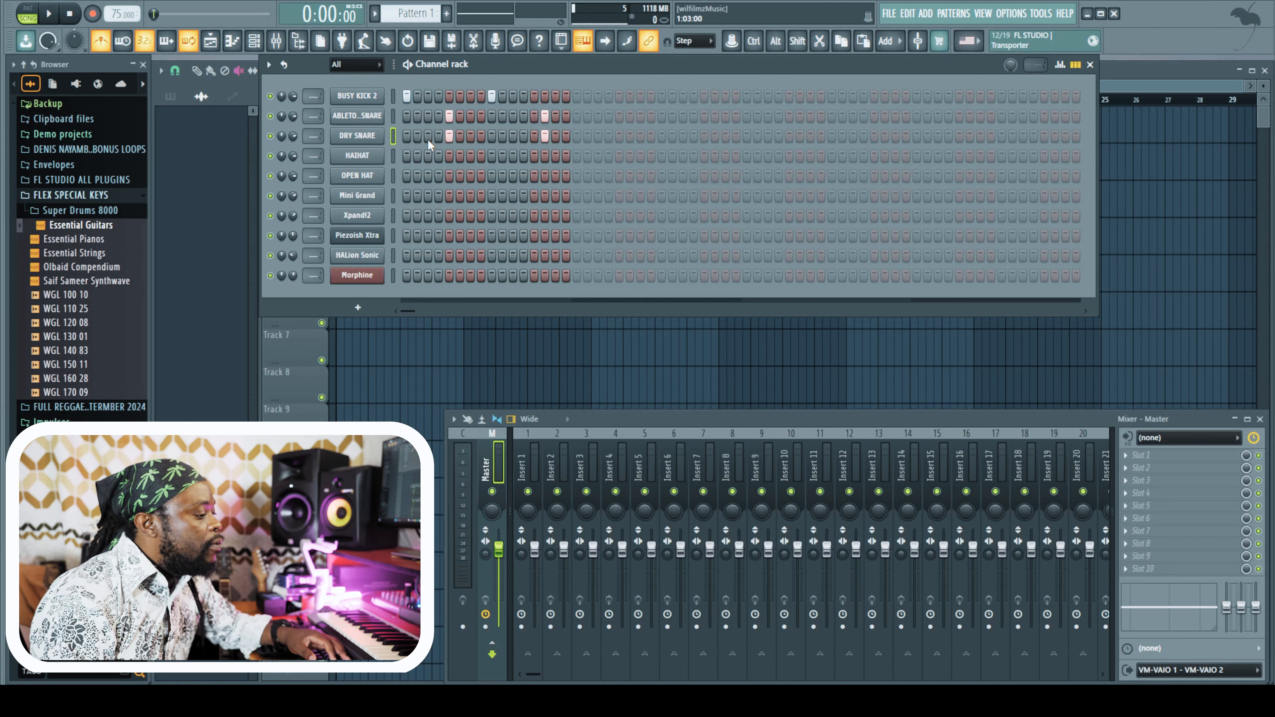
{"action": "key", "text": "space"}
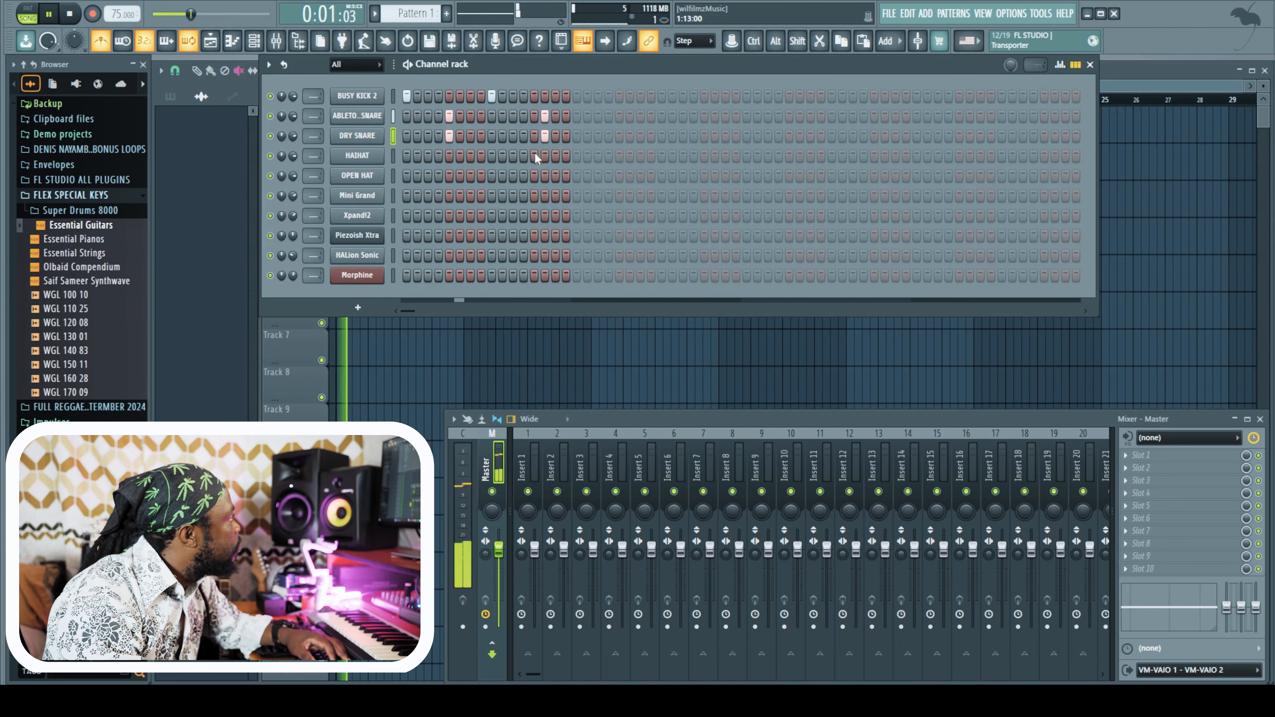
Move the second hit of both snares from step 14 to step 13 and replay the beat
{"action": "left_click", "coordinate": [534, 116]}
{"action": "left_click", "coordinate": [535, 136]}
{"action": "right_click", "coordinate": [545, 136]}
{"action": "right_click", "coordinate": [545, 116]}
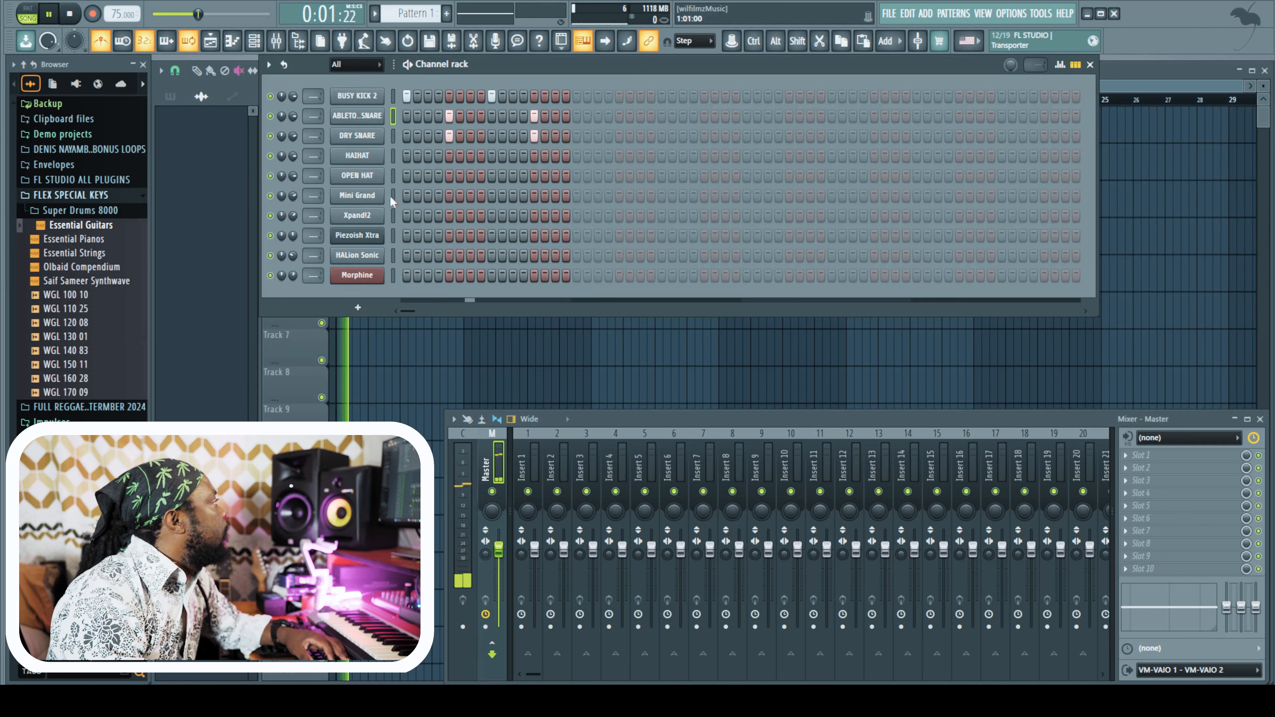
{"action": "key", "text": "space"}
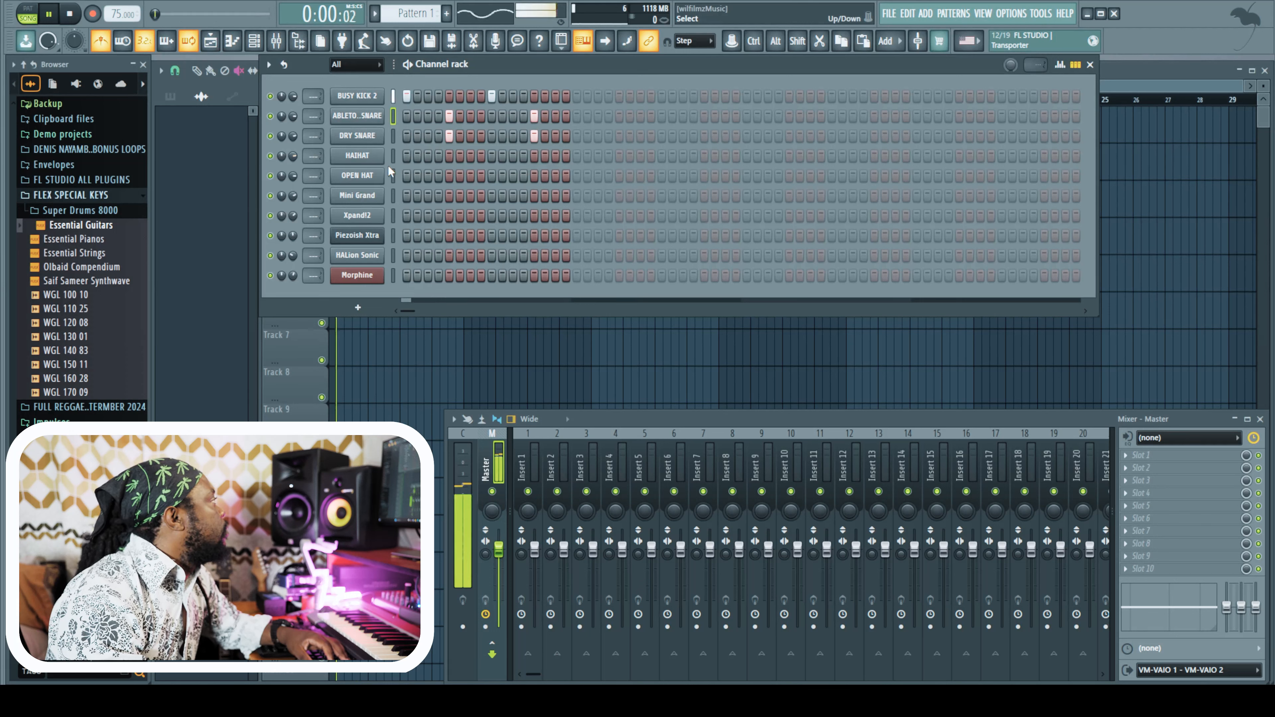
Fill the HAIHAT channel on every 2 steps and play the beat
{"action": "right_click", "coordinate": [385, 154]}
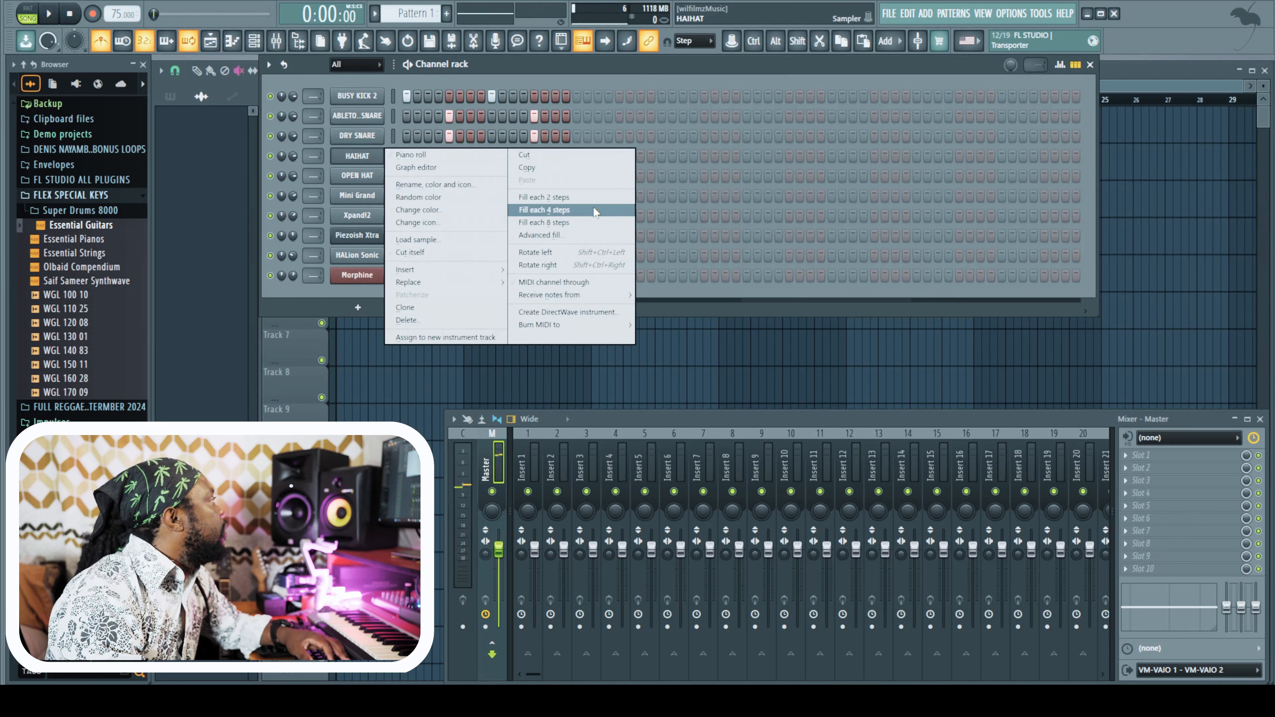
{"action": "left_click", "coordinate": [575, 201]}
{"action": "key", "text": "space"}
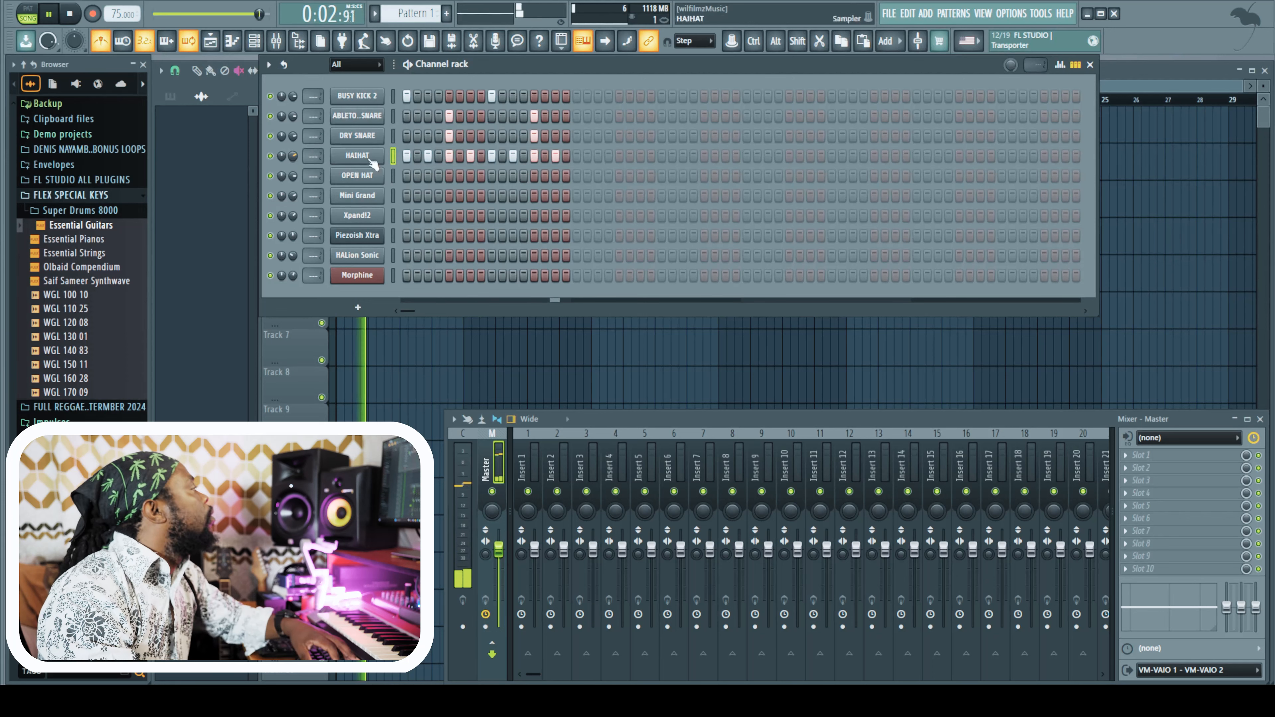
Add a quick fade-out to the HAIHAT sample in its sampler settings and hide the mixer
{"action": "left_click", "coordinate": [355, 178]}
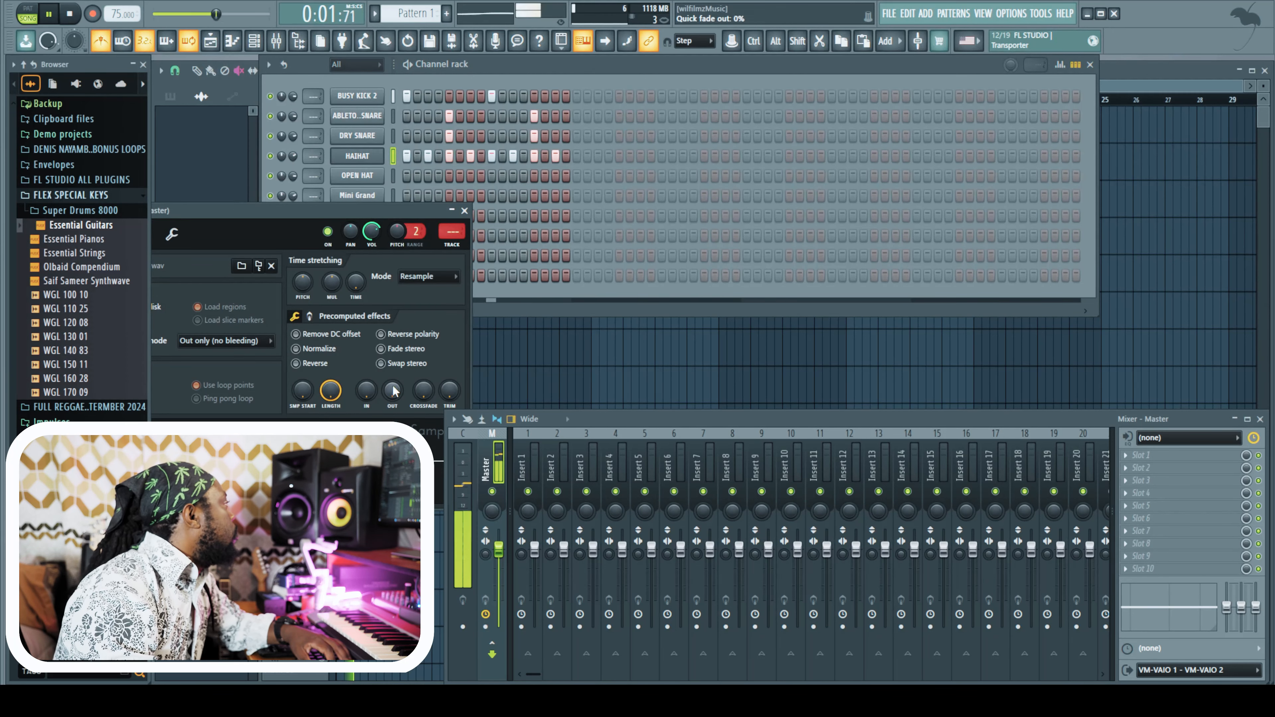
{"action": "left_click_drag", "start_coordinate": [423, 205], "coordinate": [514, 121]}
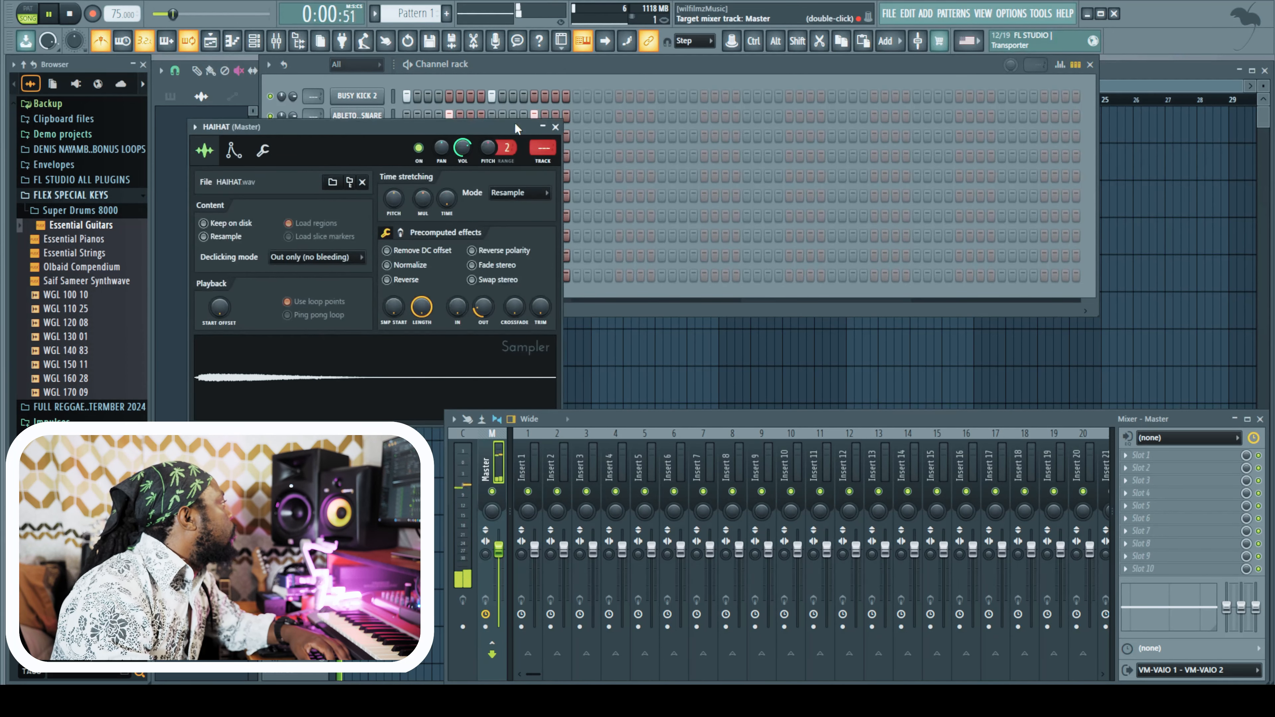
{"action": "left_click", "coordinate": [556, 128]}
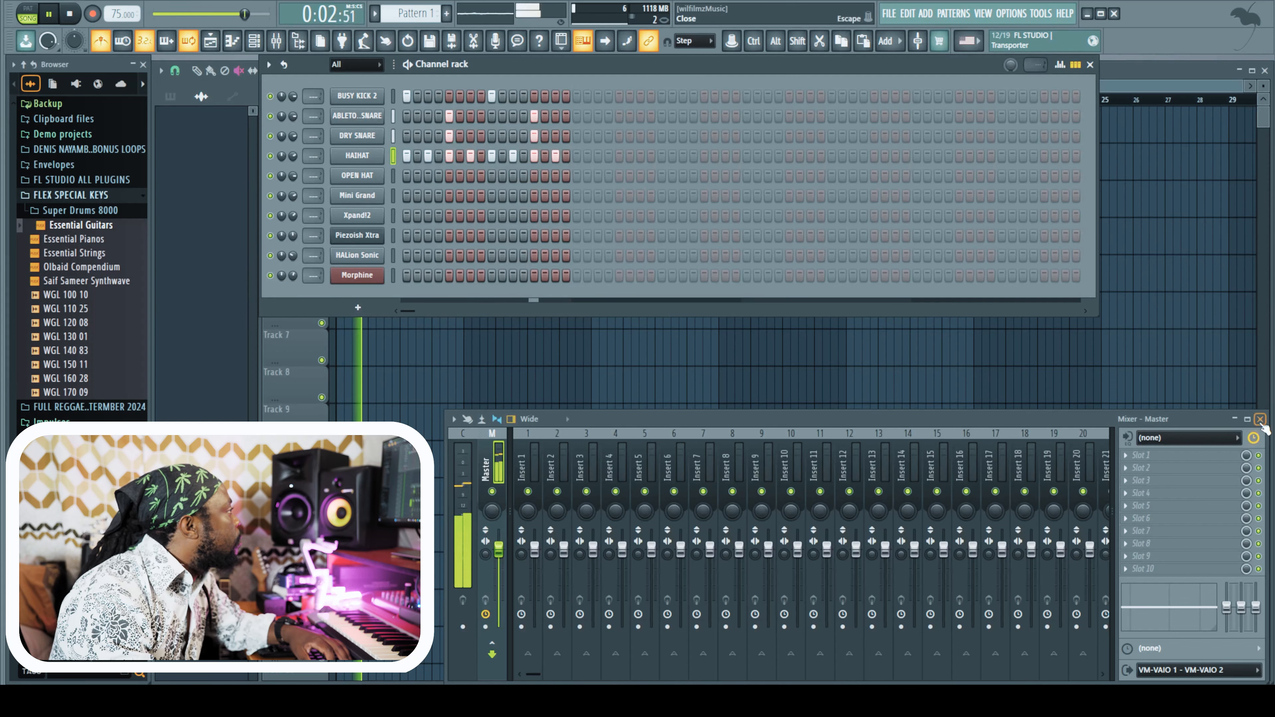
{"action": "key", "text": "F9"}
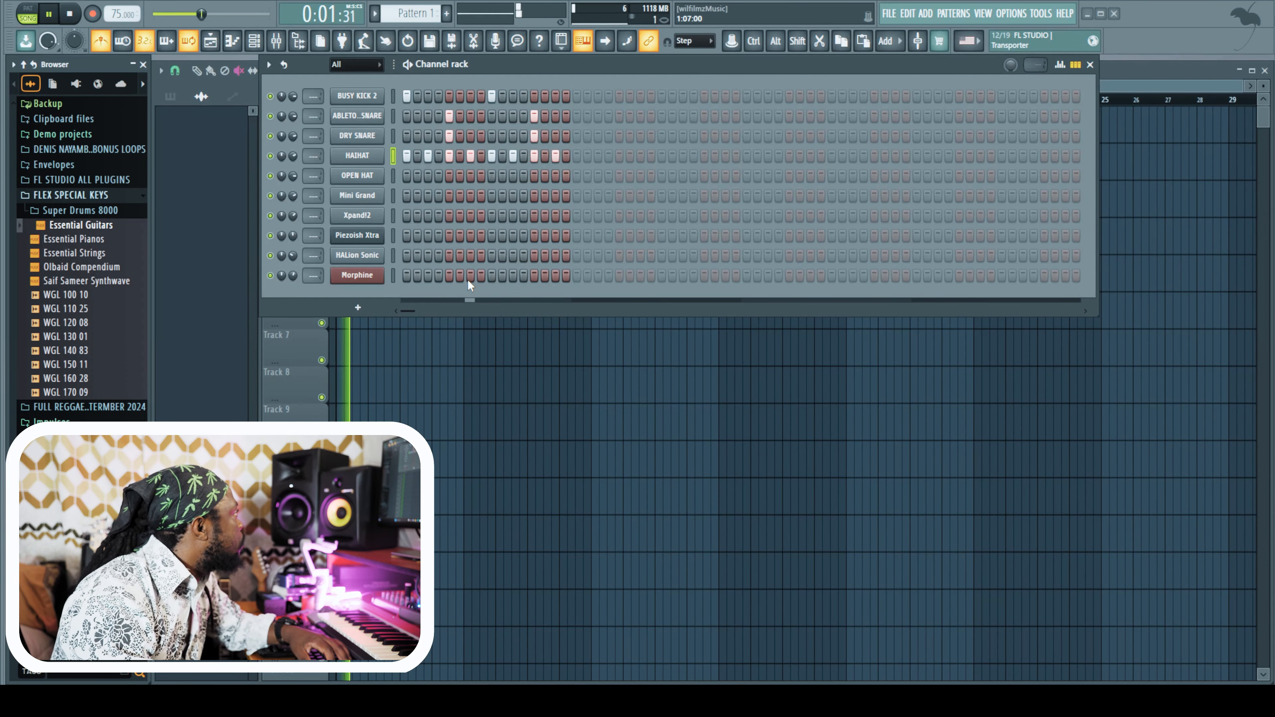
{"action": "key", "text": "space"}
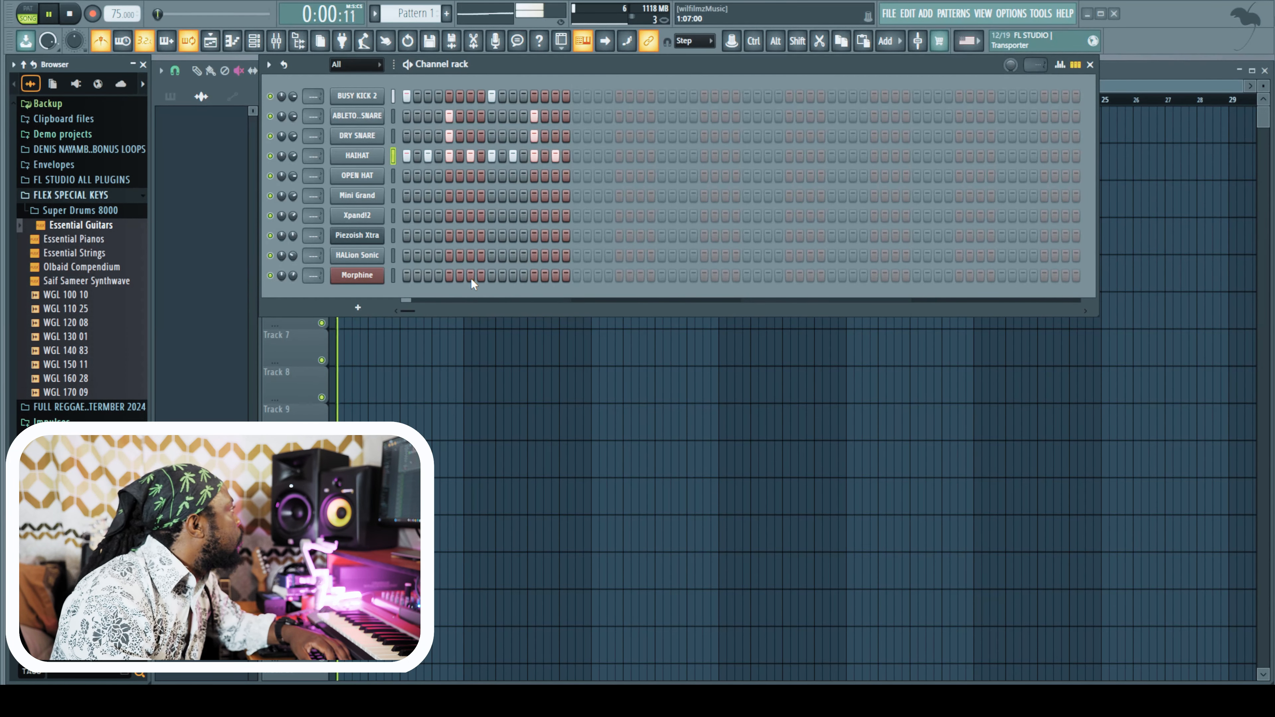
In the HAIHAT piano roll, add C5 notes on steps 2, 4 and 6 with their velocities lowered to about 25%
{"action": "right_click", "coordinate": [371, 156]}
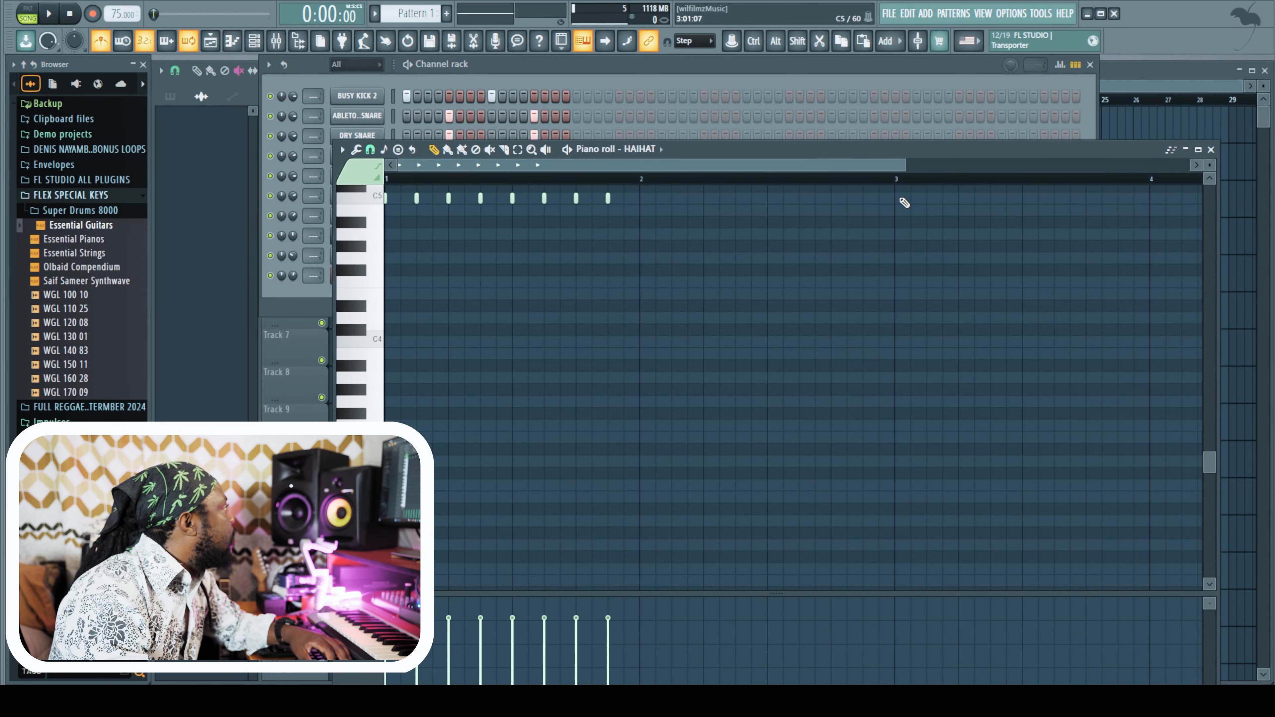
{"action": "left_click_drag", "start_coordinate": [903, 170], "coordinate": [574, 165]}
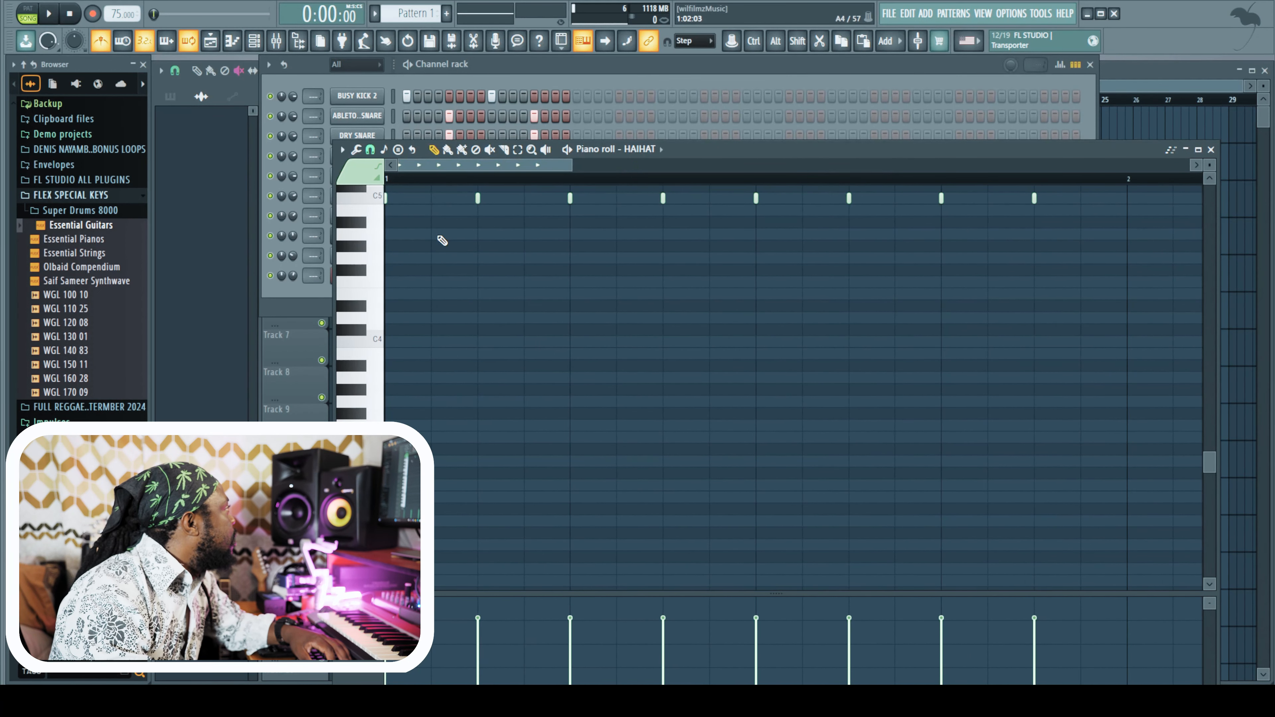
{"action": "left_click", "coordinate": [428, 196]}
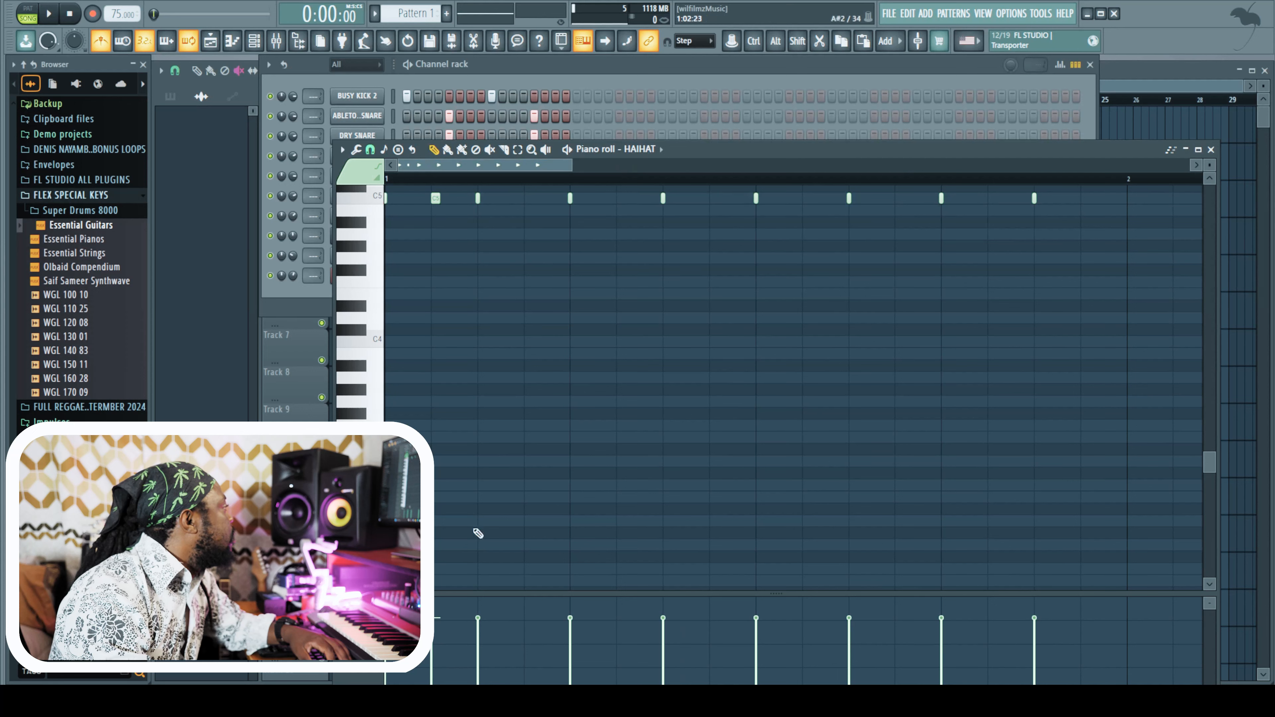
{"action": "key", "text": "space"}
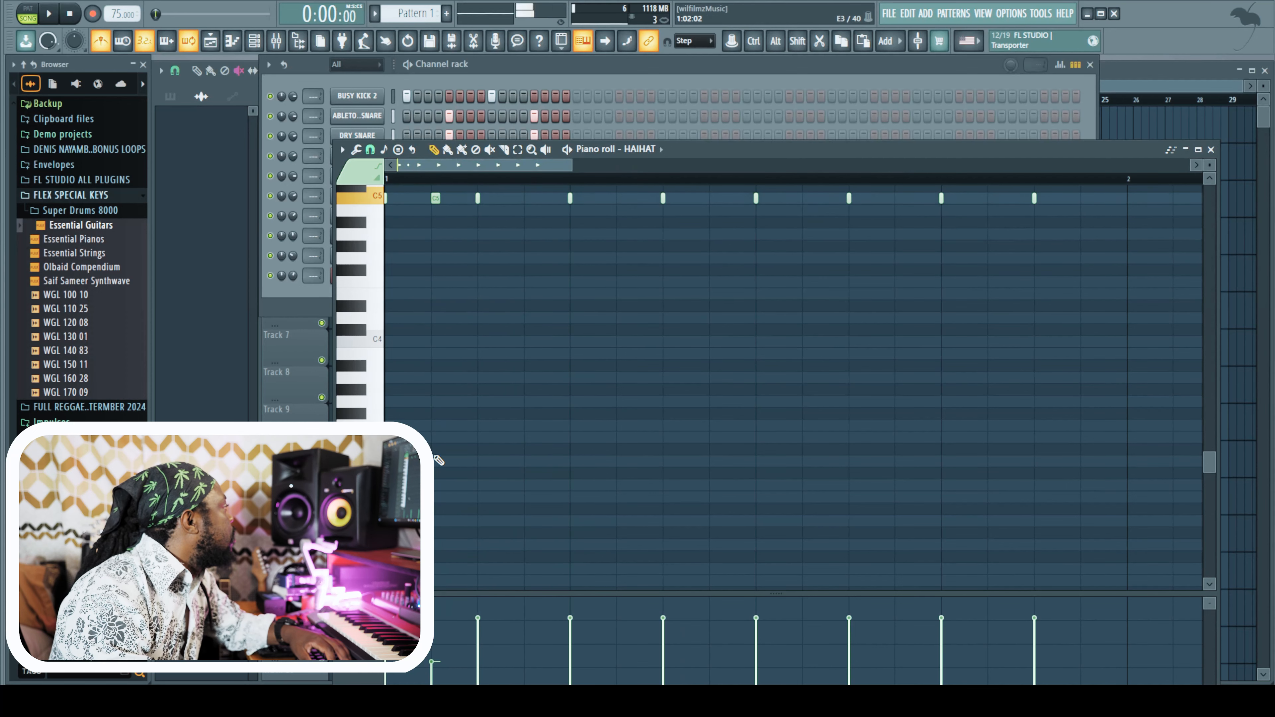
{"action": "left_click", "coordinate": [528, 200]}
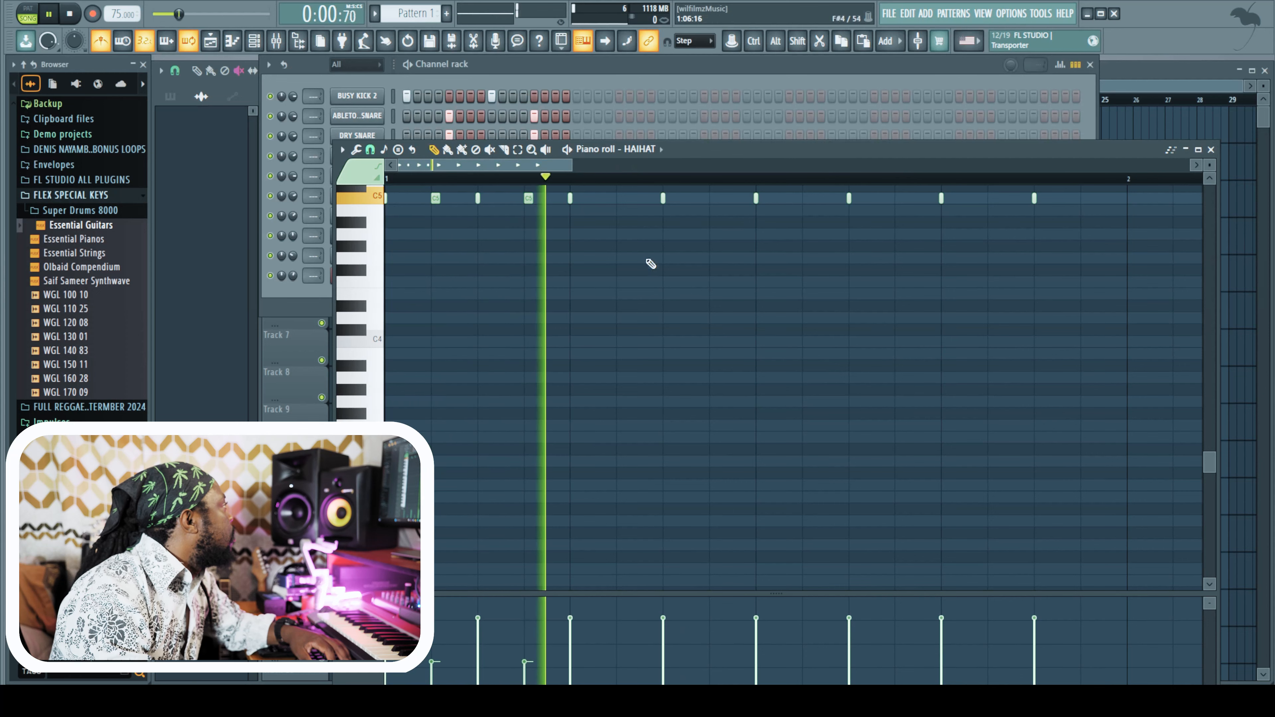
{"action": "left_click", "coordinate": [625, 200]}
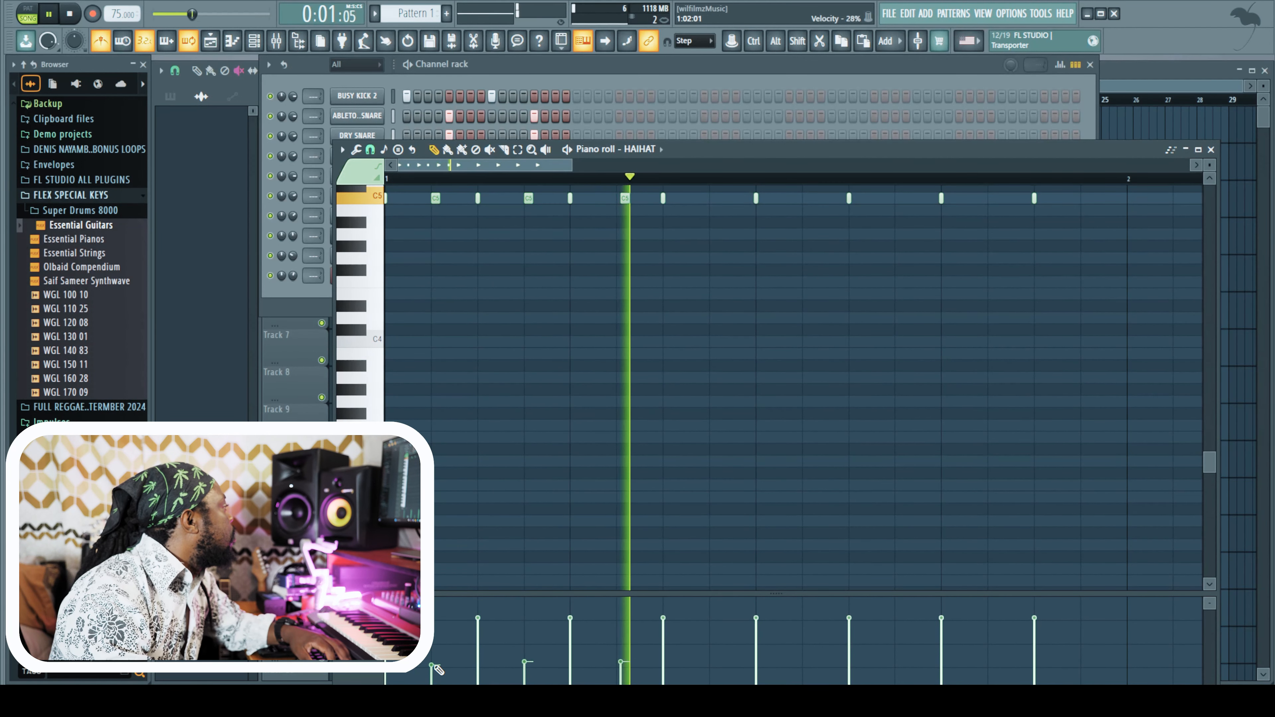
{"action": "key", "text": "space"}
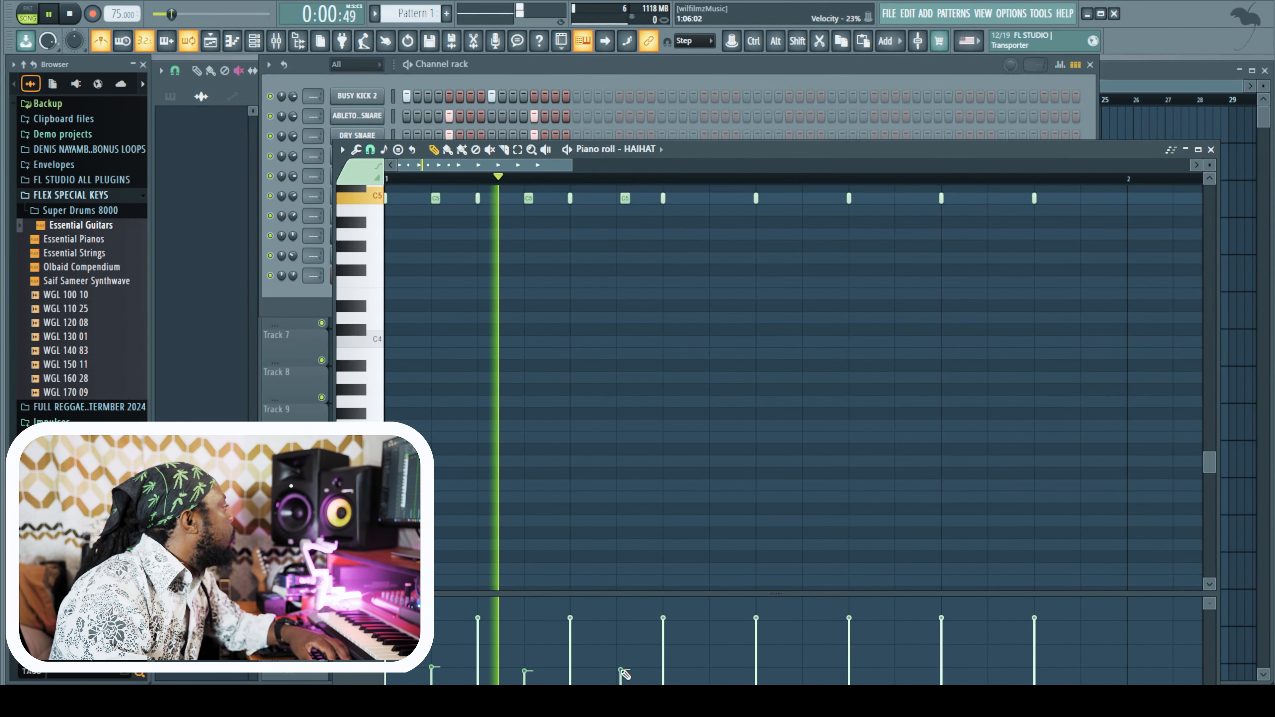
{"action": "key", "text": "space"}
{"action": "key", "text": "space"}
Add low-velocity C5 hi-hat notes on steps 8, 10, 12 and 14, aligning the last one to the grid
{"action": "left_click", "coordinate": [715, 199]}
{"action": "left_click", "coordinate": [806, 199]}
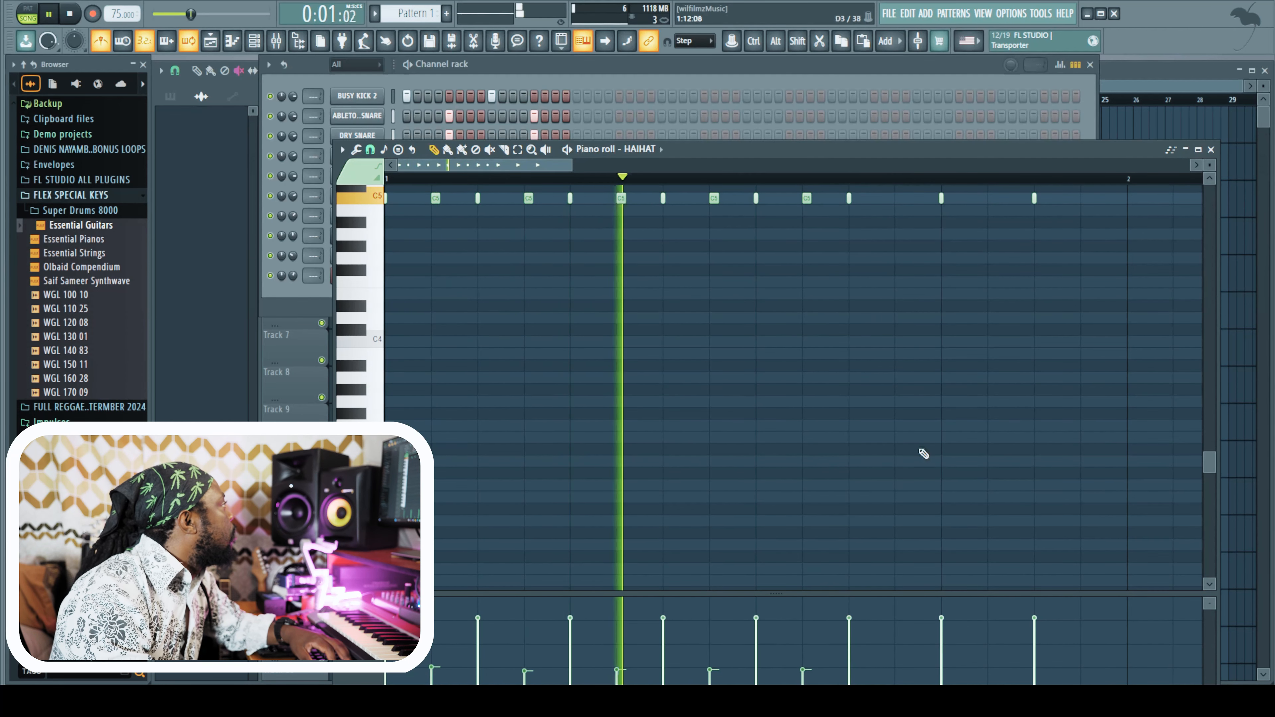
{"action": "left_click", "coordinate": [899, 199]}
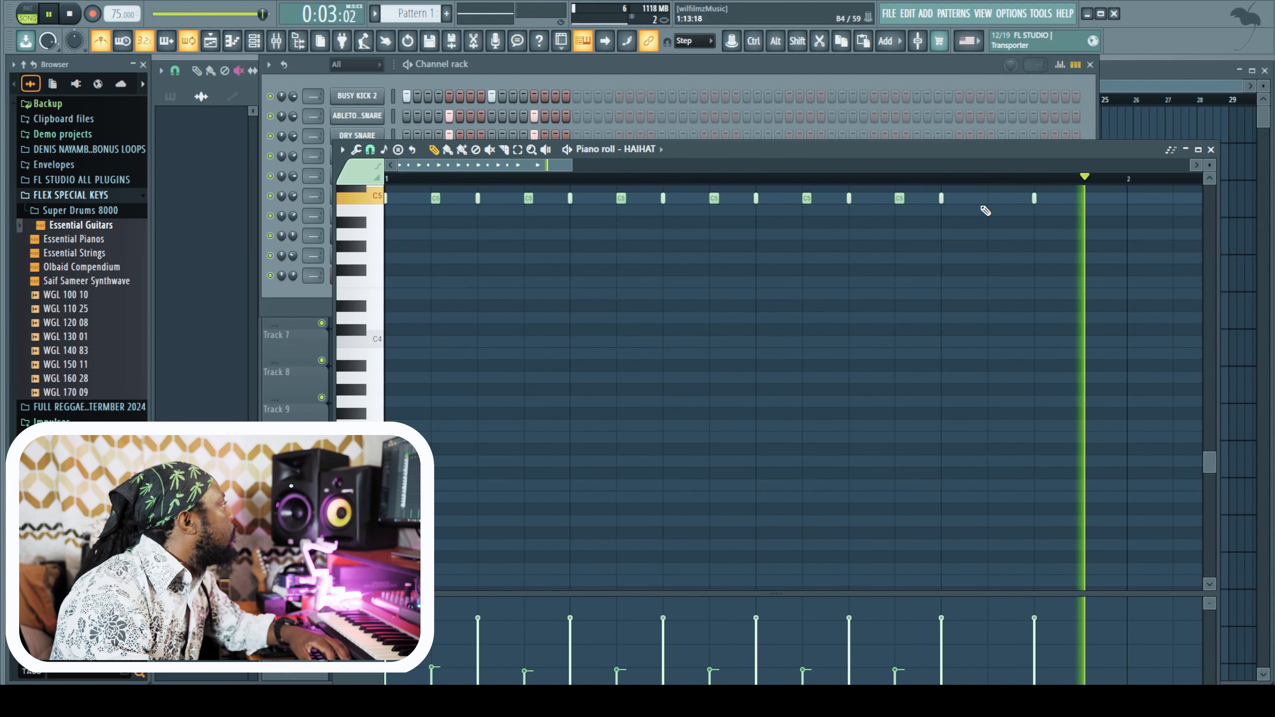
{"action": "left_click", "coordinate": [998, 199]}
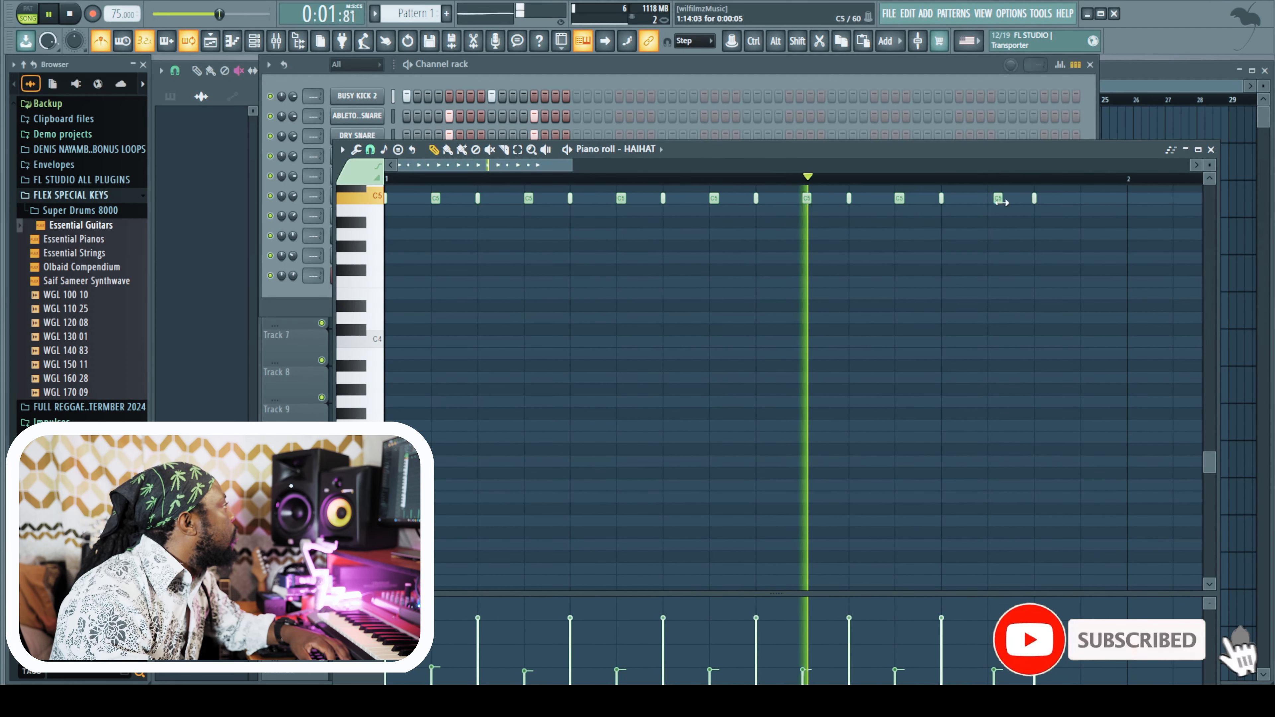
{"action": "left_click_drag", "start_coordinate": [997, 199], "coordinate": [991, 199]}
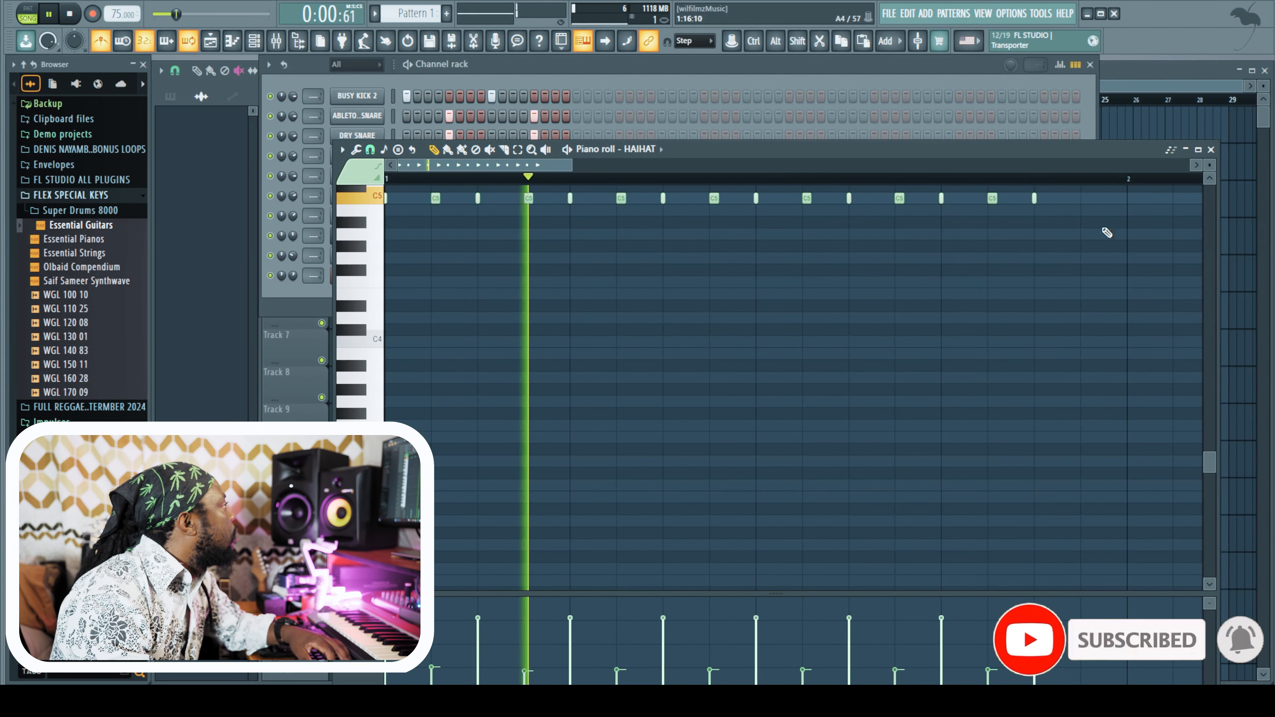
{"action": "key", "text": "space"}
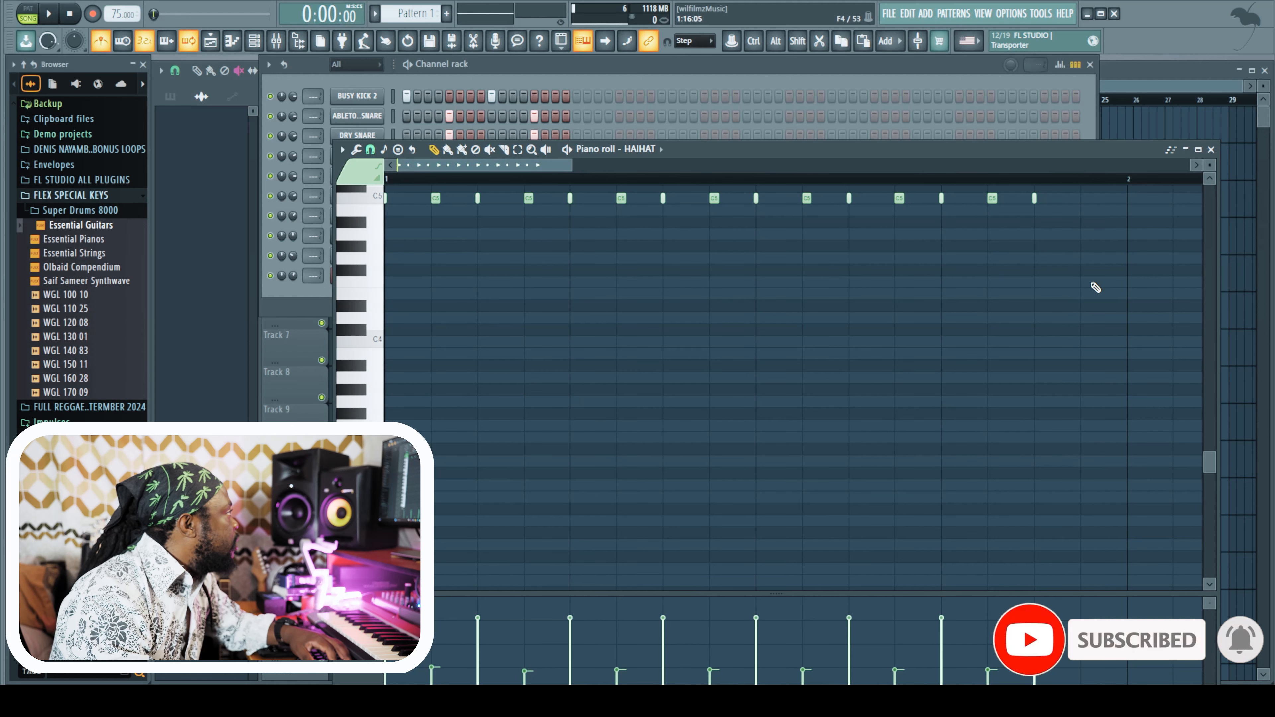
Delete the last hi-hat note on step 15, start playback and close the piano roll
{"action": "right_click", "coordinate": [1035, 198]}
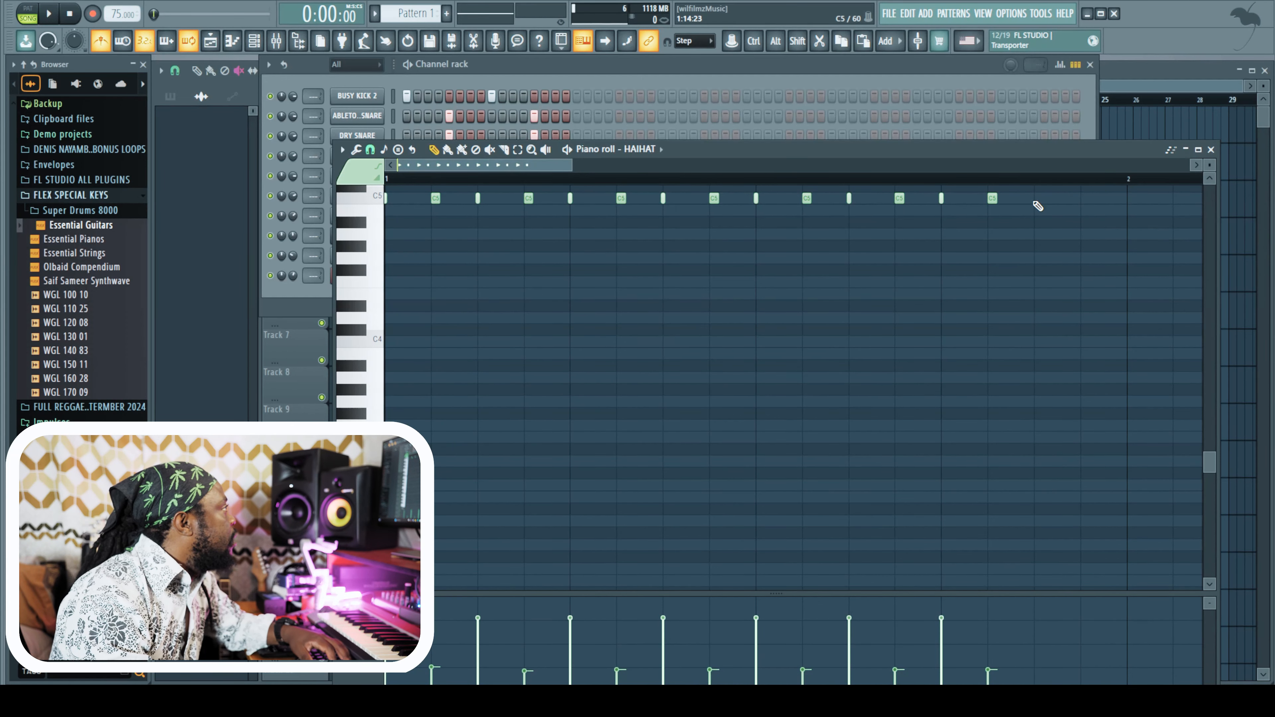
{"action": "key", "text": "space"}
{"action": "left_click", "coordinate": [1211, 149]}
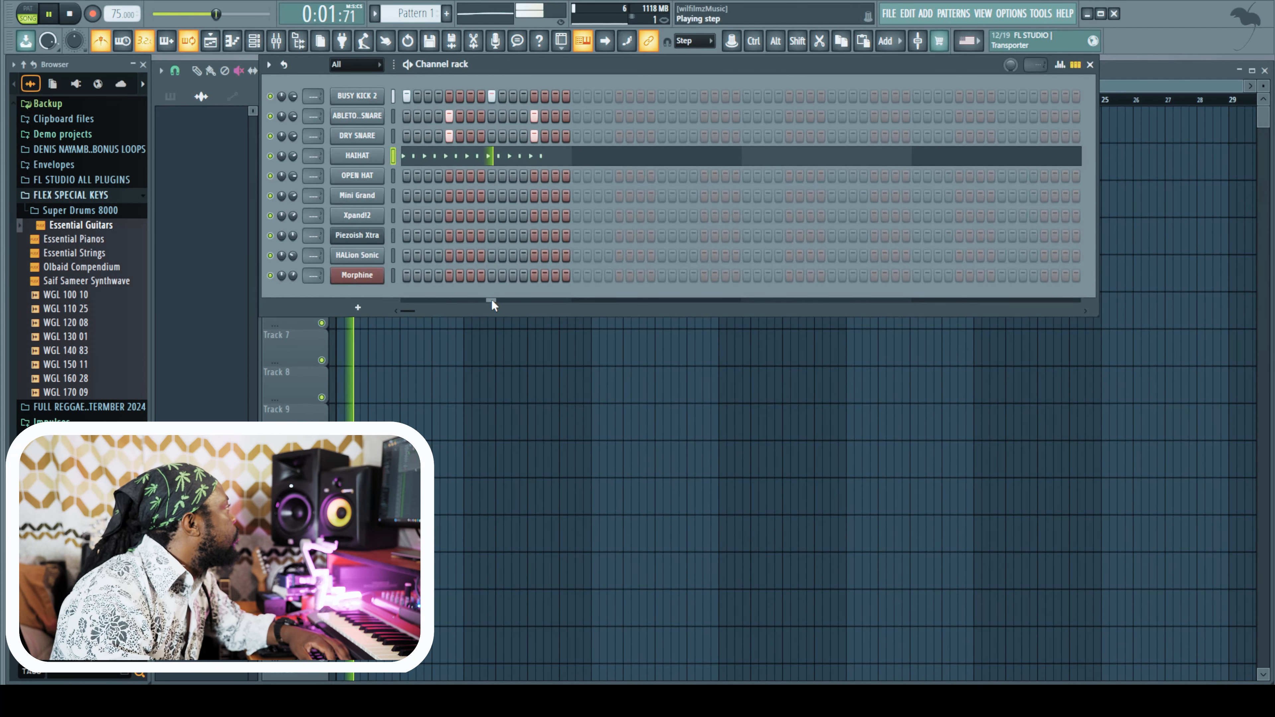
Place an OPEN HAT hit on step 15 and tame its sound with a quick fade-out of about 34% and an adjusted channel volume
{"action": "left_click", "coordinate": [566, 176]}
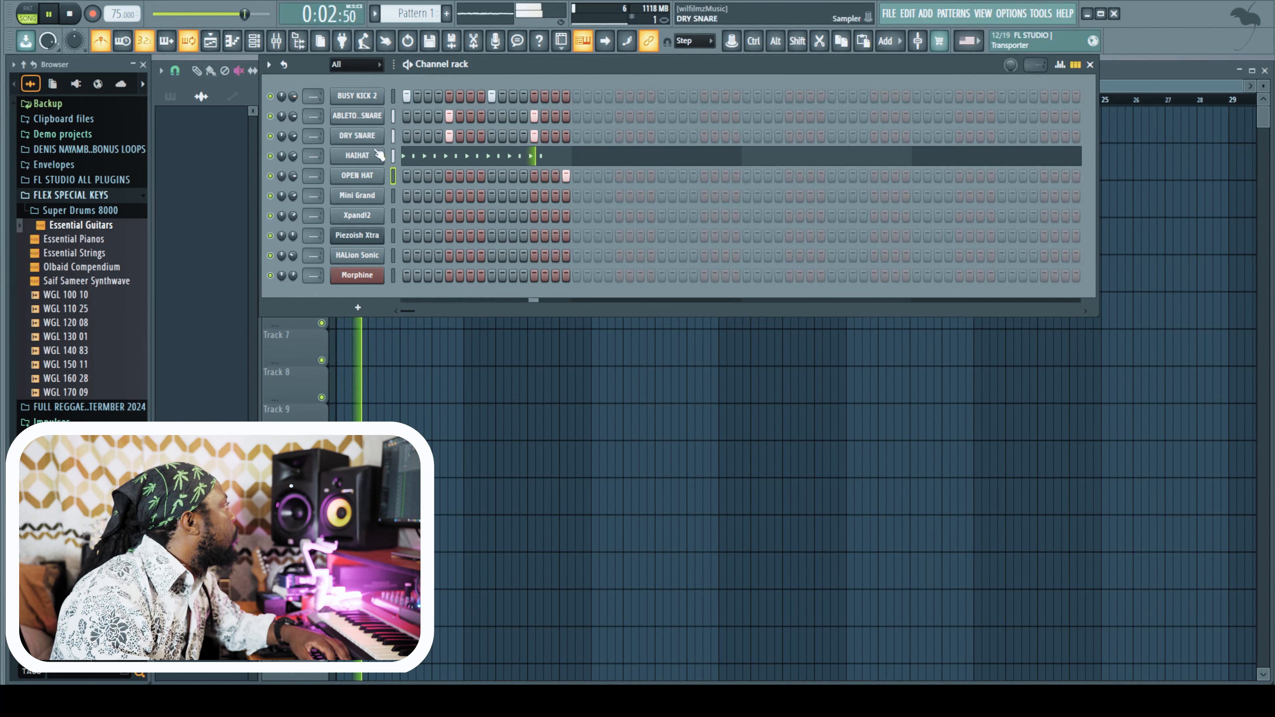
{"action": "left_click", "coordinate": [357, 175]}
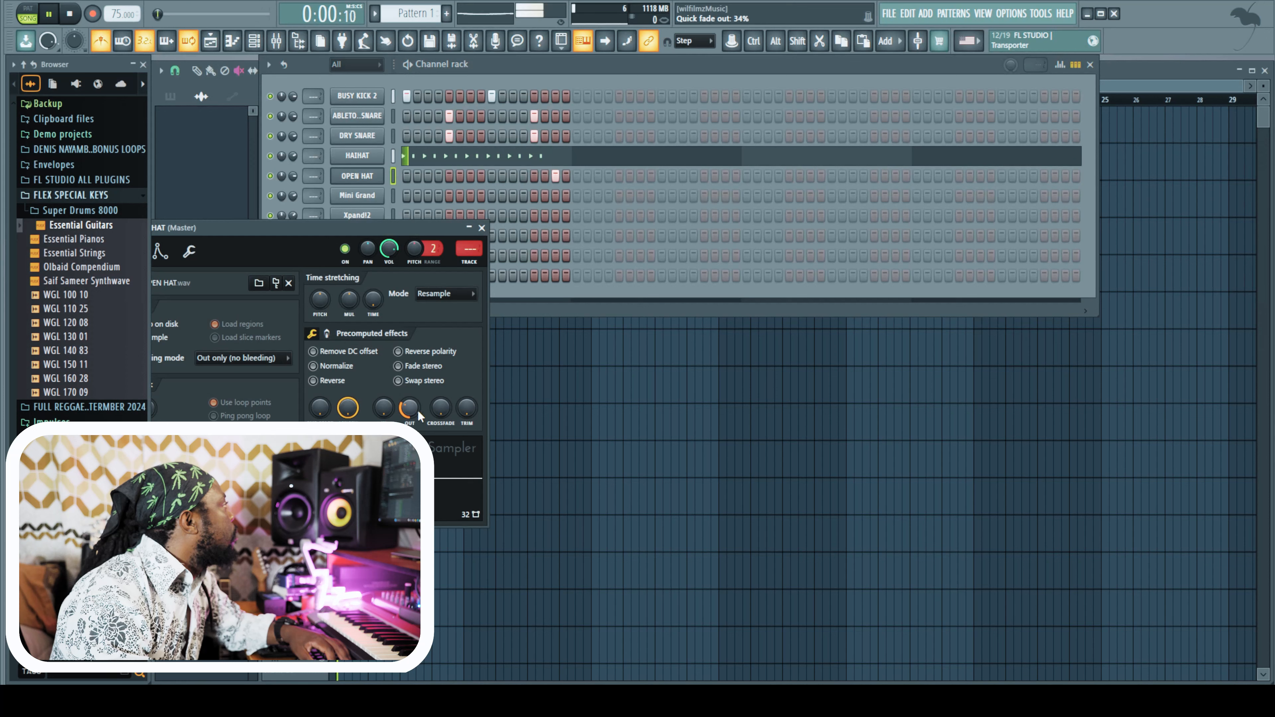
{"action": "left_click", "coordinate": [483, 228]}
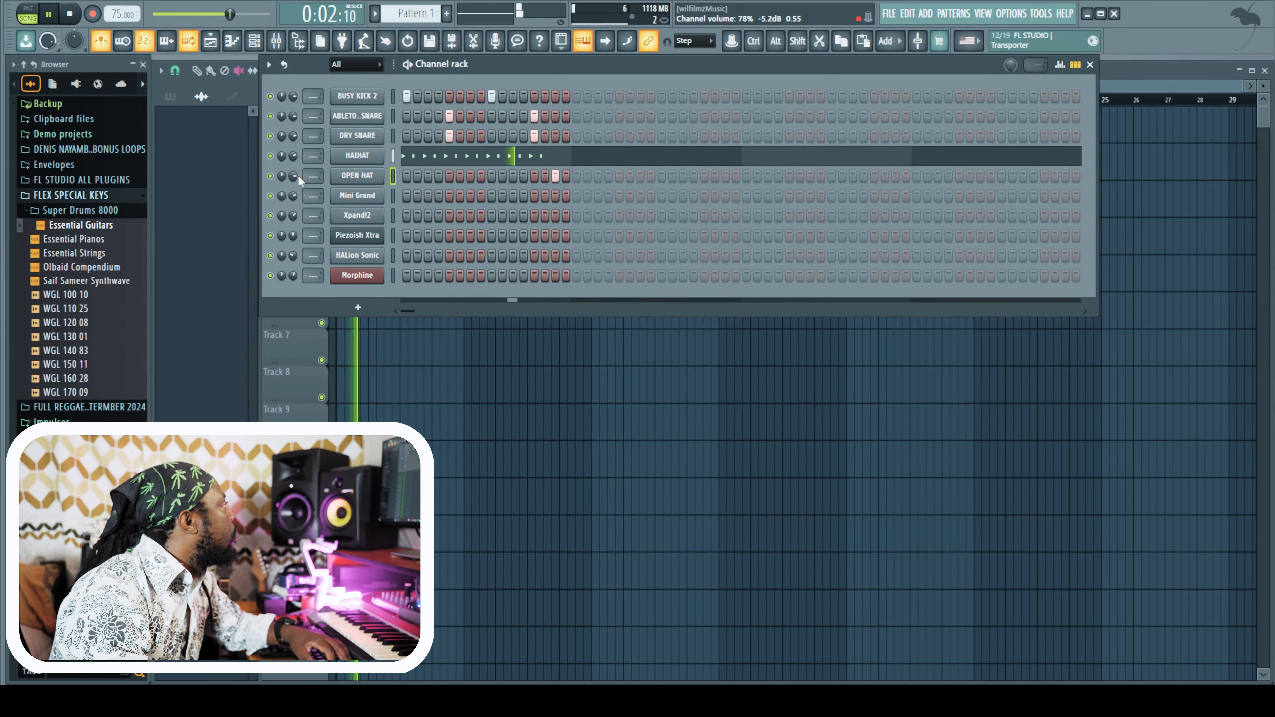
{"action": "left_click_drag", "start_coordinate": [297, 176], "coordinate": [297, 178]}
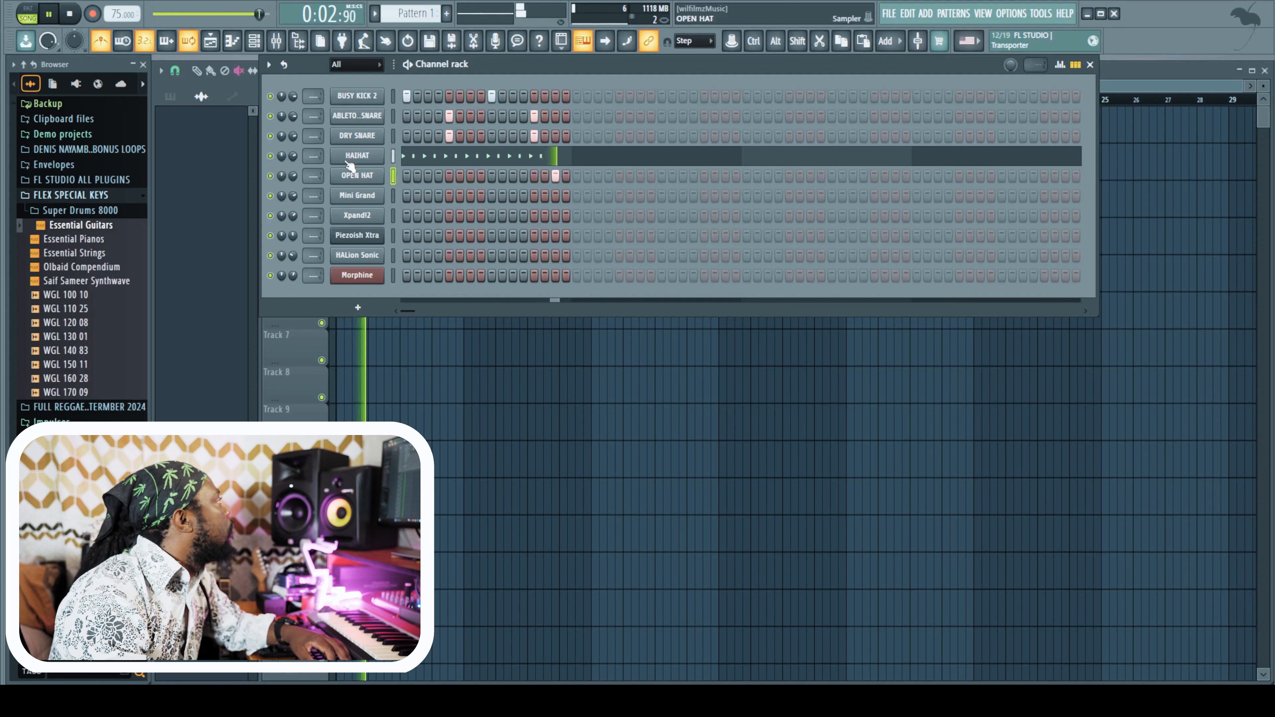
Save the project as "stick figure reggae tutorial" in its own new project folder
{"action": "key", "text": "ctrl+s"}
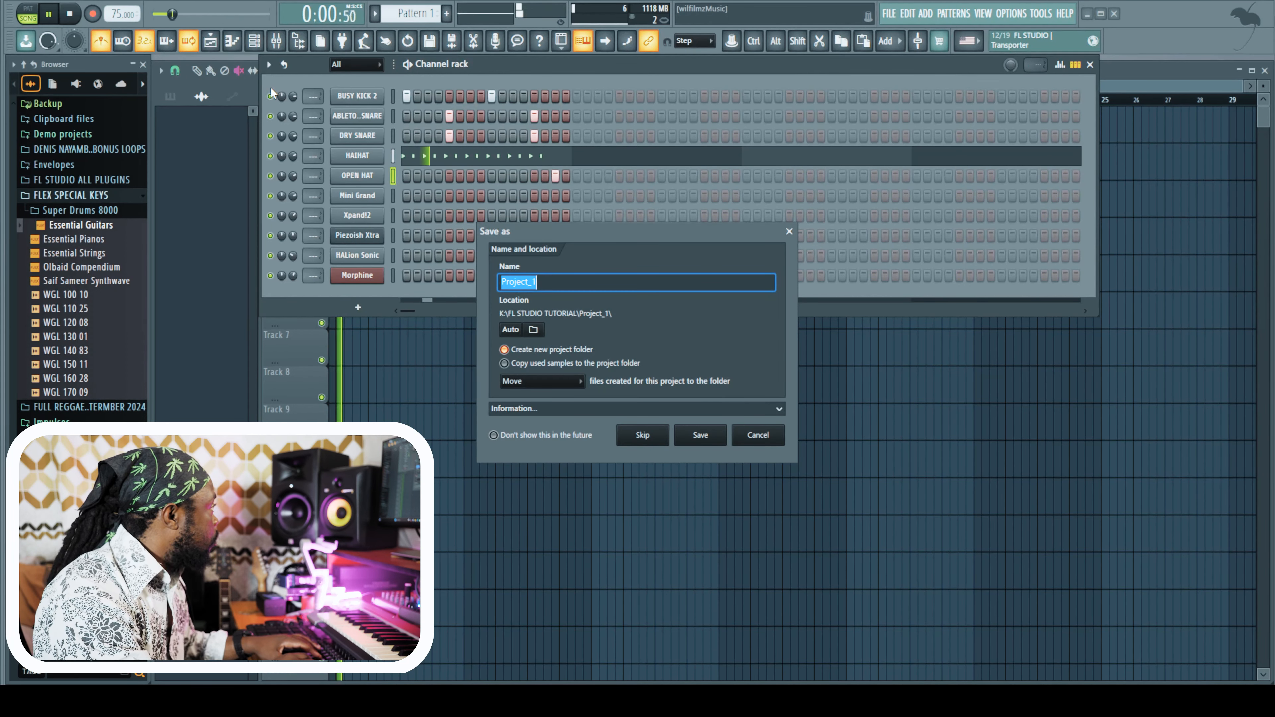
{"action": "type", "text": "stick figure reggae tutorial"}
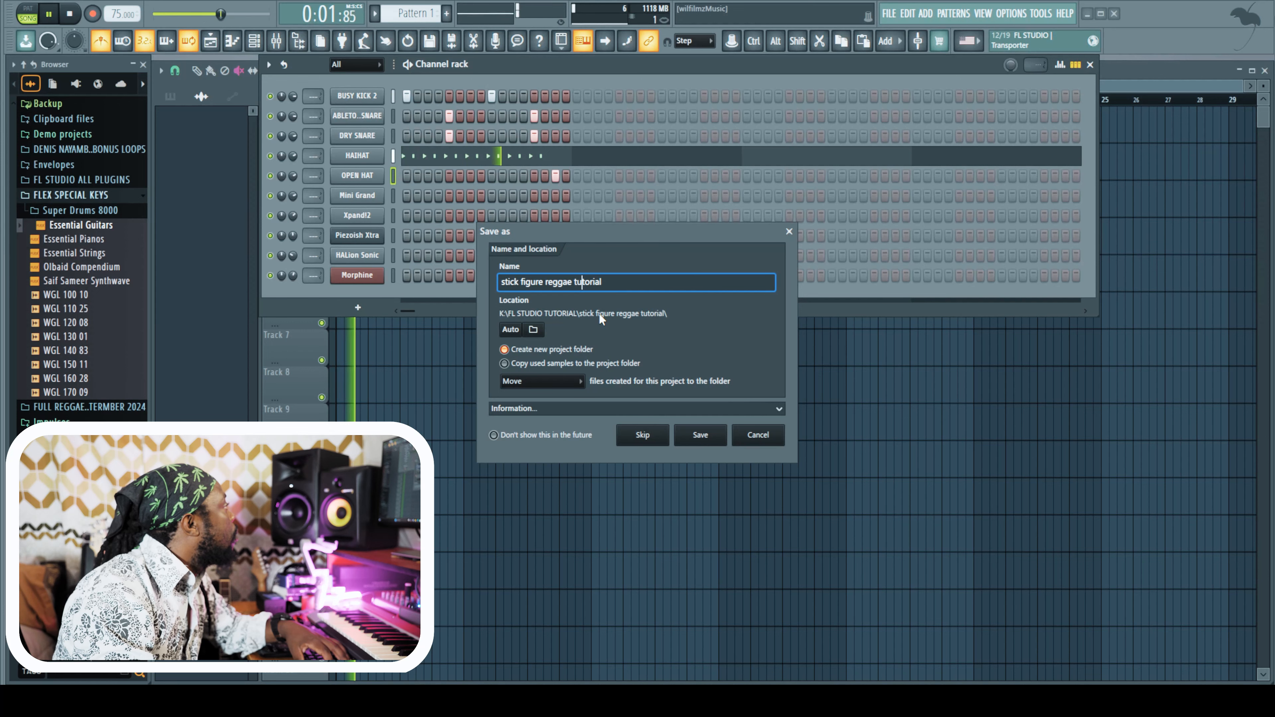
{"action": "key", "text": "Return"}
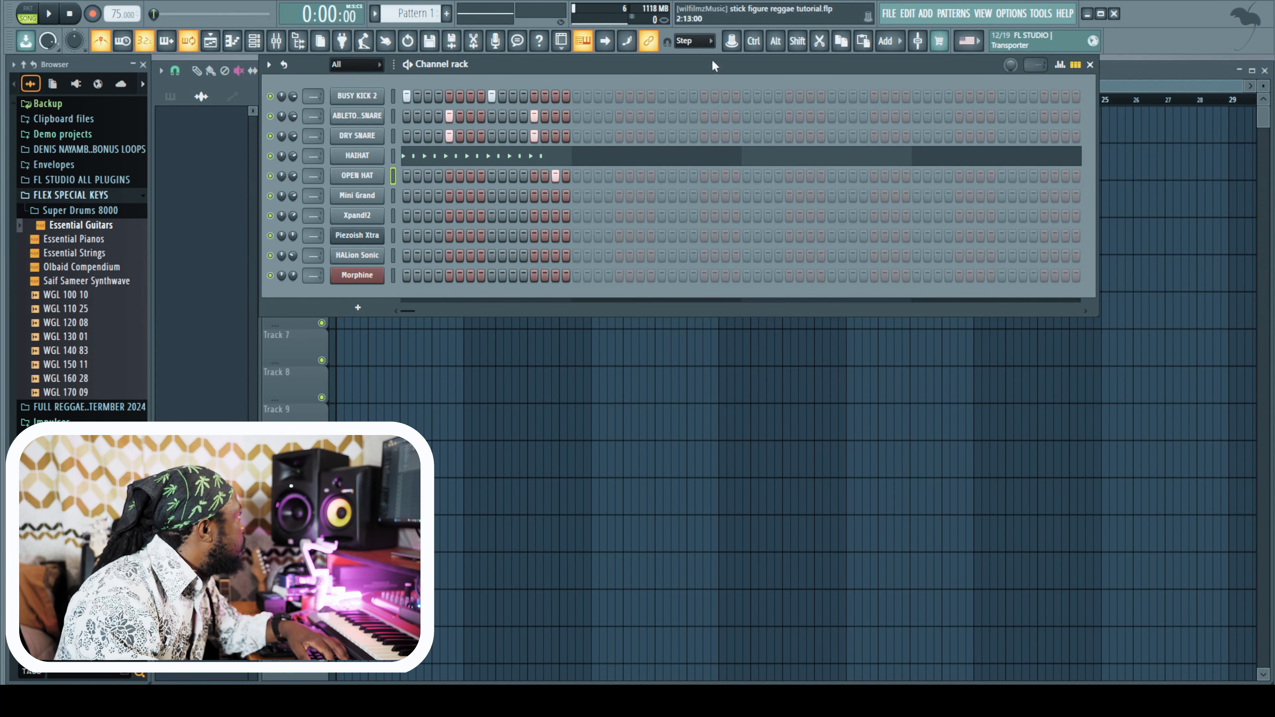
Place four Pattern 1 clips back to back on Track 1 over bars 1 to 4 and play the drum arrangement
{"action": "left_click", "coordinate": [211, 44]}
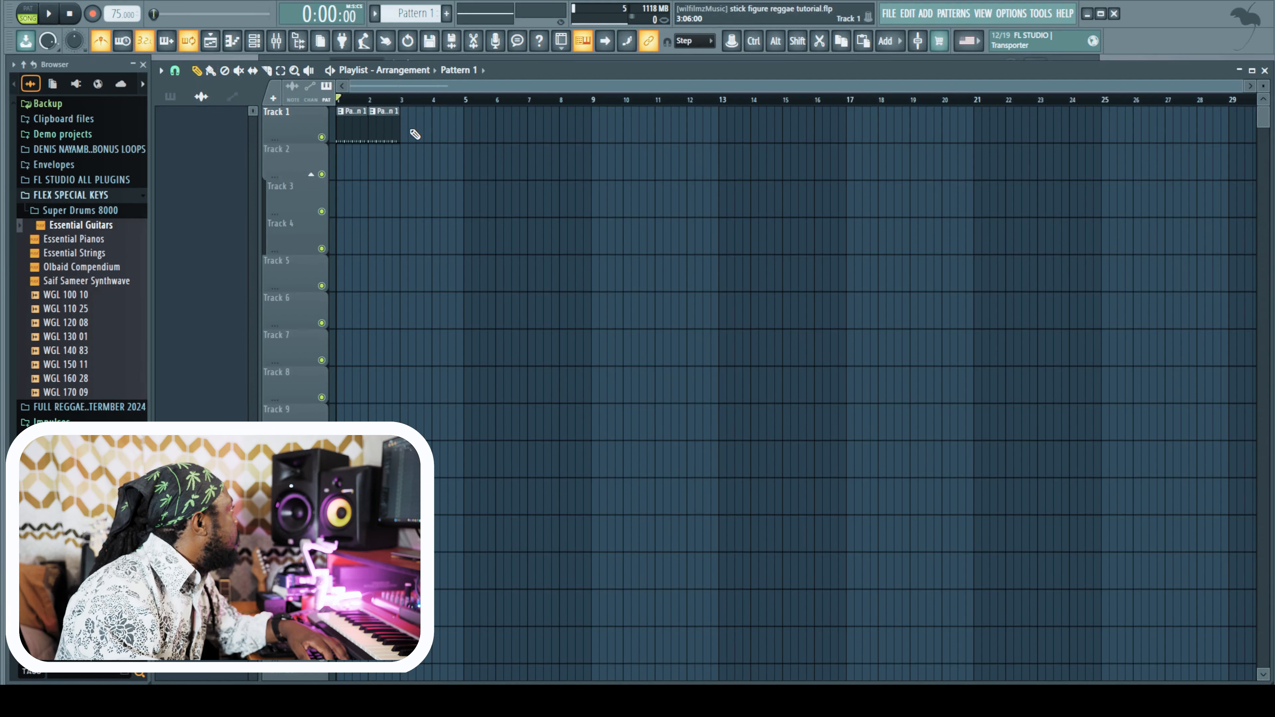
{"action": "key", "text": "space"}
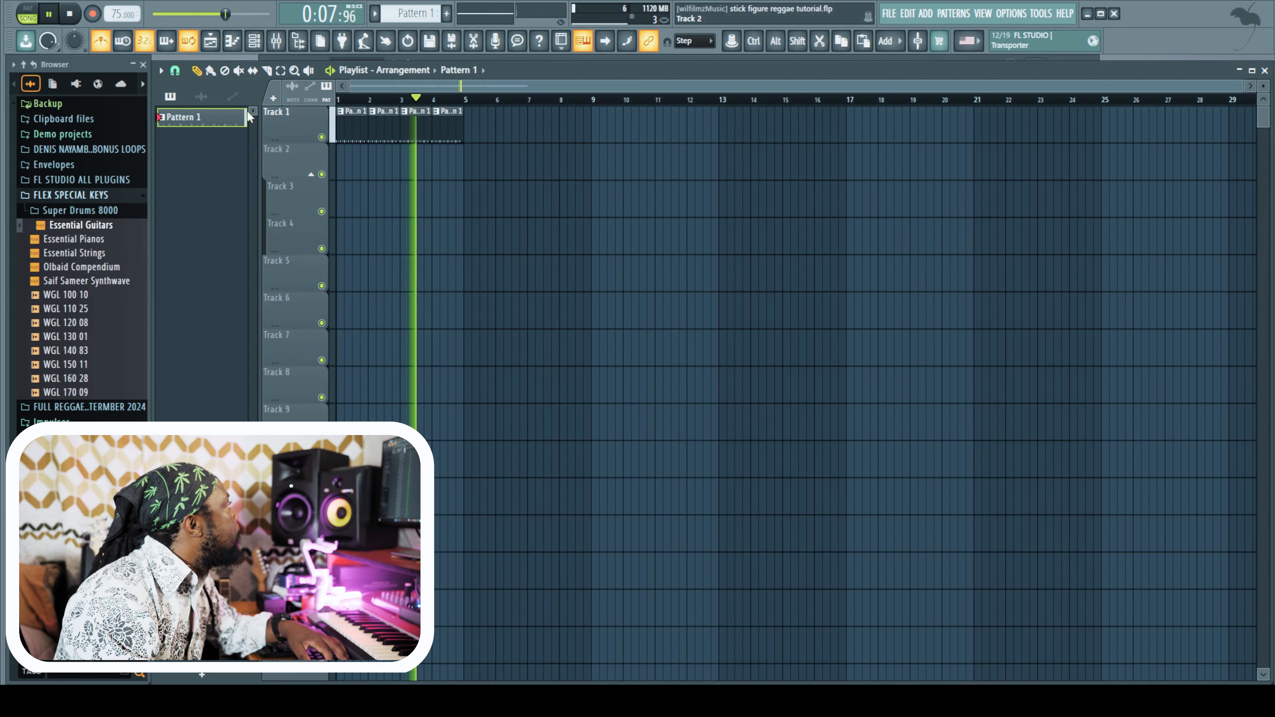
{"action": "left_click", "coordinate": [254, 41]}
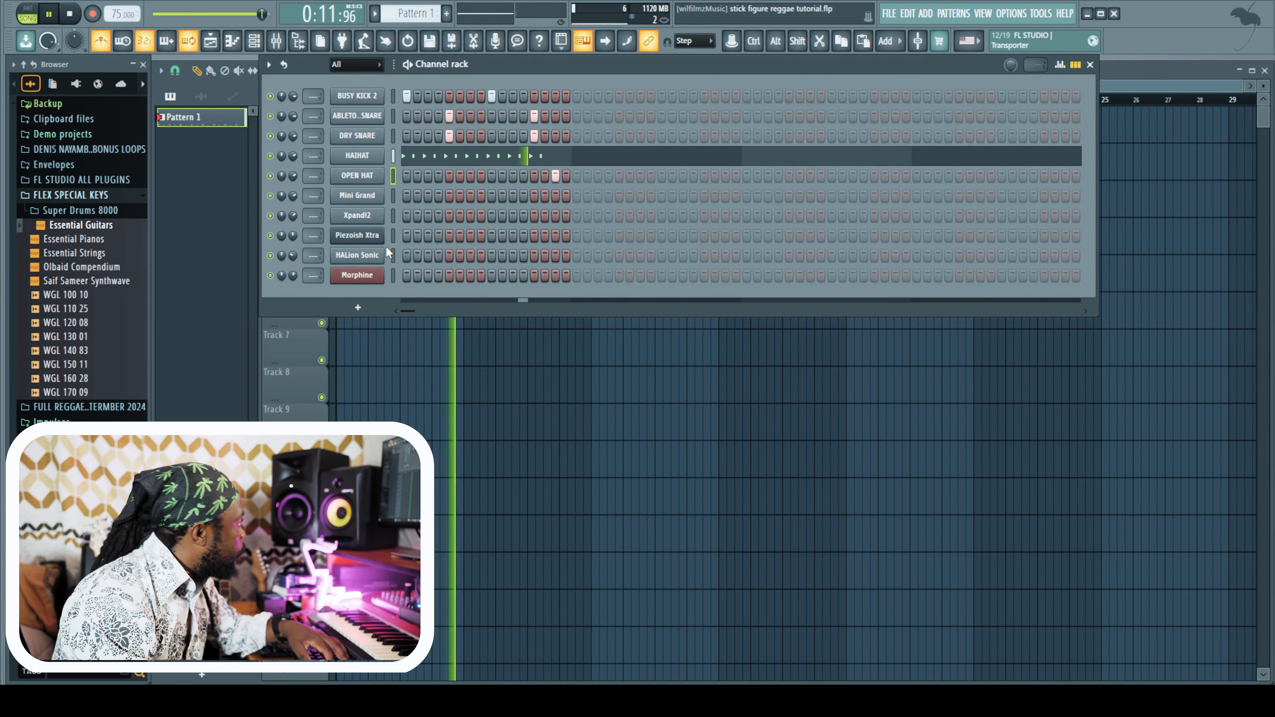
{"action": "key", "text": "space"}
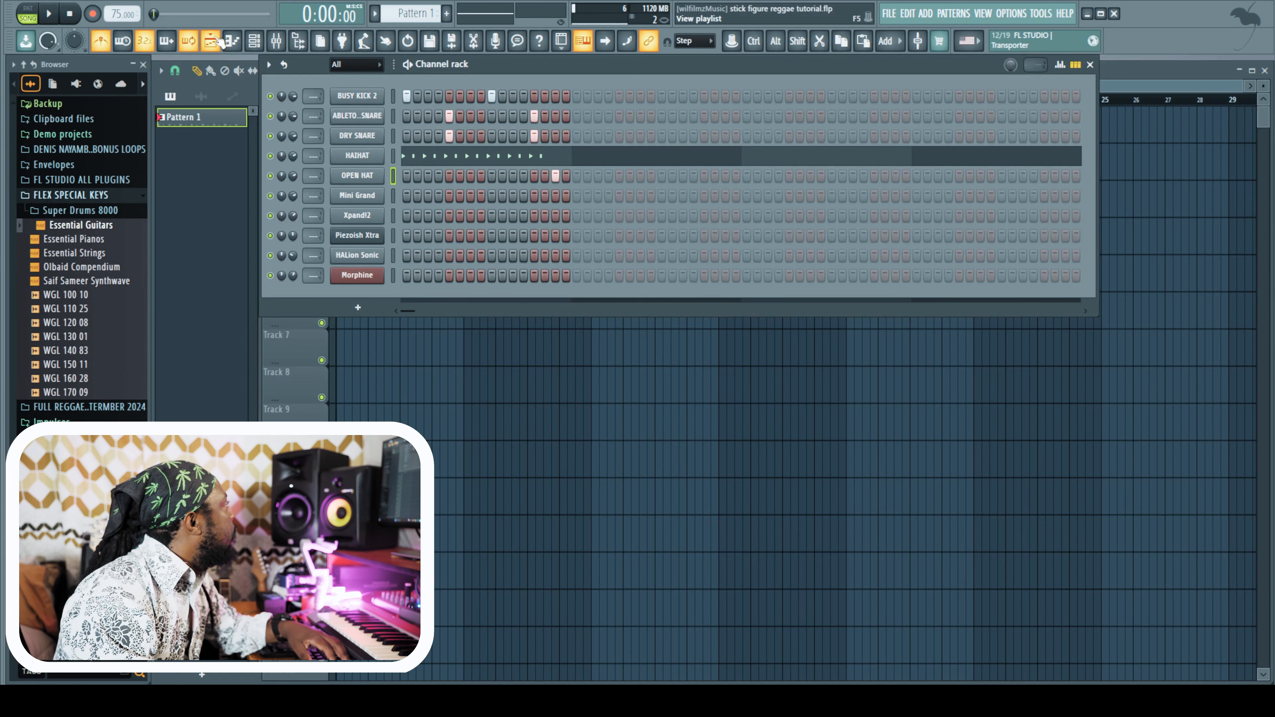
{"action": "left_click", "coordinate": [219, 42]}
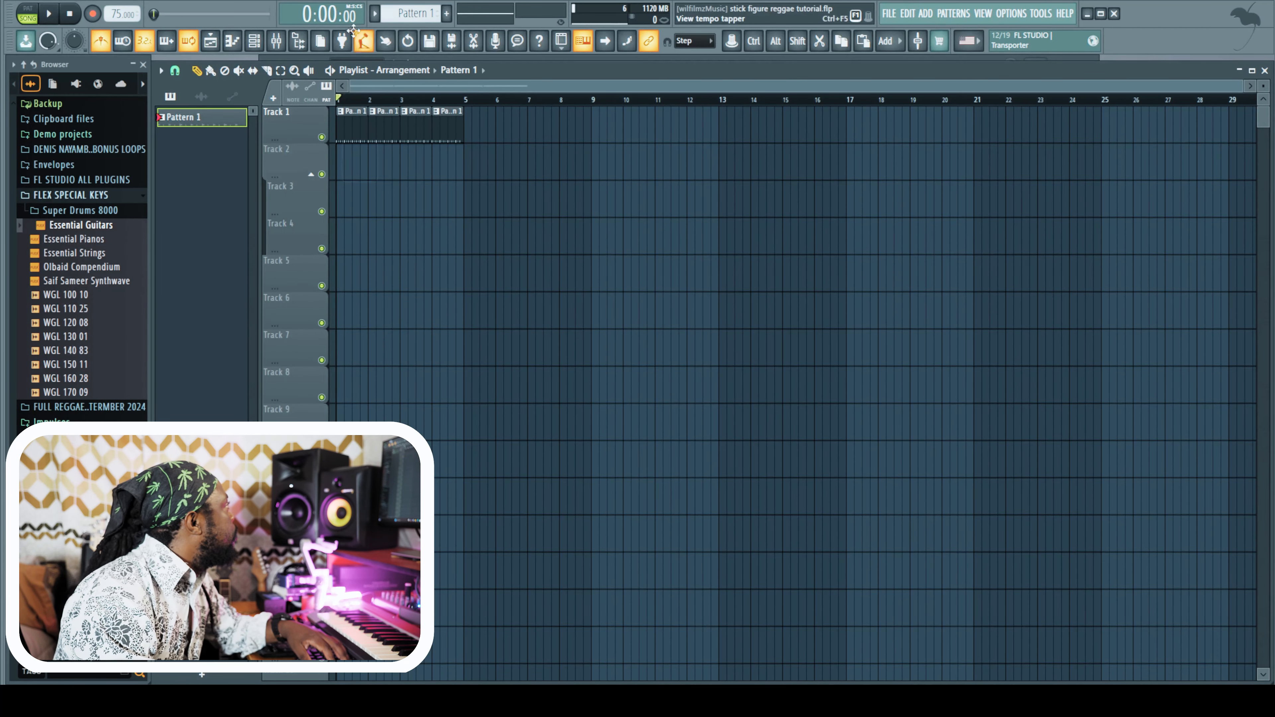
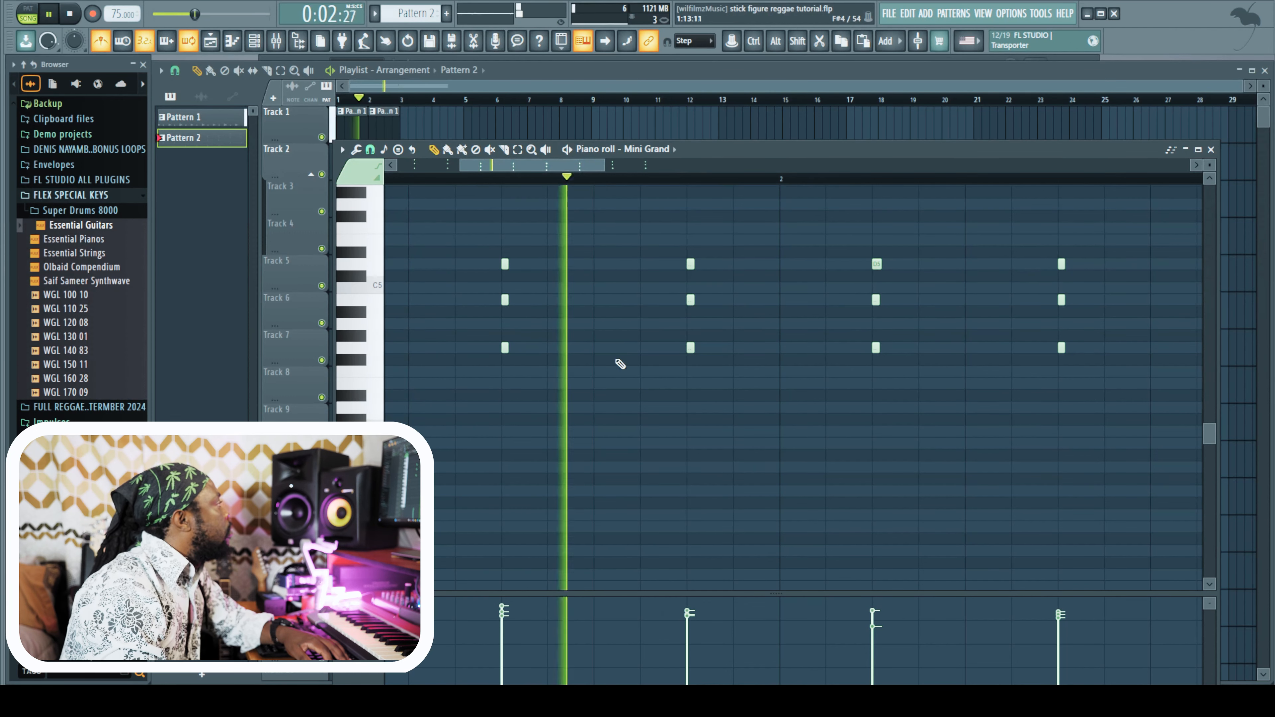
Examine all the Mini Grand chords of Pattern 2 in the piano roll during playback, and stop playback
{"action": "left_click_drag", "start_coordinate": [461, 166], "coordinate": [389, 165]}
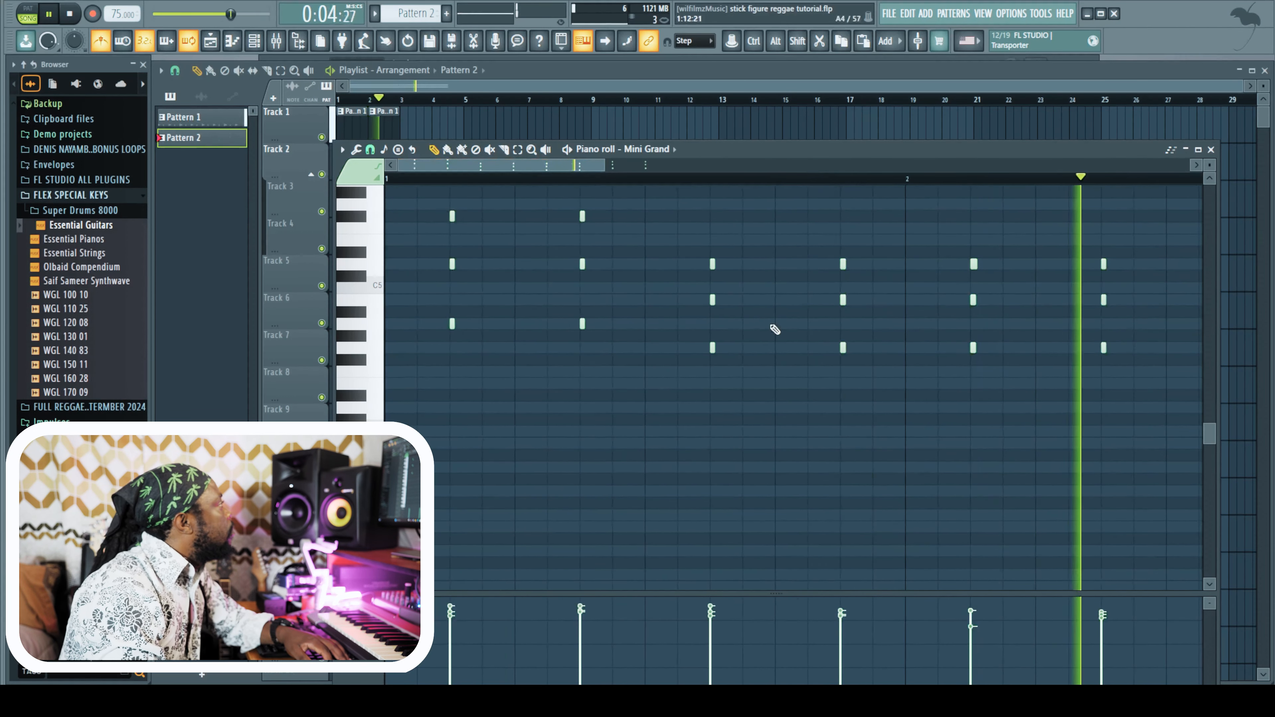
{"action": "left_click_drag", "start_coordinate": [602, 163], "coordinate": [821, 165]}
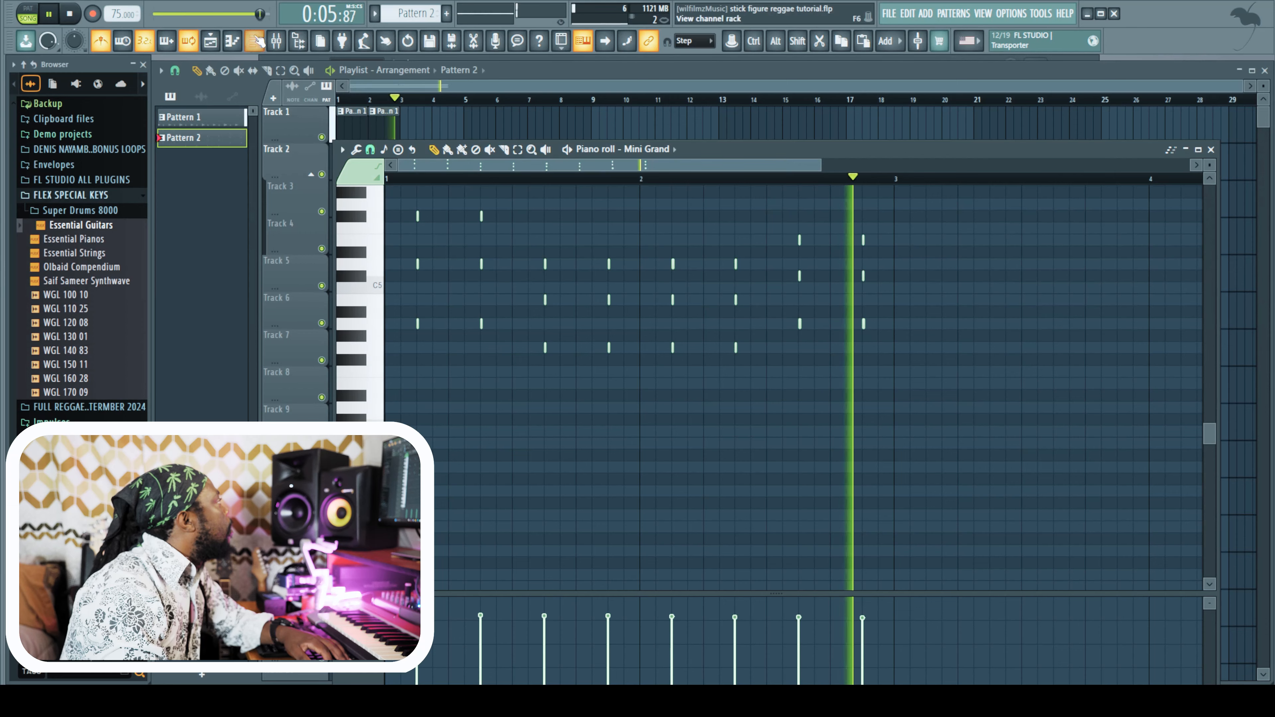
{"action": "key", "text": "F6"}
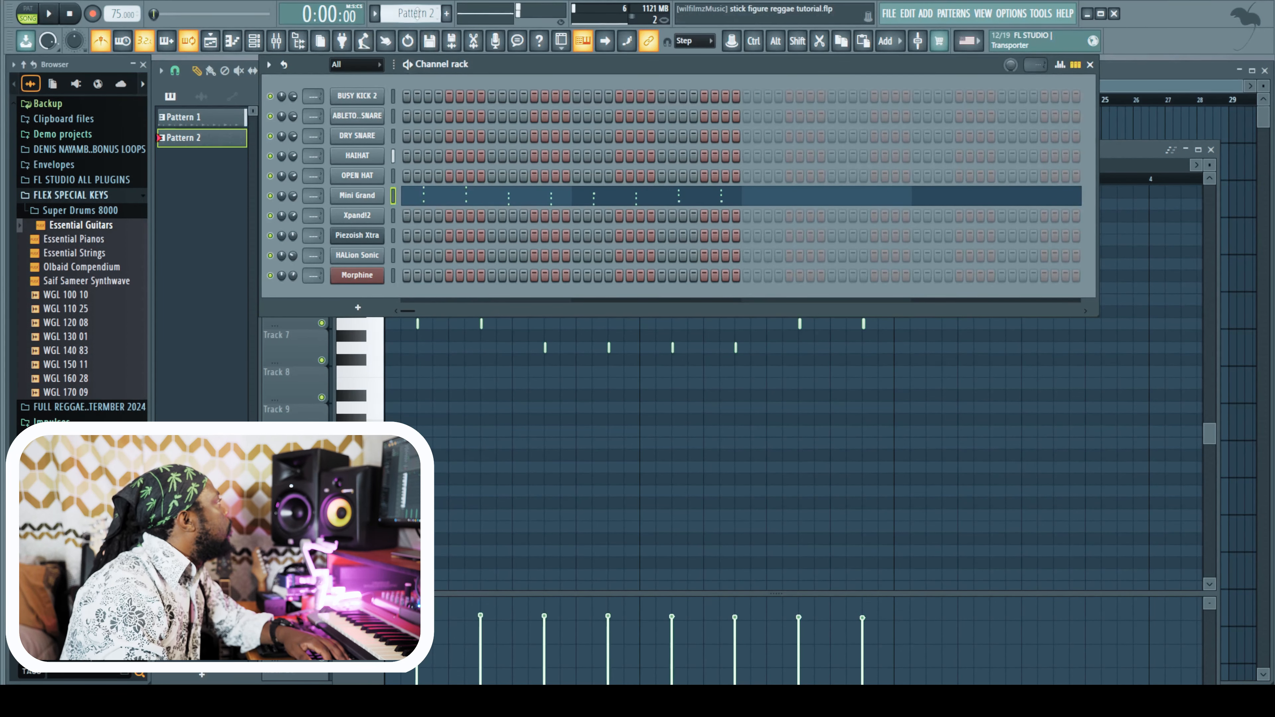
{"action": "key", "text": "space"}
Create Pattern 3 and record an Xpand!2 keyboard part into it over the first two bars of the arrangement
{"action": "key", "text": "F4"}
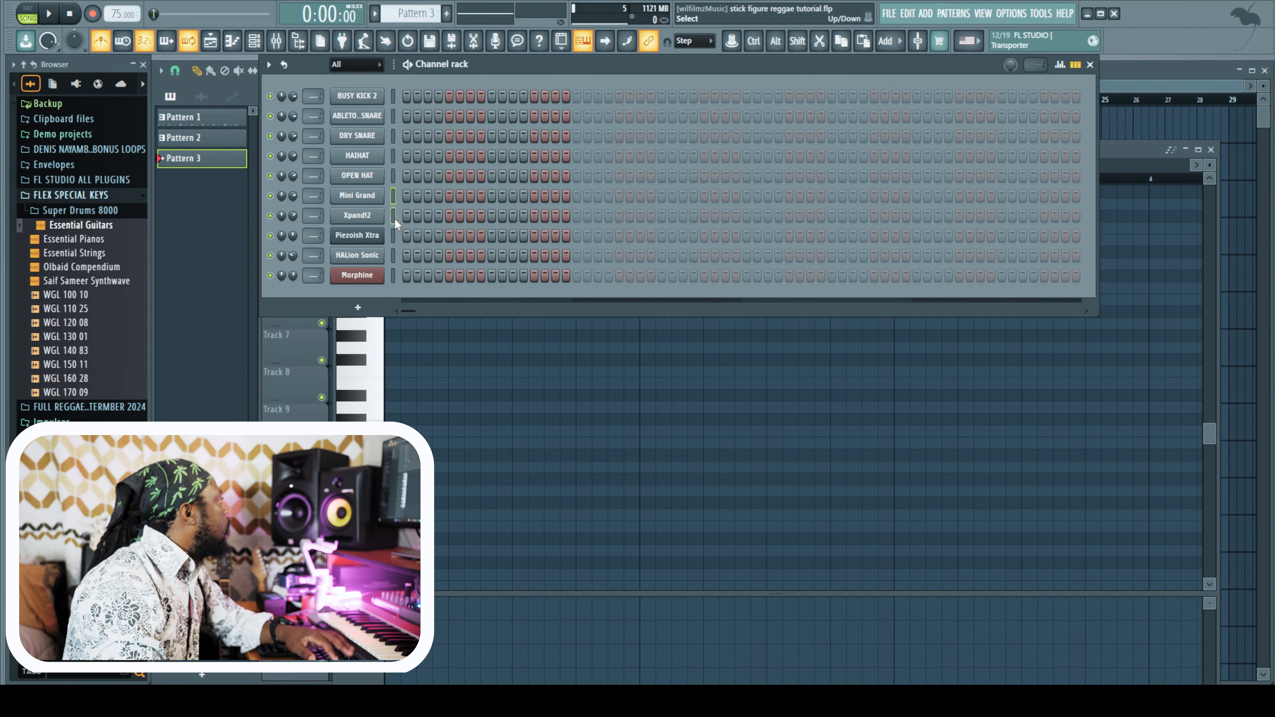
{"action": "key", "text": "F5"}
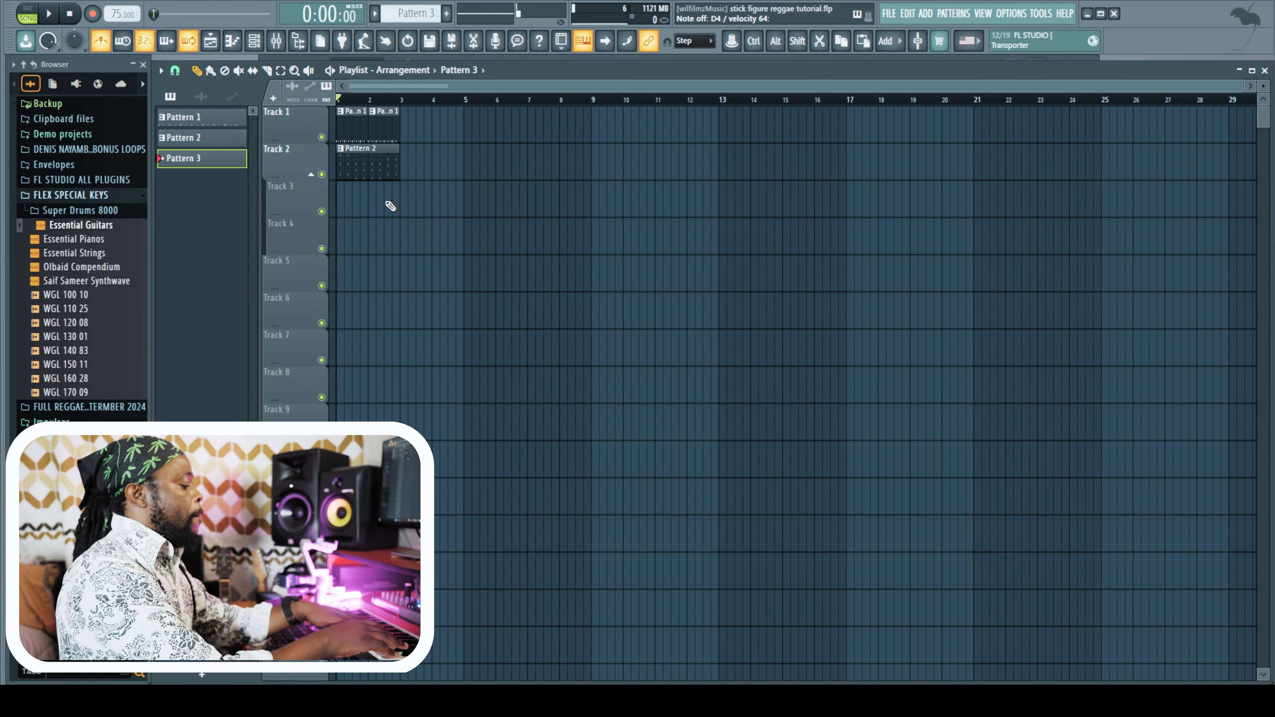
{"action": "left_click", "coordinate": [56, 15]}
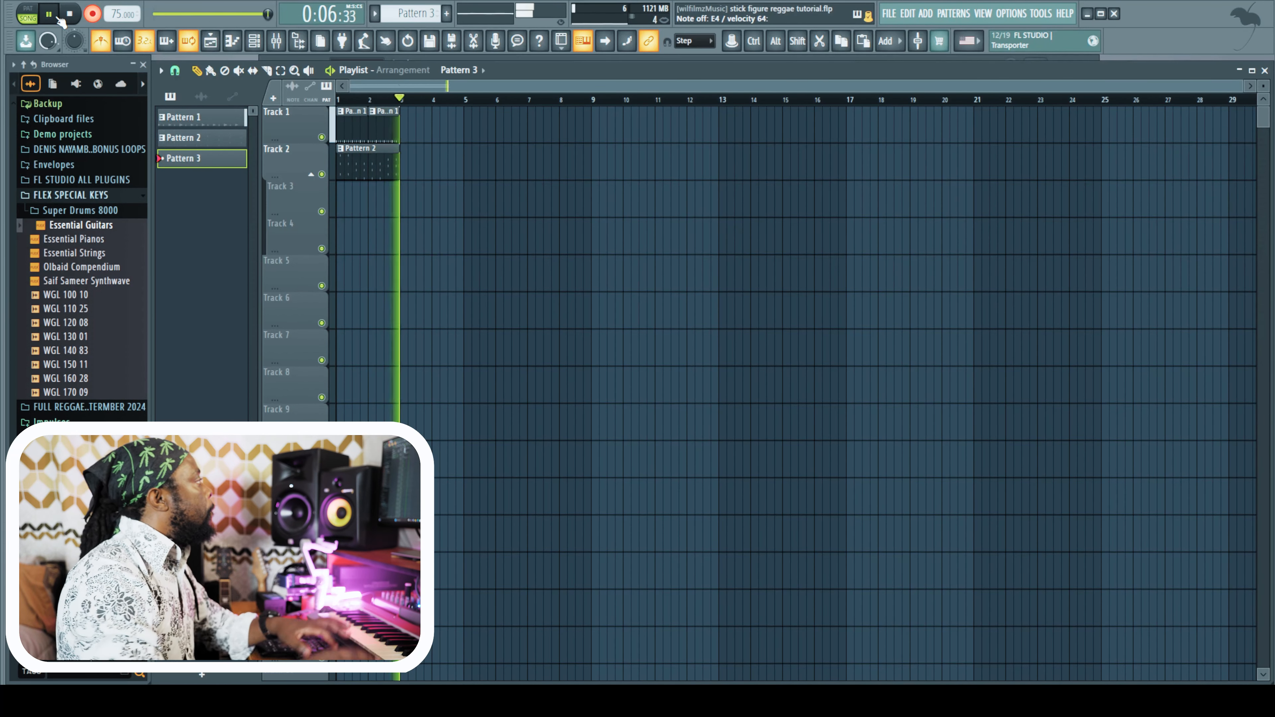
{"action": "key", "text": "space"}
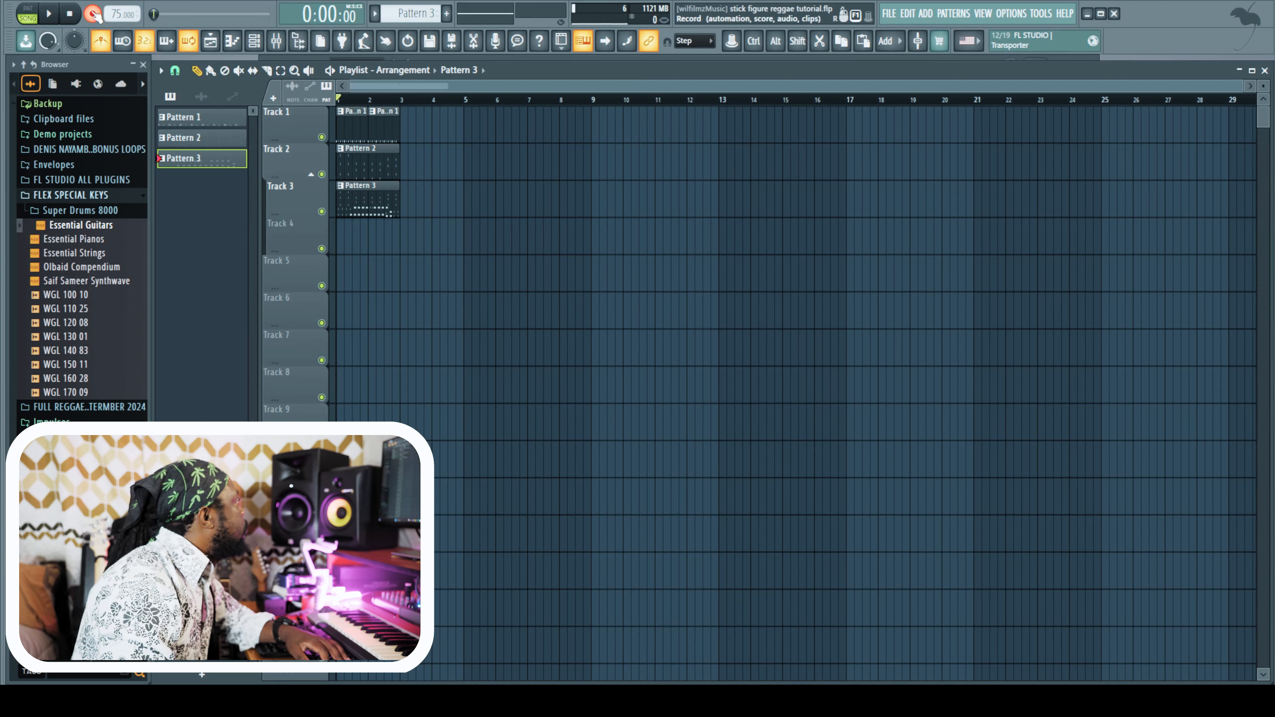
In Pattern 3's Xpand!2 piano roll, shorten the long D4 and G4 notes on steps 8, 10, 12 and 14 of bar 1
{"action": "double_click", "coordinate": [372, 210]}
{"action": "left_click_drag", "start_coordinate": [950, 167], "coordinate": [659, 168]}
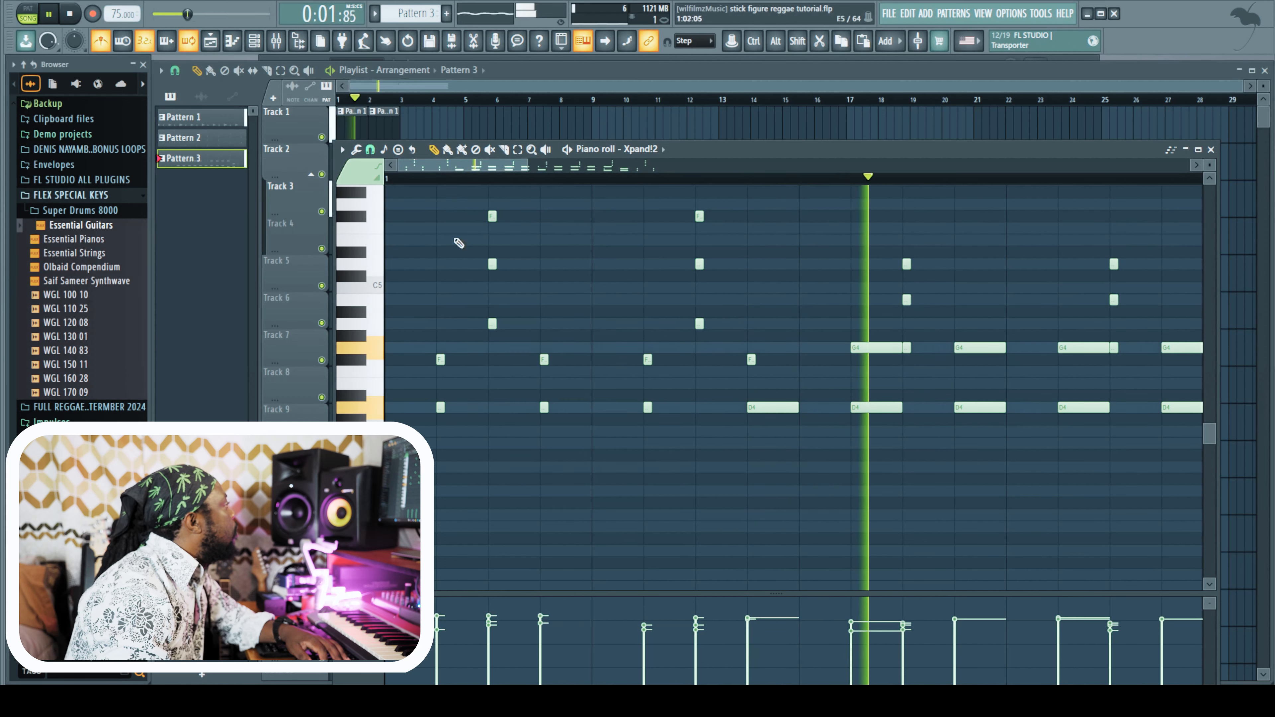
{"action": "key", "text": "space"}
{"action": "key", "text": "space"}
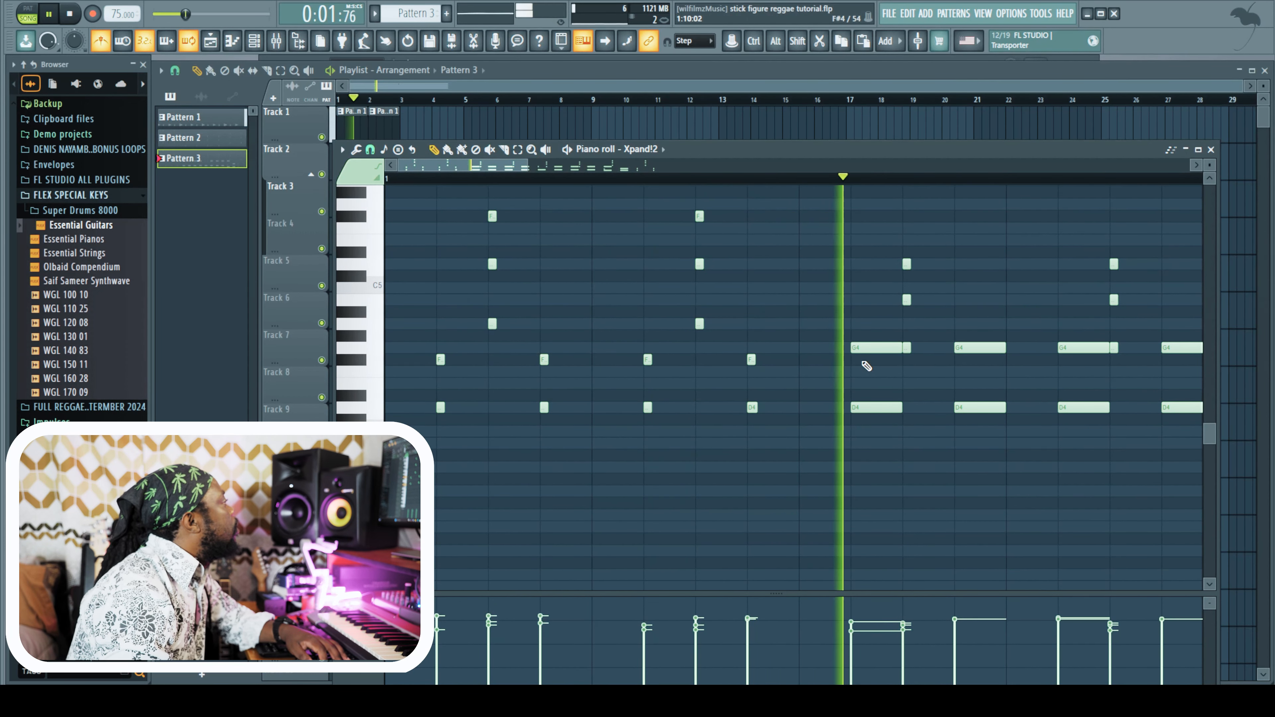
{"action": "key", "text": "space"}
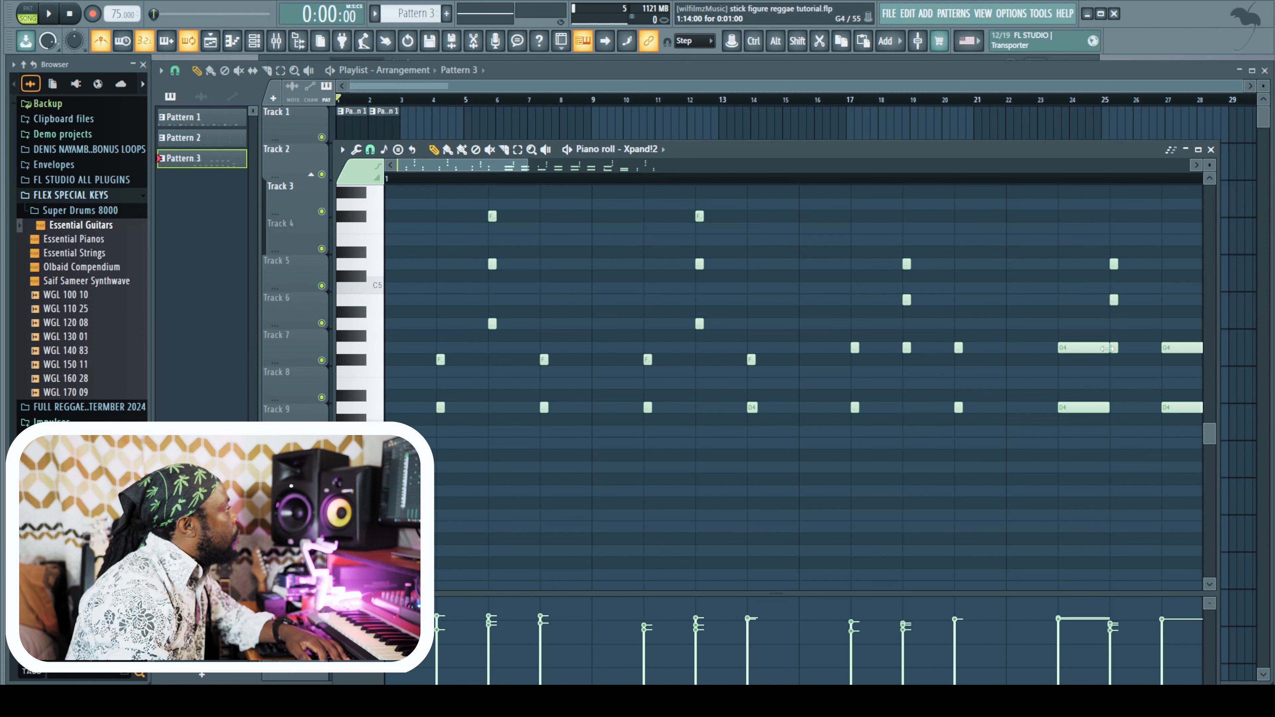
{"action": "left_click_drag", "start_coordinate": [1107, 347], "coordinate": [1065, 348]}
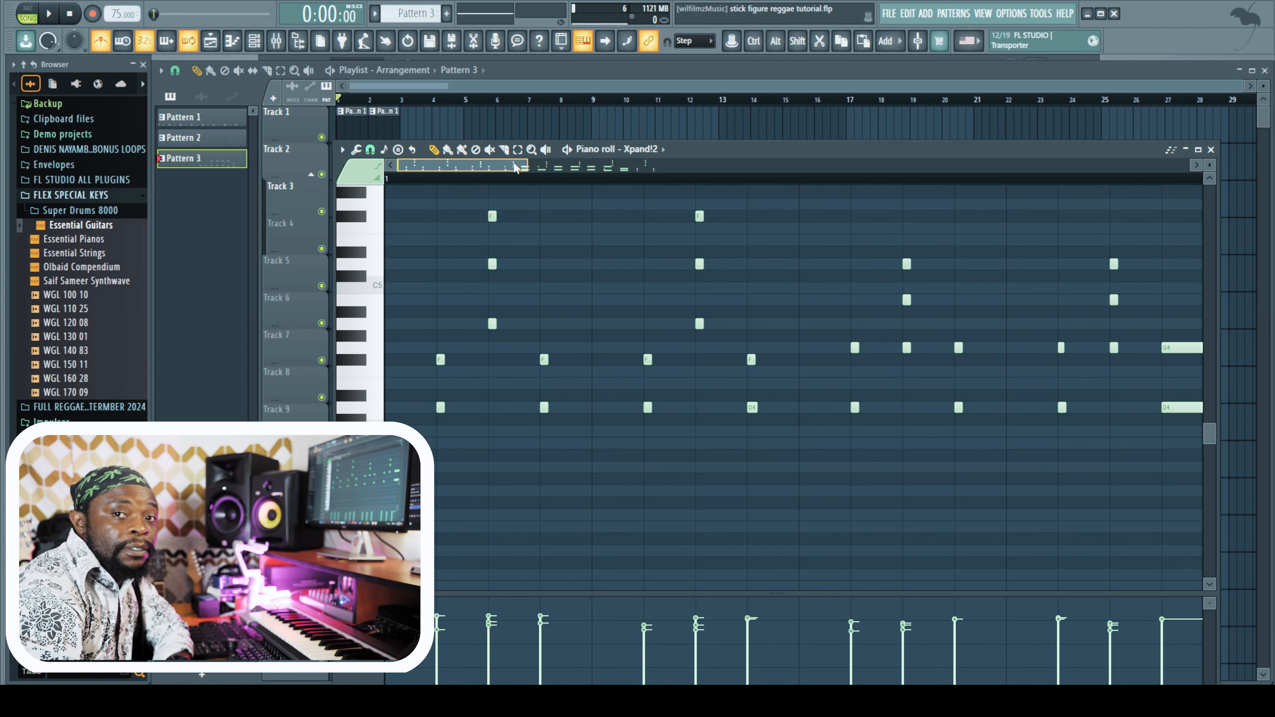
Shorten the selected long G4, D4 and C#4 notes together, from step 16 of bar 1 to step 10 of bar 2
{"action": "left_click_drag", "start_coordinate": [515, 167], "coordinate": [541, 173]}
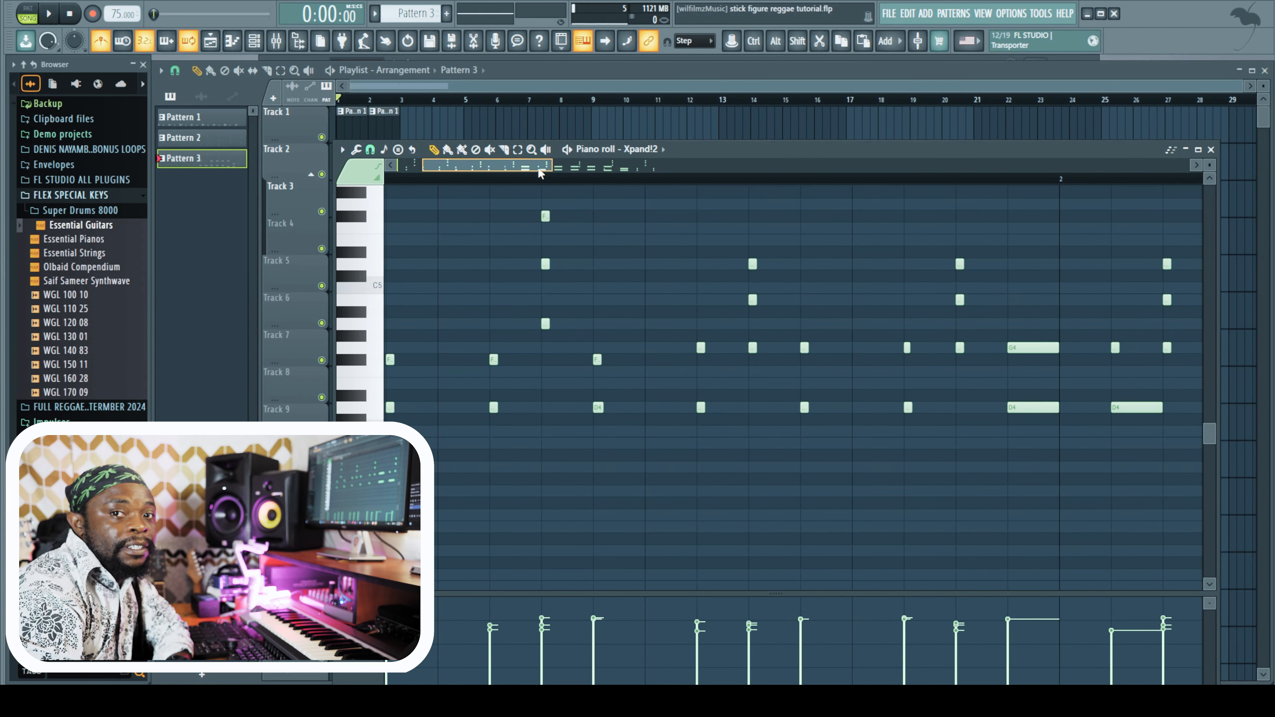
{"action": "left_click_drag", "start_coordinate": [538, 169], "coordinate": [605, 177]}
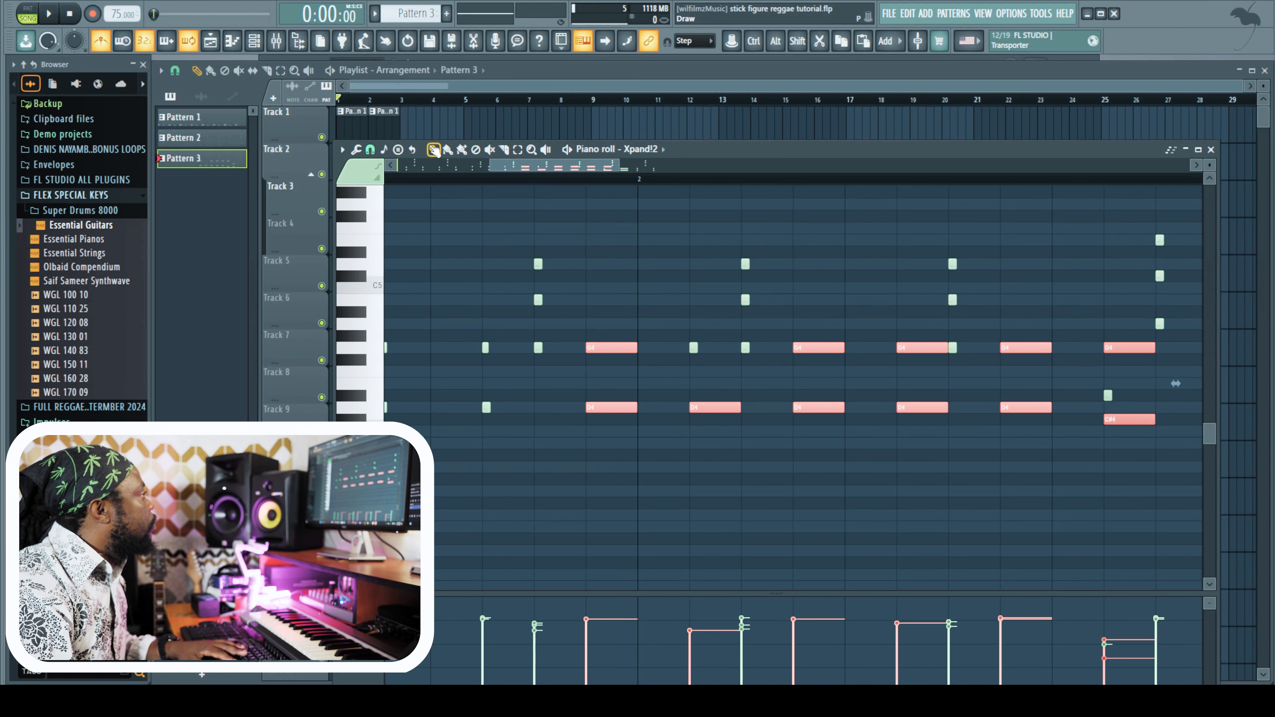
{"action": "left_click_drag", "start_coordinate": [1155, 350], "coordinate": [1114, 363]}
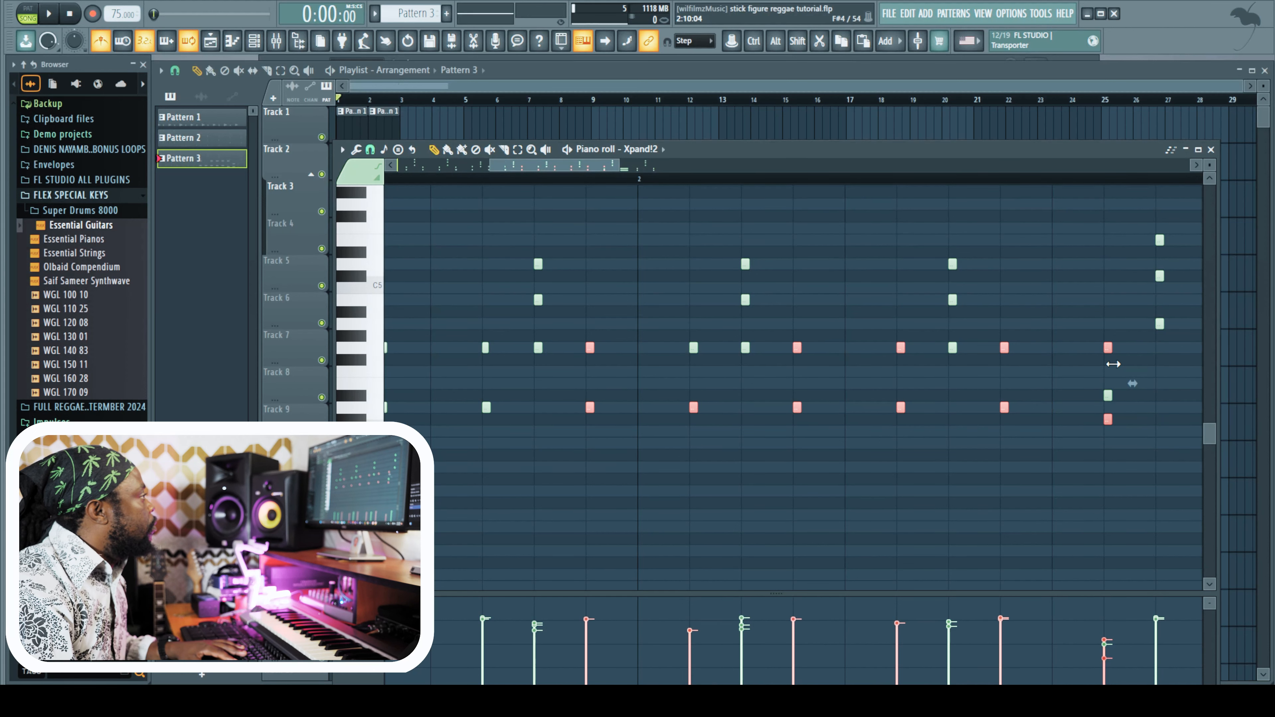
Start playback and select the long E4 and C#4 notes on step 12 of bar 2 for shortening
{"action": "key", "text": "space"}
{"action": "left_click_drag", "start_coordinate": [611, 170], "coordinate": [685, 171]}
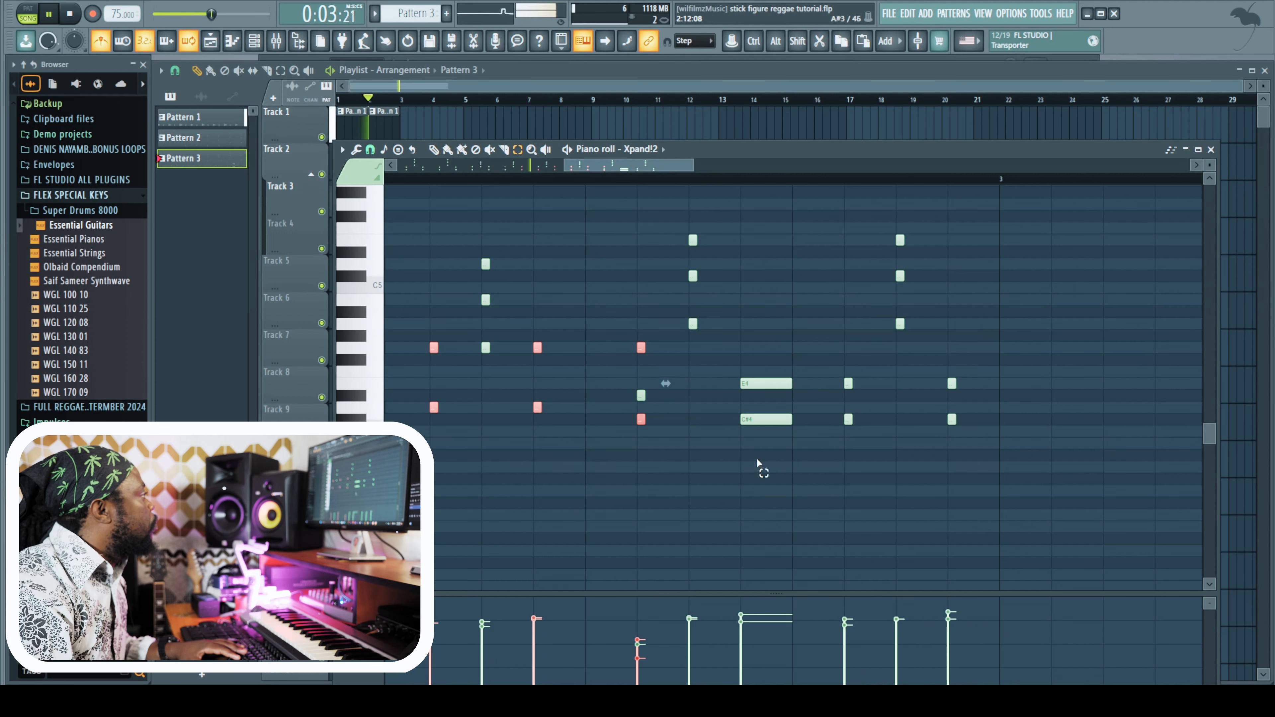
{"action": "left_click_drag", "start_coordinate": [758, 464], "coordinate": [748, 374]}
{"action": "key", "text": "p"}
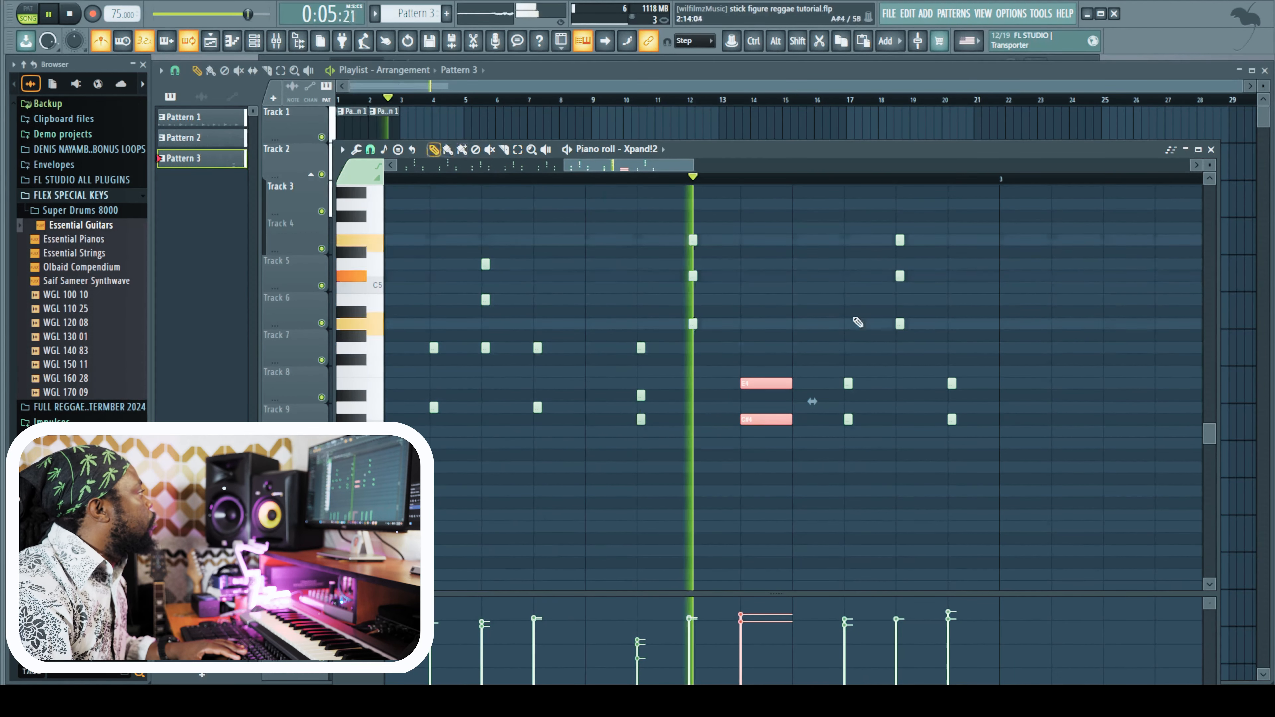
Add short A4 notes on steps 2, 4, 6 and 8 of bar 1 to fill out the Xpand!2 chords, and play them back
{"action": "key", "text": "space"}
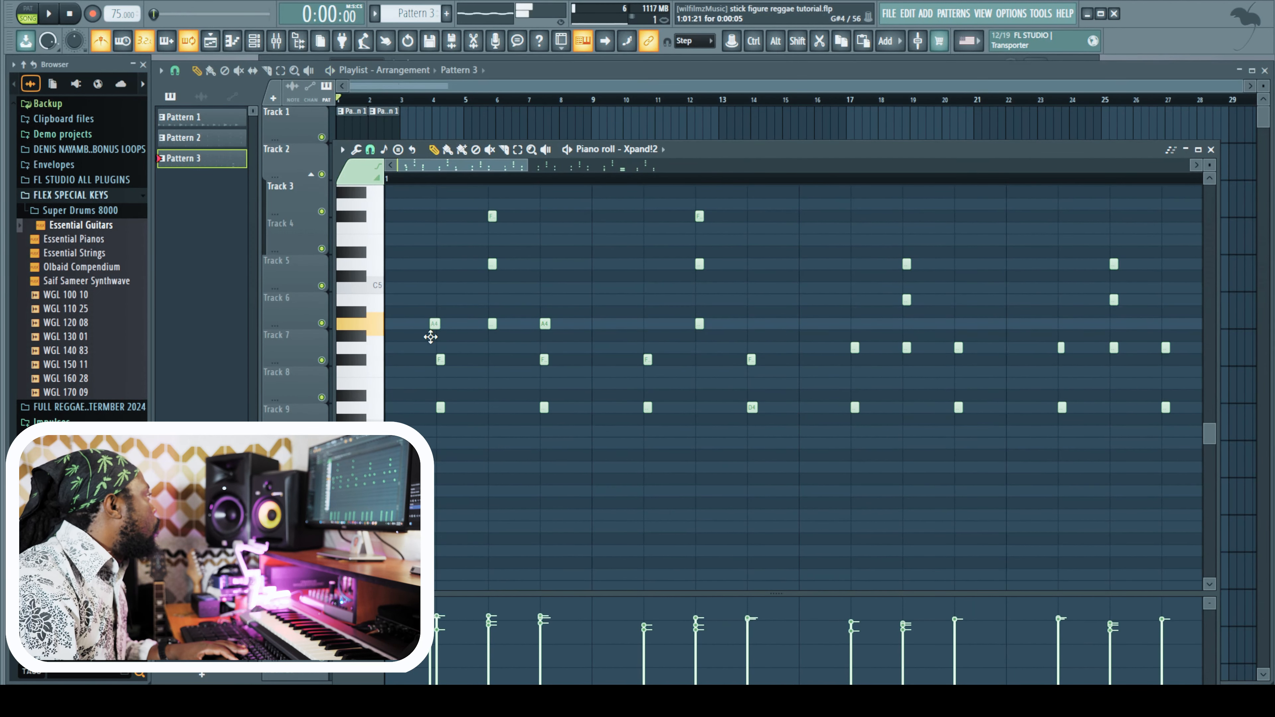
{"action": "key", "text": "space"}
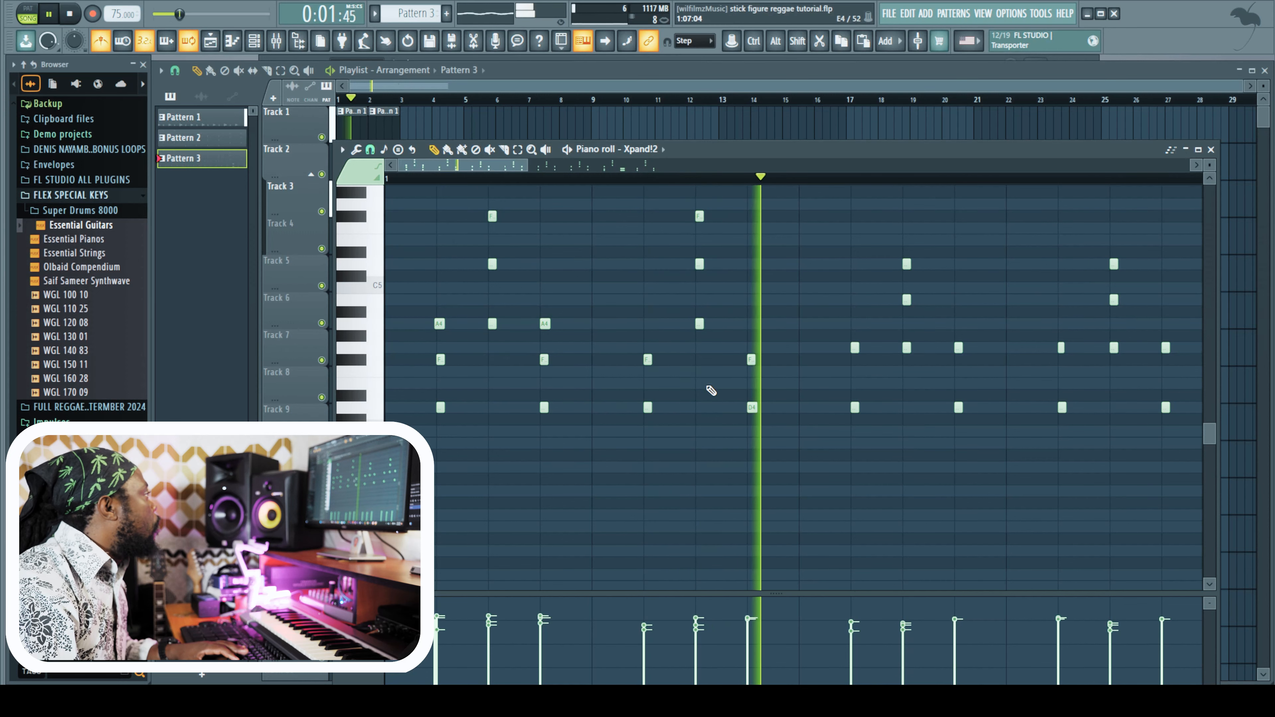
{"action": "key", "text": "space"}
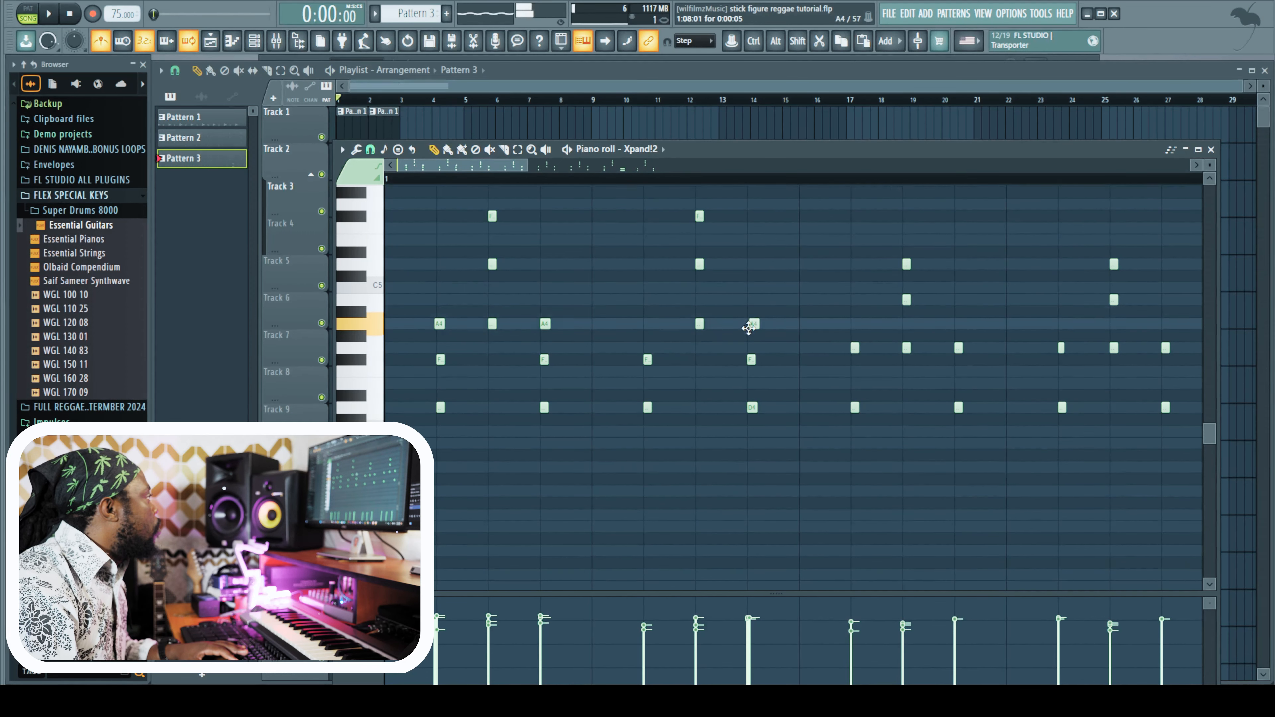
{"action": "left_click", "coordinate": [648, 324]}
{"action": "key", "text": "space"}
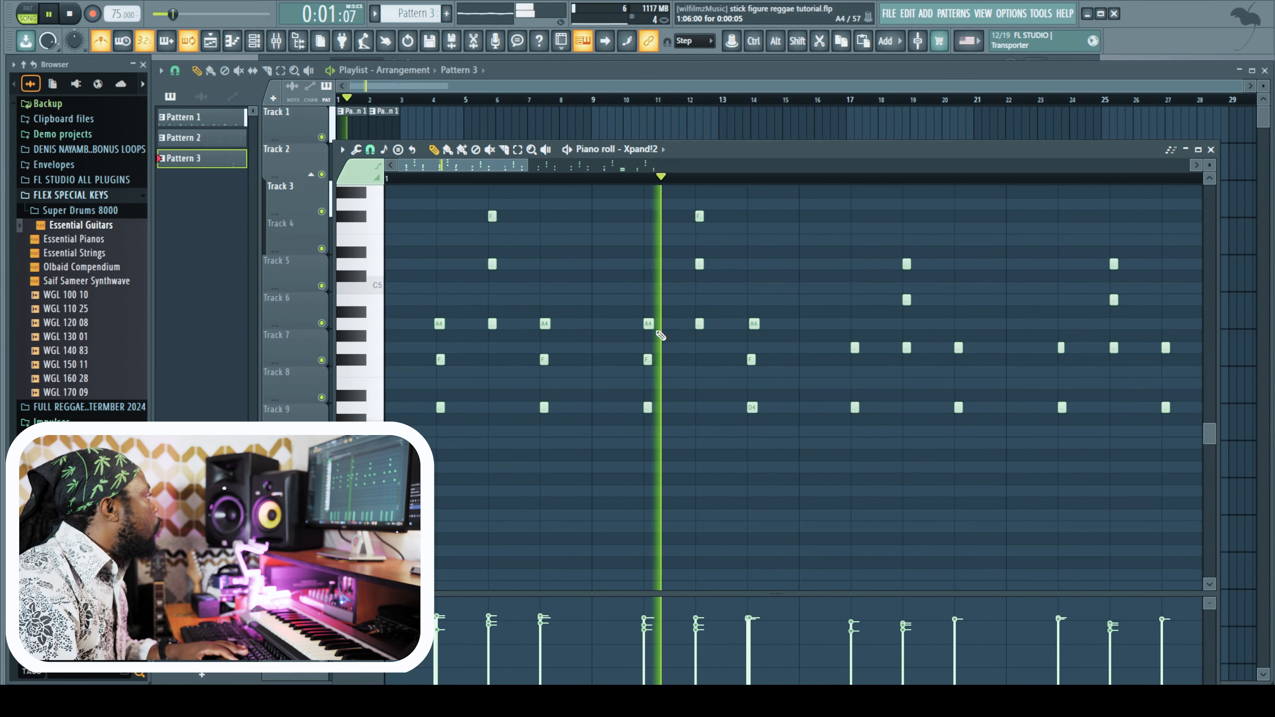
{"action": "key", "text": "space"}
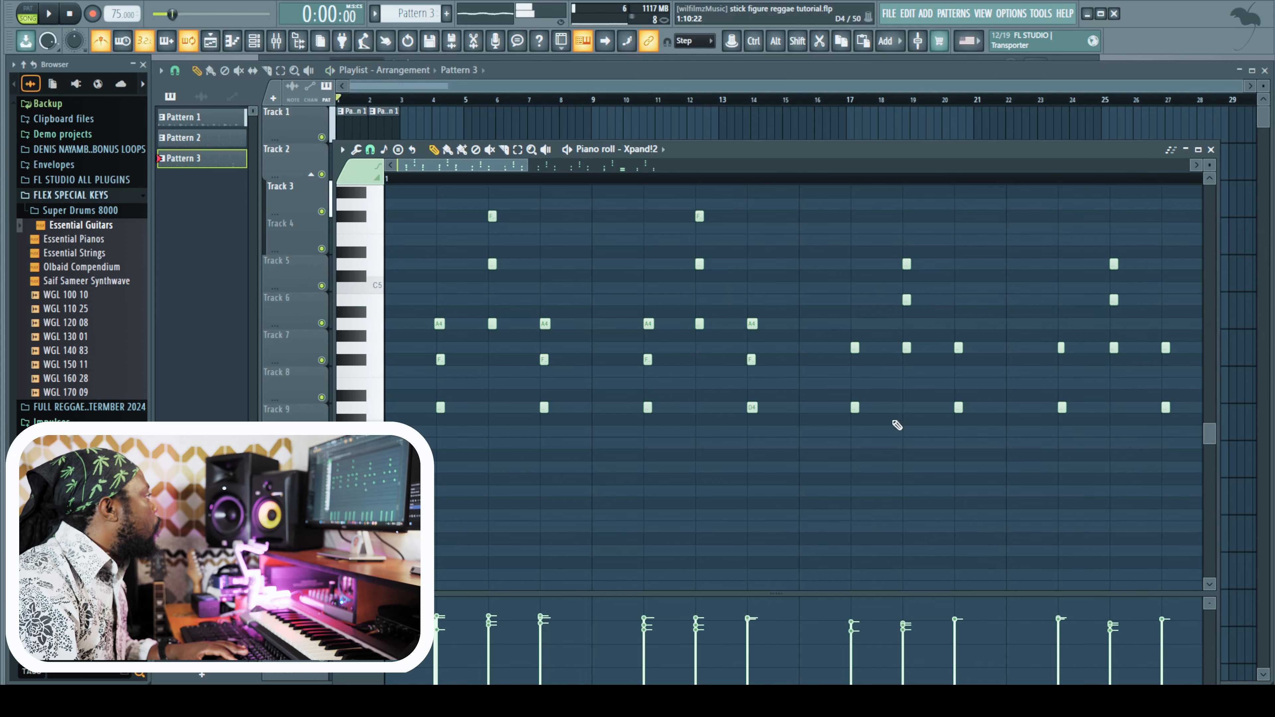
{"action": "key", "text": "space"}
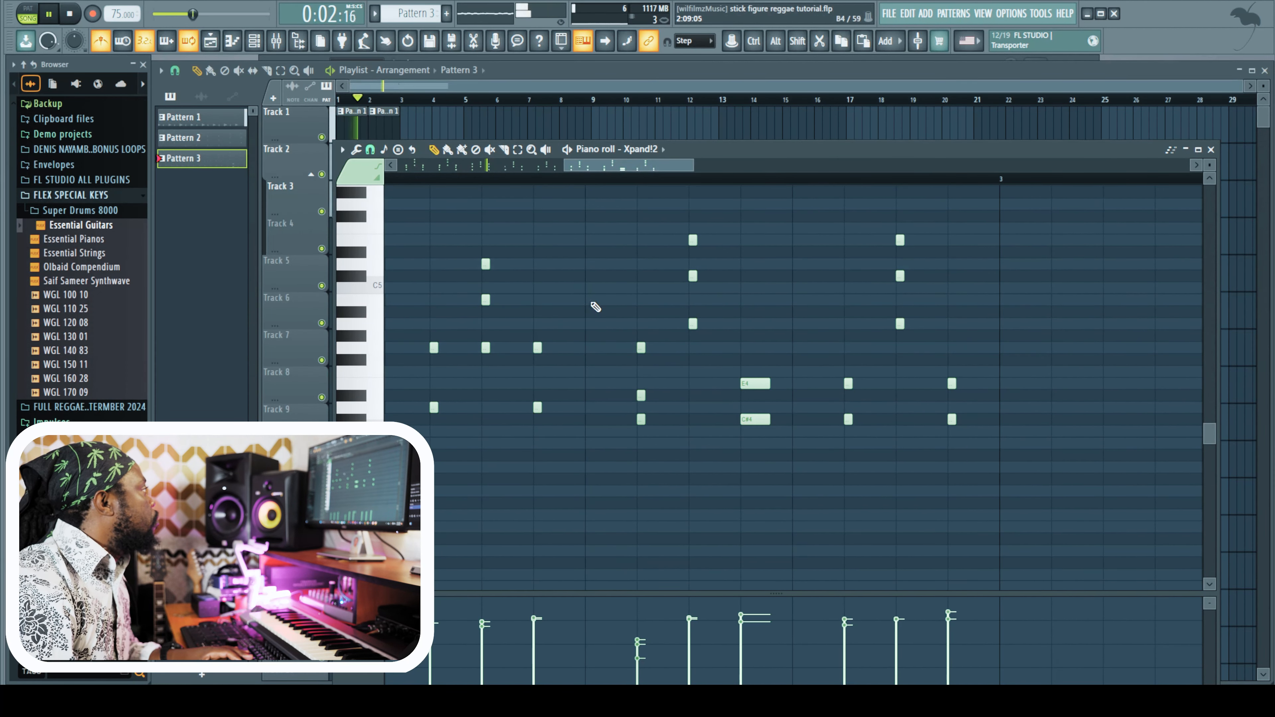
Select all Xpand!2 notes in Pattern 3 and adjust their lengths together
{"action": "key", "text": "ctrl+a"}
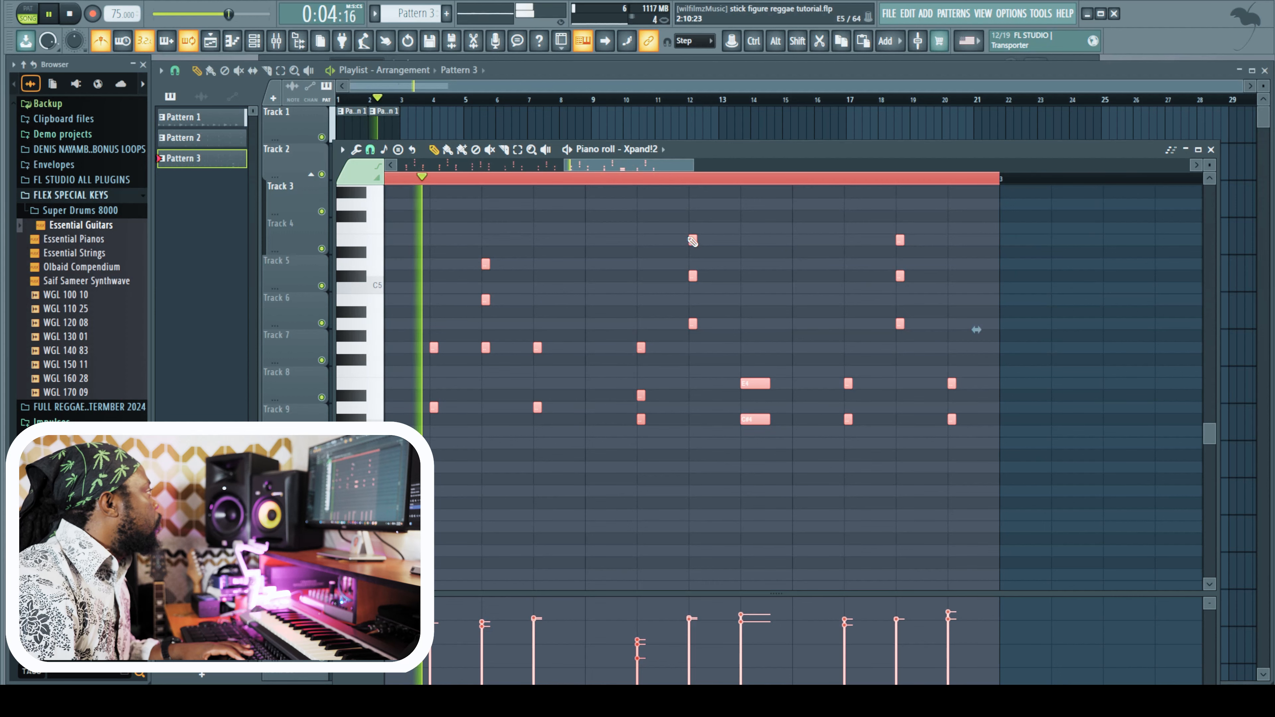
{"action": "left_click_drag", "start_coordinate": [698, 240], "coordinate": [705, 244]}
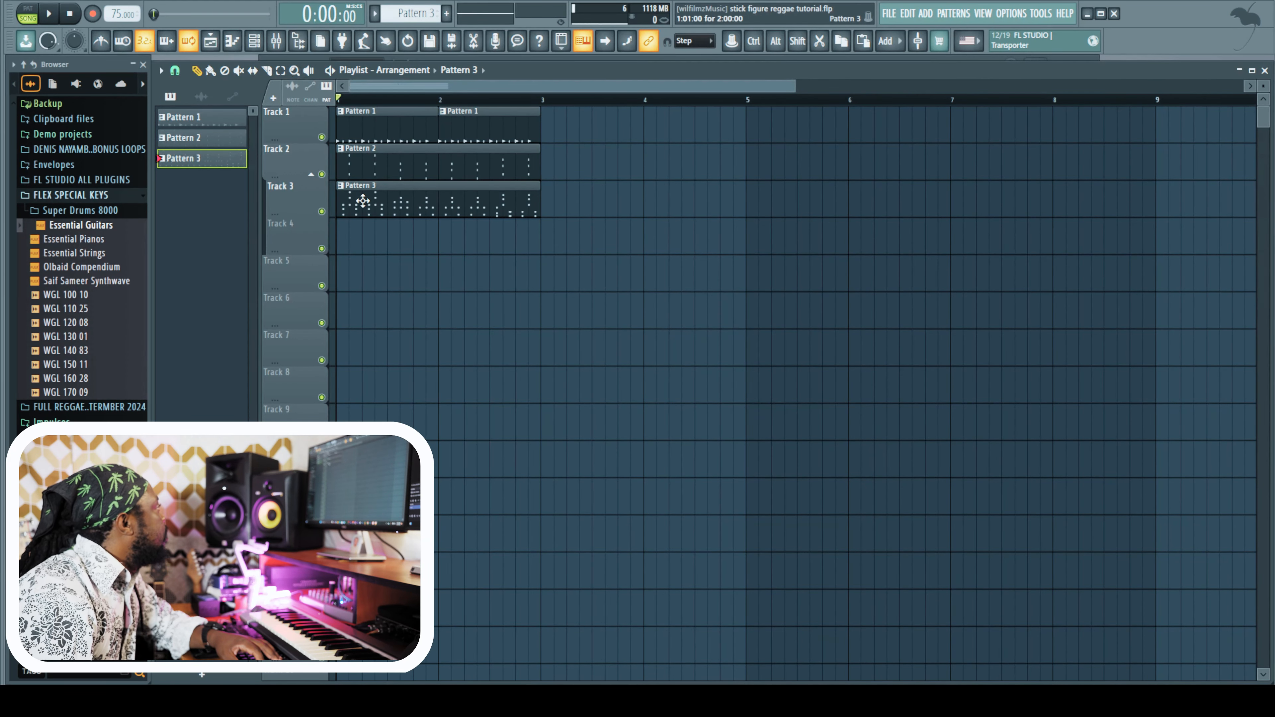
Make HALion Sonic the active channel and create Pattern 4 for its part
{"action": "left_click", "coordinate": [254, 41]}
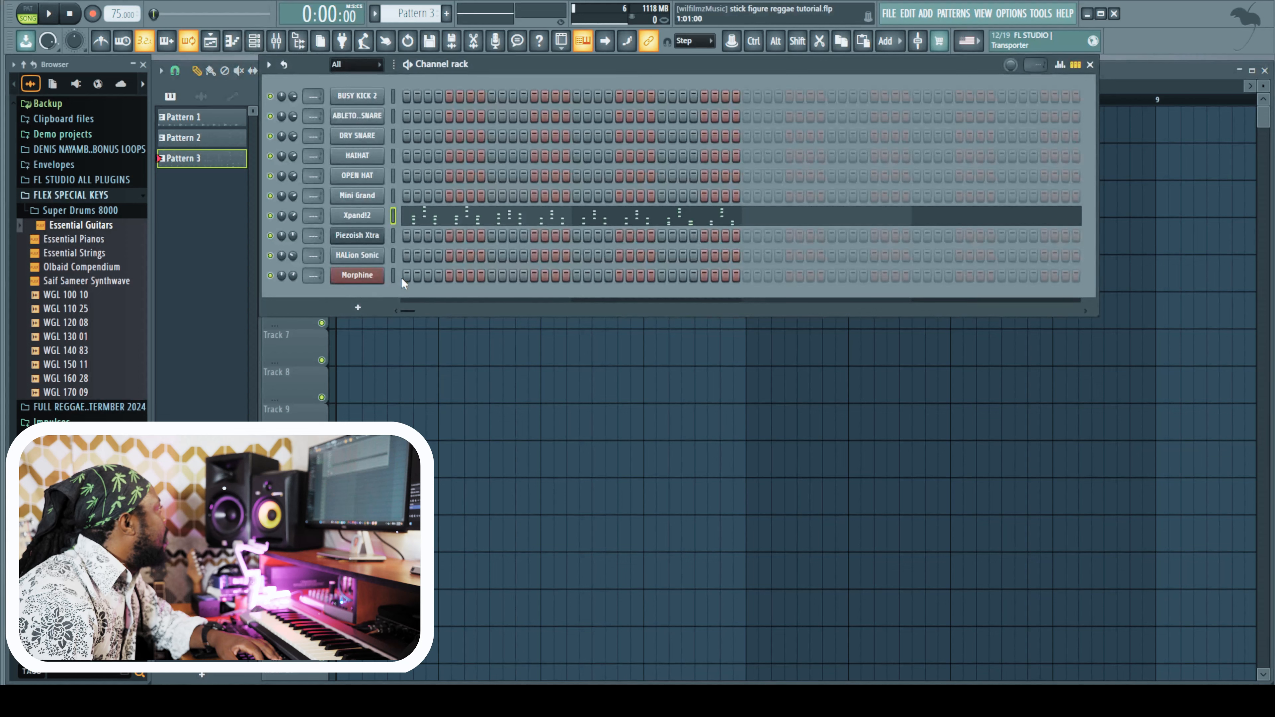
{"action": "left_click", "coordinate": [393, 255]}
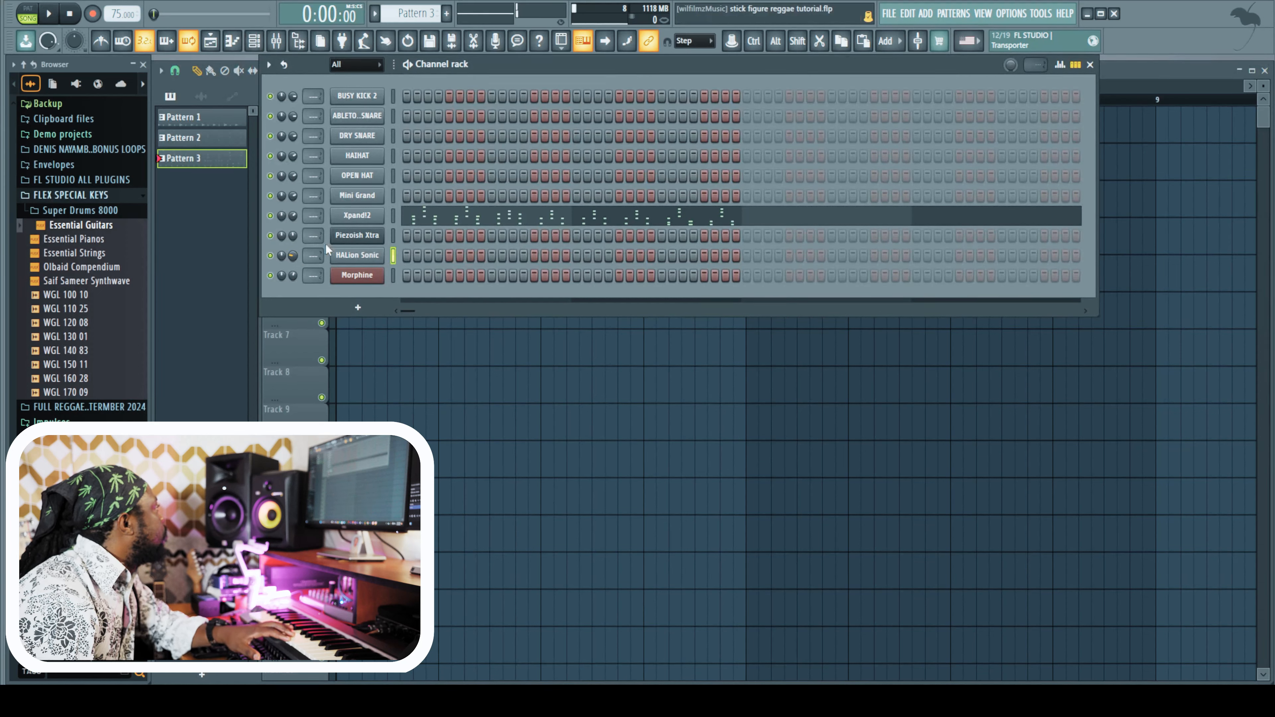
{"action": "scroll", "coordinate": [412, 9], "scroll_direction": "up", "scroll_amount": 1}
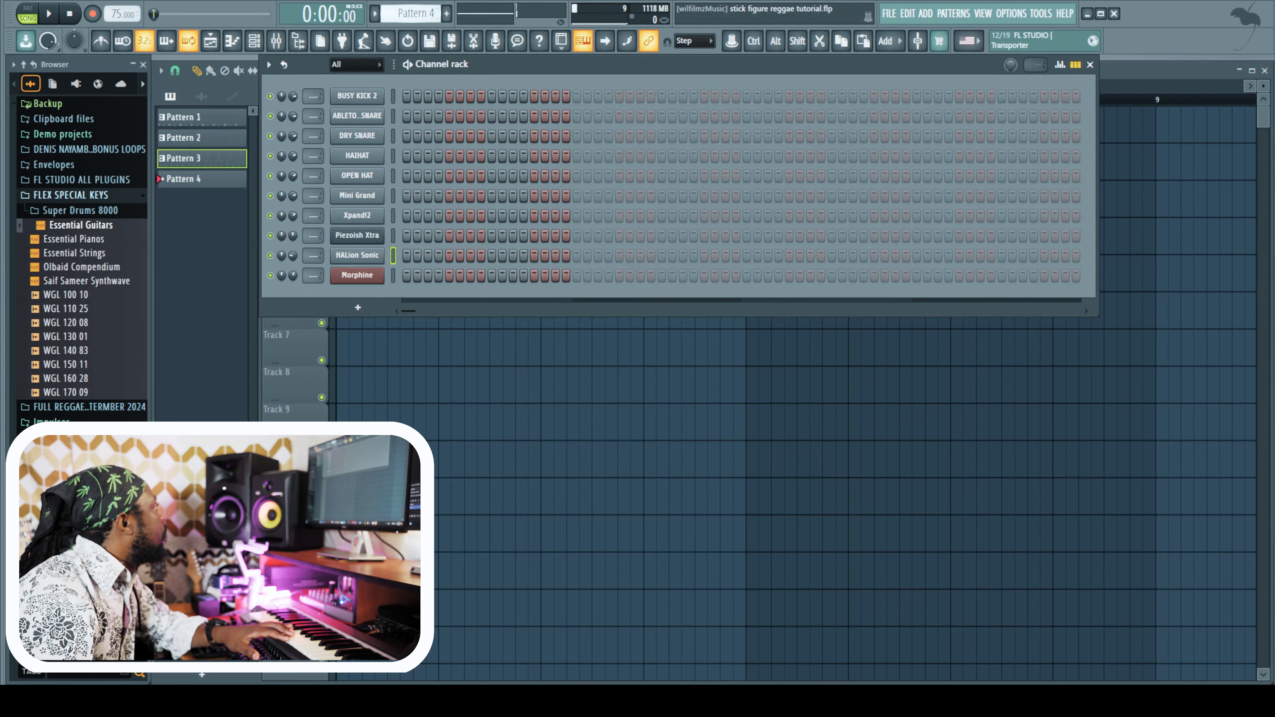
{"action": "left_click", "coordinate": [215, 43]}
Place Pattern 4 on Track 4 of the playlist and record a two-bar part of long HALion Sonic pad chords into it
{"action": "left_click_drag", "start_coordinate": [399, 234], "coordinate": [312, 233]}
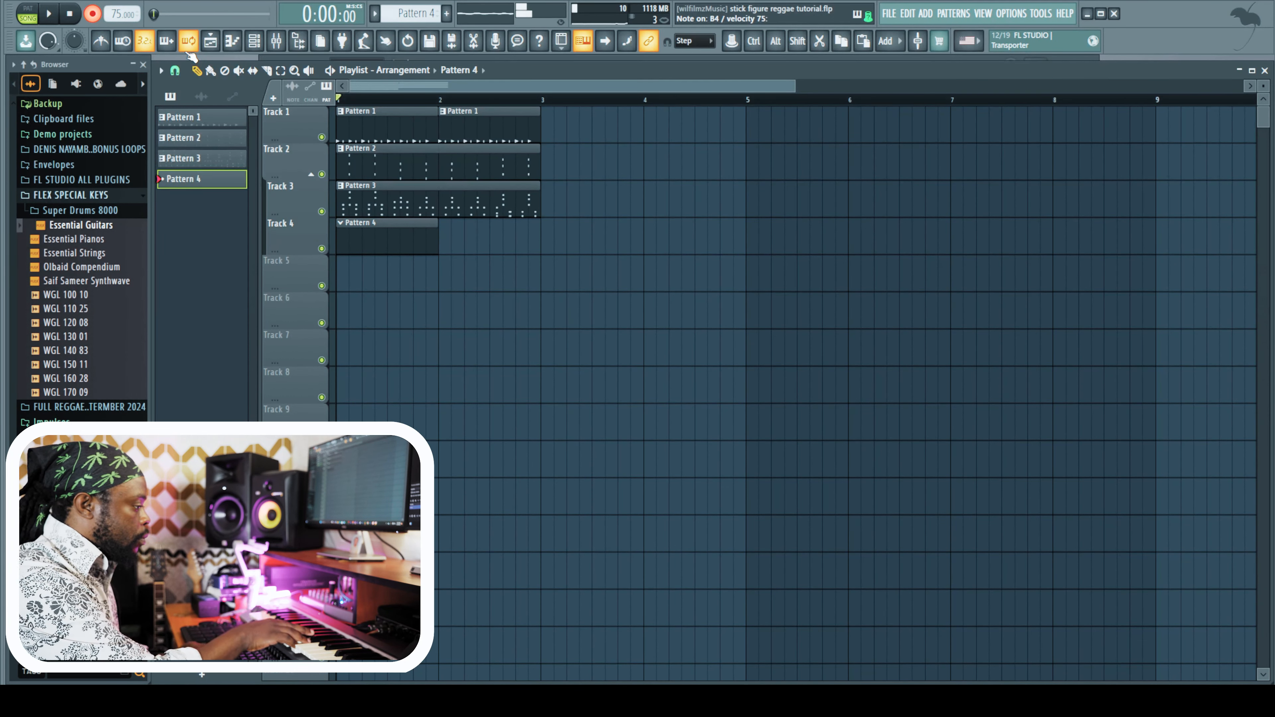
{"action": "key", "text": "space"}
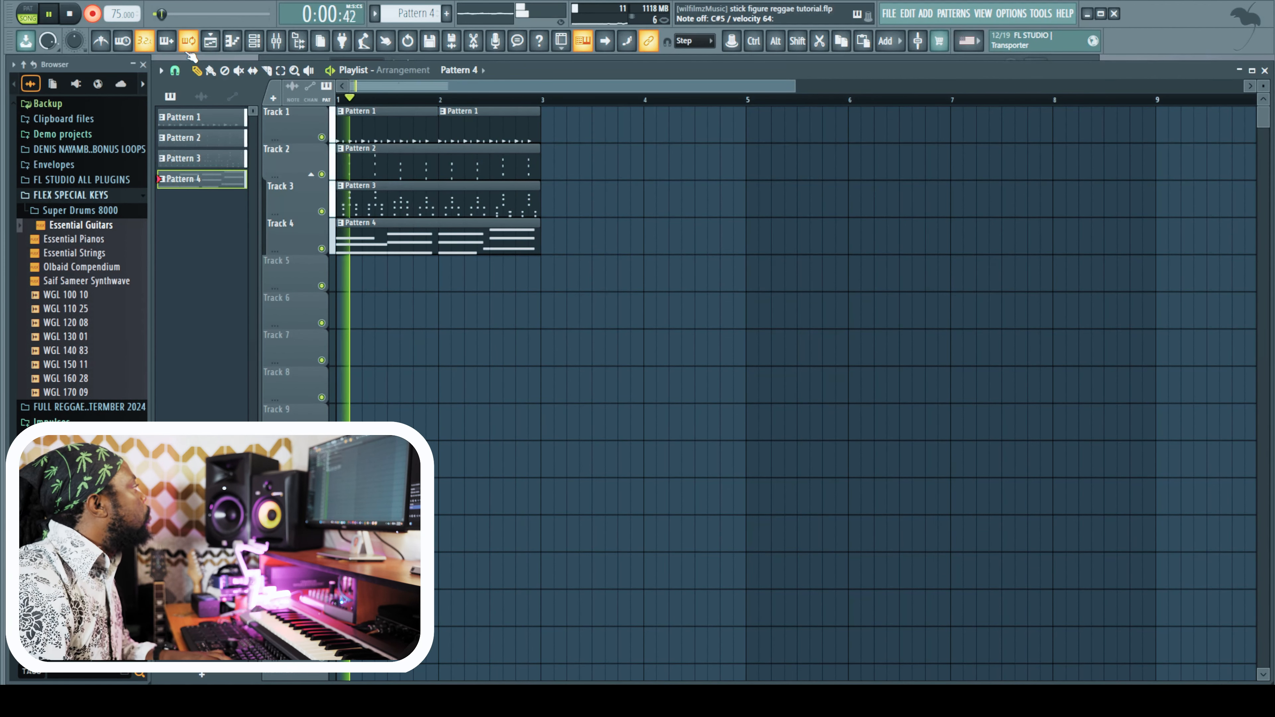
{"action": "left_click", "coordinate": [94, 14]}
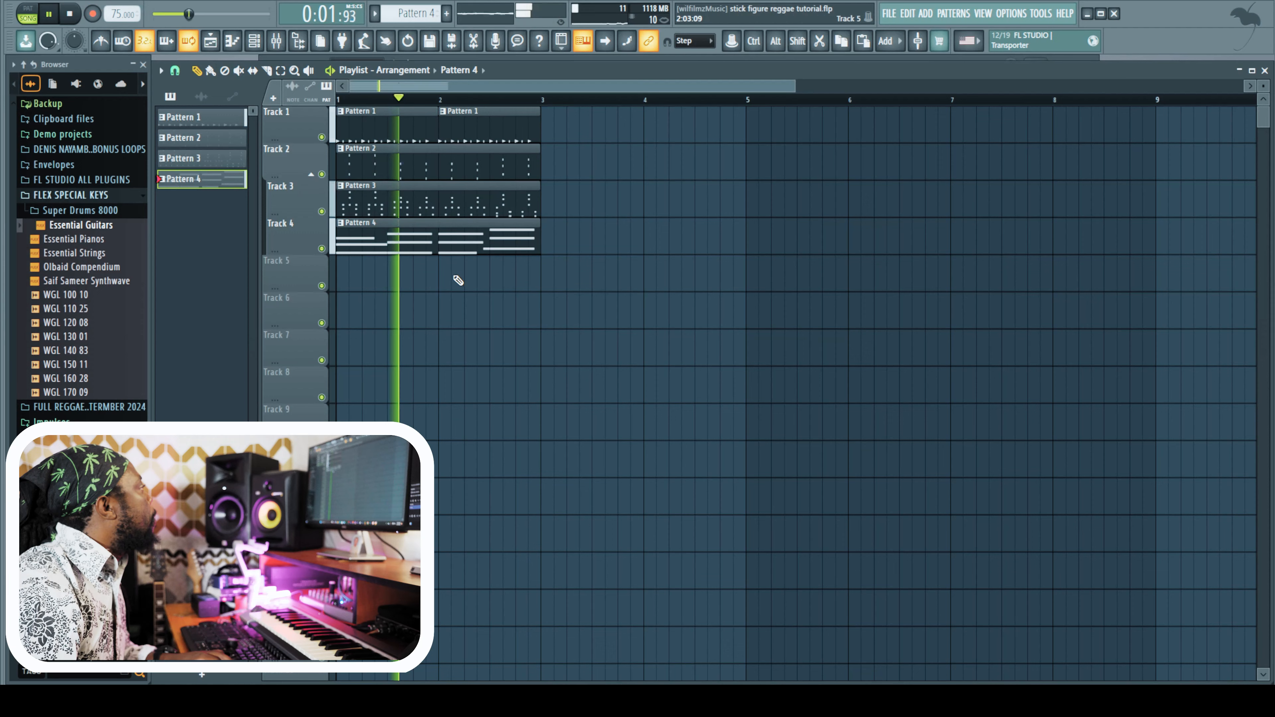
In Pattern 4's HALion Sonic piano roll, lengthen the notes so each chord reaches the following one and the last chord ends at bar 3
{"action": "double_click", "coordinate": [404, 249]}
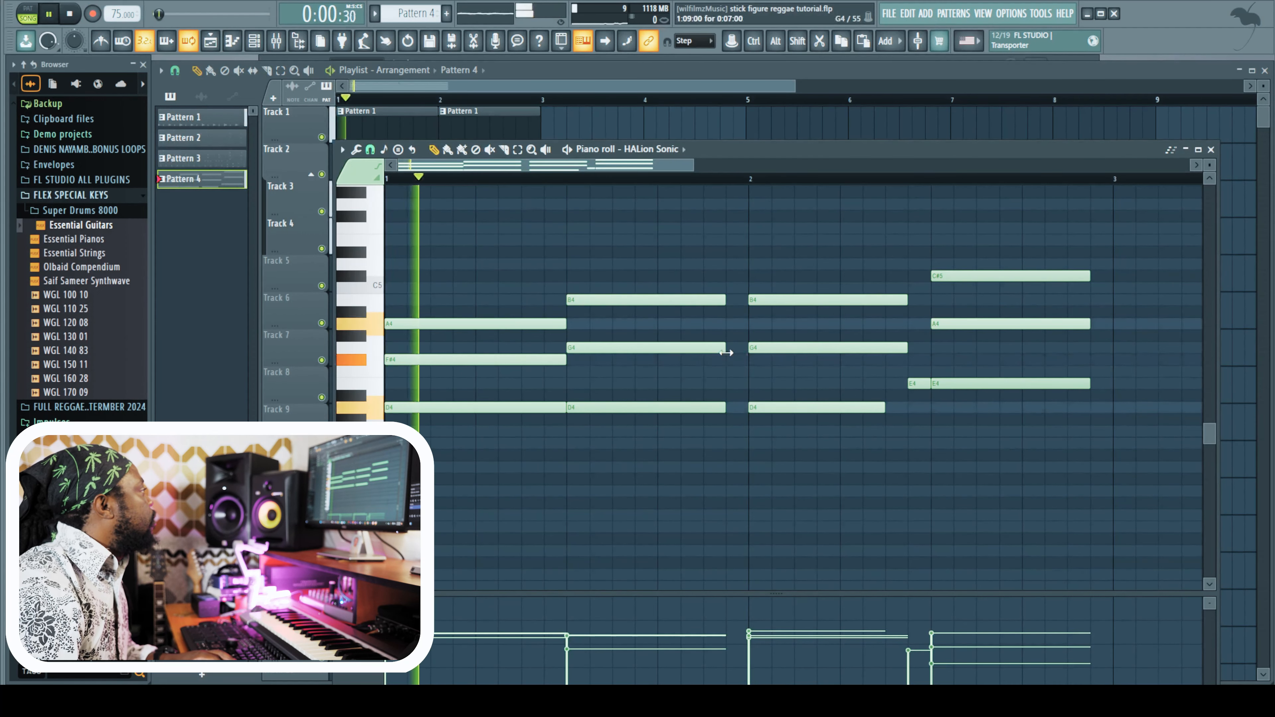
{"action": "mouse_move", "coordinate": [726, 350]}
{"action": "left_mouse_down"}
{"action": "mouse_move", "coordinate": [760, 352]}
{"action": "mouse_move", "coordinate": [746, 353]}
{"action": "left_mouse_up"}
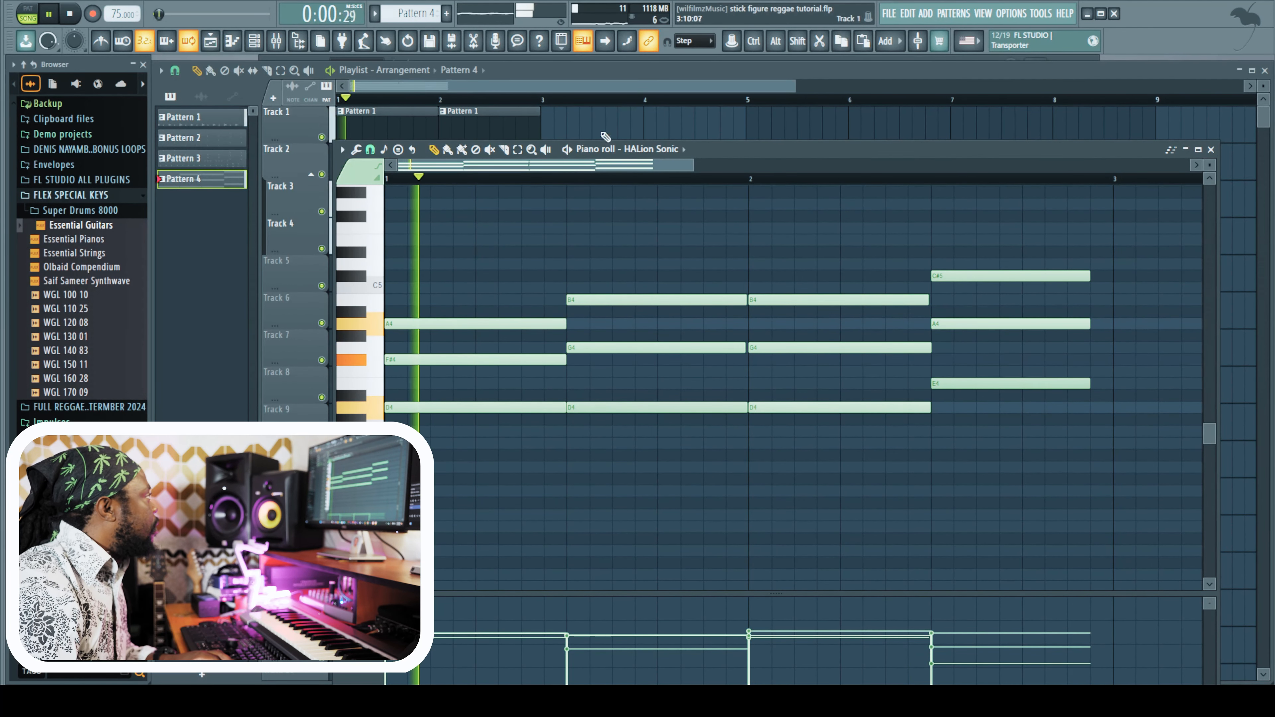
{"action": "left_click", "coordinate": [518, 149]}
{"action": "left_click_drag", "start_coordinate": [1082, 450], "coordinate": [1014, 235]}
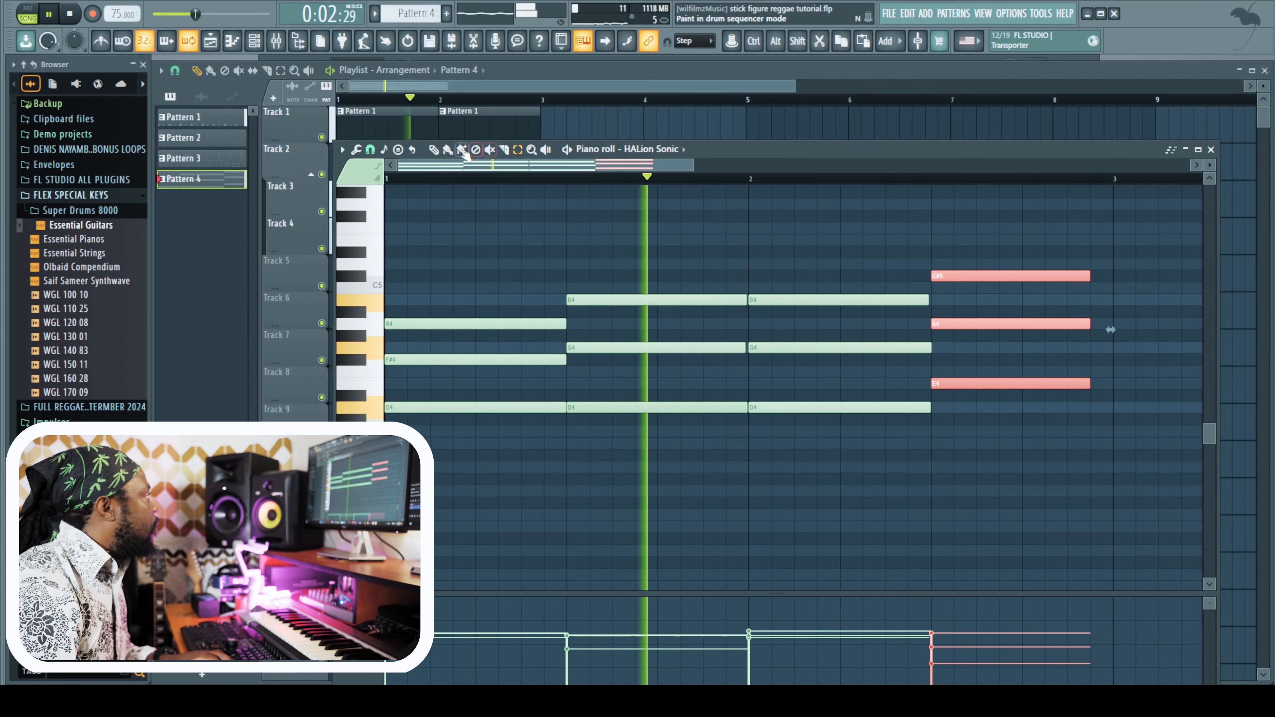
{"action": "left_click_drag", "start_coordinate": [1110, 329], "coordinate": [1130, 329]}
Deselect the chord notes and level the velocities of all HALion Sonic notes to one even value
{"action": "key", "text": "space"}
{"action": "left_click", "coordinate": [524, 468]}
{"action": "right_click", "coordinate": [524, 468]}
{"action": "mouse_move", "coordinate": [394, 640]}
{"action": "left_mouse_down"}
{"action": "mouse_move", "coordinate": [1071, 653]}
{"action": "mouse_move", "coordinate": [1147, 641]}
{"action": "left_mouse_up"}
{"action": "key", "text": "space"}
Examine HALion Sonic's loaded Glimmer Pad sound and its full program list during playback
{"action": "left_click", "coordinate": [260, 40]}
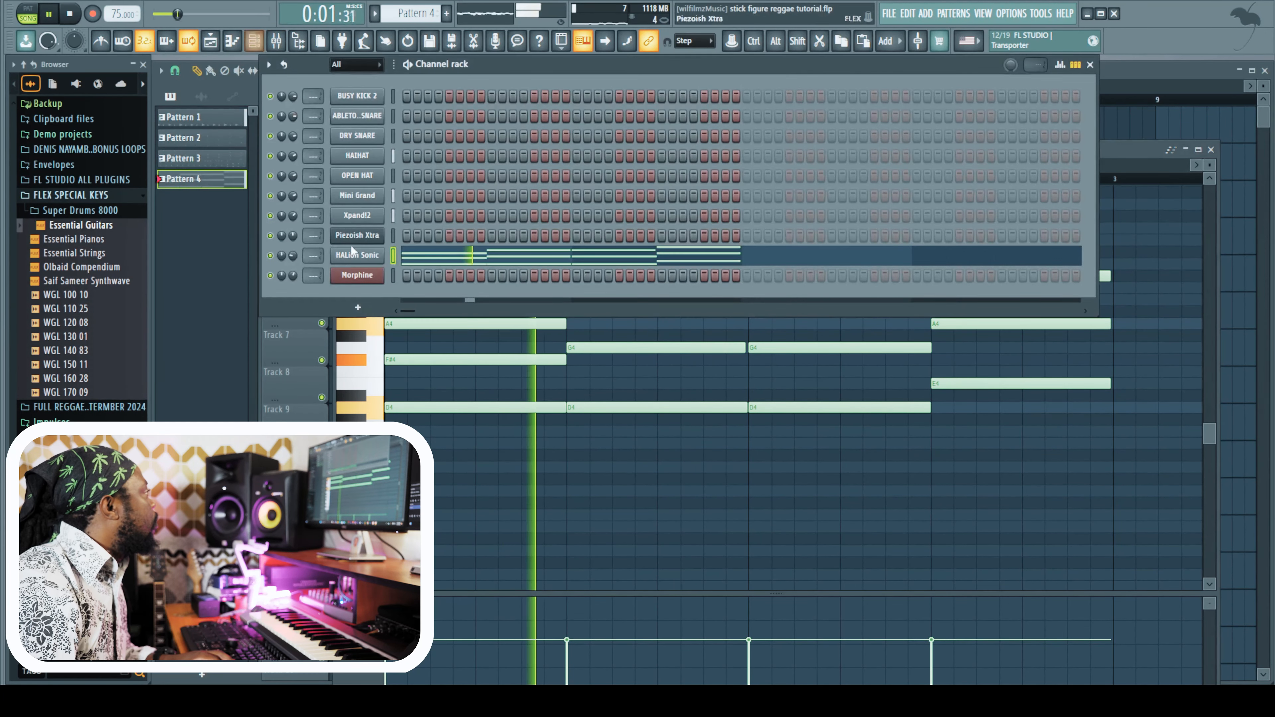
{"action": "left_click", "coordinate": [351, 266]}
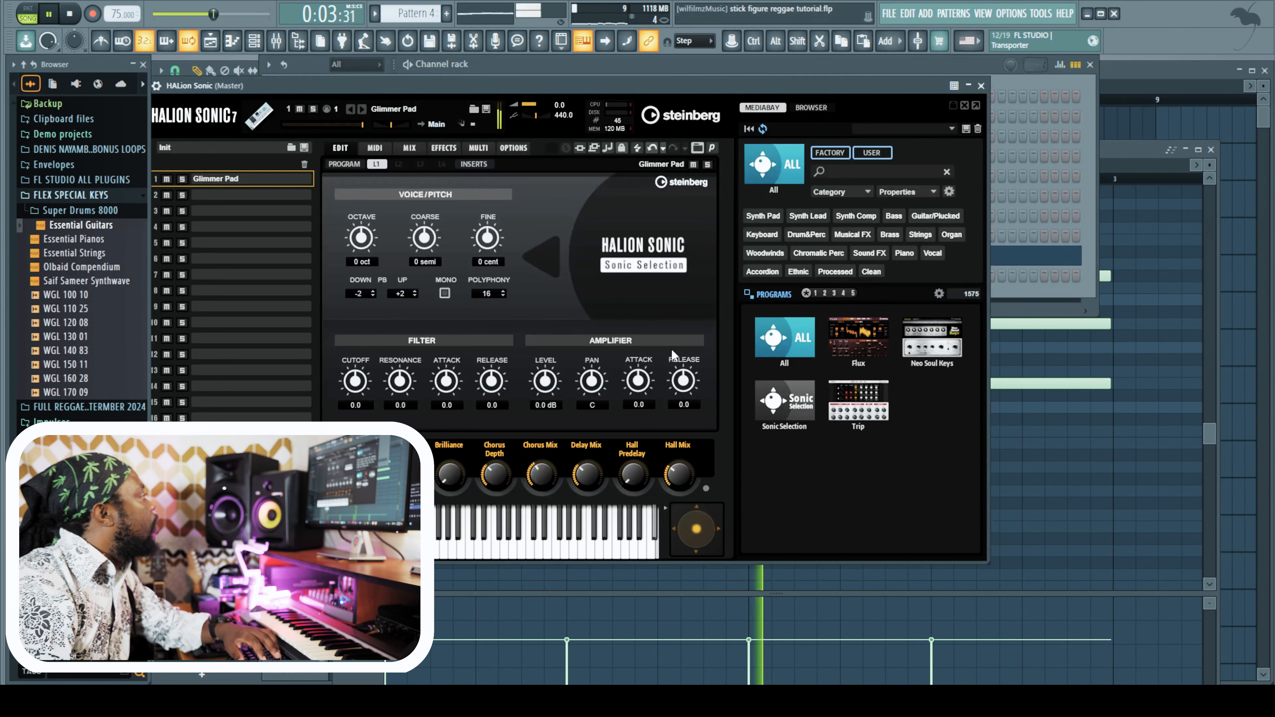
{"action": "left_click", "coordinate": [805, 346]}
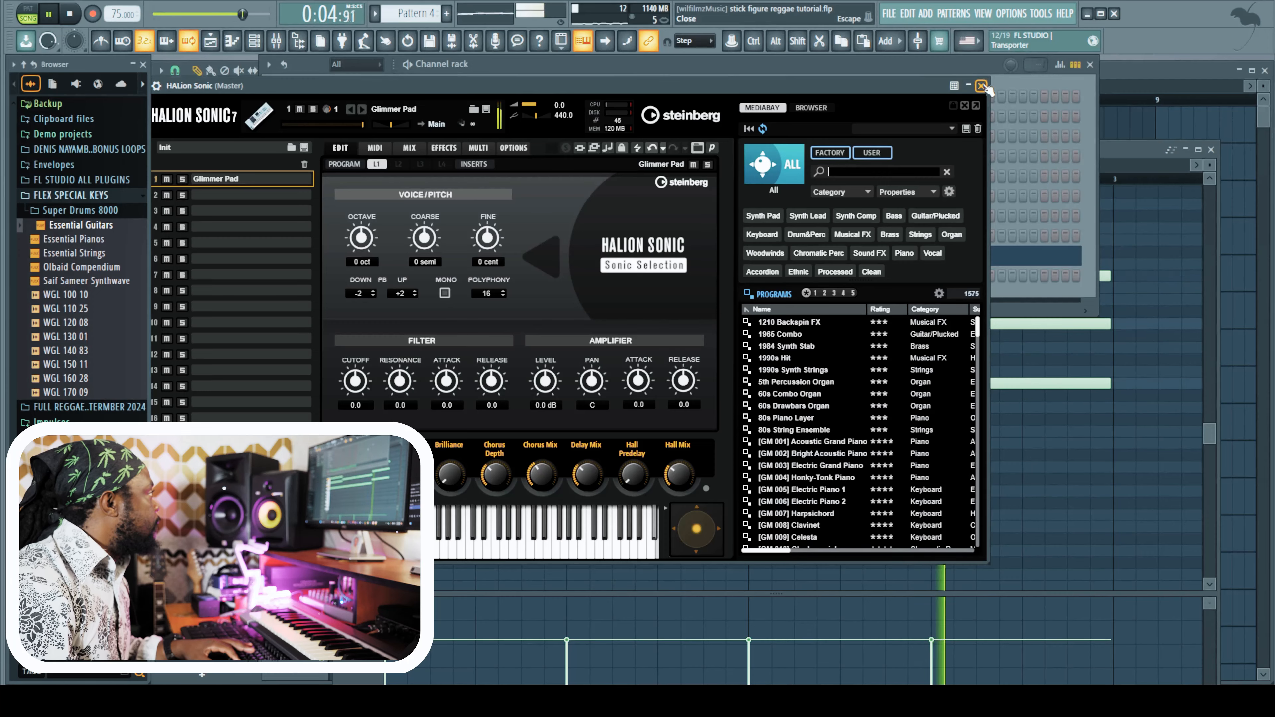
{"action": "left_click", "coordinate": [984, 87]}
{"action": "key", "text": "space"}
Add a Hybrid synth channel and load the 38 Piano Support preset from its Soft Pads bank
{"action": "left_click", "coordinate": [358, 307]}
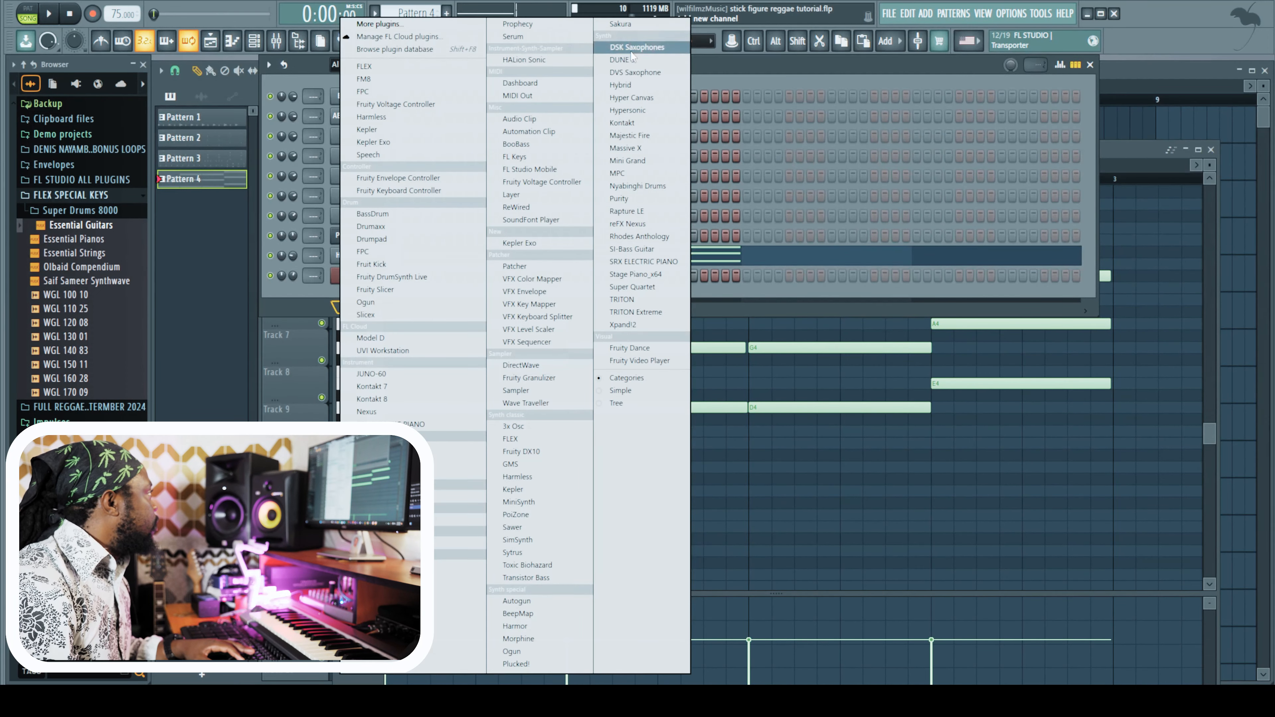
{"action": "left_click", "coordinate": [621, 85]}
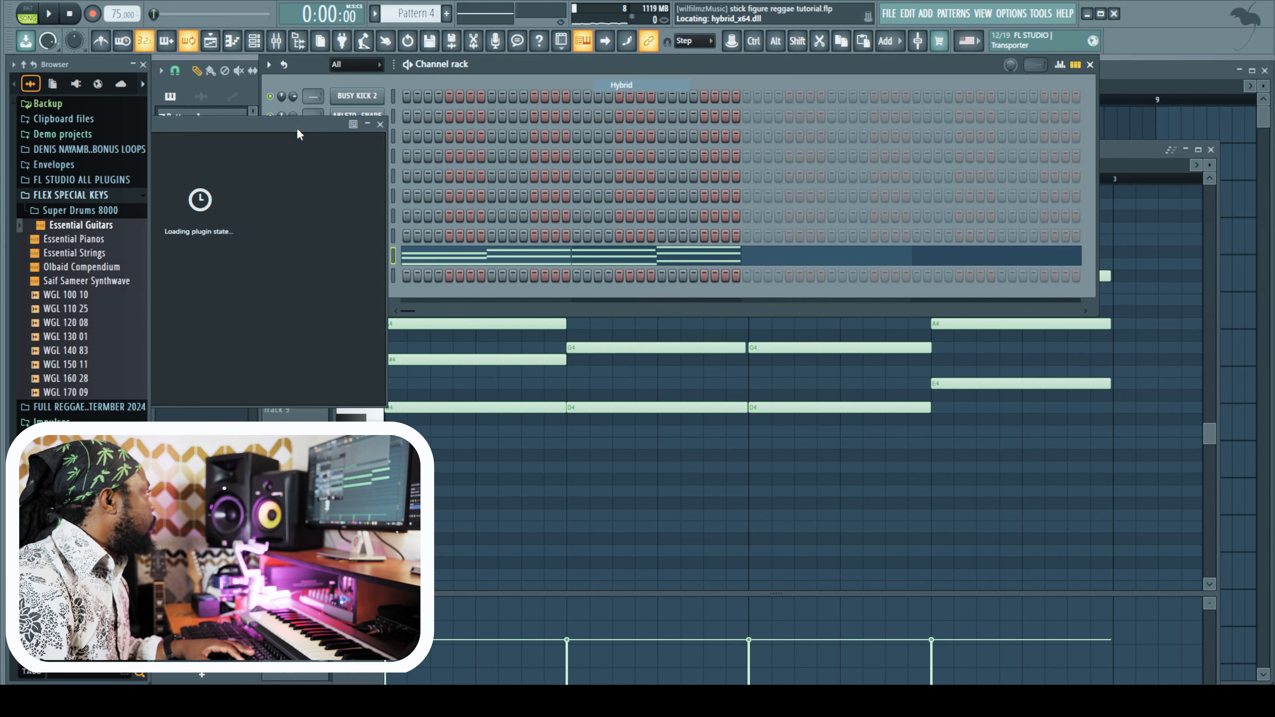
{"action": "left_click", "coordinate": [631, 128]}
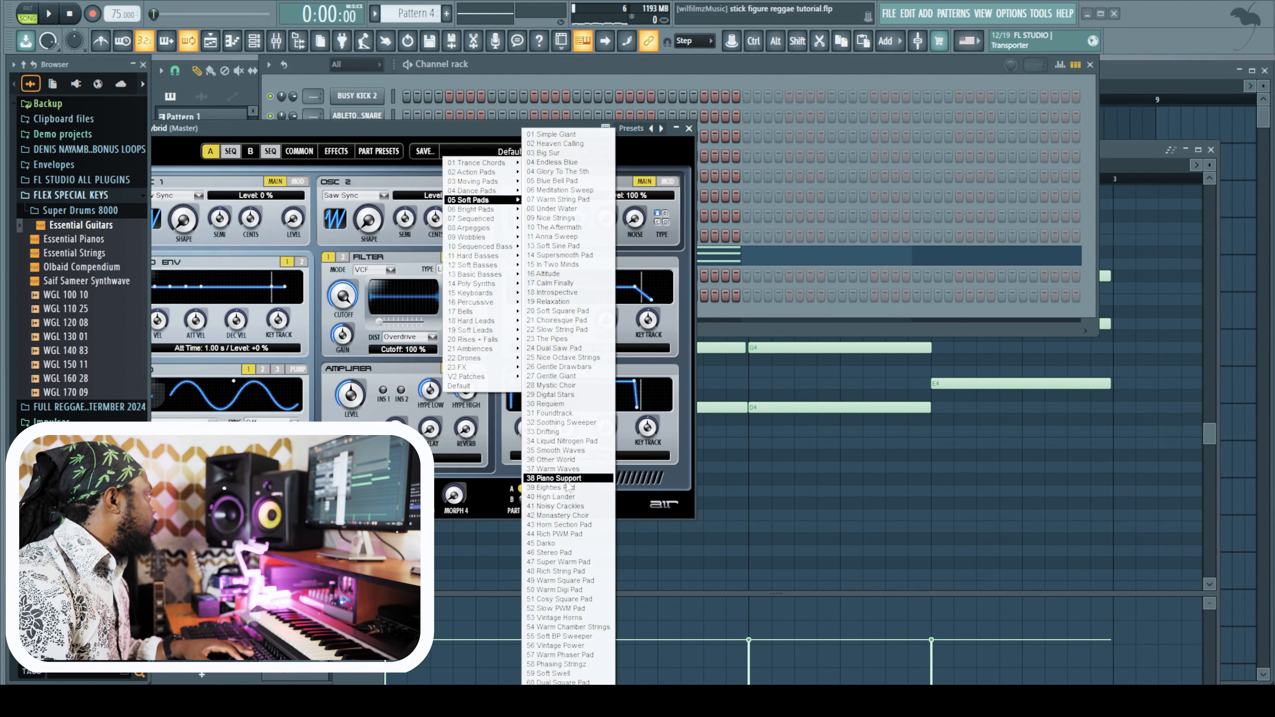
{"action": "left_click", "coordinate": [556, 478]}
{"action": "left_click", "coordinate": [688, 128]}
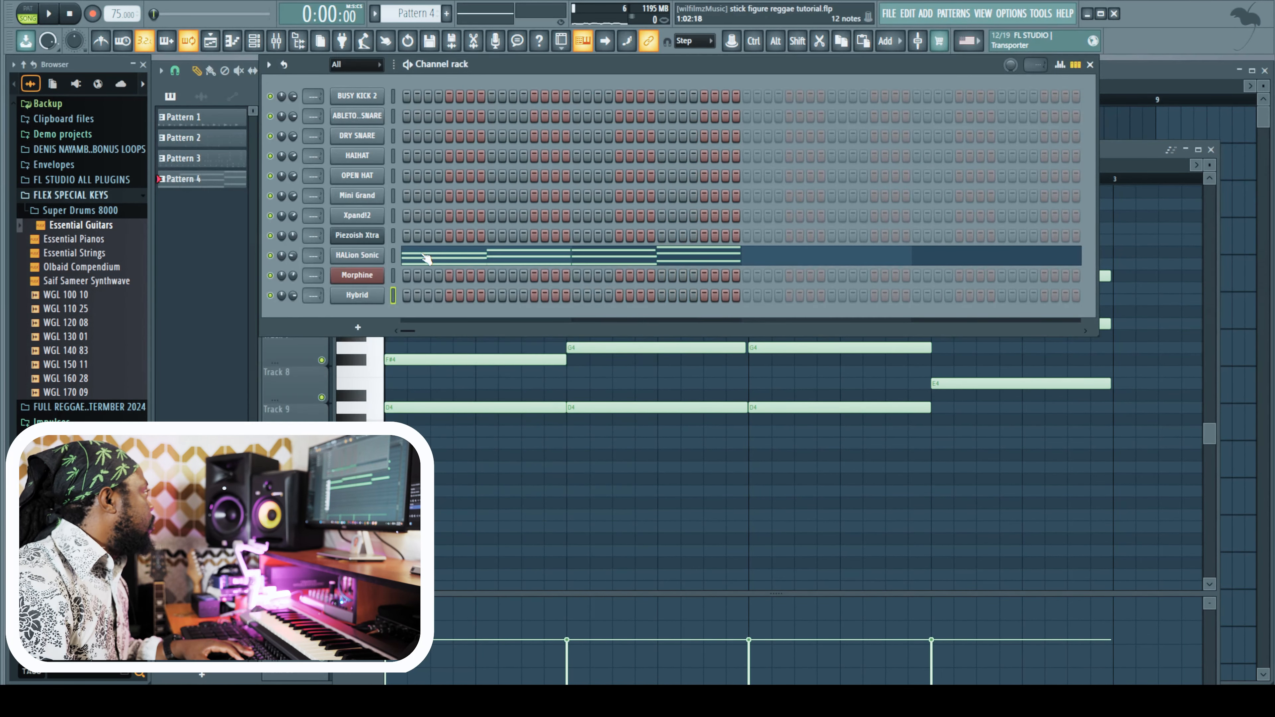
Copy the HALion Sonic channel's notes in Pattern 4 to the Hybrid channel
{"action": "right_click", "coordinate": [370, 256]}
{"action": "left_click", "coordinate": [528, 268]}
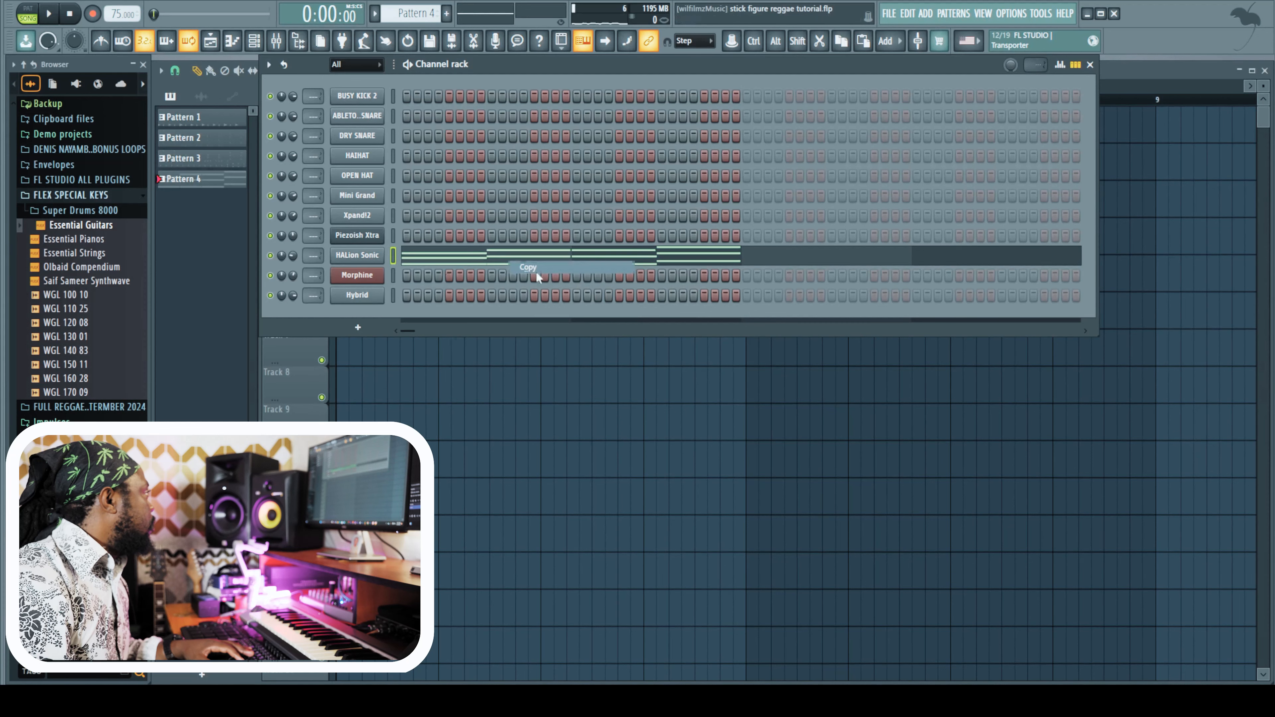
{"action": "right_click", "coordinate": [384, 296]}
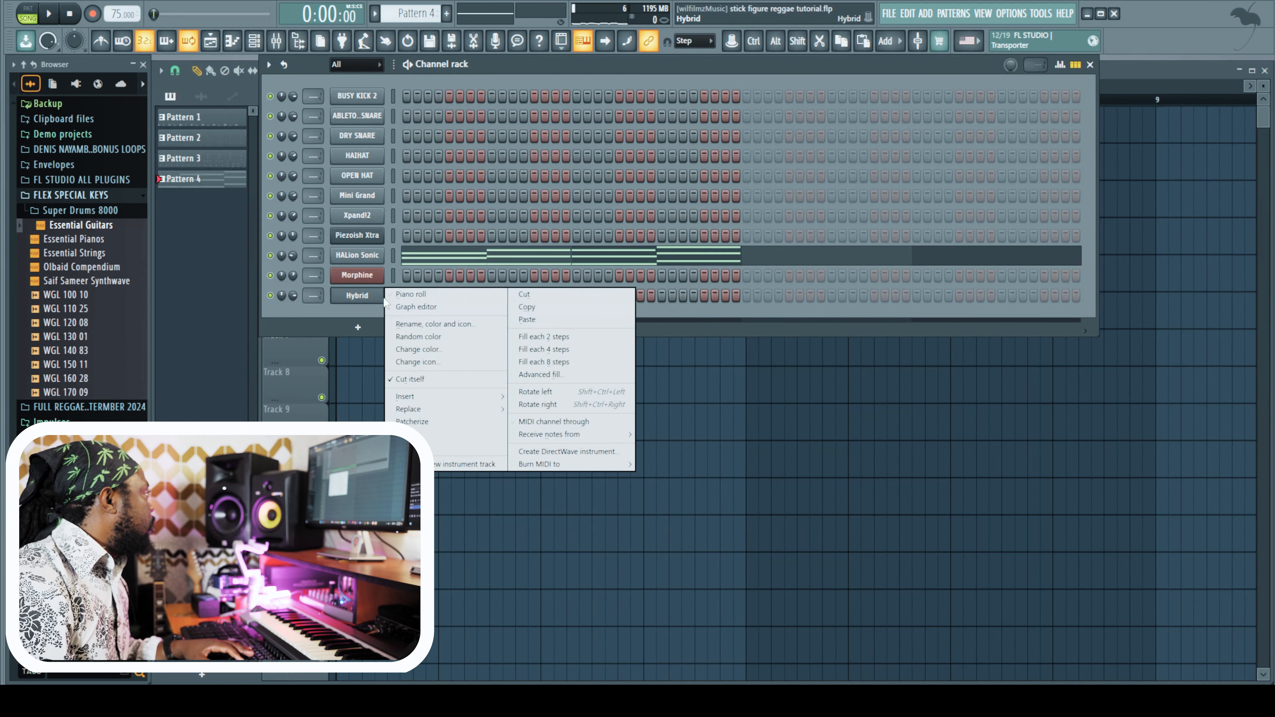
{"action": "left_click", "coordinate": [555, 323]}
Lower the Hybrid channel's volume during playback and listen to the four layered patterns in the playlist
{"action": "key", "text": "space"}
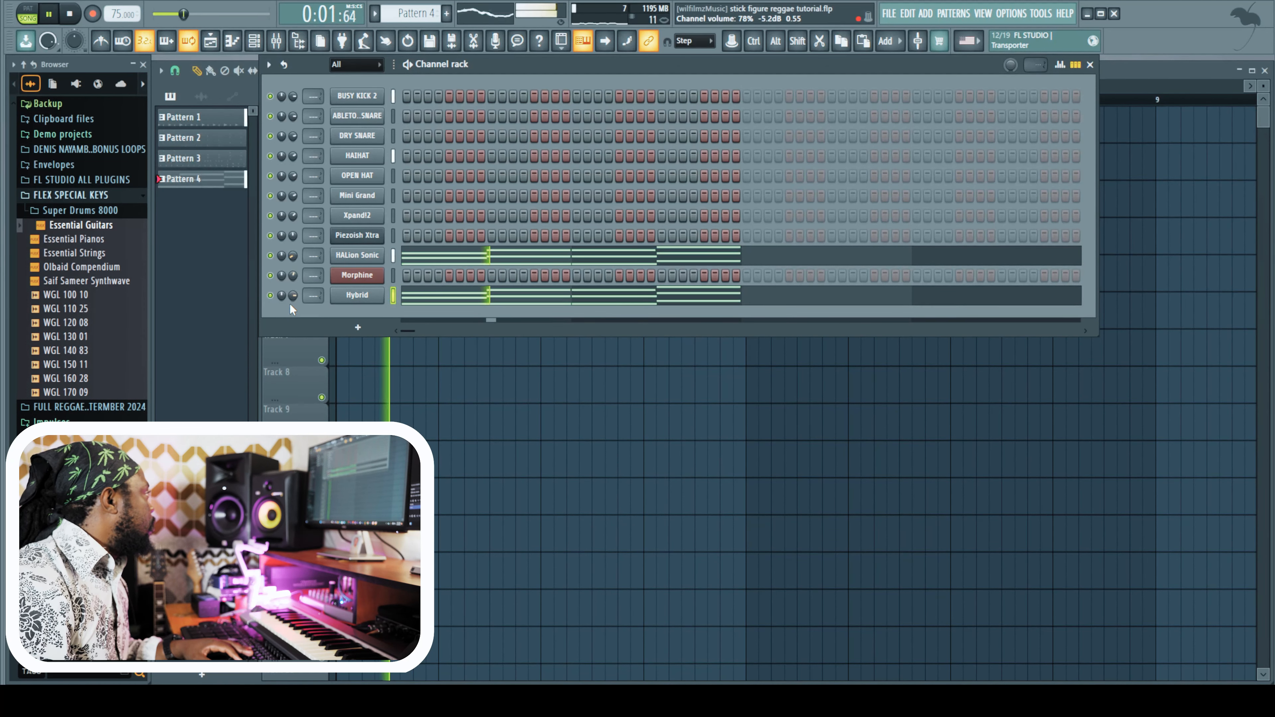
{"action": "mouse_move", "coordinate": [292, 296]}
{"action": "left_mouse_down"}
{"action": "mouse_move", "coordinate": [293, 327]}
{"action": "mouse_move", "coordinate": [293, 300]}
{"action": "left_mouse_up"}
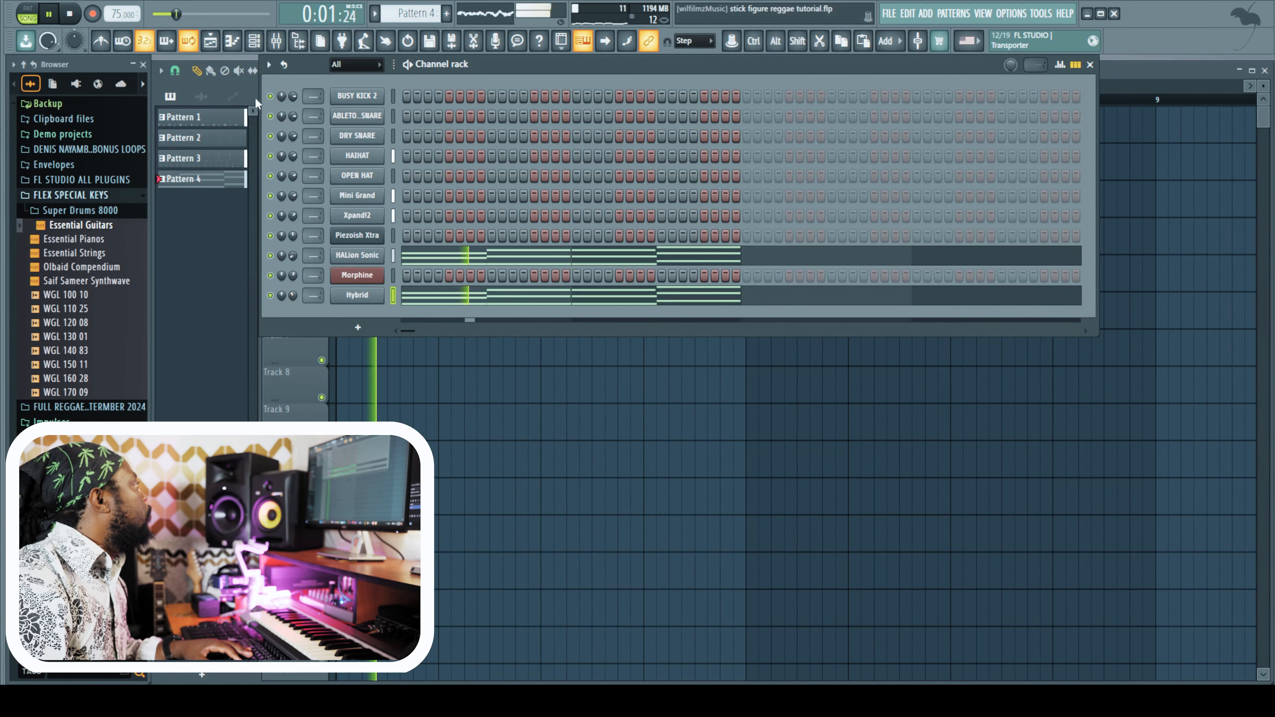
{"action": "left_click", "coordinate": [211, 42]}
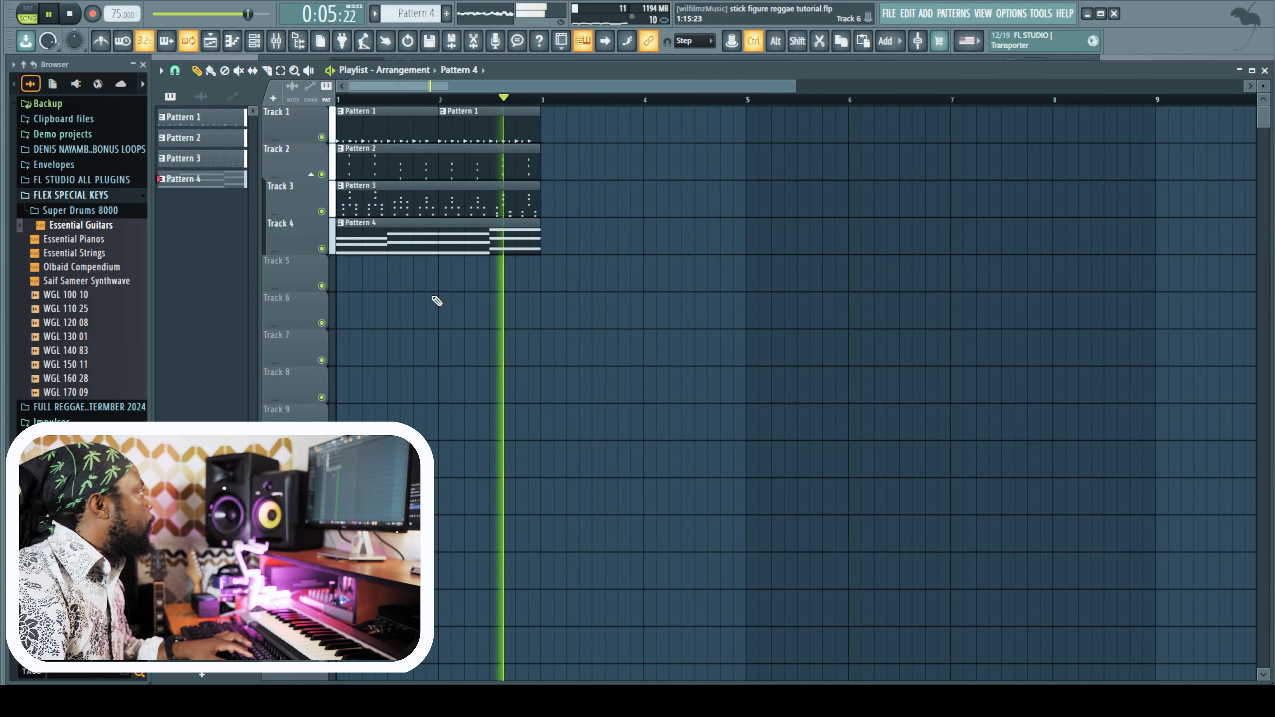
{"action": "key", "text": "space"}
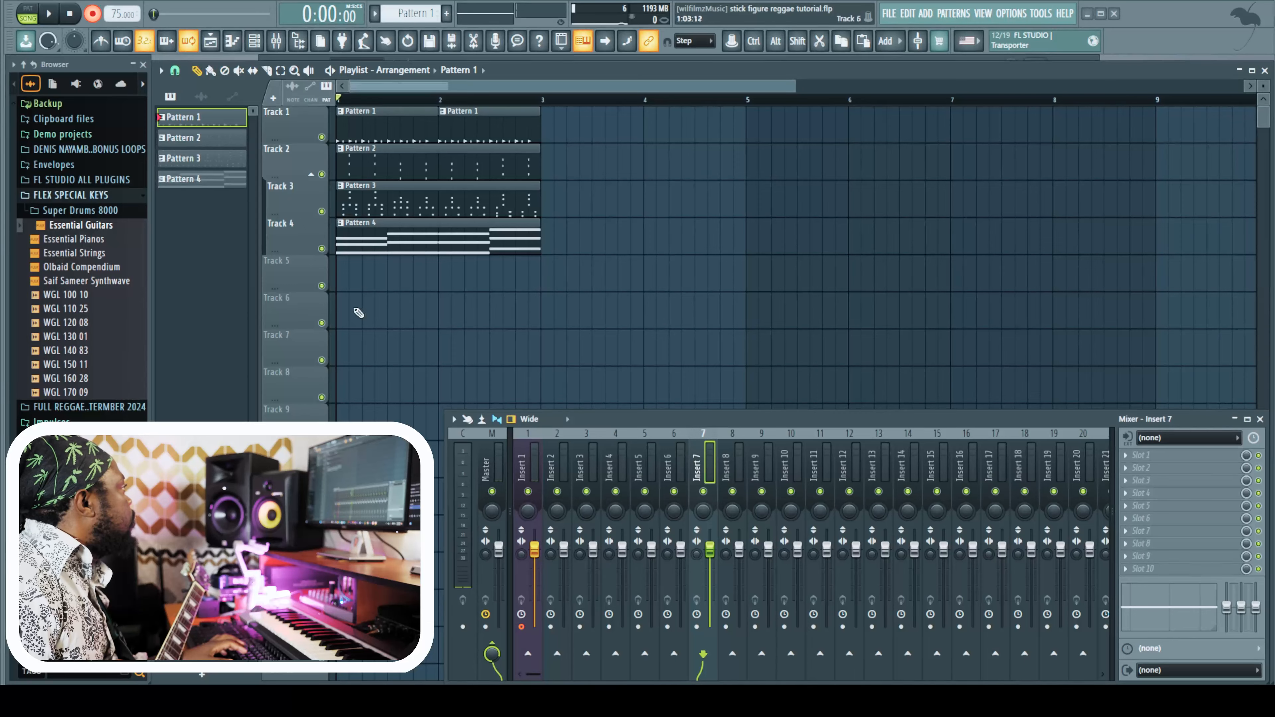
Duplicate the two-bar pattern clips on Tracks 1 to 4 so they also fill bars 3 and 4
{"action": "left_click_drag", "start_coordinate": [532, 253], "coordinate": [589, 144]}
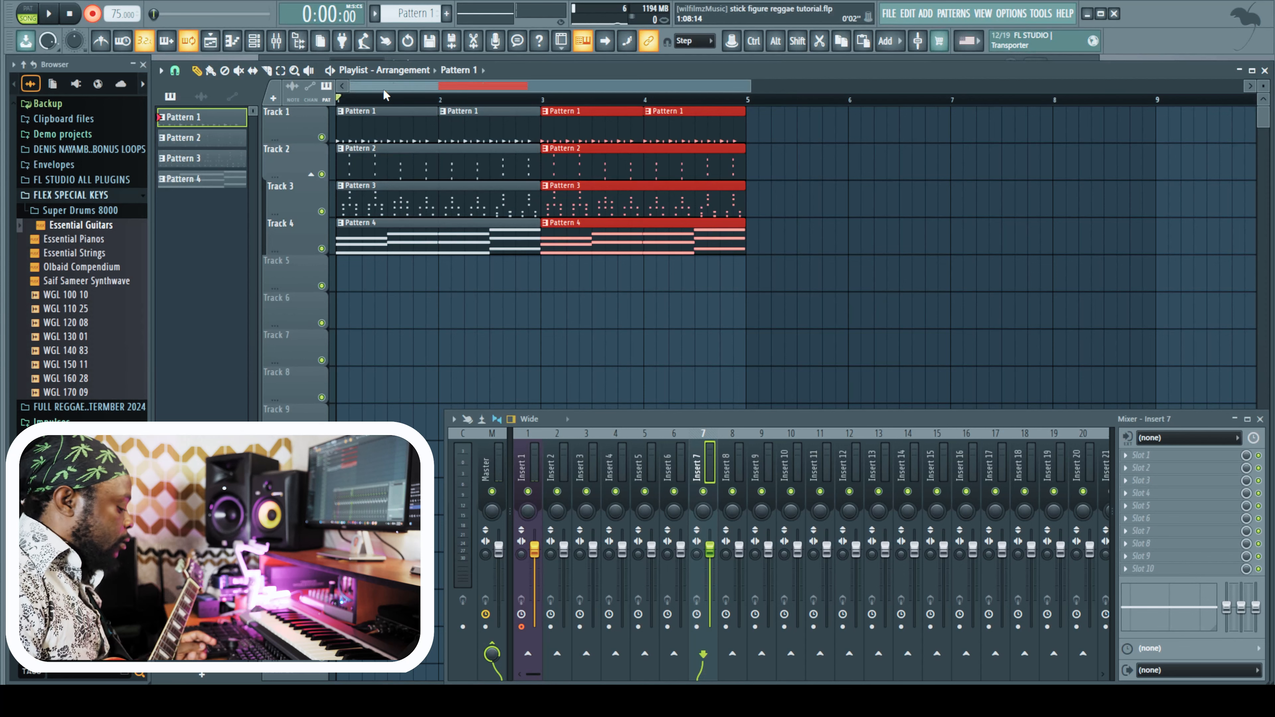
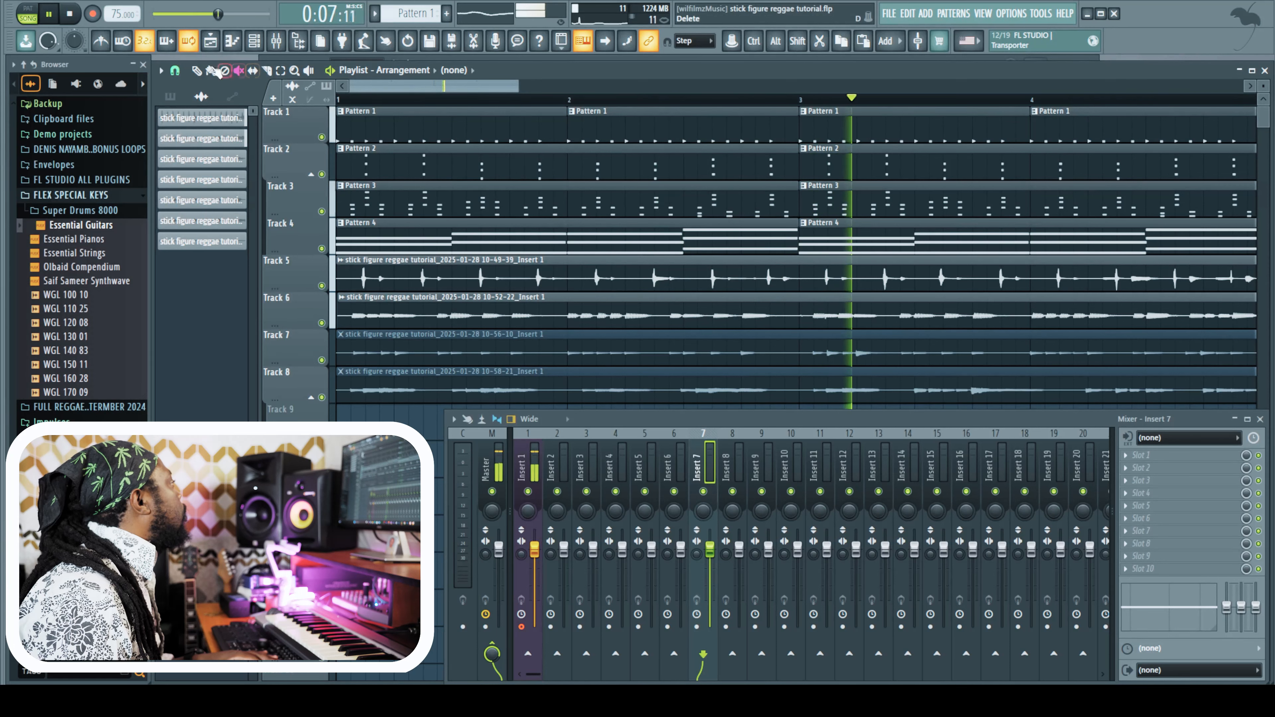
Slice the Track 5 audio clip between its hits in bar 1 and delete the slice just before the second loud hit
{"action": "left_click_drag", "start_coordinate": [518, 88], "coordinate": [393, 88]}
{"action": "left_click", "coordinate": [685, 277]}
{"action": "left_click_drag", "start_coordinate": [686, 278], "coordinate": [688, 277]}
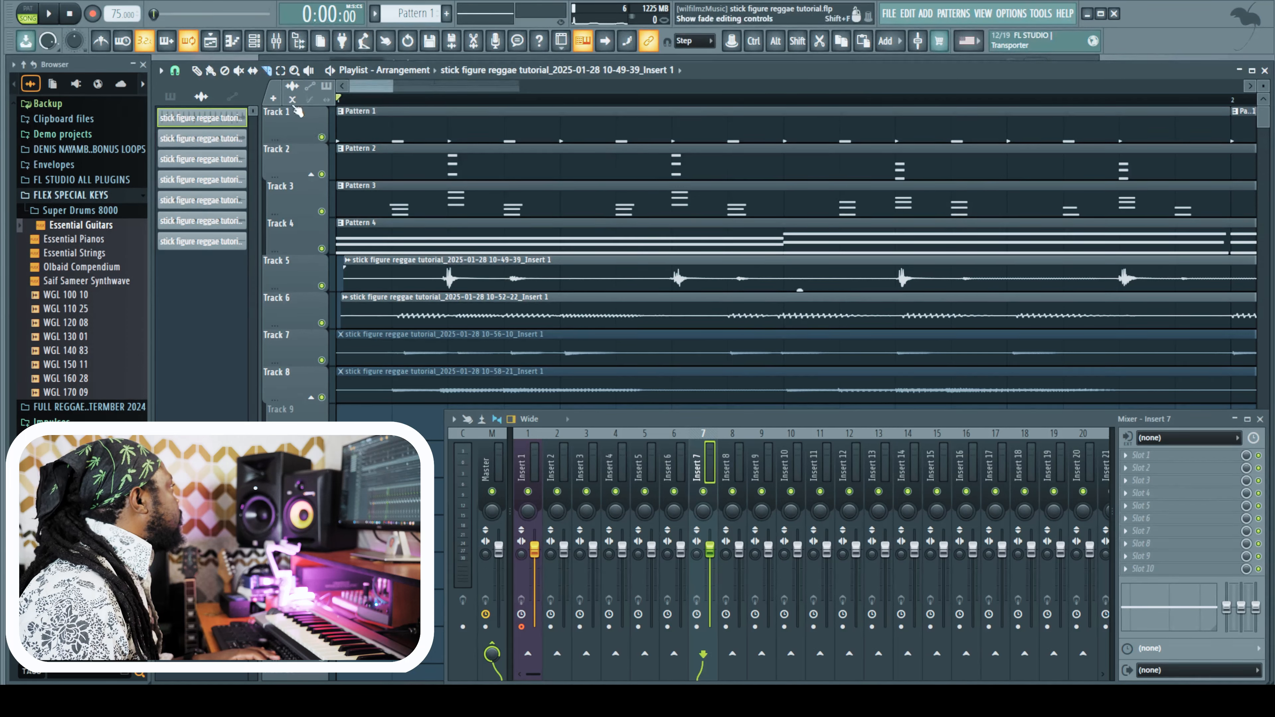
{"action": "left_click", "coordinate": [502, 285], "text": "shift"}
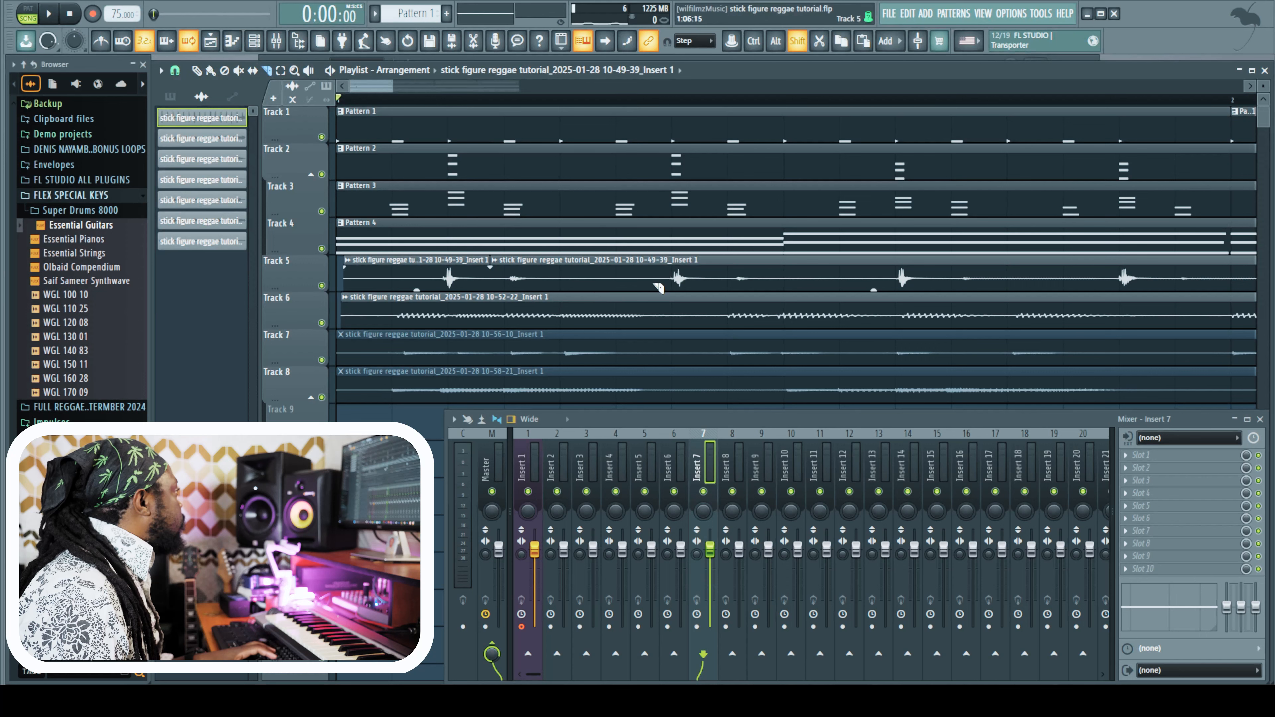
{"action": "left_click", "coordinate": [664, 281], "text": "shift"}
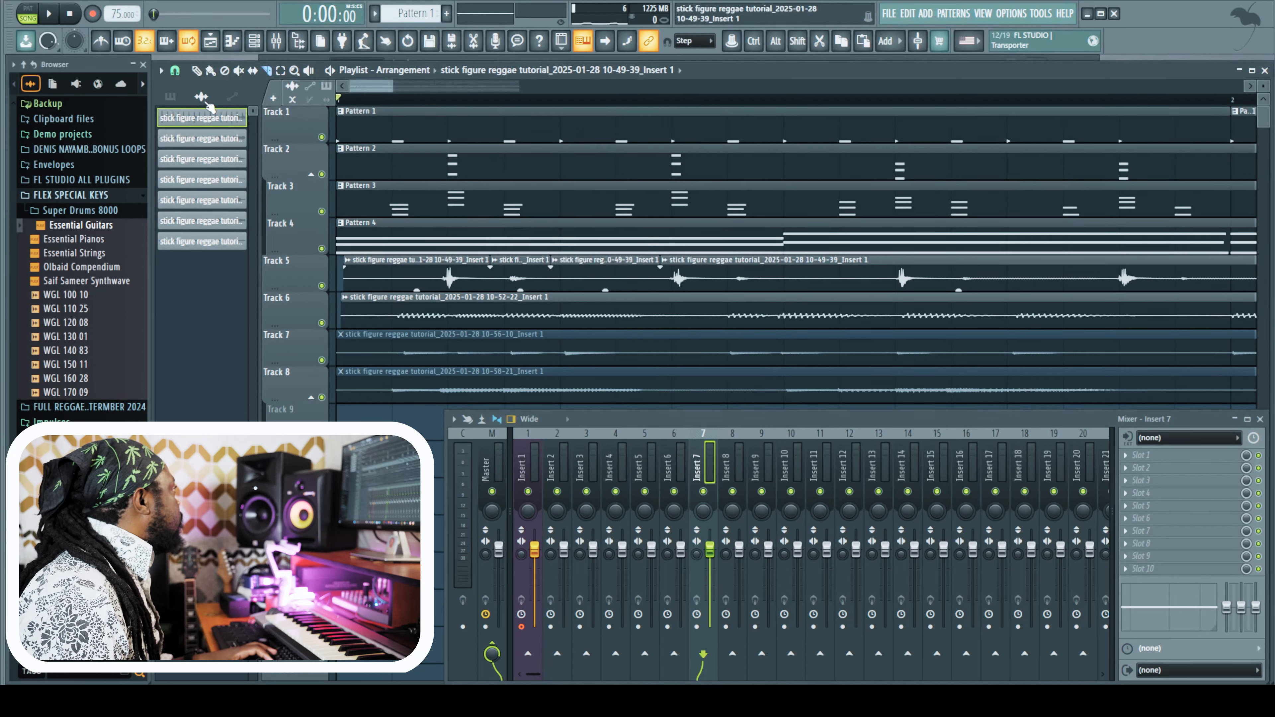
{"action": "right_click", "coordinate": [620, 281]}
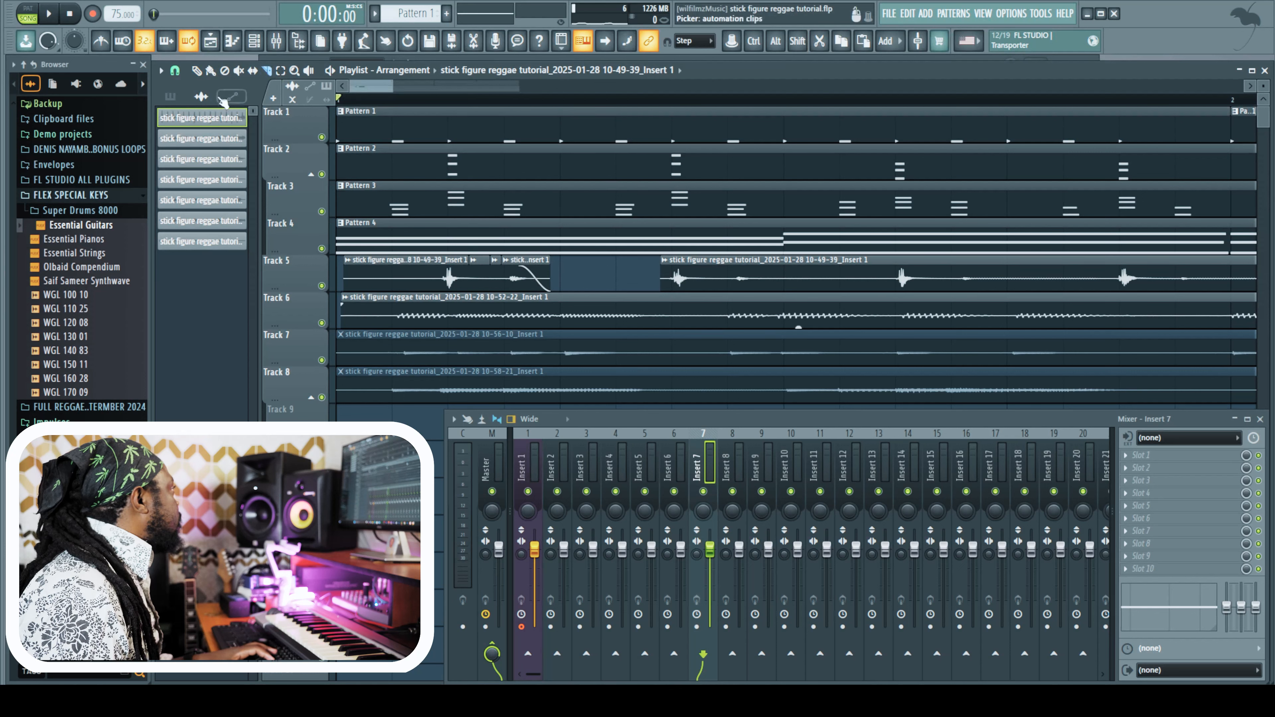
Delete the short slice after Track 5's first loud hit and nudge the first slice slightly later
{"action": "left_click", "coordinate": [495, 261]}
{"action": "left_click", "coordinate": [480, 268]}
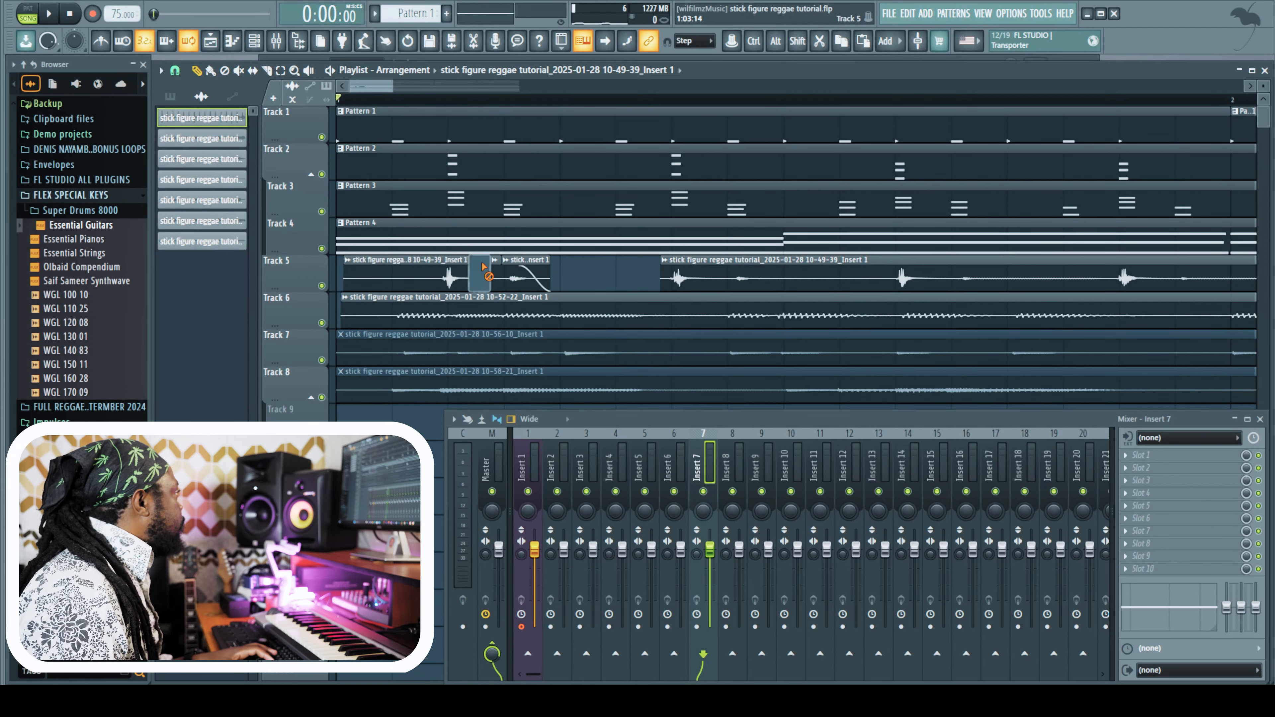
{"action": "left_click", "coordinate": [496, 261]}
{"action": "left_click", "coordinate": [493, 263]}
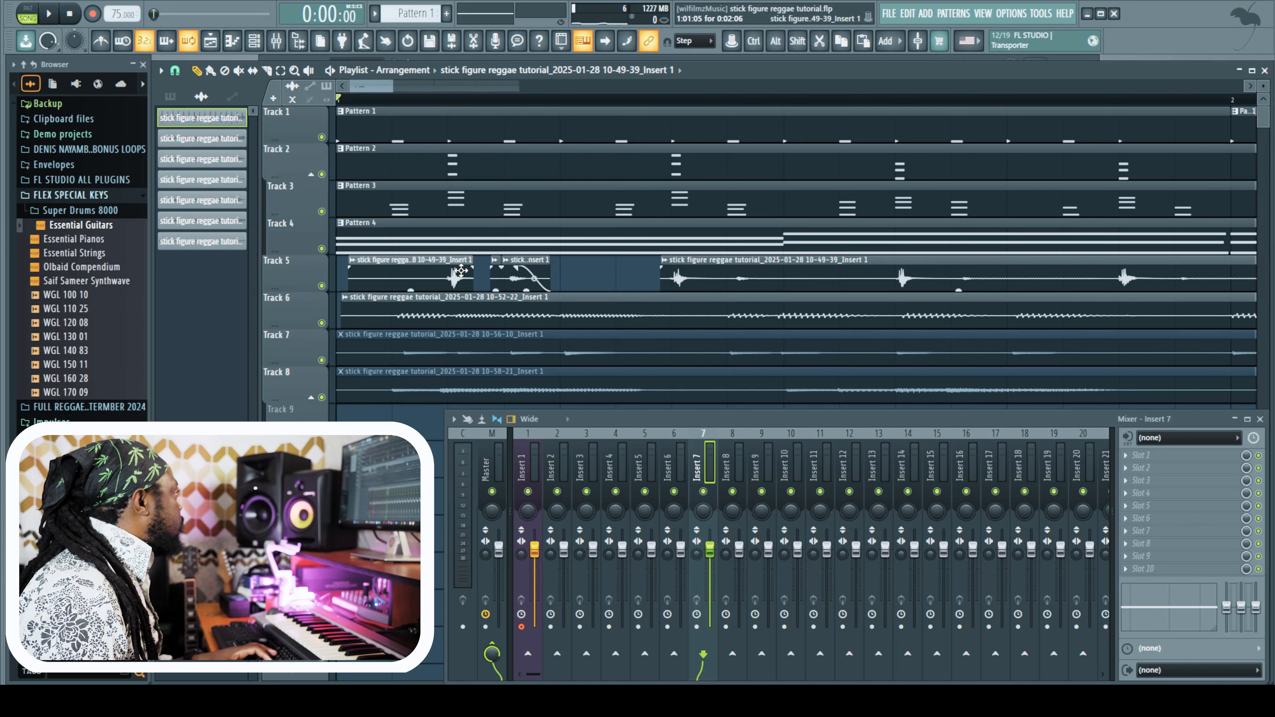
Add a fade-out to the end of the first Track 5 slice and play back the edit
{"action": "key", "text": "space"}
{"action": "key", "text": "space"}
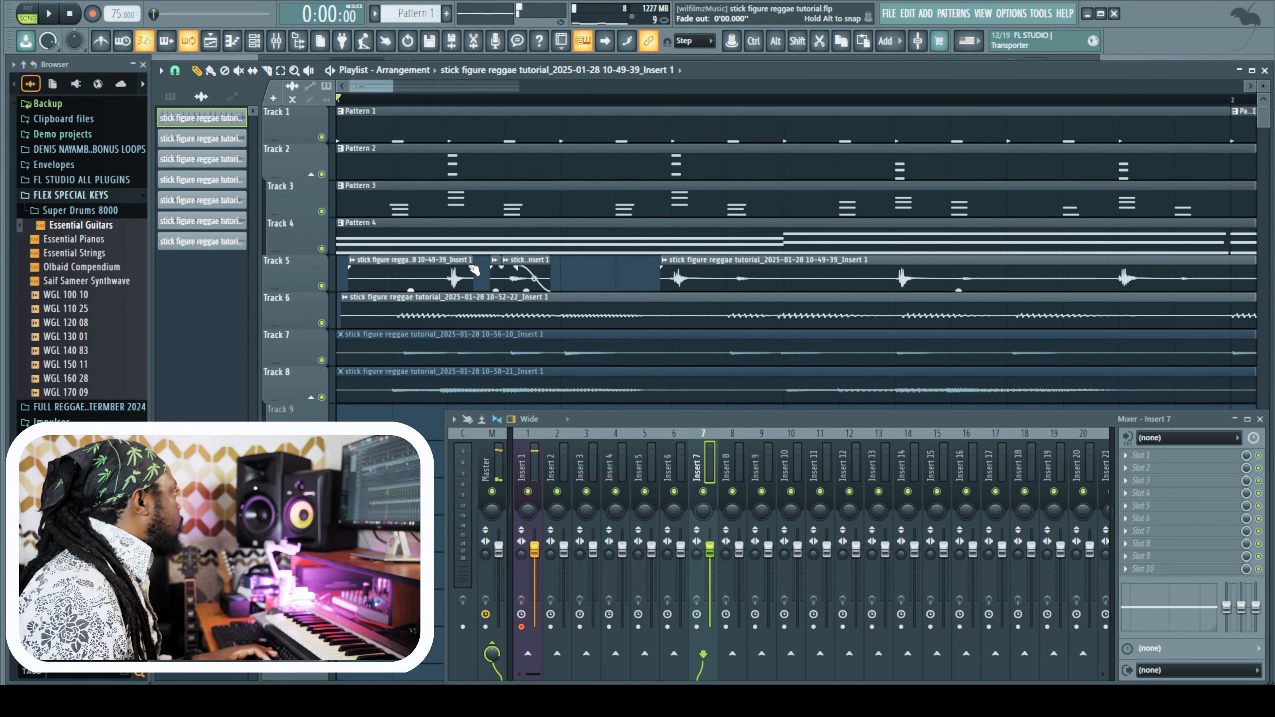
{"action": "key", "text": "space"}
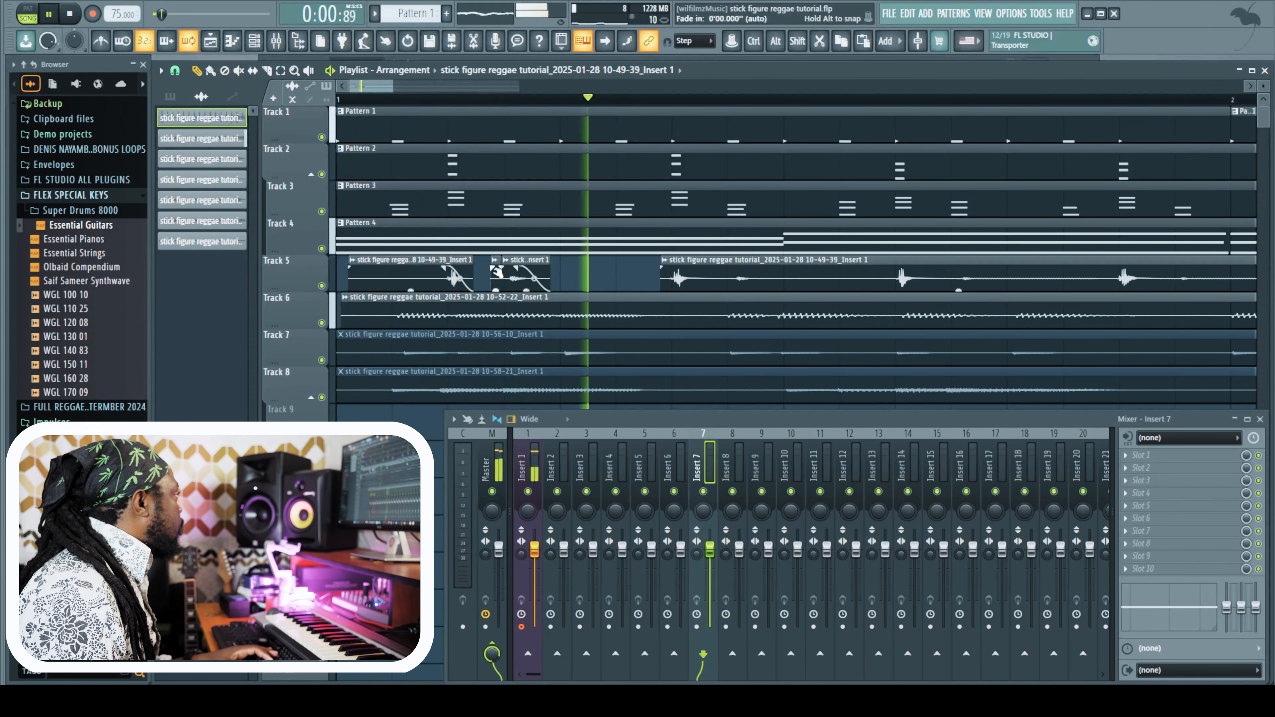
Delete the tiny leftover slice on Track 5, fade in the slice with the second loud hit, and play it back
{"action": "right_click", "coordinate": [491, 264]}
{"action": "key", "text": "space"}
{"action": "key", "text": "space"}
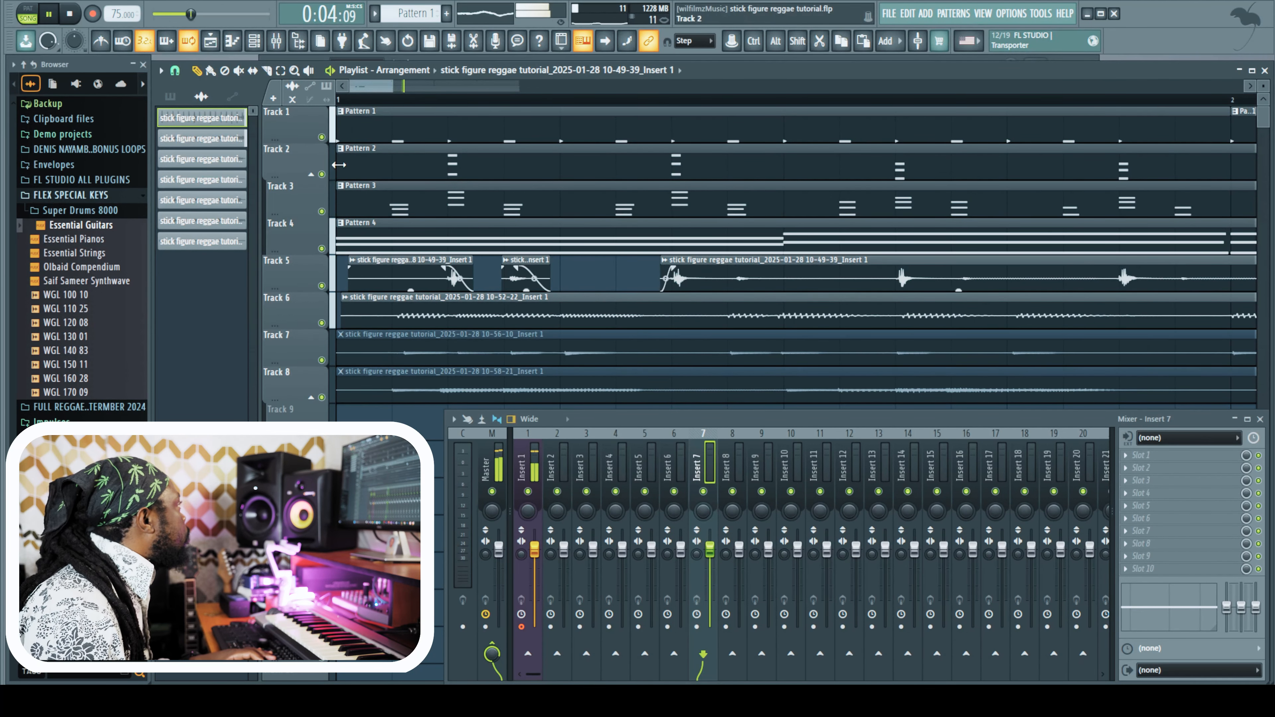
Slice Track 5 between the second and third loud hits in bar 1, delete two of the slices there, and play back the edit
{"action": "key", "text": "space"}
{"action": "left_click", "coordinate": [693, 278], "text": "shift"}
{"action": "left_click", "coordinate": [737, 286], "text": "shift"}
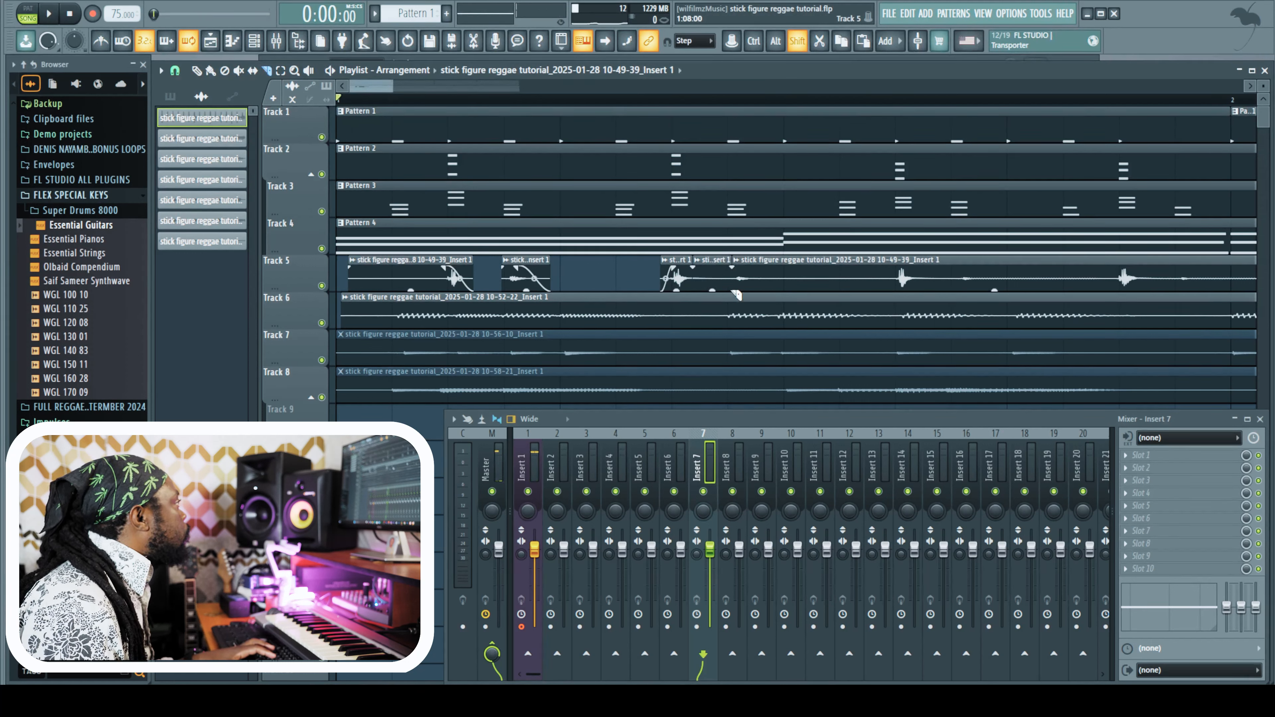
{"action": "left_click", "coordinate": [765, 284], "text": "shift"}
{"action": "left_click", "coordinate": [894, 283], "text": "shift"}
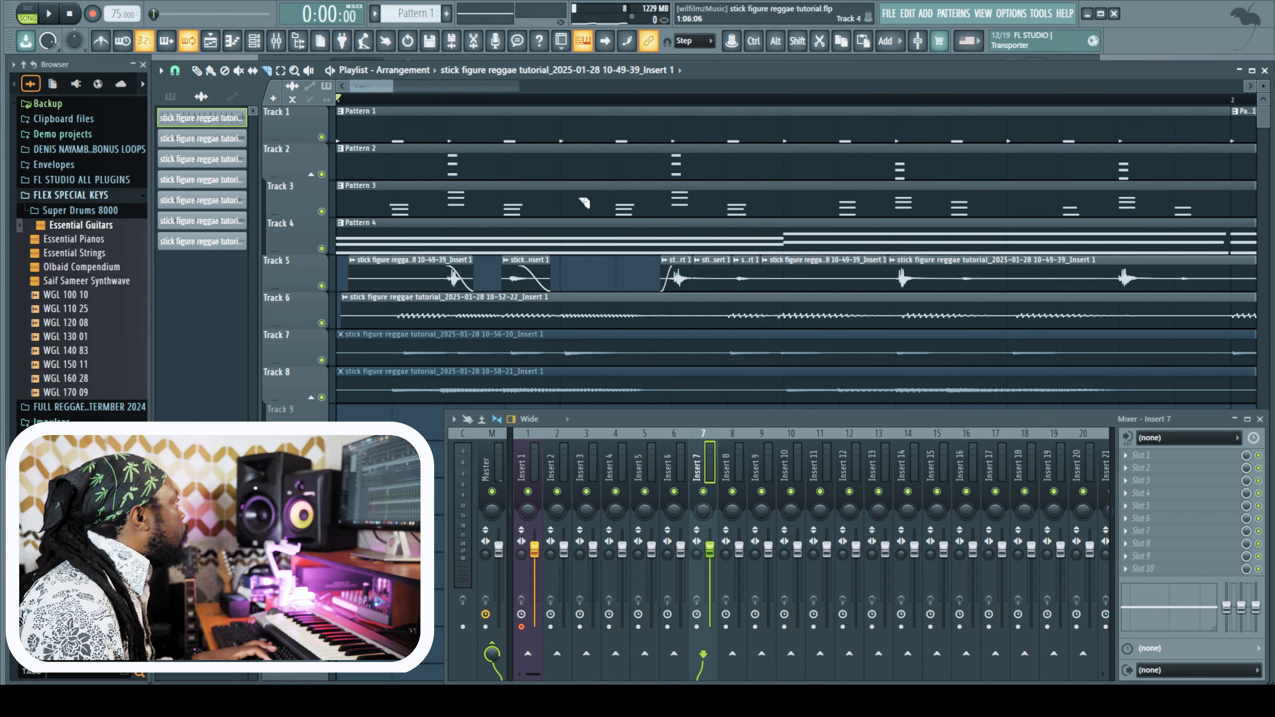
{"action": "right_click", "coordinate": [845, 277]}
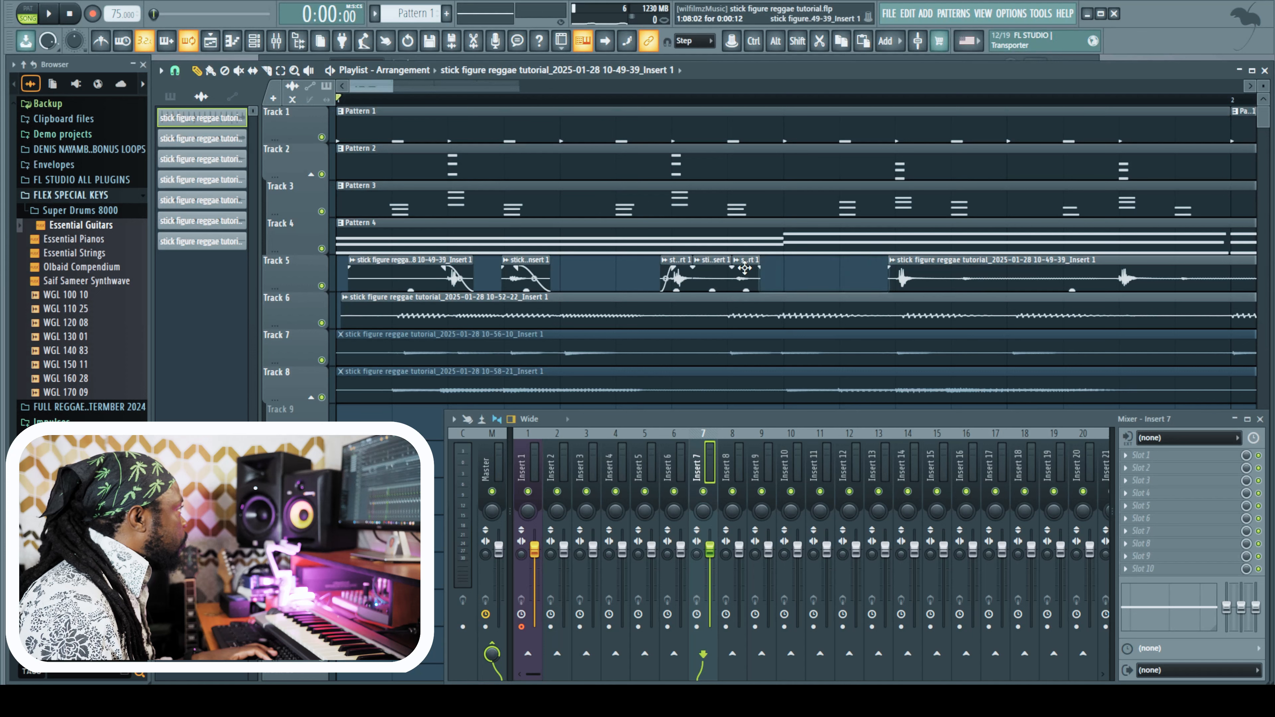
{"action": "right_click", "coordinate": [719, 271]}
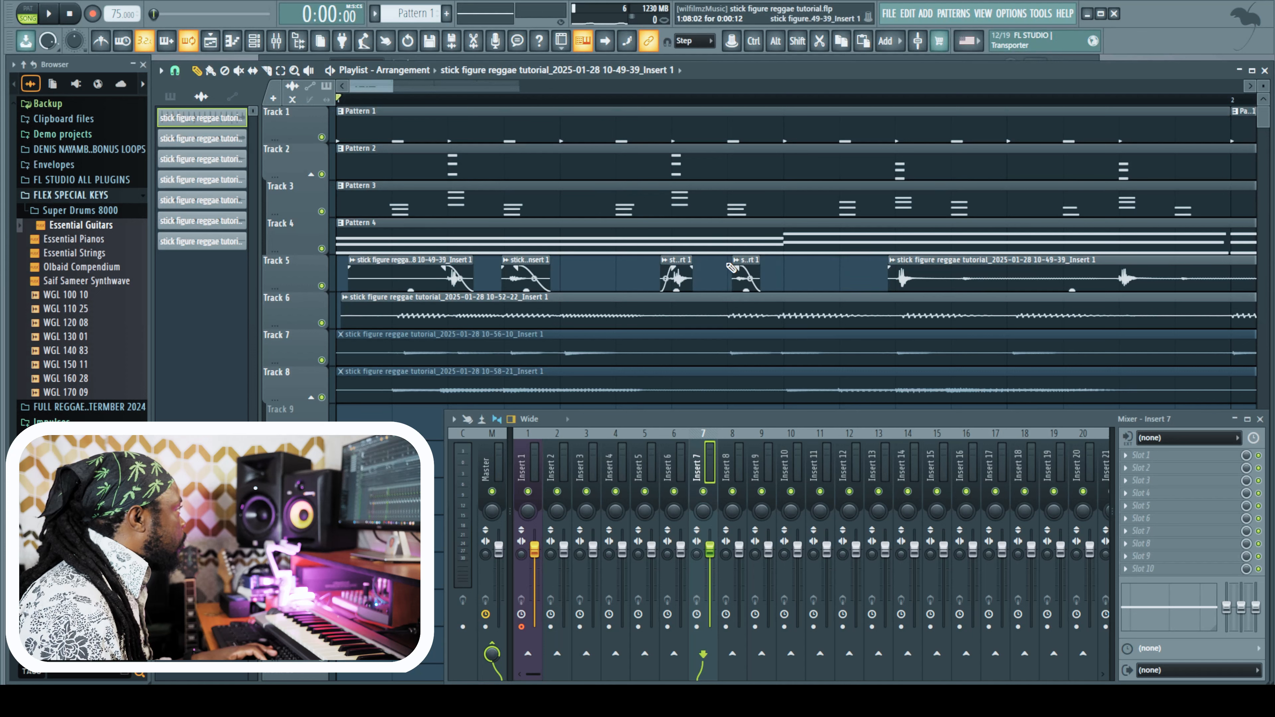
{"action": "key", "text": "space"}
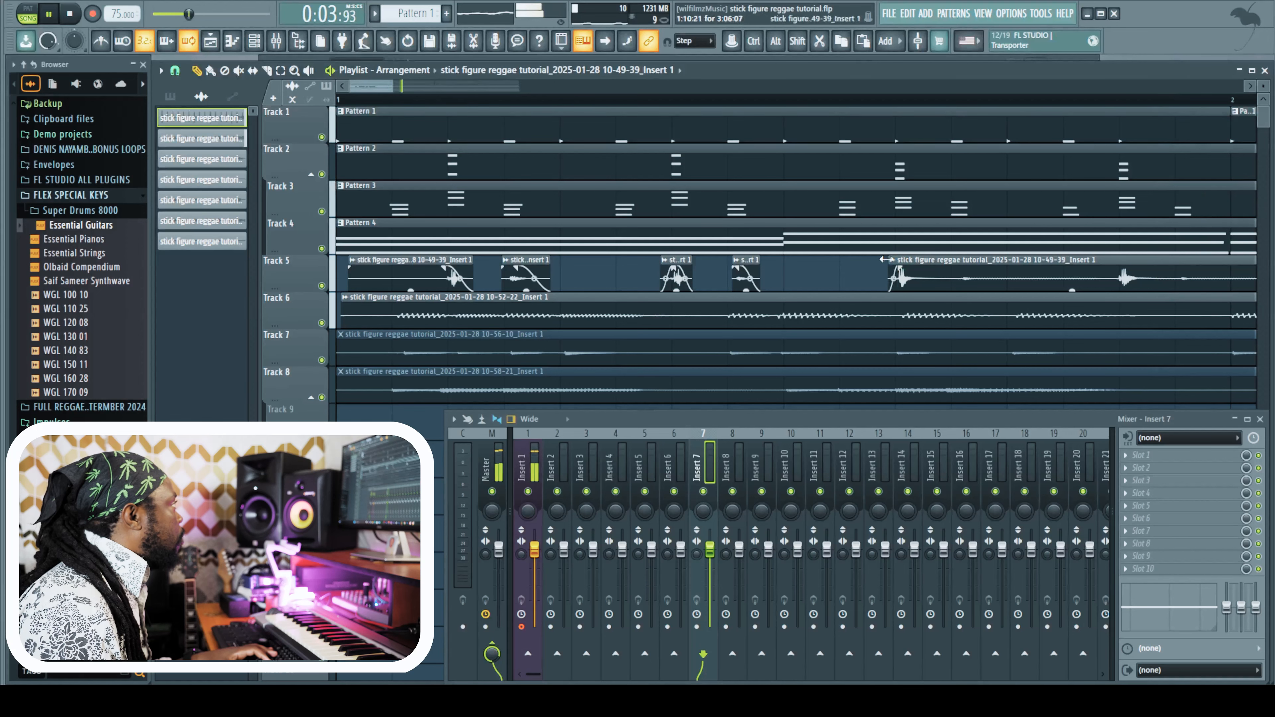
Slice Track 5 between the third and fourth loud hits in bar 1, delete two of the slices there, and play it back
{"action": "key", "text": "space"}
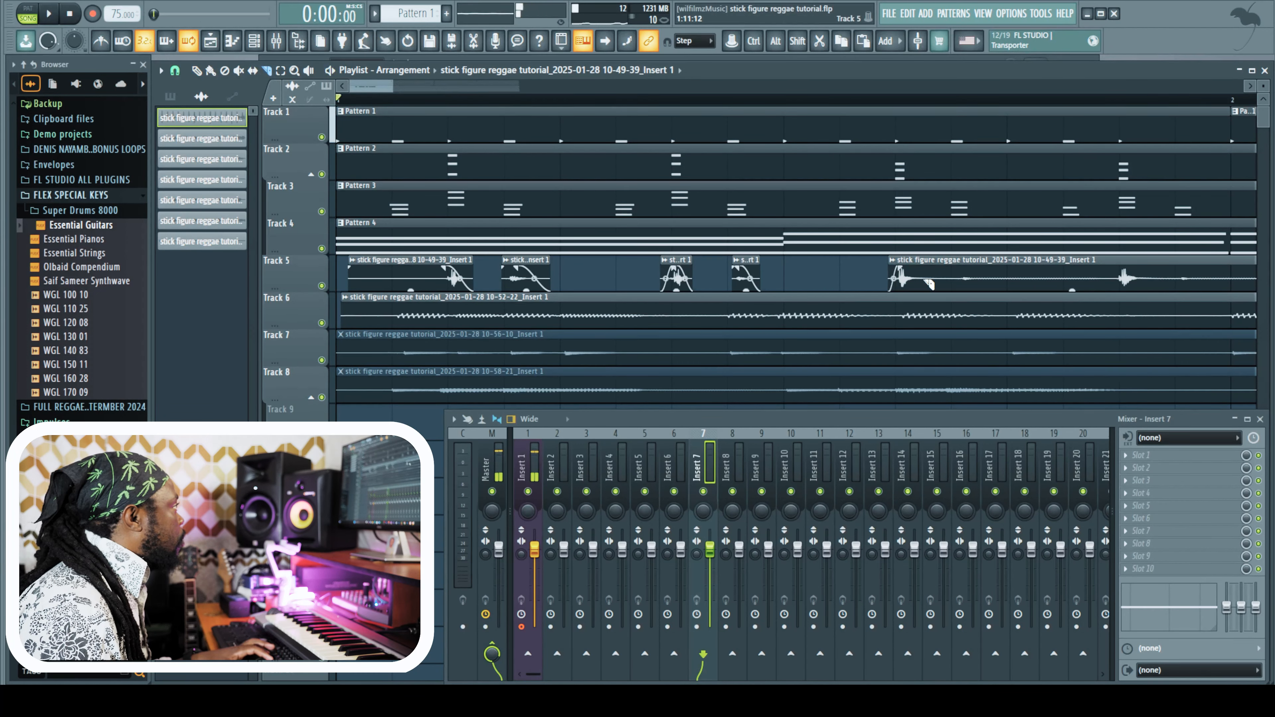
{"action": "left_click", "coordinate": [924, 283]}
{"action": "left_click", "coordinate": [954, 283]}
{"action": "left_click", "coordinate": [988, 283]}
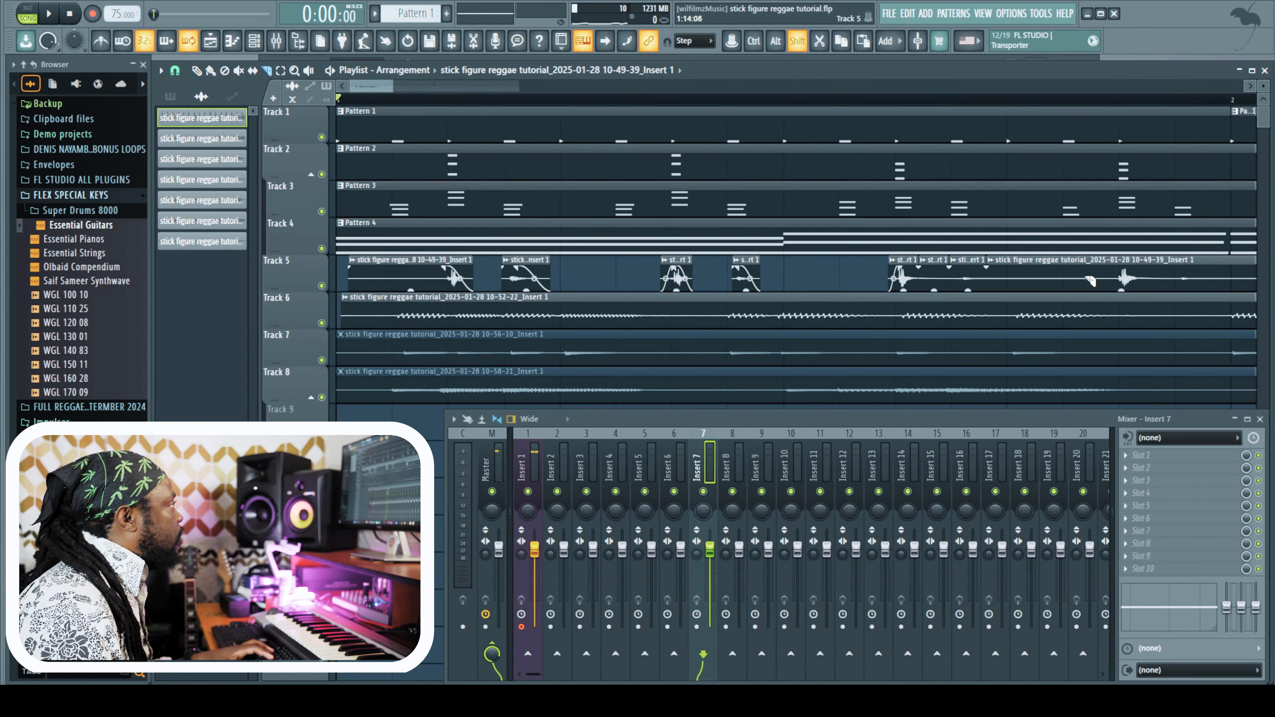
{"action": "left_click", "coordinate": [1111, 281]}
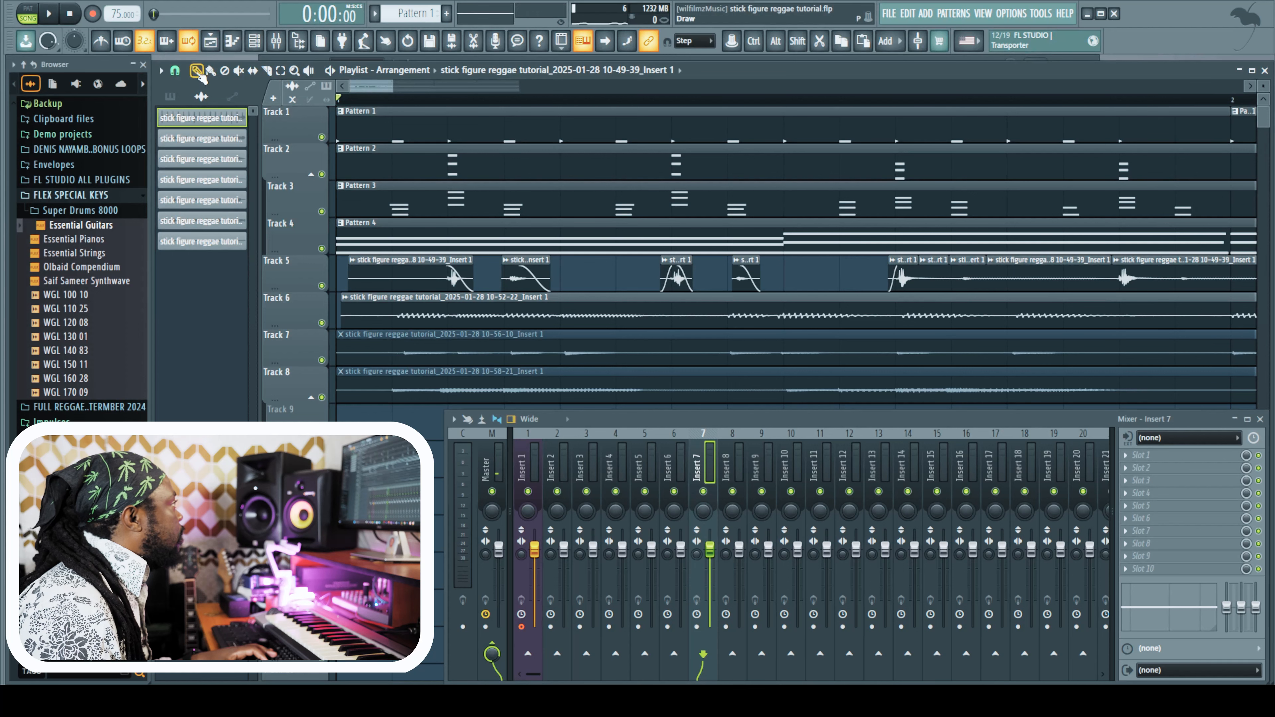
{"action": "right_click", "coordinate": [938, 267]}
{"action": "right_click", "coordinate": [1023, 275]}
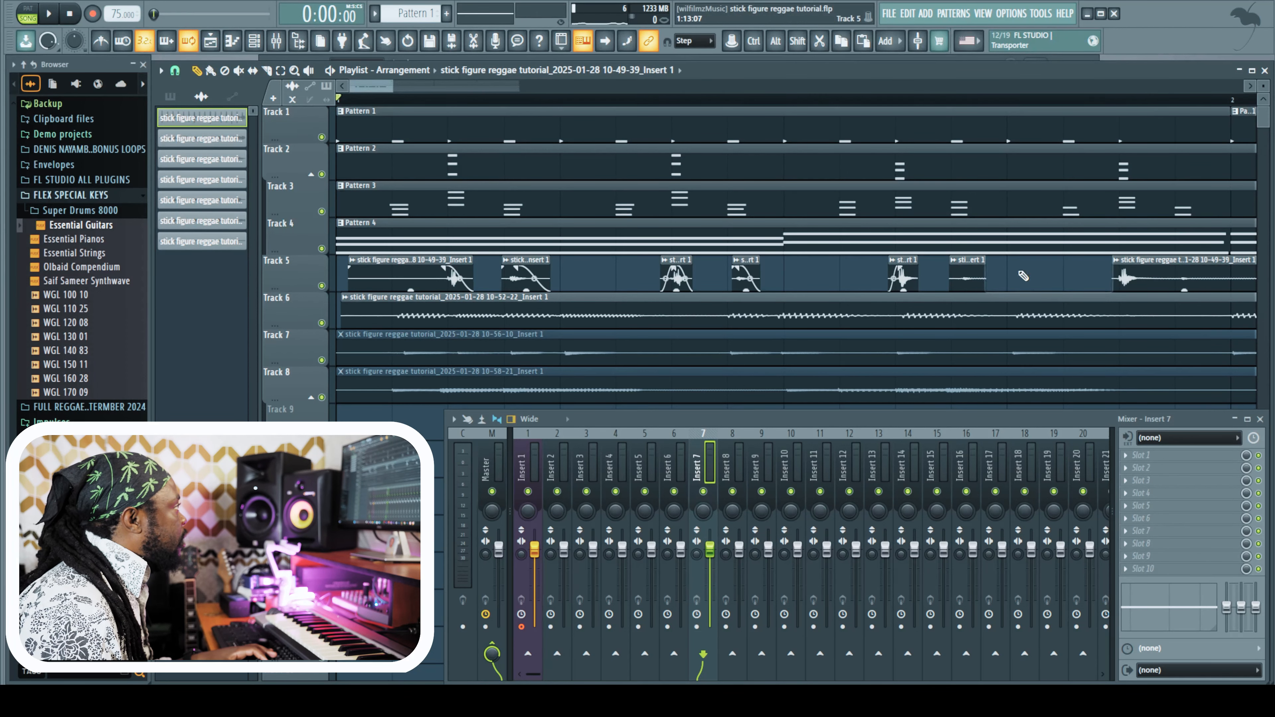
{"action": "key", "text": "space"}
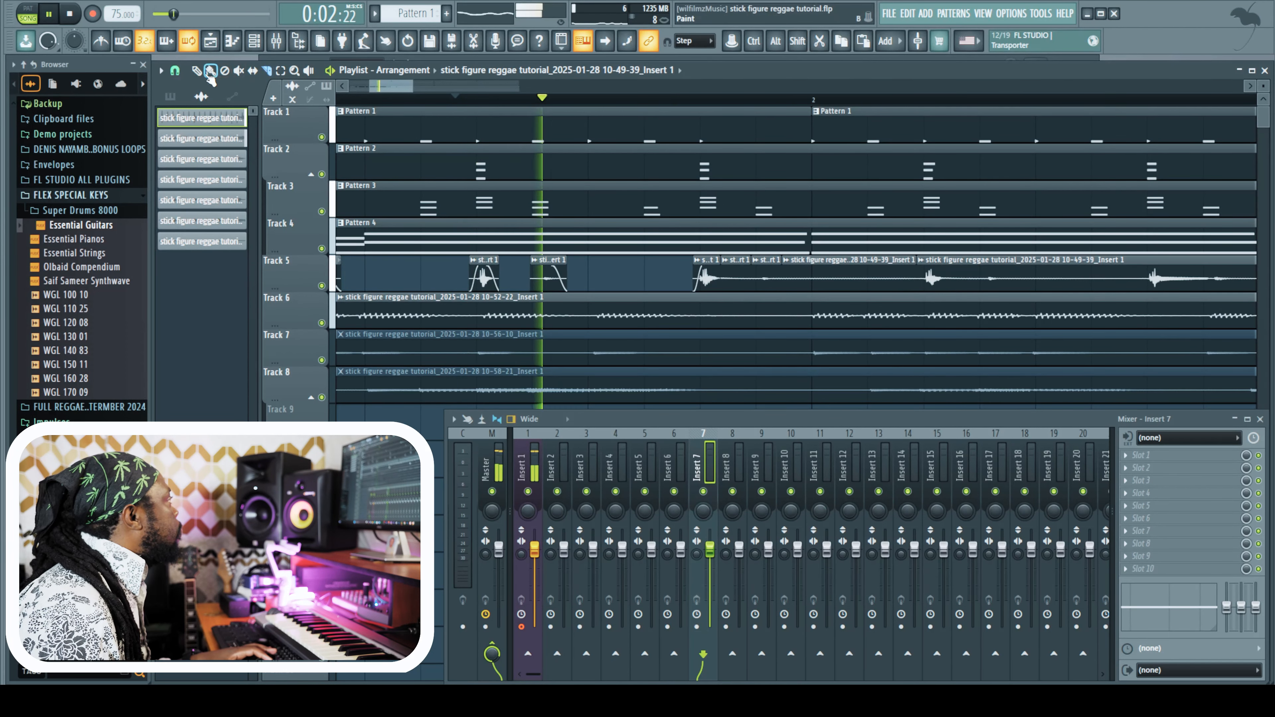
Delete two Track 5 slices between the loud hits around the start of bar 2 and check playback
{"action": "right_click", "coordinate": [735, 278]}
{"action": "right_click", "coordinate": [825, 276]}
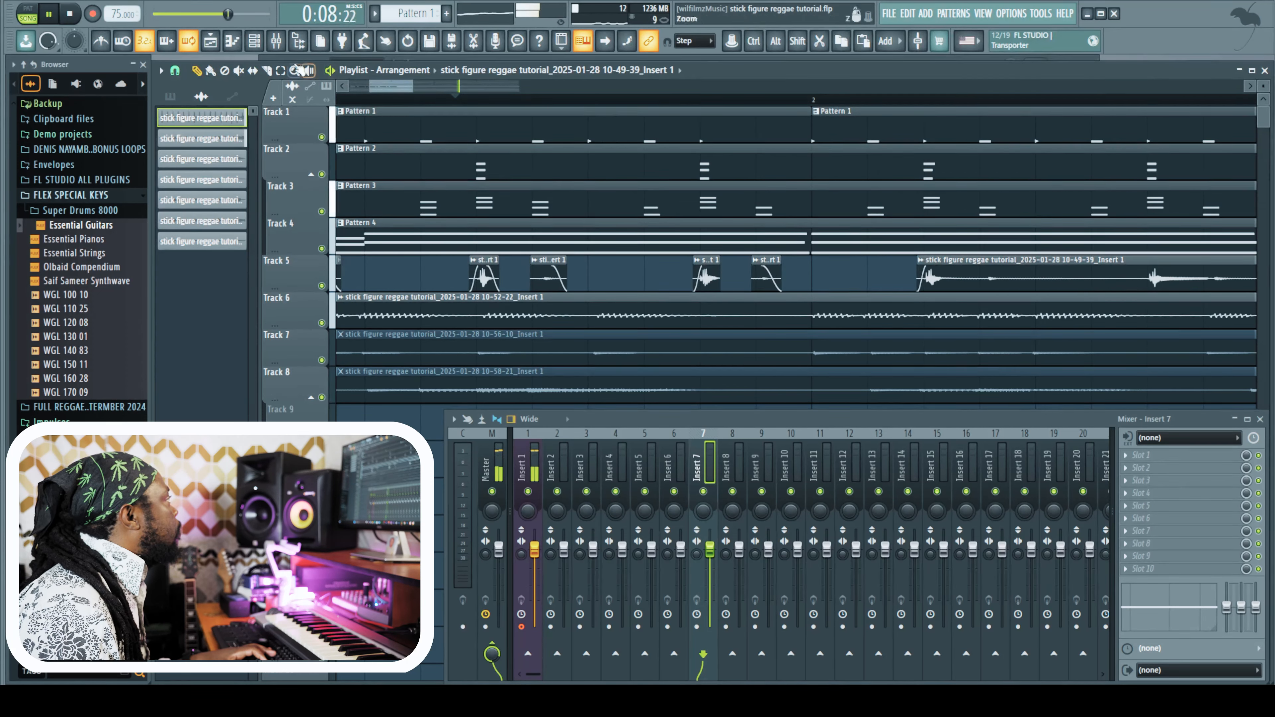
{"action": "key", "text": "space"}
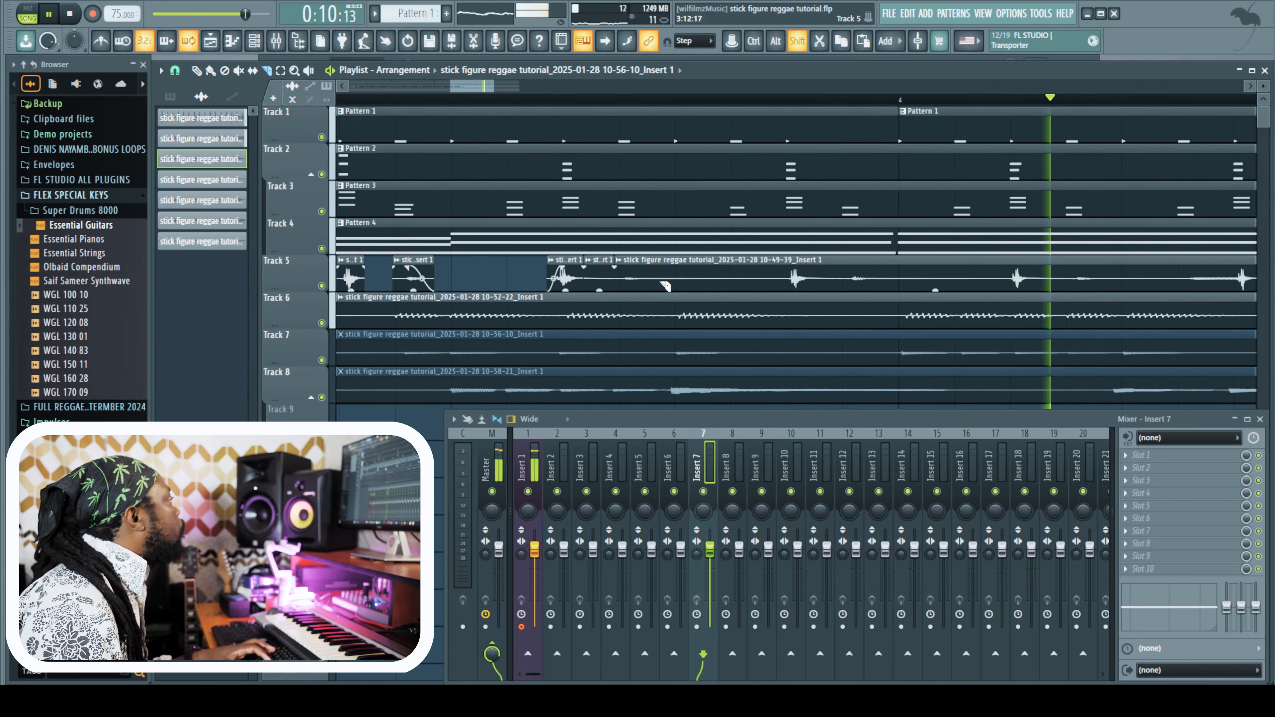
Delete two Track 5 slices around the soft hit in the second half of bar 3 and play back the edit
{"action": "left_click", "coordinate": [198, 71]}
{"action": "key", "text": "space"}
{"action": "right_click", "coordinate": [598, 276]}
{"action": "right_click", "coordinate": [730, 280]}
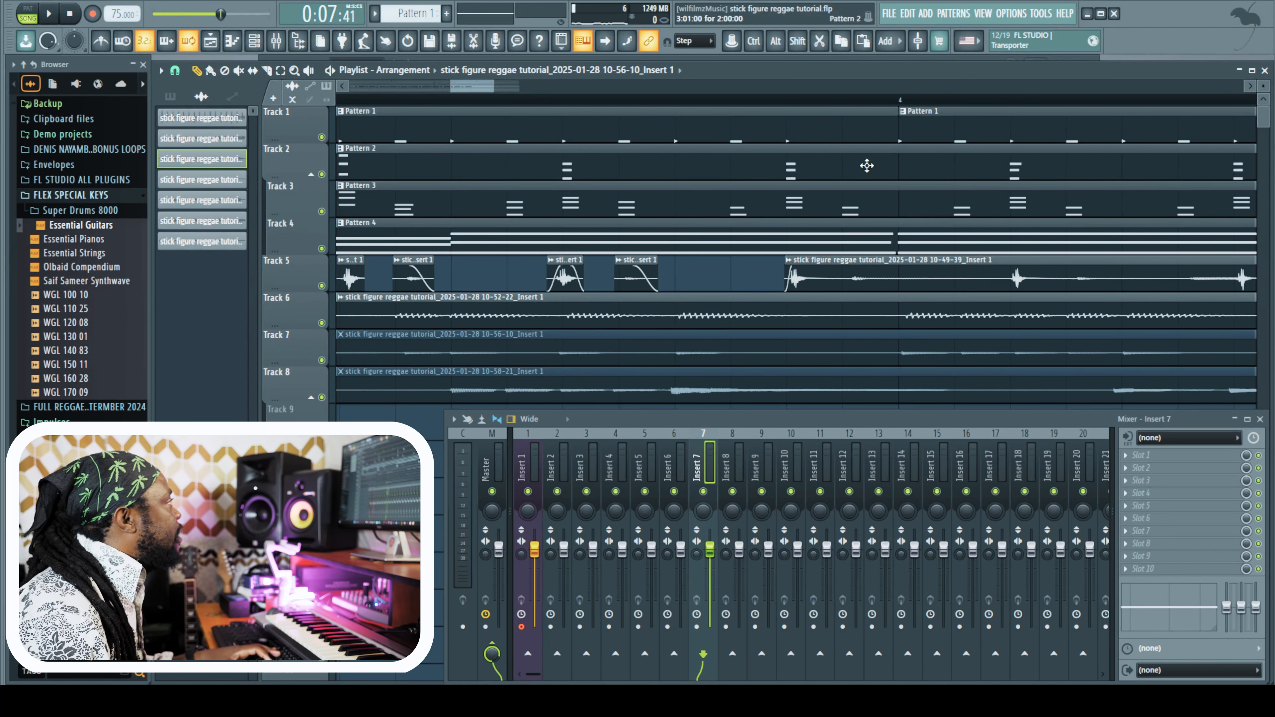
{"action": "key", "text": "space"}
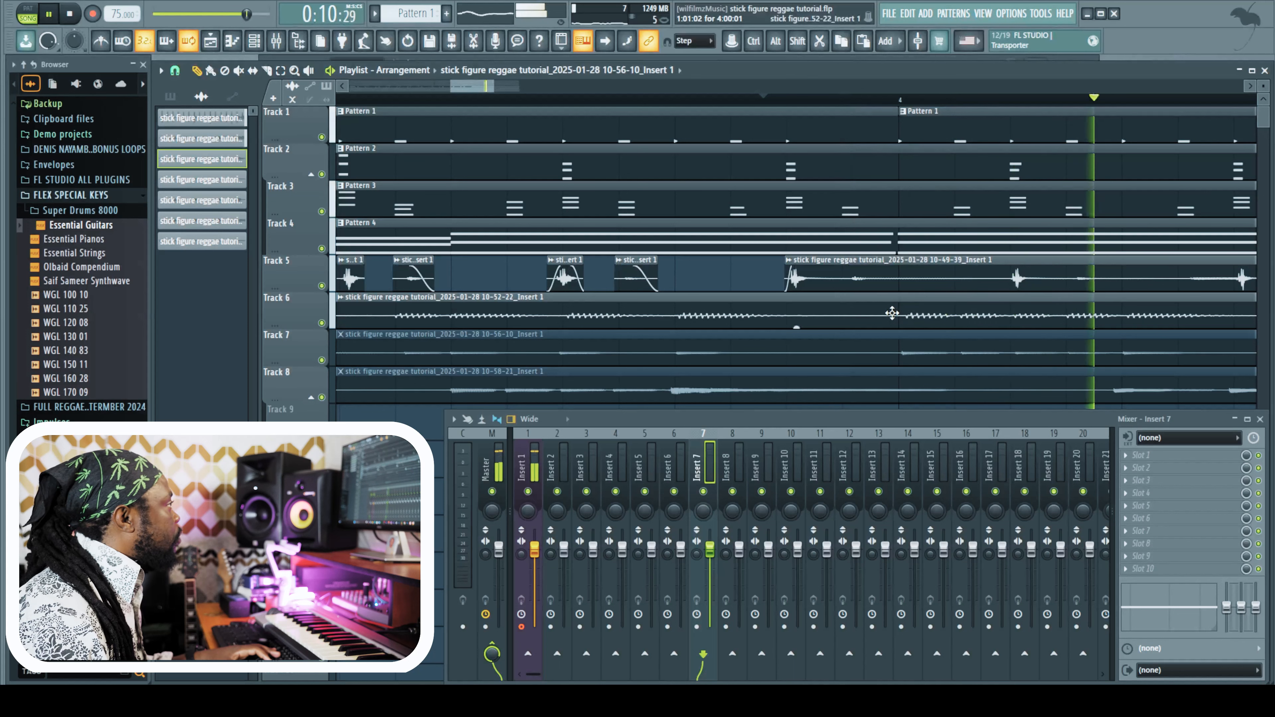
Slice Track 5 across the end of bar 3 into bar 4, remove two slices between the hits, and play it back
{"action": "key", "text": "space"}
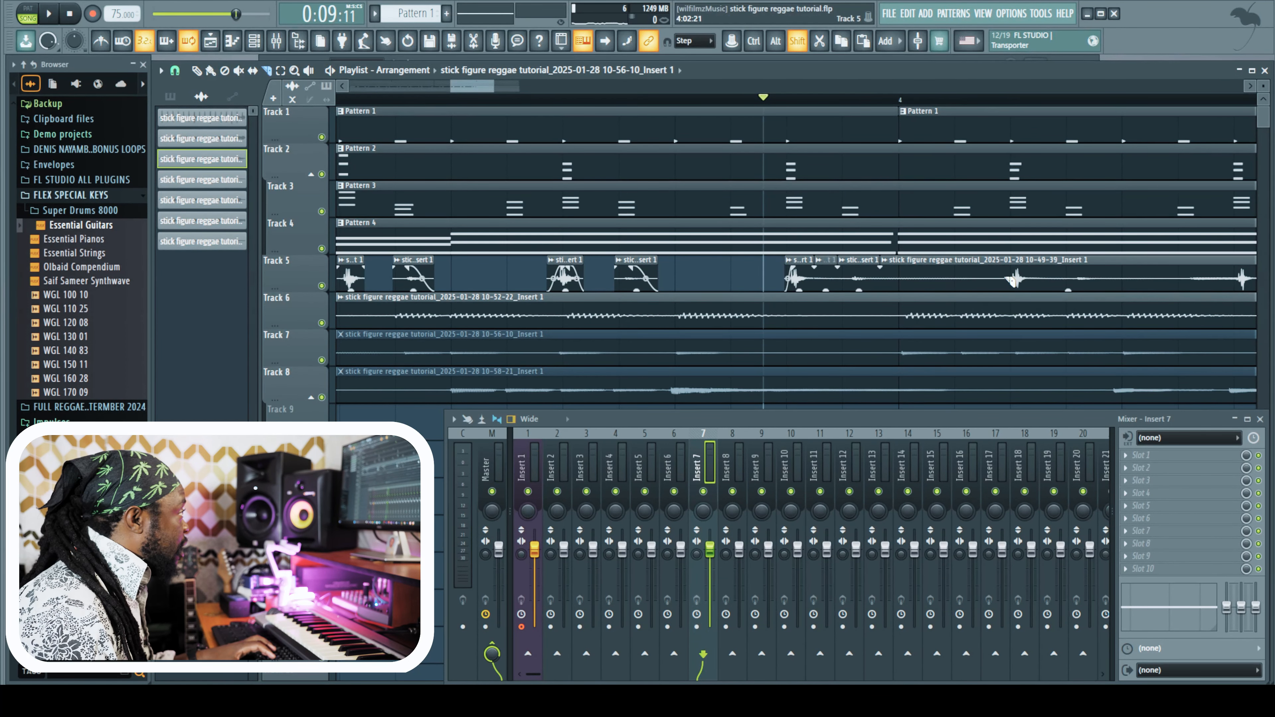
{"action": "left_click_drag", "start_coordinate": [1006, 256], "coordinate": [1006, 295]}
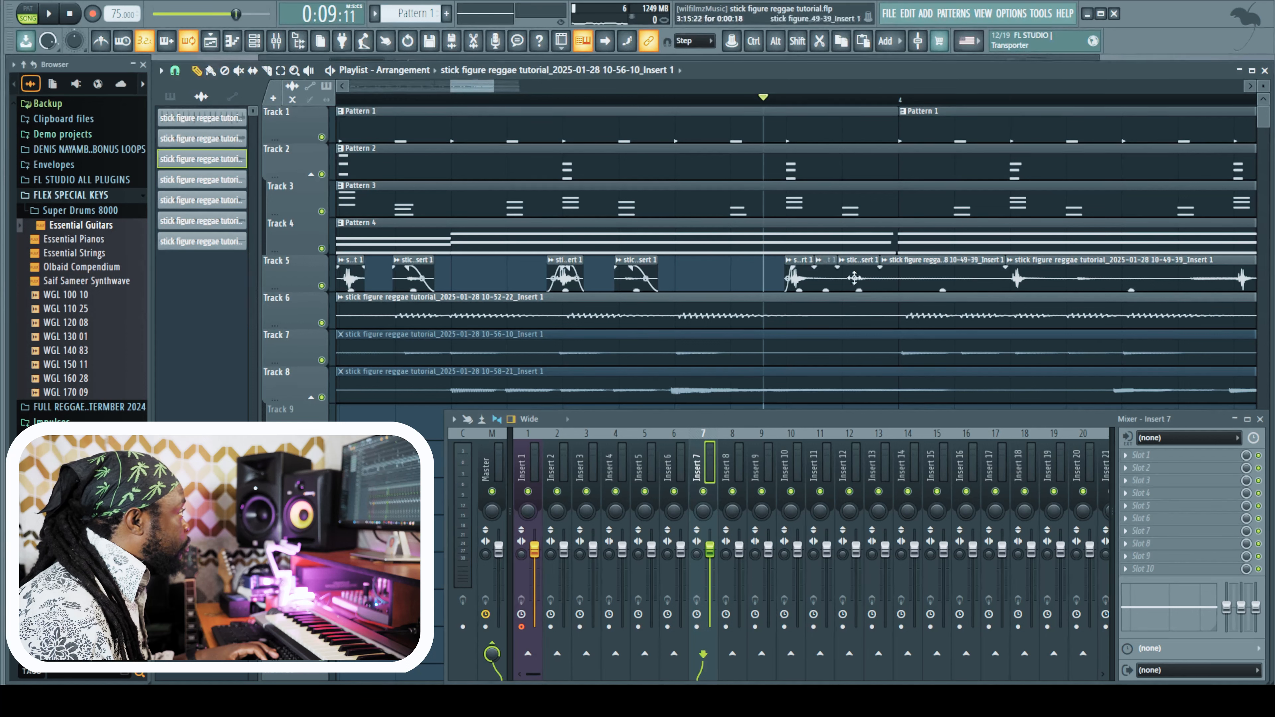
{"action": "right_click", "coordinate": [826, 266]}
{"action": "right_click", "coordinate": [885, 273]}
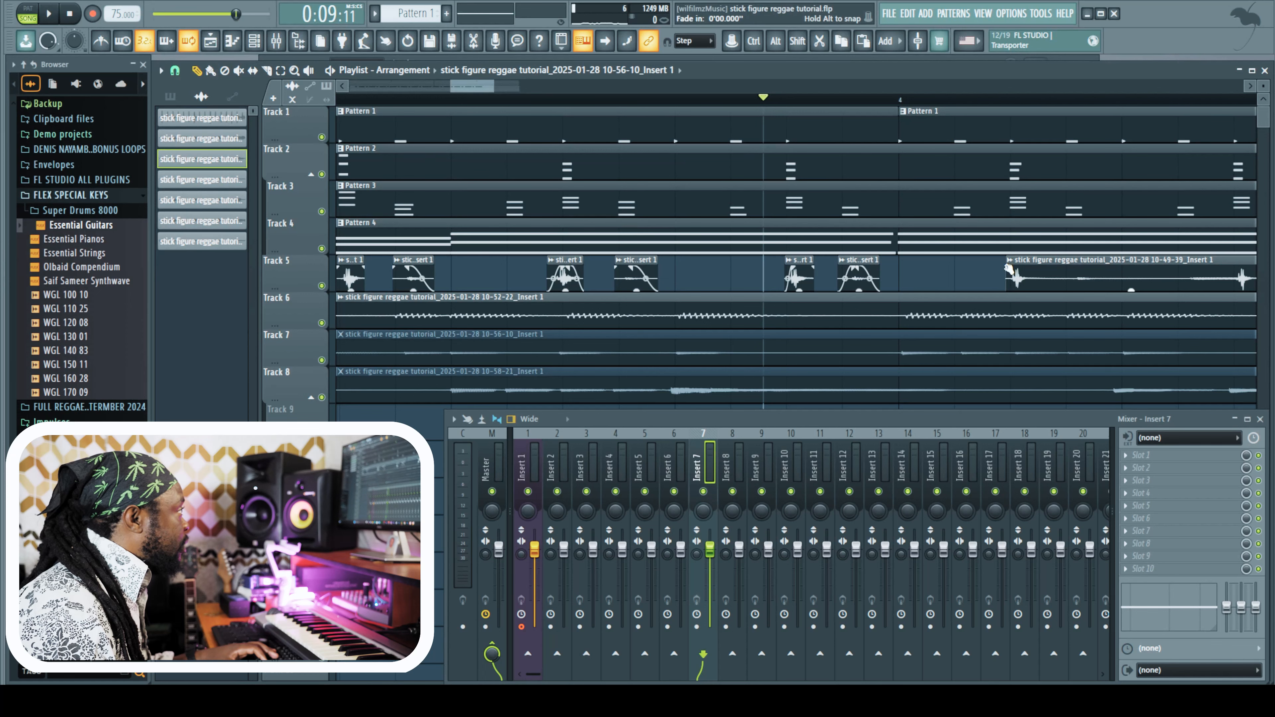
{"action": "key", "text": "space"}
{"action": "left_click_drag", "start_coordinate": [488, 84], "coordinate": [502, 91]}
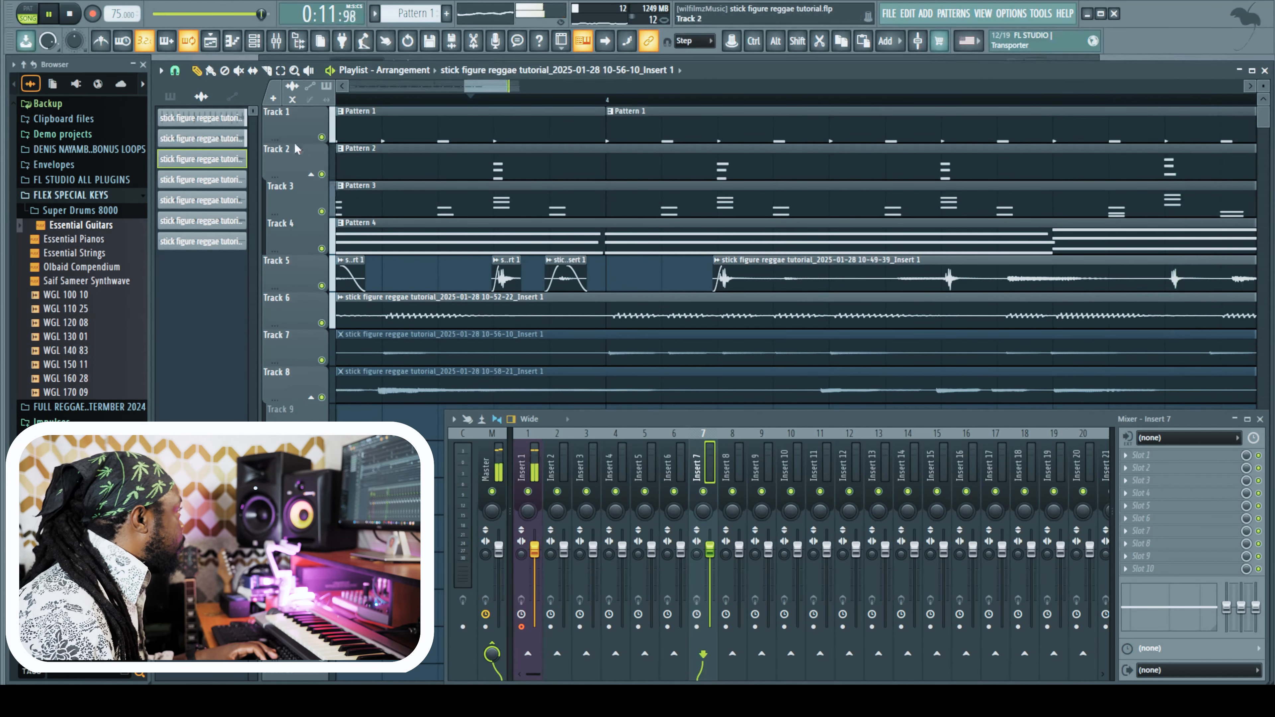
Slice Track 5 at four points between the first two loud hits of bar 4
{"action": "left_click", "coordinate": [739, 279], "text": "shift"}
{"action": "left_click", "coordinate": [759, 279], "text": "shift"}
{"action": "left_click", "coordinate": [812, 278], "text": "shift"}
{"action": "left_click", "coordinate": [890, 279], "text": "shift"}
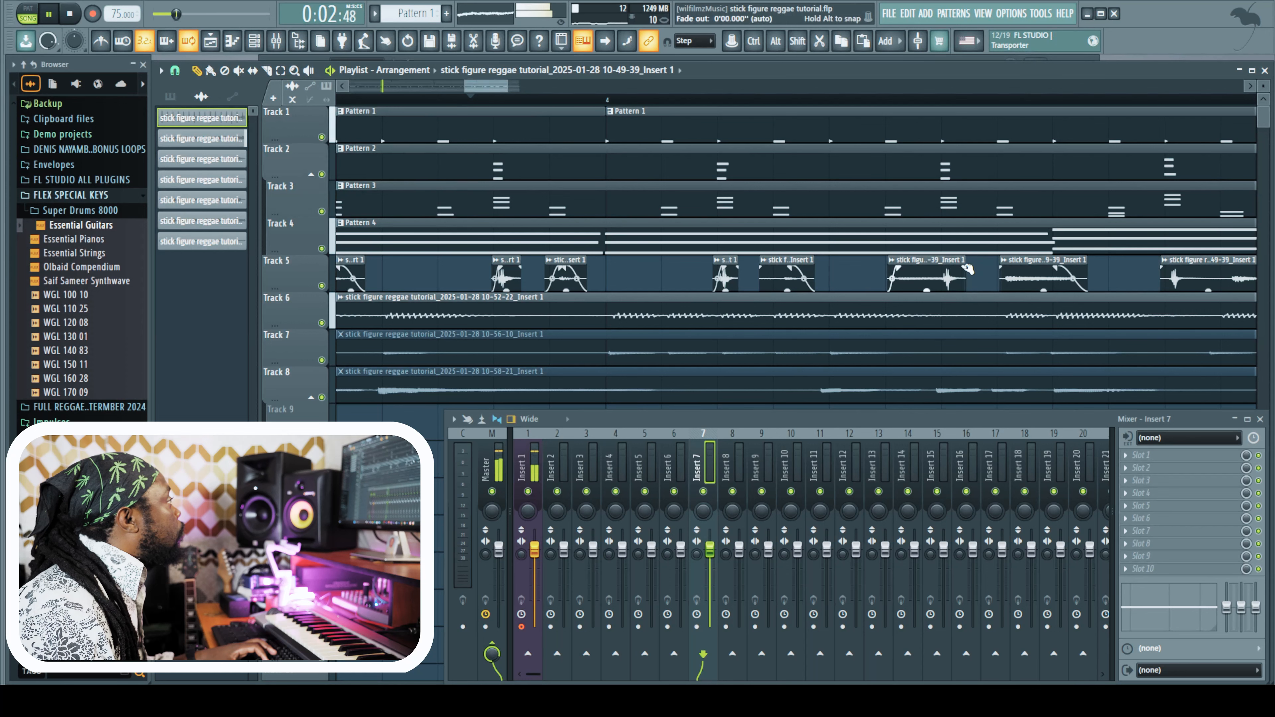
Trim the end of Track 5's last clip back to the start of bar 5
{"action": "left_click_drag", "start_coordinate": [492, 84], "coordinate": [525, 85]}
{"action": "left_click_drag", "start_coordinate": [811, 284], "coordinate": [798, 284]}
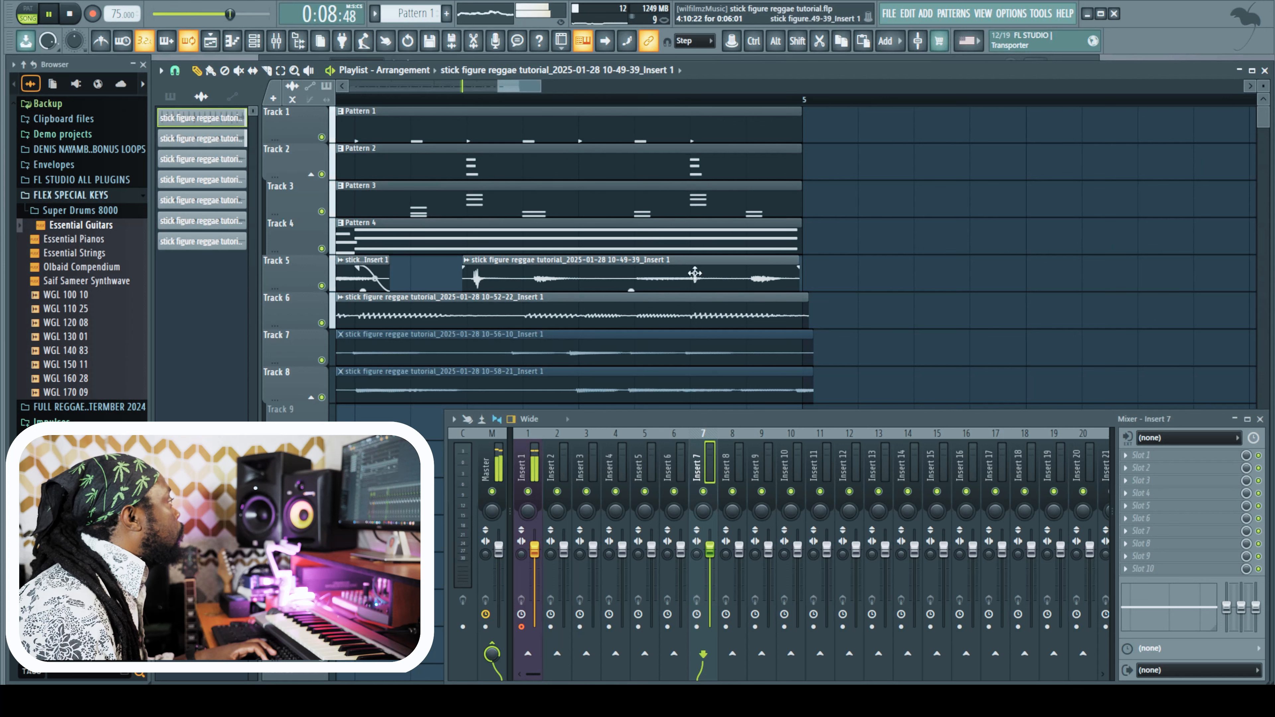
{"action": "left_click_drag", "start_coordinate": [528, 87], "coordinate": [522, 87]}
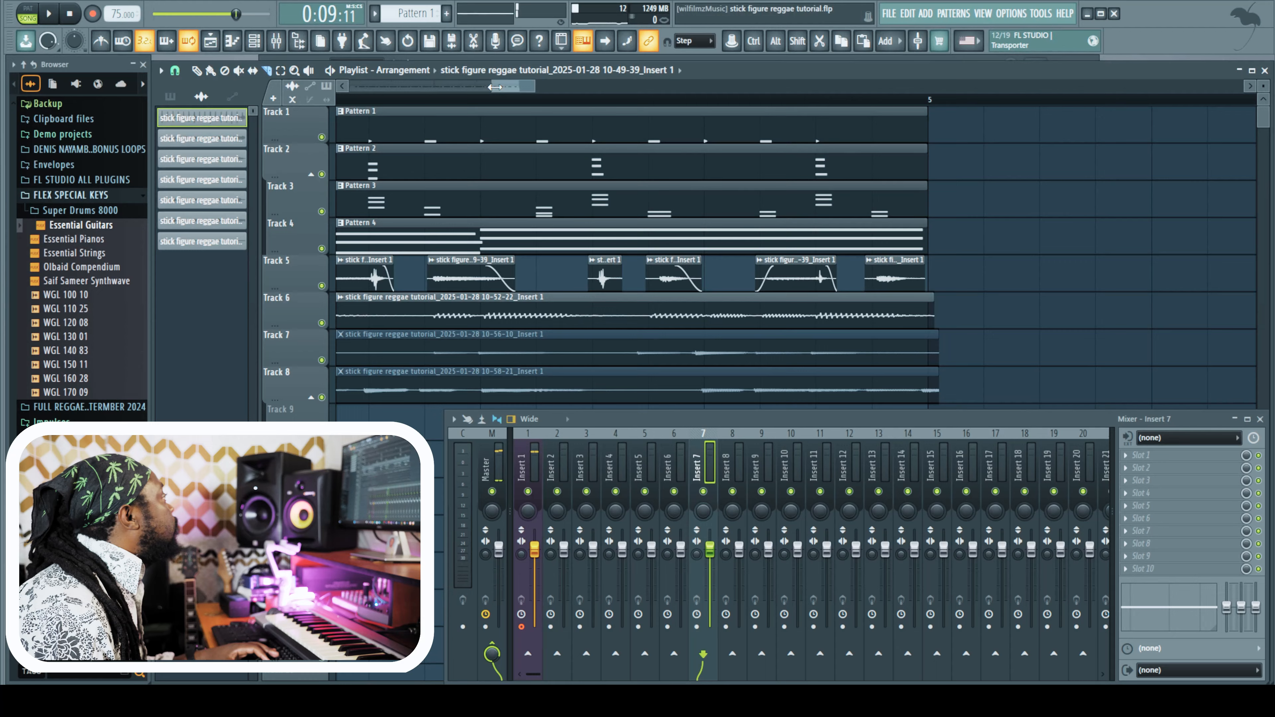
Slice the Track 6 audio clip at two points around the middle of bar 1 to isolate the section between them
{"action": "left_click_drag", "start_coordinate": [495, 87], "coordinate": [350, 87]}
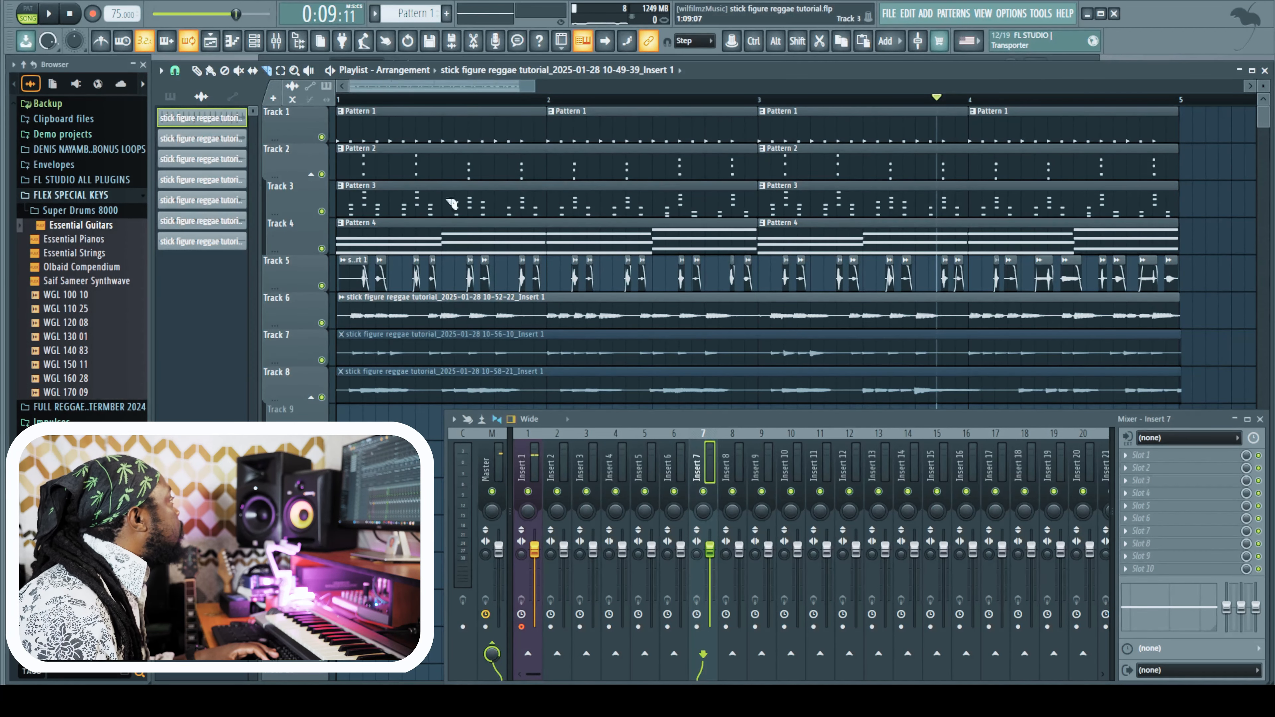
{"action": "left_click_drag", "start_coordinate": [535, 86], "coordinate": [397, 93]}
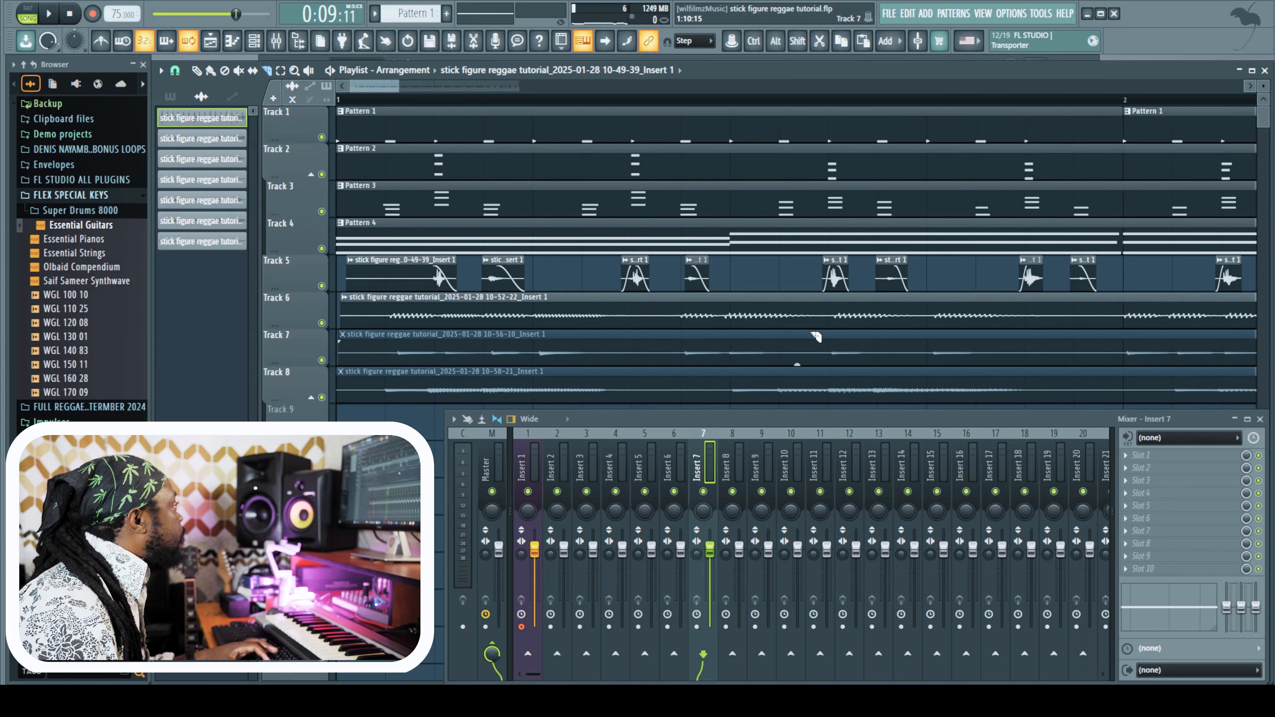
{"action": "left_click", "coordinate": [827, 324]}
{"action": "left_click", "coordinate": [657, 322]}
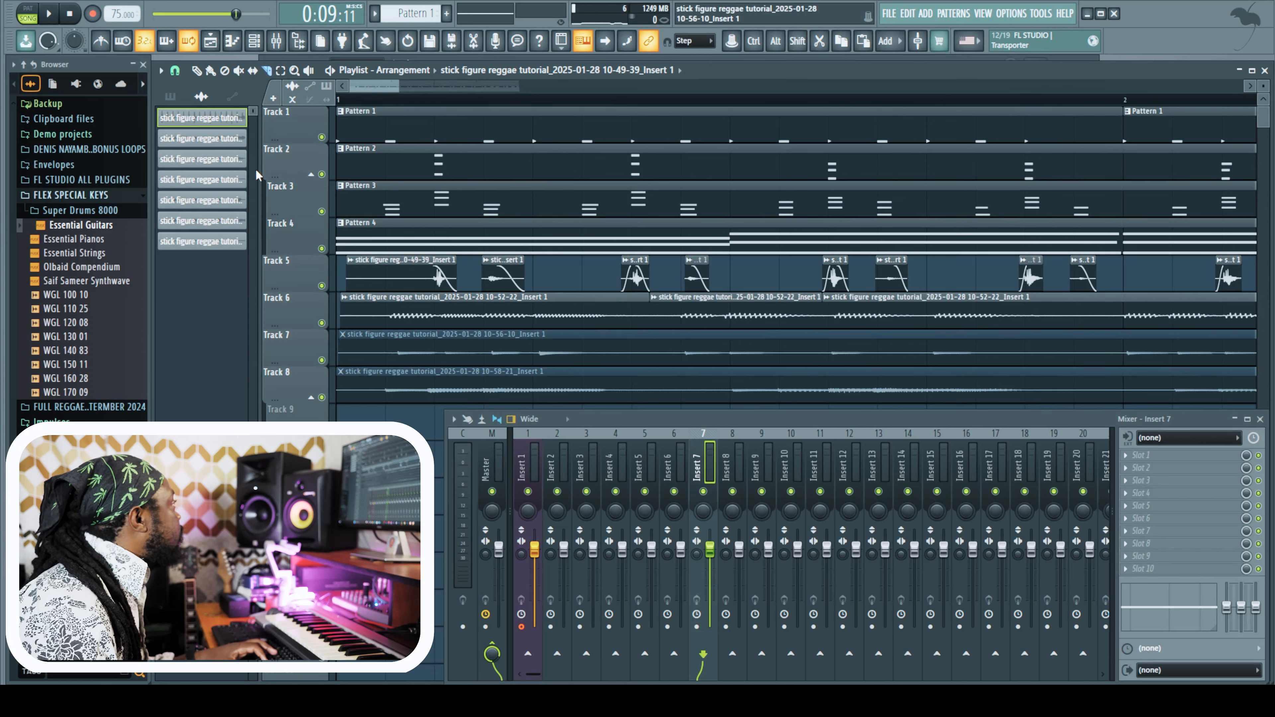
{"action": "left_click", "coordinate": [759, 309]}
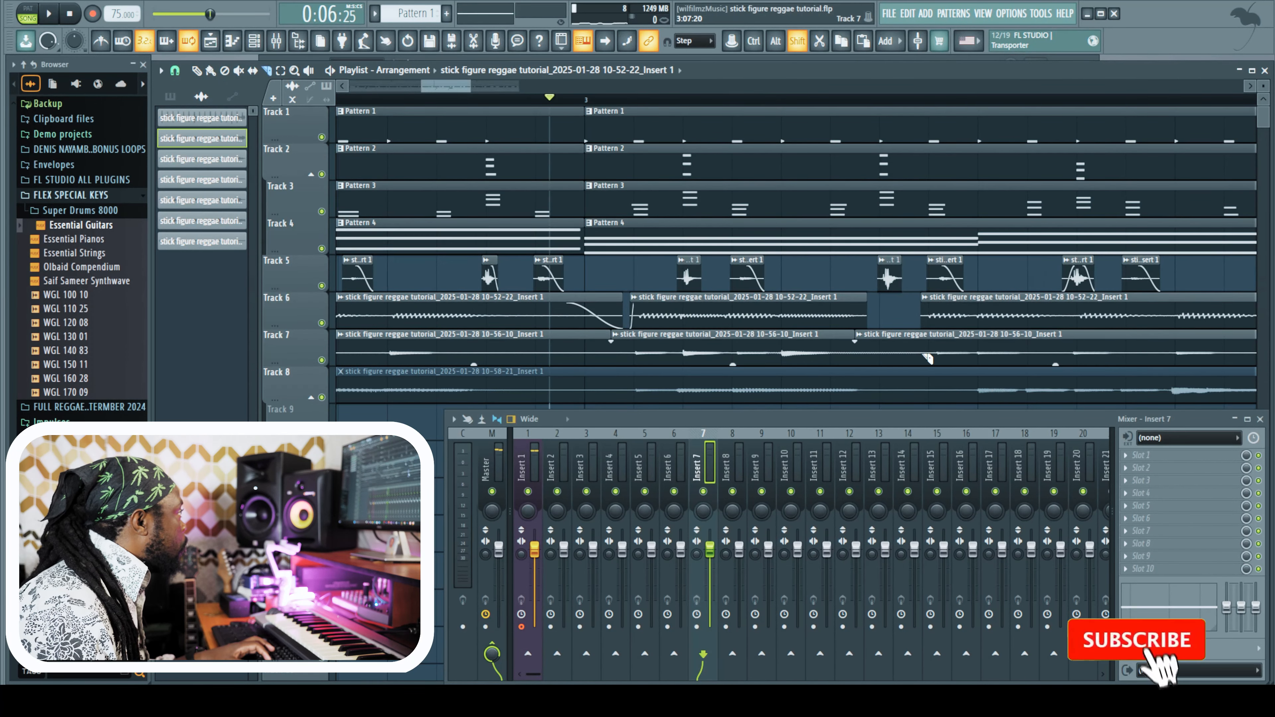
Cut out the short section of Track 7 beneath Track 6's gap in bar 3 and fade out the slice before it
{"action": "left_click", "coordinate": [924, 355]}
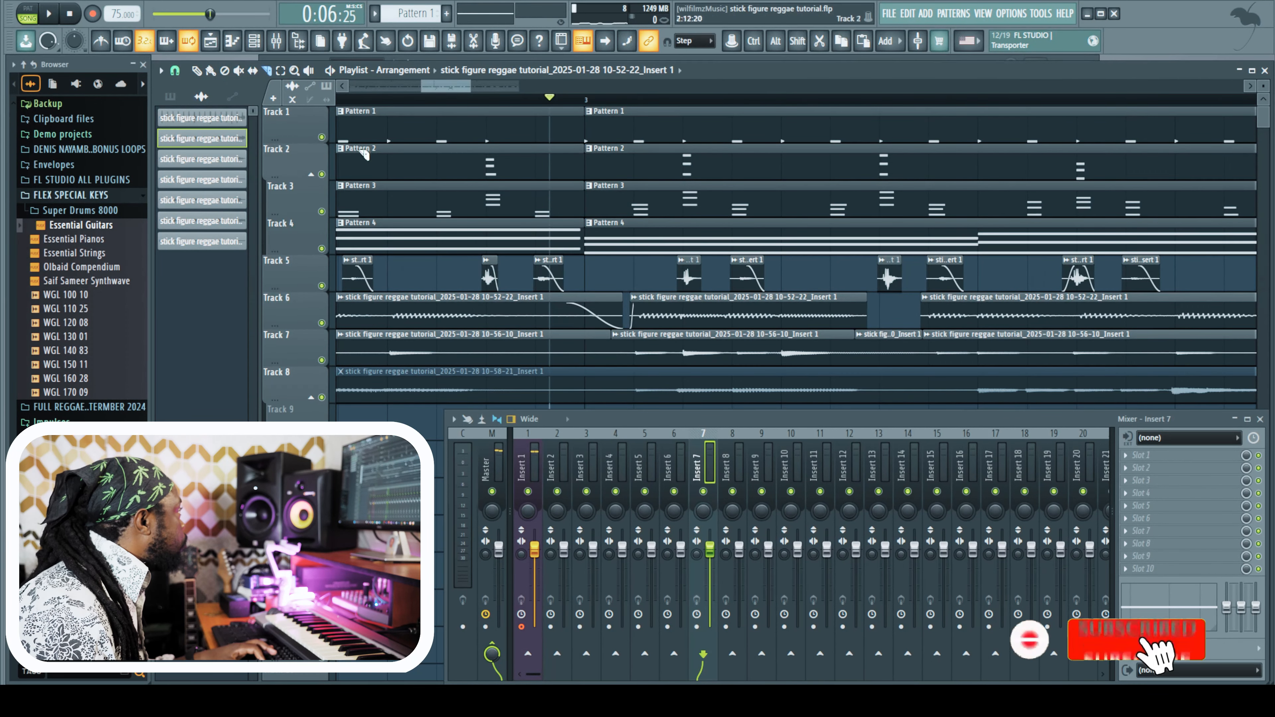
{"action": "key", "text": "space"}
{"action": "key", "text": "space"}
{"action": "left_click_drag", "start_coordinate": [801, 349], "coordinate": [804, 349]}
{"action": "key", "text": "space"}
{"action": "right_click", "coordinate": [889, 349]}
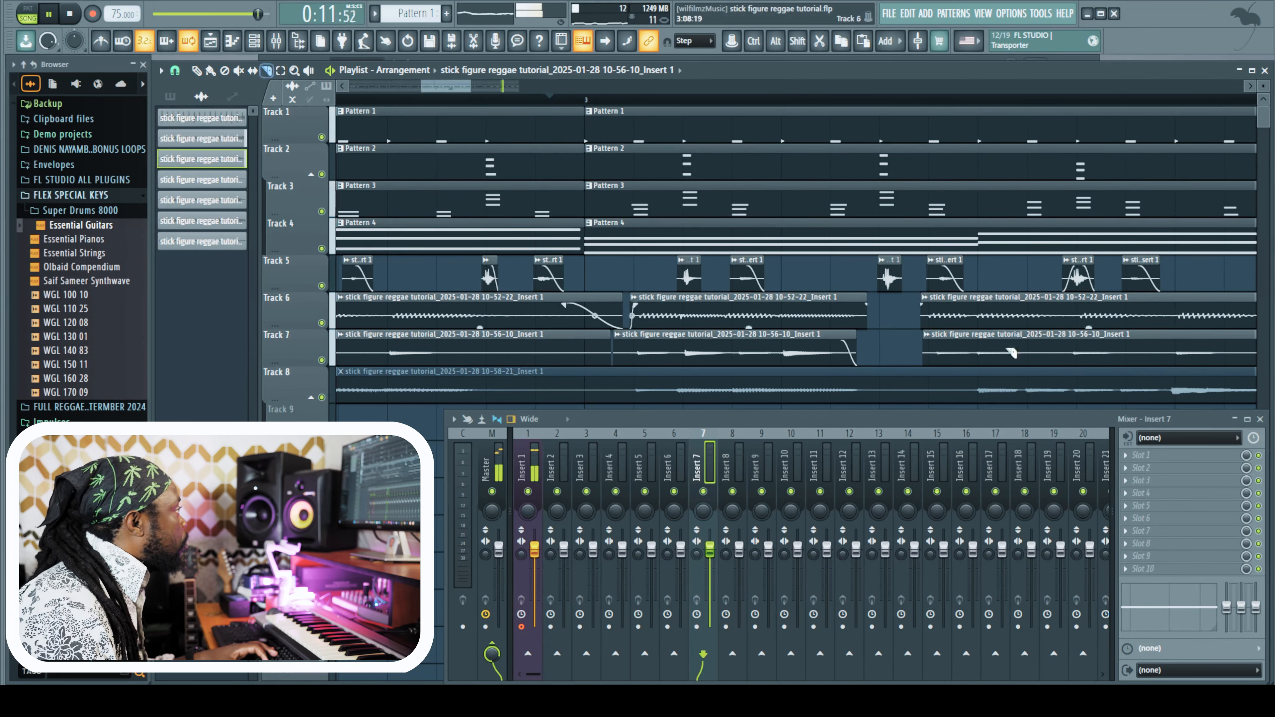
Slice Track 7 at two points in the second half of bar 3 and fade out the slice before the first cut
{"action": "left_click_drag", "start_coordinate": [1066, 357], "coordinate": [1067, 369]}
{"action": "left_click_drag", "start_coordinate": [1164, 357], "coordinate": [1101, 347]}
{"action": "left_click", "coordinate": [197, 72]}
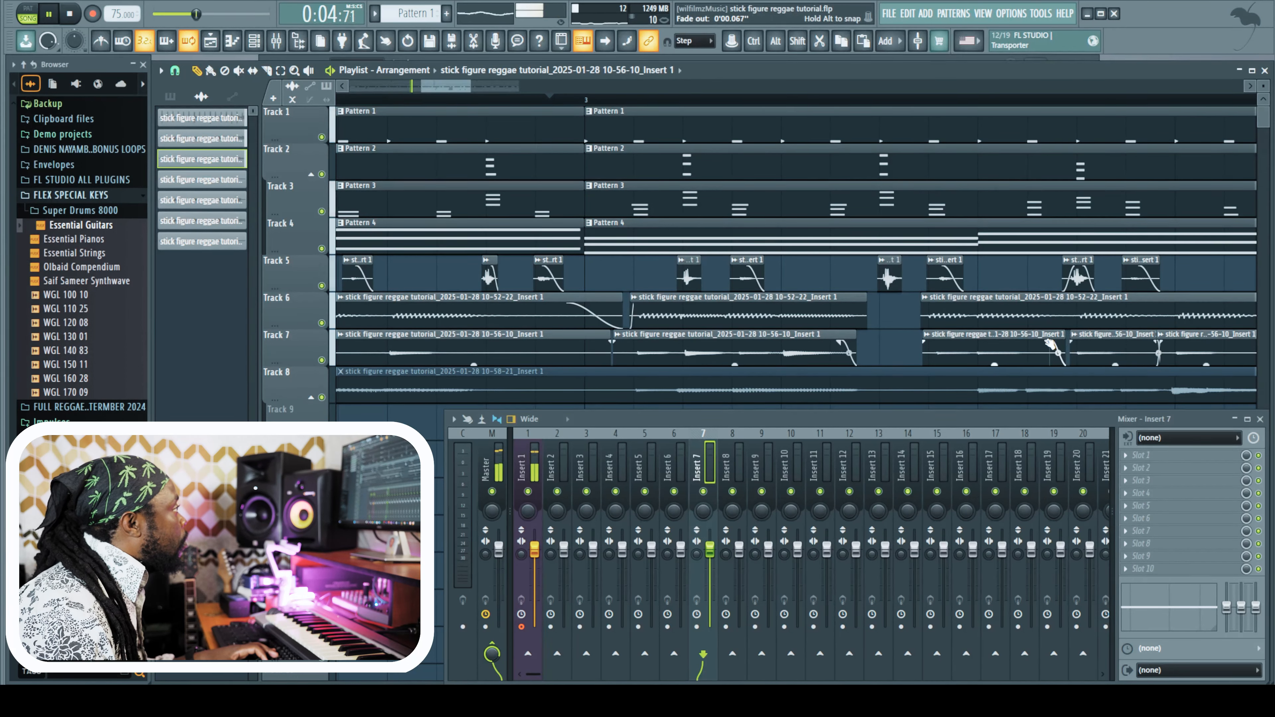
Nudge Track 7's long last slice, starting near the end of bar 3, slightly later and check it in playback
{"action": "left_click_drag", "start_coordinate": [461, 90], "coordinate": [500, 94]}
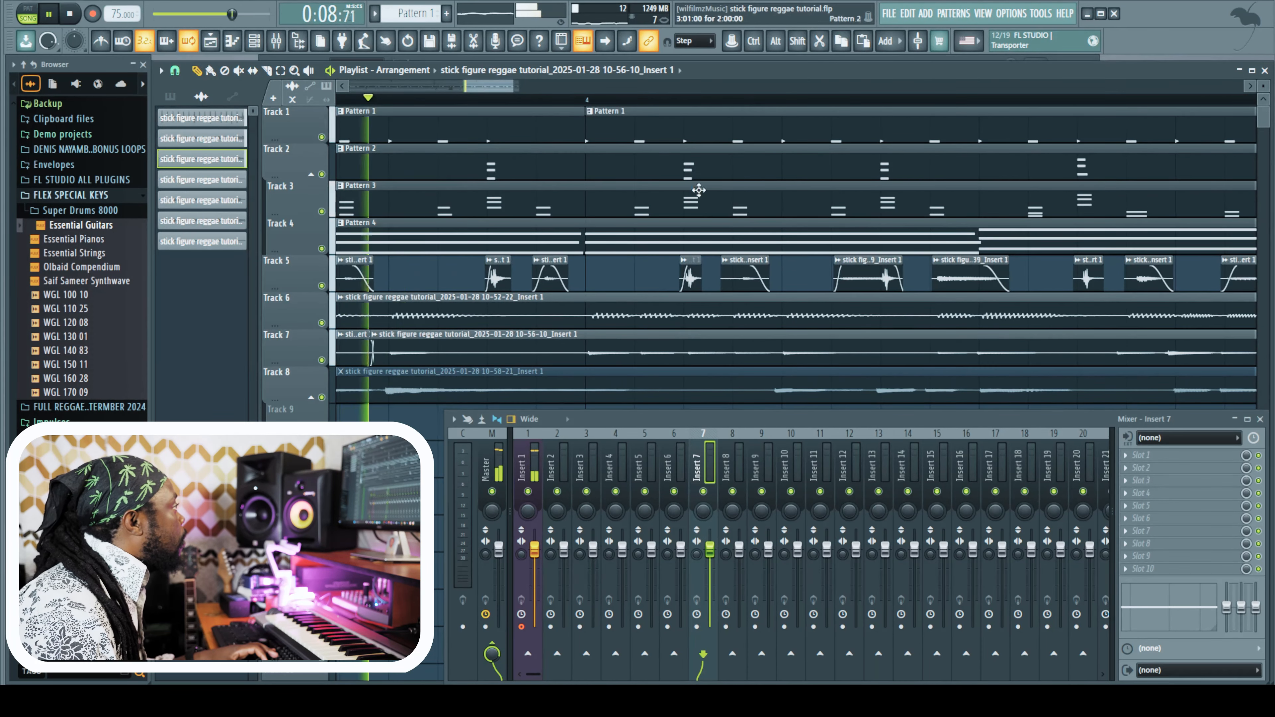
{"action": "left_click_drag", "start_coordinate": [1007, 358], "coordinate": [1011, 359]}
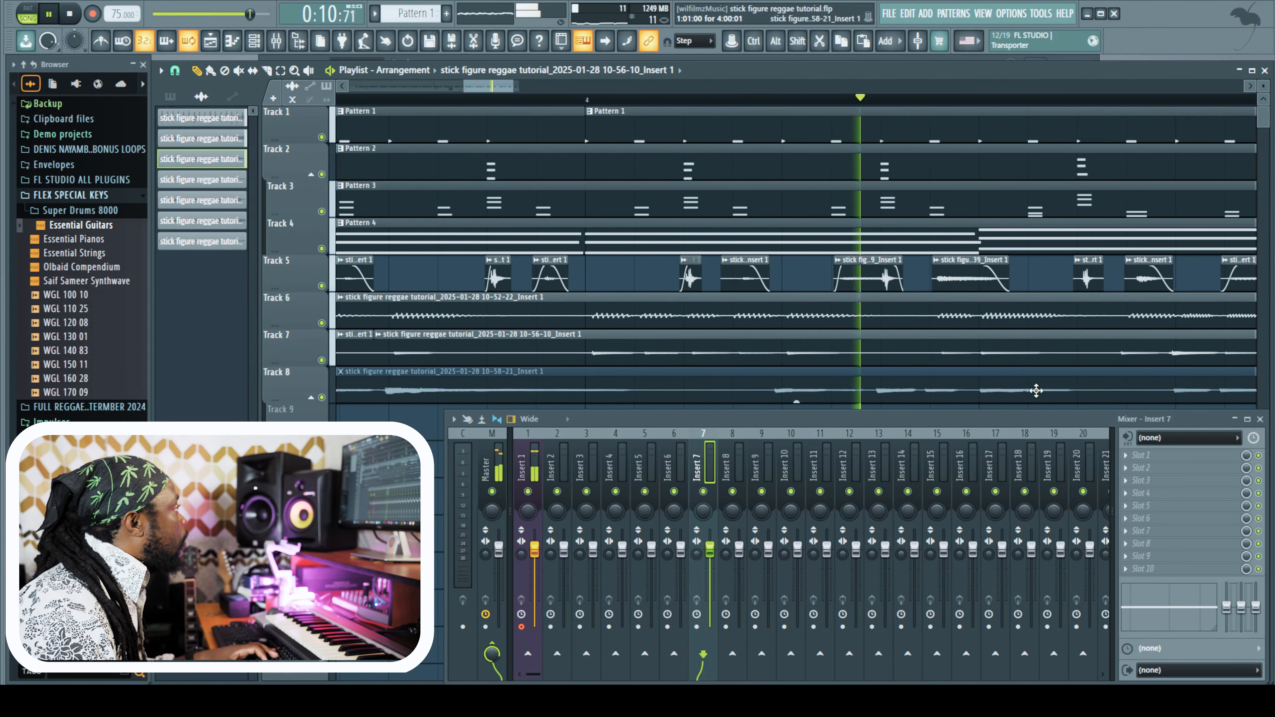
{"action": "key", "text": "space"}
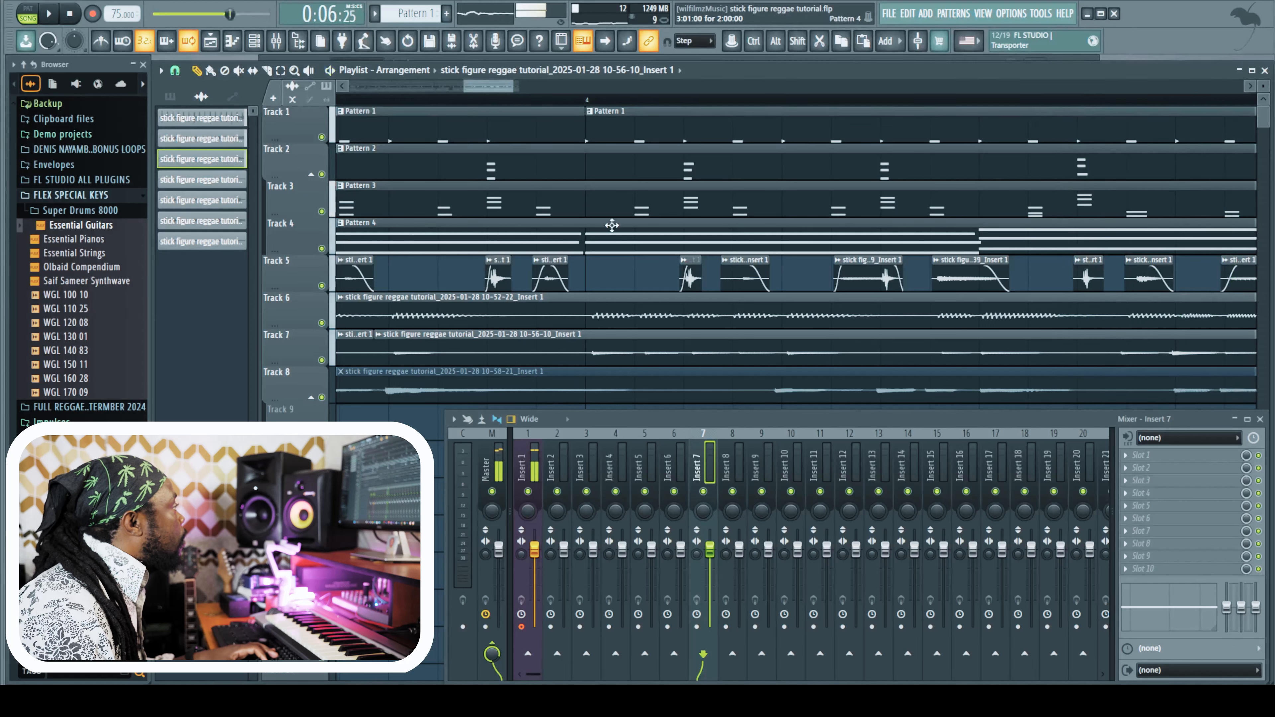
Split Track 7 in the second half of bar 4, fade the slices on both sides of the cut, and play back the arrangement
{"action": "left_click", "coordinate": [1111, 354], "text": "shift"}
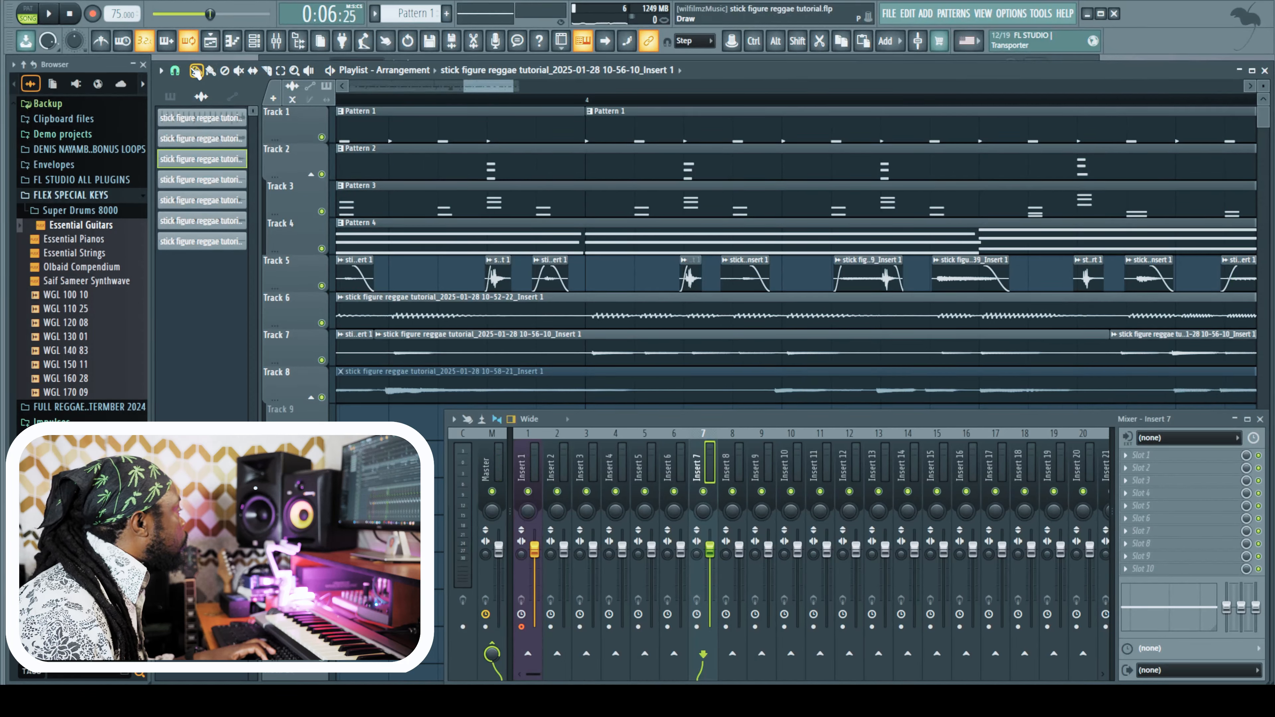
{"action": "key", "text": "space"}
{"action": "left_click_drag", "start_coordinate": [1154, 342], "coordinate": [1067, 342]}
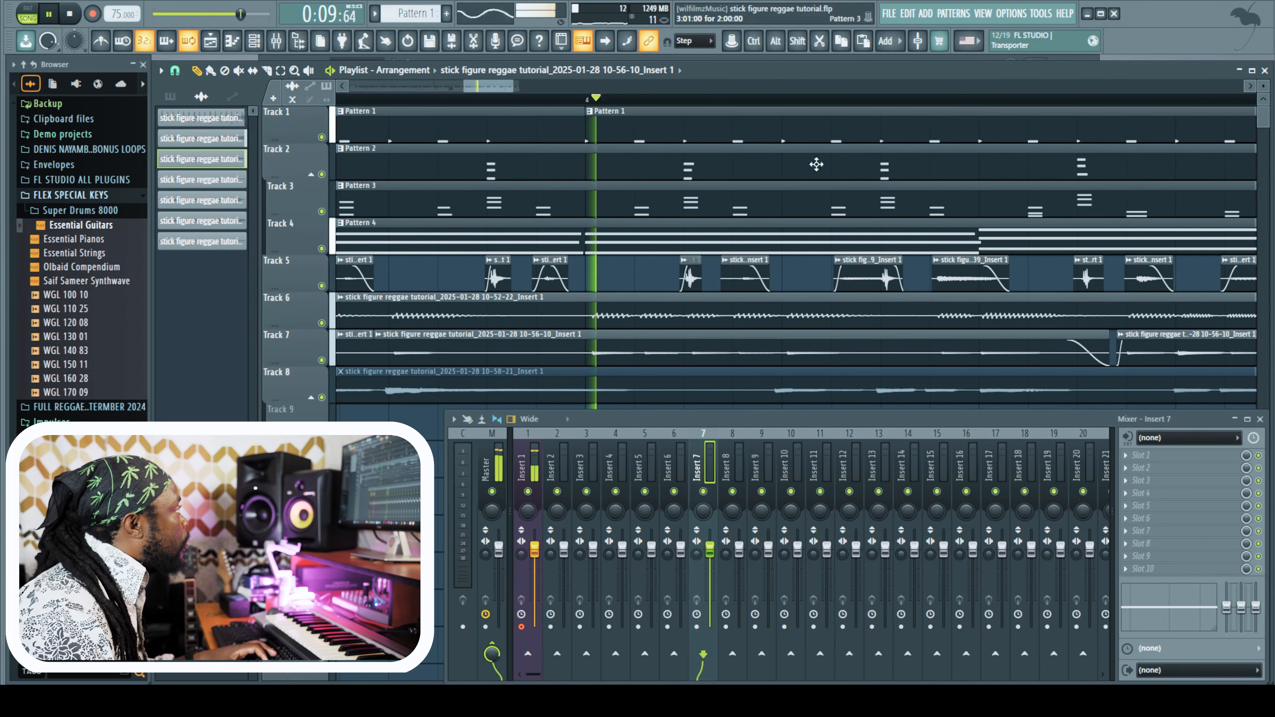
{"action": "left_click_drag", "start_coordinate": [485, 90], "coordinate": [508, 89]}
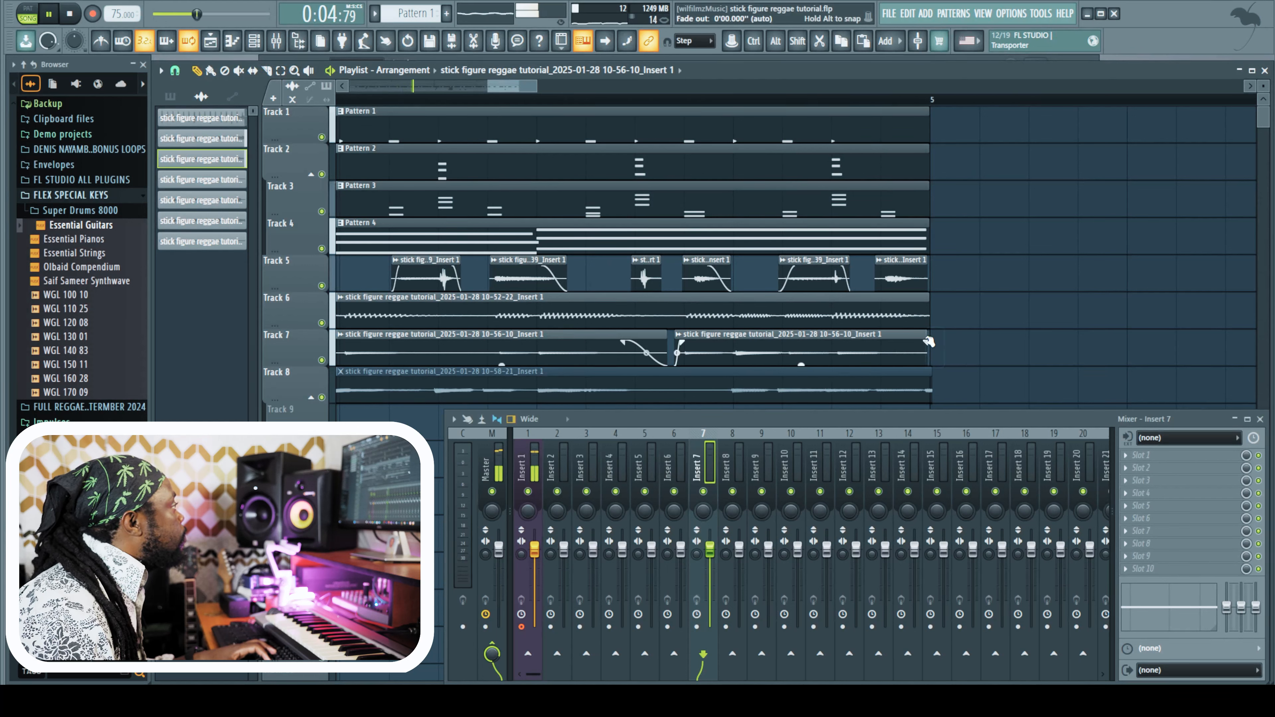
{"action": "left_click_drag", "start_coordinate": [489, 87], "coordinate": [414, 87]}
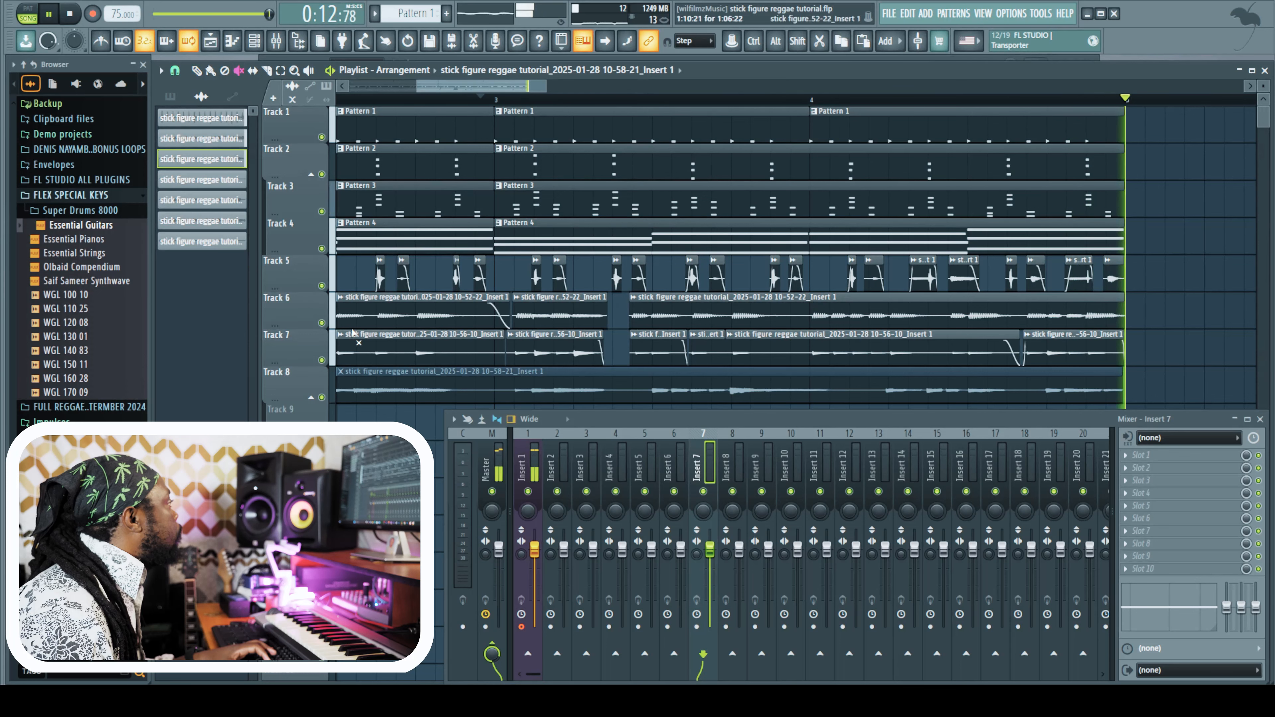
Unmute the Track 8 recording and cut out its second half of bar 1, fading the slices on both sides of the gap
{"action": "key", "text": "t"}
{"action": "left_click", "coordinate": [386, 383]}
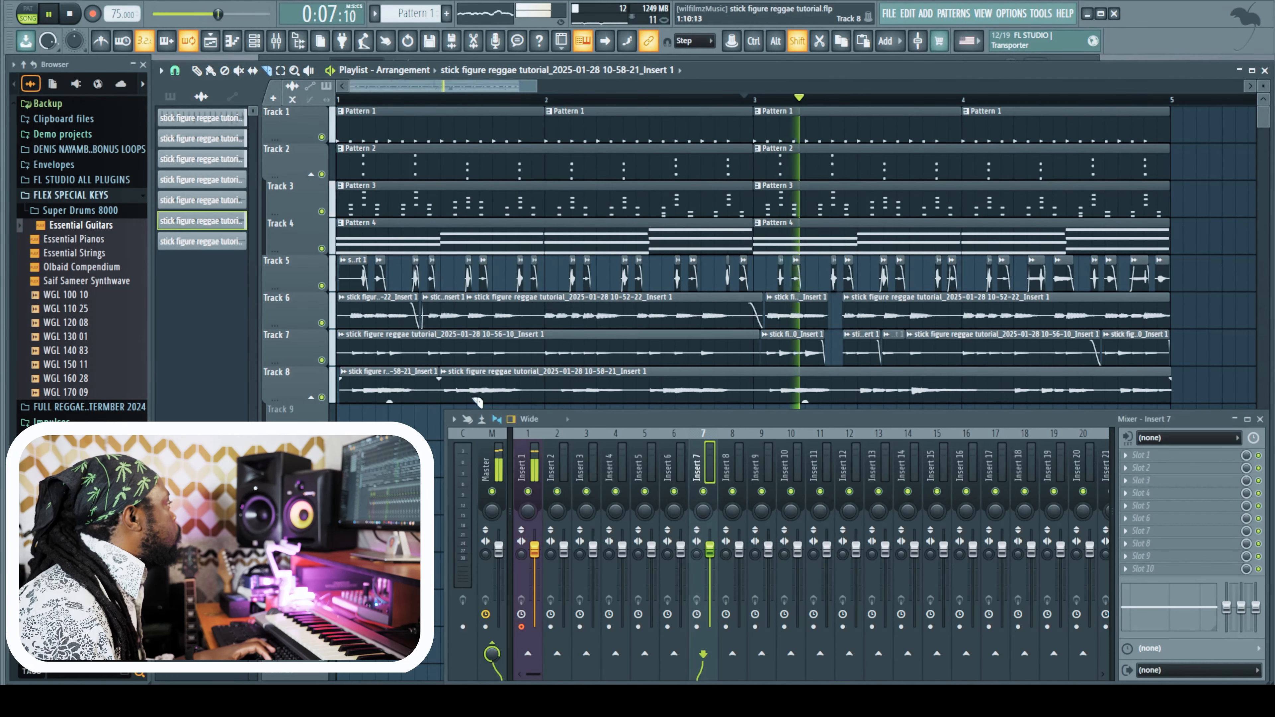
{"action": "left_click", "coordinate": [535, 394]}
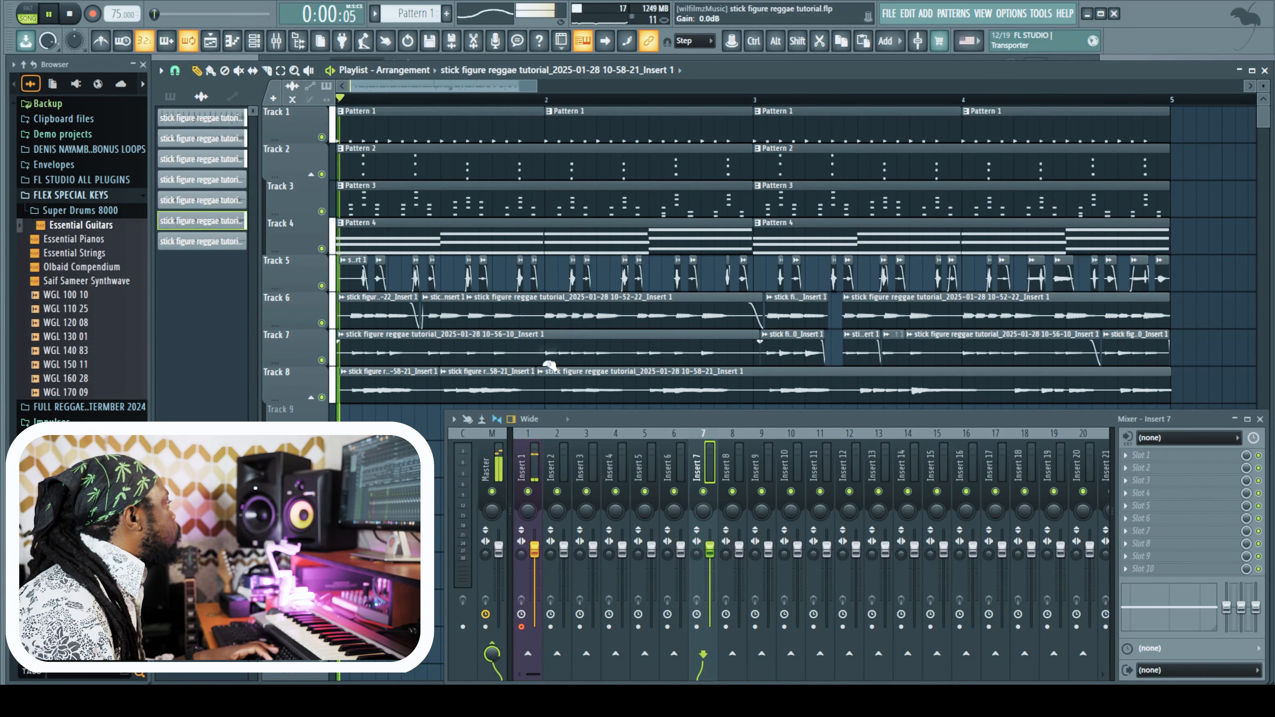
{"action": "right_click", "coordinate": [502, 388]}
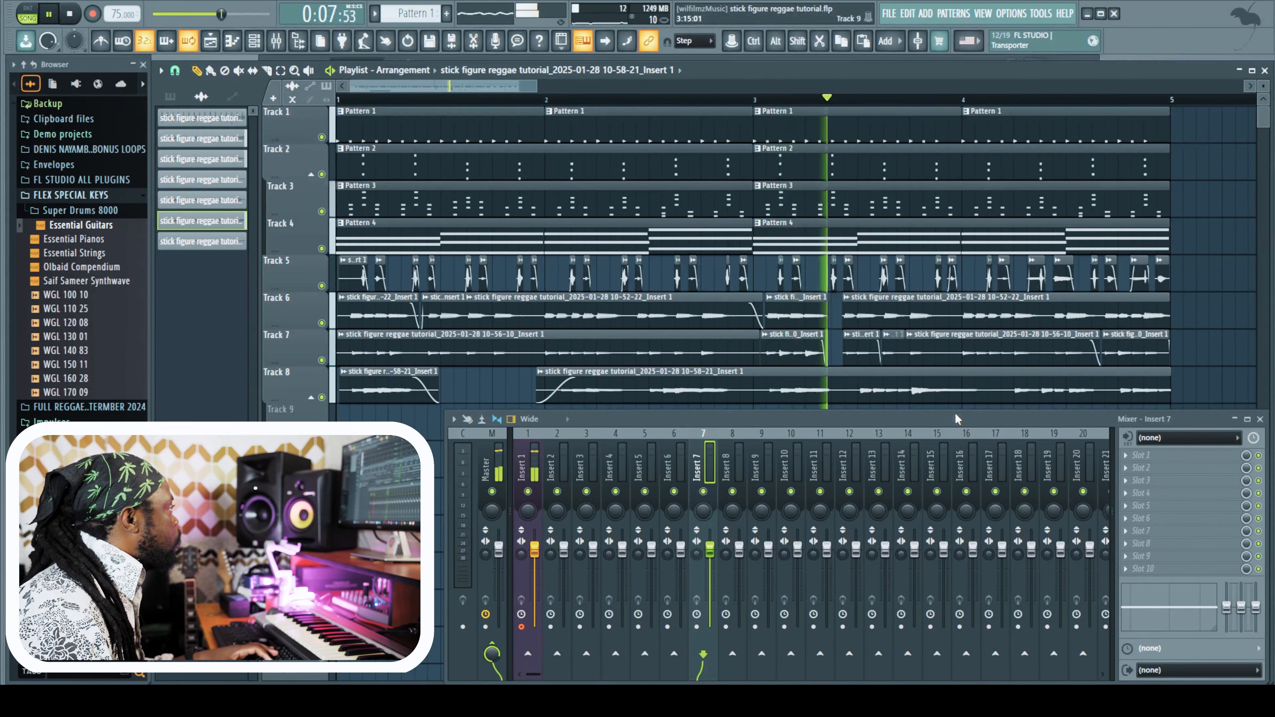
Slice Track 8 at the start and near the middle of bar 3, delete the section between, and fade out the slice before it
{"action": "left_click", "coordinate": [268, 71]}
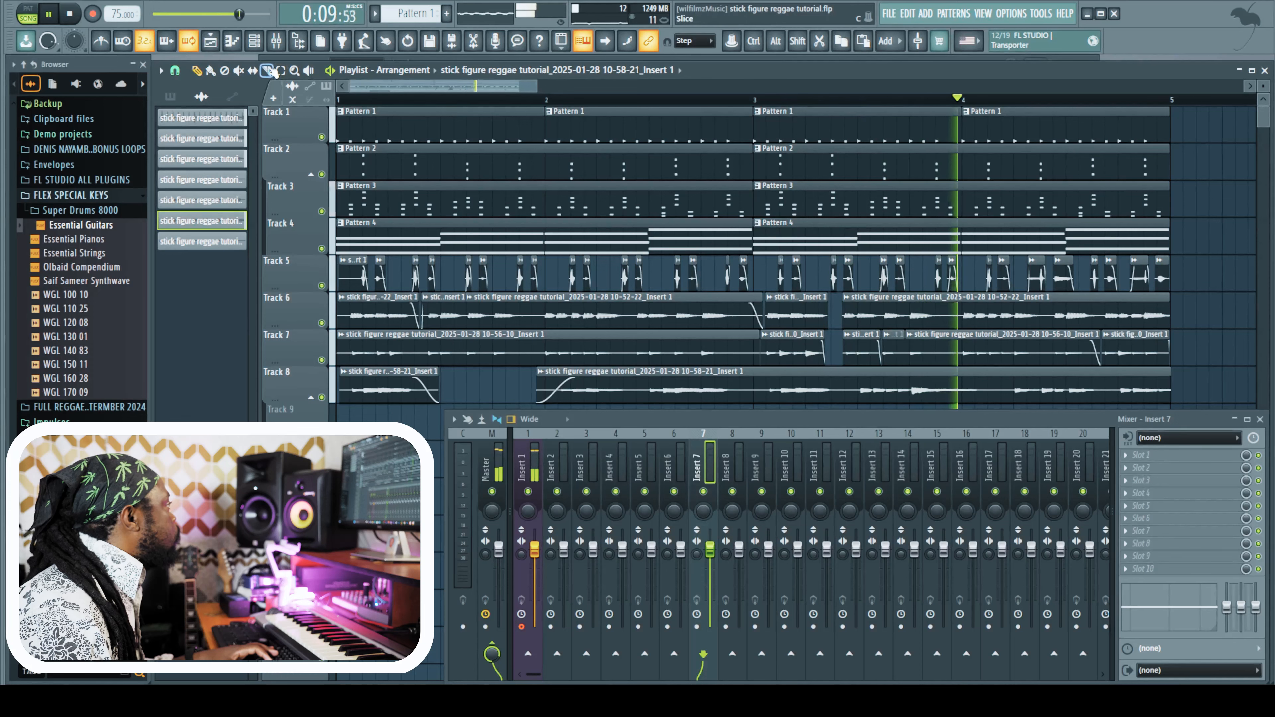
{"action": "left_click_drag", "start_coordinate": [755, 377], "coordinate": [757, 388]}
{"action": "left_click_drag", "start_coordinate": [846, 379], "coordinate": [846, 394]}
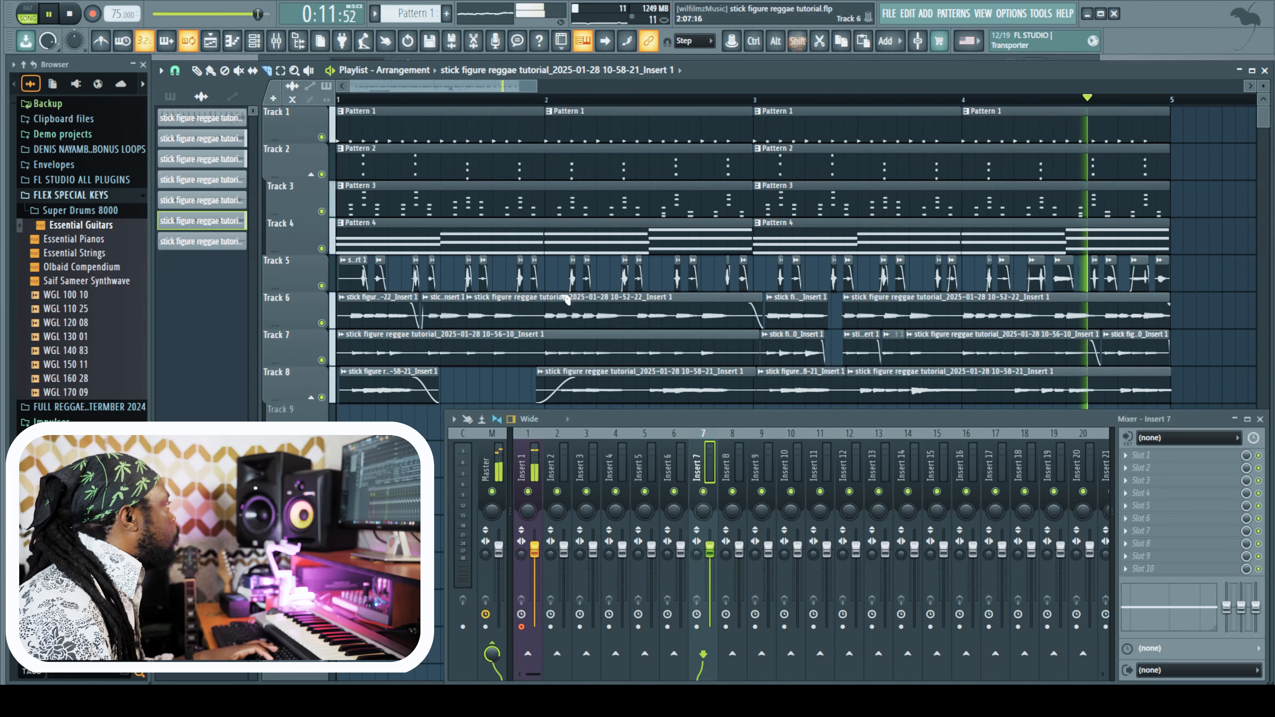
{"action": "right_click", "coordinate": [816, 390]}
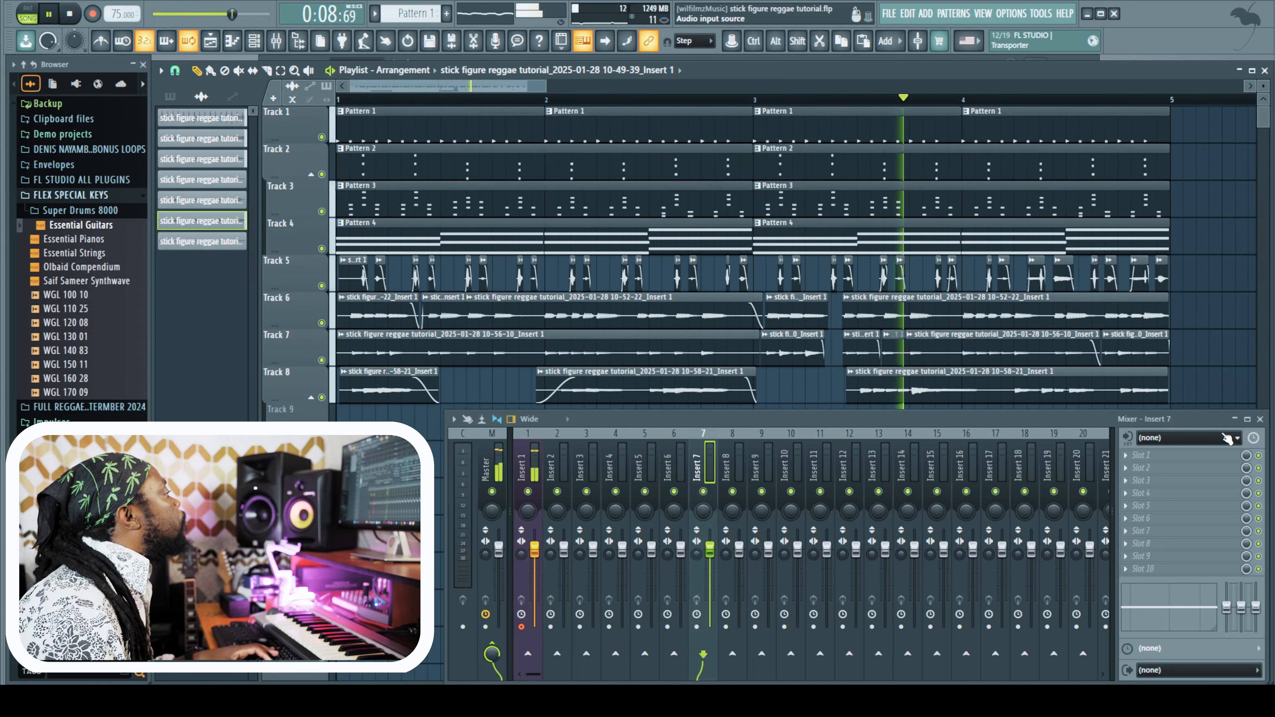
Play back the arrangement to check the Track 8 edits and close the mixer for a clear playlist view
{"action": "left_click_drag", "start_coordinate": [1220, 422], "coordinate": [1211, 445]}
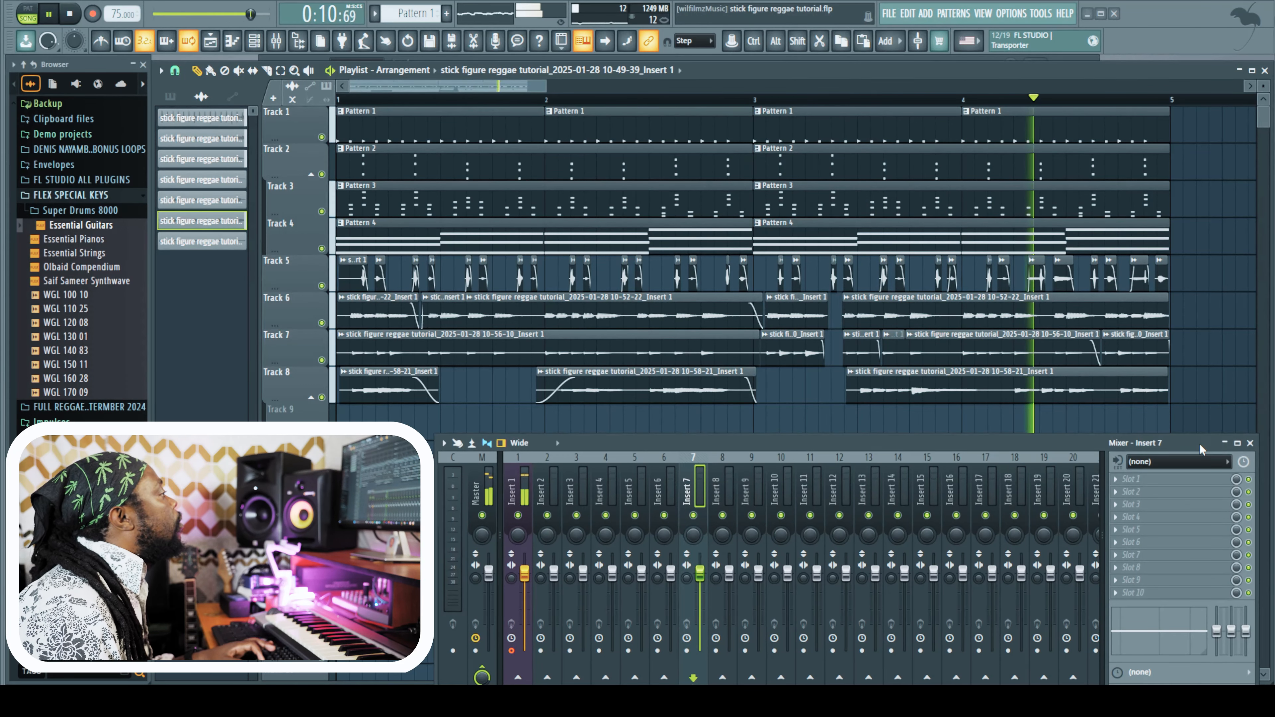
{"action": "key", "text": "space"}
{"action": "left_click", "coordinate": [1087, 105]}
{"action": "key", "text": "space"}
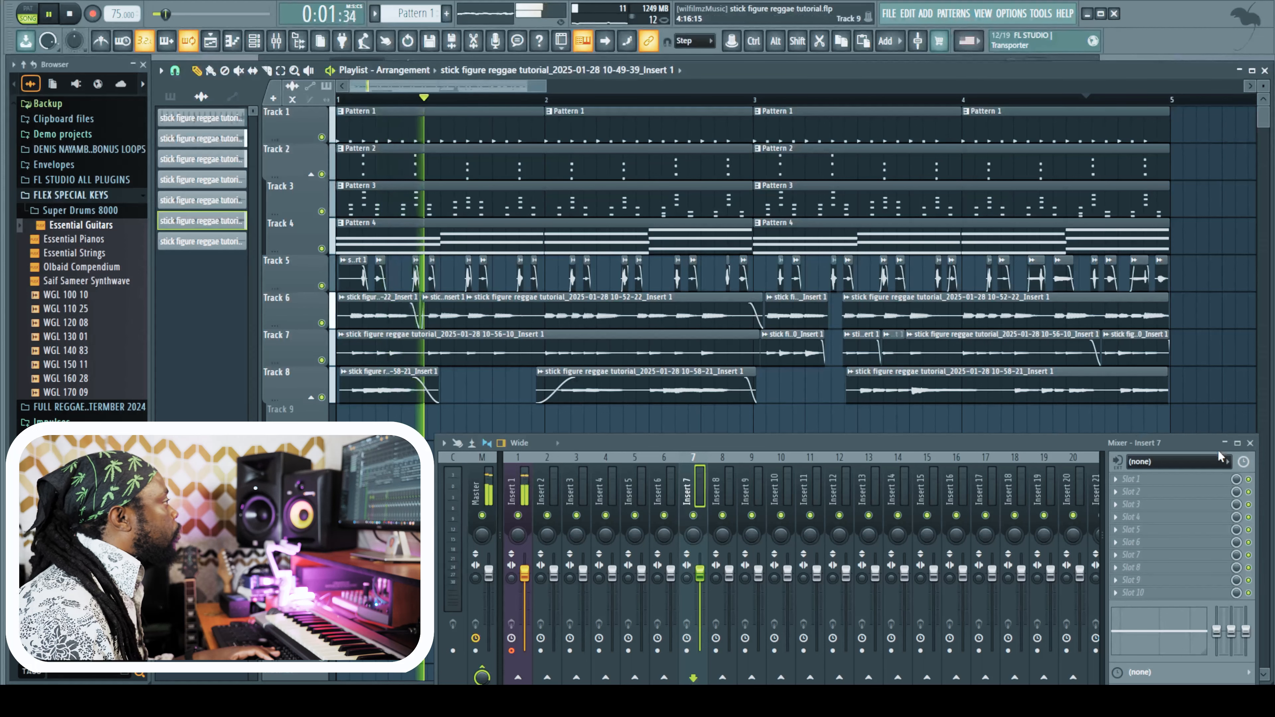
{"action": "key", "text": "F9"}
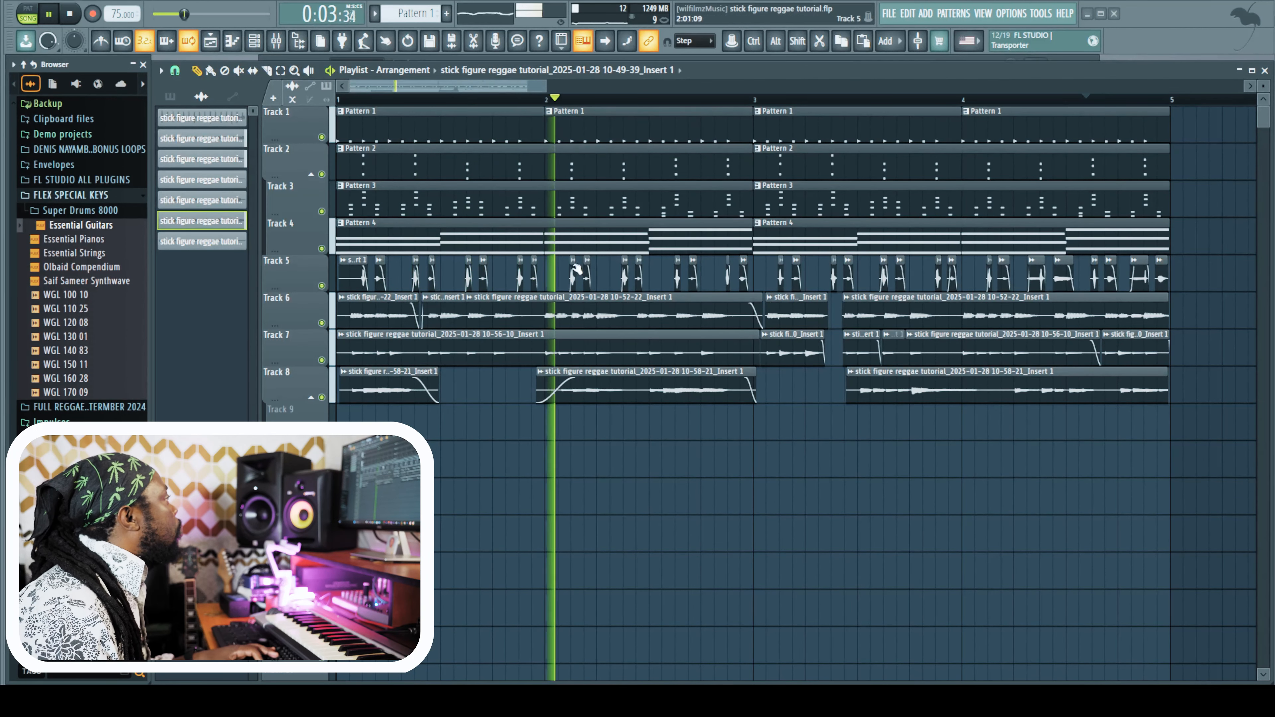
{"action": "key", "text": "space"}
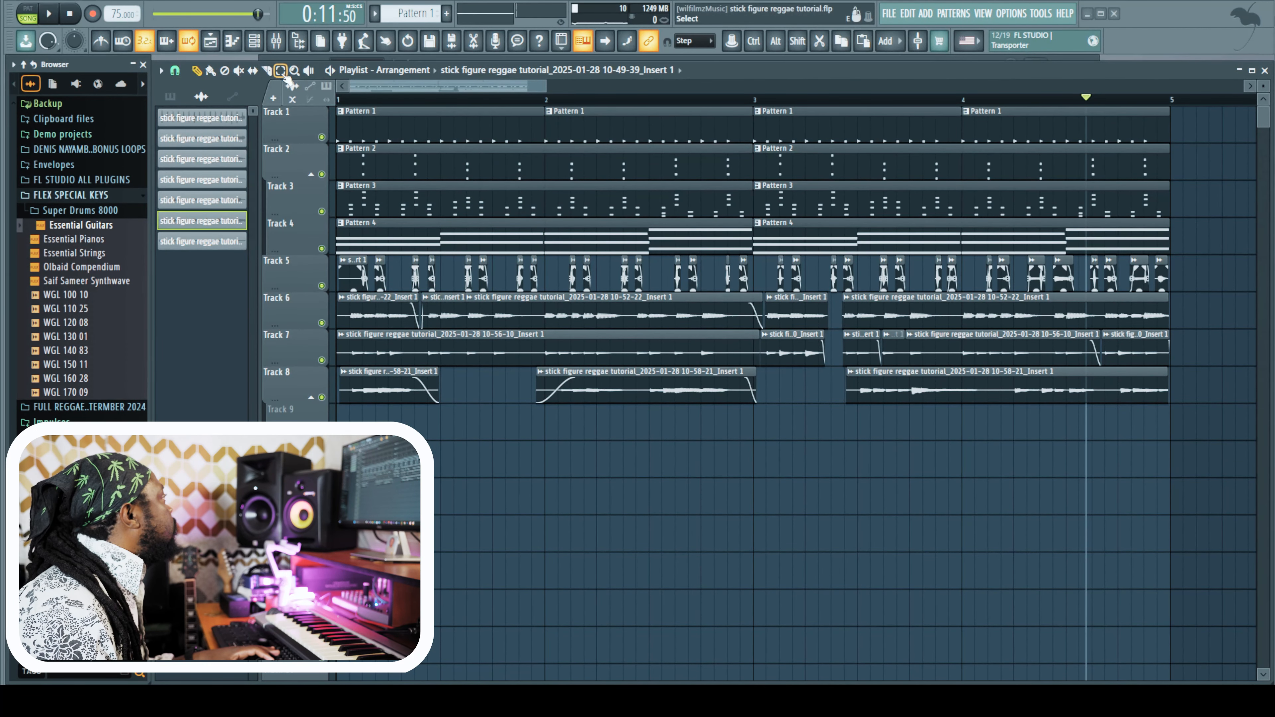
Select all the audio slices on Track 5 and consolidate them into a single clip
{"action": "left_click_drag", "start_coordinate": [1172, 279], "coordinate": [345, 274]}
{"action": "right_click", "coordinate": [312, 277]}
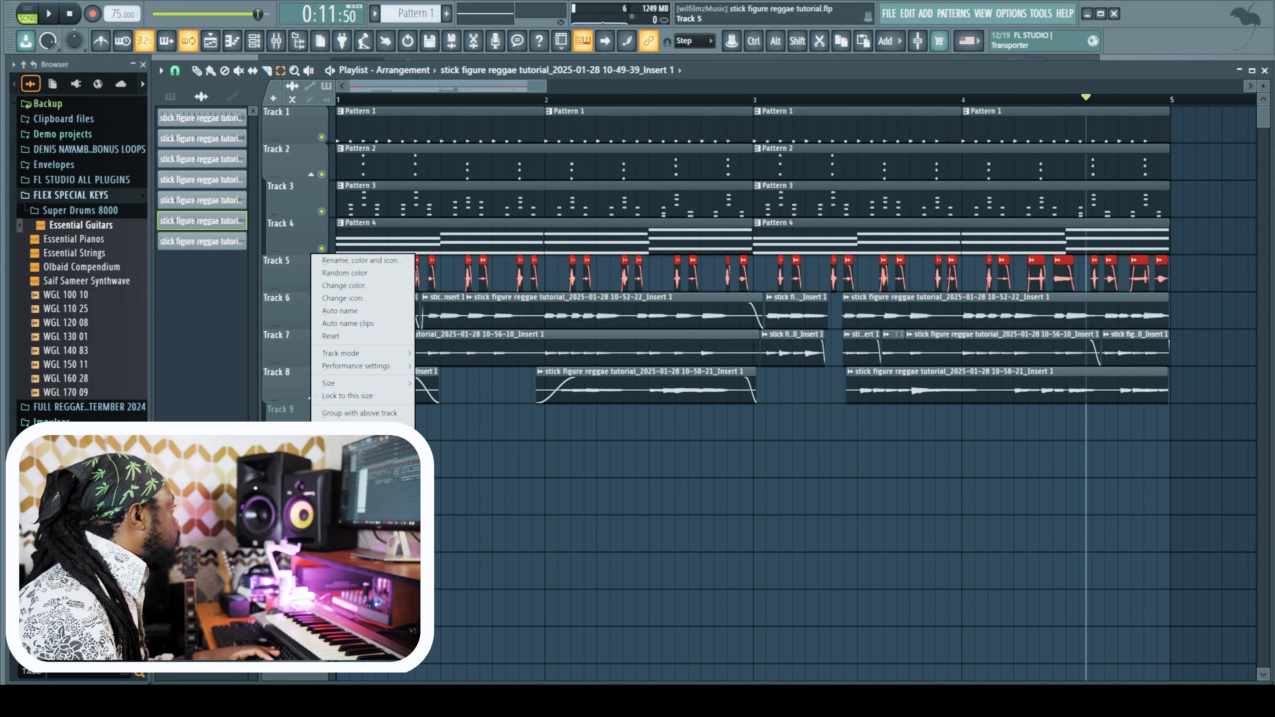
{"action": "left_click", "coordinate": [351, 460]}
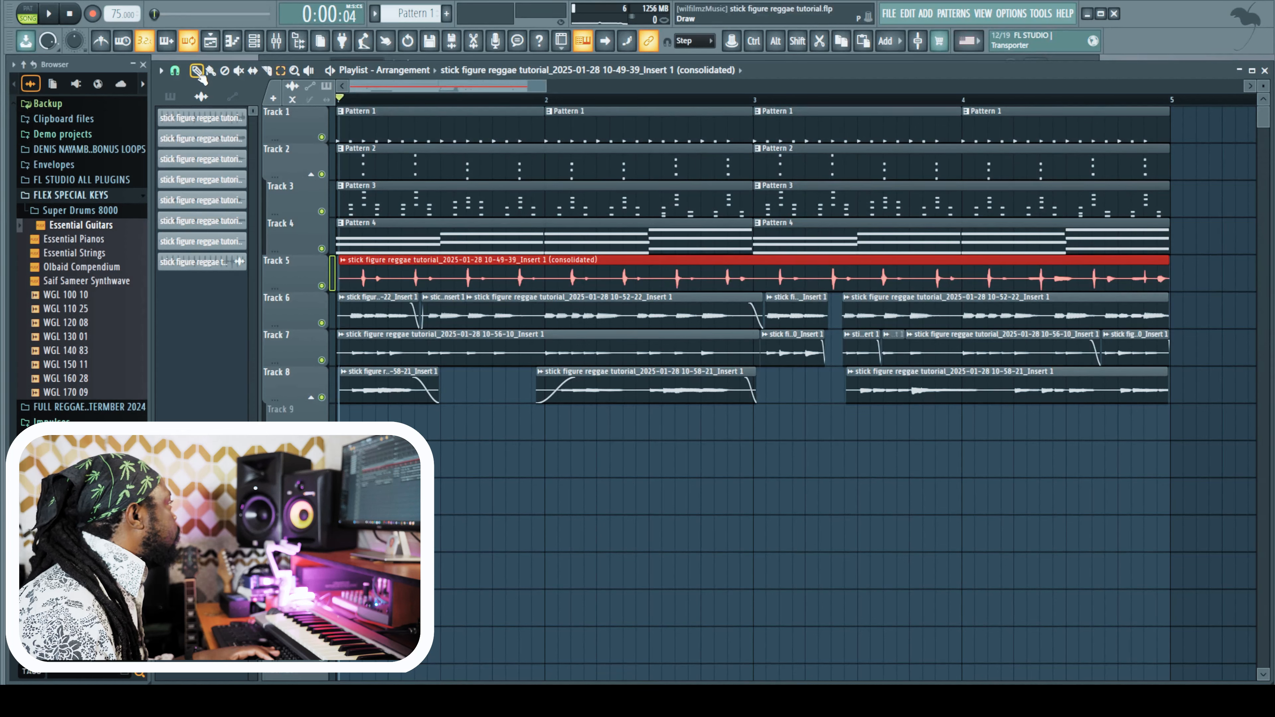
Apply the Guitar preset name, color and icon to the consolidated Track 5 clip and check the arrangement in playback
{"action": "right_click", "coordinate": [203, 262]}
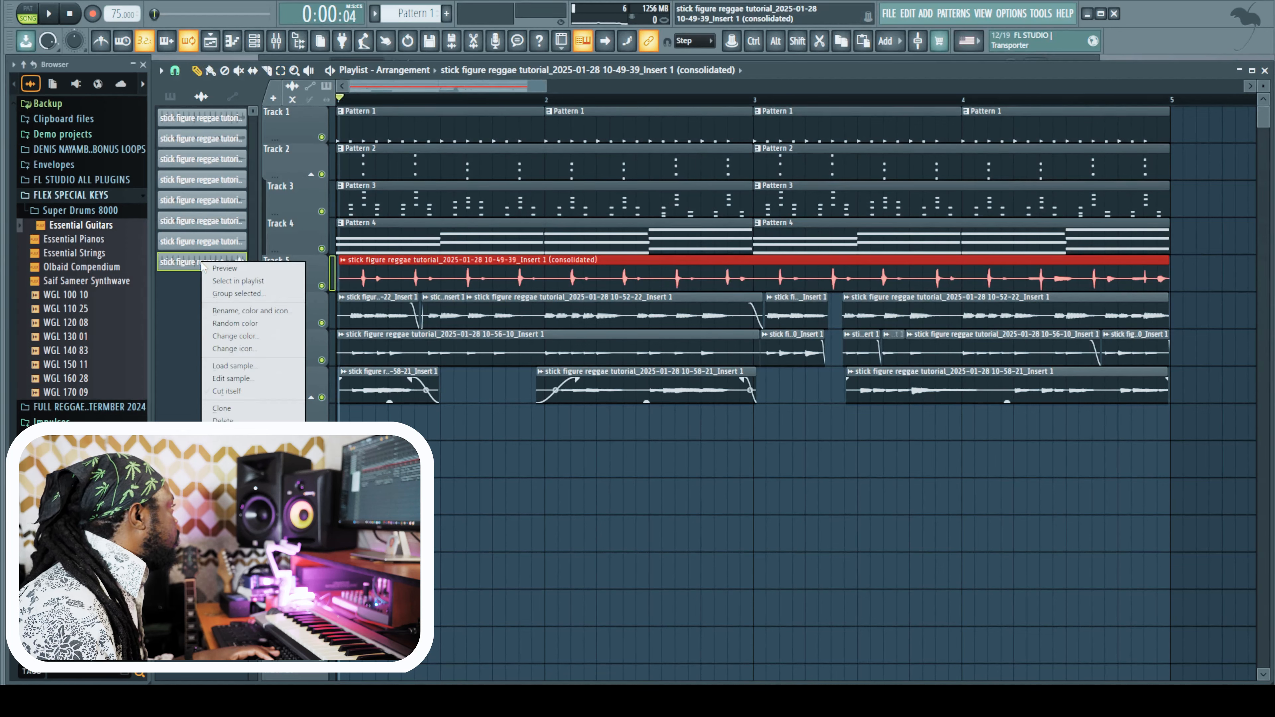
{"action": "left_click", "coordinate": [250, 310]}
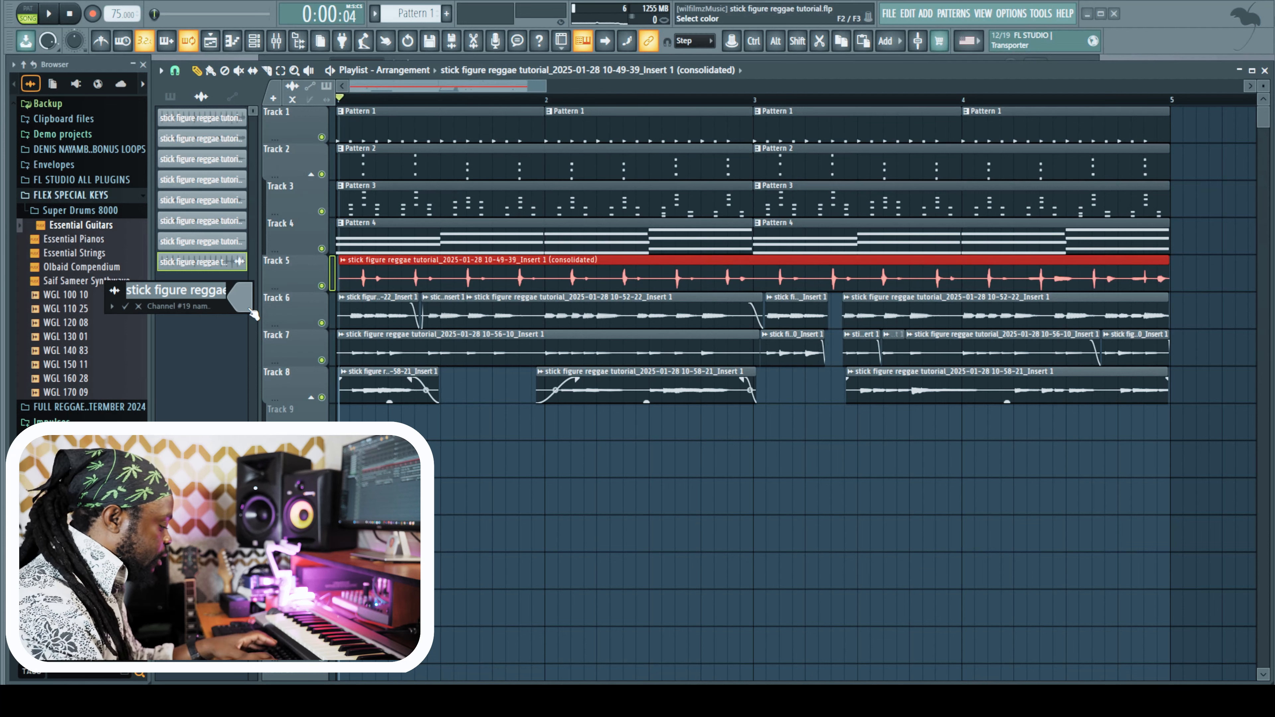
{"action": "type", "text": "guitar chop"}
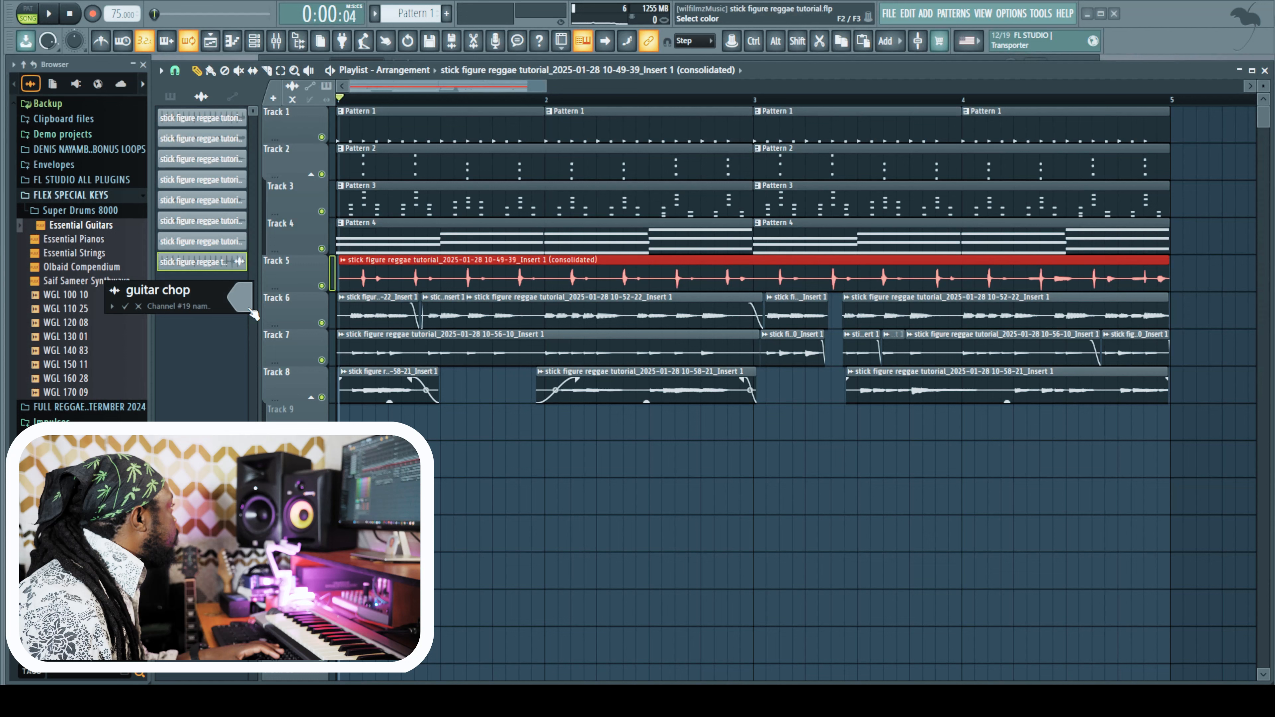
{"action": "left_click", "coordinate": [251, 311]}
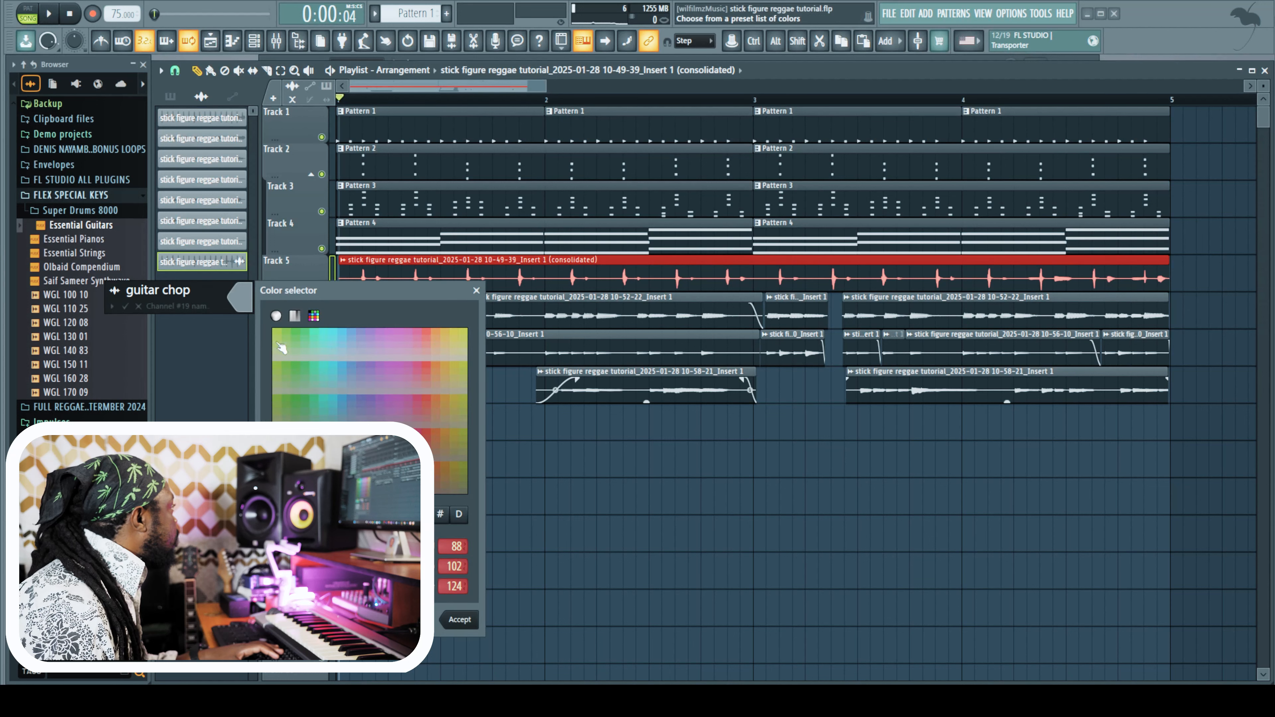
{"action": "left_click", "coordinate": [462, 613]}
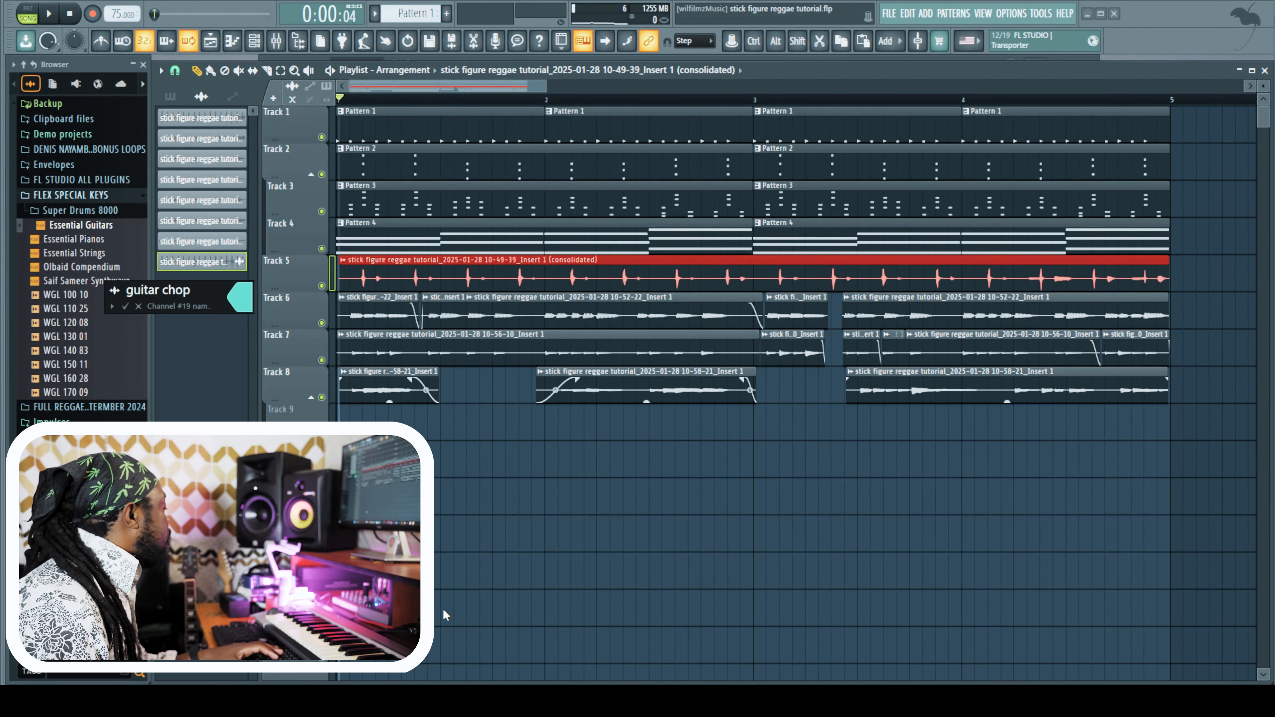
{"action": "left_click", "coordinate": [111, 306]}
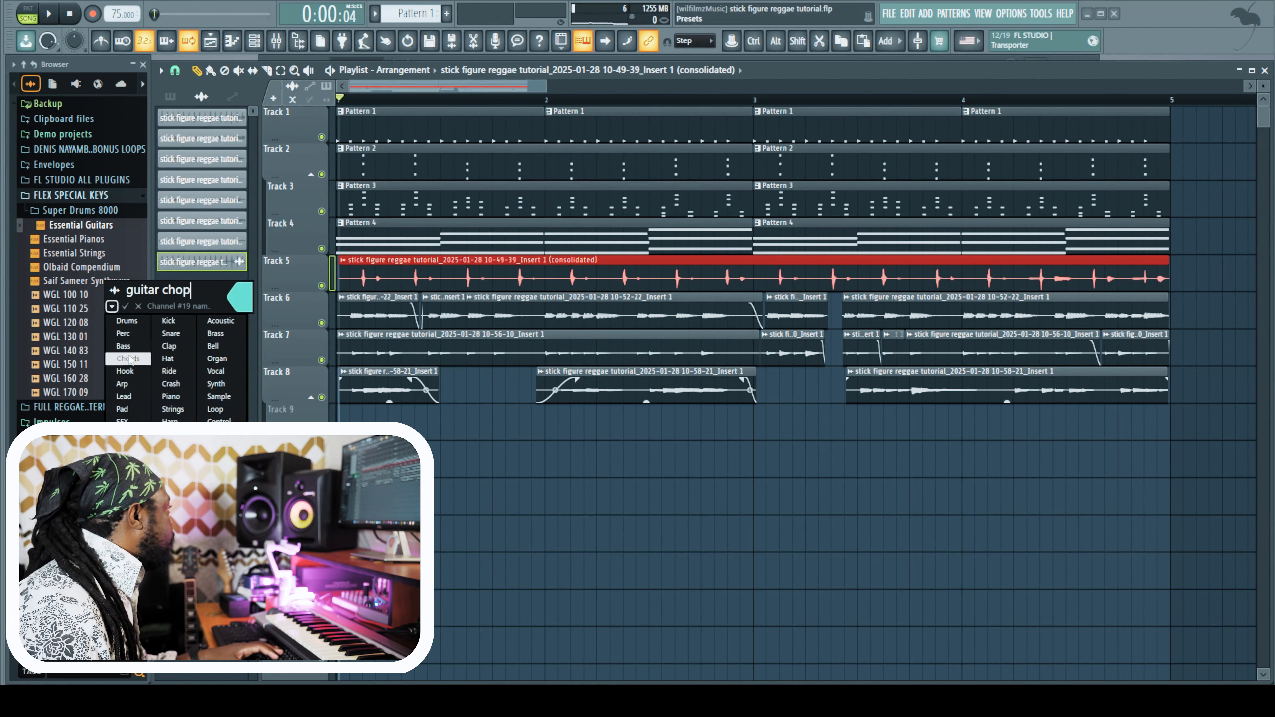
{"action": "left_click", "coordinate": [172, 434]}
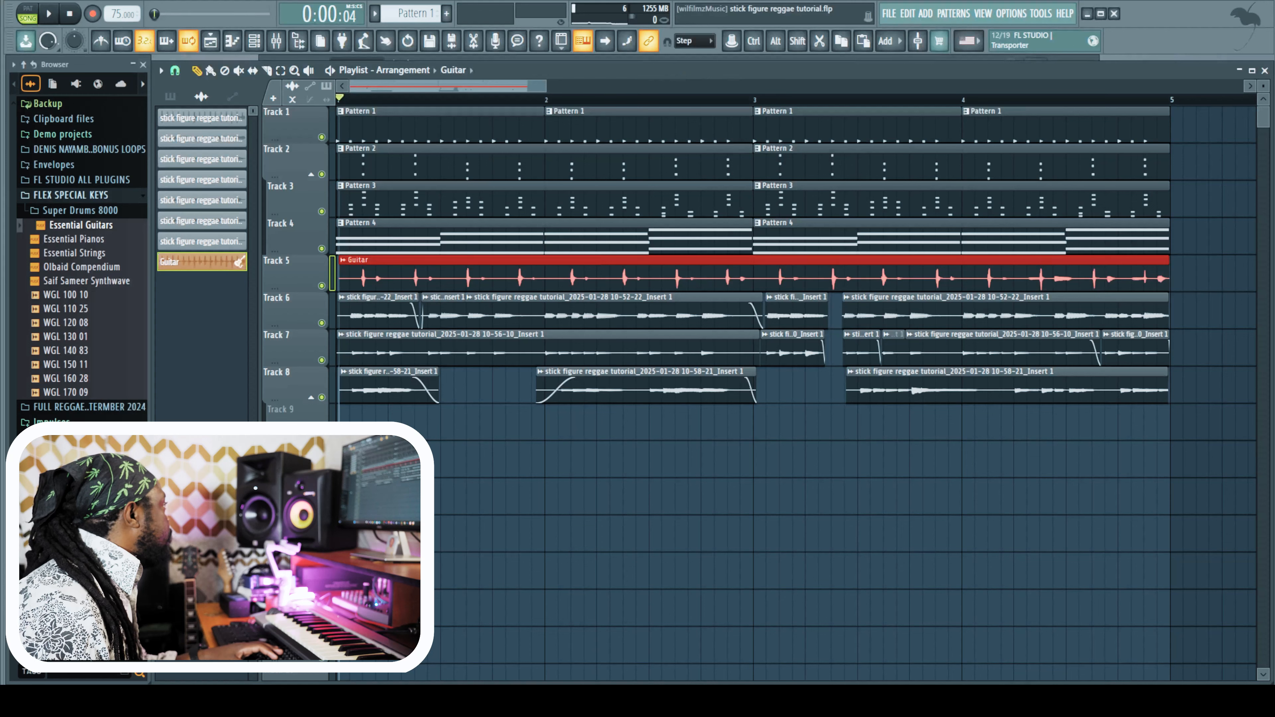
{"action": "key", "text": "space"}
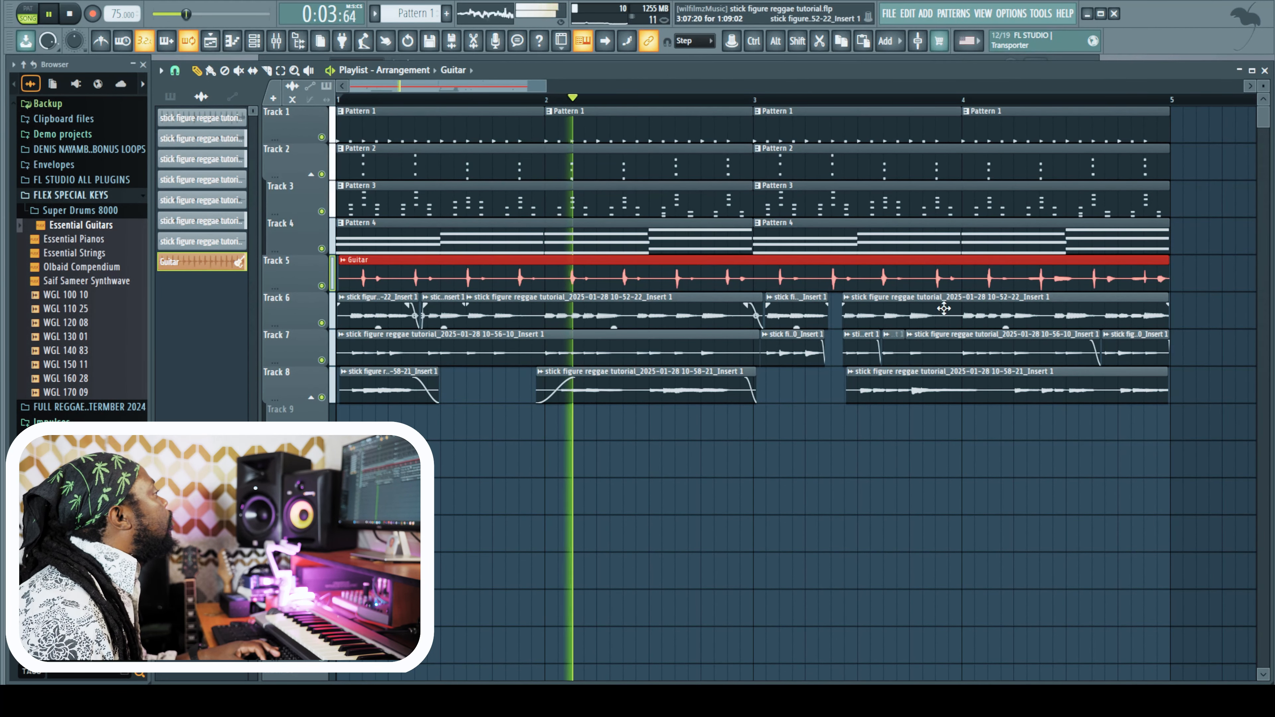
{"action": "key", "text": "space"}
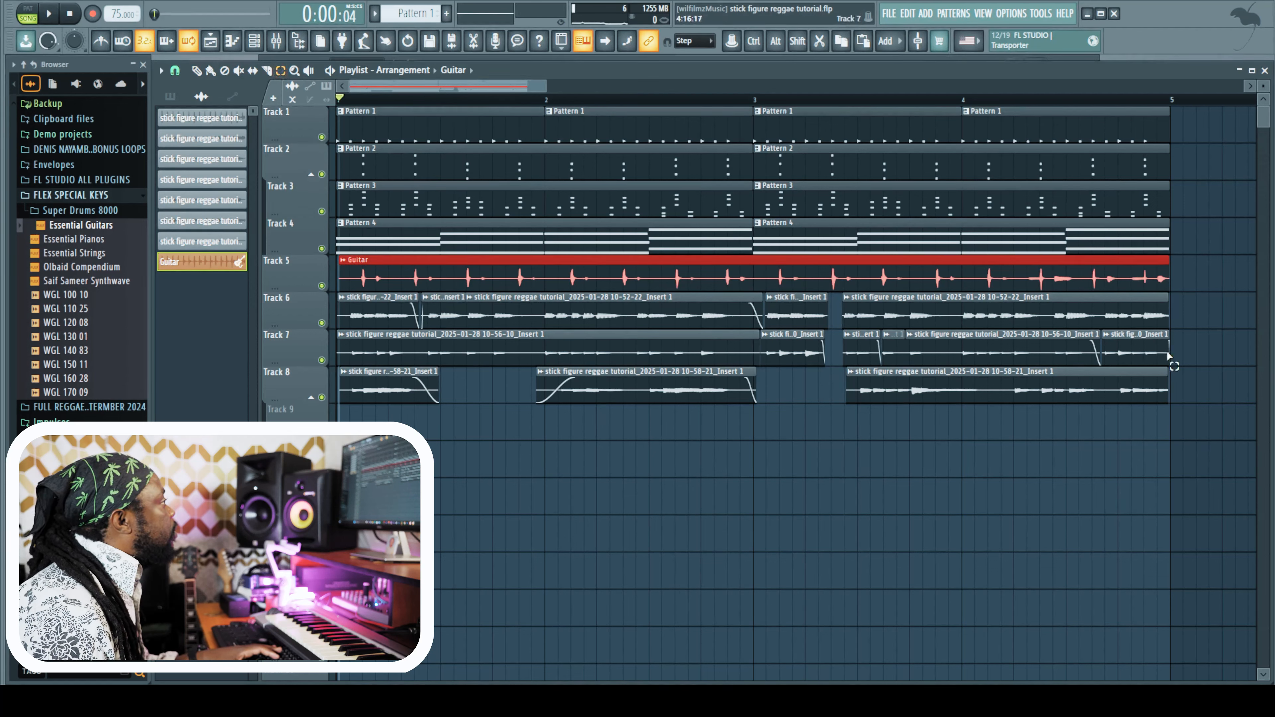
Select every audio slice on Track 6 and consolidate the slices into one clip
{"action": "left_click", "coordinate": [1179, 325], "text": "ctrl"}
{"action": "left_click_drag", "start_coordinate": [1176, 321], "coordinate": [351, 308]}
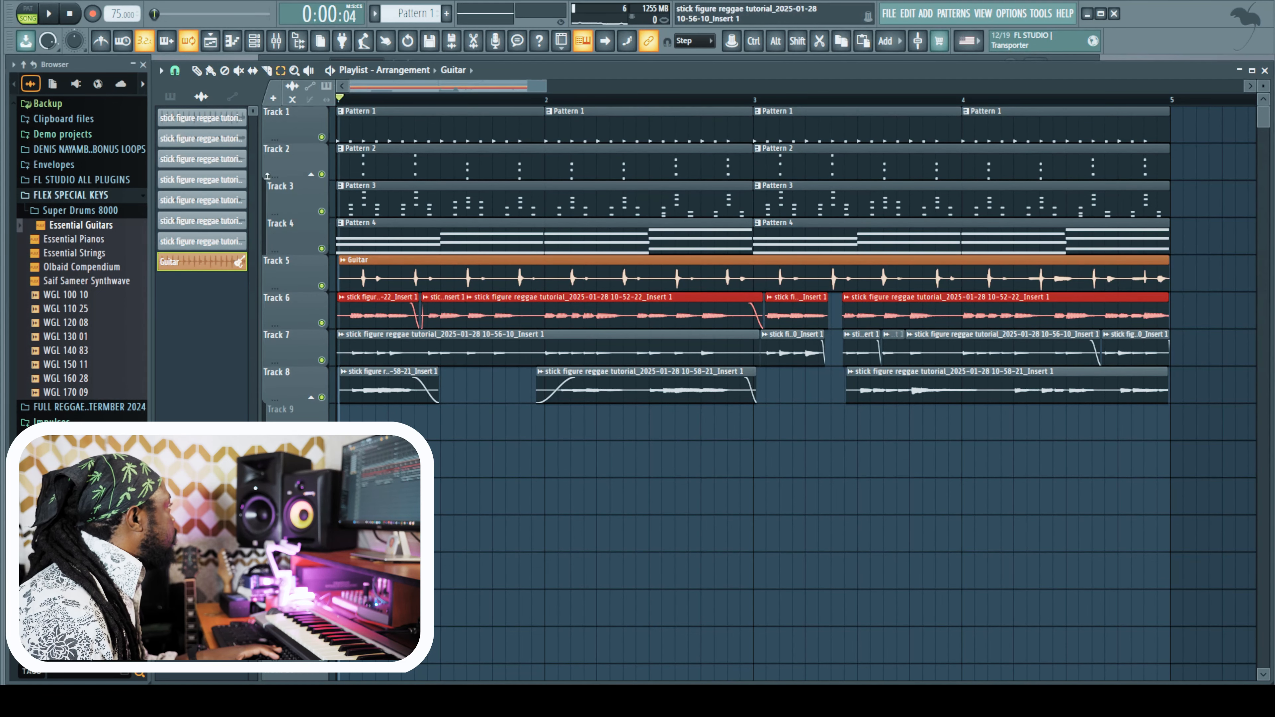
{"action": "right_click", "coordinate": [309, 325]}
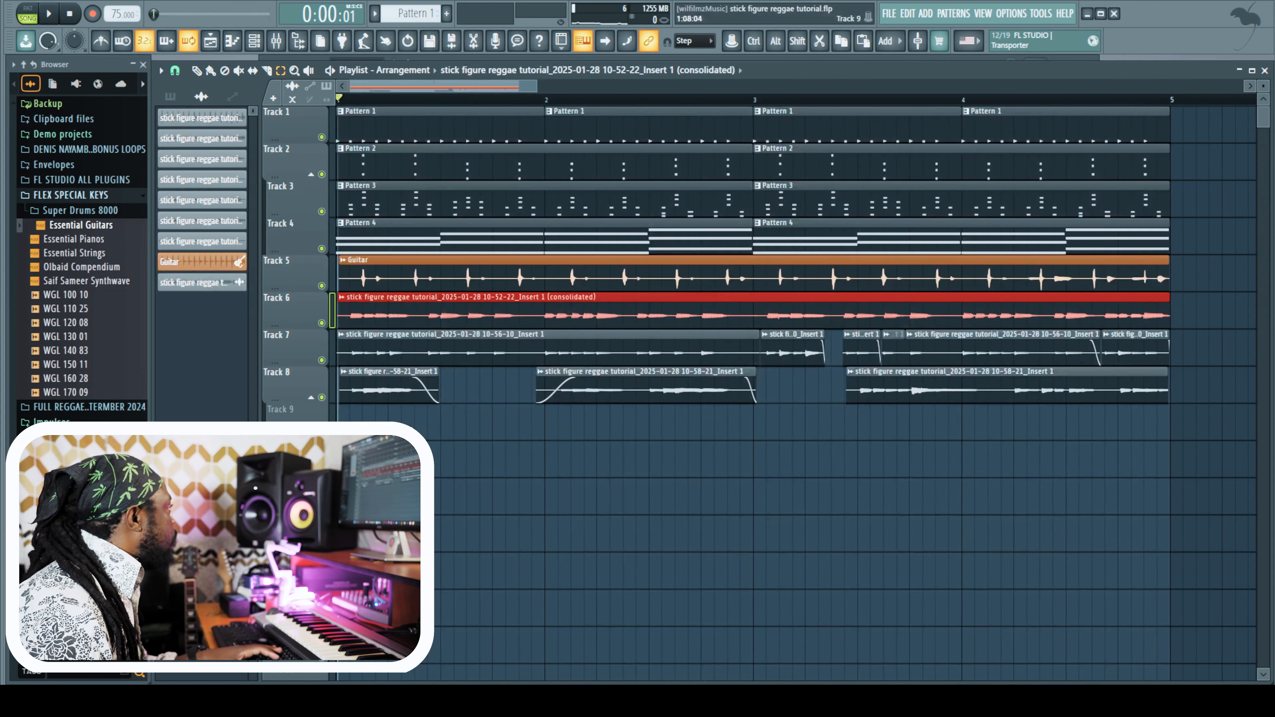
Rename Track 6 as bass and give the track a green color
{"action": "right_click", "coordinate": [307, 320]}
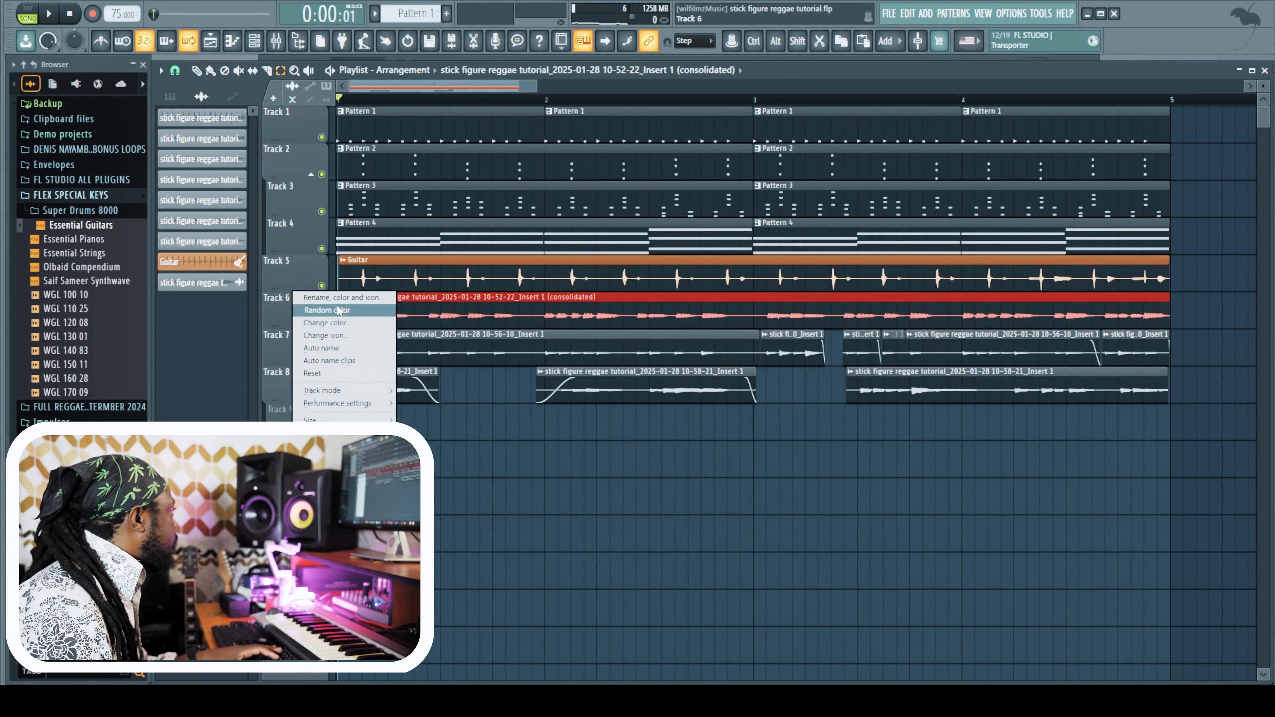
{"action": "left_click", "coordinate": [345, 299]}
{"action": "type", "text": "bass"}
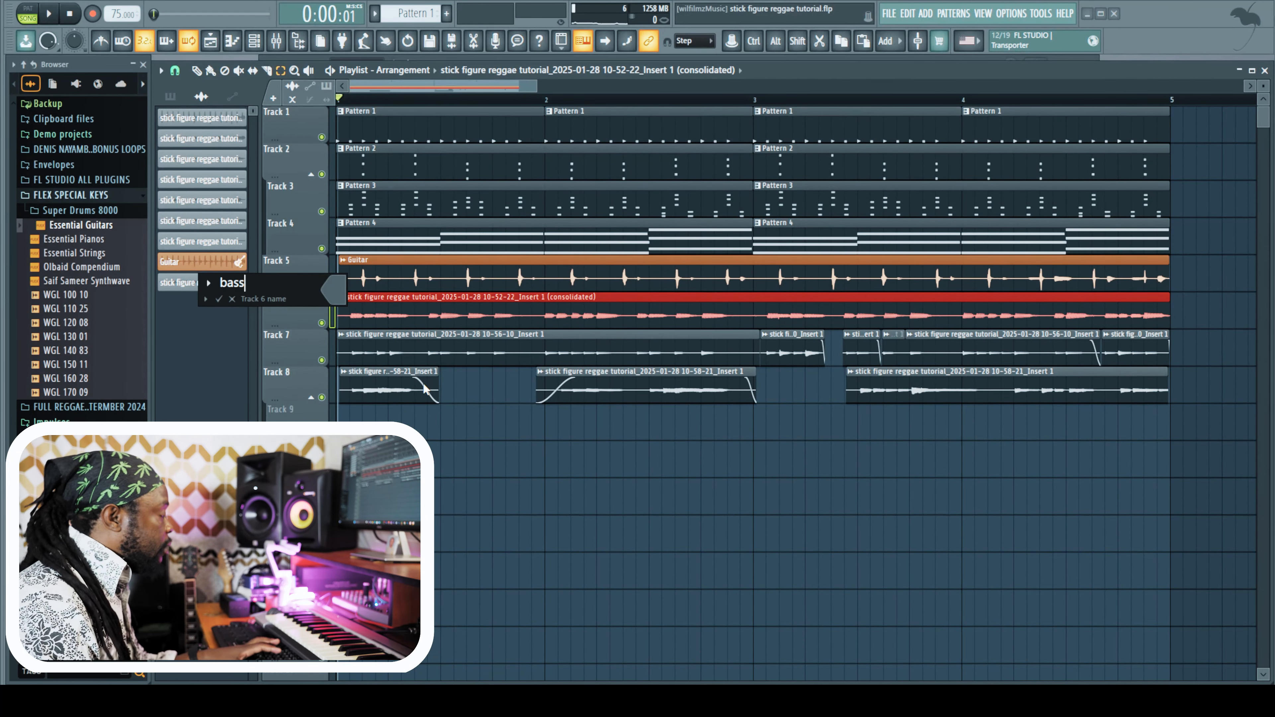
{"action": "left_click", "coordinate": [341, 300]}
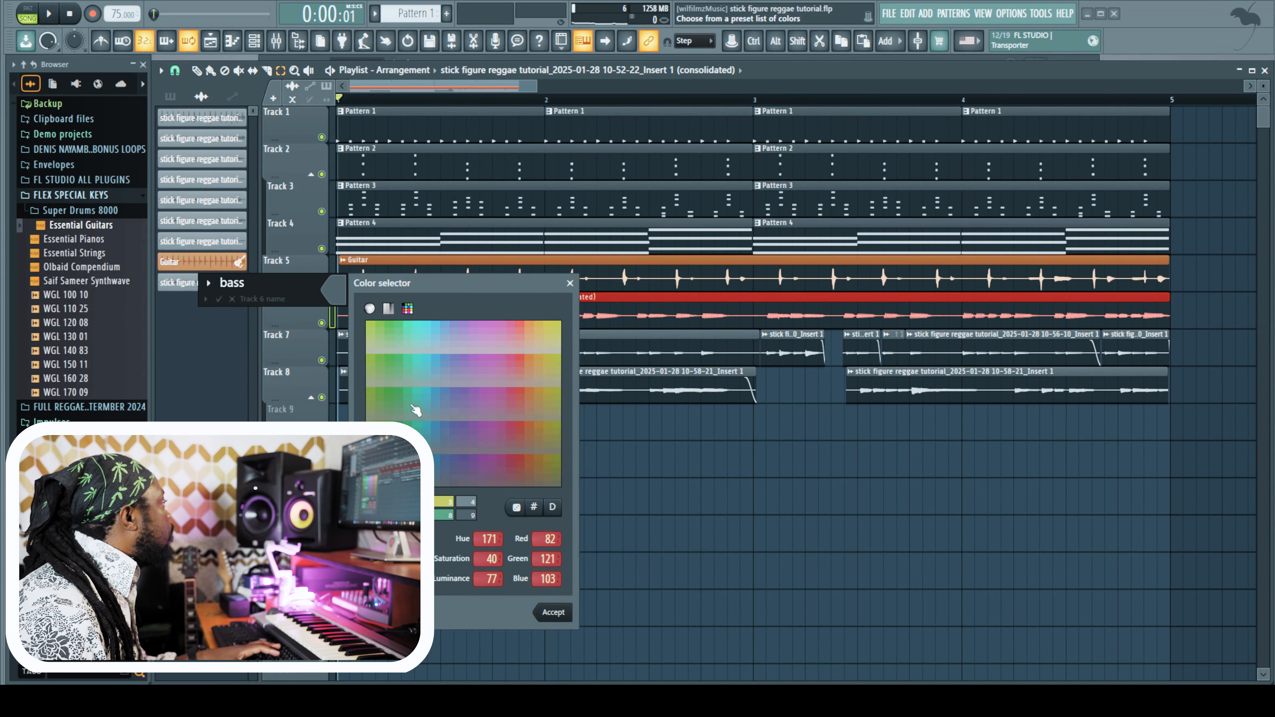
{"action": "left_click", "coordinate": [559, 613]}
{"action": "key", "text": "Return"}
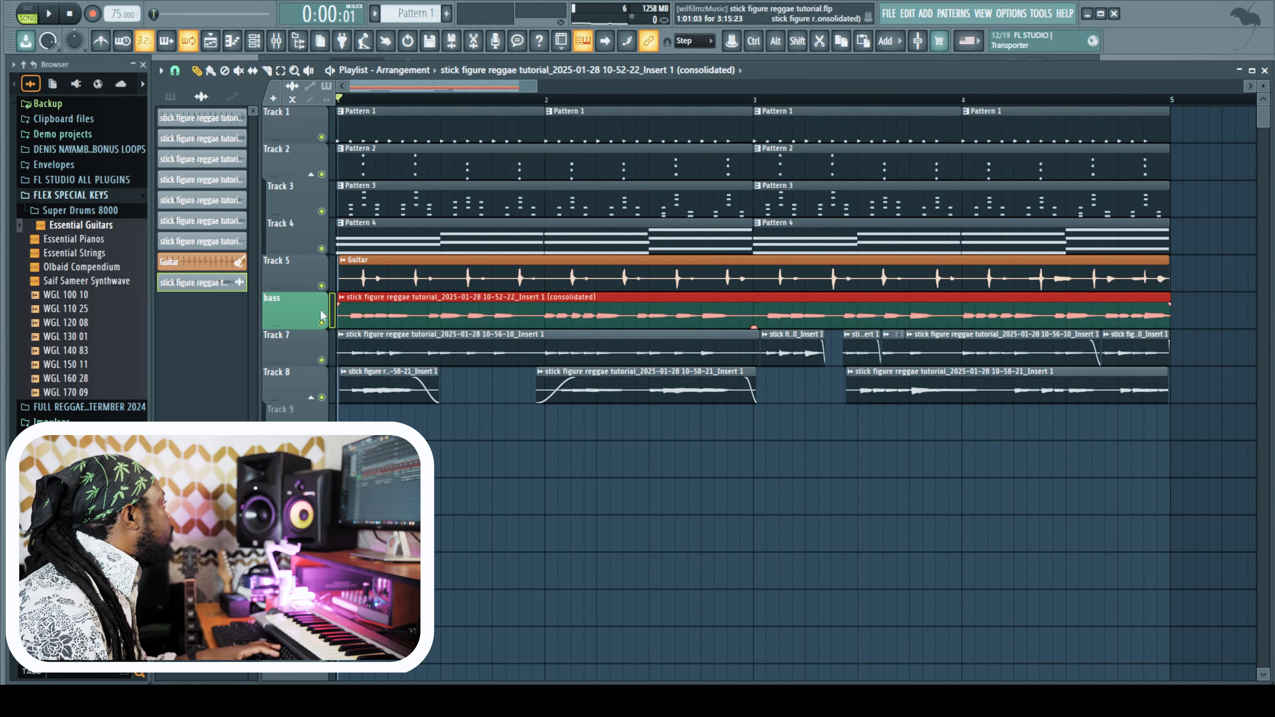
Rename the consolidated audio clip on the bass track as bass
{"action": "right_click", "coordinate": [196, 282]}
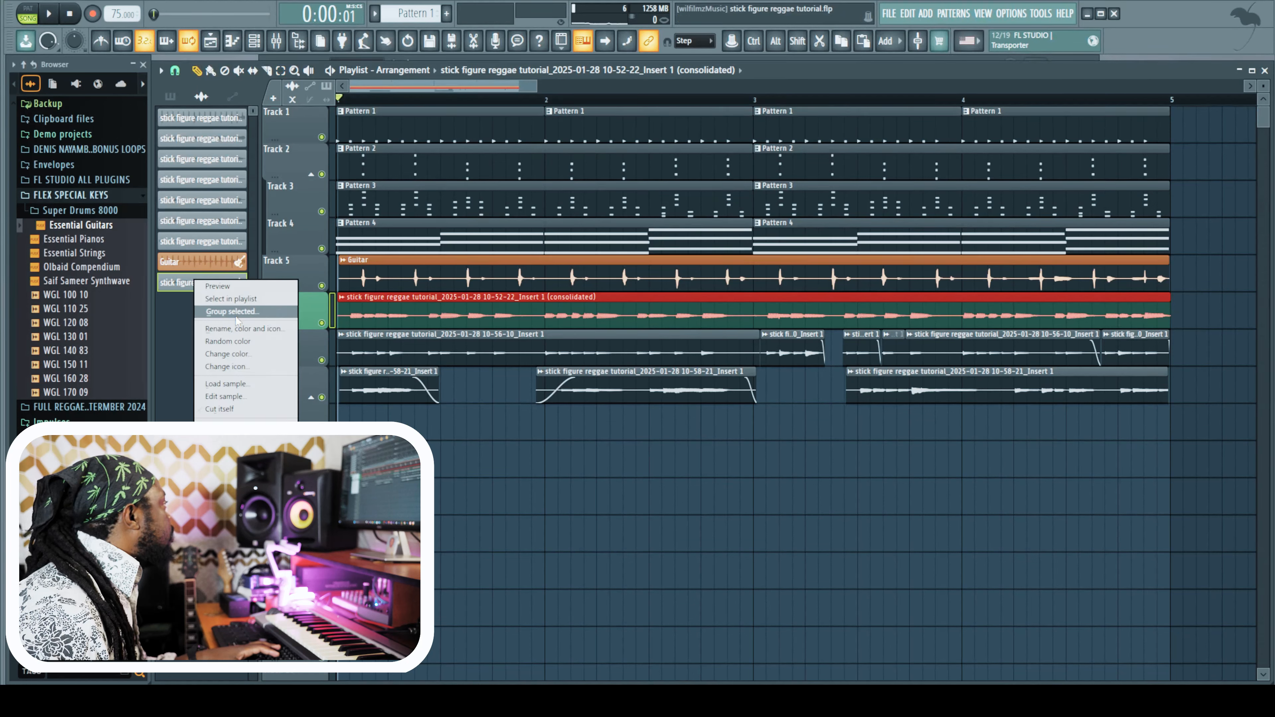
{"action": "left_click", "coordinate": [240, 328]}
{"action": "type", "text": "b"}
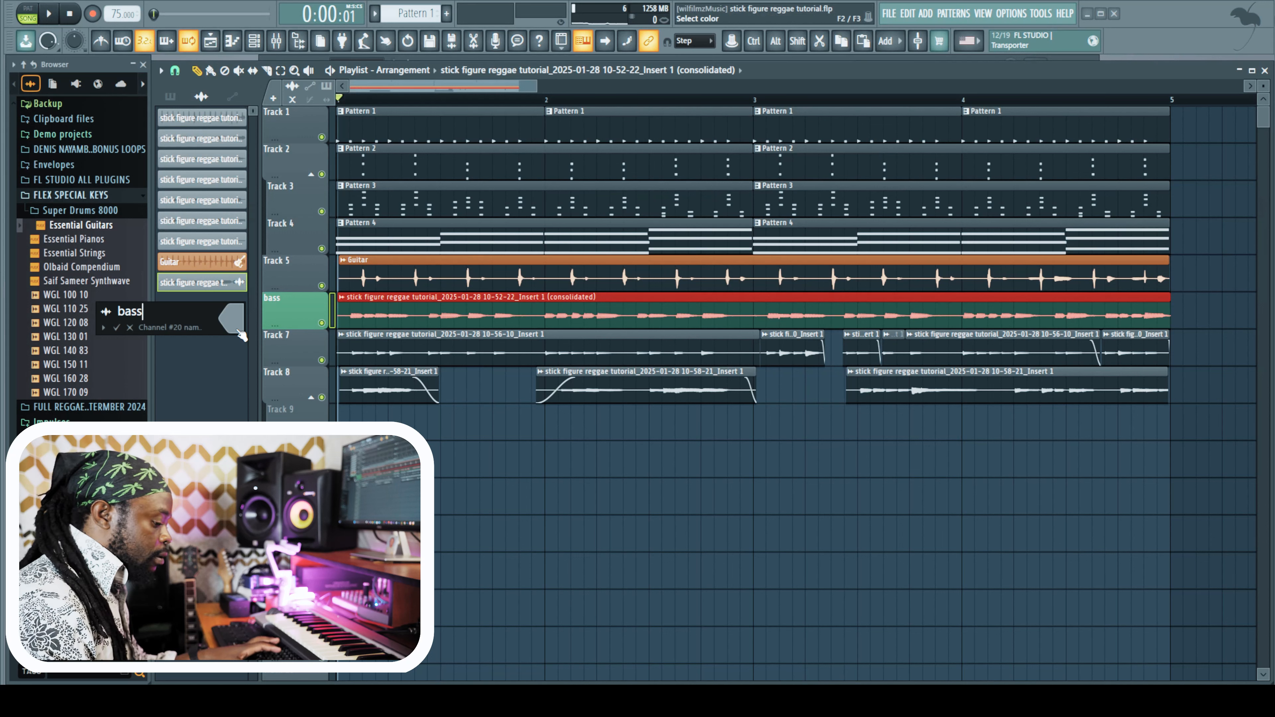
{"action": "type", "text": "ass"}
{"action": "key", "text": "Return"}
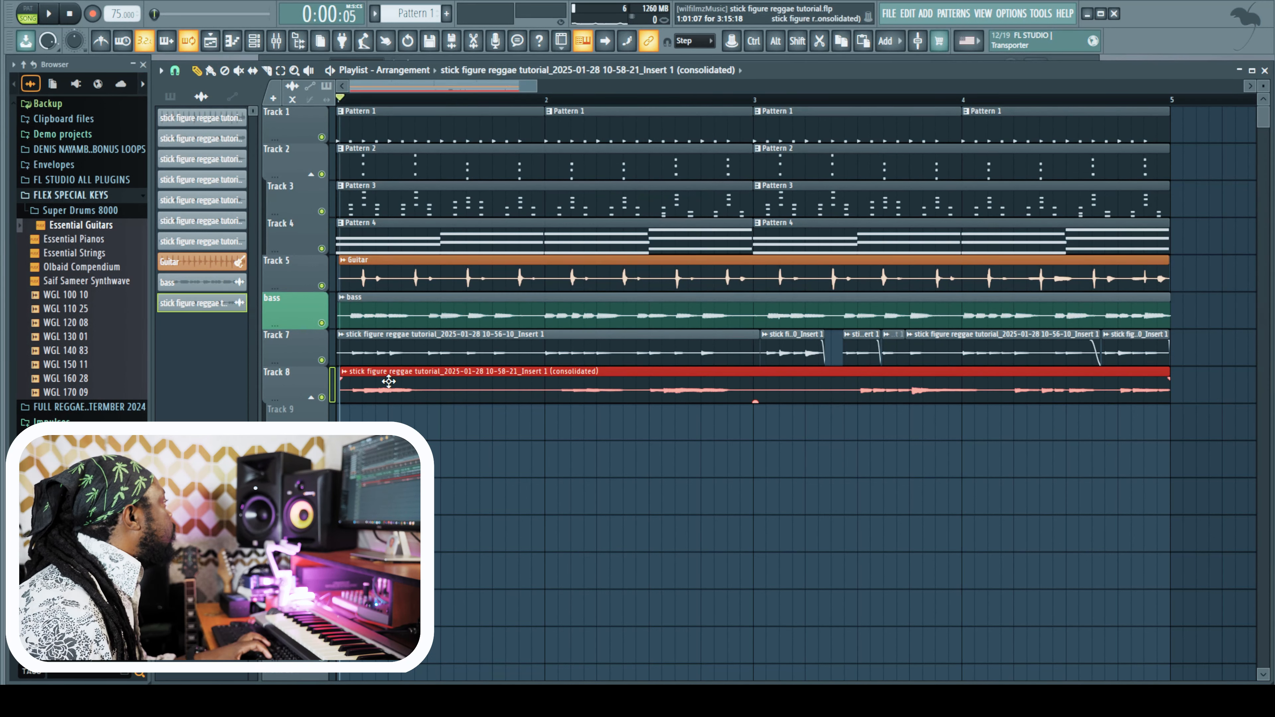
Rename the consolidated Track 8 clip as lead, color it yellow, and briefly play back the arrangement
{"action": "right_click", "coordinate": [209, 309]}
{"action": "left_click", "coordinate": [258, 357]}
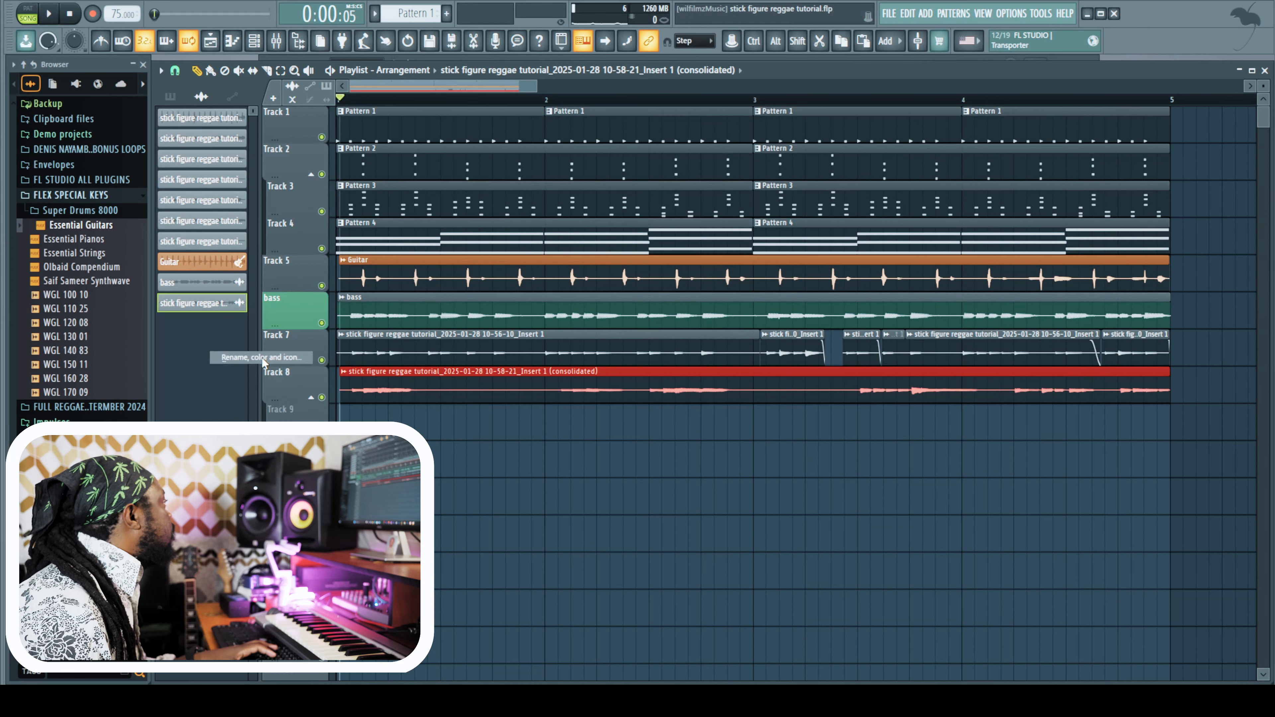
{"action": "key", "text": "BackSpace"}
{"action": "type", "text": "lead"}
{"action": "left_click", "coordinate": [260, 362]}
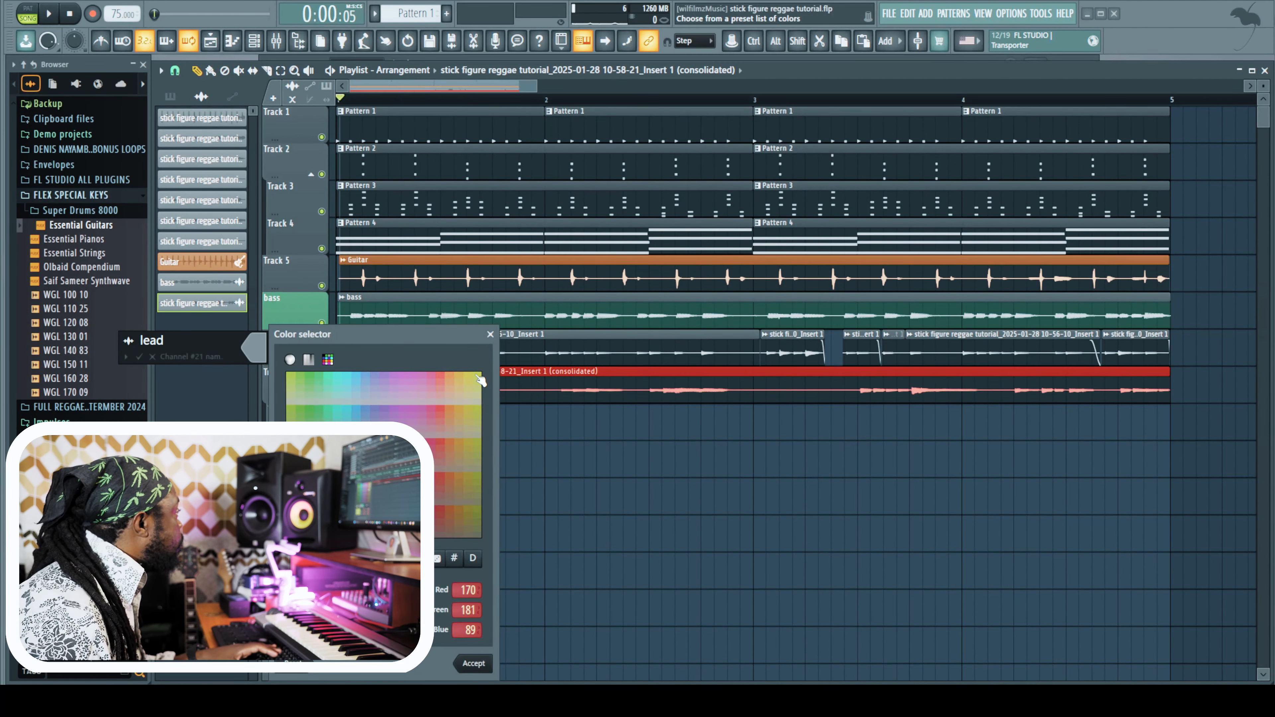
{"action": "left_click", "coordinate": [480, 661]}
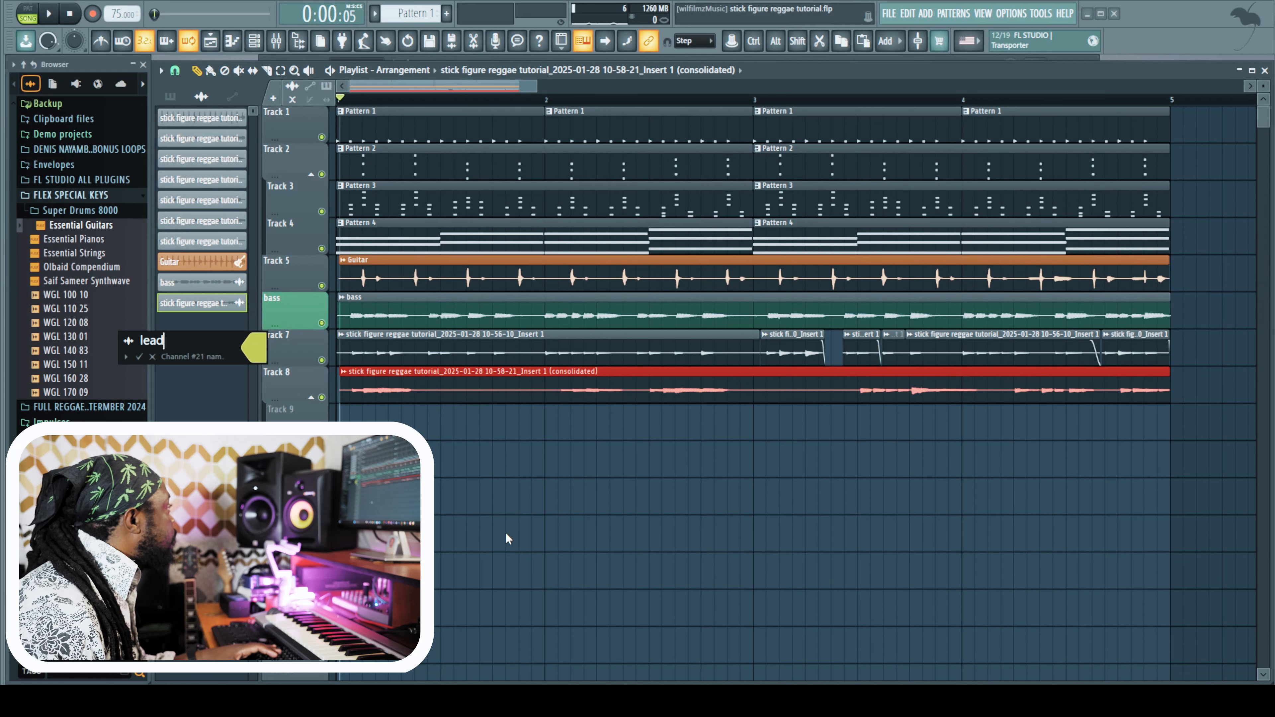
{"action": "key", "text": "Return"}
{"action": "key", "text": "space"}
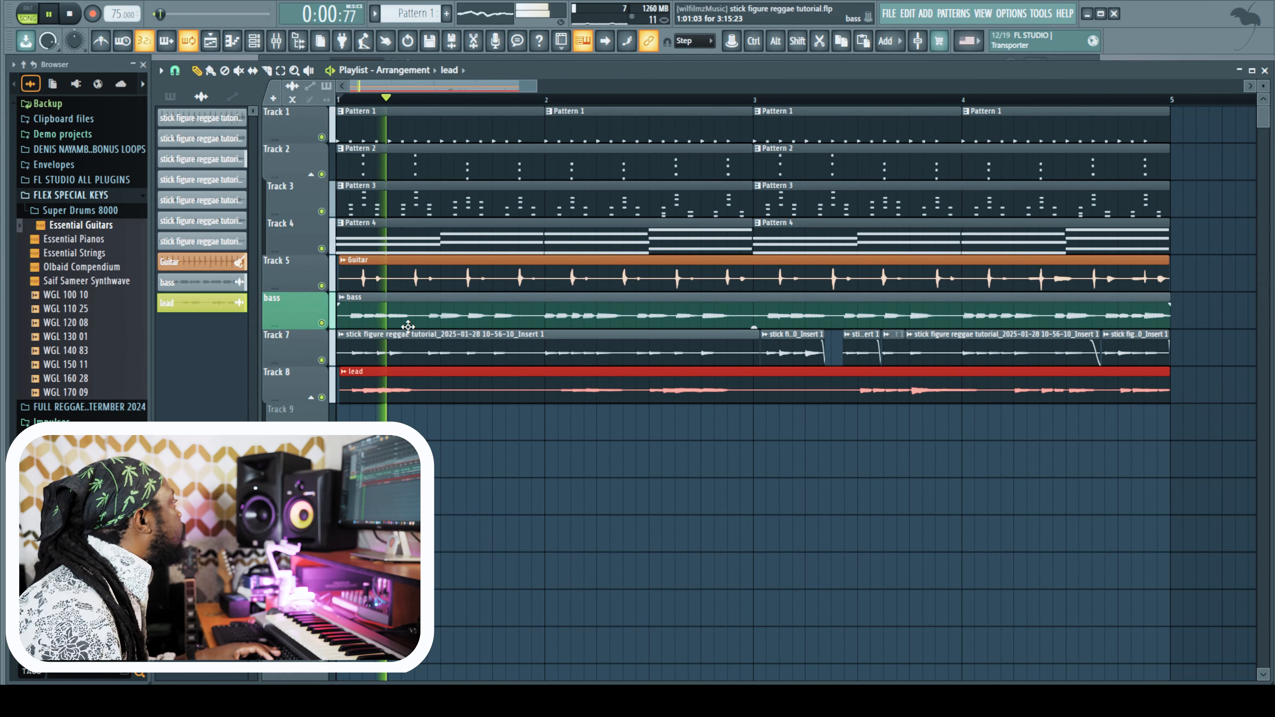
{"action": "key", "text": "space"}
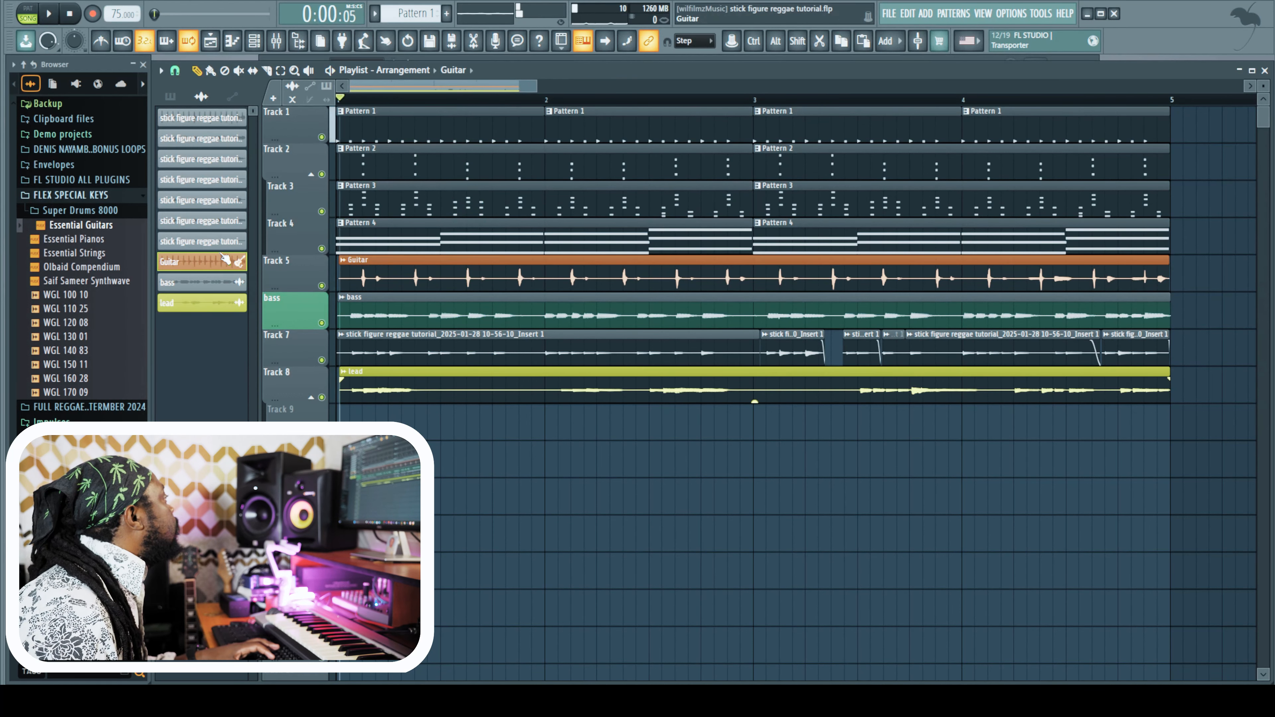
Delete the leftover raw recording clips from the audio clip list, keeping the named Guitar, bass and lead clips
{"action": "right_click", "coordinate": [220, 245]}
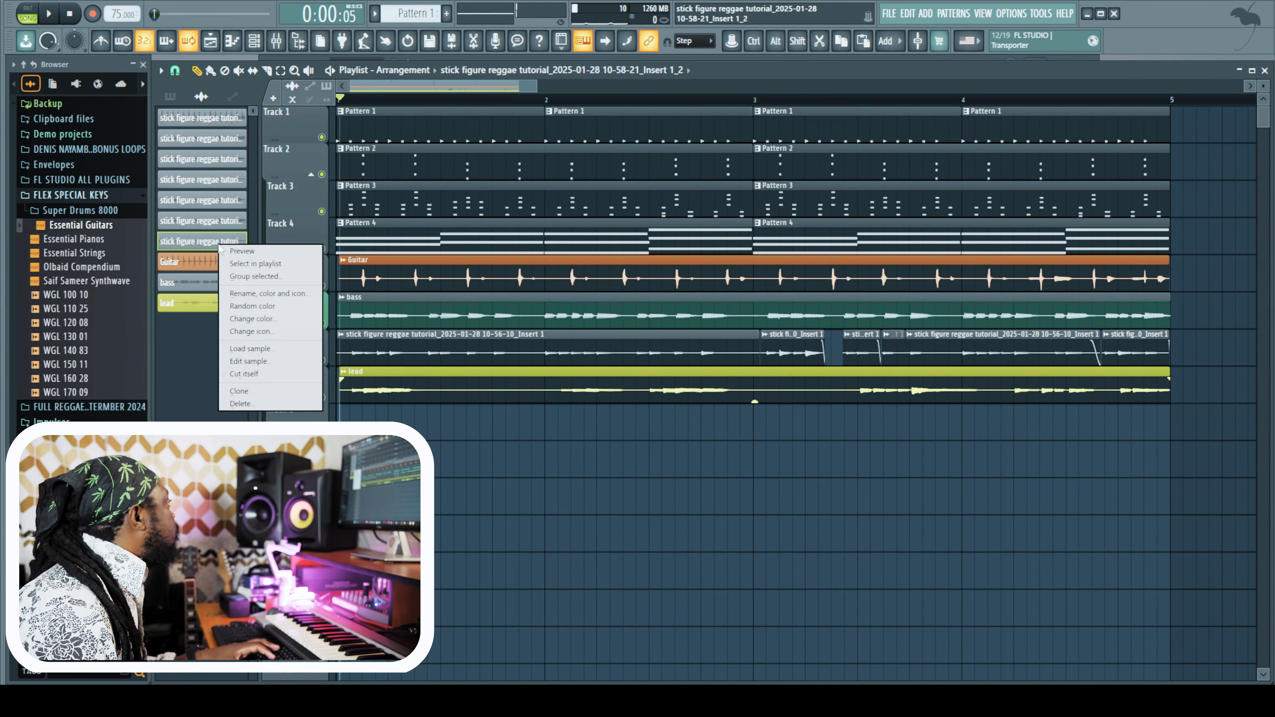
{"action": "left_click", "coordinate": [241, 404]}
{"action": "left_click", "coordinate": [682, 394]}
{"action": "right_click", "coordinate": [223, 233]}
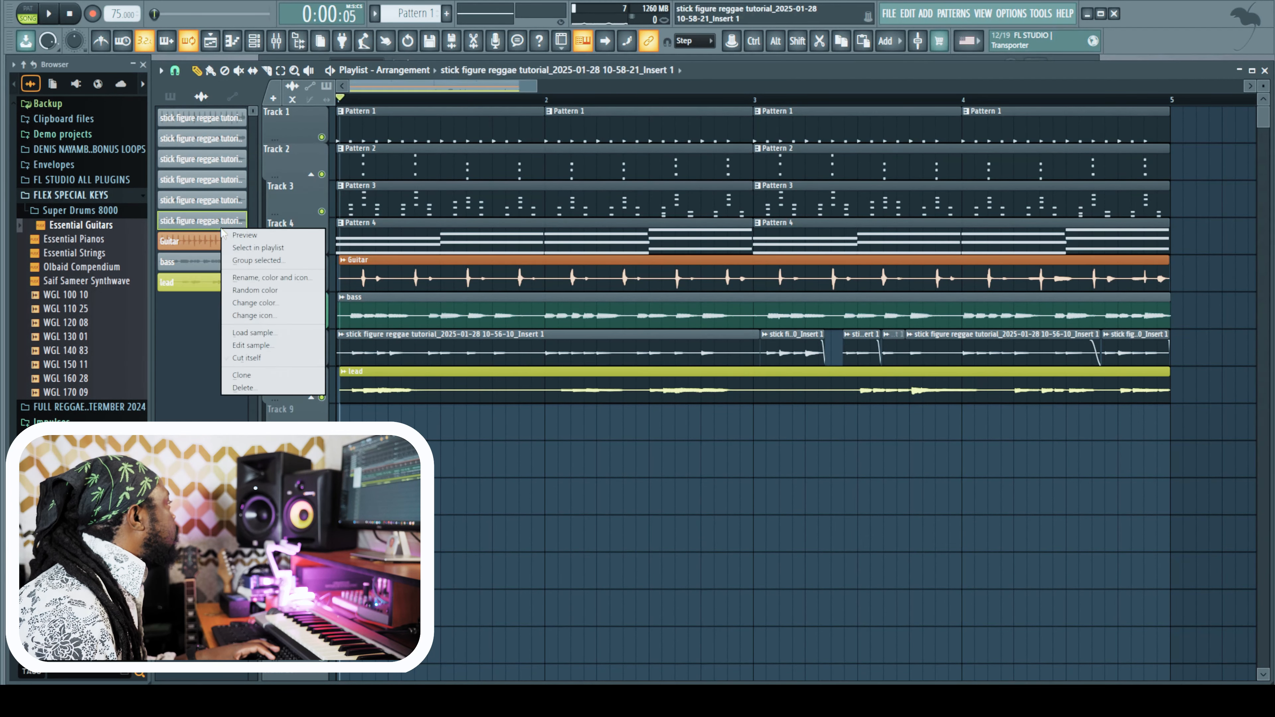
{"action": "left_click", "coordinate": [243, 388]}
{"action": "left_click", "coordinate": [682, 393]}
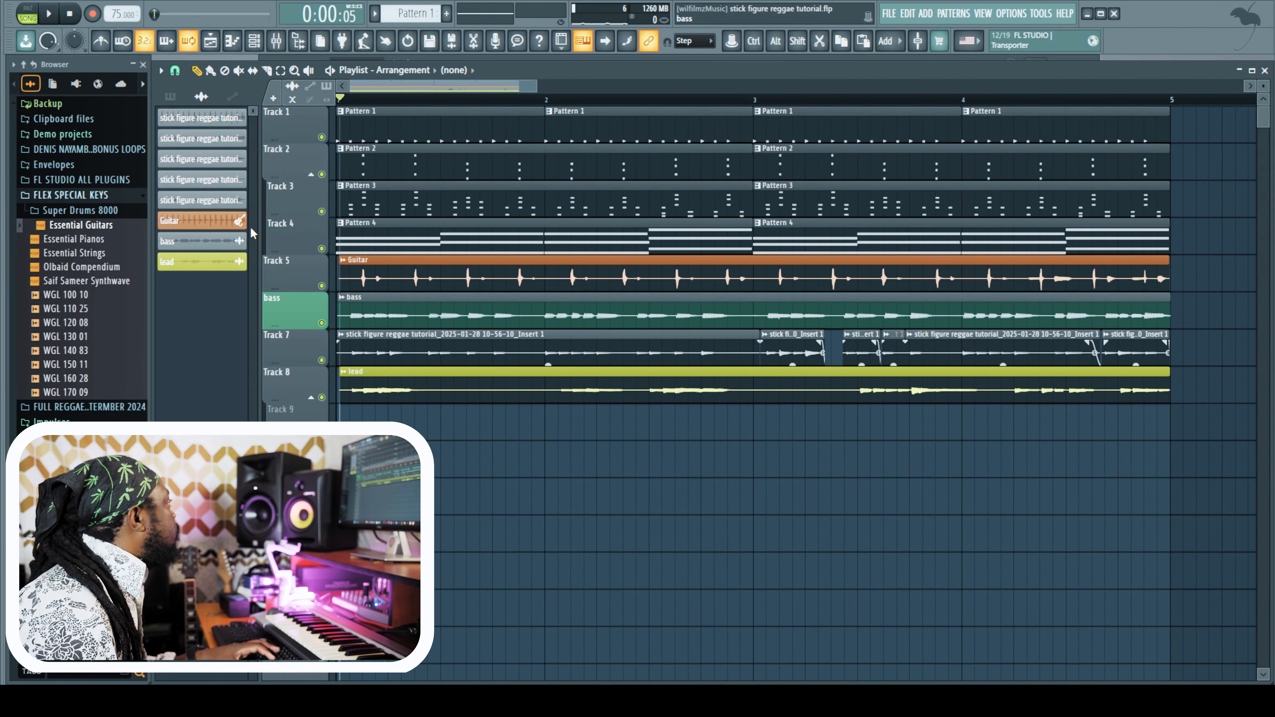
{"action": "right_click", "coordinate": [221, 211]}
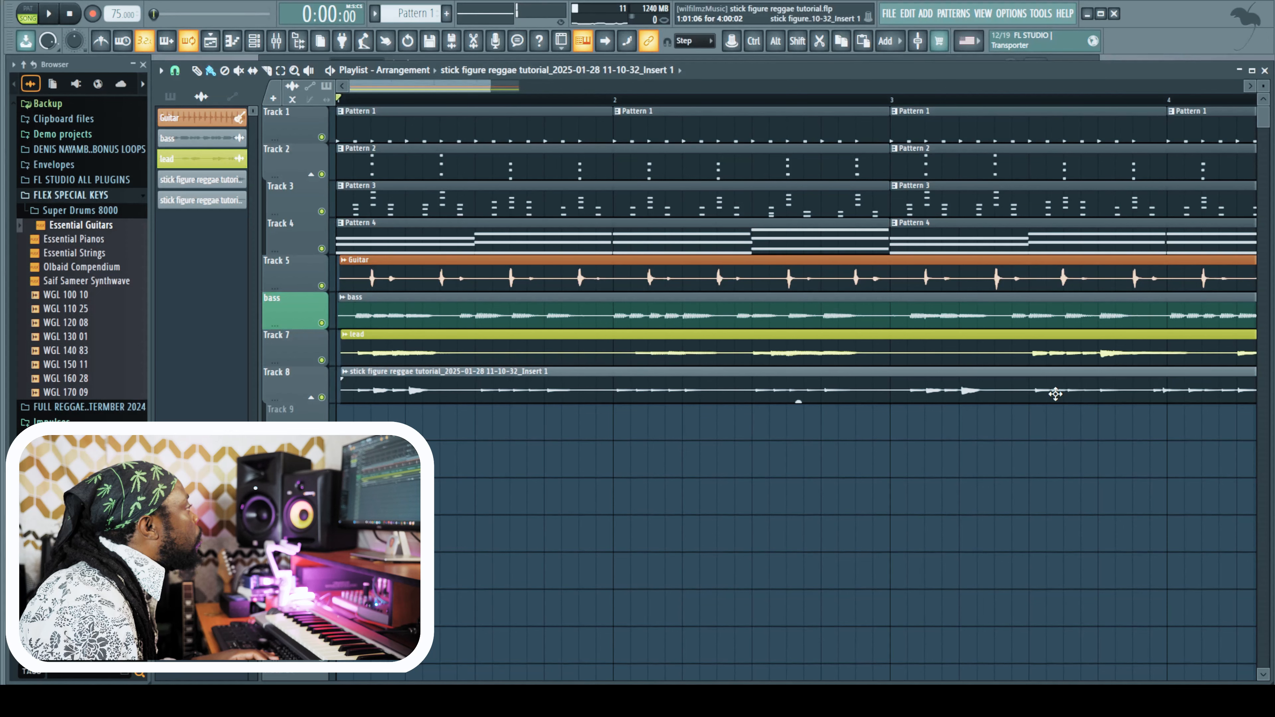
Play back the arrangement and review the raw Track 8 recording against the other parts, especially around bar 3
{"action": "key", "text": "space"}
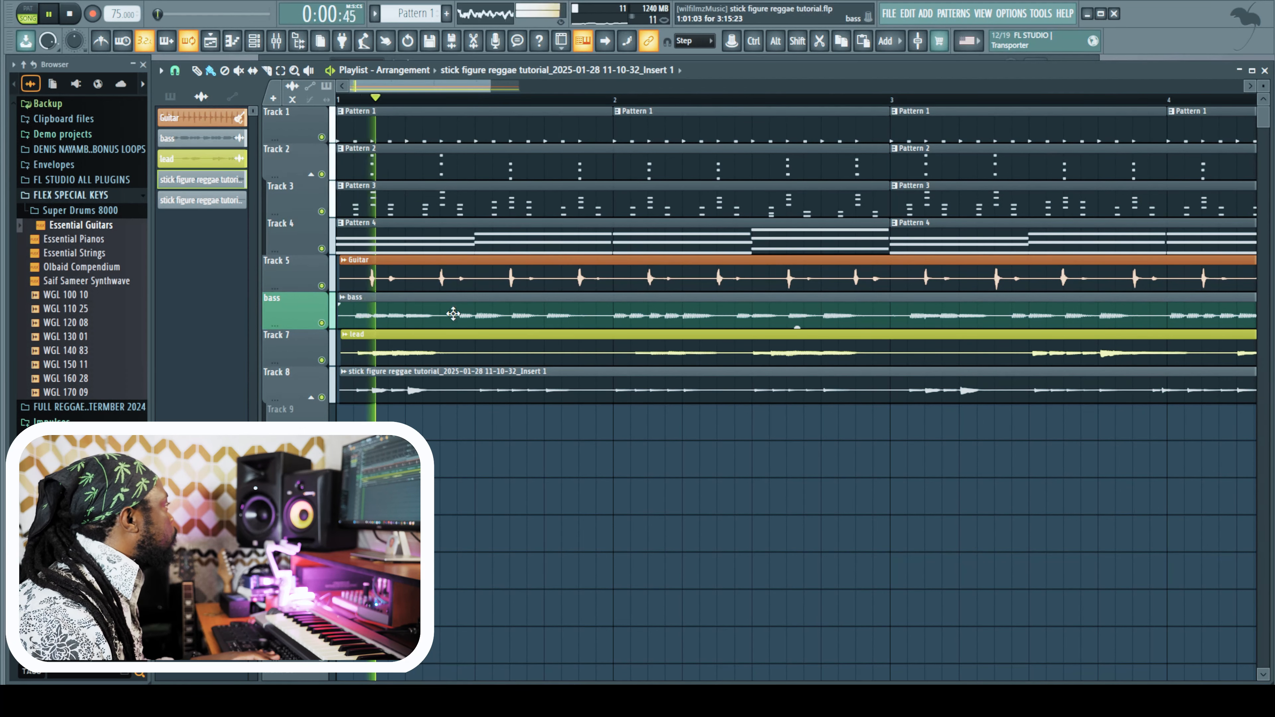
{"action": "left_click_drag", "start_coordinate": [461, 86], "coordinate": [547, 86]}
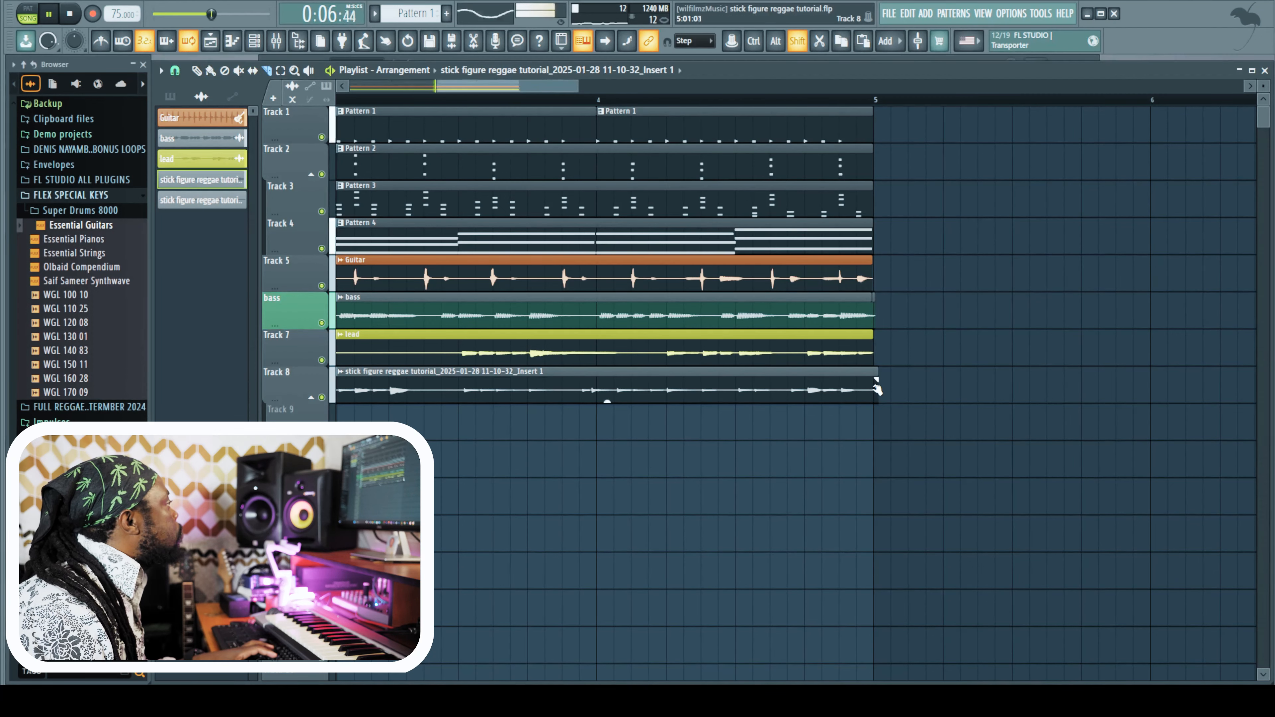
{"action": "left_click", "coordinate": [268, 71]}
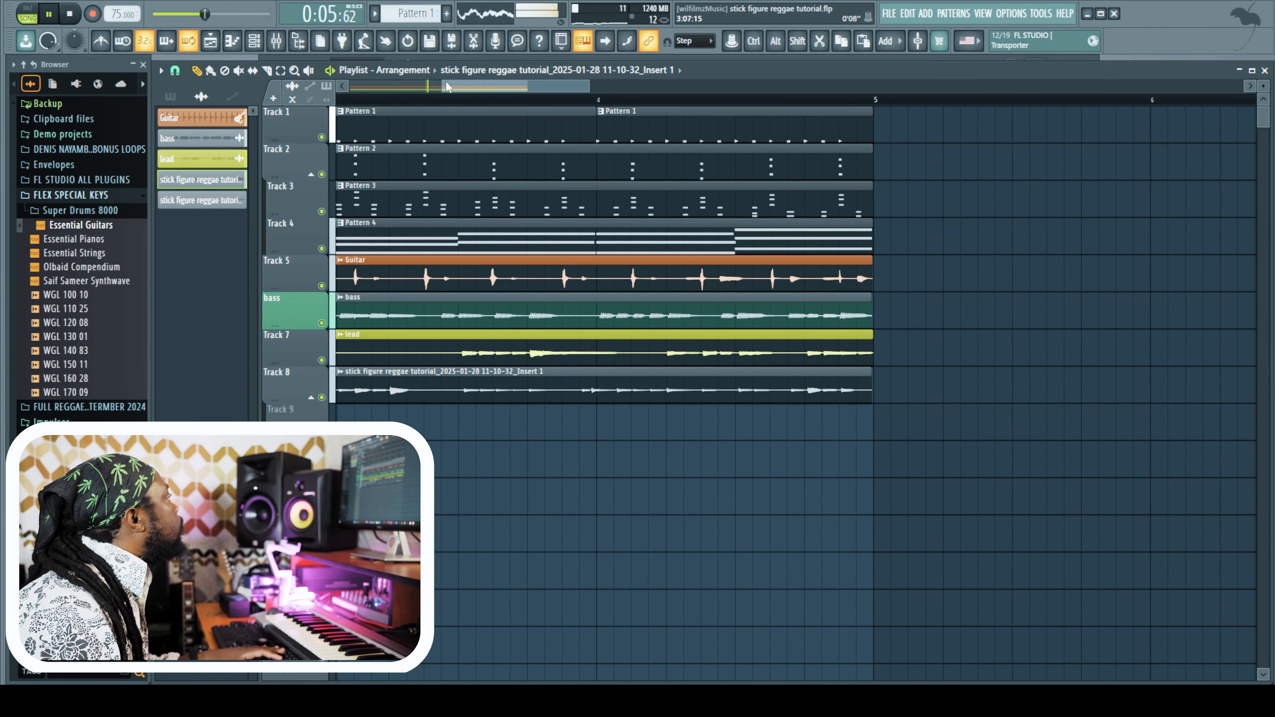
{"action": "left_click_drag", "start_coordinate": [447, 87], "coordinate": [351, 88]}
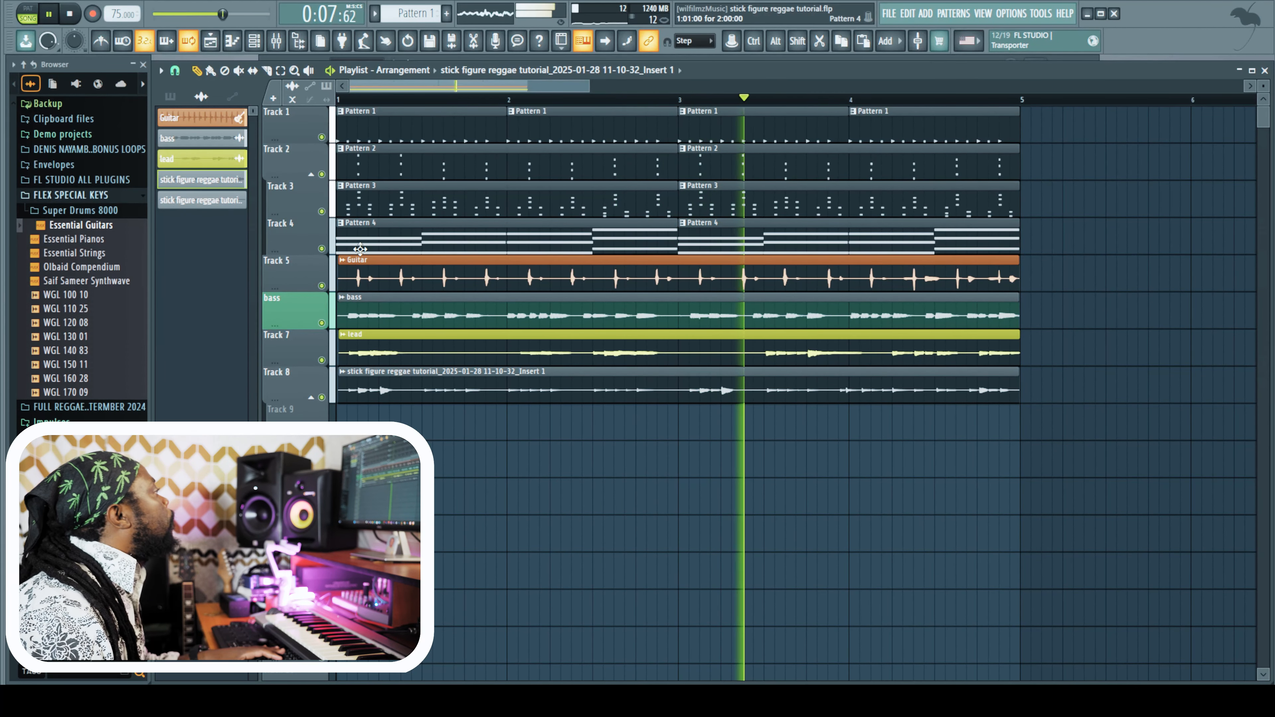
{"action": "left_click", "coordinate": [722, 99]}
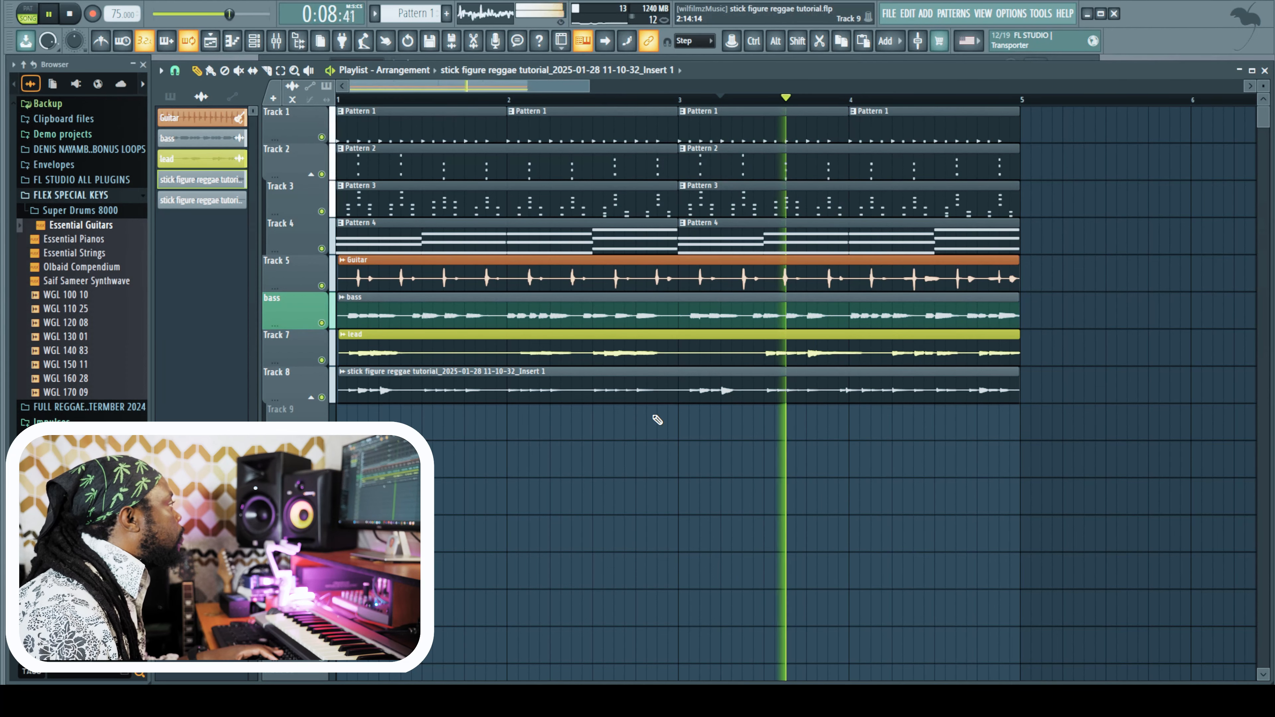
{"action": "key", "text": "space"}
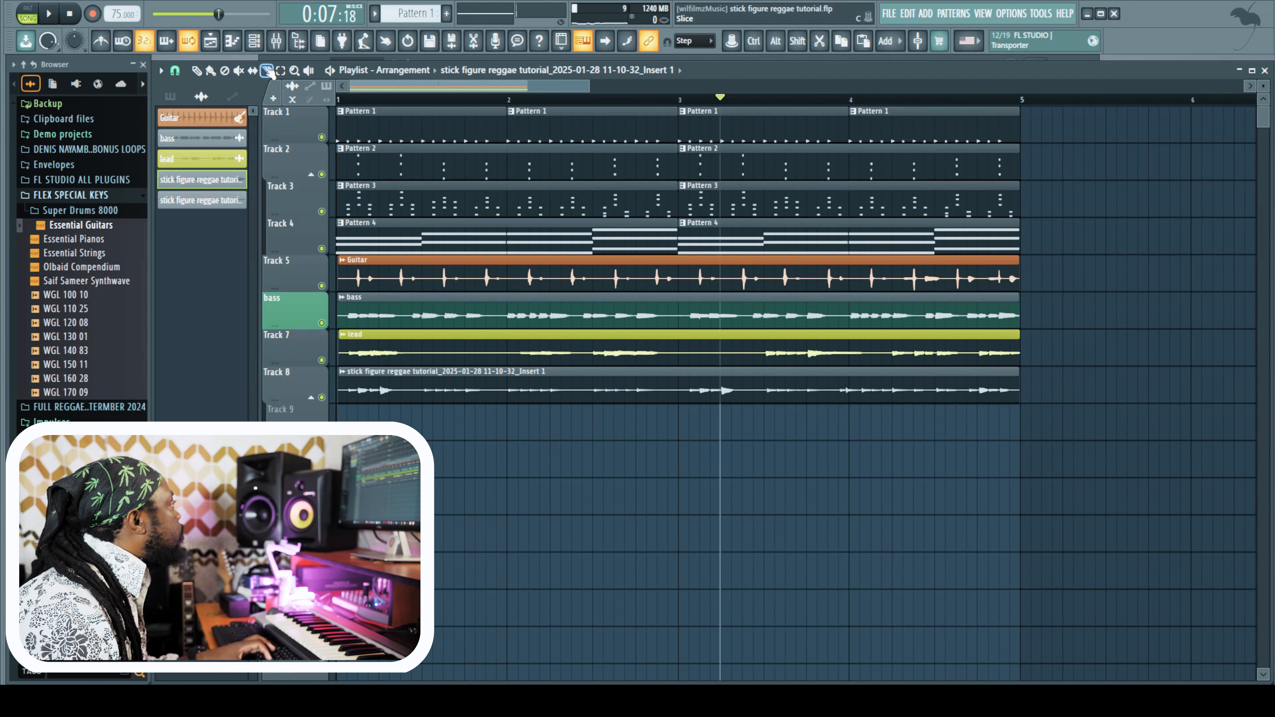
Slice the raw Track 8 recording shortly before bar 4 and play back the last bars of the arrangement
{"action": "left_click", "coordinate": [831, 391], "text": "shift"}
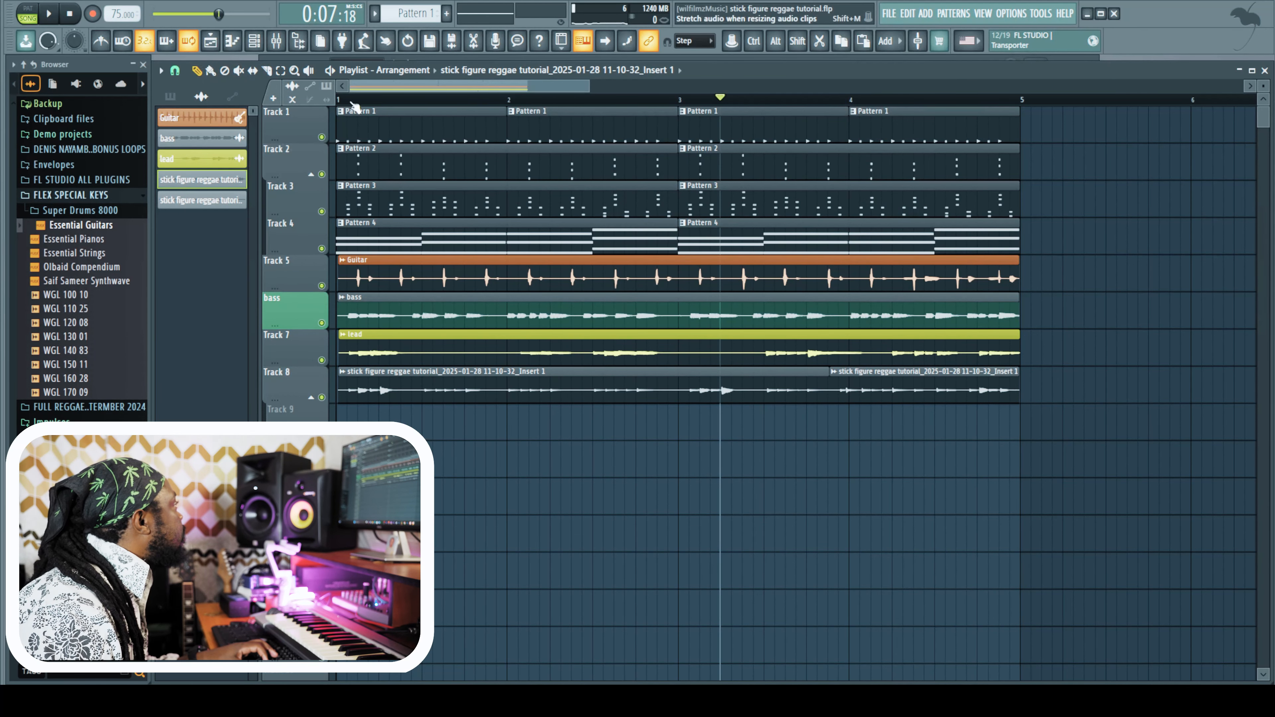
{"action": "left_click_drag", "start_coordinate": [357, 88], "coordinate": [426, 88]}
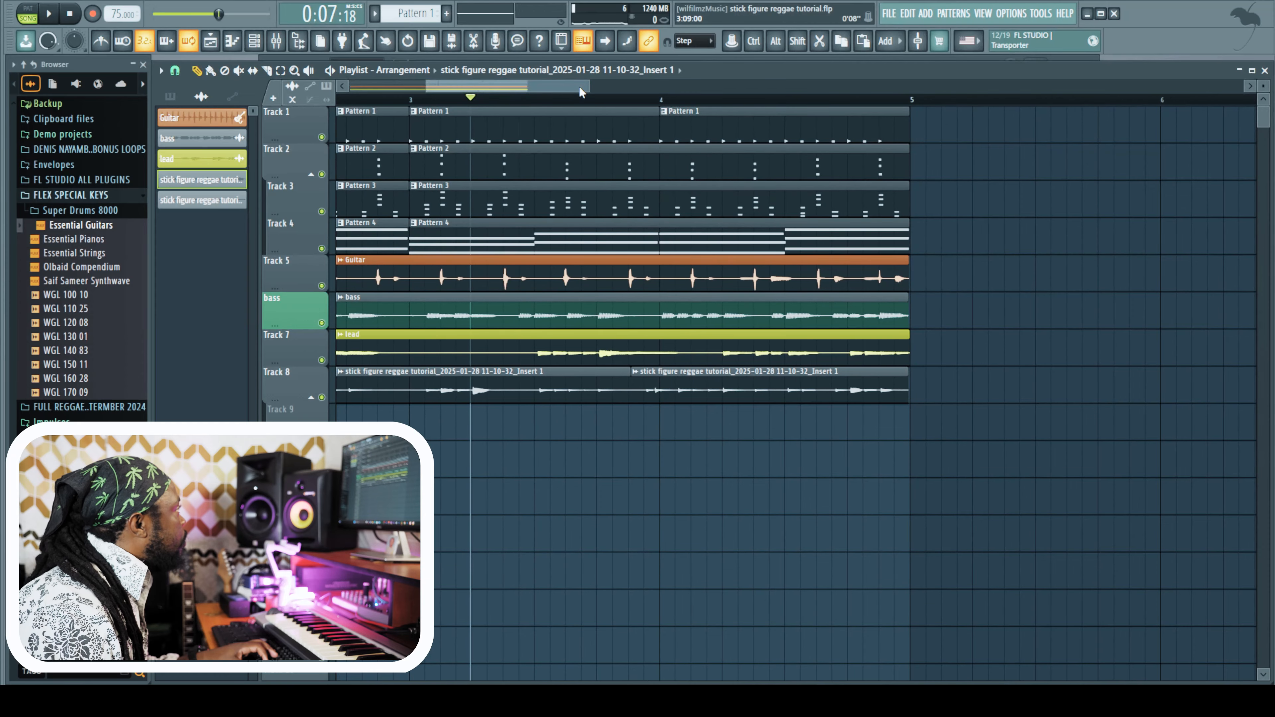
{"action": "left_click_drag", "start_coordinate": [581, 86], "coordinate": [537, 89]}
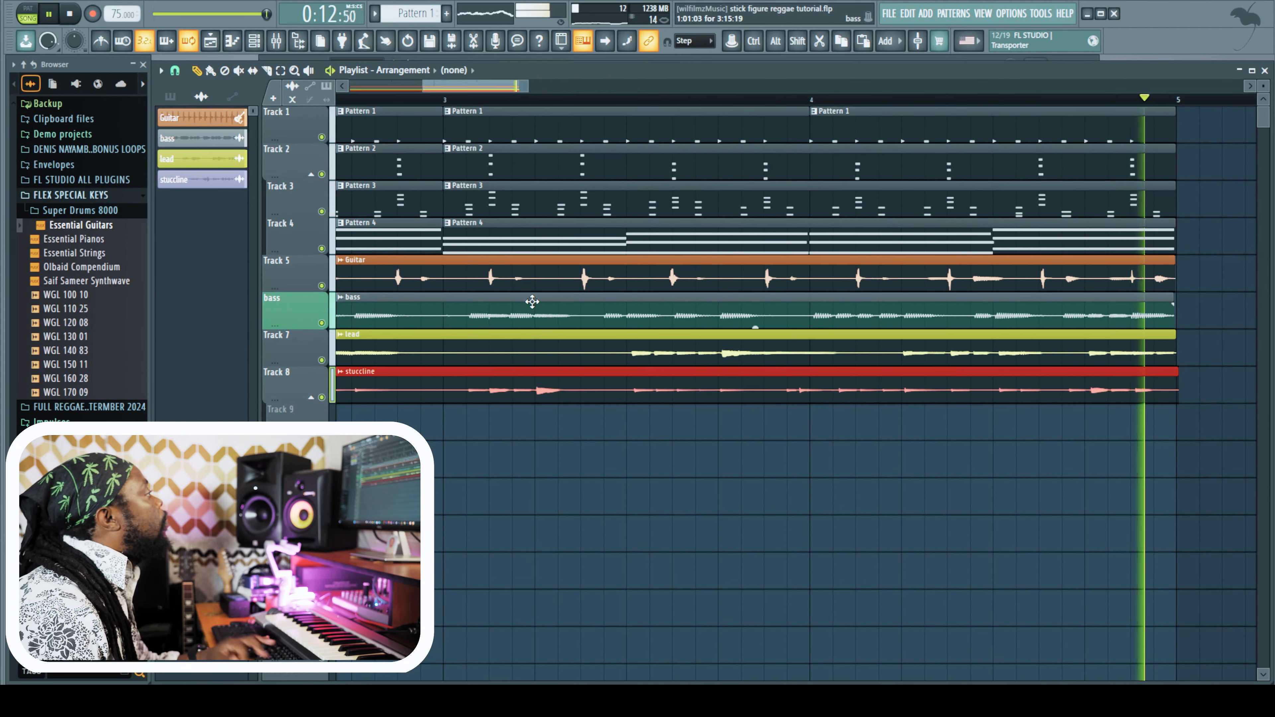
{"action": "key", "text": "space"}
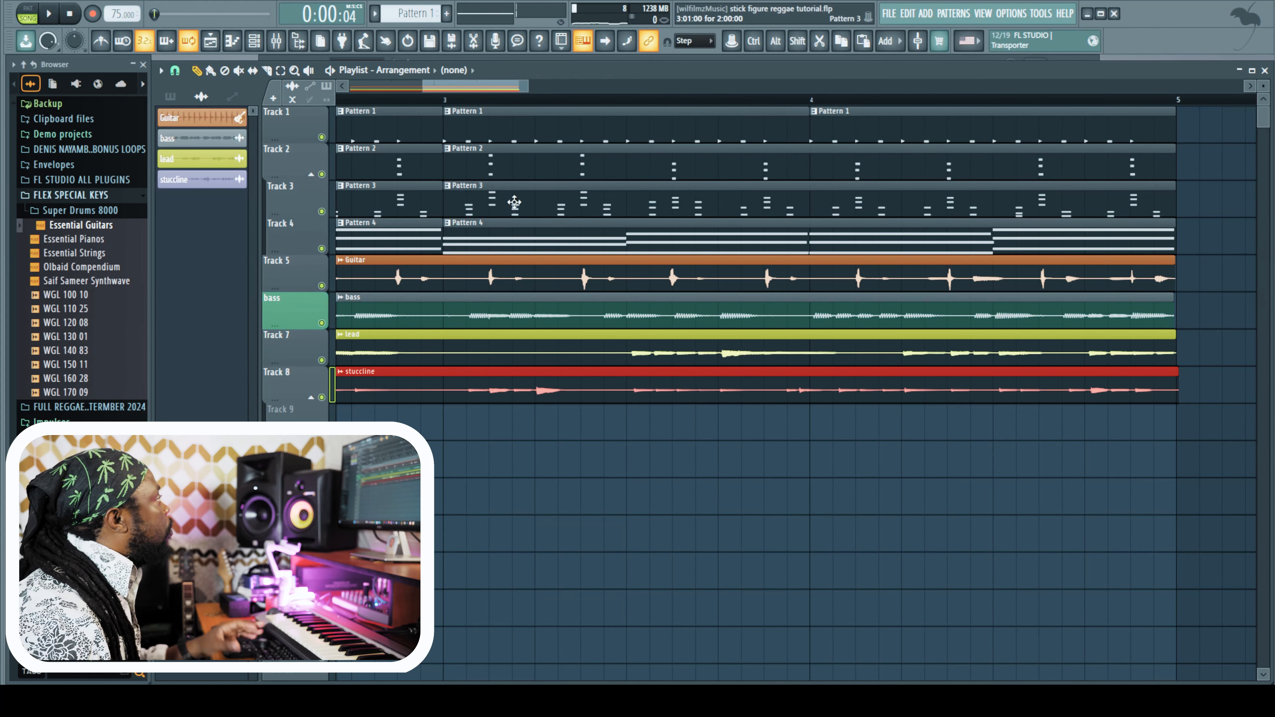
Keep Voicemeeter Virtual ASIO as the audio device and set the mixer's Insert 1 input to (none)
{"action": "left_click_drag", "start_coordinate": [424, 87], "coordinate": [348, 88]}
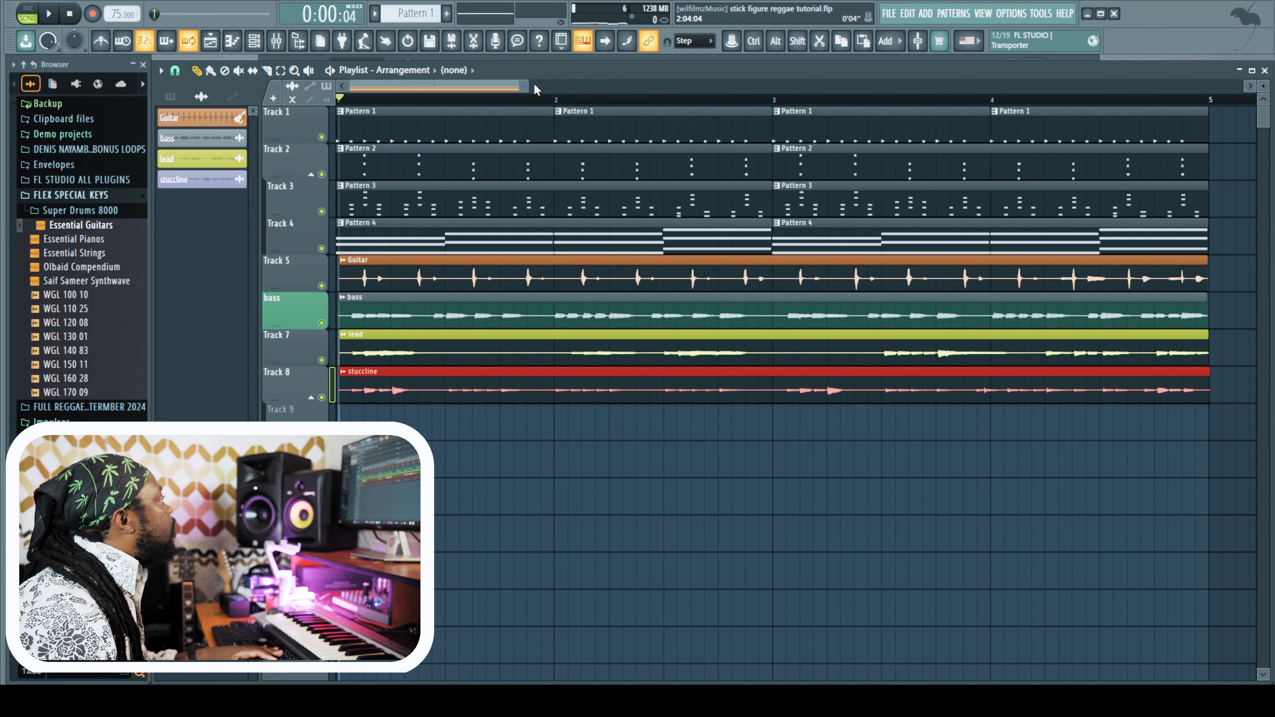
{"action": "left_click_drag", "start_coordinate": [527, 86], "coordinate": [802, 86]}
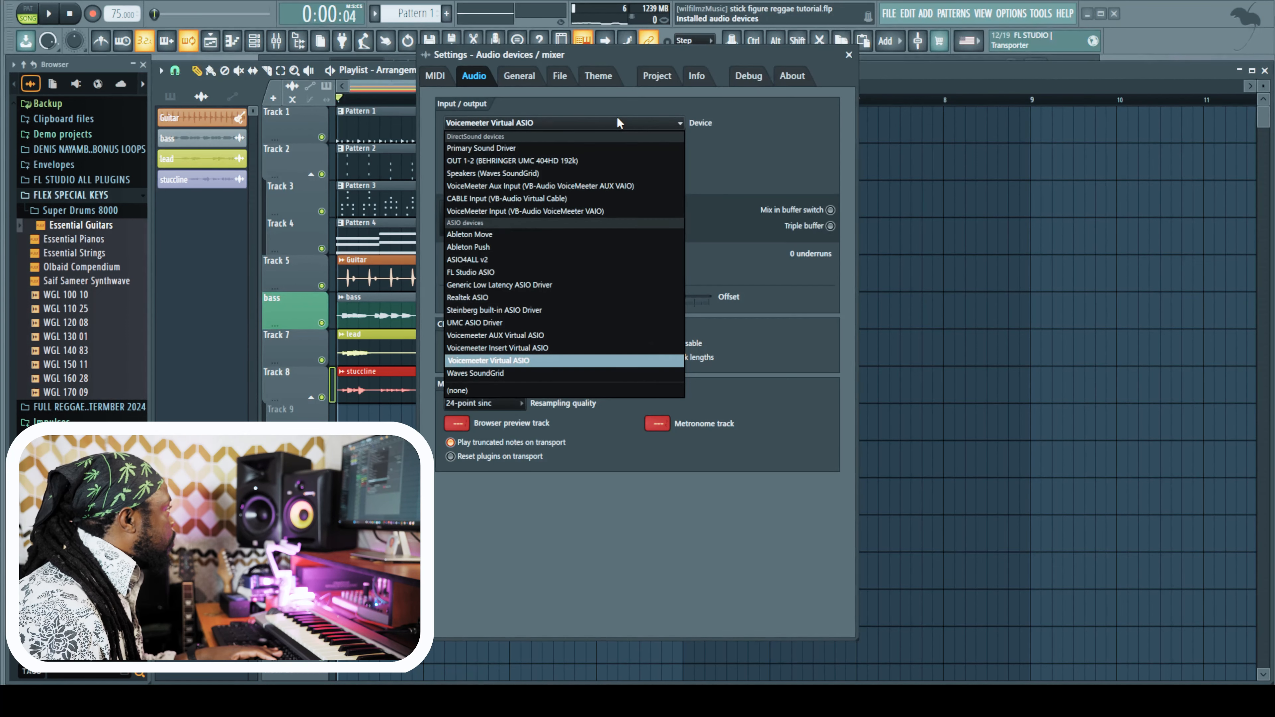
{"action": "left_click", "coordinate": [617, 119]}
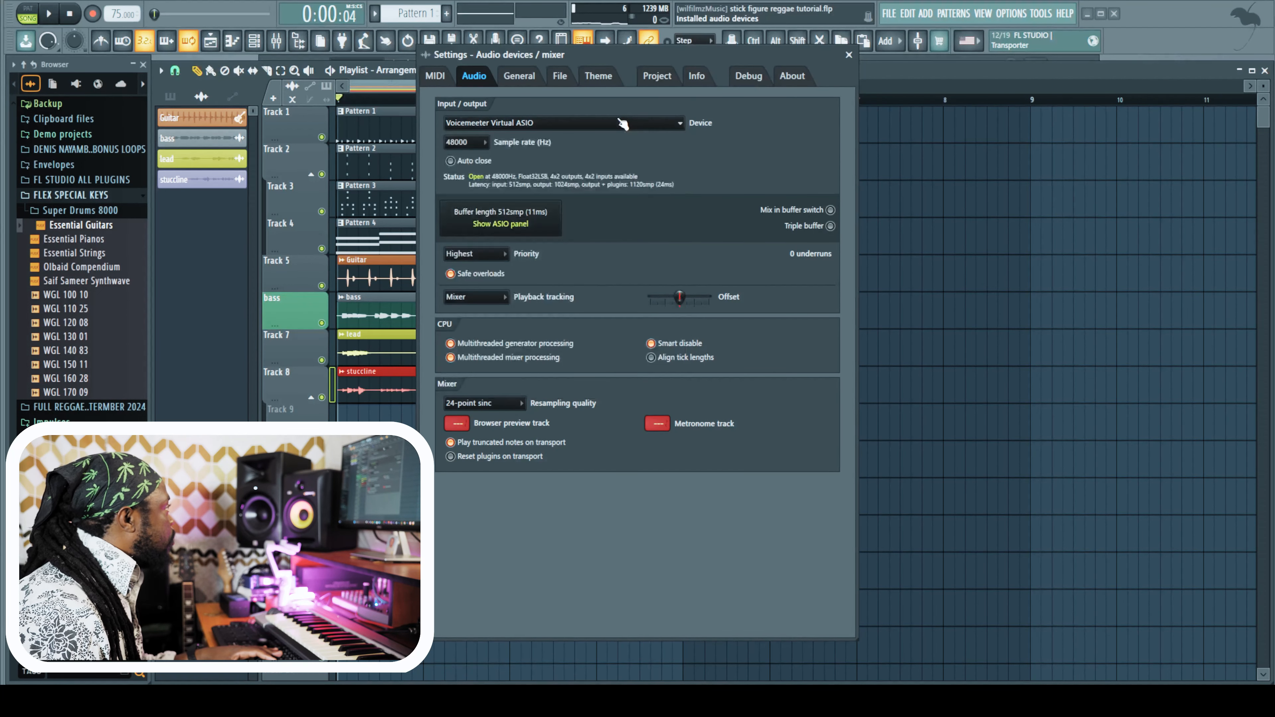
{"action": "left_click", "coordinate": [848, 56]}
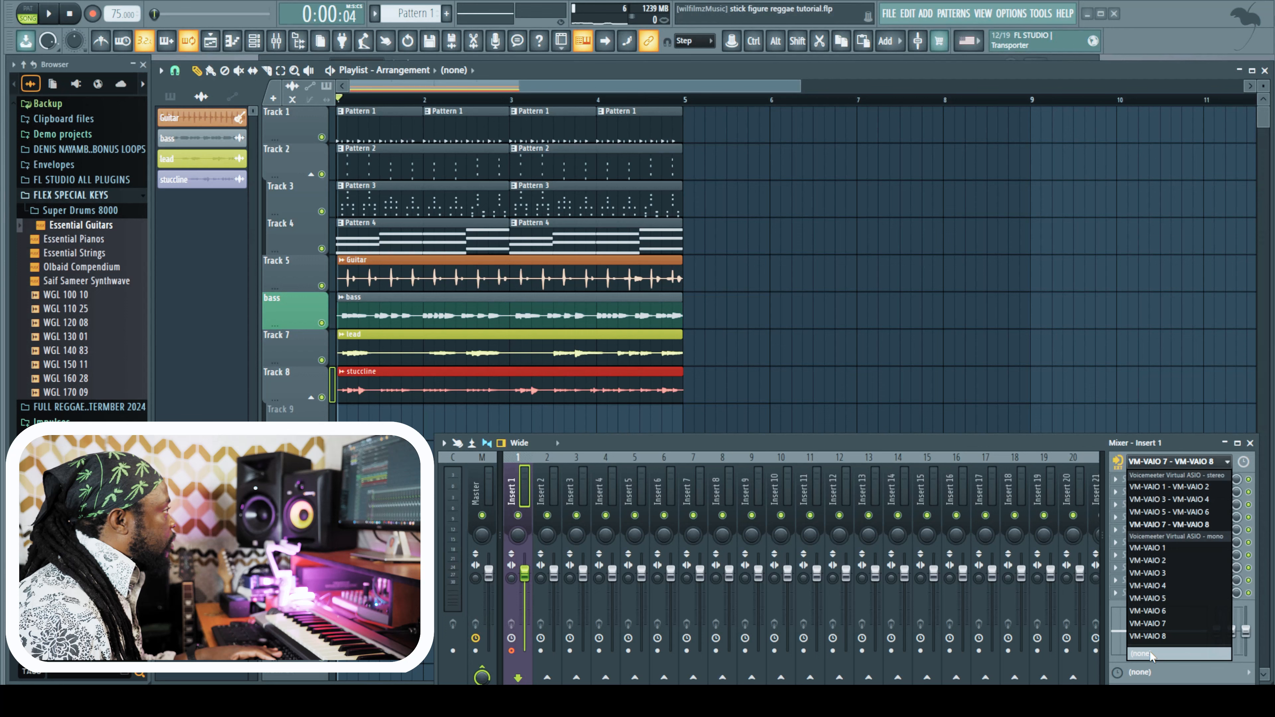
{"action": "left_click", "coordinate": [1150, 654]}
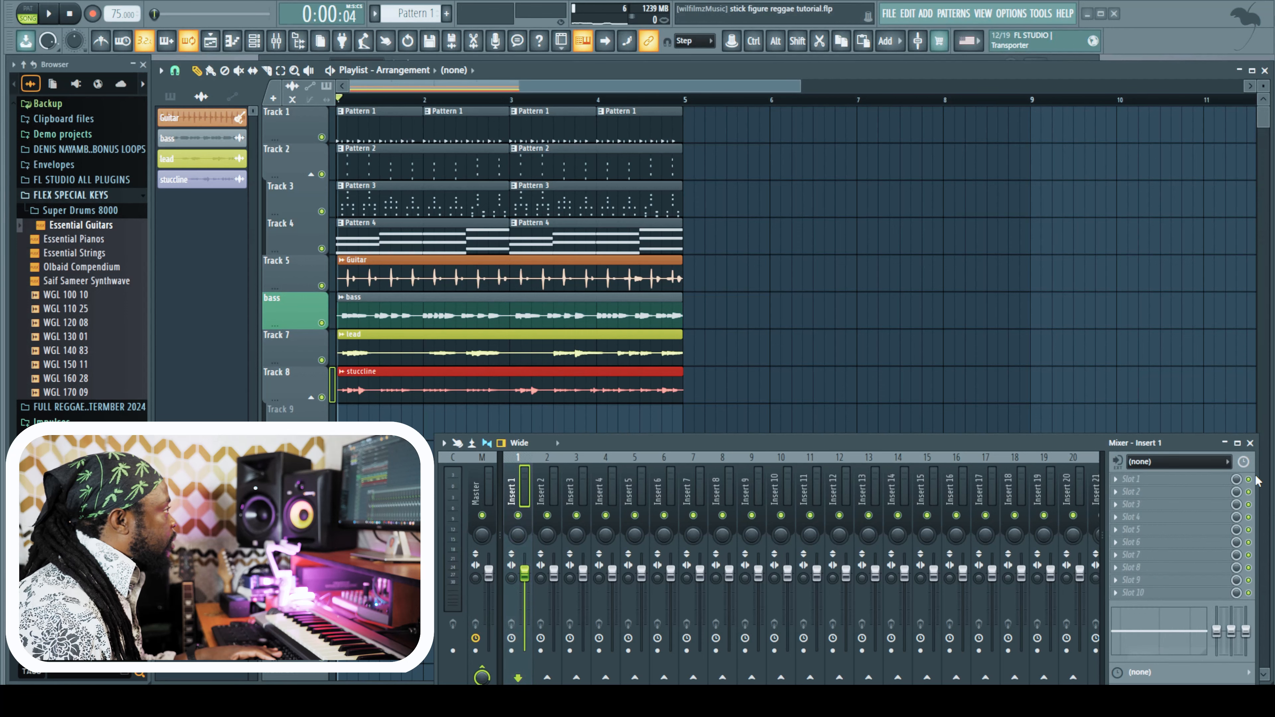
{"action": "left_click", "coordinate": [1250, 443]}
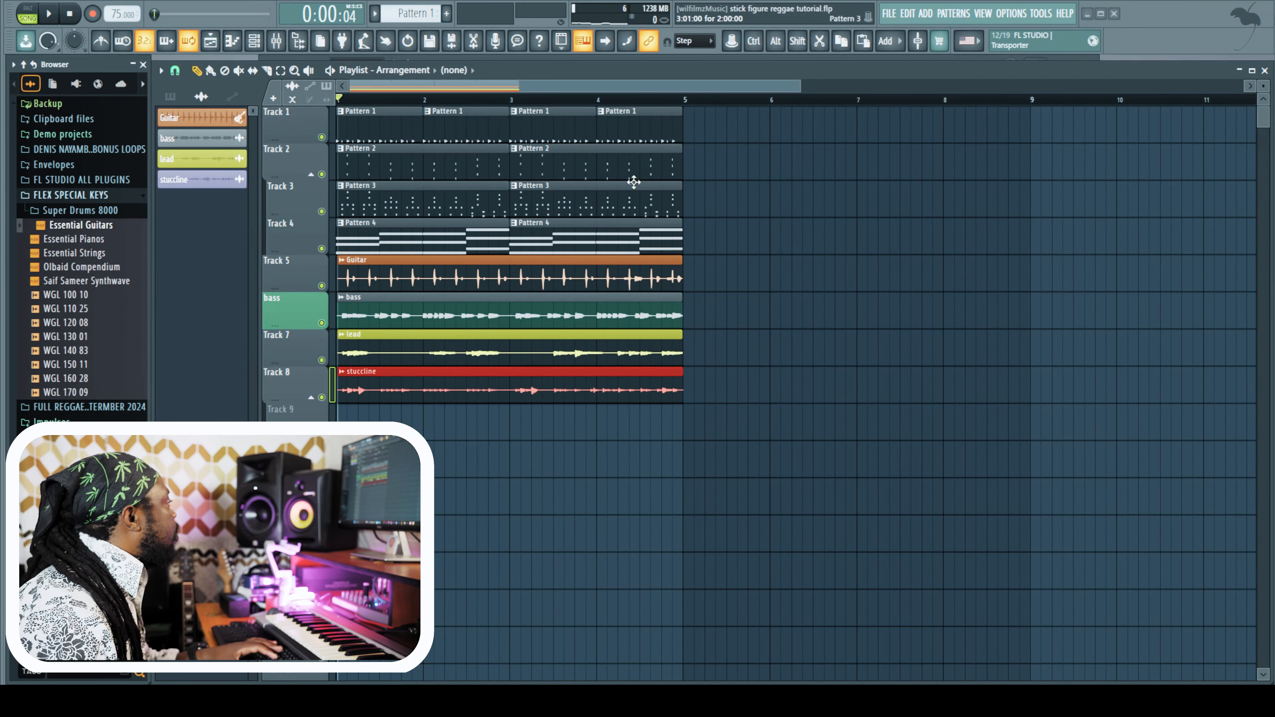
Duplicate the whole four-bar arrangement at bar 5 and delete the copied clips on Tracks 2 to 8, keeping Pattern 1
{"action": "key", "text": "ctrl+a"}
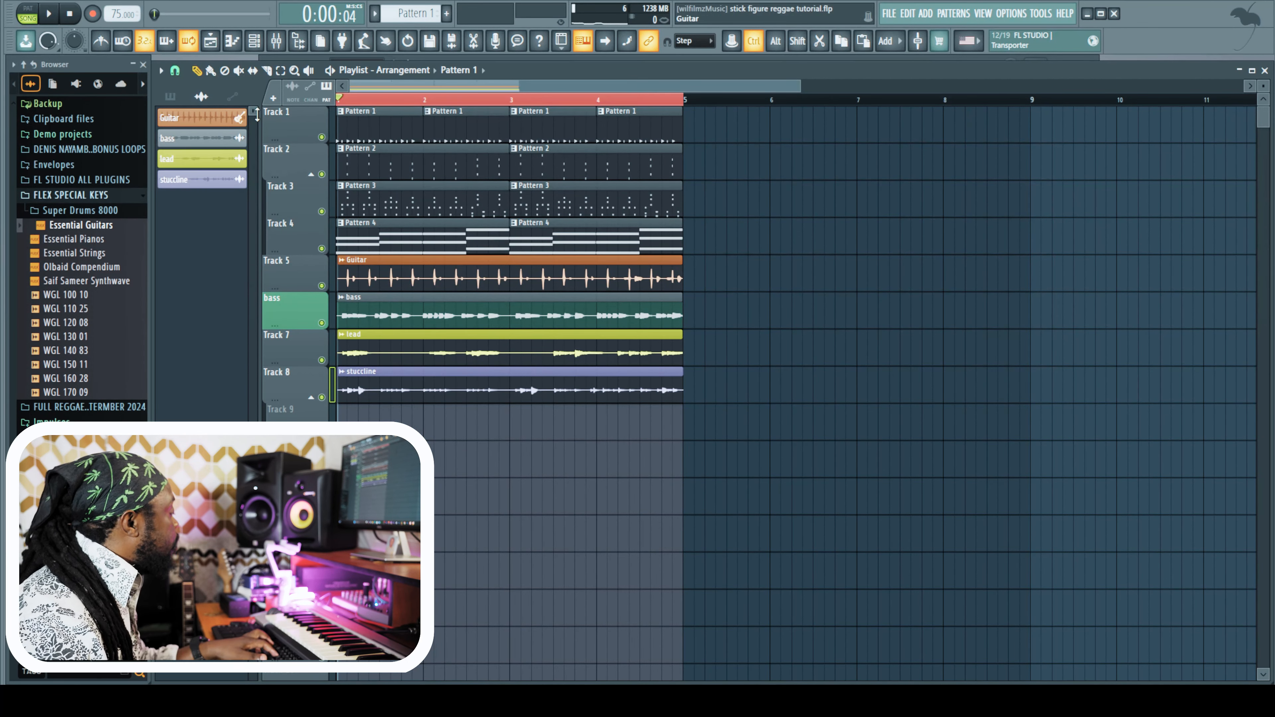
{"action": "key", "text": "ctrl+b"}
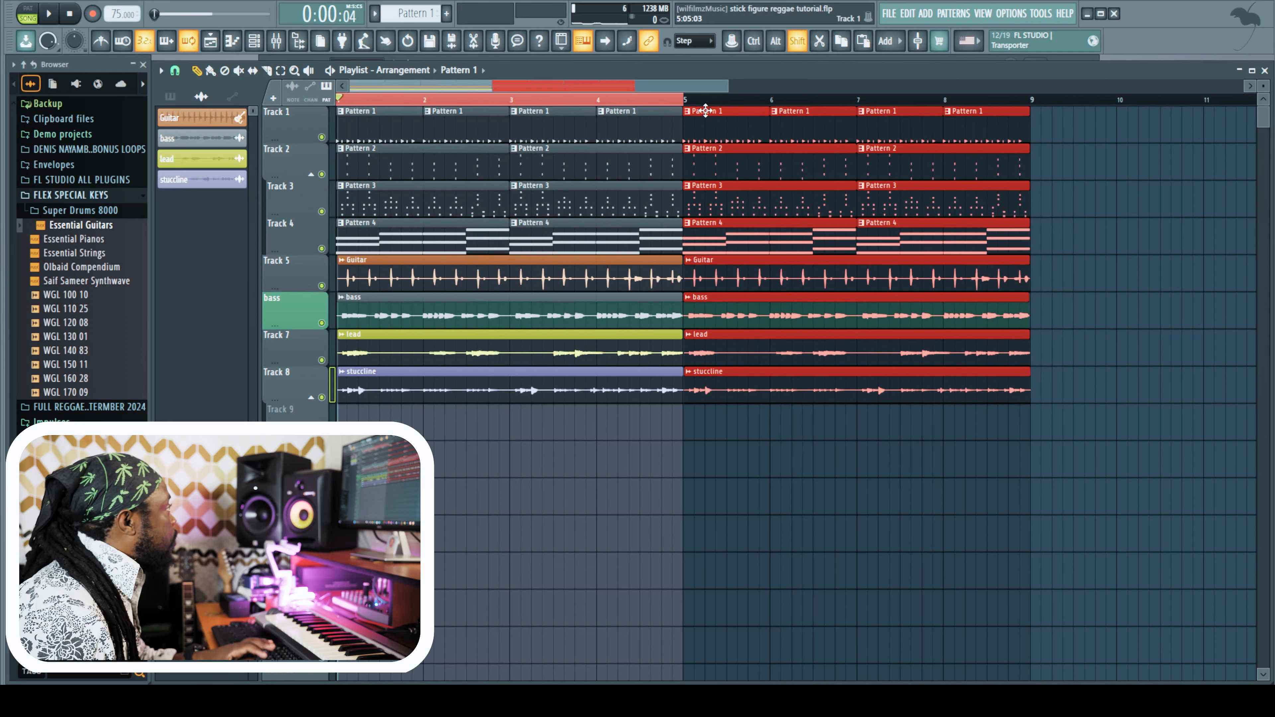
{"action": "right_click", "coordinate": [733, 160]}
{"action": "right_click", "coordinate": [735, 200]}
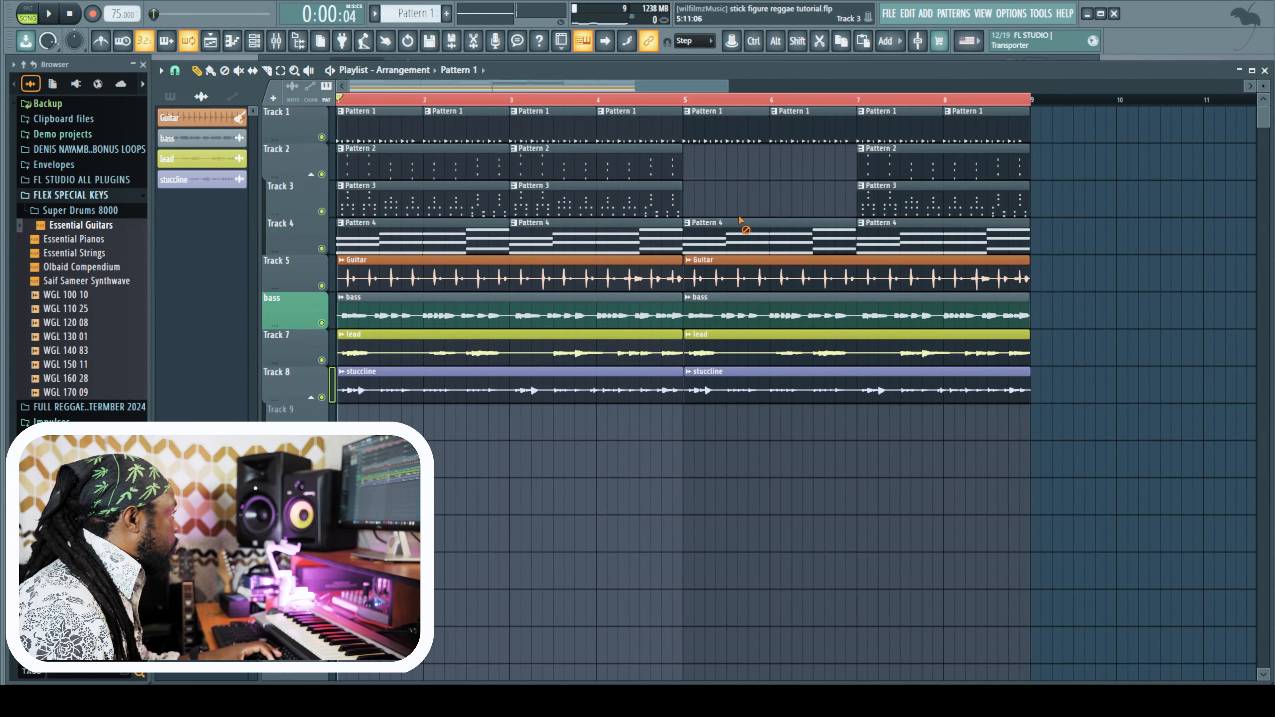
{"action": "right_click", "coordinate": [736, 236]}
{"action": "right_click", "coordinate": [740, 267]}
{"action": "right_click", "coordinate": [753, 306]}
{"action": "right_click", "coordinate": [759, 346]}
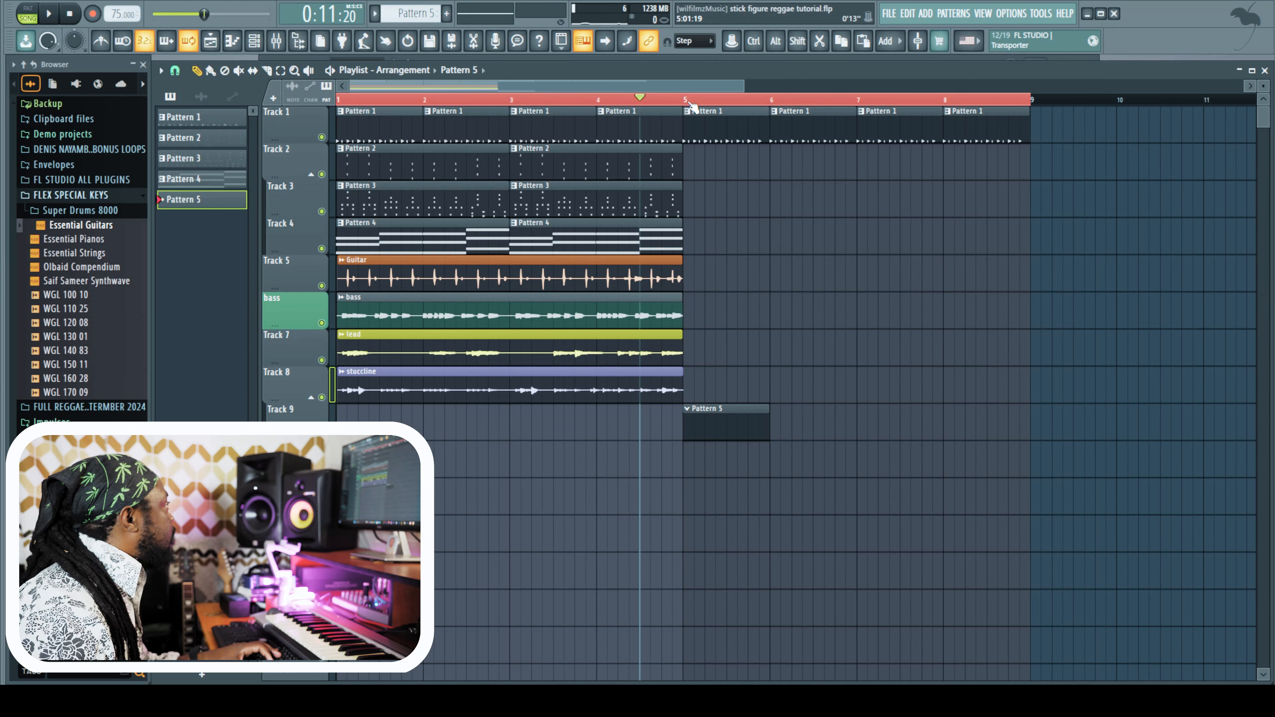
Record short offbeat chords into Pattern 5 on Track 9 from bar 5 to bar 9 over the Pattern 1 clips
{"action": "key", "text": "space"}
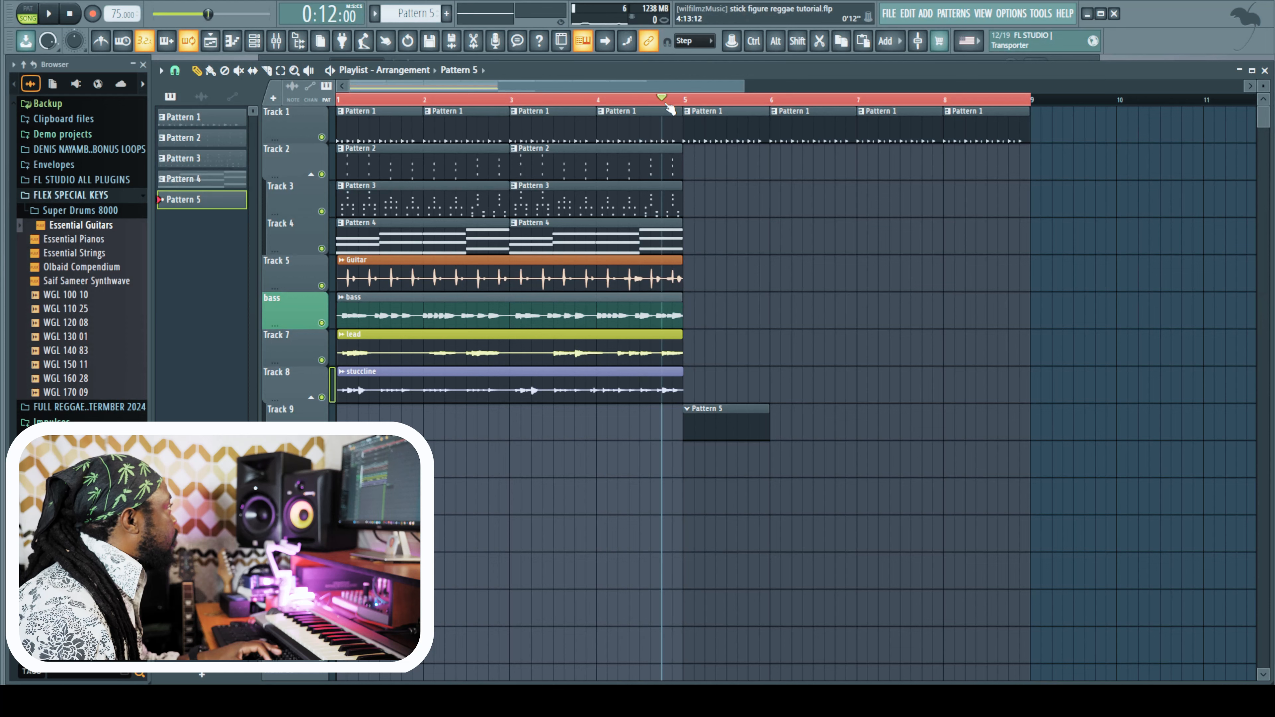
{"action": "key", "text": "space"}
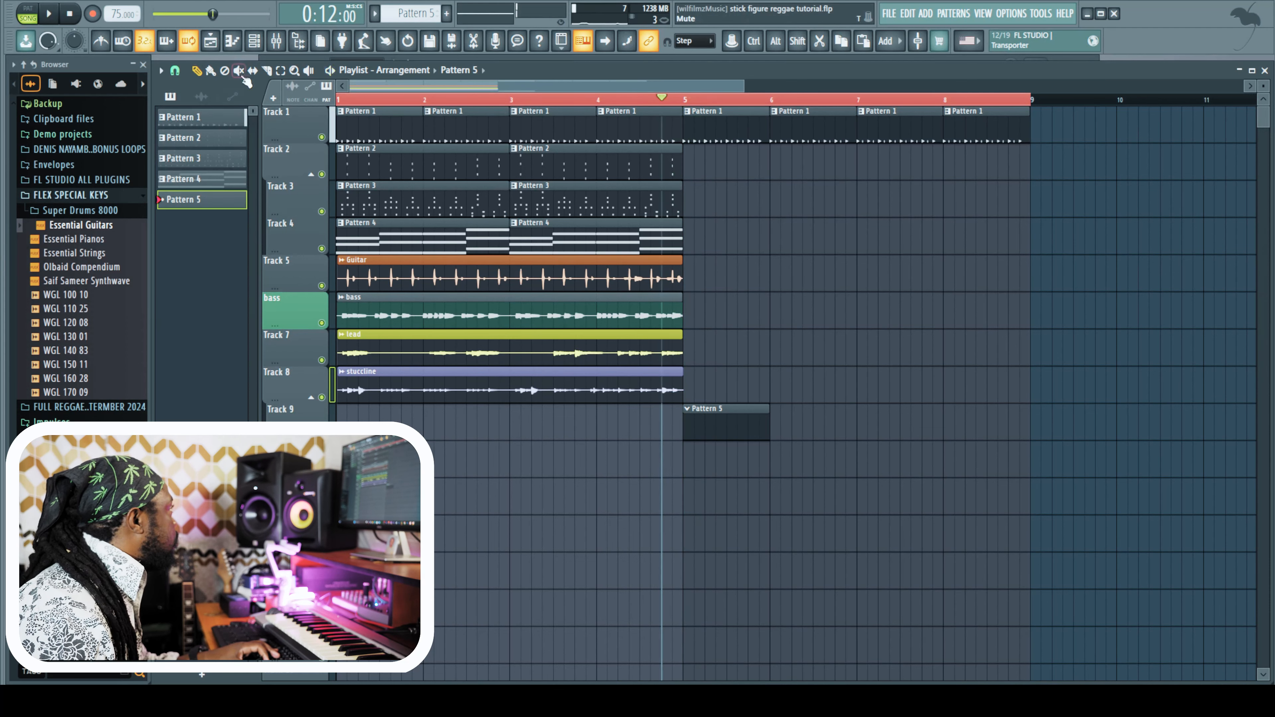
{"action": "key", "text": "space"}
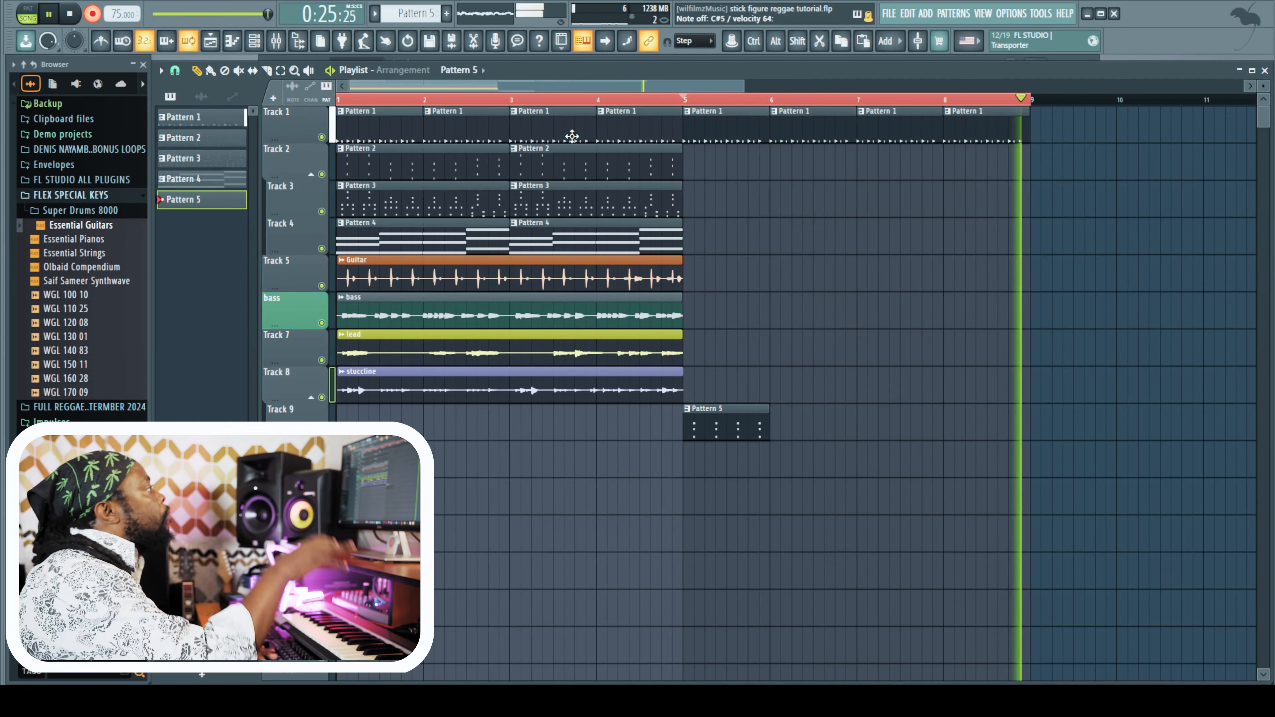
{"action": "key", "text": "space"}
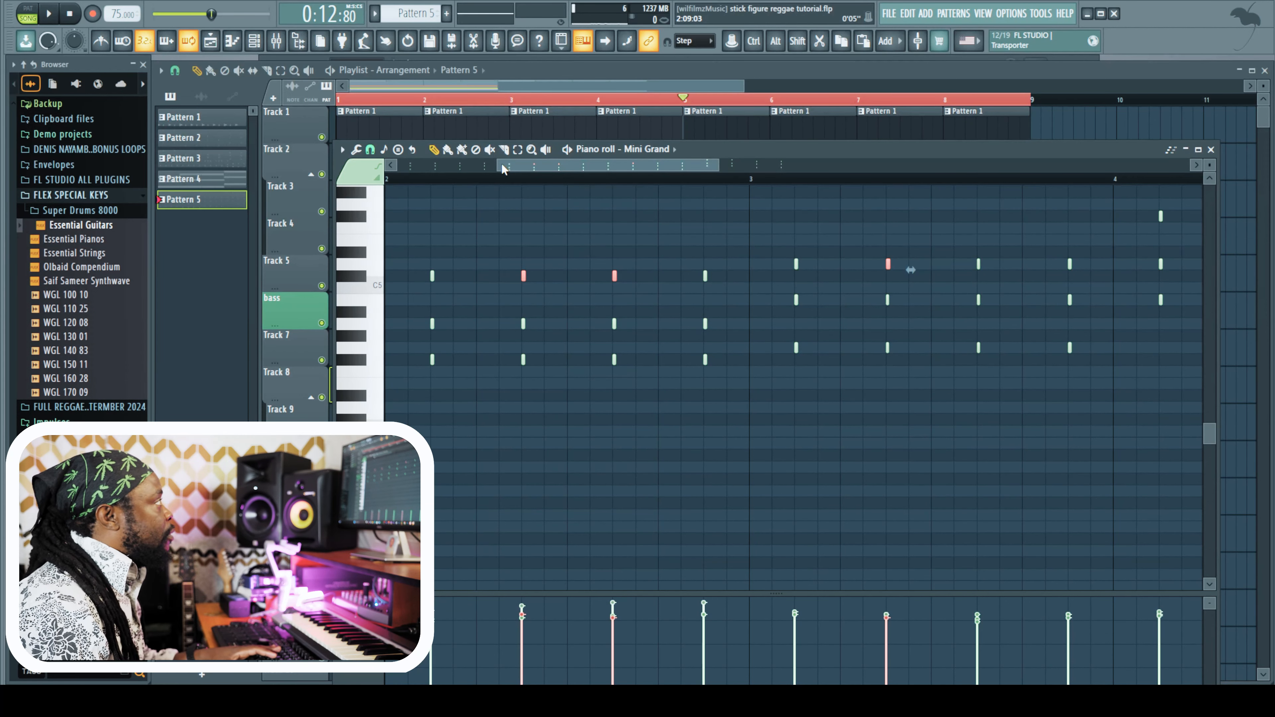
Select all the Mini Grand chord notes of Pattern 5 in the piano roll and check them up to bar 5
{"action": "left_click_drag", "start_coordinate": [496, 163], "coordinate": [395, 164]}
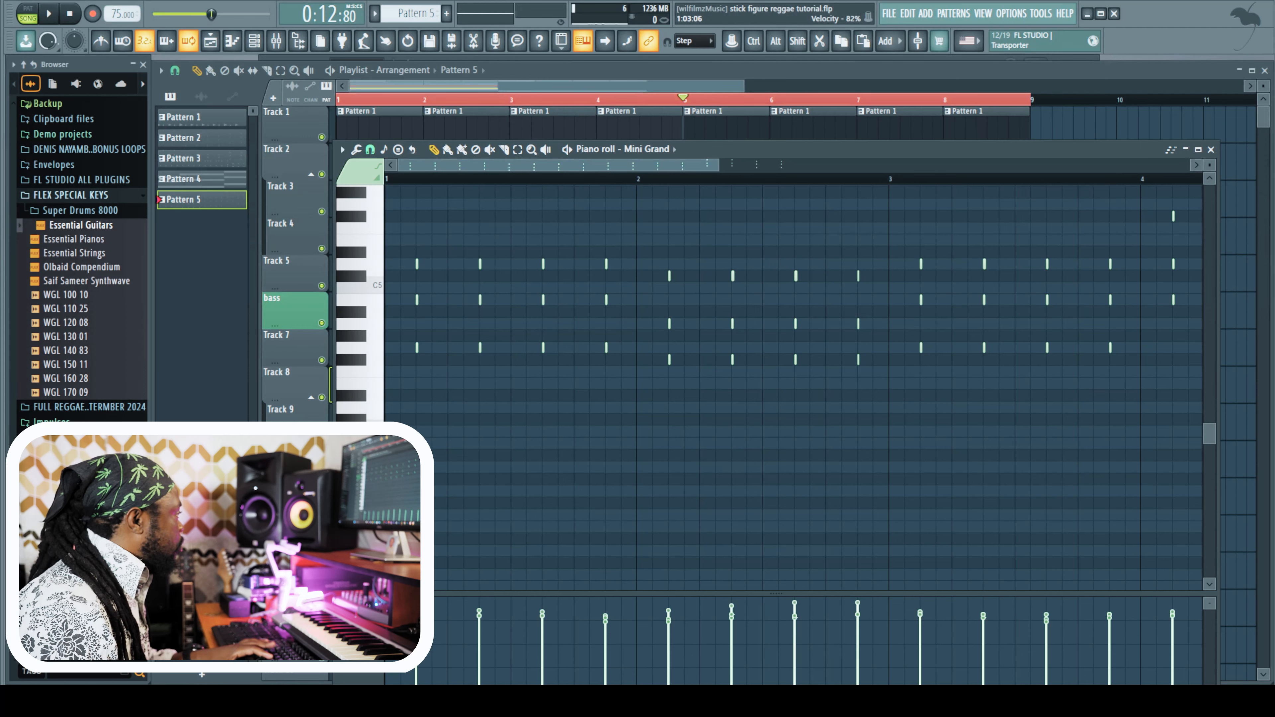
{"action": "key", "text": "ctrl+a"}
{"action": "scroll", "coordinate": [769, 389], "scroll_direction": "right", "scroll_amount": 5}
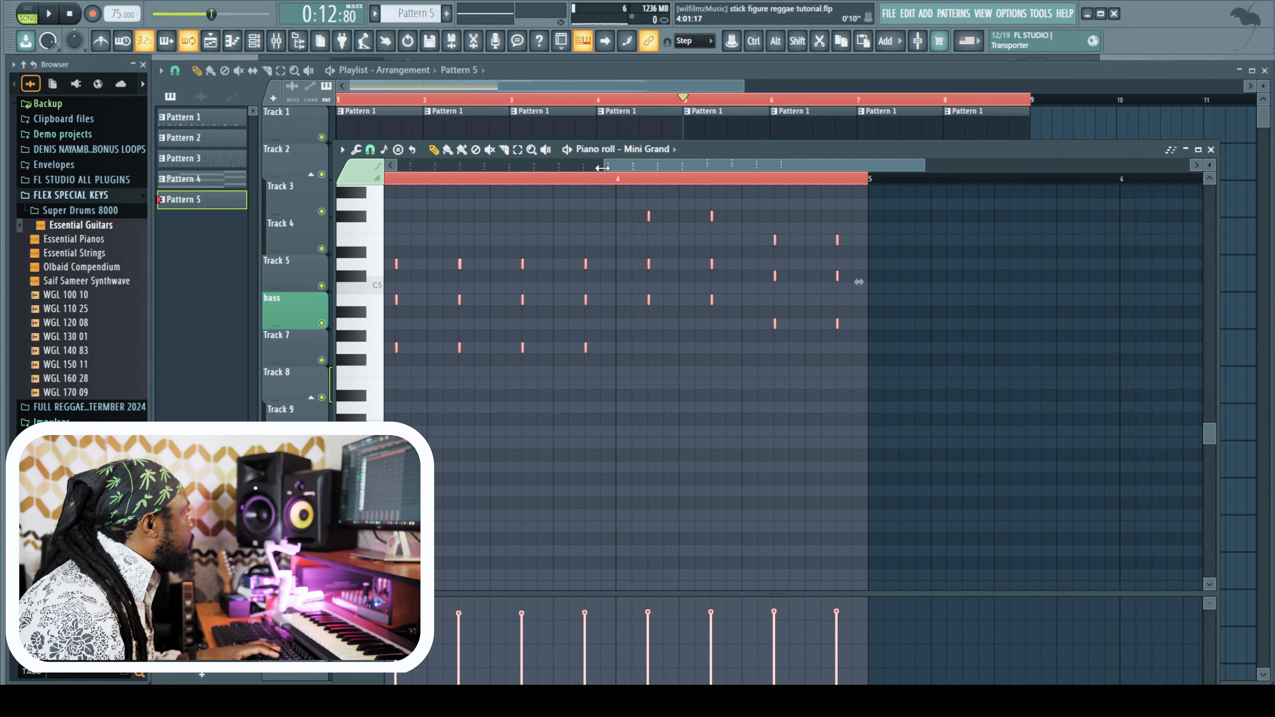
{"action": "left_click_drag", "start_coordinate": [602, 168], "coordinate": [396, 166]}
{"action": "left_click_drag", "start_coordinate": [926, 165], "coordinate": [779, 166]}
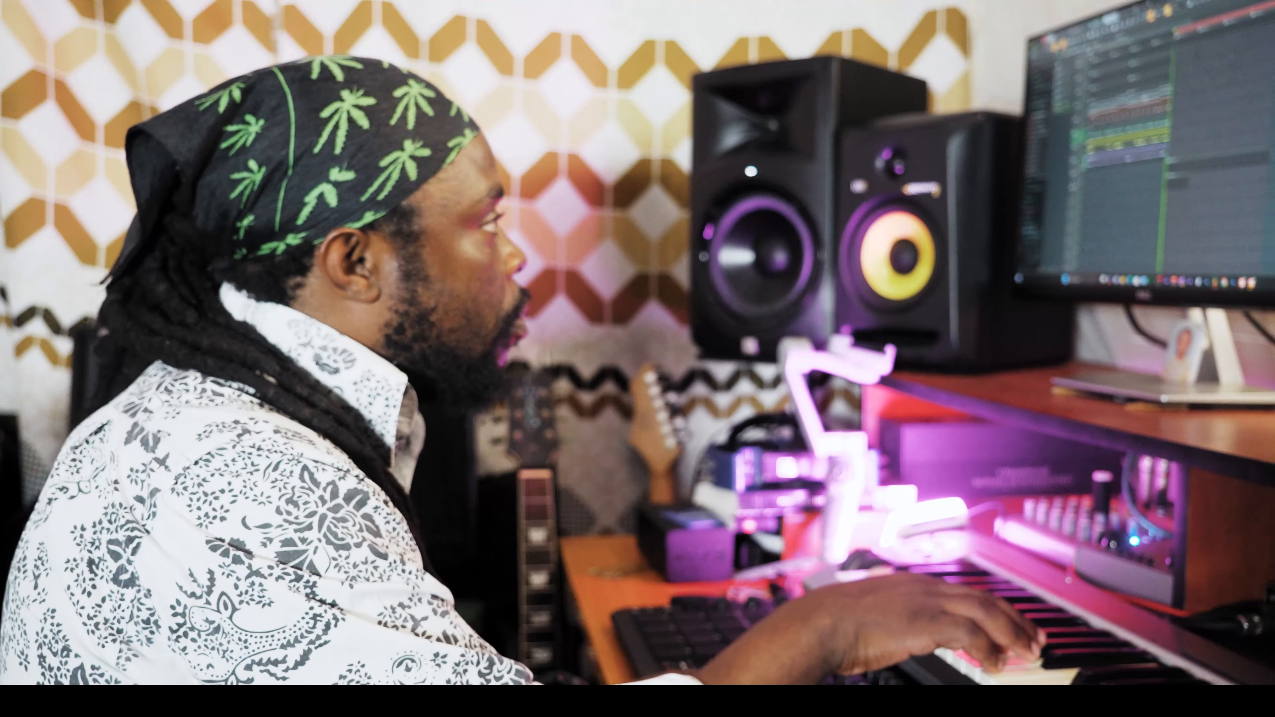
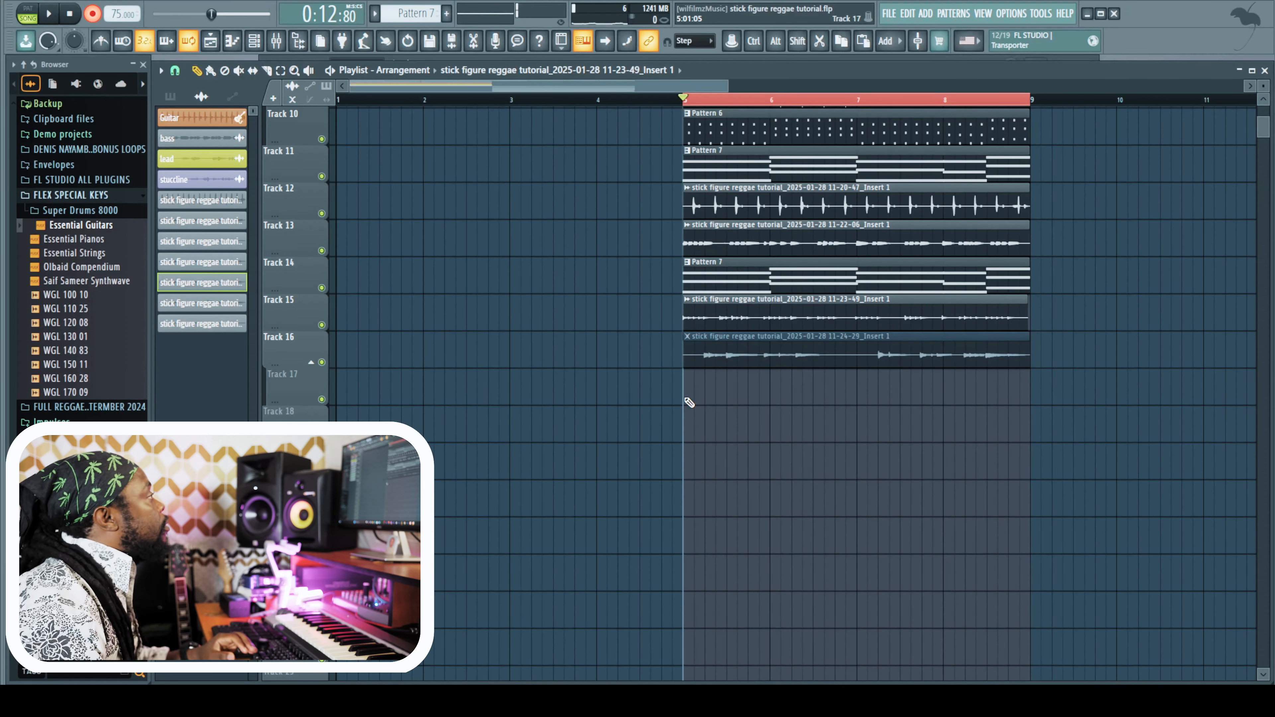
Set the audio device to Voicemeeter Virtual ASIO in the audio settings and close the settings window
{"action": "left_click", "coordinate": [1010, 14]}
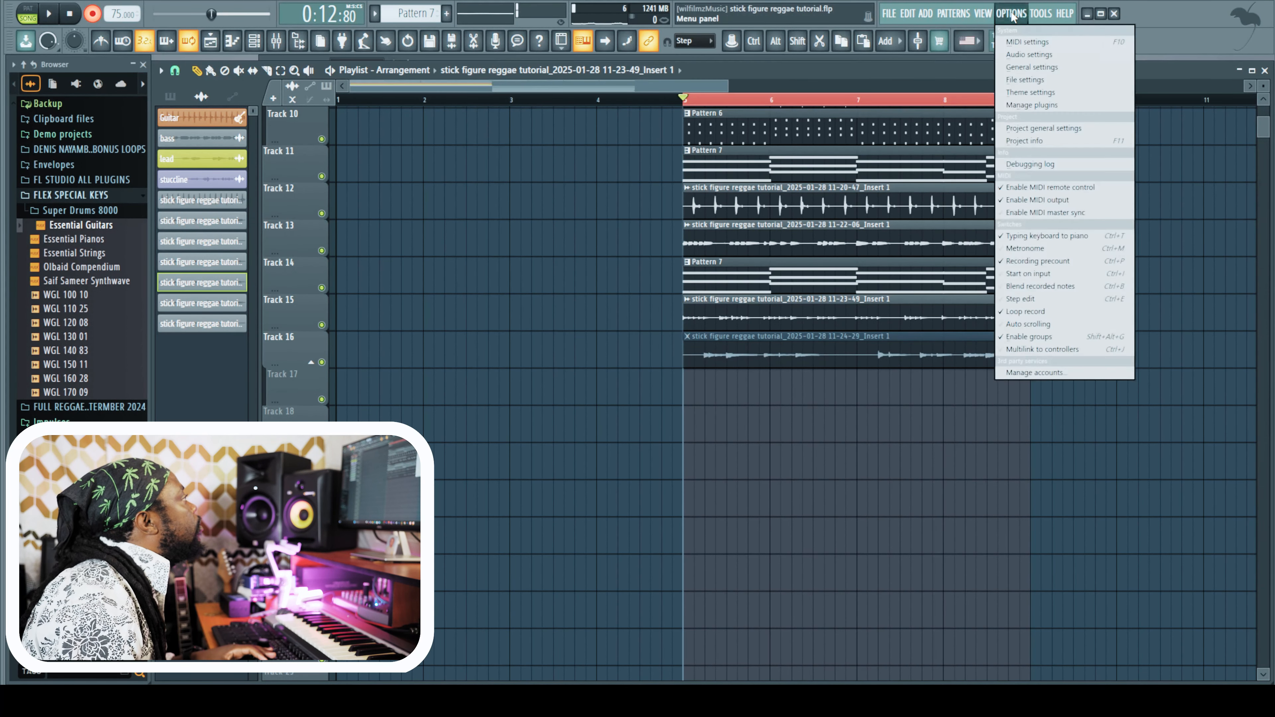
{"action": "left_click", "coordinate": [1033, 54]}
{"action": "left_click", "coordinate": [645, 124]}
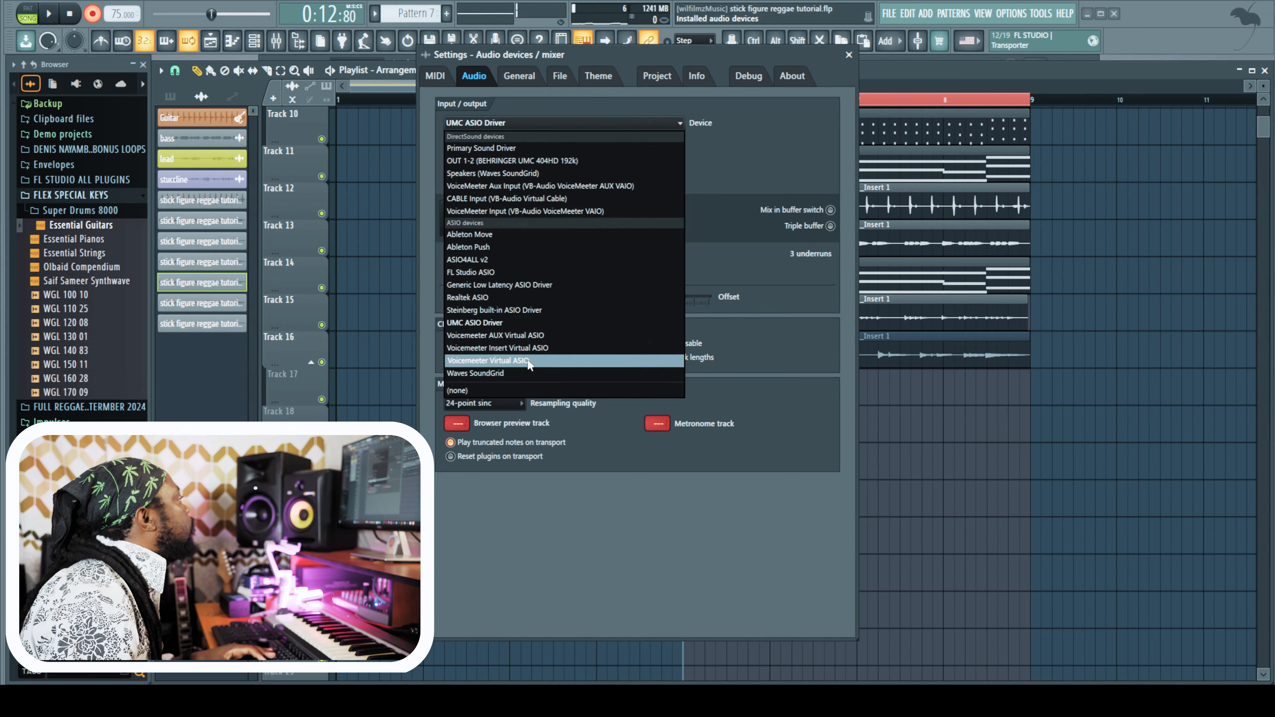
{"action": "left_click", "coordinate": [638, 361]}
{"action": "left_click", "coordinate": [848, 55]}
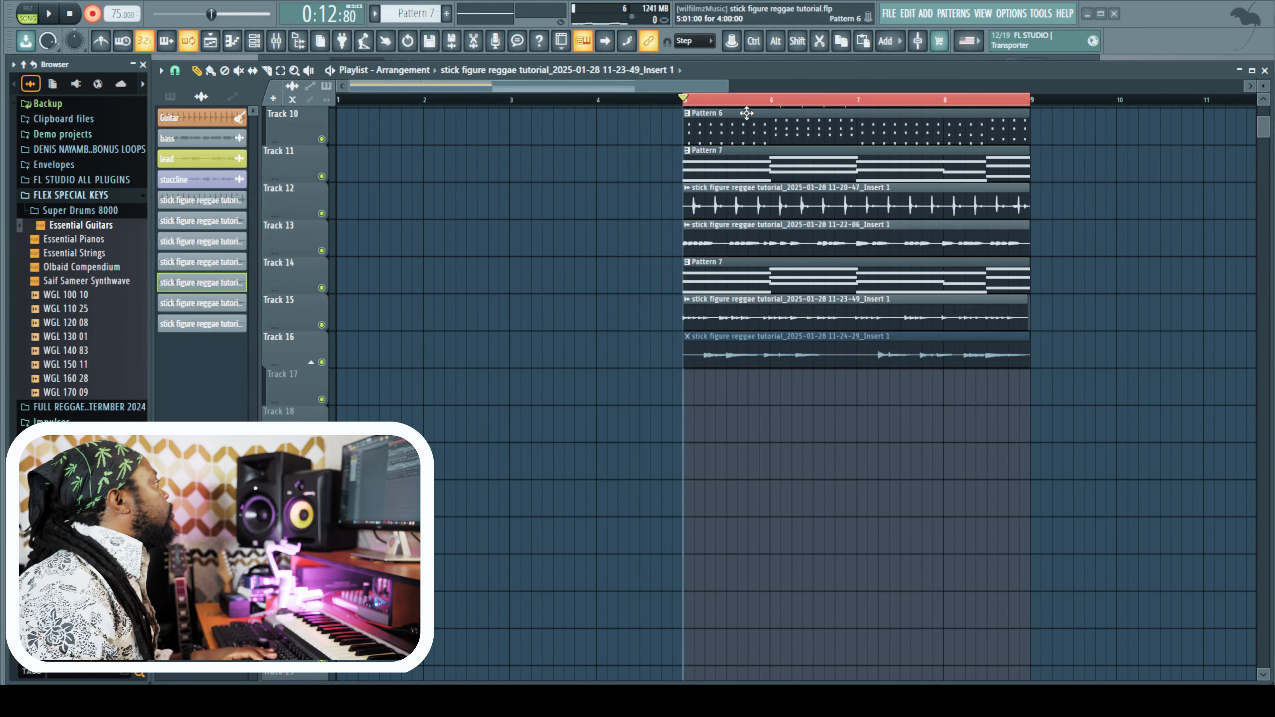
Turn off recording and play back the second section from bar 5
{"action": "left_click_drag", "start_coordinate": [1263, 136], "coordinate": [1262, 117]}
{"action": "key", "text": "space"}
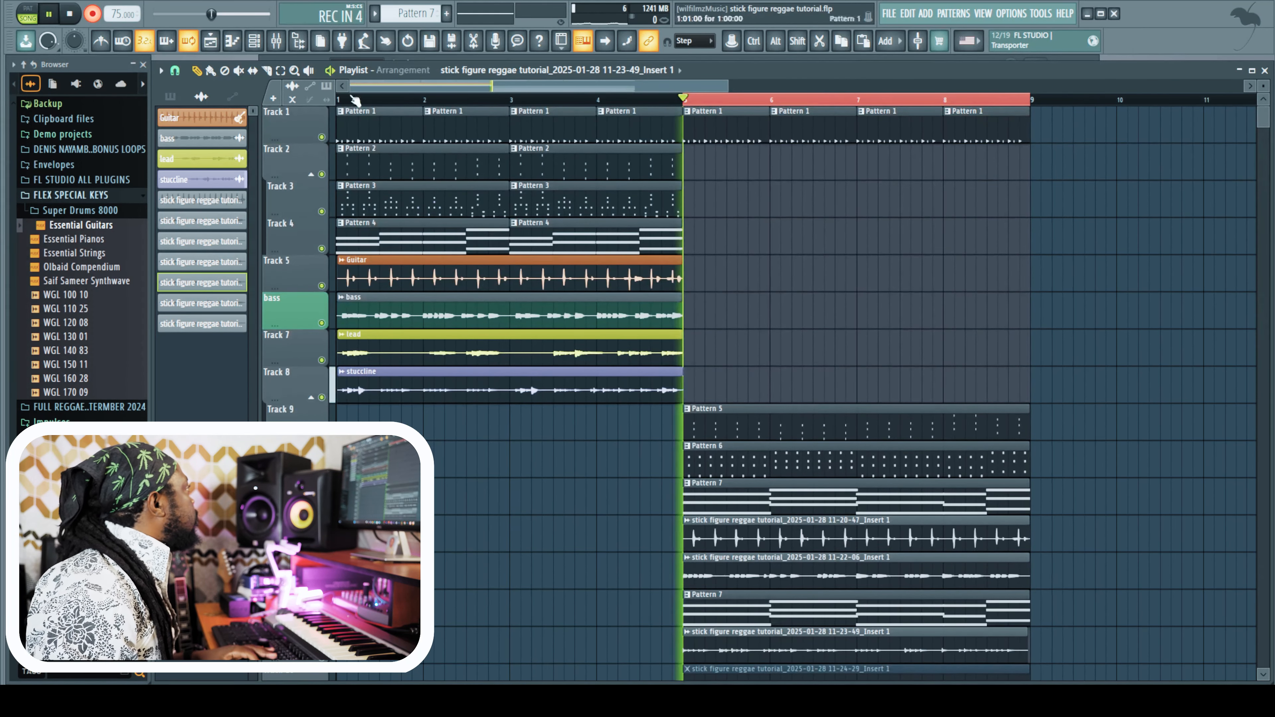
{"action": "left_click", "coordinate": [96, 14]}
{"action": "key", "text": "space"}
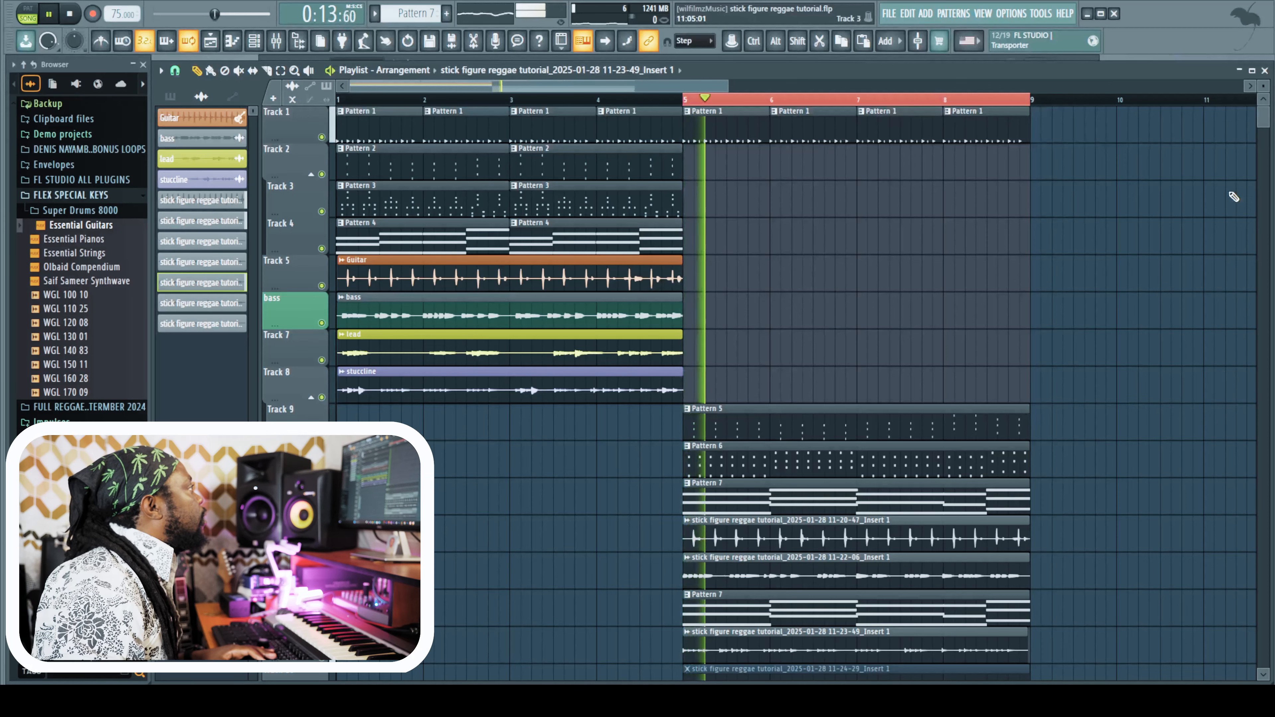
{"action": "left_click_drag", "start_coordinate": [1263, 86], "coordinate": [1260, 132]}
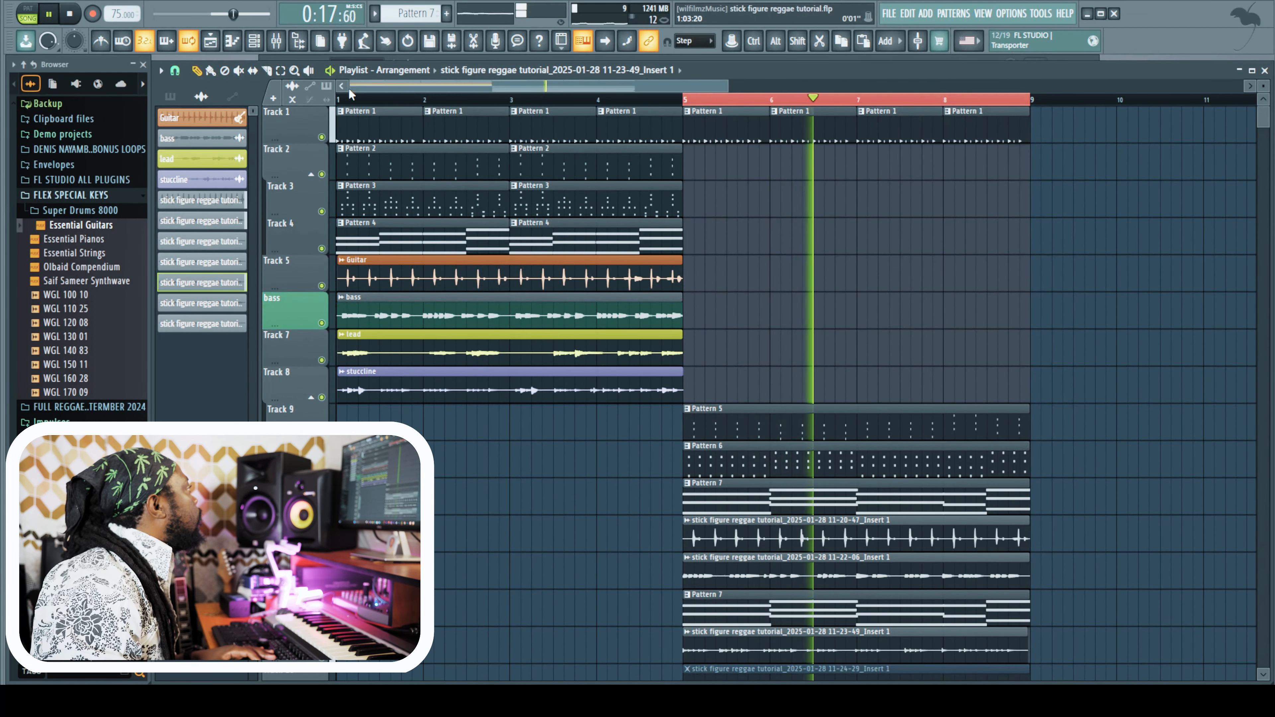
Unmute the audio recording on Track 16 and nudge it slightly later at bar 5 while the section plays
{"action": "left_click_drag", "start_coordinate": [350, 86], "coordinate": [433, 87]}
{"action": "left_click_drag", "start_coordinate": [725, 86], "coordinate": [567, 81]}
{"action": "key", "text": "space"}
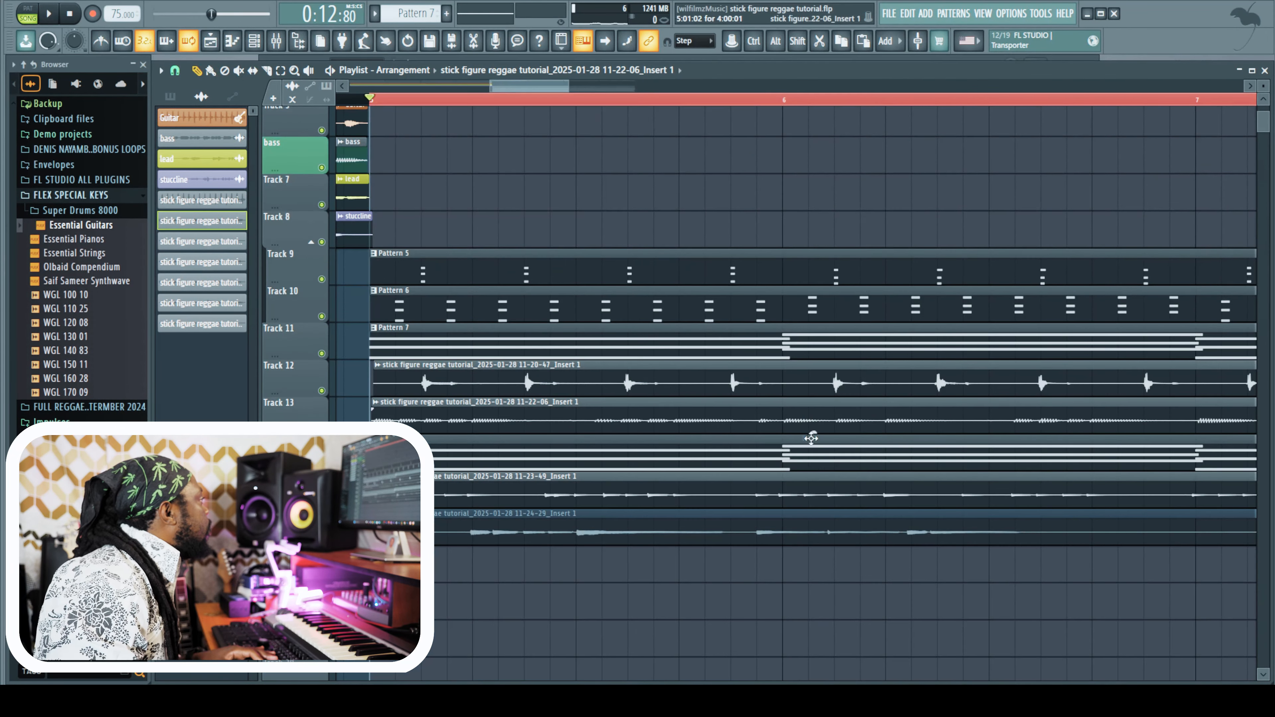
{"action": "left_click", "coordinate": [819, 497]}
{"action": "key", "text": "space"}
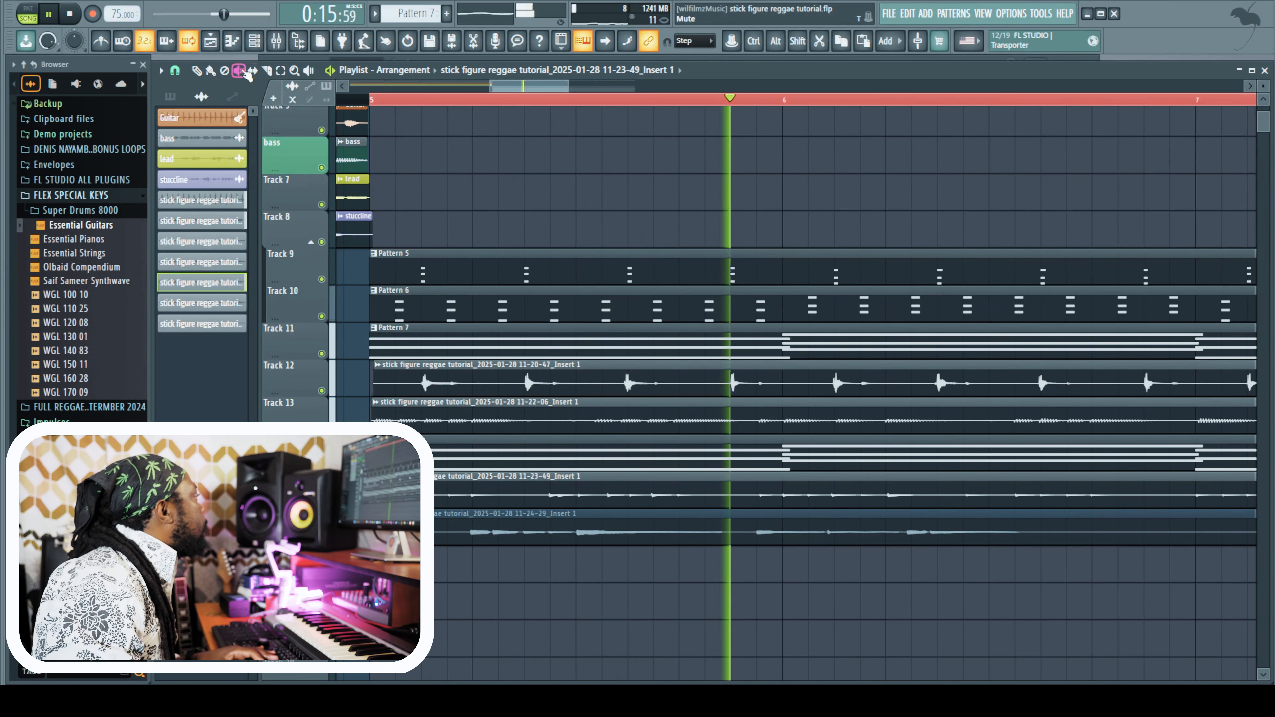
{"action": "key", "text": "t"}
{"action": "left_click", "coordinate": [197, 71]}
{"action": "left_click_drag", "start_coordinate": [791, 524], "coordinate": [795, 524]}
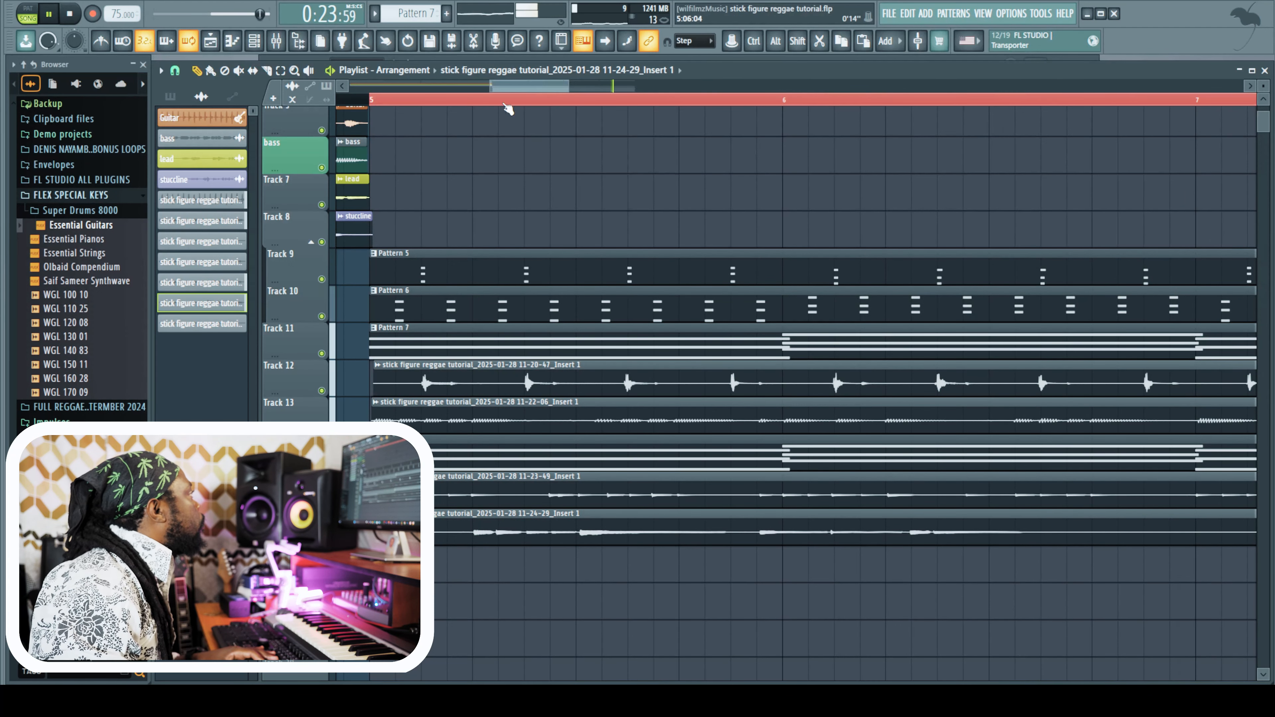
Slice the Track 12 guitar recording between its chops from bar 5 to bar 7
{"action": "left_click_drag", "start_coordinate": [491, 85], "coordinate": [351, 85]}
{"action": "mouse_move", "coordinate": [570, 82]}
{"action": "left_mouse_down"}
{"action": "mouse_move", "coordinate": [730, 83]}
{"action": "mouse_move", "coordinate": [593, 83]}
{"action": "left_mouse_up"}
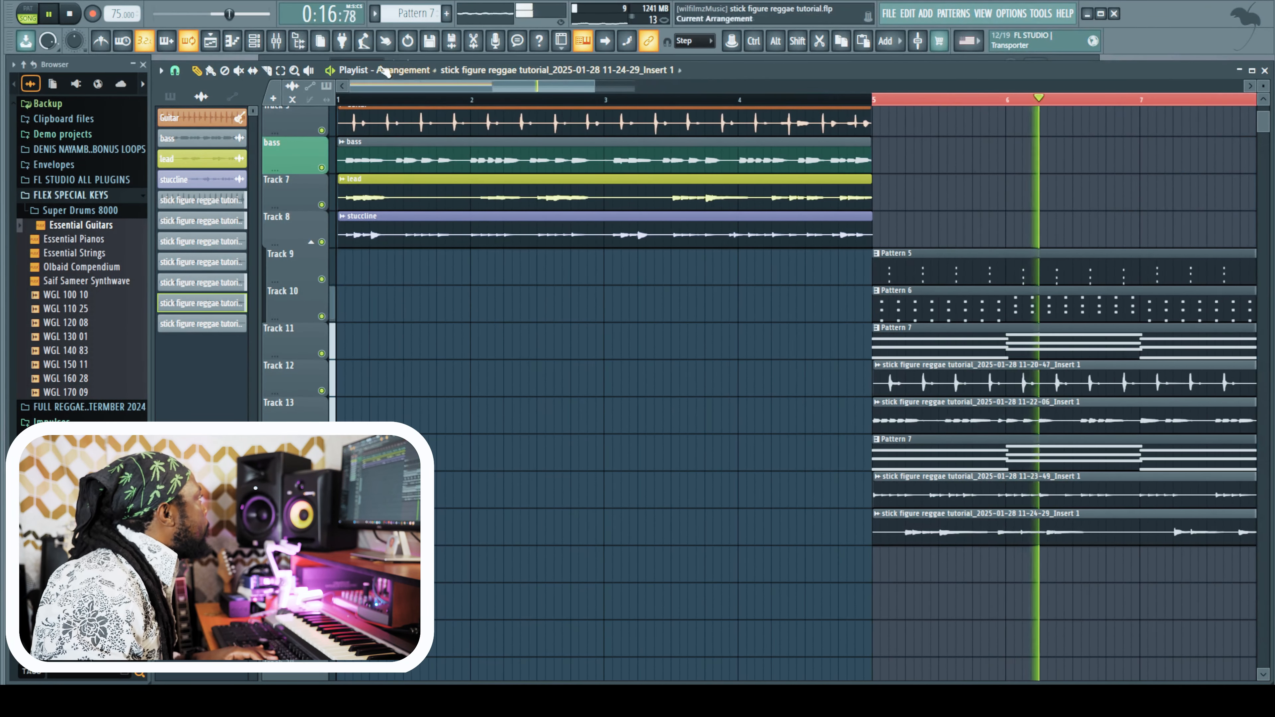
{"action": "left_click_drag", "start_coordinate": [352, 86], "coordinate": [474, 86]}
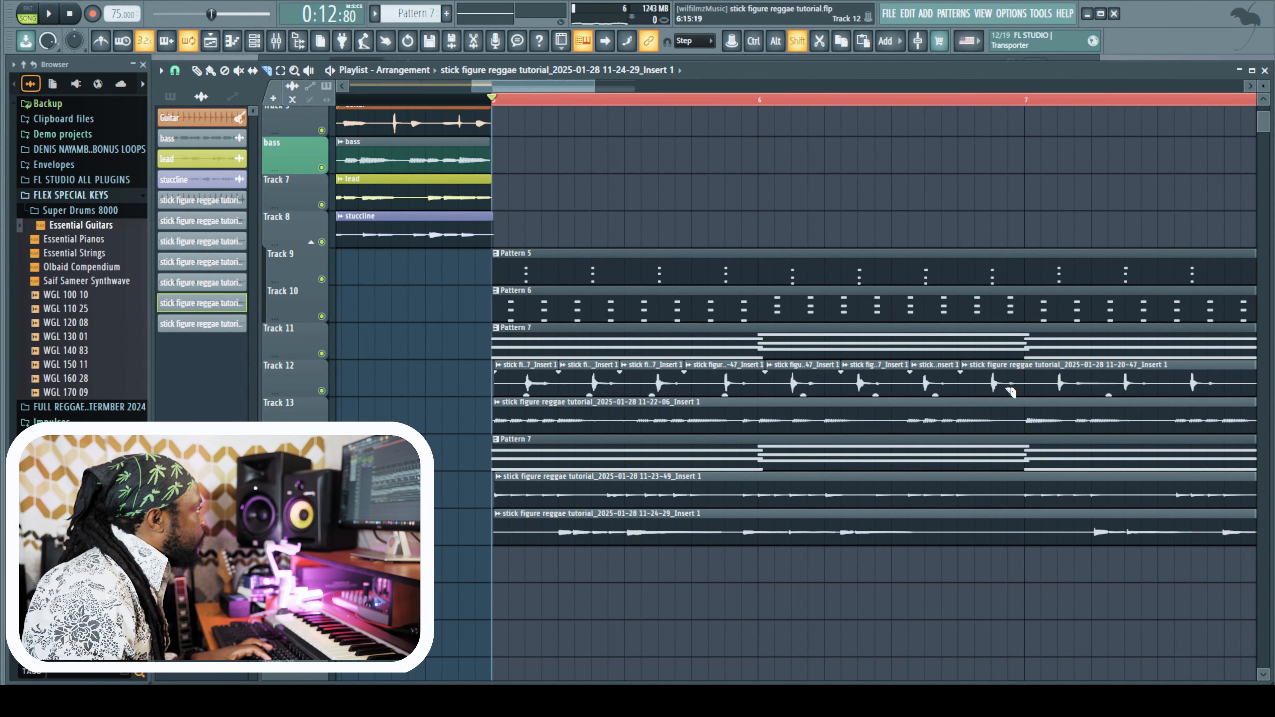
{"action": "key", "text": "space"}
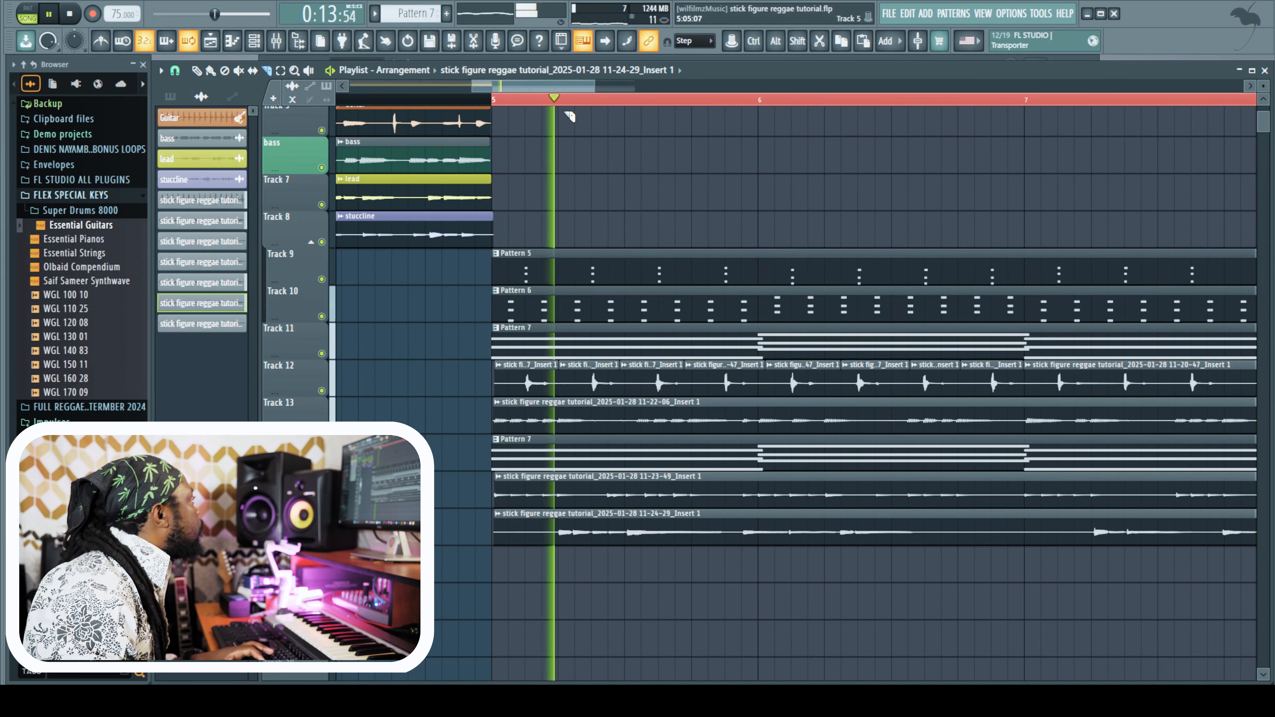
Adjust the timing of the Track 12 guitar slices and add fades where the first slices meet
{"action": "left_click_drag", "start_coordinate": [595, 86], "coordinate": [534, 90]}
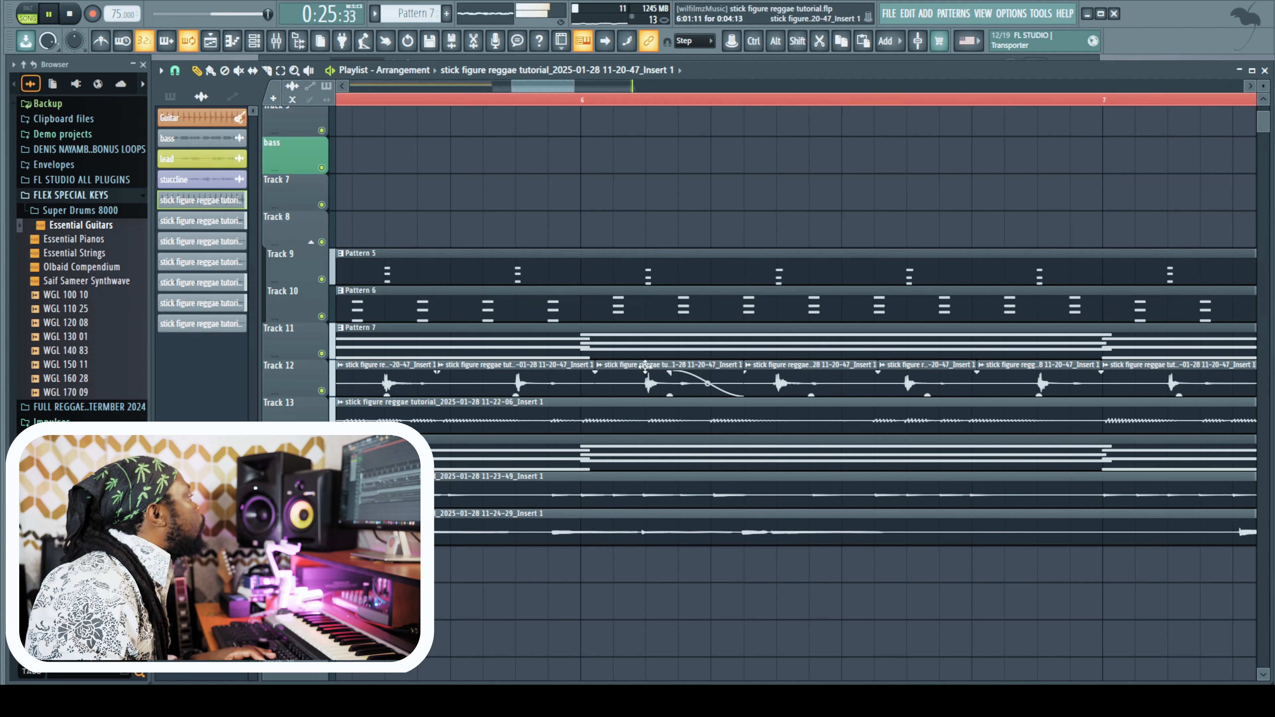
{"action": "left_click_drag", "start_coordinate": [545, 87], "coordinate": [519, 98]}
{"action": "left_click", "coordinate": [447, 99]}
{"action": "key", "text": "space"}
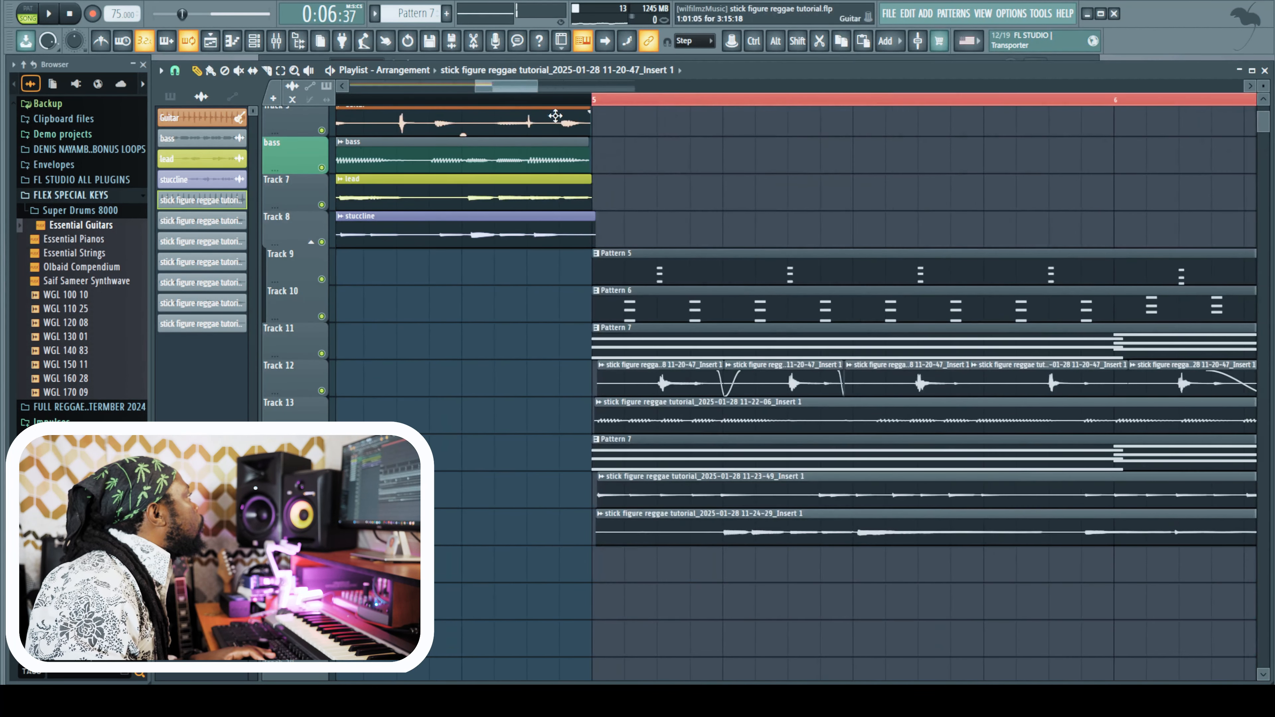
Play from just before bar 5 repeatedly and nudge the first Track 12 guitar slice slightly earlier
{"action": "key", "text": "space"}
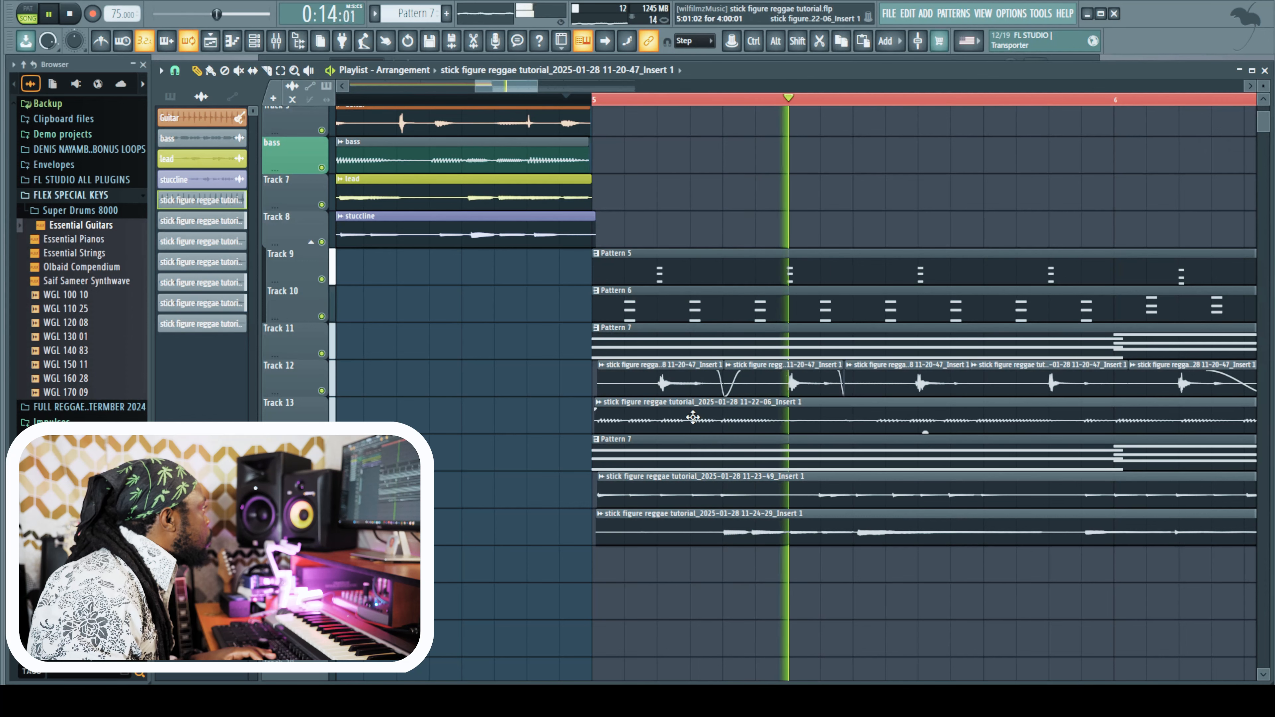
{"action": "key", "text": "space"}
{"action": "key", "text": "space"}
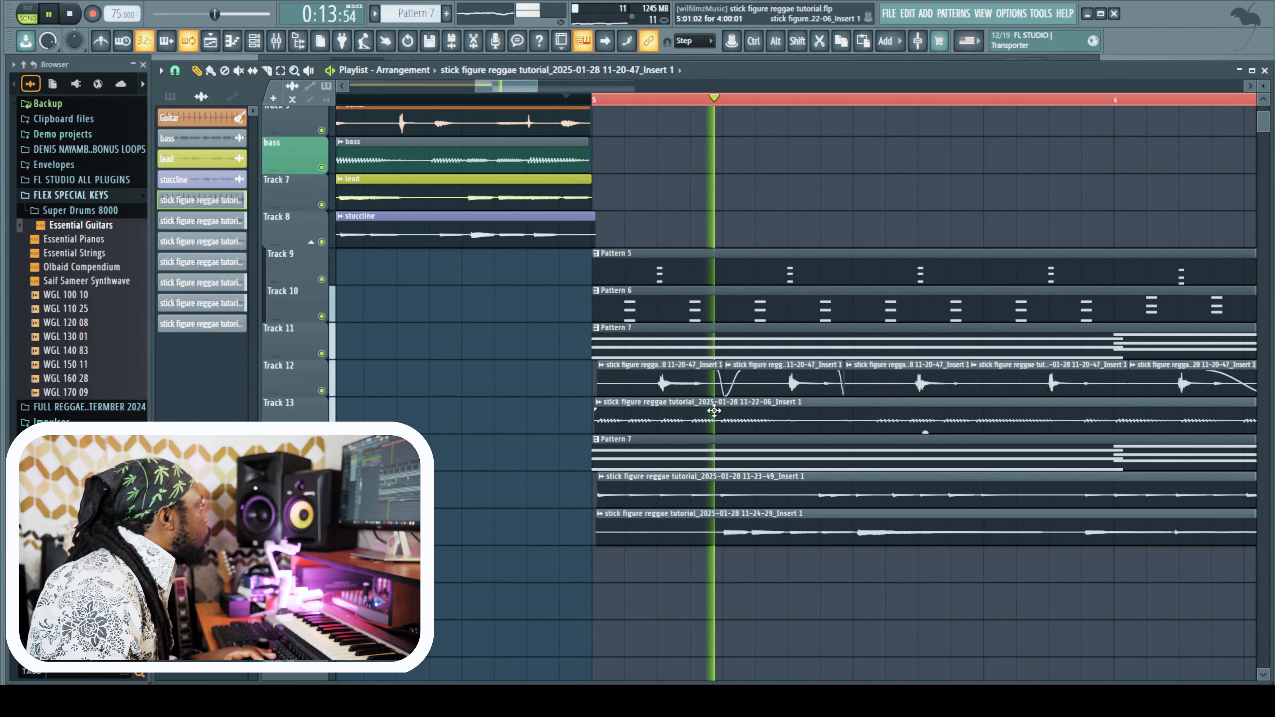
{"action": "key", "text": "space"}
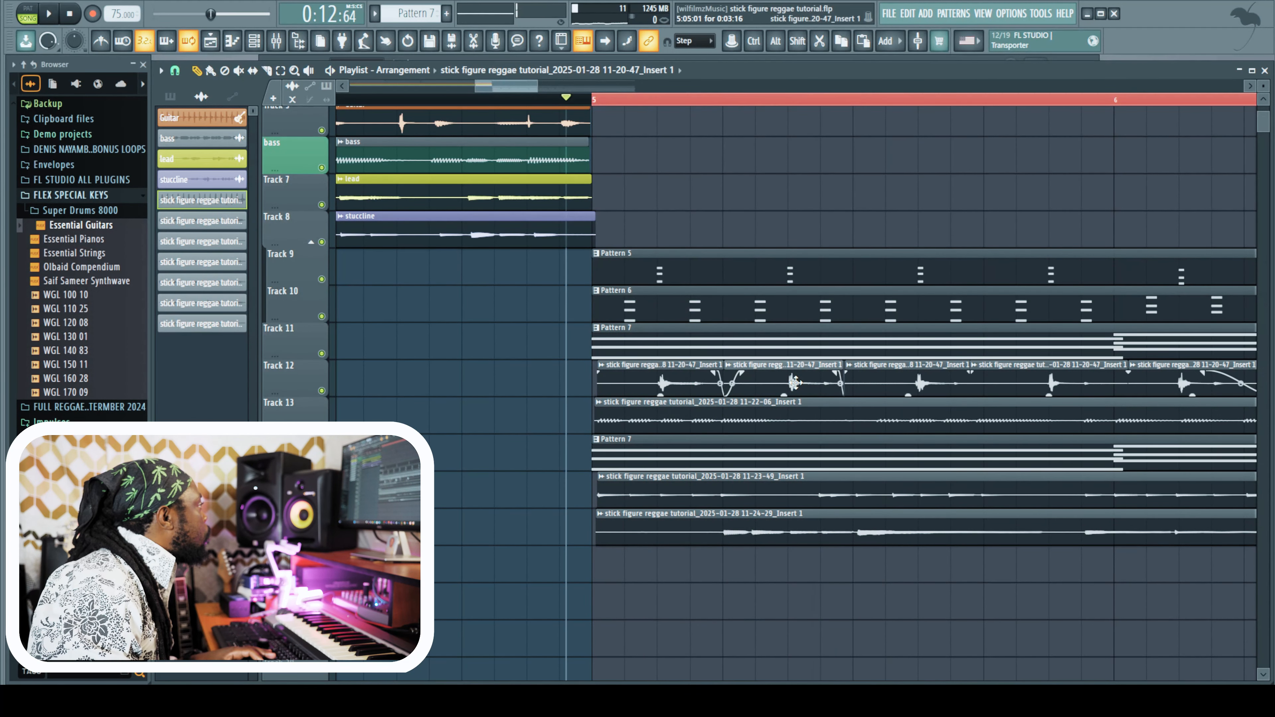
{"action": "key", "text": "space"}
{"action": "key", "text": "space"}
{"action": "key", "text": "space"}
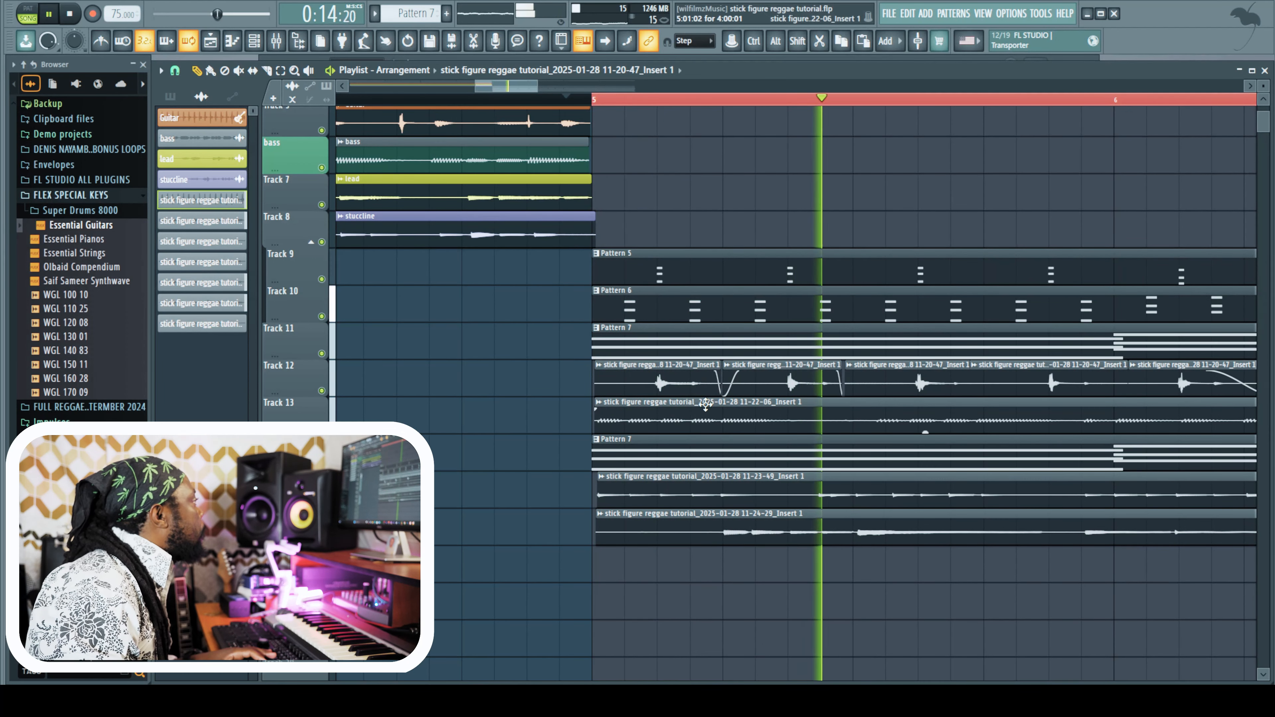
{"action": "key", "text": "space"}
{"action": "key", "text": "space"}
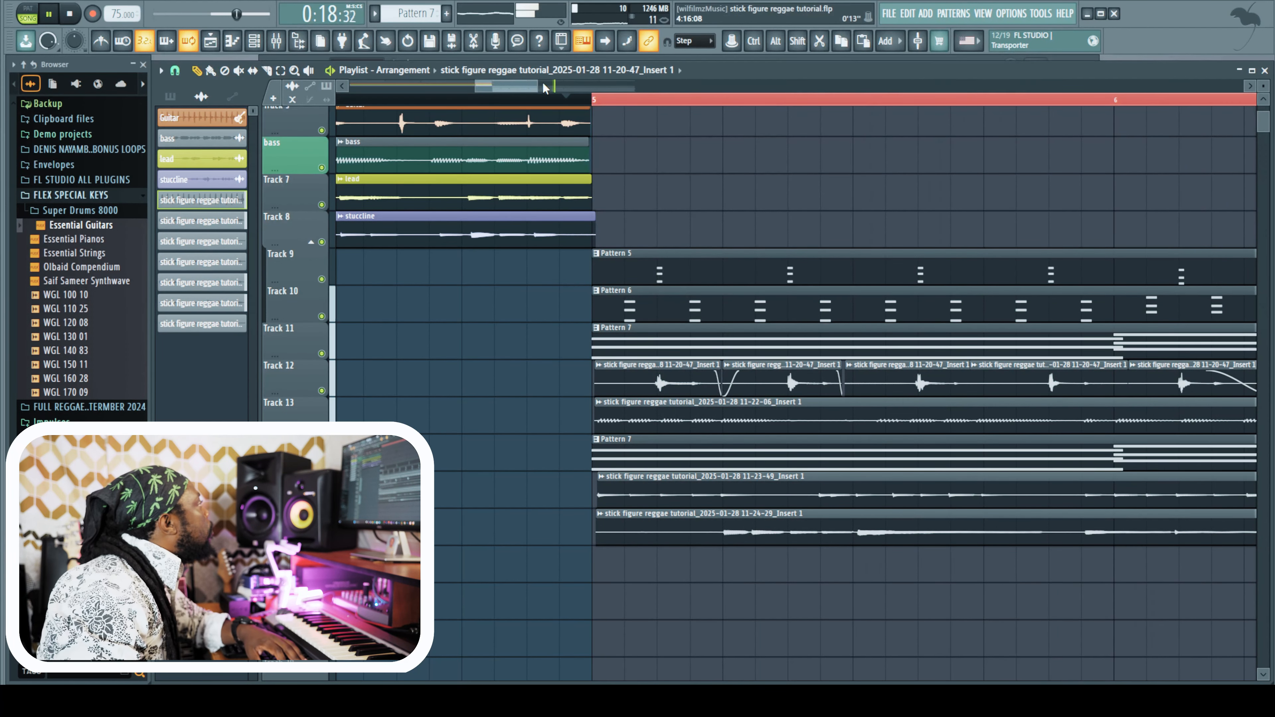
Select all the guitar slices on Track 12 and consolidate them into one audio clip
{"action": "left_click_drag", "start_coordinate": [536, 84], "coordinate": [740, 85]}
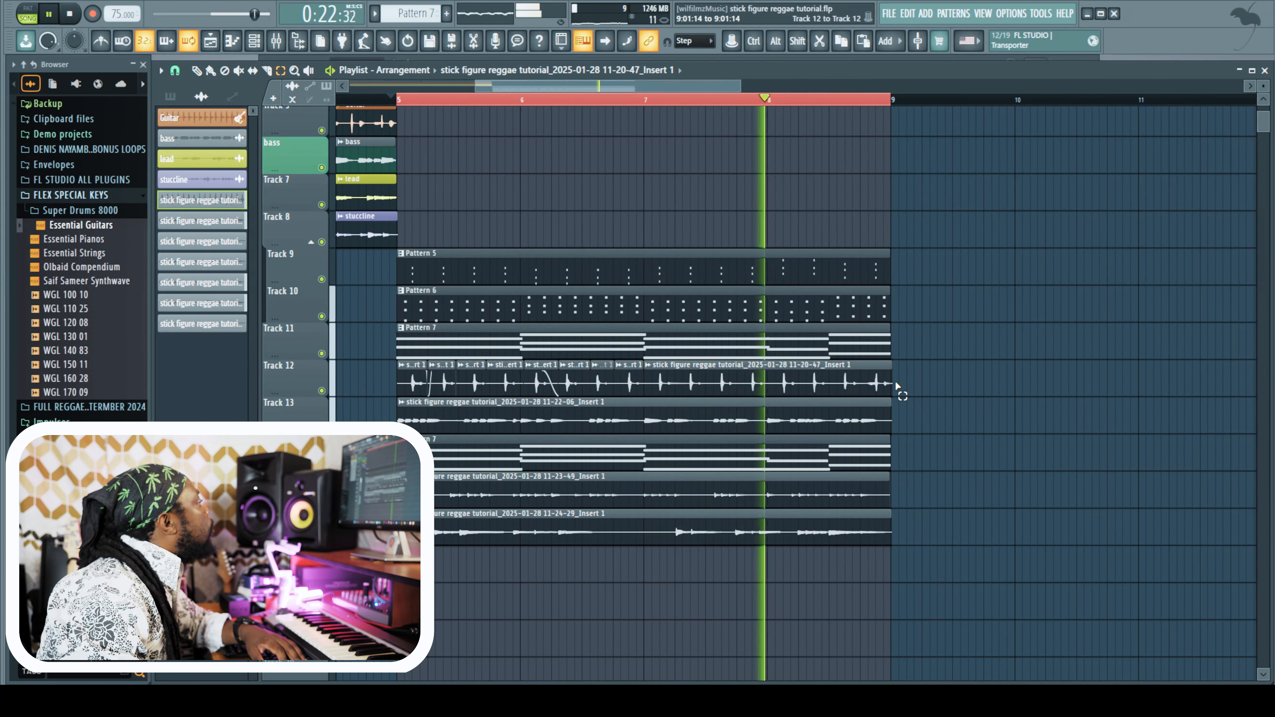
{"action": "left_click_drag", "start_coordinate": [898, 394], "coordinate": [309, 382]}
{"action": "key", "text": "space"}
{"action": "right_click", "coordinate": [308, 383]}
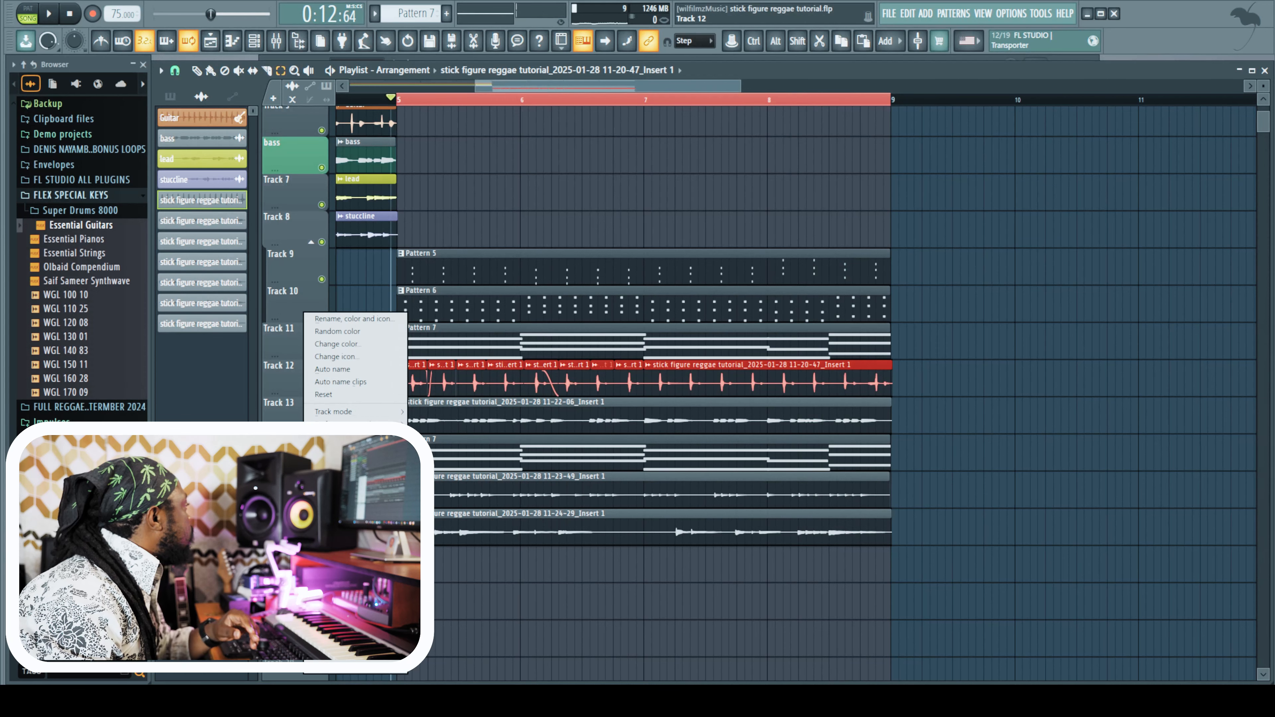
{"action": "left_click", "coordinate": [421, 557]}
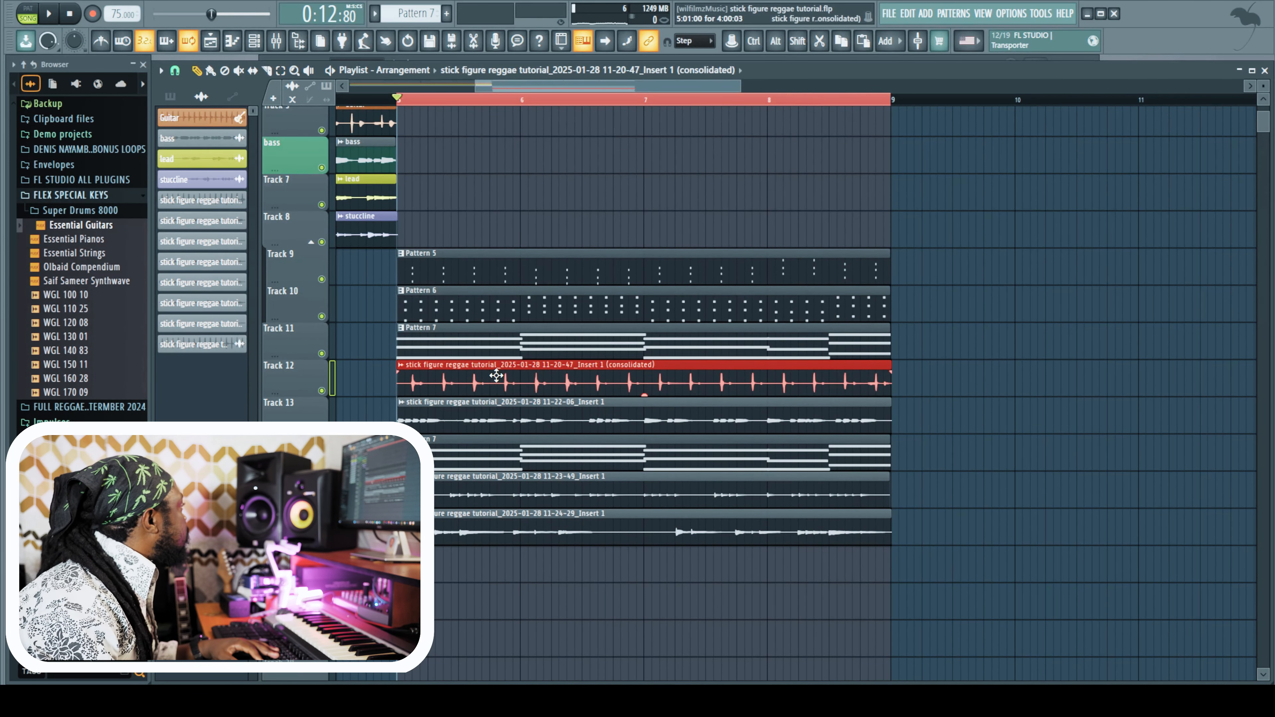
Rename the consolidated guitar clip as chop guitar 2 and colour it yellow
{"action": "right_click", "coordinate": [205, 350]}
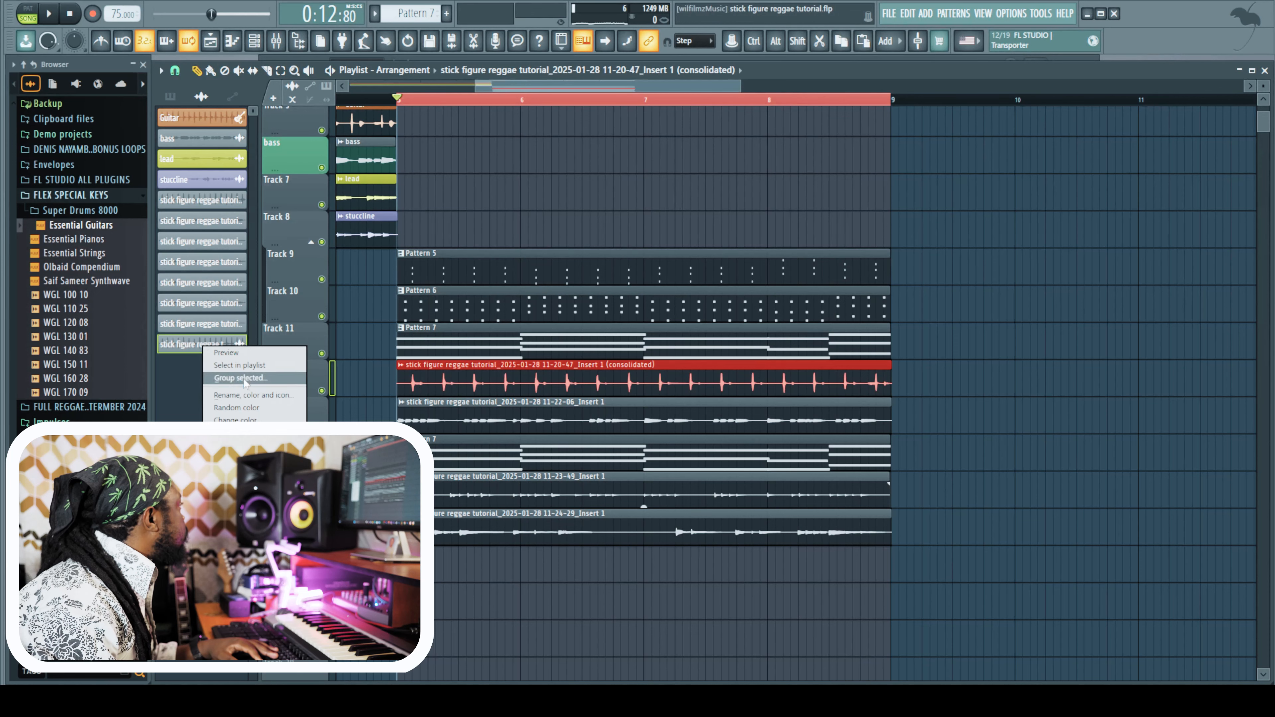
{"action": "left_click", "coordinate": [249, 395]}
{"action": "type", "text": "chop guitar 2"}
{"action": "key", "text": "Return"}
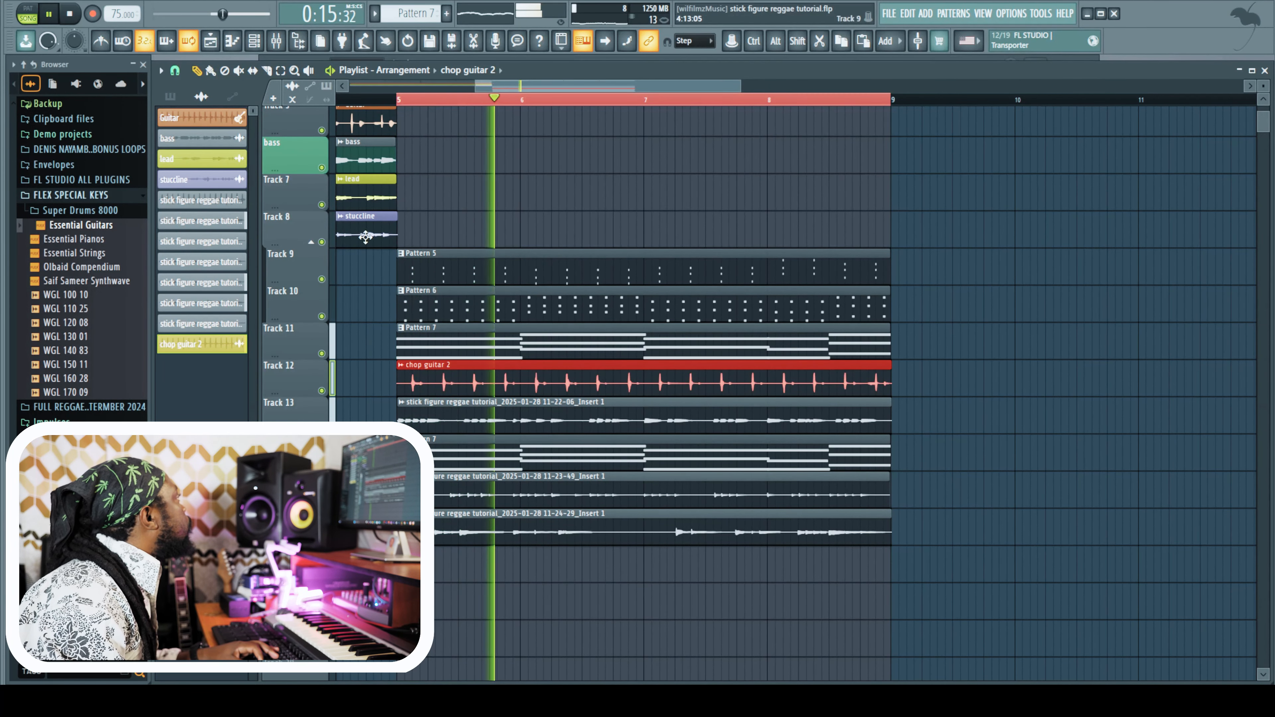
Set the chop guitar 2 channel volume to 57% while the second section plays
{"action": "key", "text": "F6"}
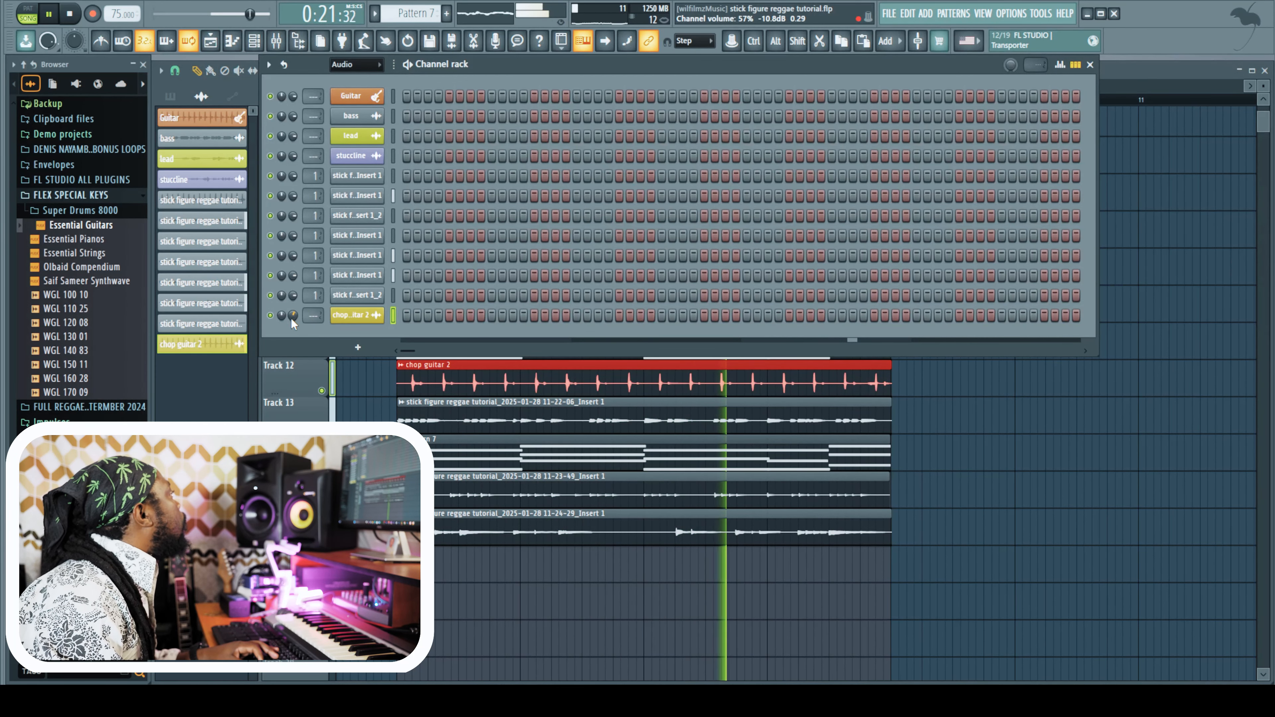
{"action": "left_click", "coordinate": [219, 45]}
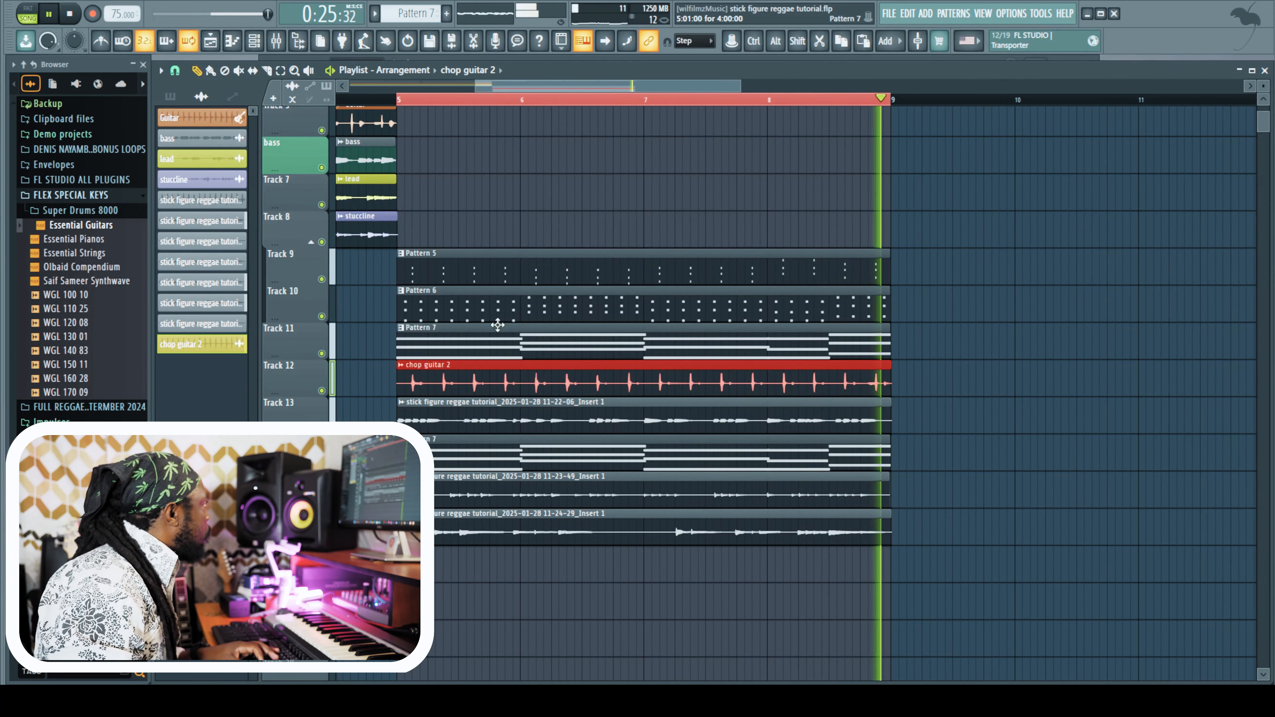
{"action": "left_click_drag", "start_coordinate": [478, 83], "coordinate": [349, 85]}
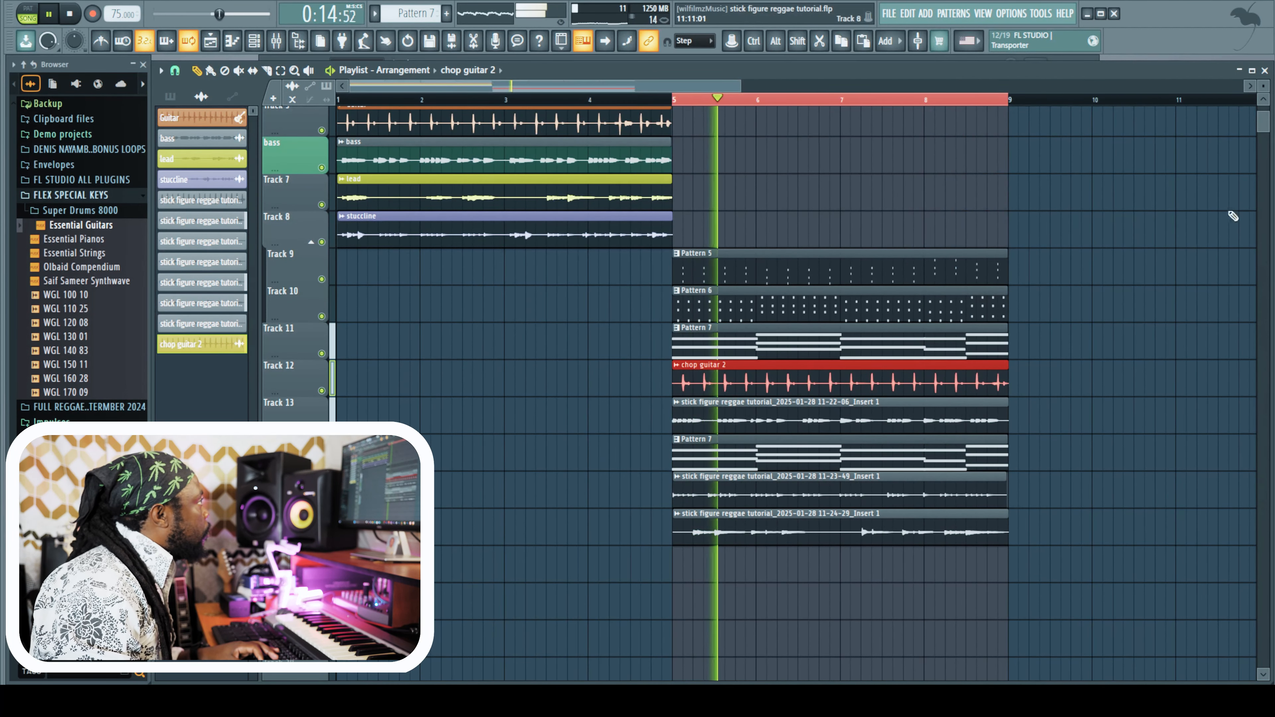
{"action": "left_click_drag", "start_coordinate": [1267, 122], "coordinate": [1265, 108]}
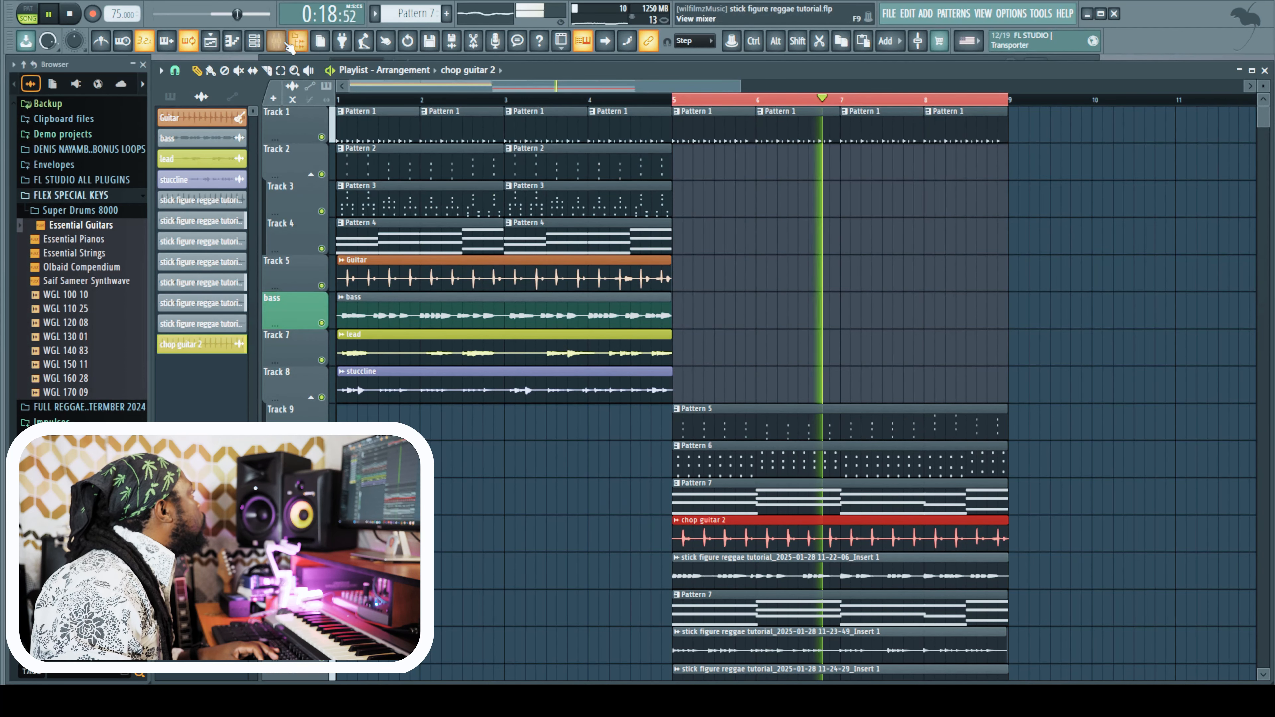
{"action": "key", "text": "F6"}
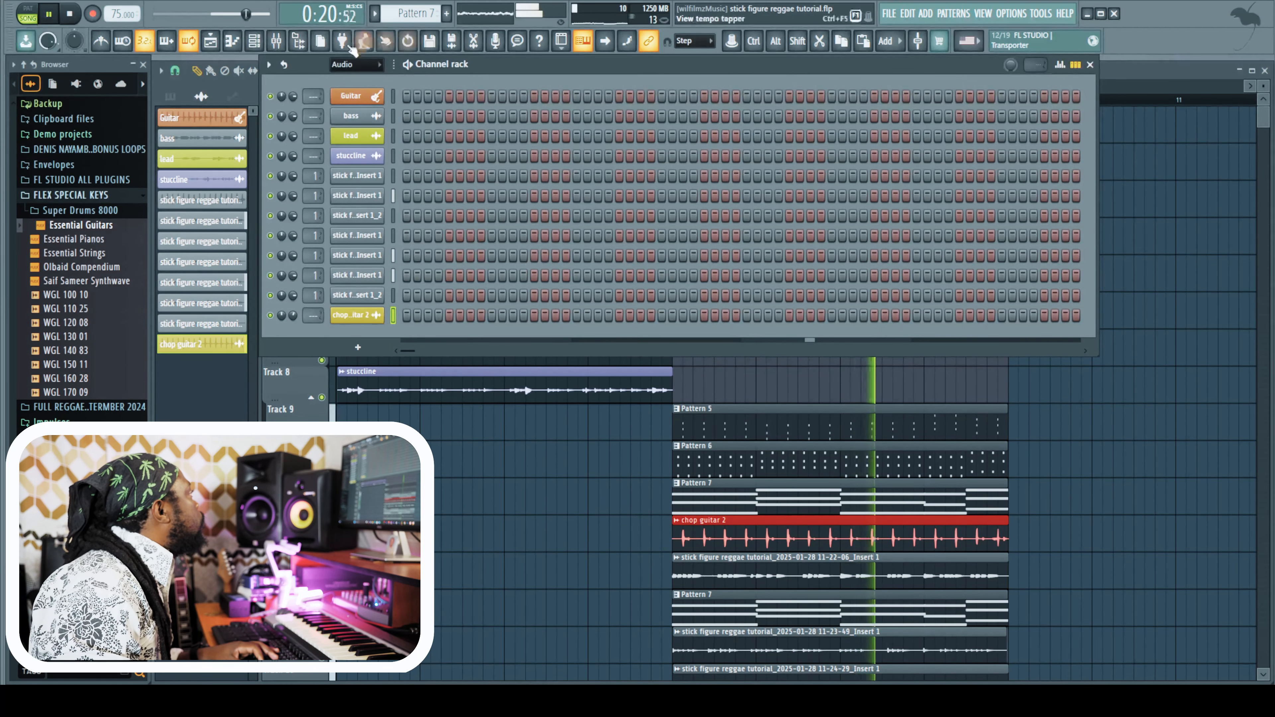
{"action": "left_click", "coordinate": [232, 44]}
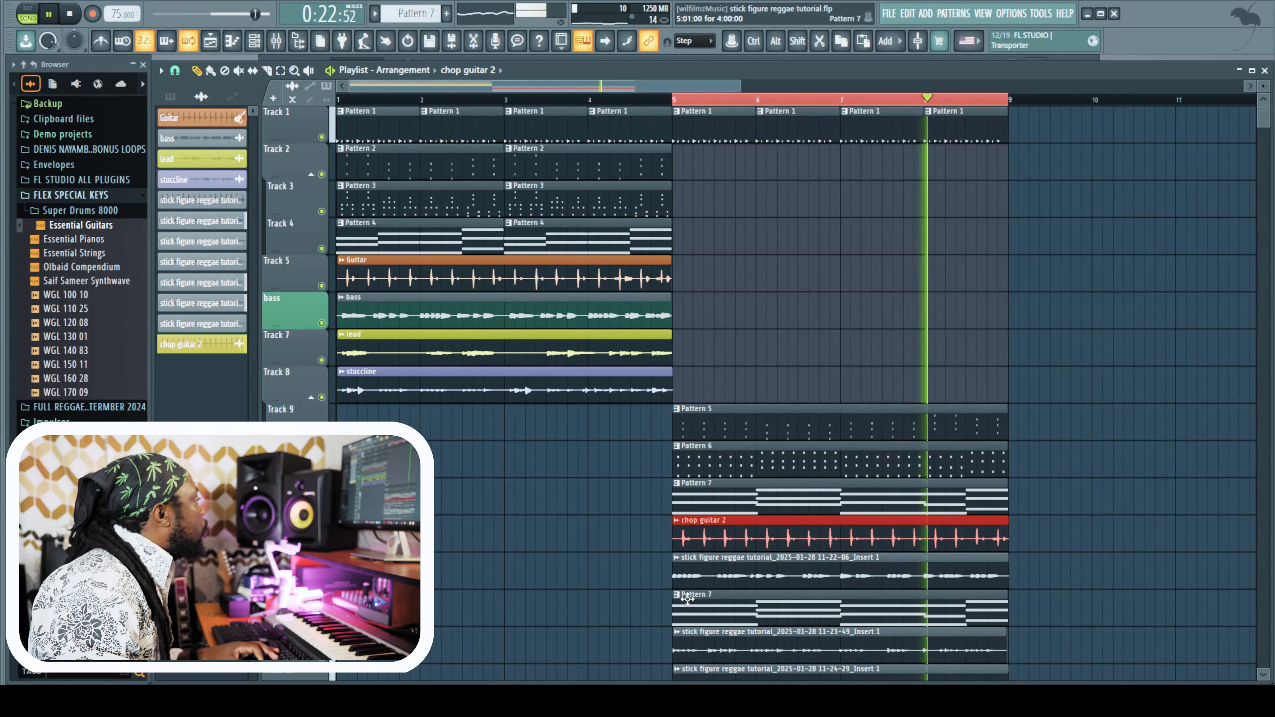
Rename the Track 13 audio recording as bass 2 and colour it pink
{"action": "left_click", "coordinate": [814, 576]}
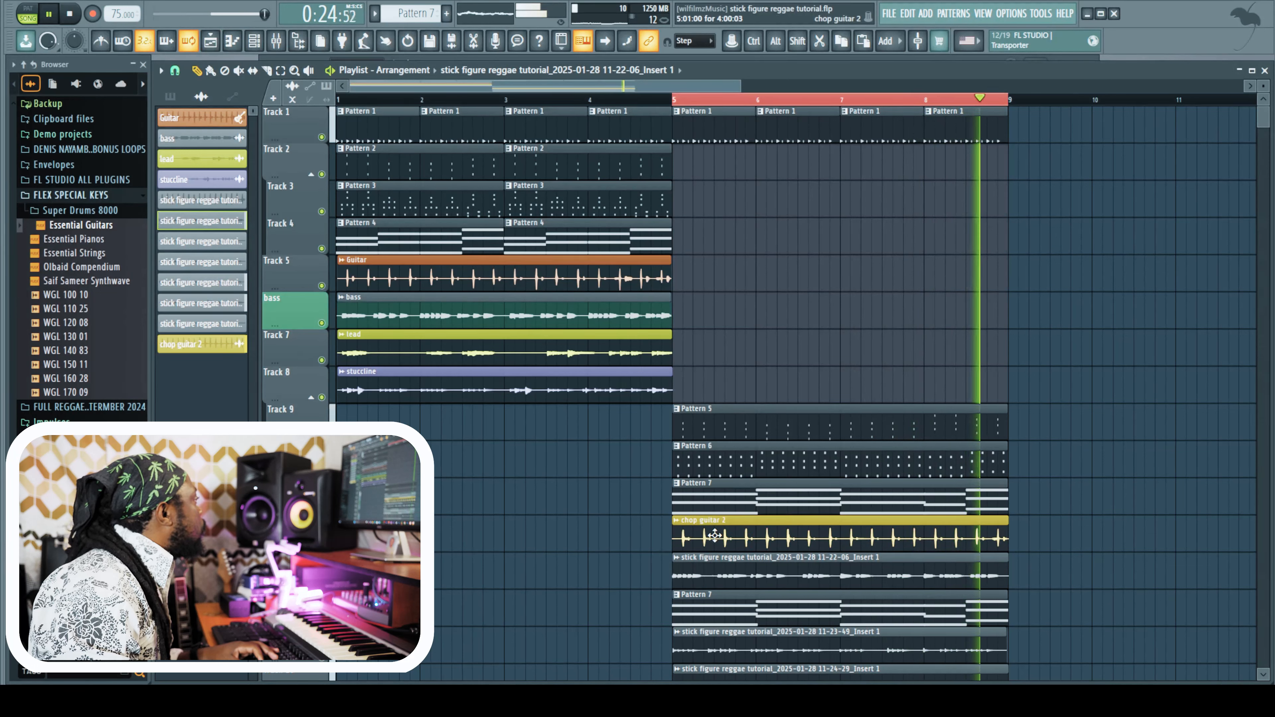
{"action": "right_click", "coordinate": [212, 228]}
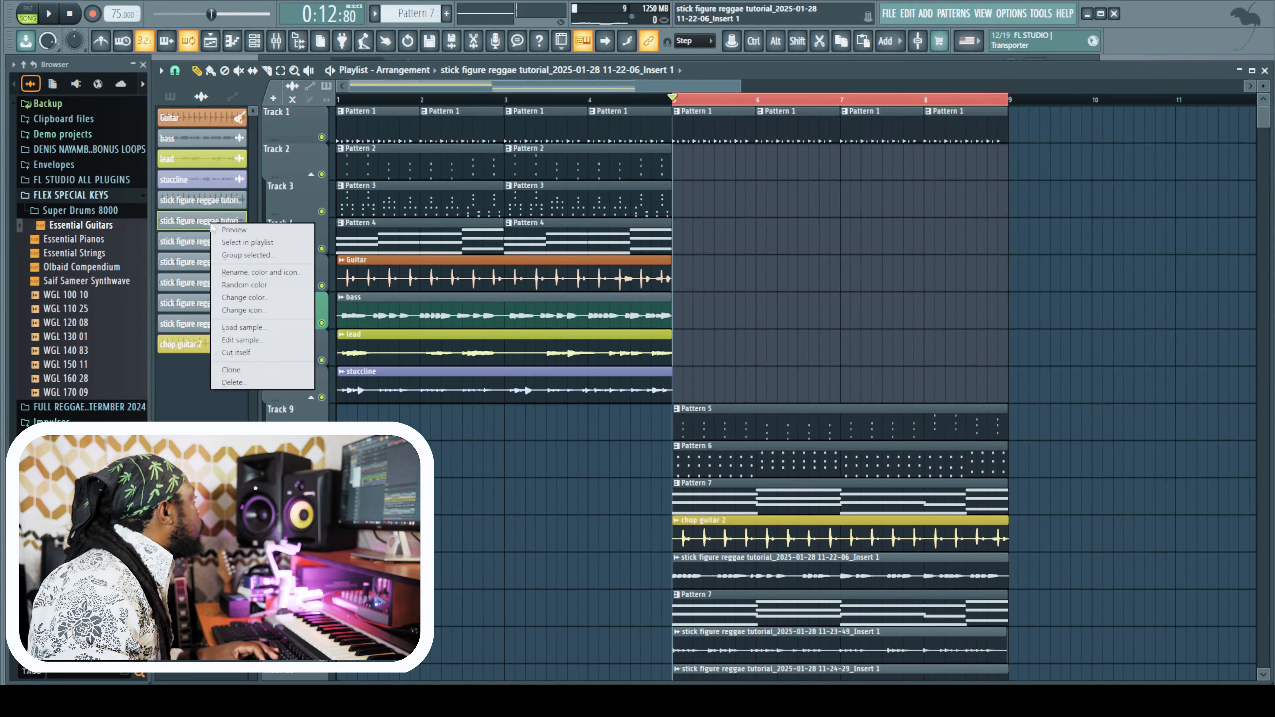
{"action": "left_click", "coordinate": [246, 273]}
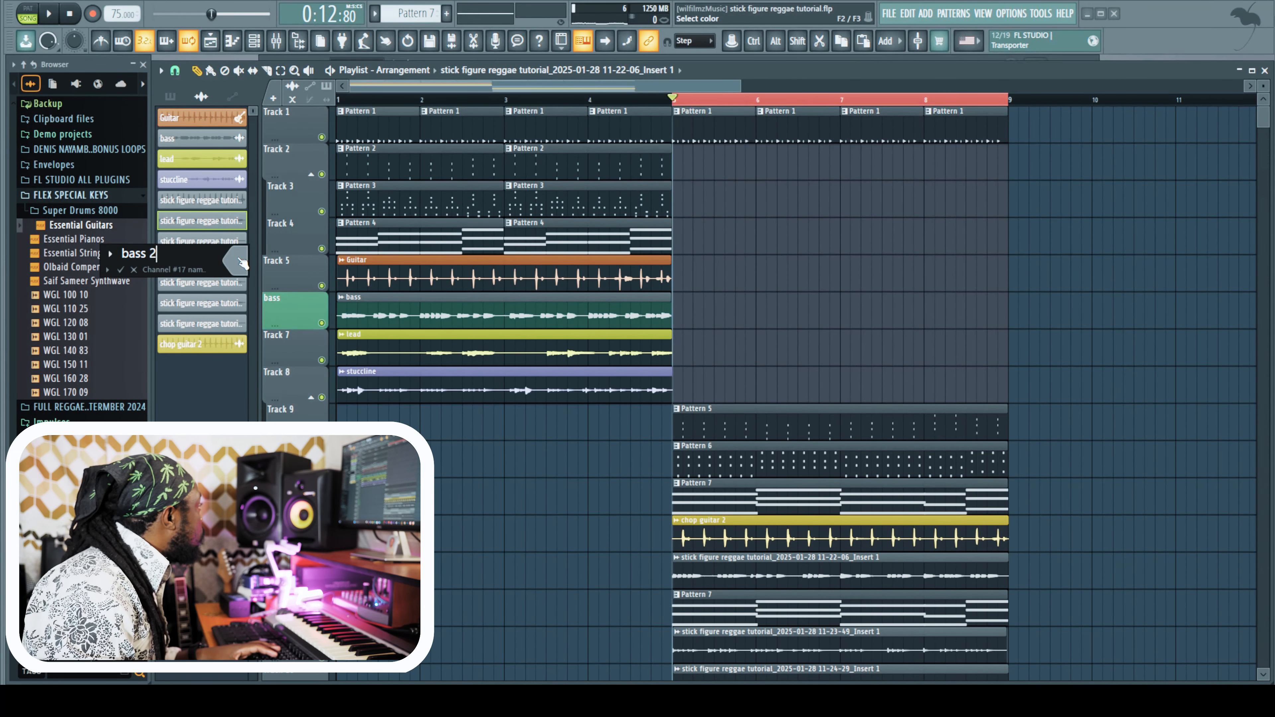
{"action": "type", "text": "bass 2"}
{"action": "left_click", "coordinate": [242, 263]}
{"action": "left_click", "coordinate": [457, 588]}
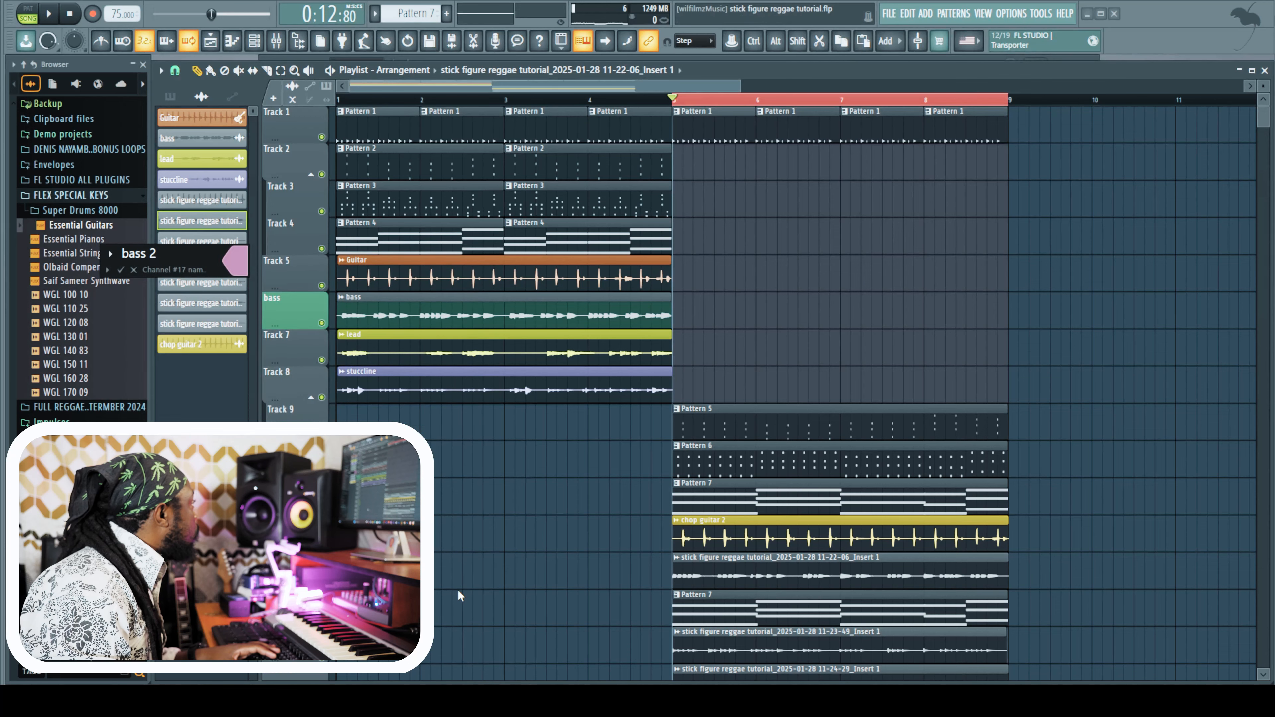
{"action": "key", "text": "Return"}
Rename the Track 15 audio recording as stucline 2 and colour it yellow
{"action": "scroll", "coordinate": [761, 578], "scroll_direction": "down", "scroll_amount": 2}
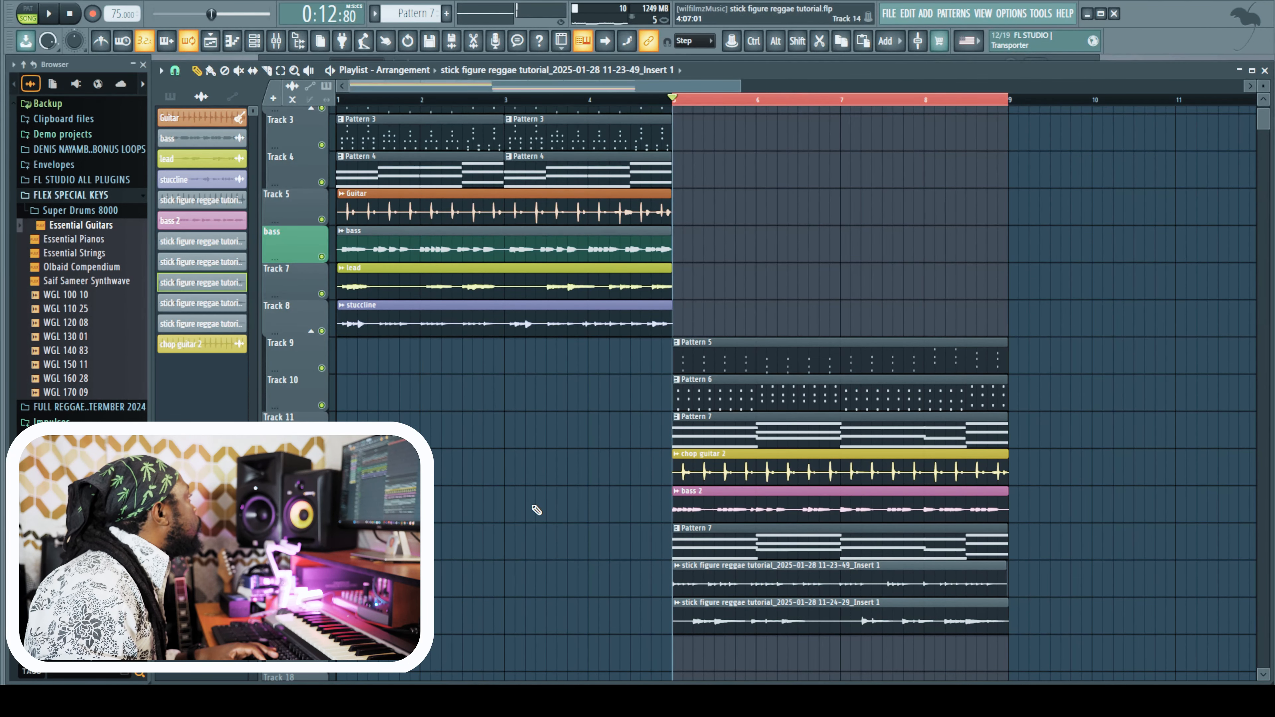
{"action": "right_click", "coordinate": [203, 293]}
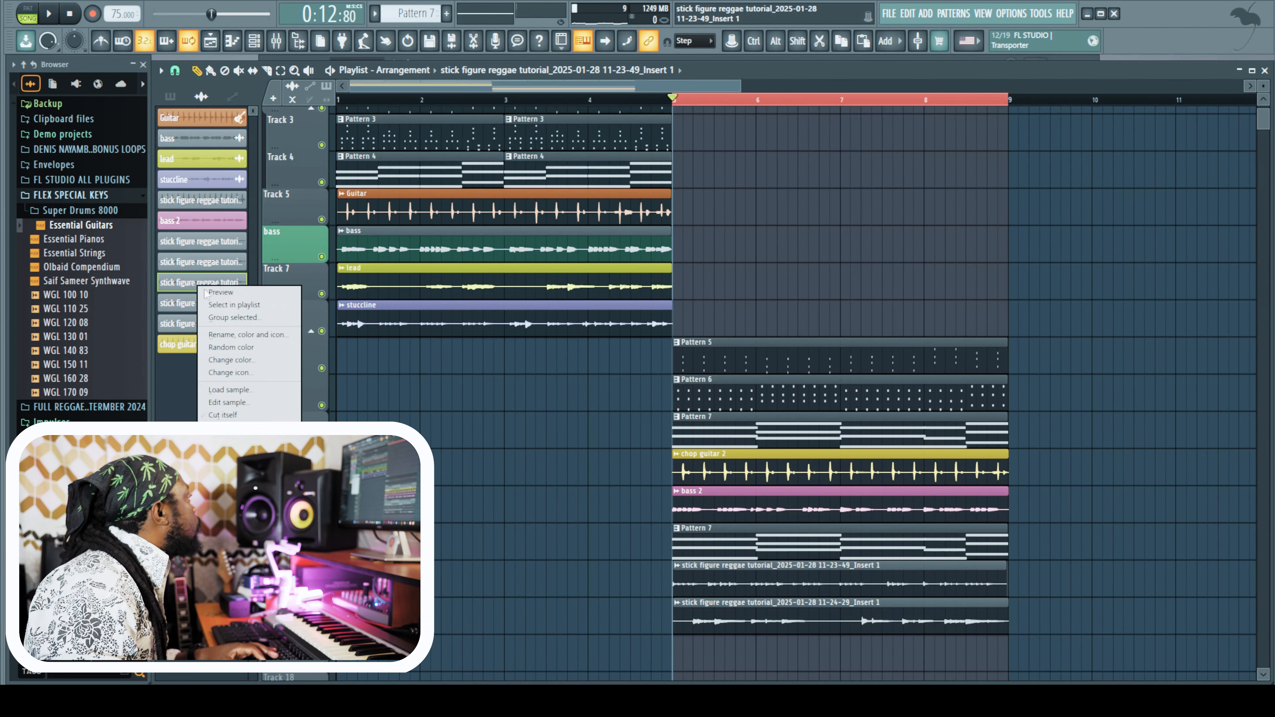
{"action": "left_click", "coordinate": [238, 334]}
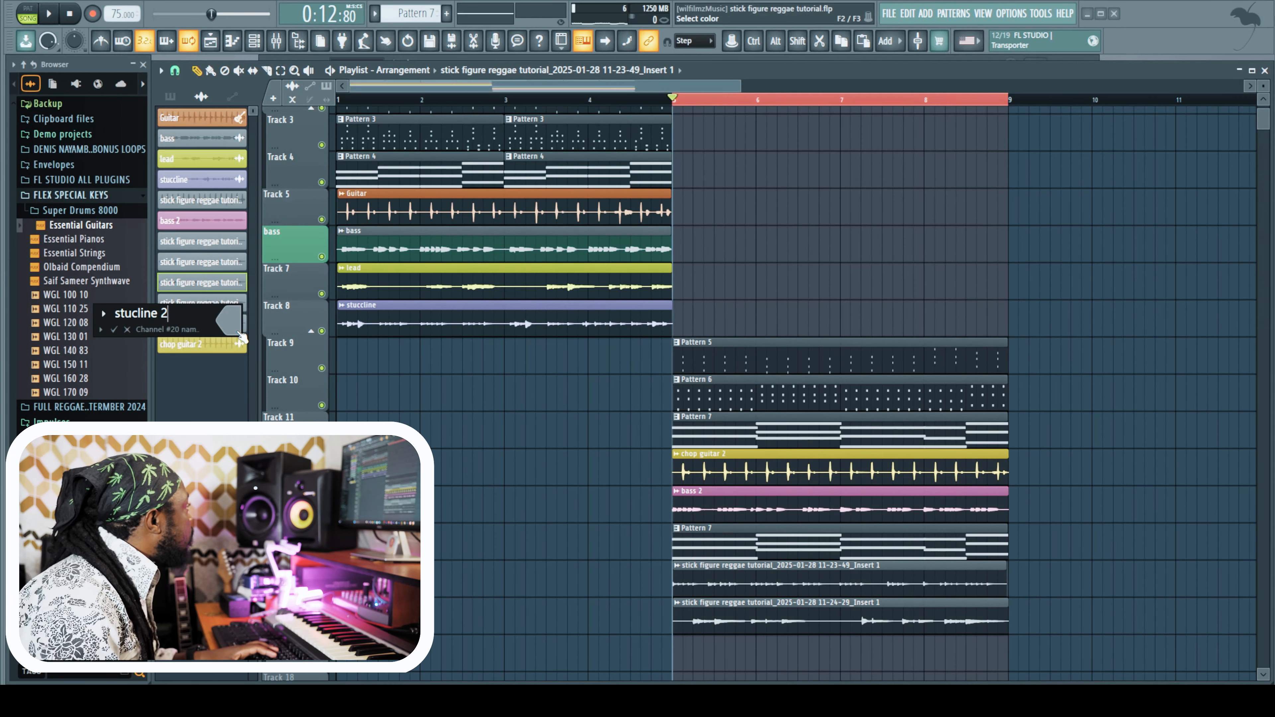
{"action": "left_click", "coordinate": [234, 324]}
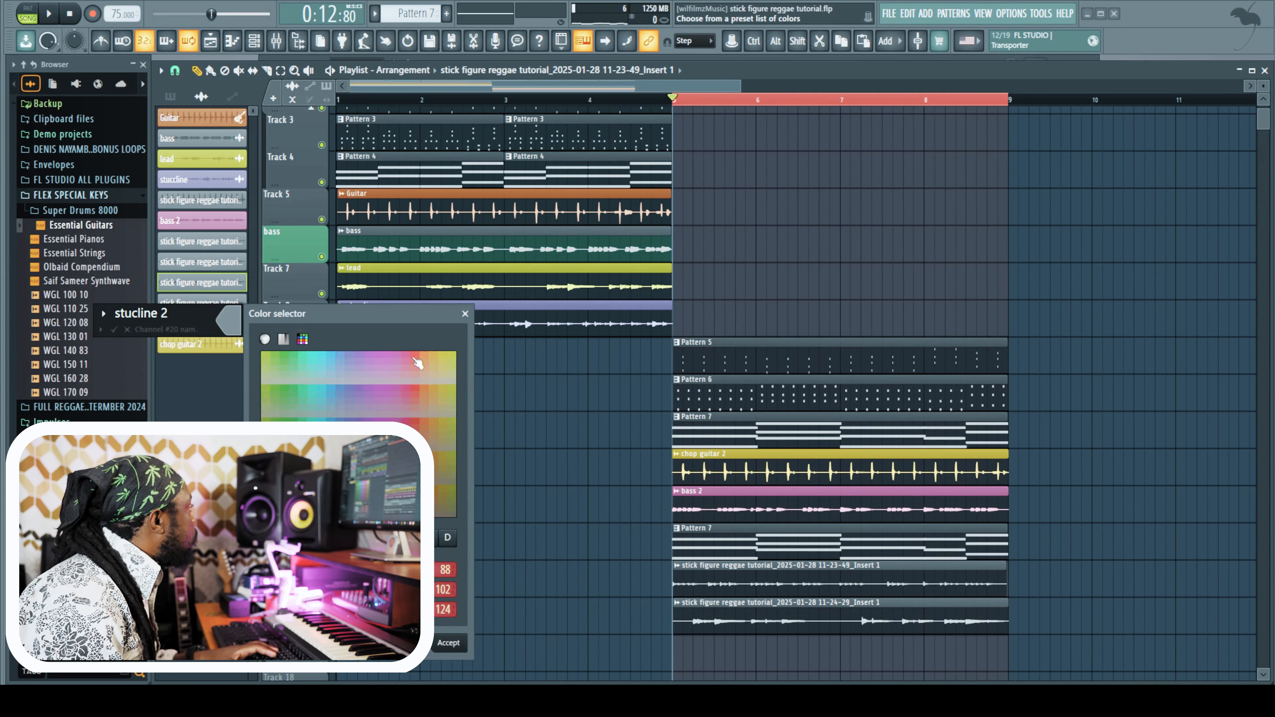
{"action": "left_click", "coordinate": [436, 354]}
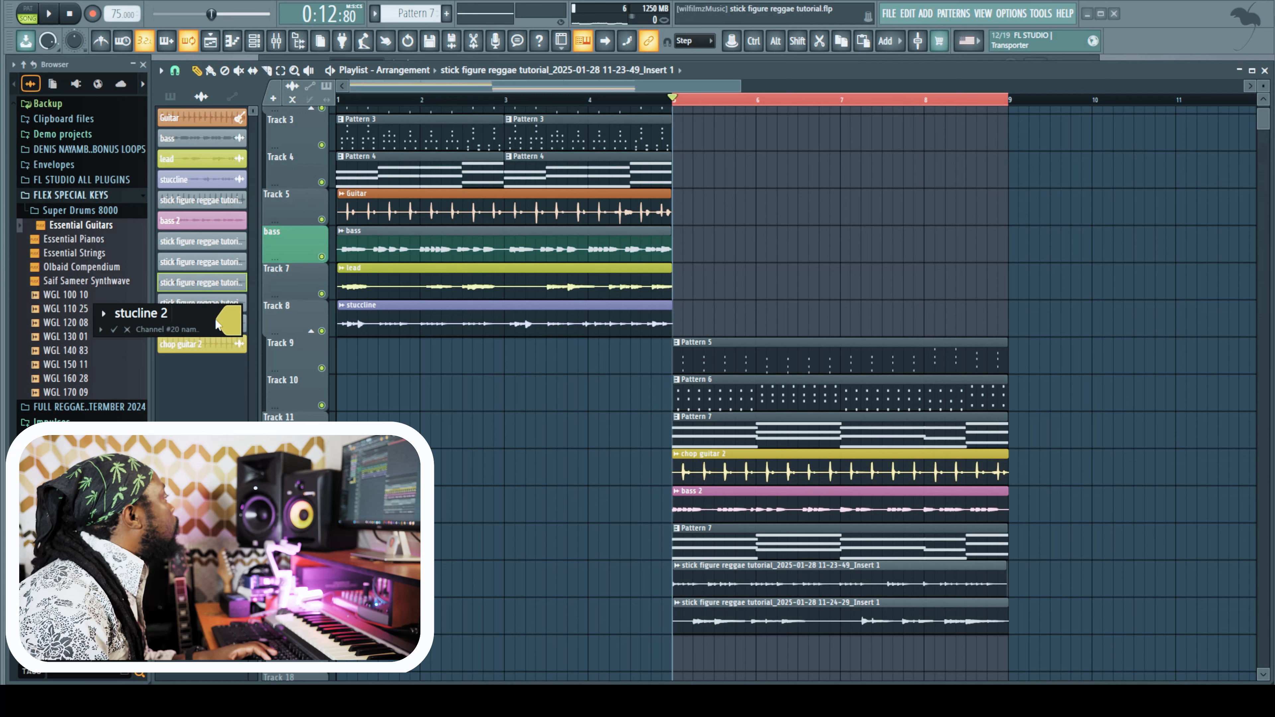
{"action": "key", "text": "Return"}
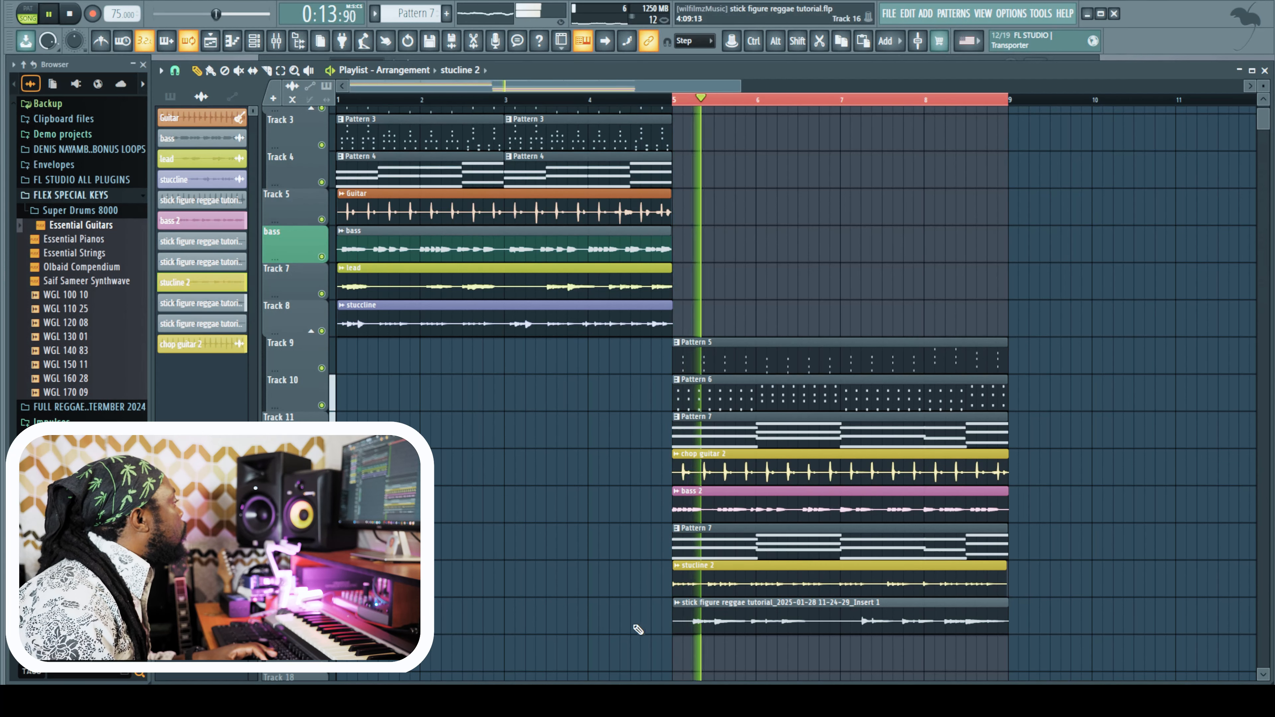
Play the second section and slice the stucline 2 clip within the fourth beat of bar 5
{"action": "left_click", "coordinate": [839, 628]}
{"action": "key", "text": "space"}
{"action": "key", "text": "space"}
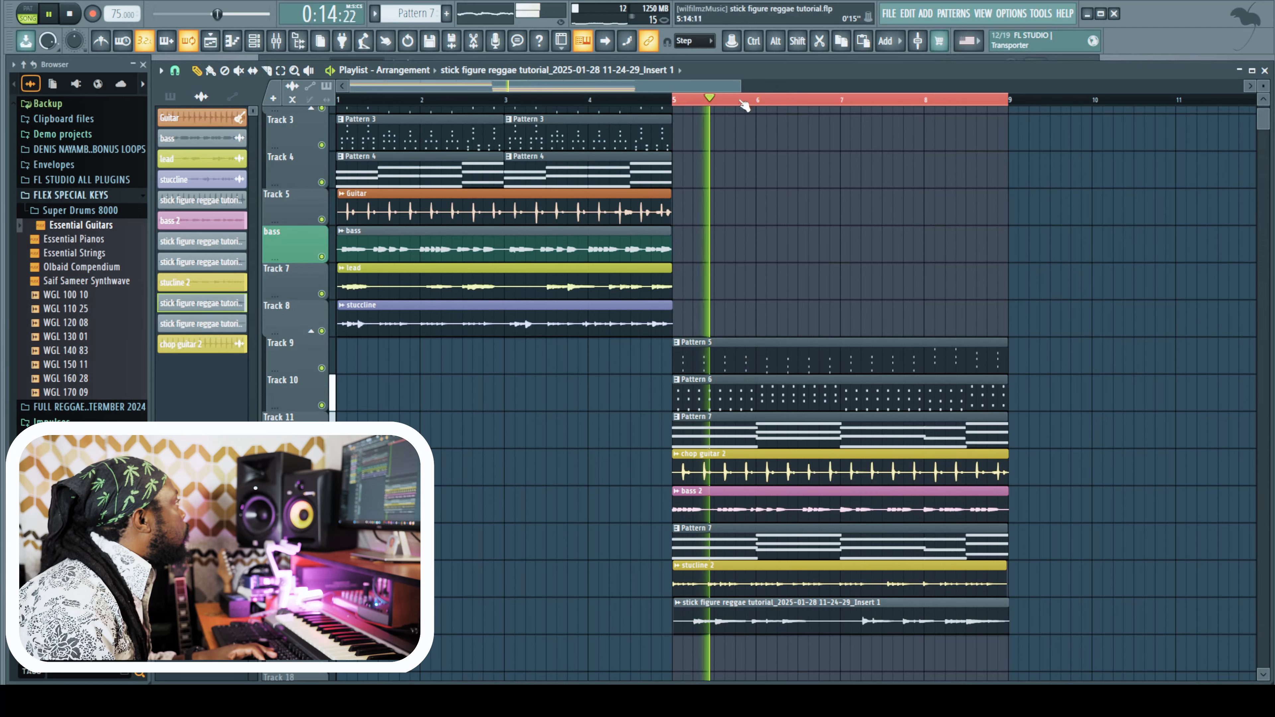
{"action": "left_click_drag", "start_coordinate": [739, 86], "coordinate": [642, 78]}
{"action": "key", "text": "space"}
{"action": "key", "text": "space"}
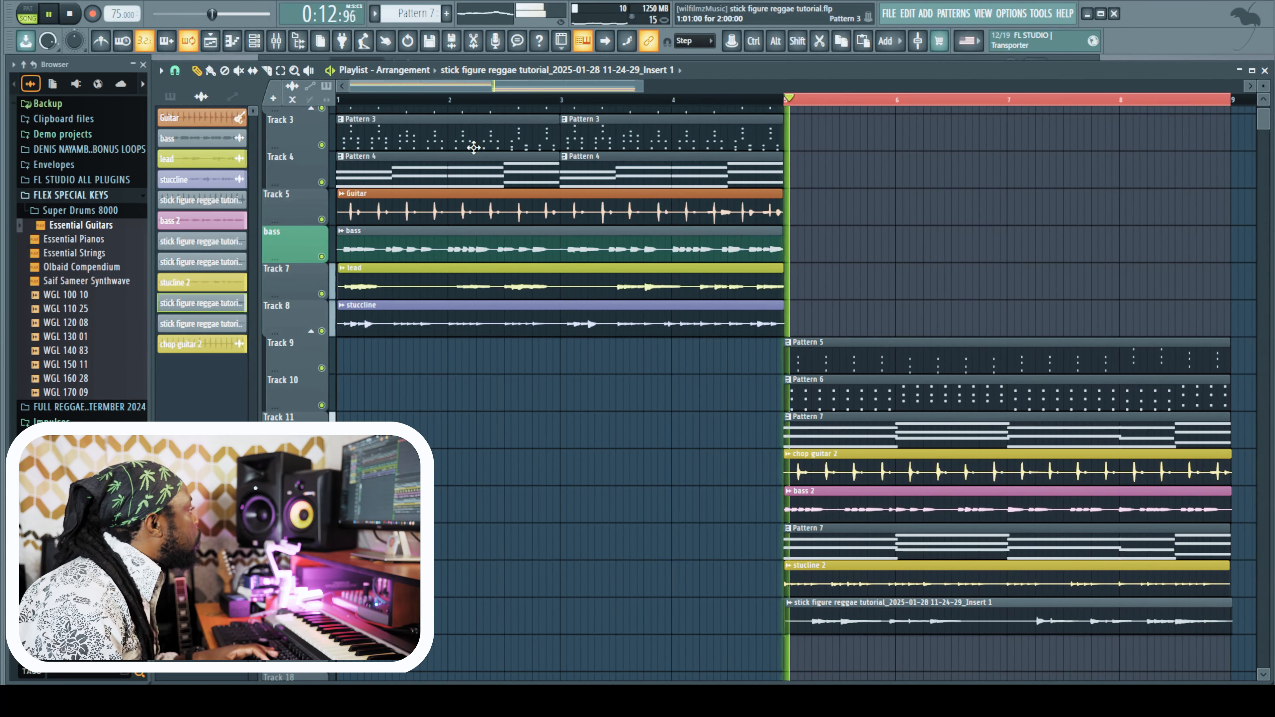
{"action": "left_click_drag", "start_coordinate": [355, 89], "coordinate": [486, 87]}
{"action": "left_click_drag", "start_coordinate": [643, 89], "coordinate": [543, 88]}
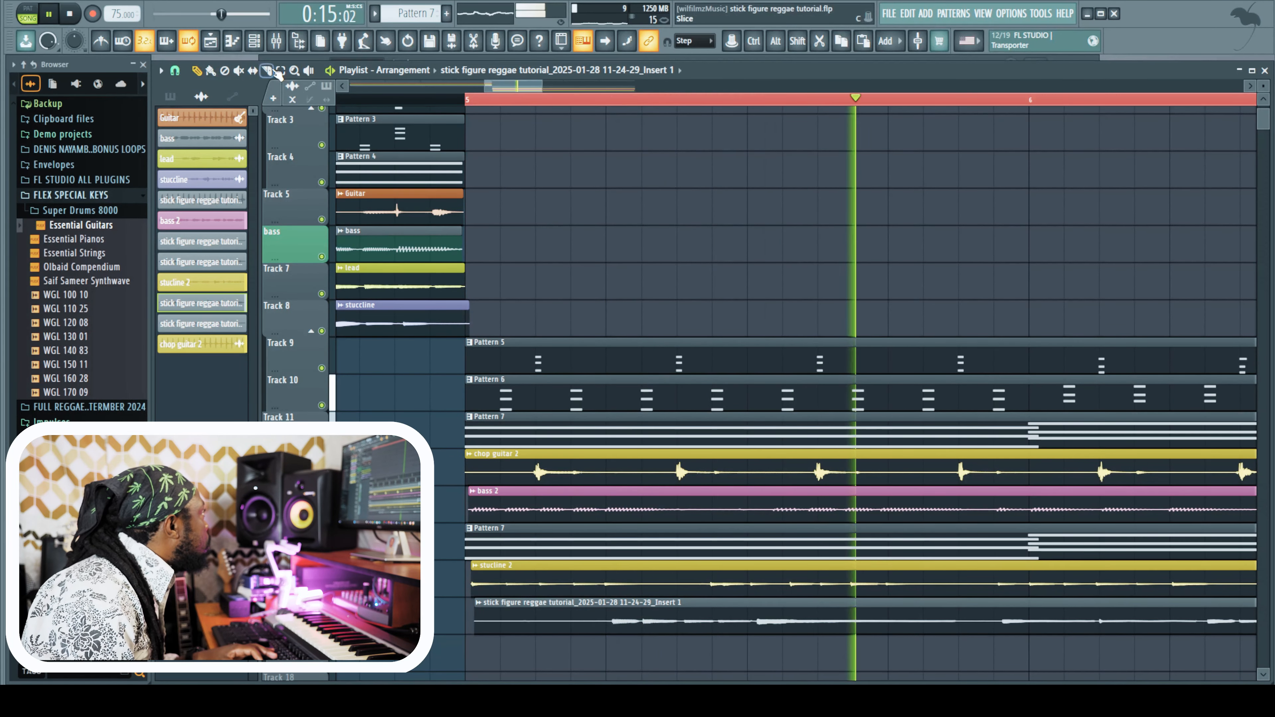
{"action": "left_click", "coordinate": [945, 583]}
{"action": "key", "text": "space"}
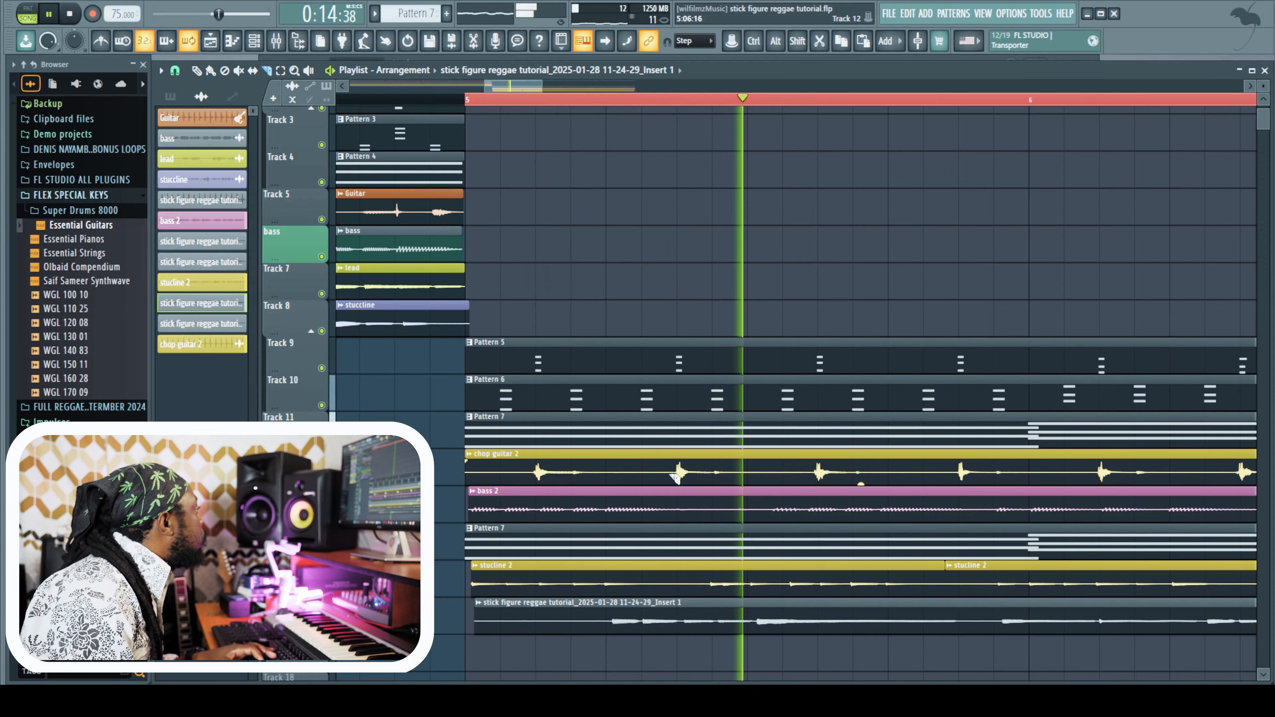
Slice the stucline 2 clip again within the third beat of bar 5 and nudge the slice in between to tighten its timing
{"action": "left_click", "coordinate": [789, 588]}
{"action": "key", "text": "space"}
{"action": "left_click_drag", "start_coordinate": [879, 583], "coordinate": [882, 584]}
{"action": "key", "text": "space"}
{"action": "key", "text": "space"}
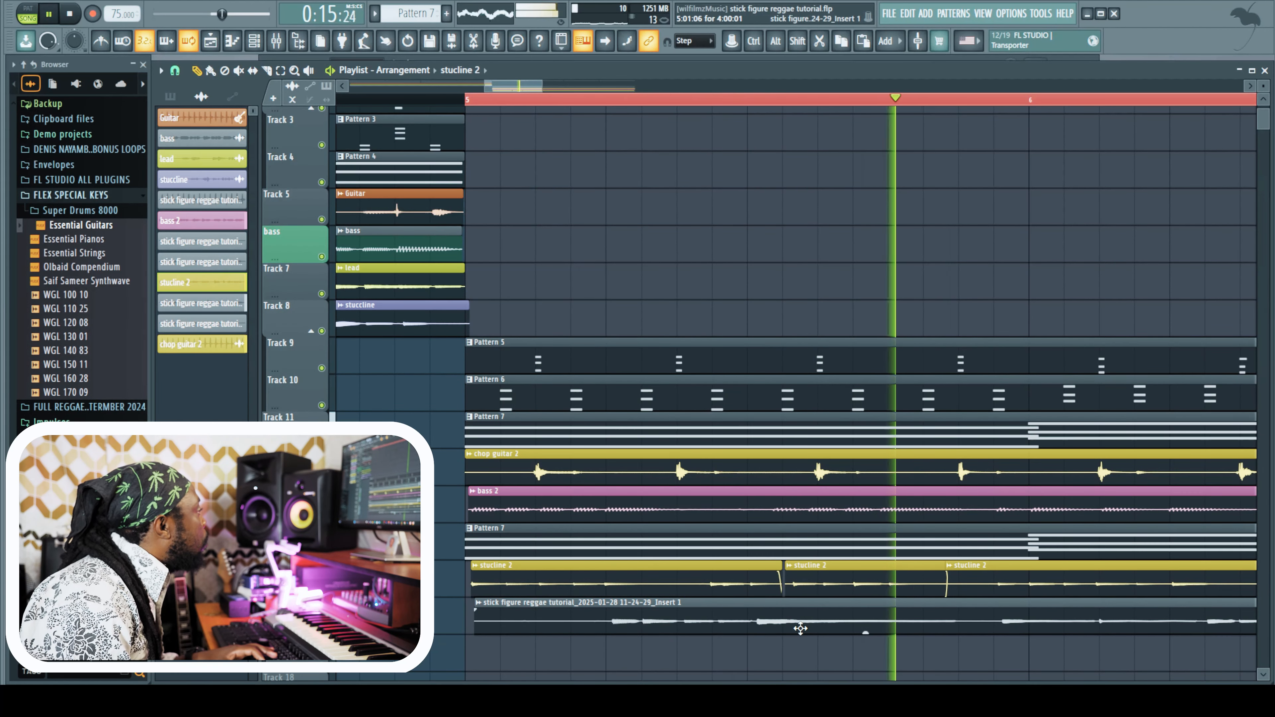
{"action": "key", "text": "space"}
Rename the Track 16 audio recording as lead
{"action": "left_click", "coordinate": [753, 623]}
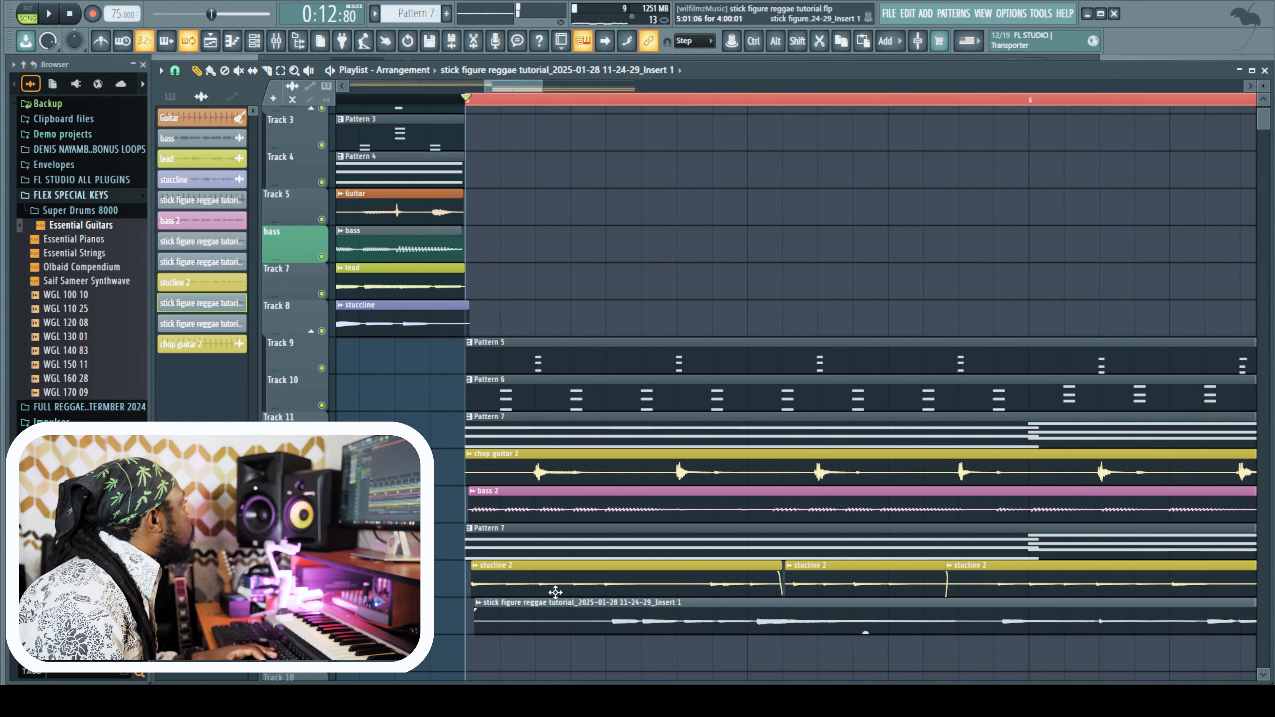
{"action": "left_click", "coordinate": [174, 71]}
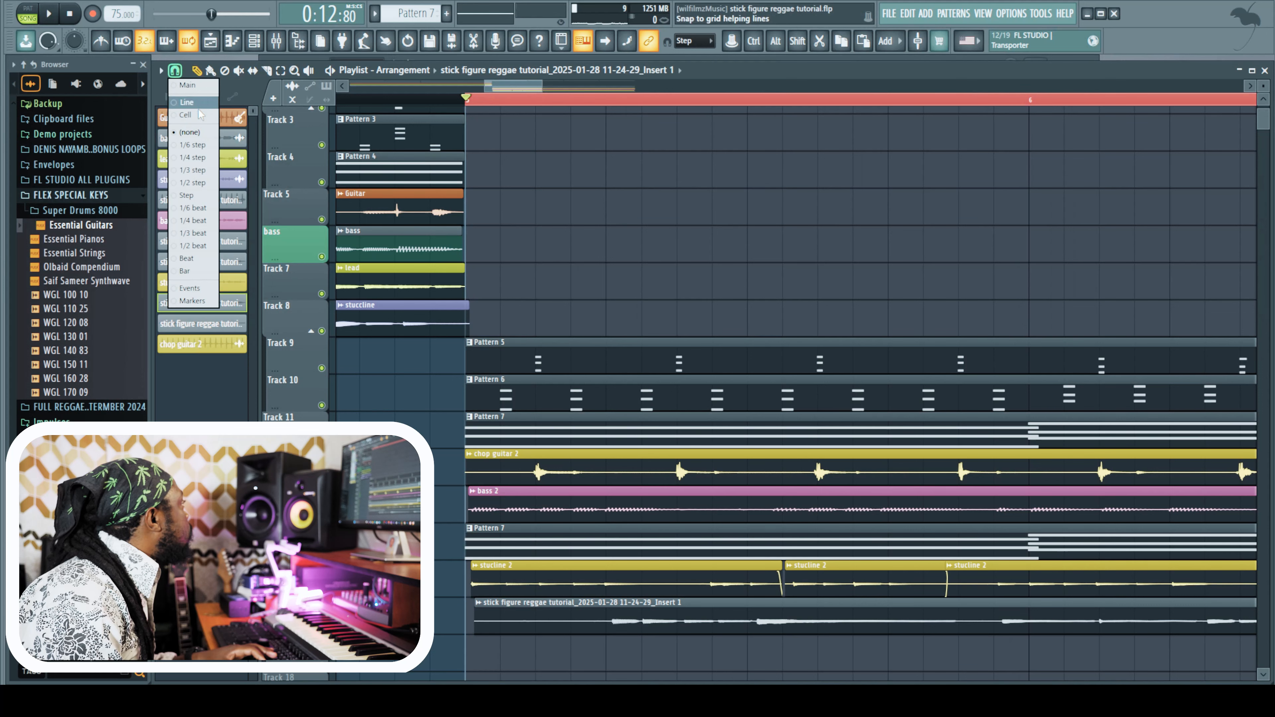
{"action": "left_click", "coordinate": [607, 612]}
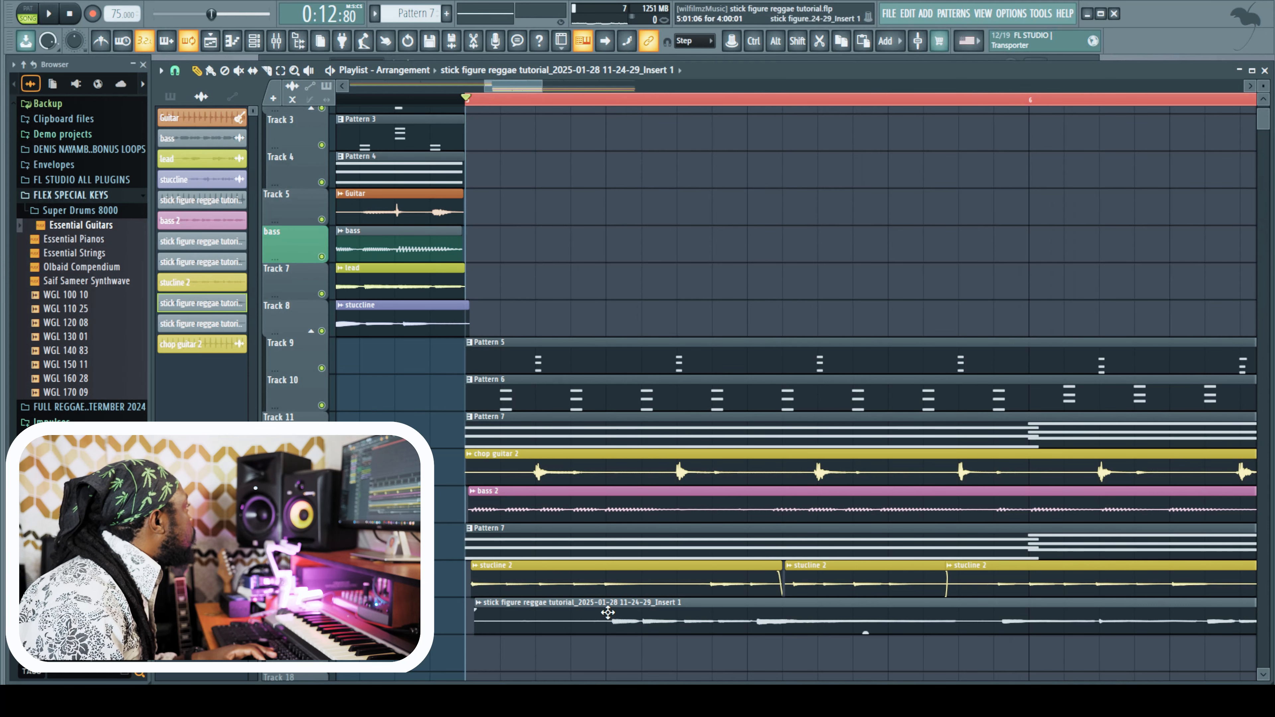
{"action": "right_click", "coordinate": [219, 313]}
{"action": "left_click", "coordinate": [257, 356]}
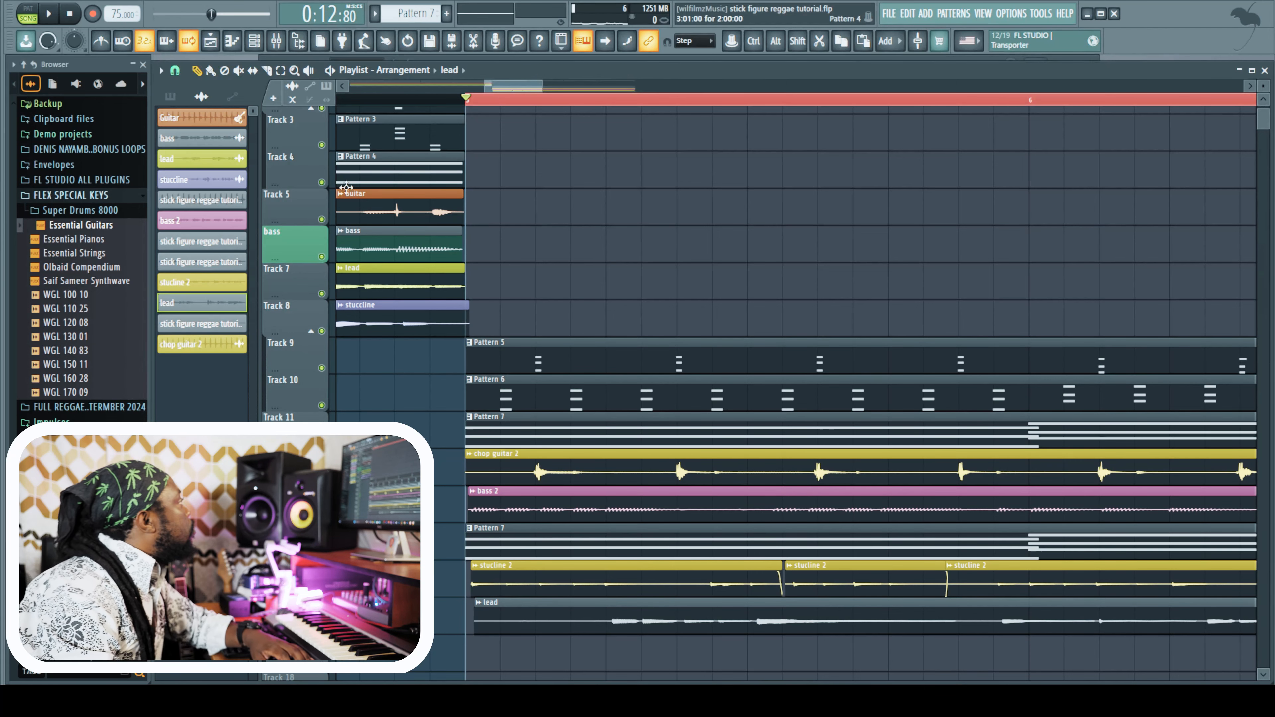
Select all the clips in the playlist and play the whole arrangement from bar 1, checking the audio channels
{"action": "left_click_drag", "start_coordinate": [542, 84], "coordinate": [832, 87]}
{"action": "left_click_drag", "start_coordinate": [487, 87], "coordinate": [350, 86]}
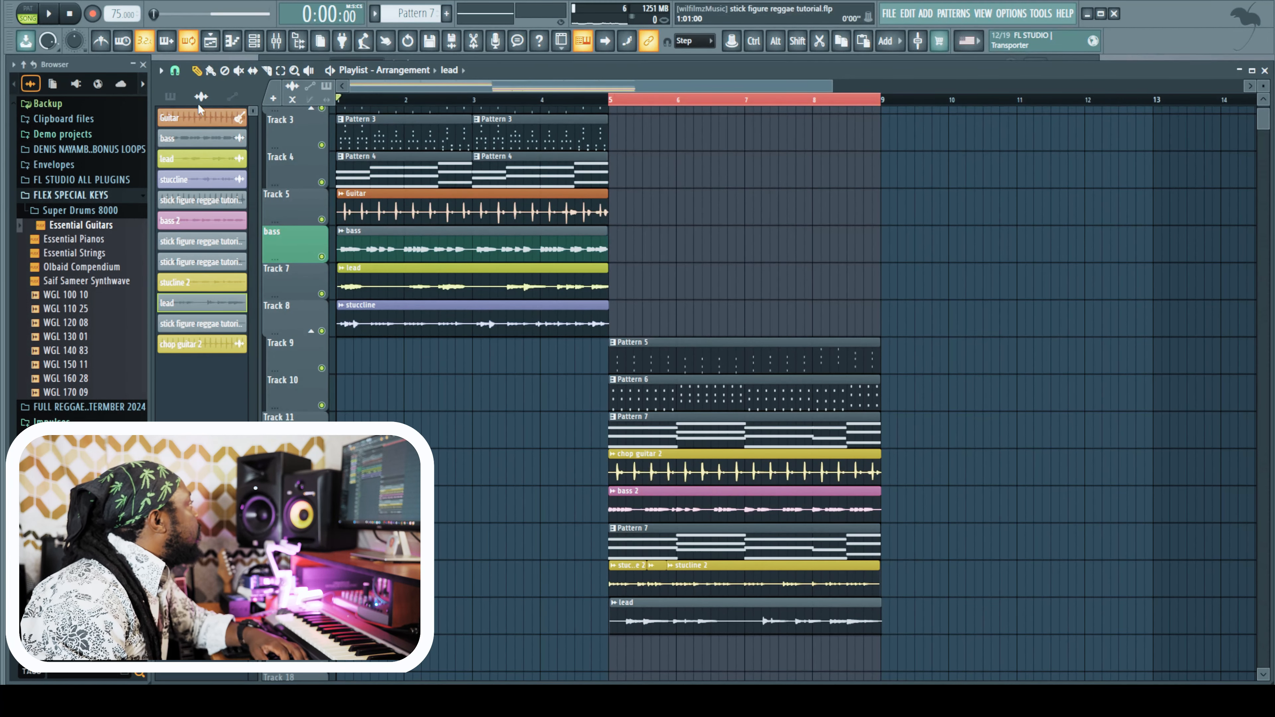
{"action": "key", "text": "ctrl+a"}
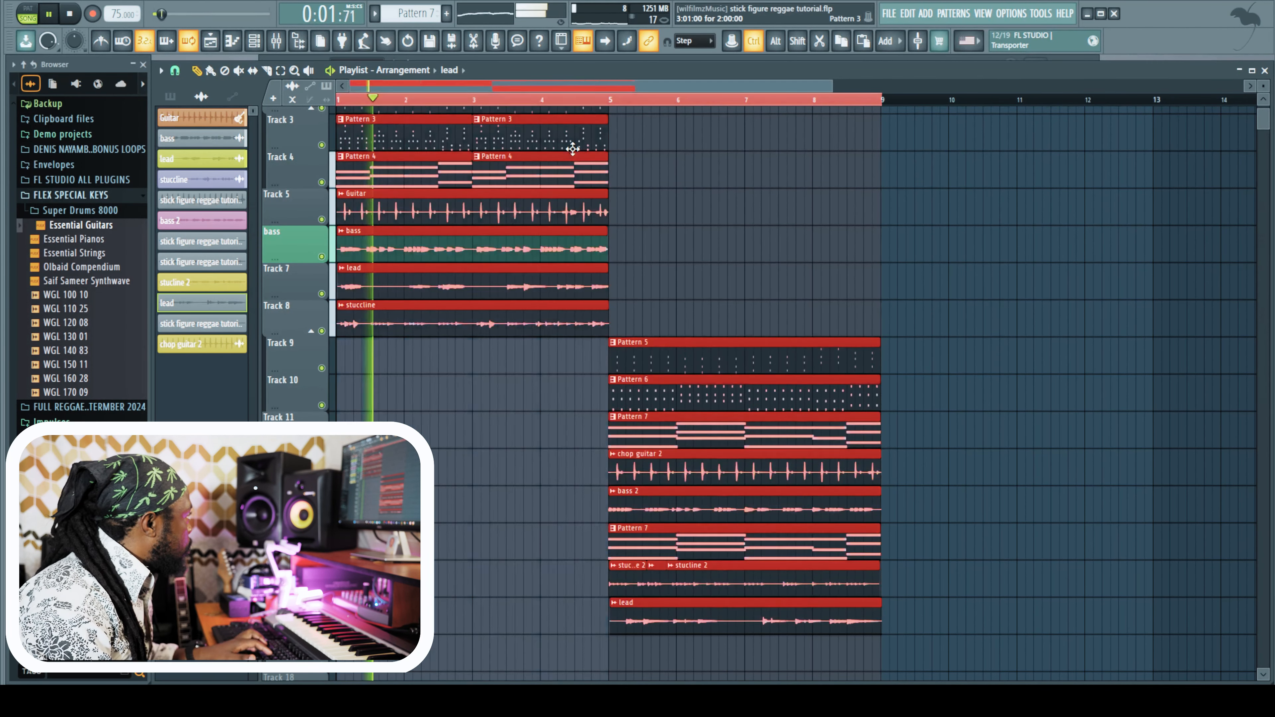
{"action": "left_click", "coordinate": [254, 41]}
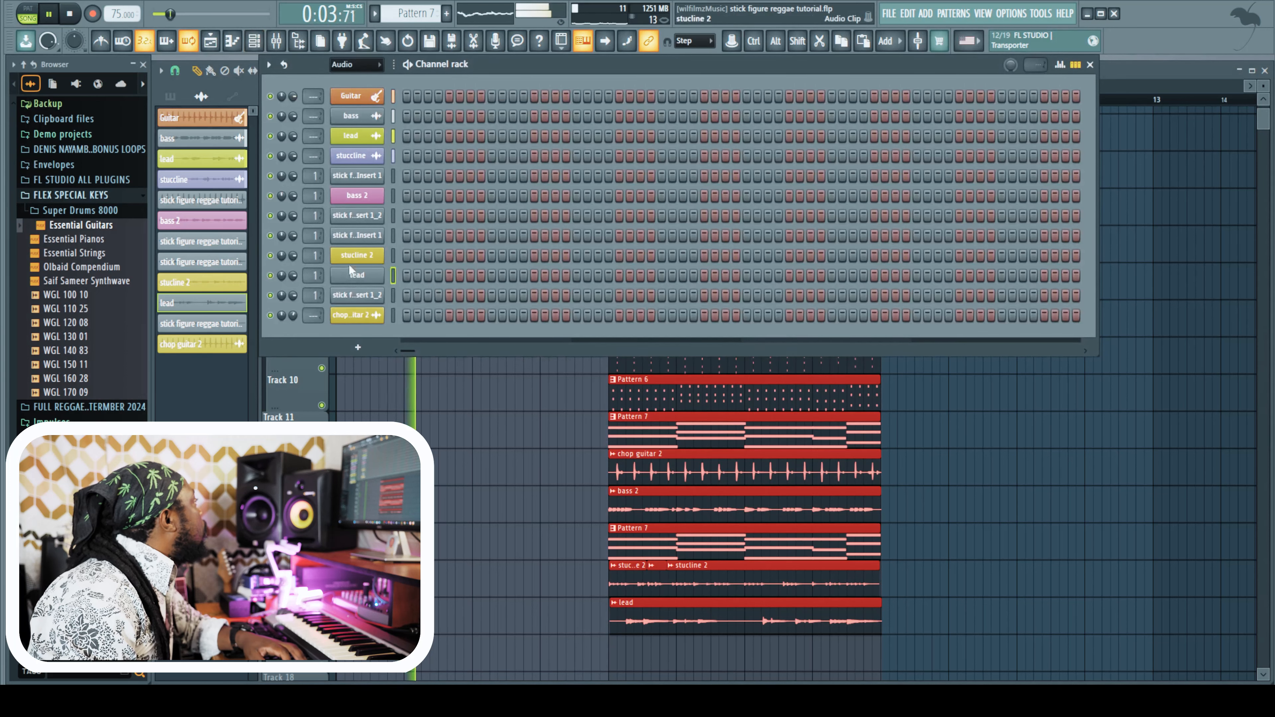
{"action": "left_click", "coordinate": [256, 44]}
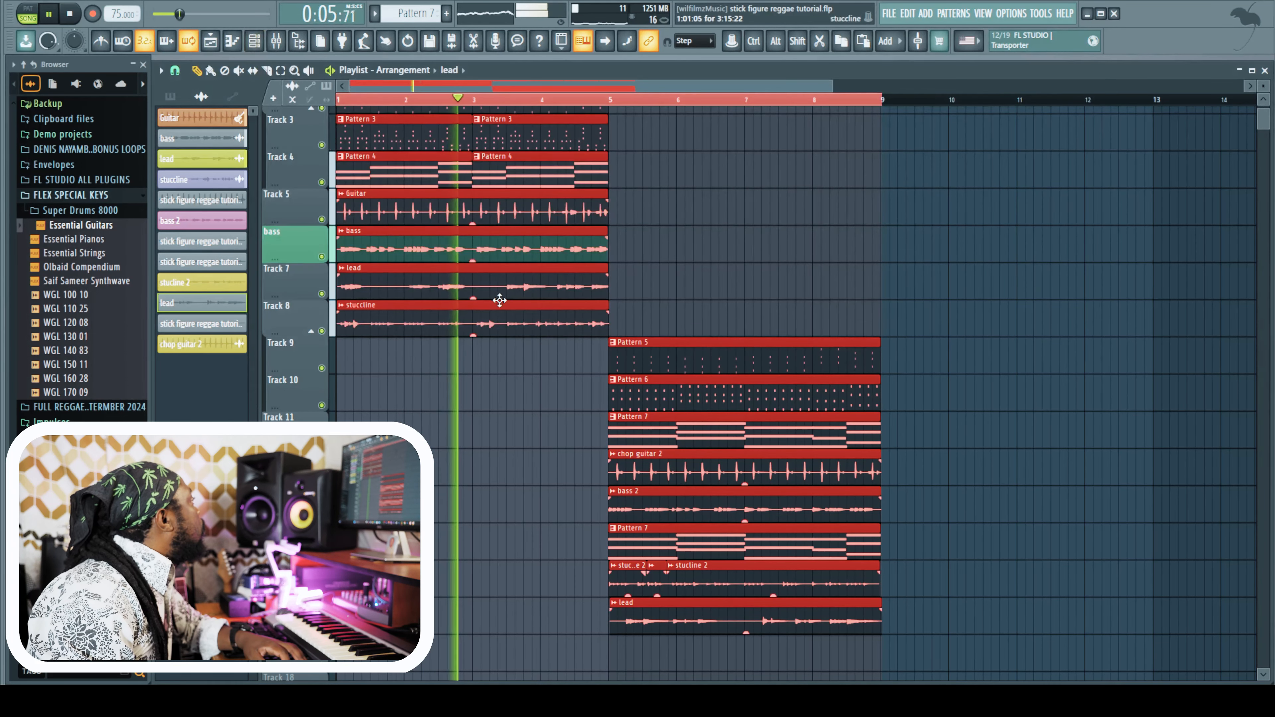
{"action": "key", "text": "space"}
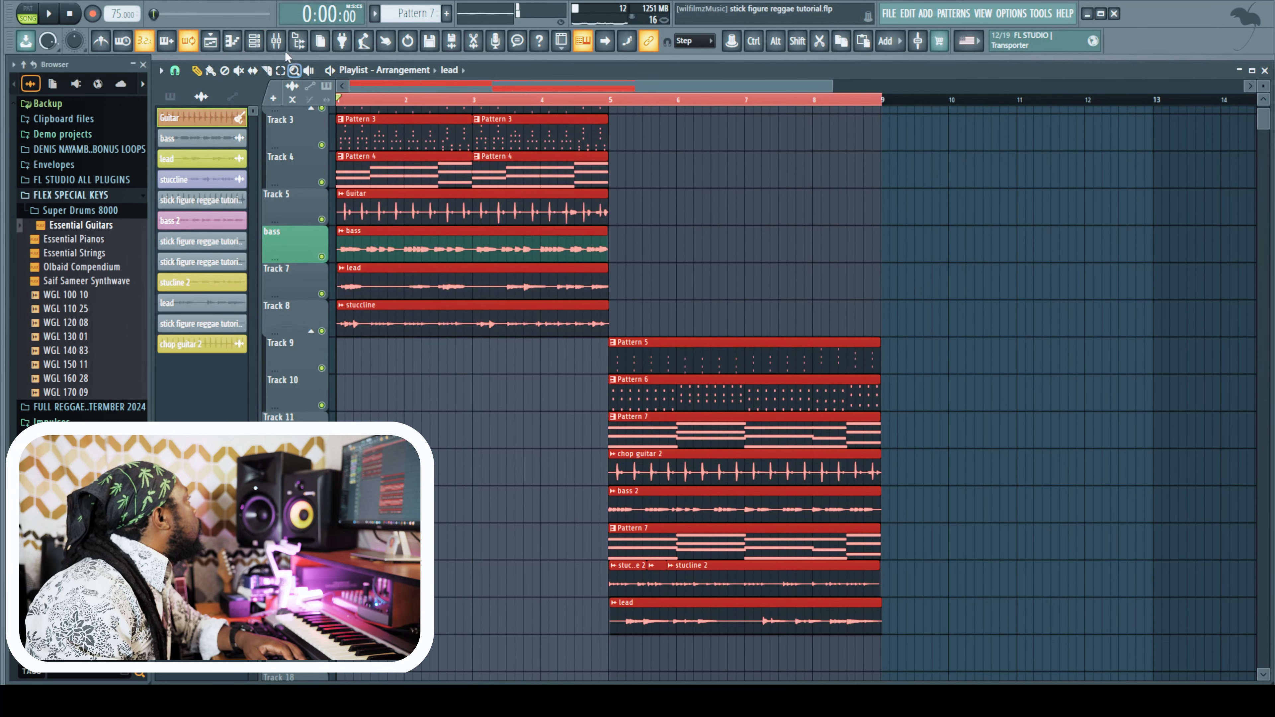
Set the audio input source of mixer Insert 1 to none
{"action": "key", "text": "F9"}
{"action": "left_click", "coordinate": [522, 488]}
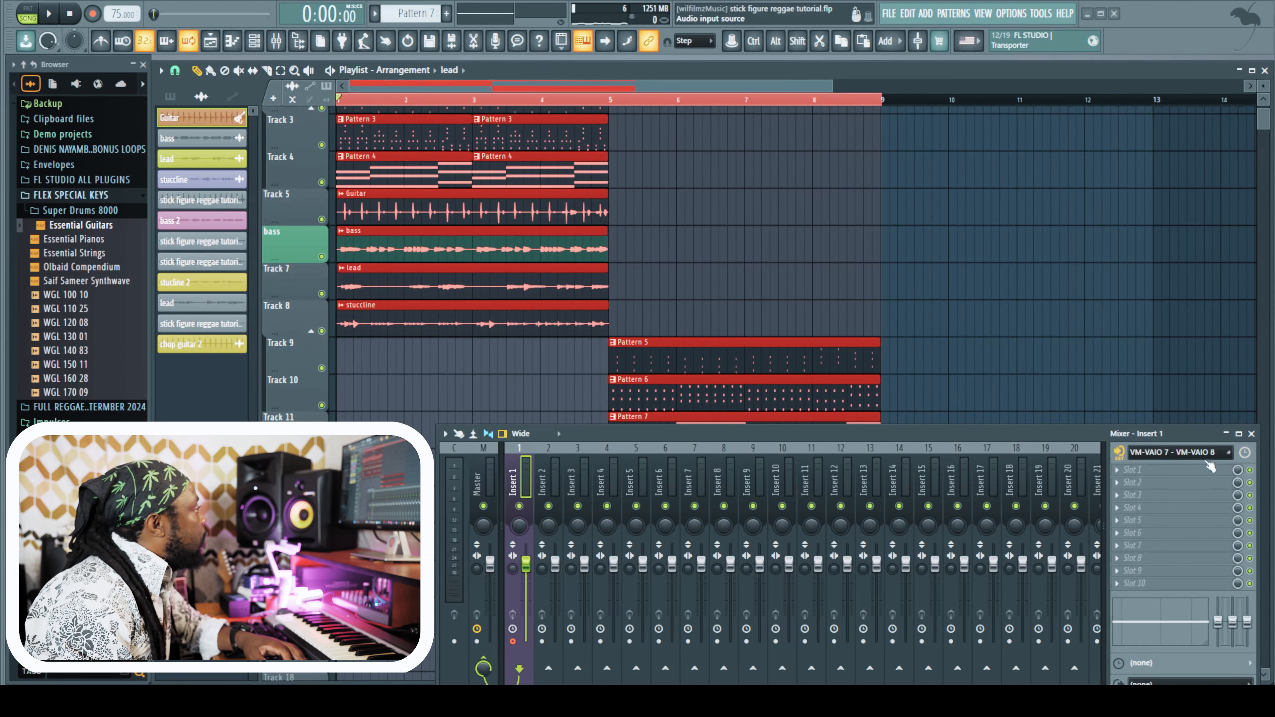
{"action": "left_click", "coordinate": [1196, 453]}
{"action": "left_click", "coordinate": [1160, 646]}
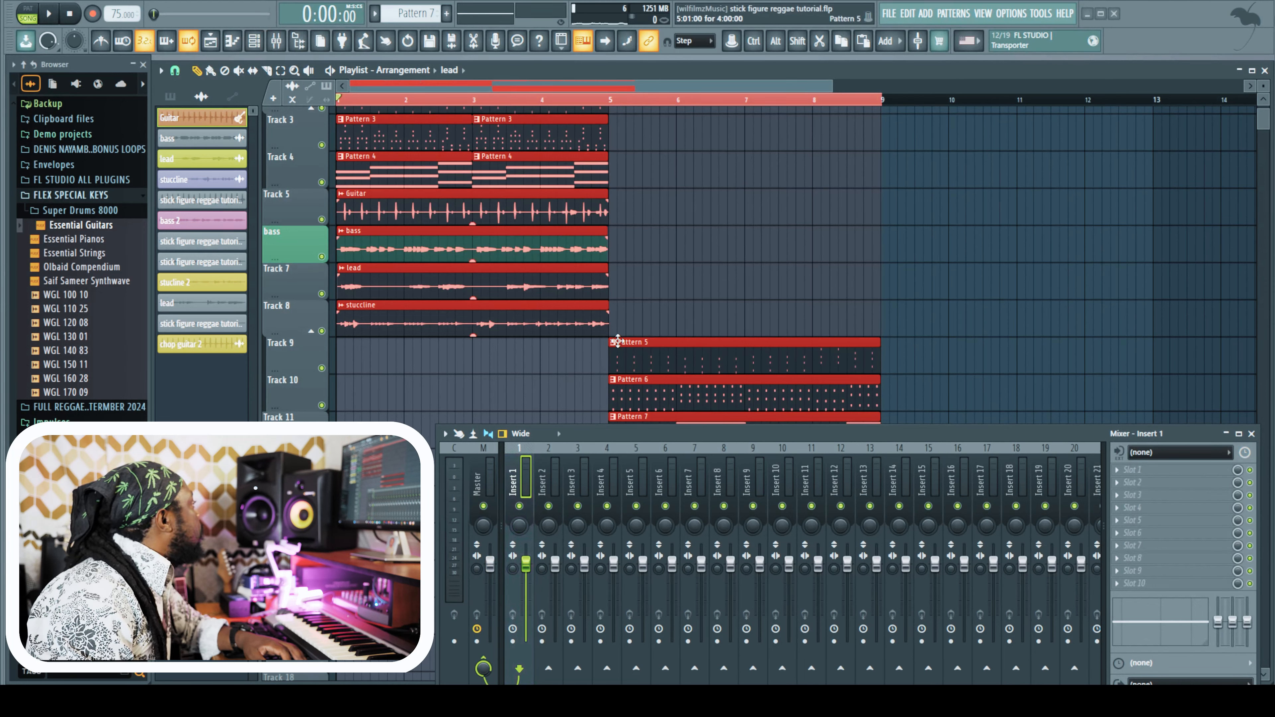
{"action": "left_click", "coordinate": [1251, 433]}
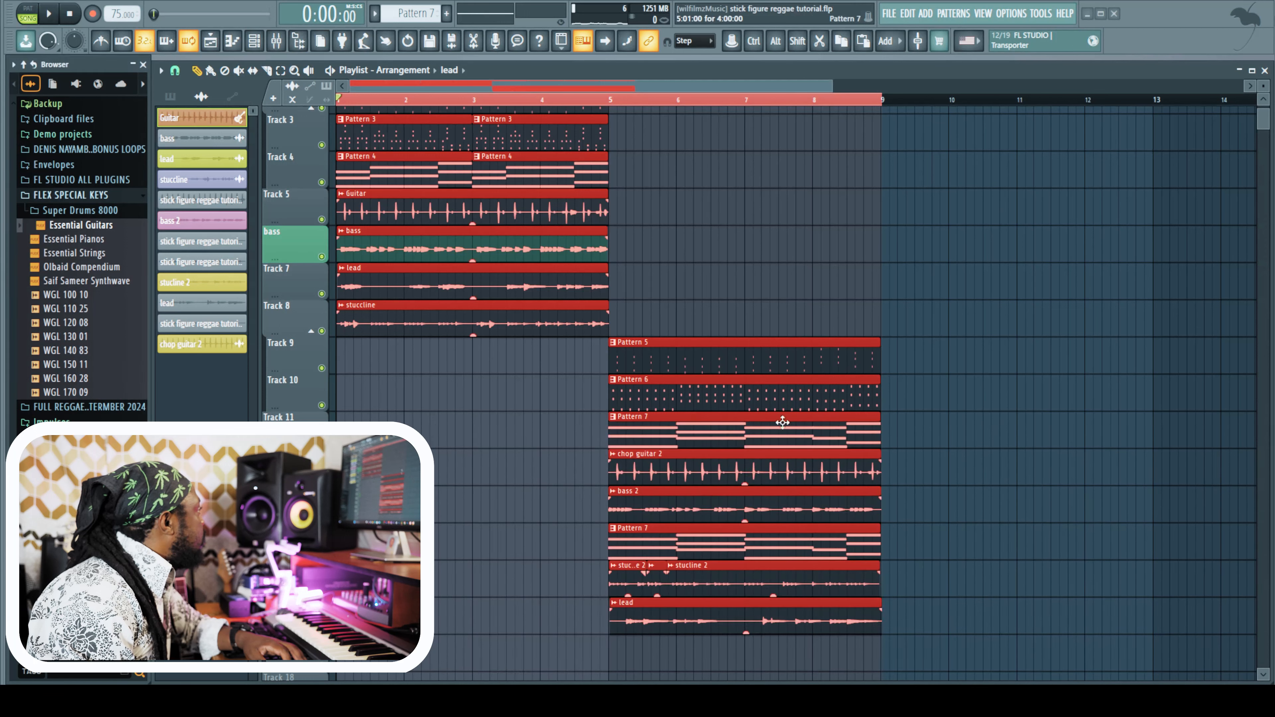
Deselect all the clips and delete the leftover unnamed recording channels that no playlist clip uses
{"action": "left_click", "coordinate": [906, 282]}
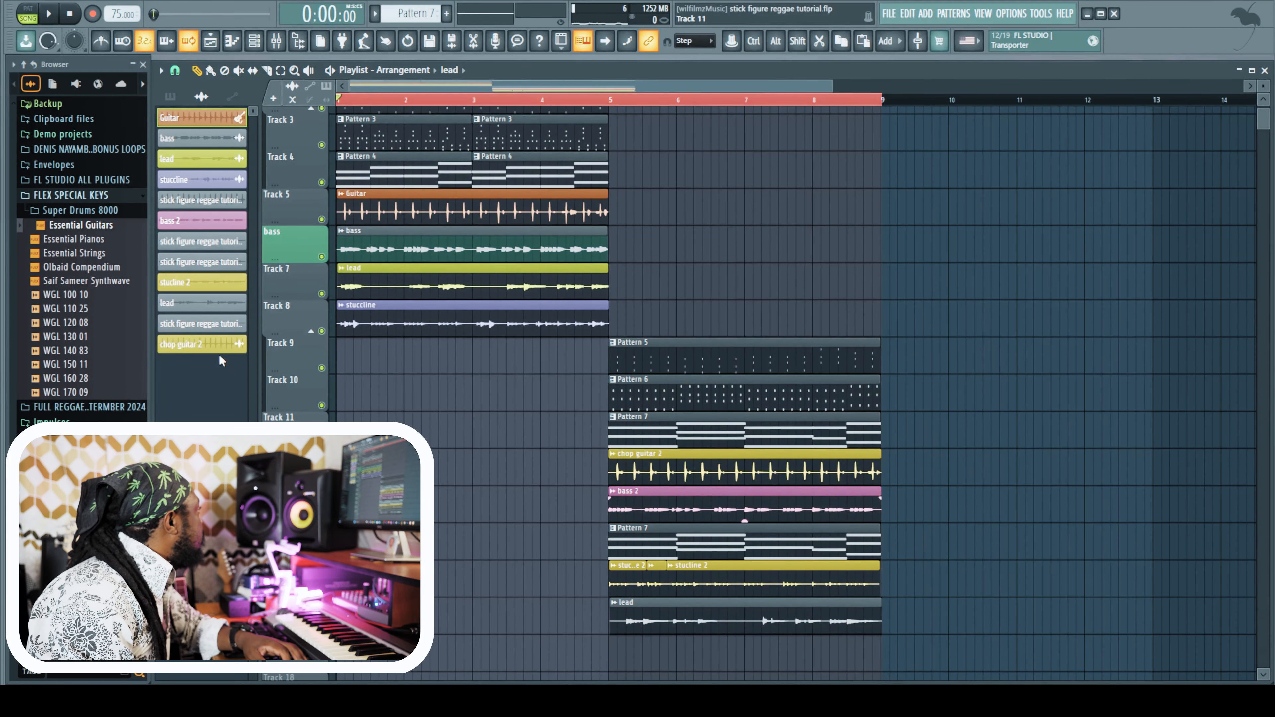
{"action": "right_click", "coordinate": [215, 329]}
{"action": "left_click", "coordinate": [236, 400]}
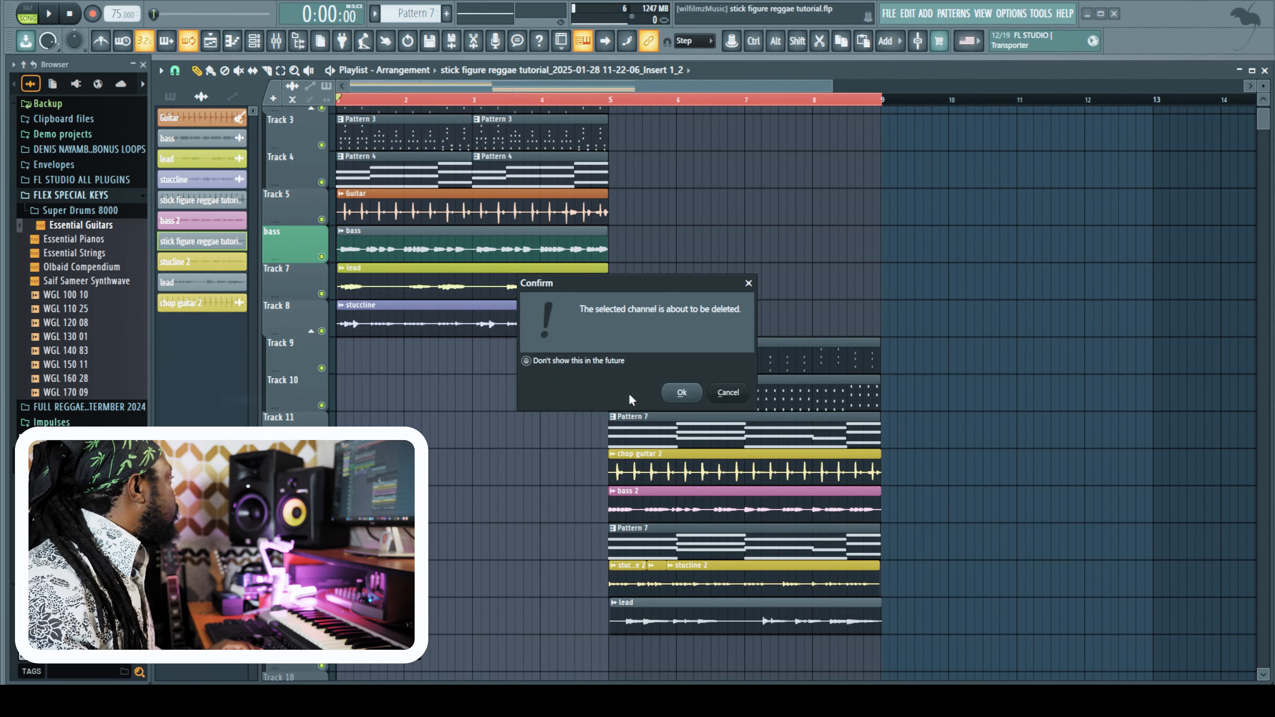
Delete the two audio clips named after the "stick figure reggae tutorial" recording from the project, confirming each deletion
{"action": "left_click", "coordinate": [683, 393]}
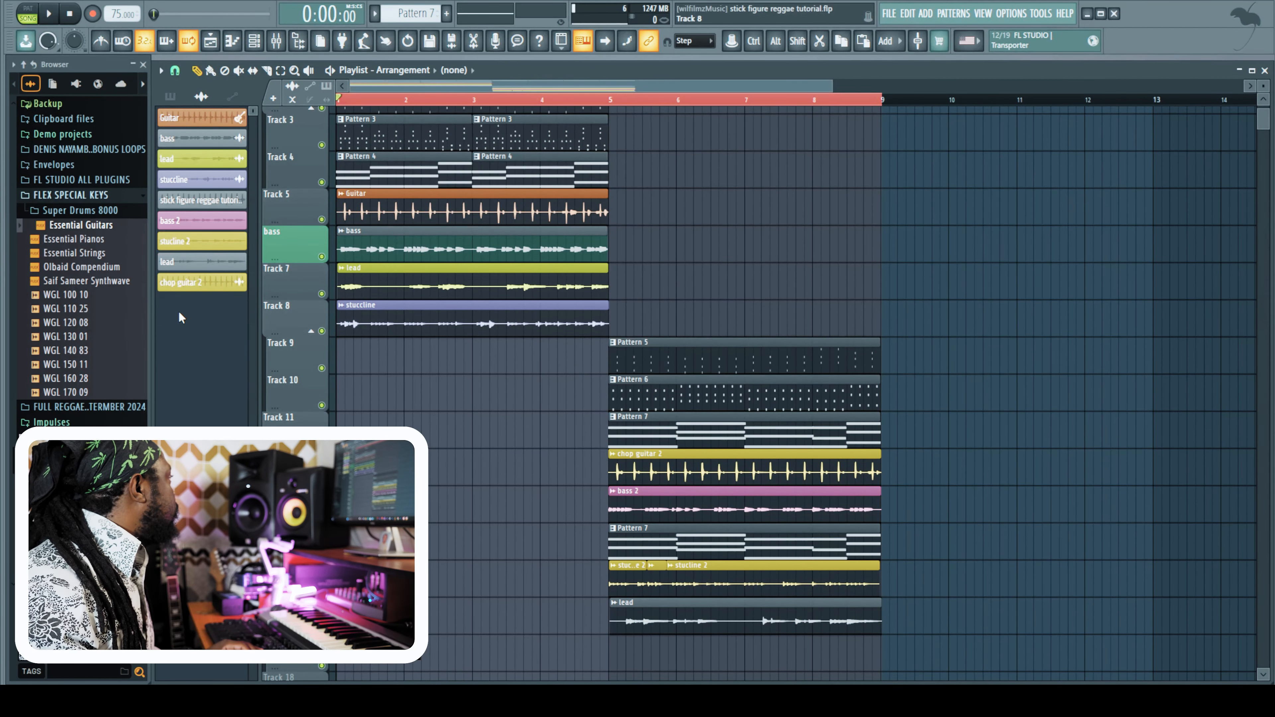
{"action": "left_click", "coordinate": [216, 202]}
{"action": "right_click", "coordinate": [213, 202]}
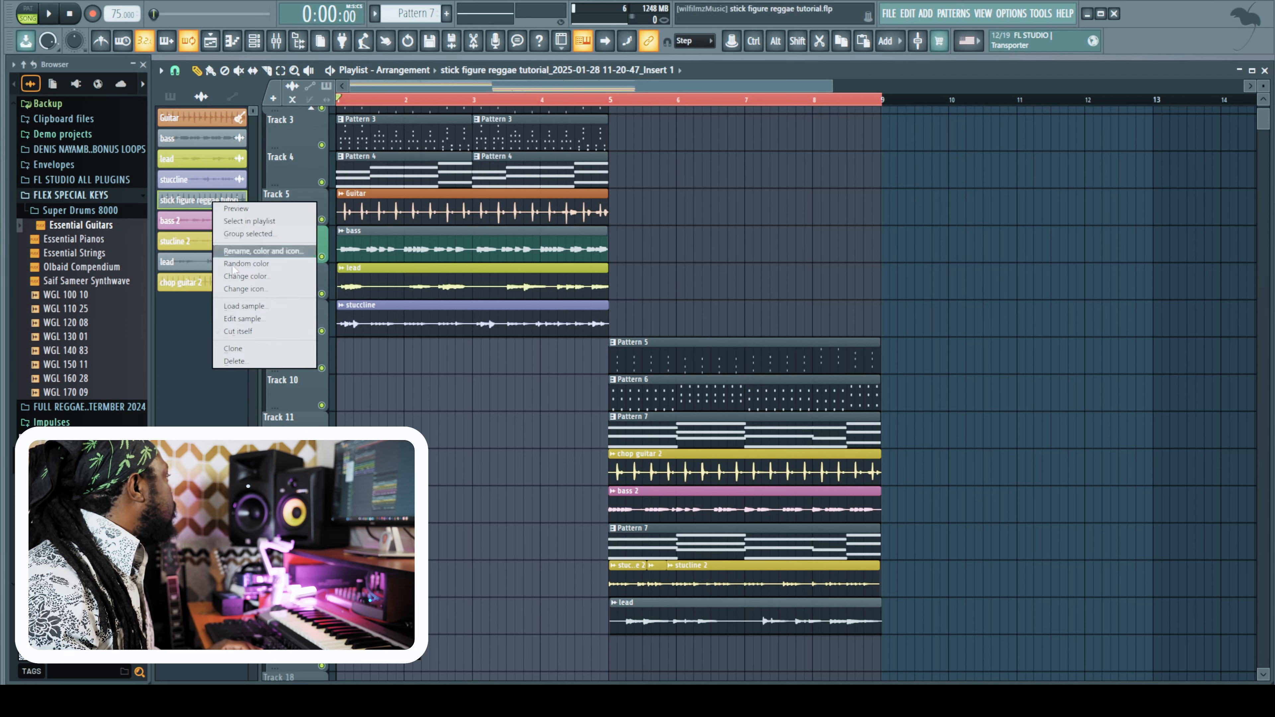
{"action": "left_click", "coordinate": [236, 362]}
{"action": "left_click", "coordinate": [682, 392]}
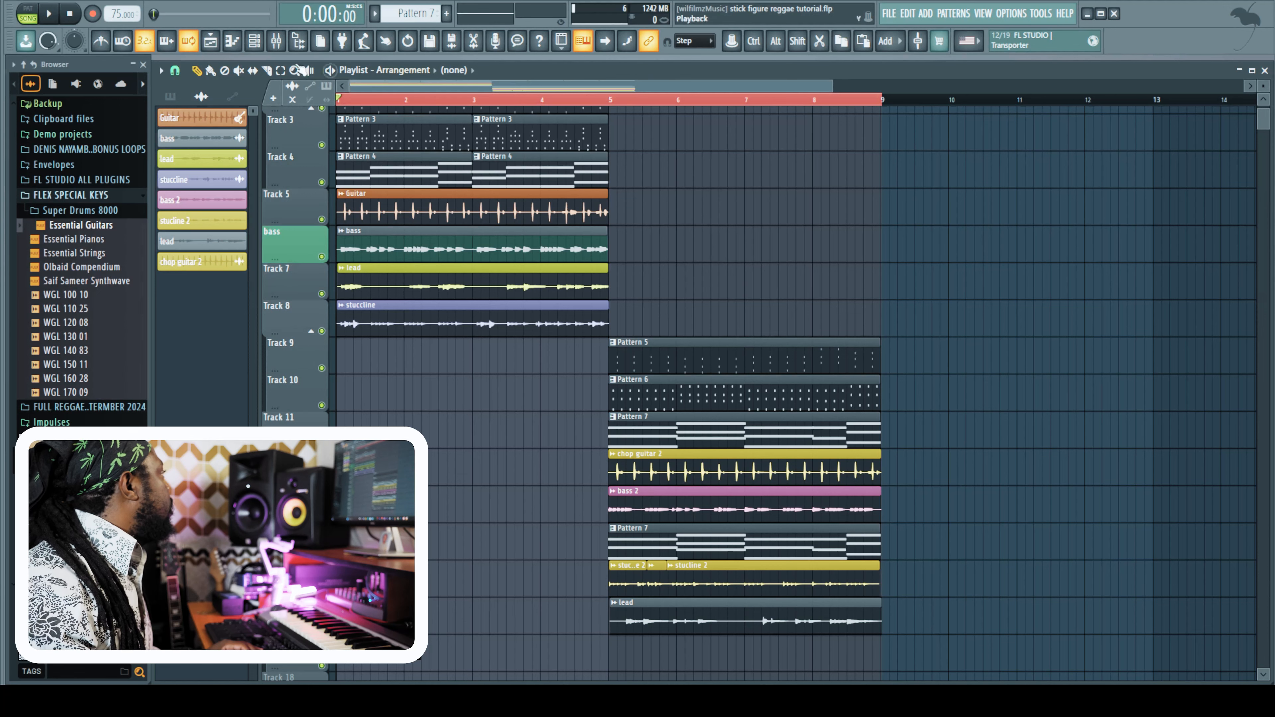
Bring up the channel rack together with the mixer, set the channel filter to All, and select every channel
{"action": "left_click", "coordinate": [229, 42]}
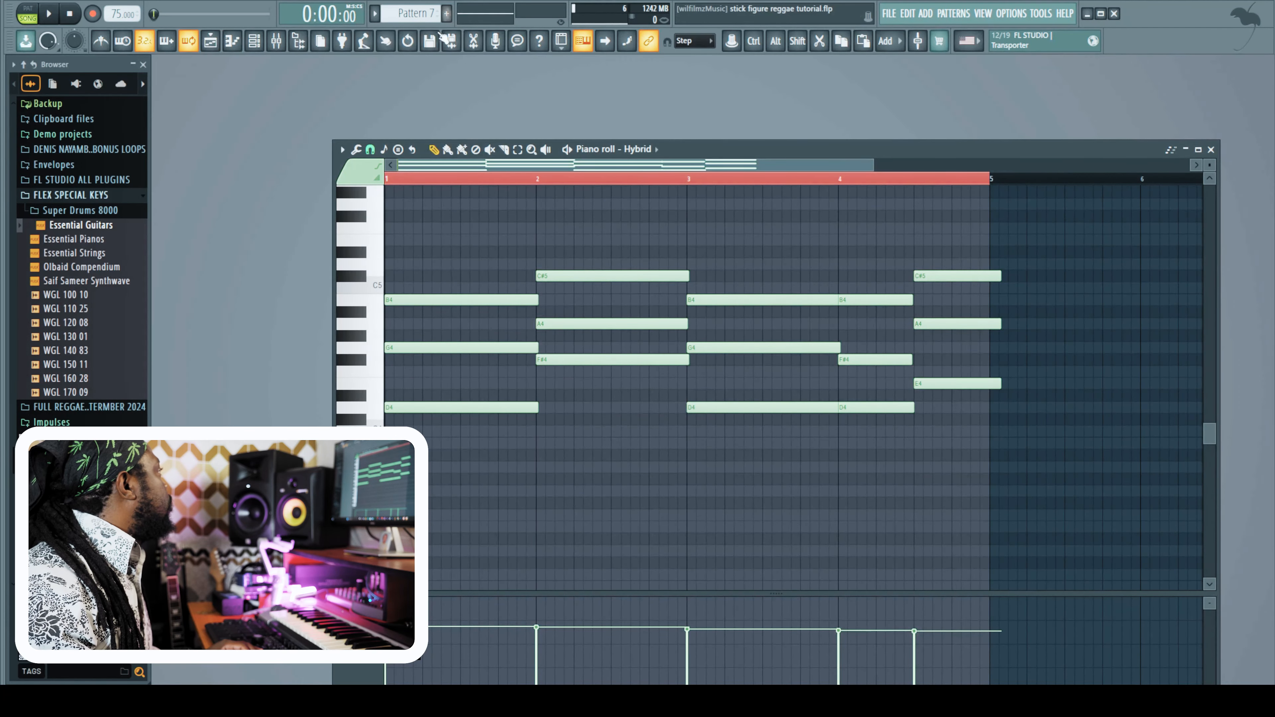
{"action": "left_click", "coordinate": [210, 42]}
{"action": "left_click", "coordinate": [254, 41]}
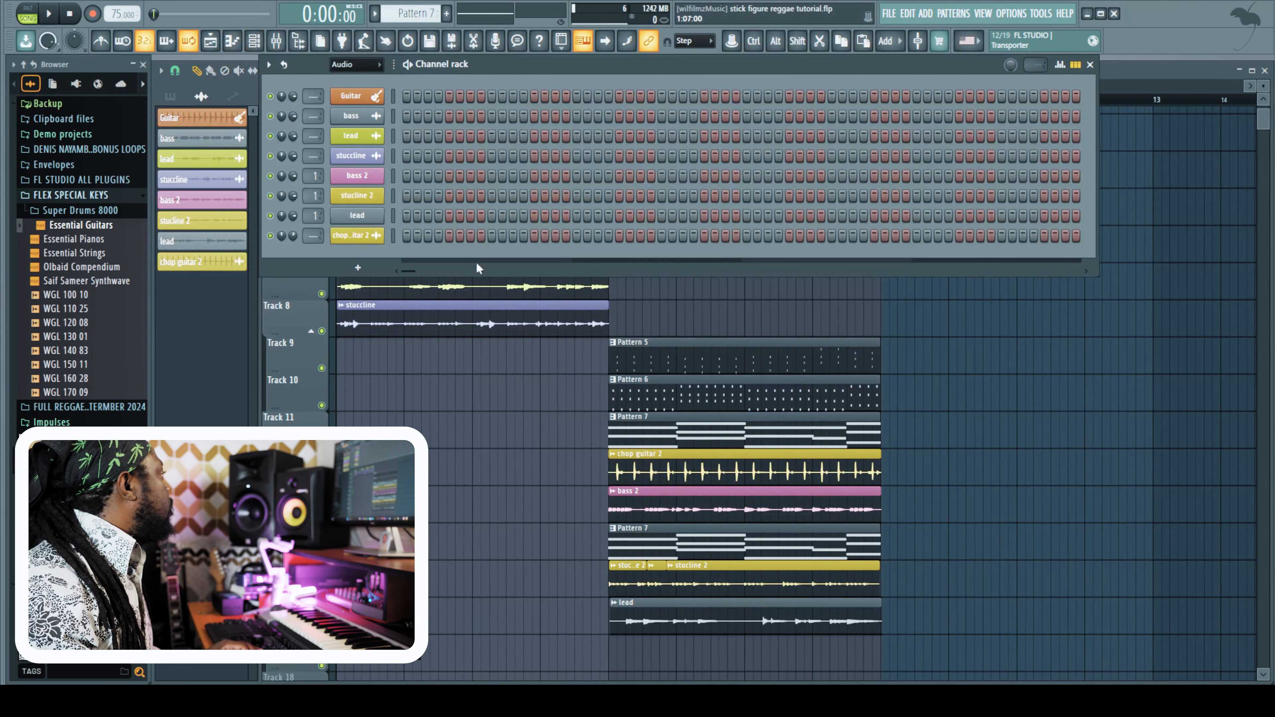
{"action": "left_click", "coordinate": [276, 42]}
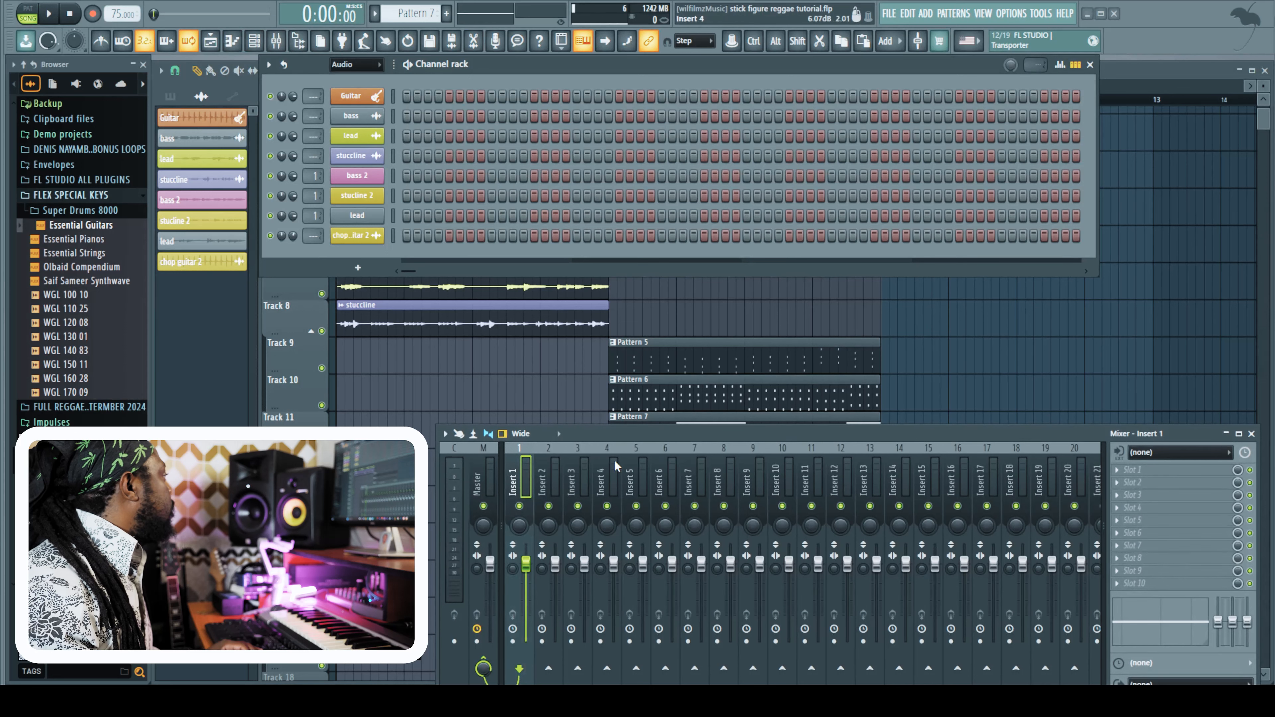
{"action": "left_click", "coordinate": [357, 64]}
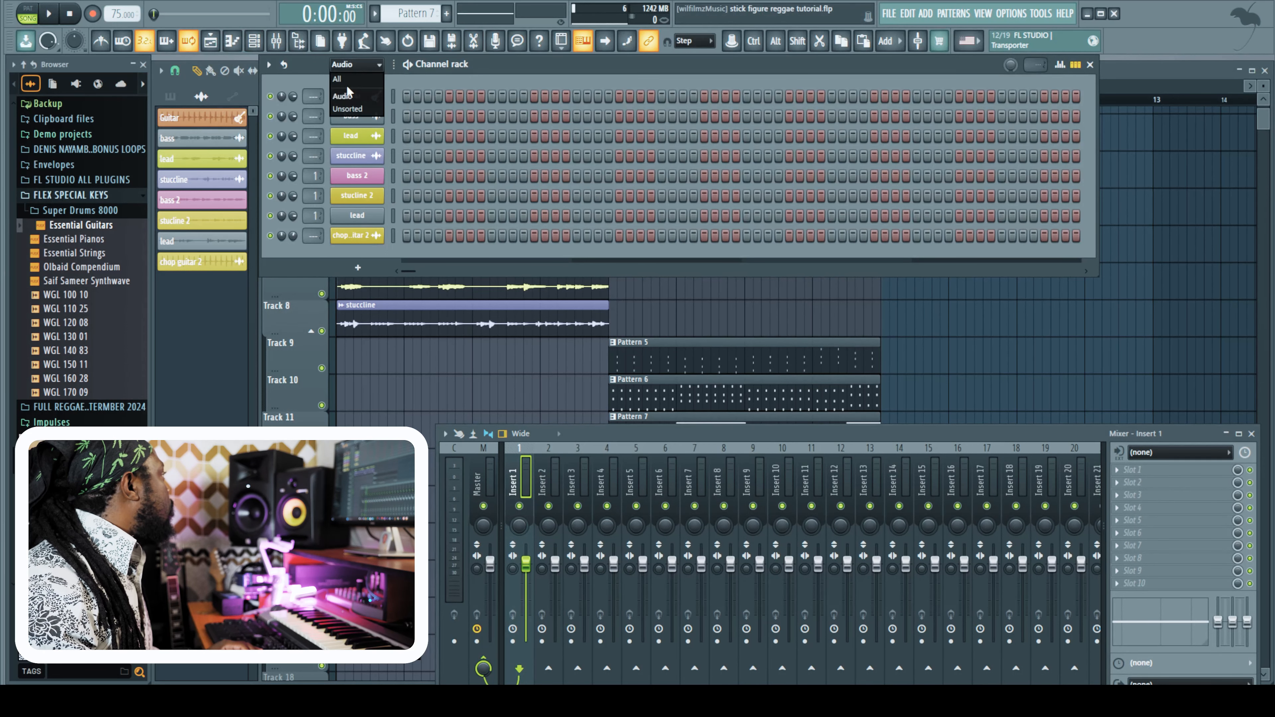
{"action": "left_click", "coordinate": [351, 80]}
{"action": "left_click_drag", "start_coordinate": [393, 115], "coordinate": [394, 415]}
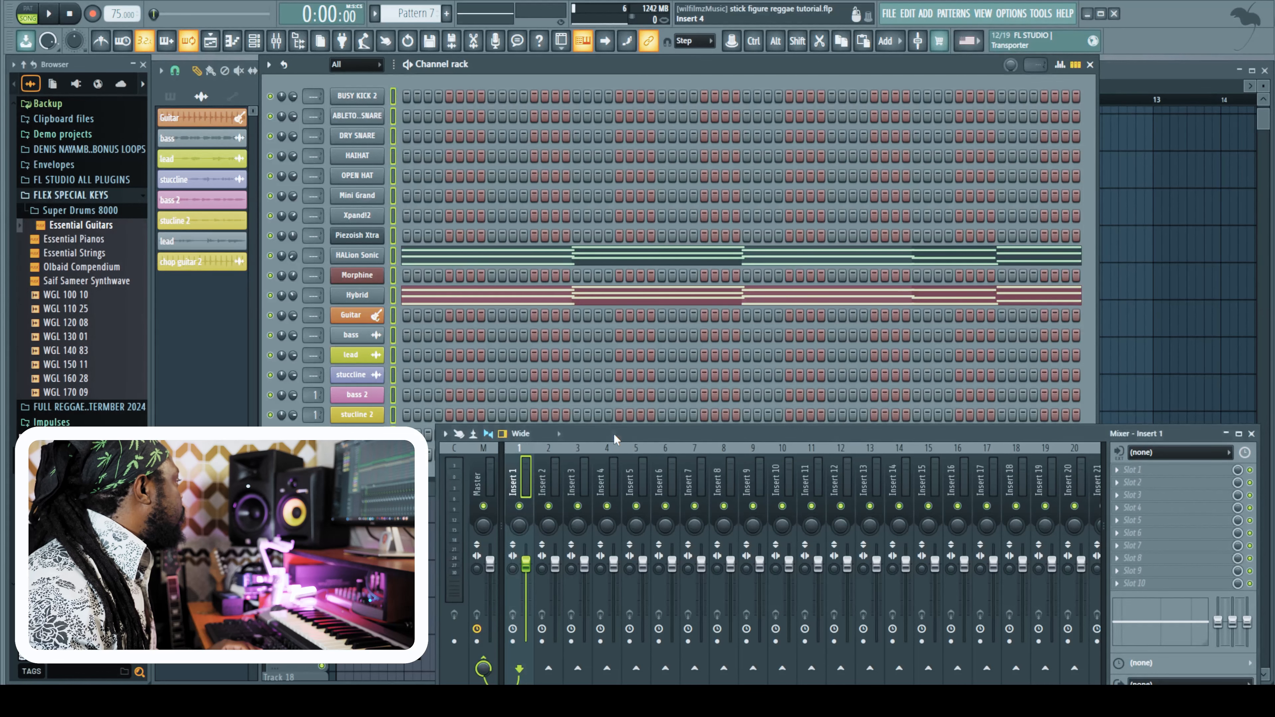
Route the selected channels to consecutive mixer tracks starting from Insert 1
{"action": "left_click_drag", "start_coordinate": [613, 432], "coordinate": [617, 418]}
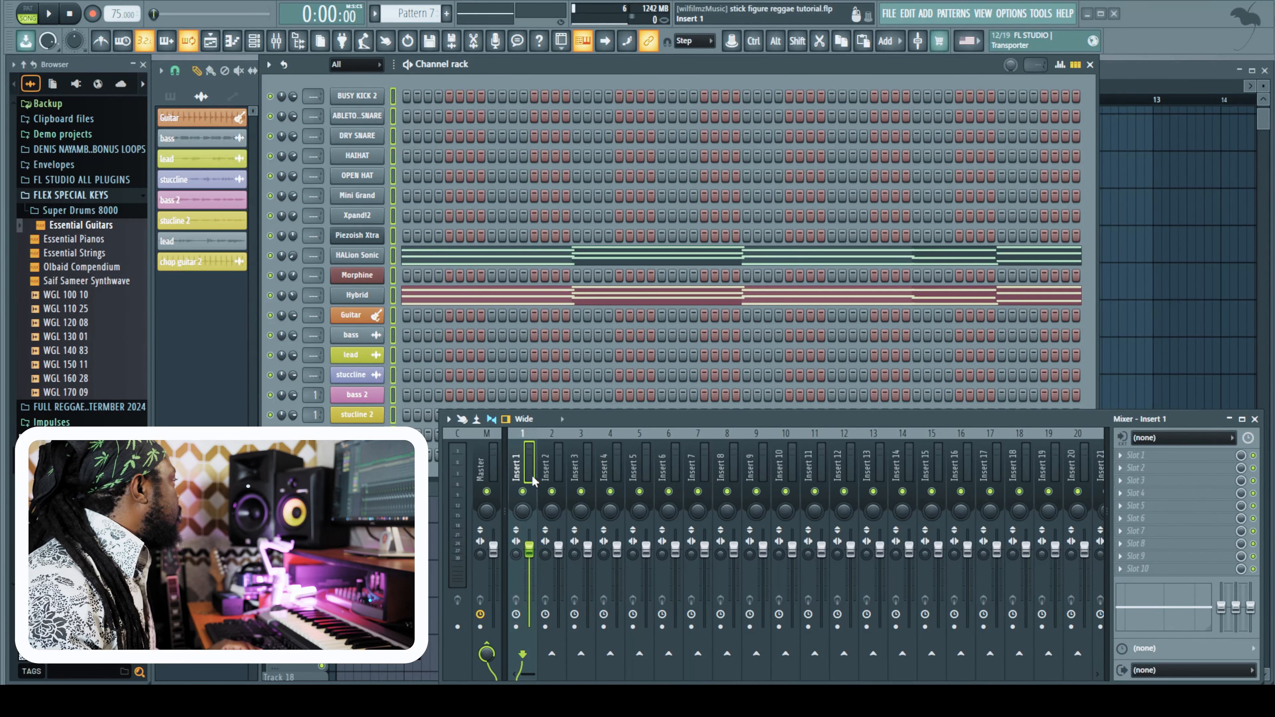
{"action": "right_click", "coordinate": [518, 476]}
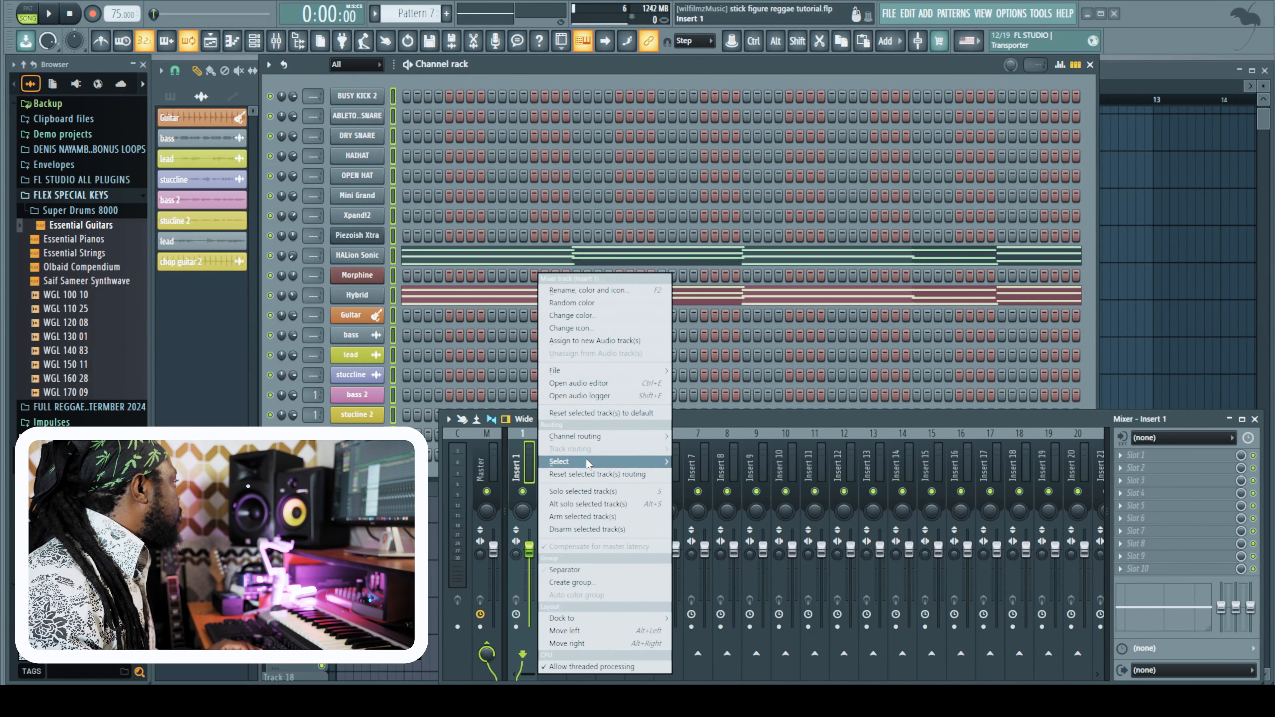
{"action": "mouse_move", "coordinate": [606, 434]}
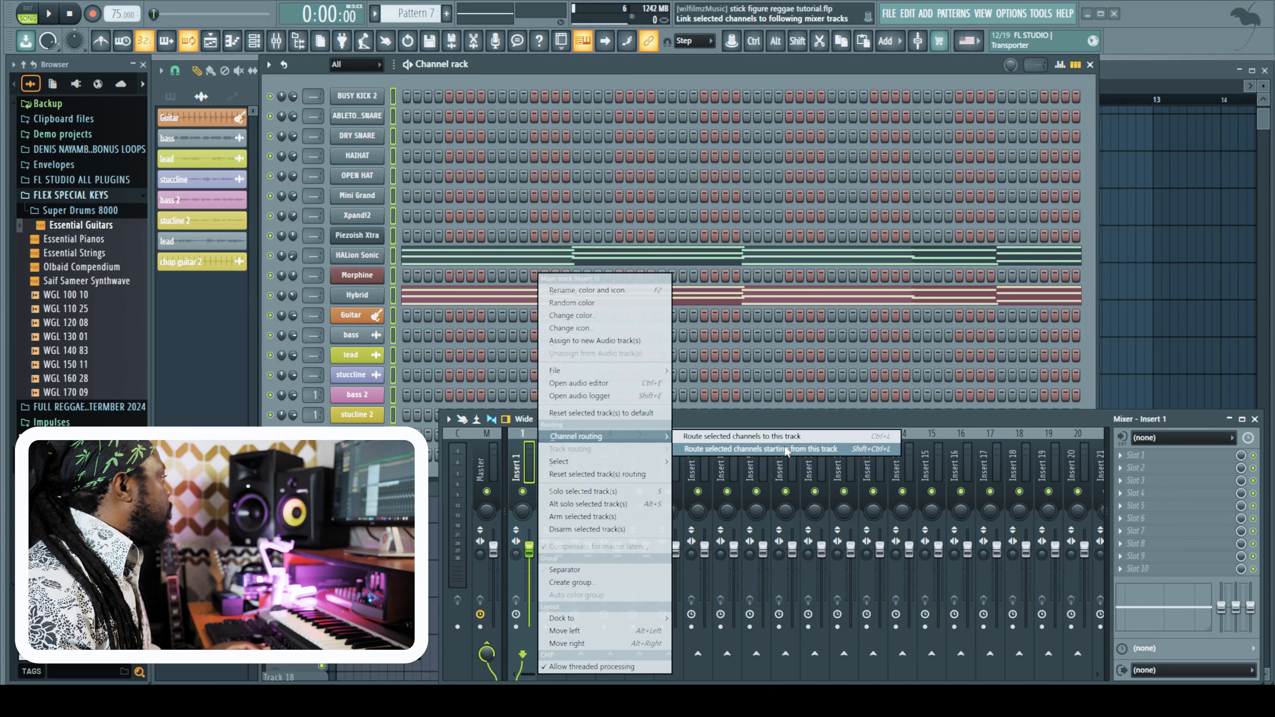
{"action": "left_click", "coordinate": [786, 450]}
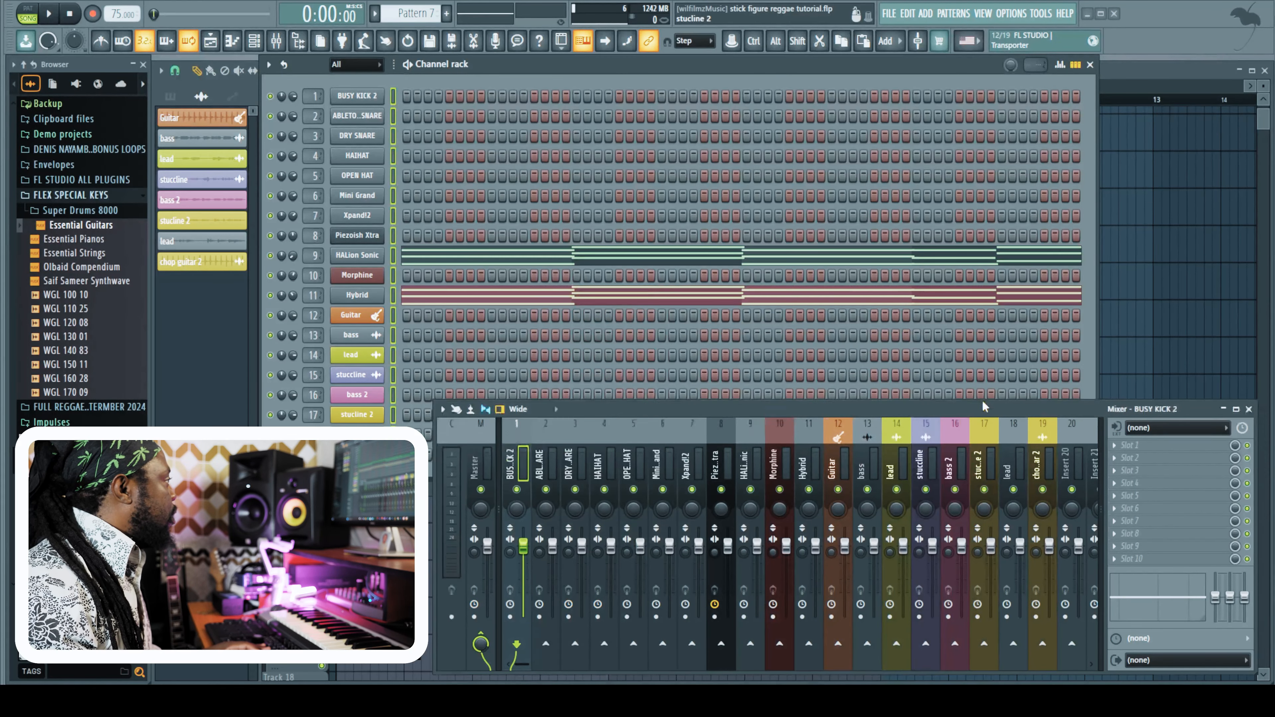
Rename mixer track Insert 20 to "compressor" and colour it Orchid (#996BA2)
{"action": "left_click_drag", "start_coordinate": [531, 640], "coordinate": [572, 640]}
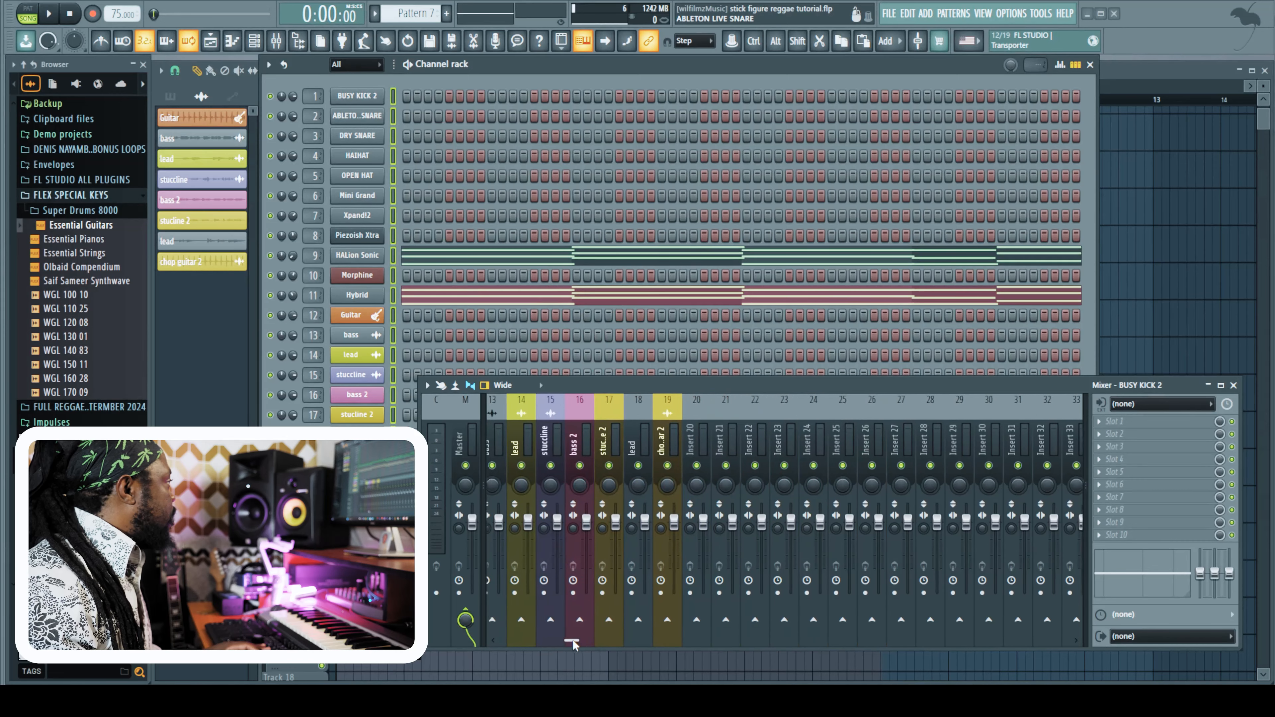
{"action": "right_click", "coordinate": [691, 446]}
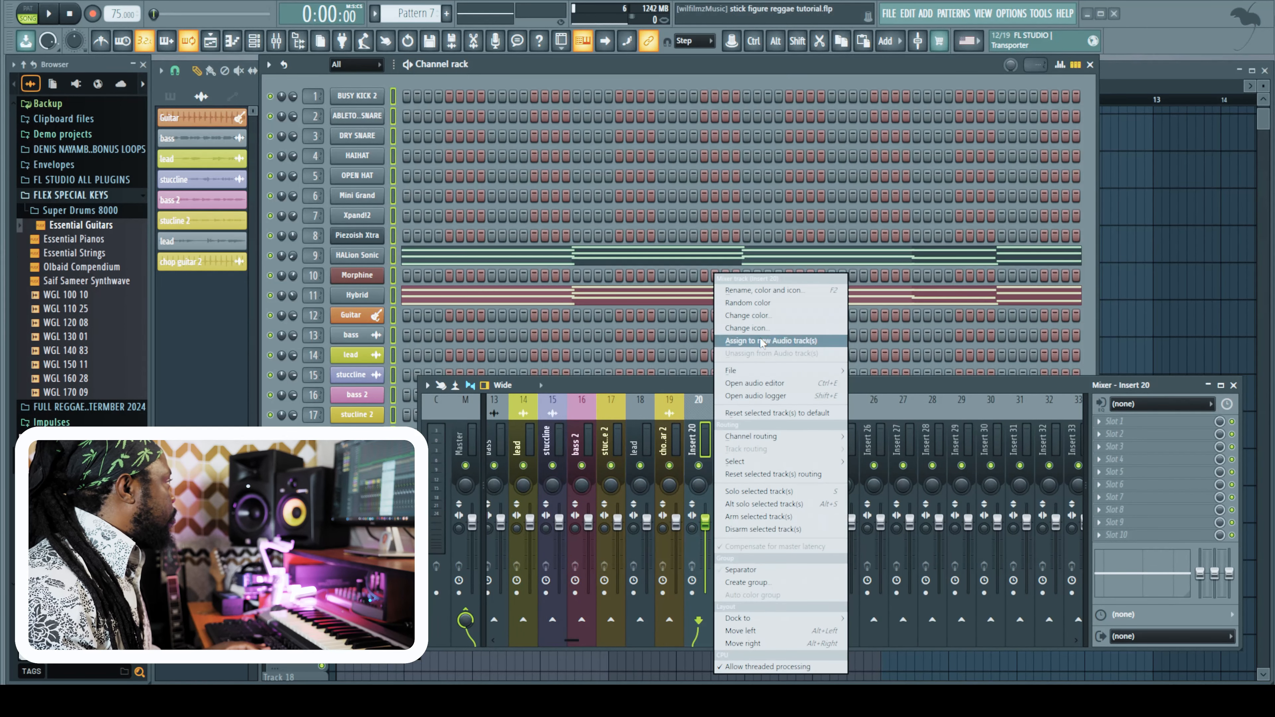
{"action": "left_click", "coordinate": [778, 295]}
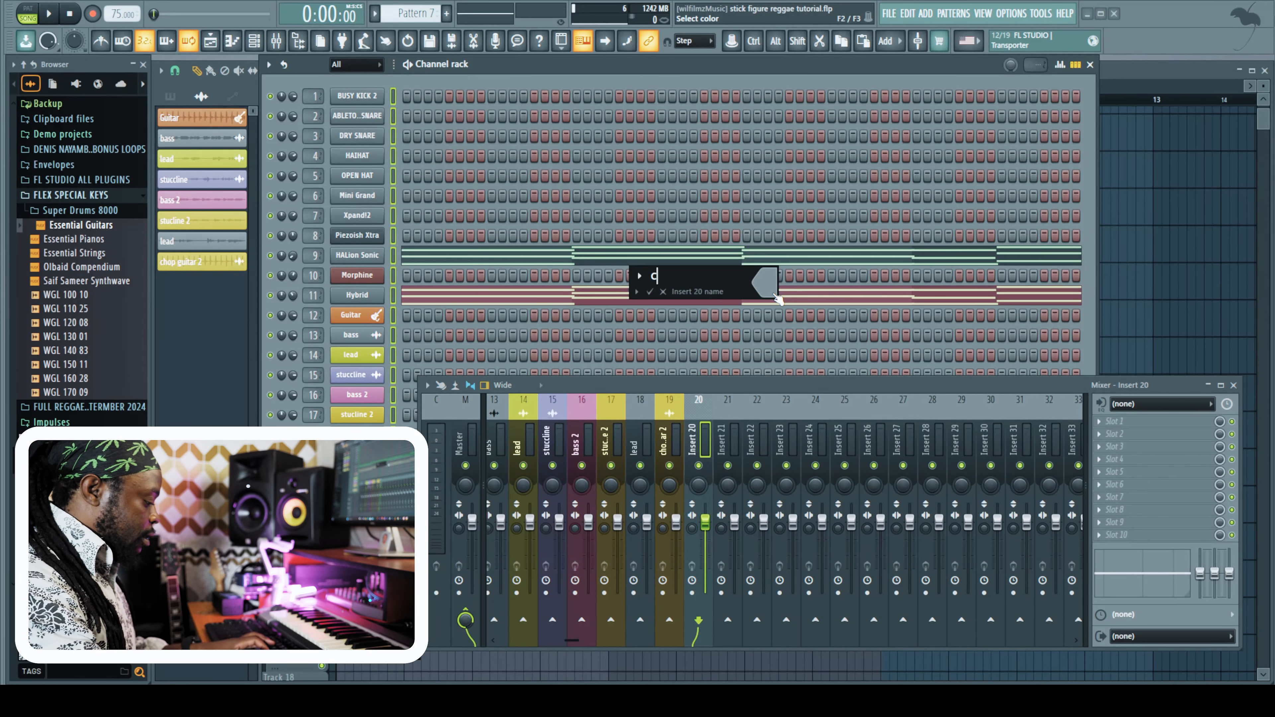
{"action": "type", "text": "compressor"}
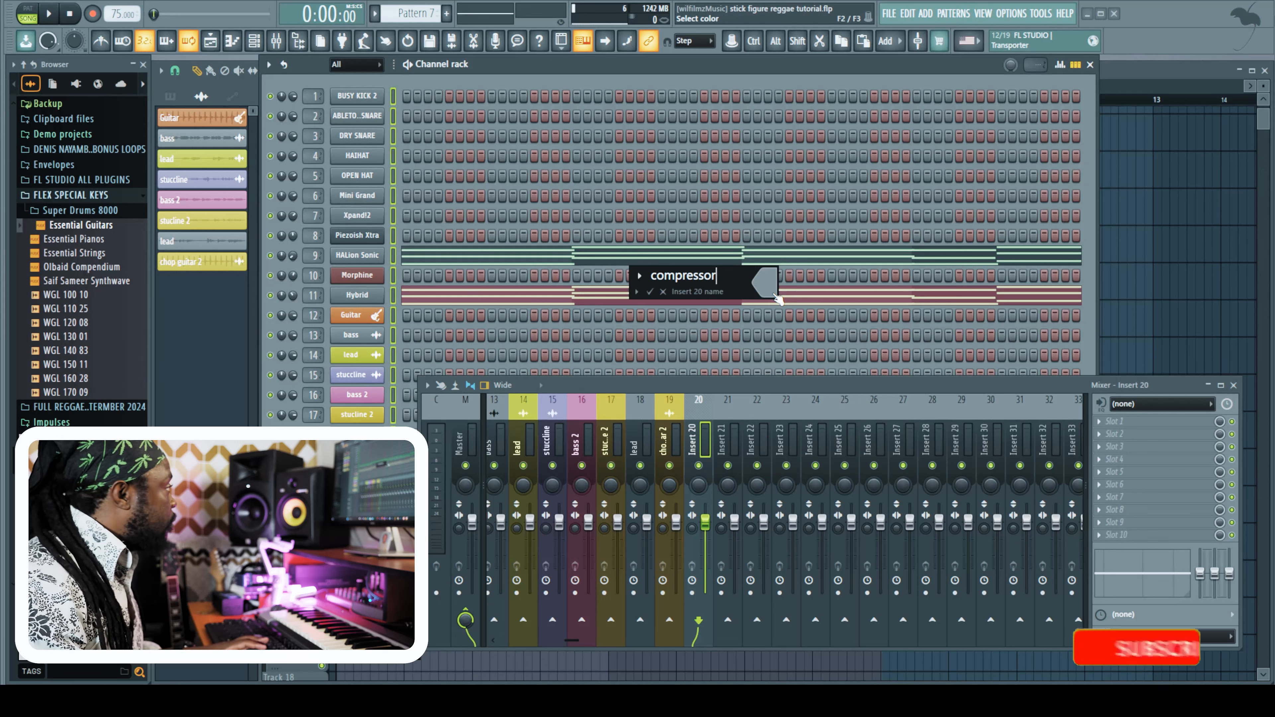
{"action": "left_click", "coordinate": [776, 297]}
{"action": "left_click", "coordinate": [919, 336]}
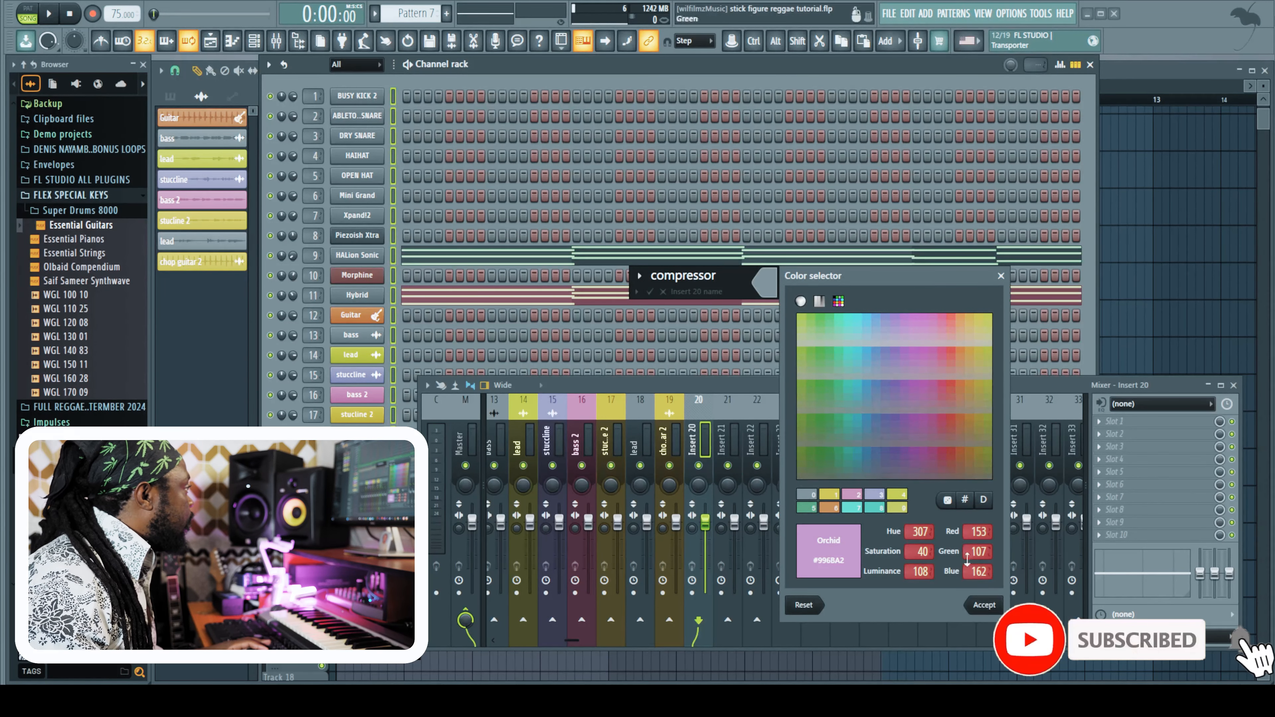
{"action": "left_click", "coordinate": [983, 605]}
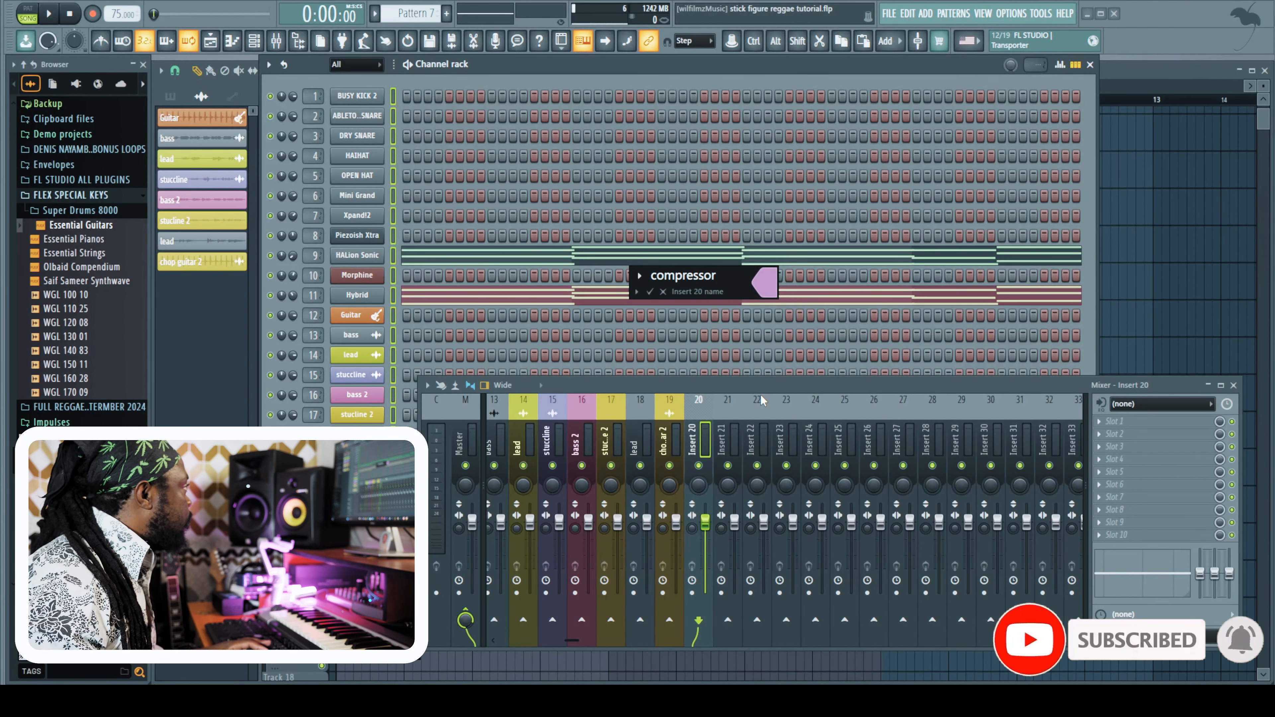
{"action": "key", "text": "Return"}
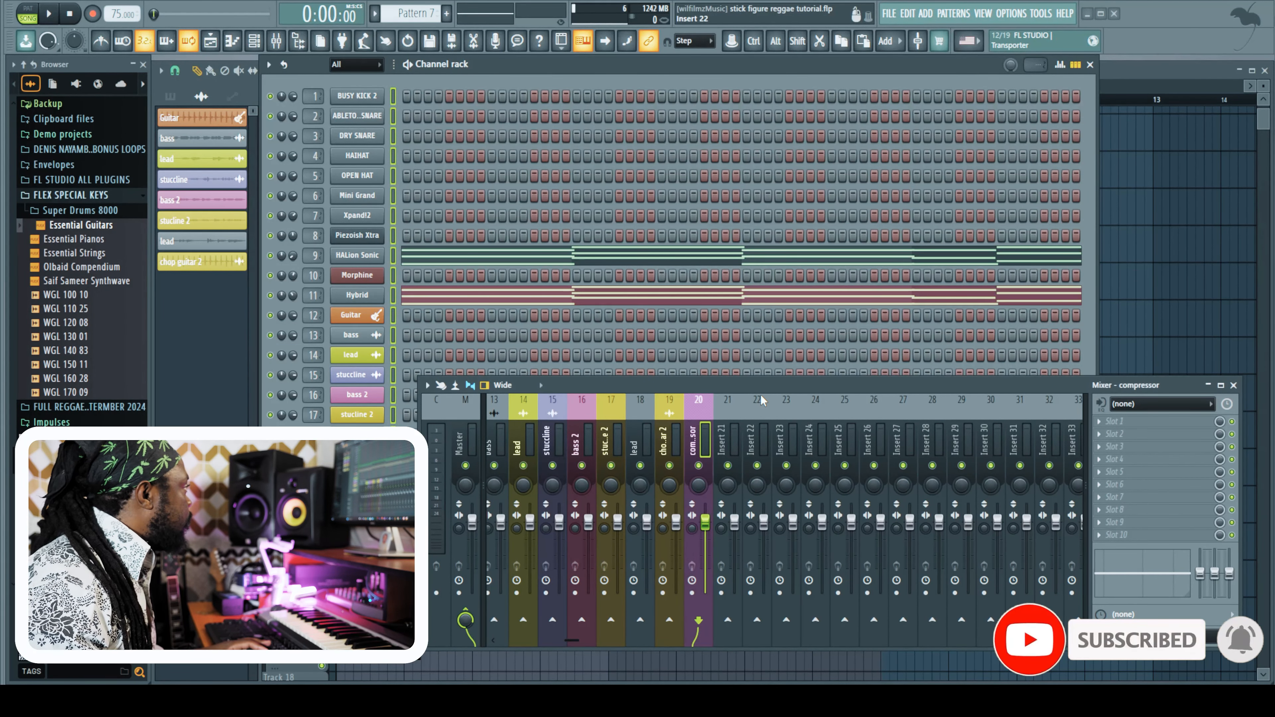
Dock the compressor track to the left section of the mixer
{"action": "right_click", "coordinate": [703, 445]}
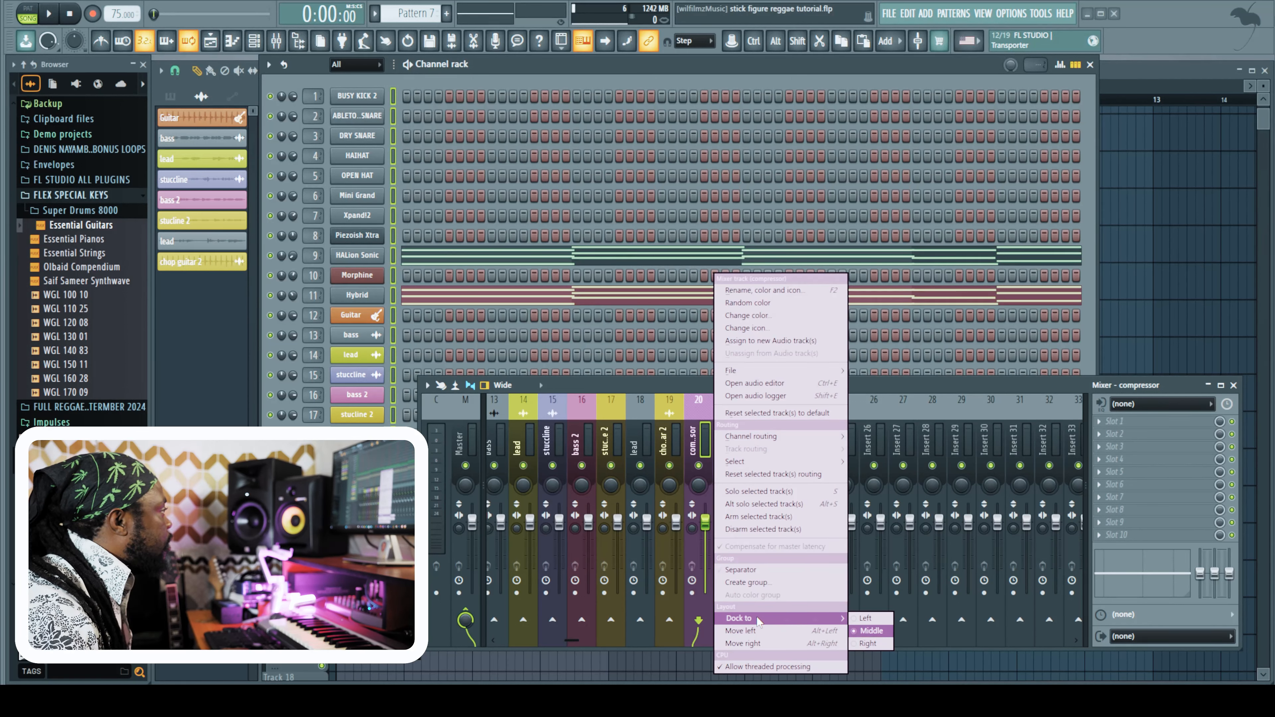
{"action": "left_click", "coordinate": [878, 620]}
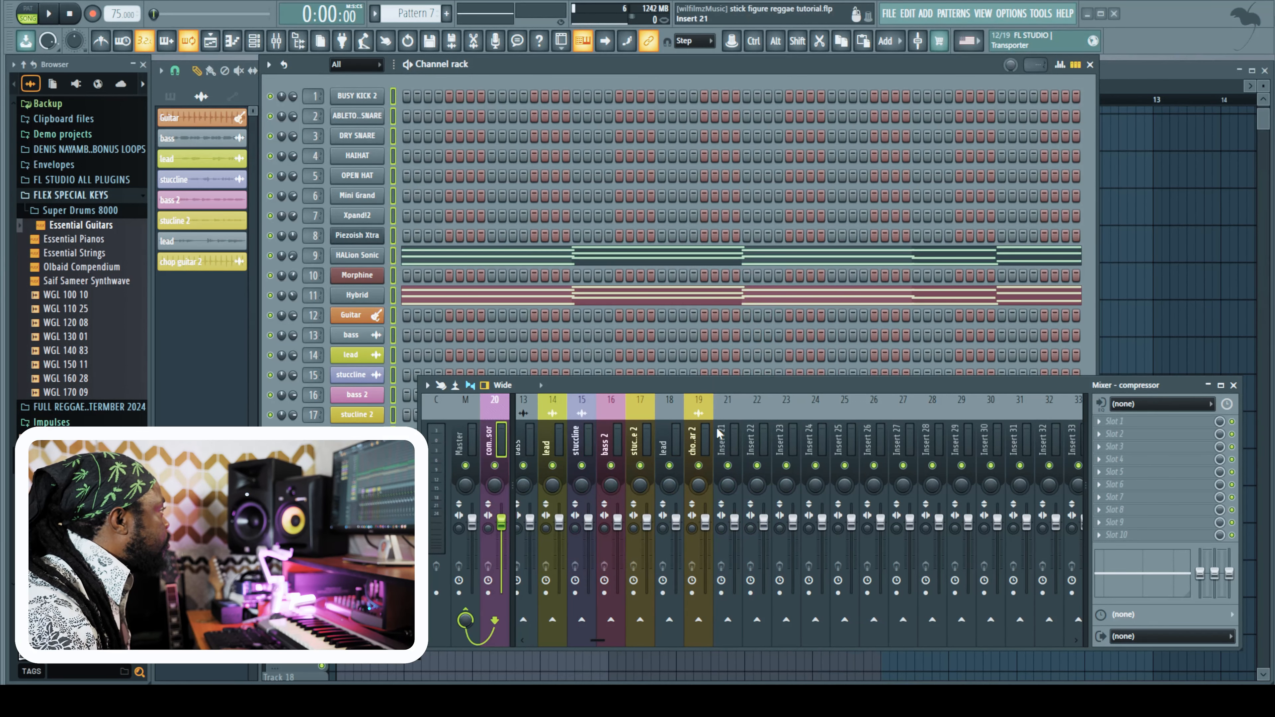
{"action": "right_click", "coordinate": [723, 444]}
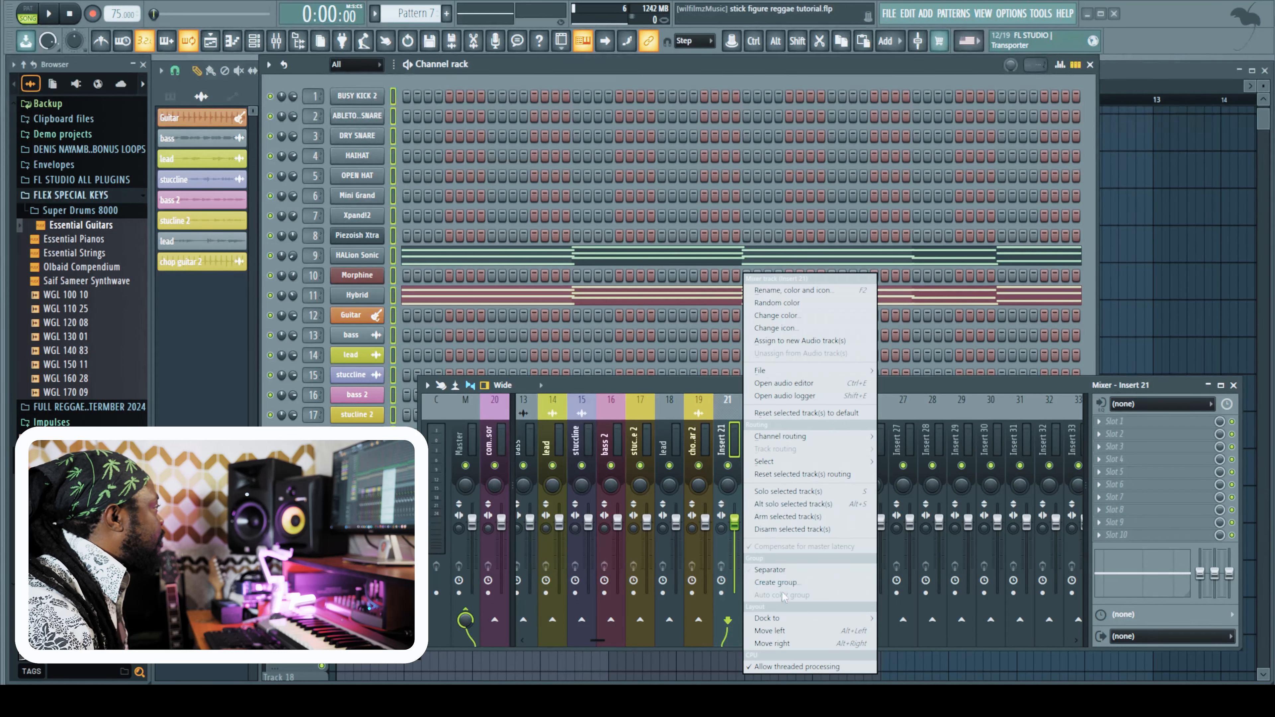
{"action": "left_click", "coordinate": [961, 391]}
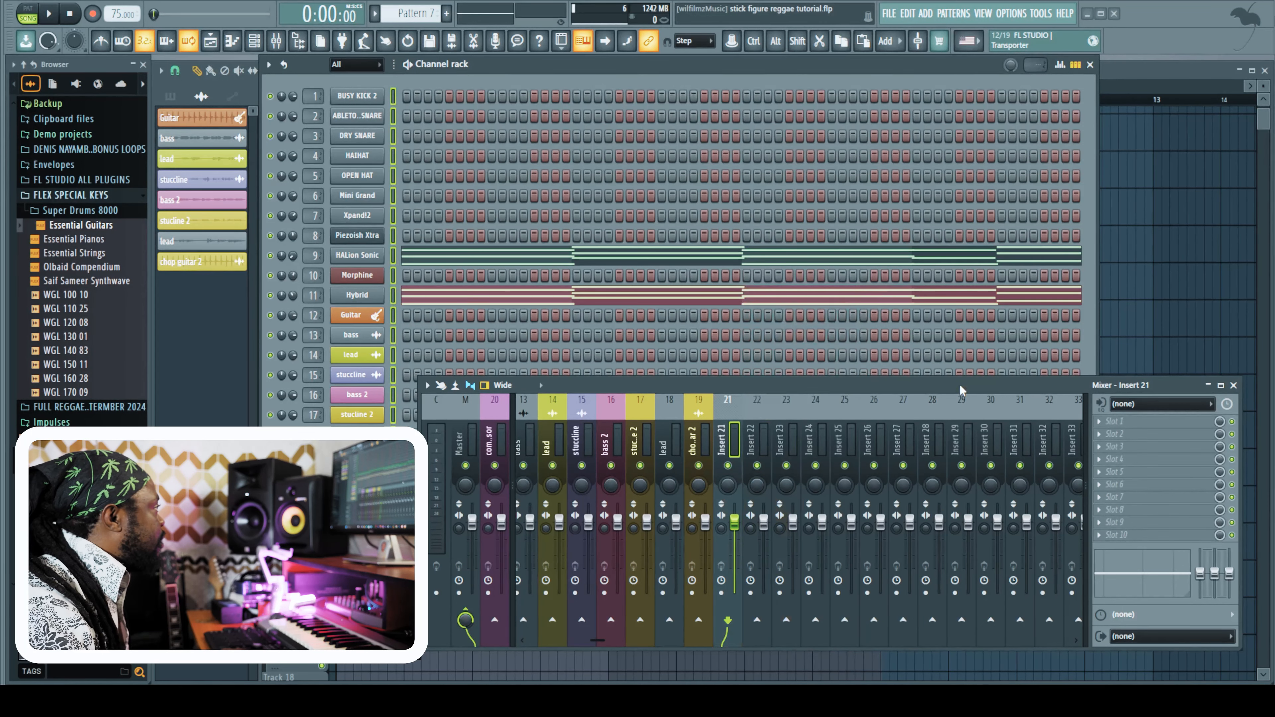
Rename mixer track Insert 21 to "reverb" and colour it Dark Khaki (#B5A559)
{"action": "right_click", "coordinate": [728, 449]}
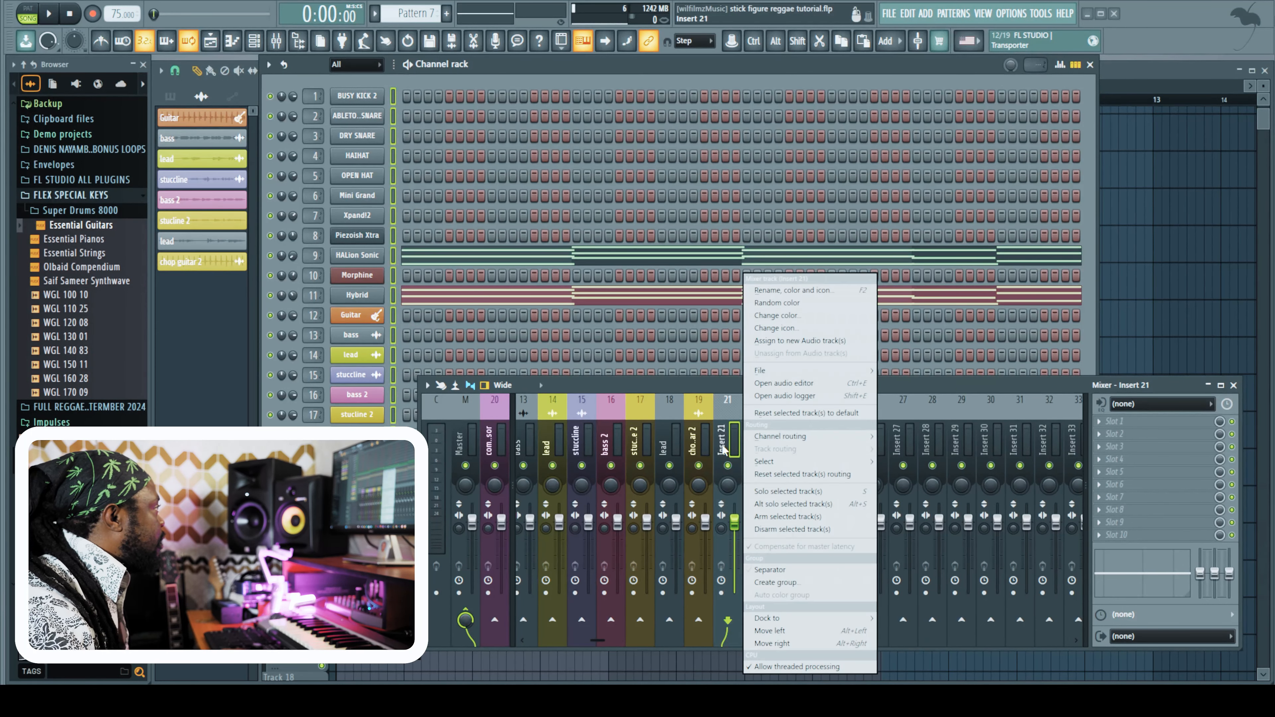
{"action": "left_click", "coordinate": [792, 295]}
{"action": "type", "text": "re"}
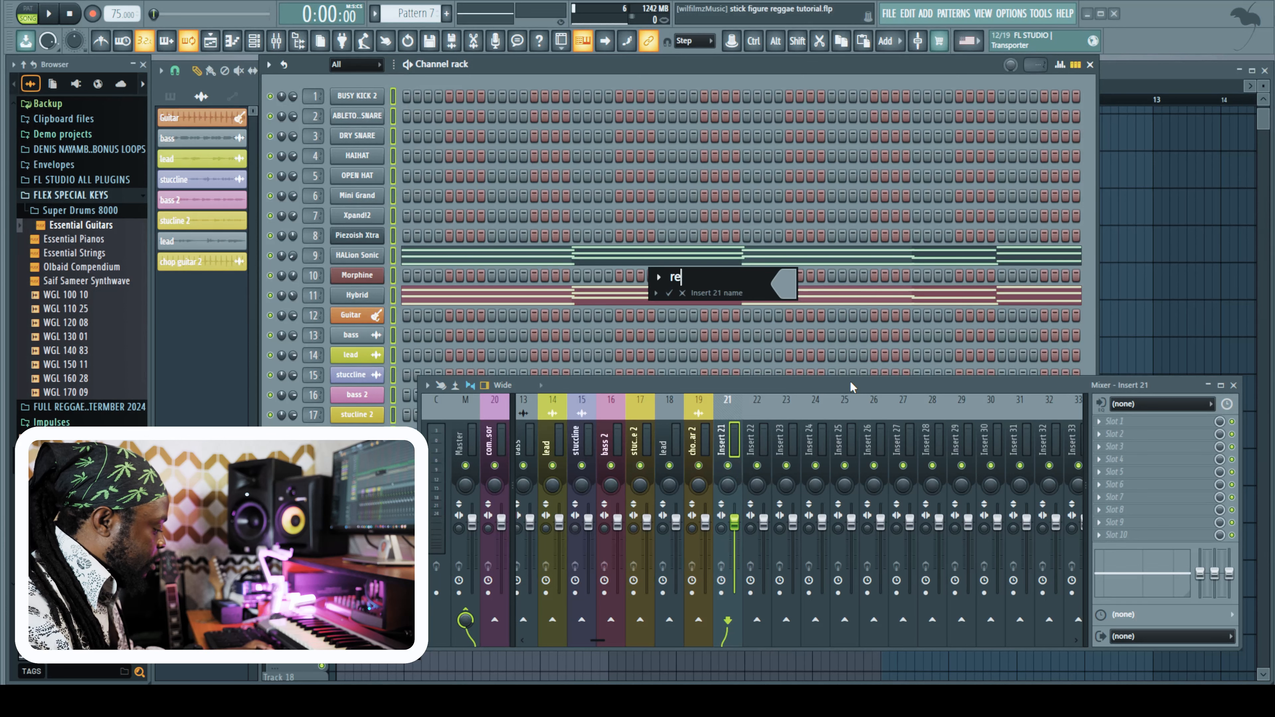
{"action": "type", "text": "verb"}
{"action": "left_click", "coordinate": [788, 289]}
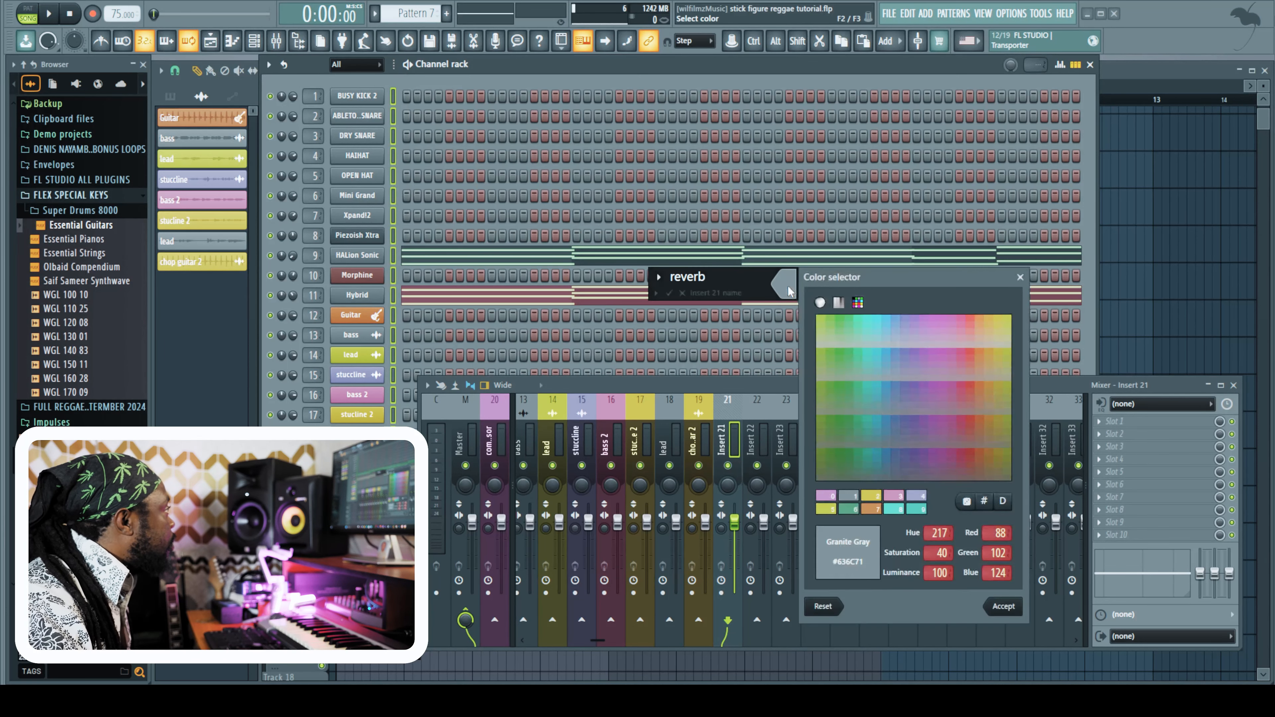
{"action": "left_click", "coordinate": [1000, 336]}
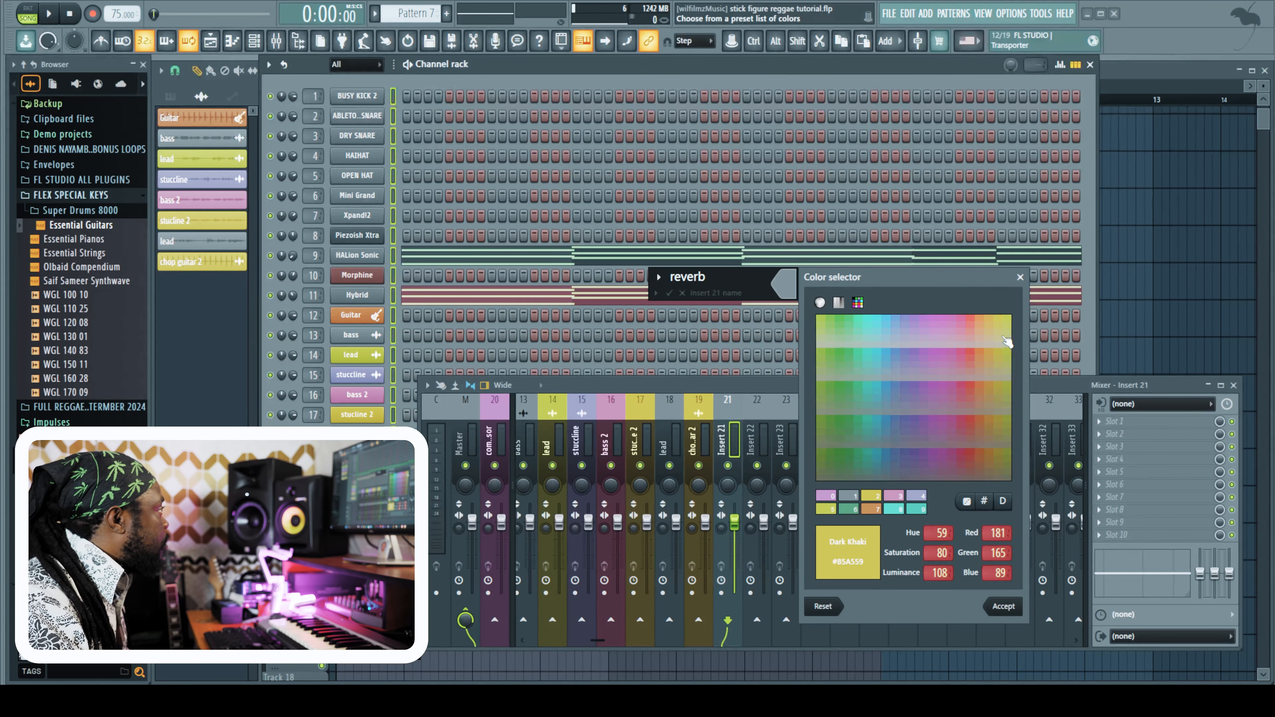
{"action": "left_click", "coordinate": [1004, 606]}
{"action": "key", "text": "Return"}
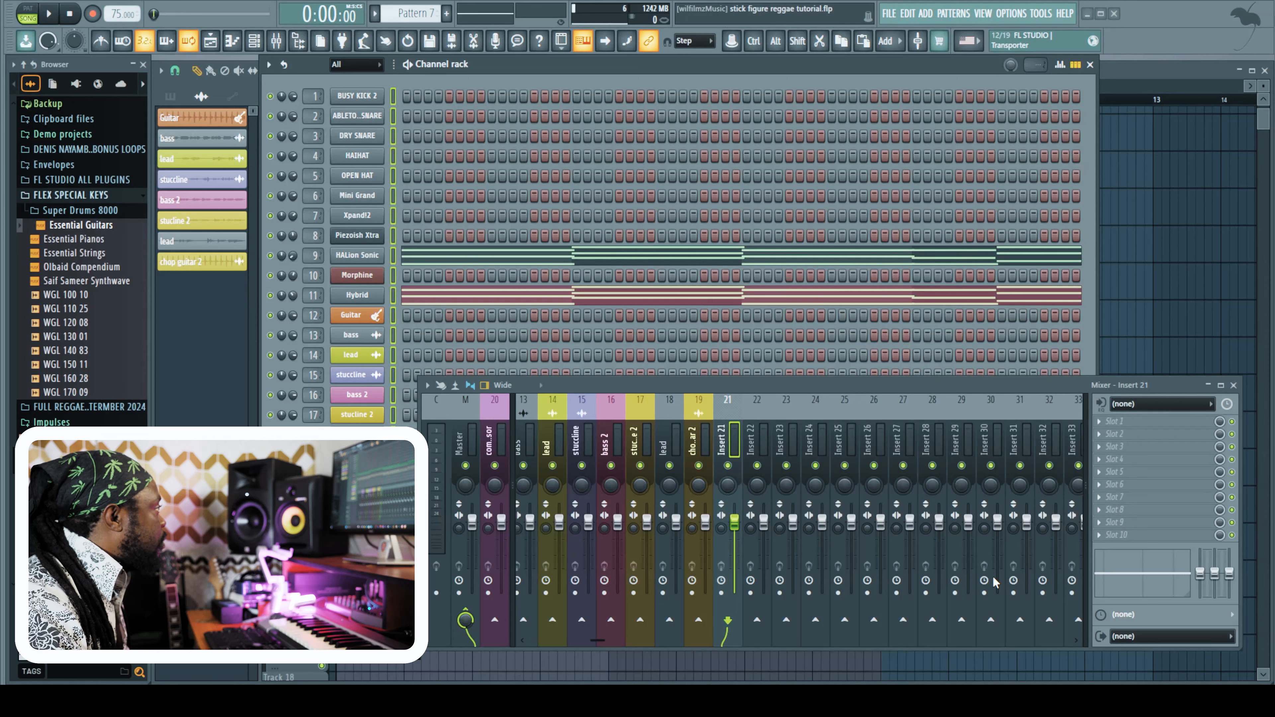
Dock the reverb track to the left section of the mixer, next to the compressor track
{"action": "right_click", "coordinate": [720, 444]}
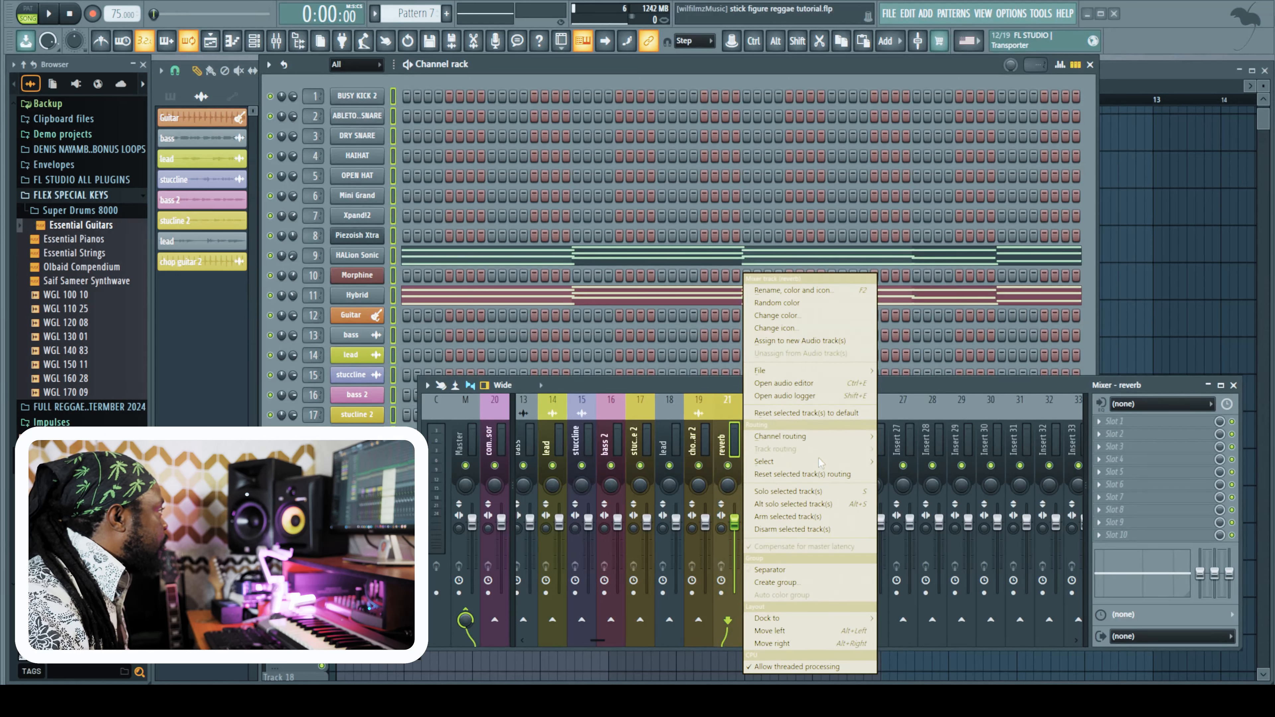
{"action": "mouse_move", "coordinate": [796, 622]}
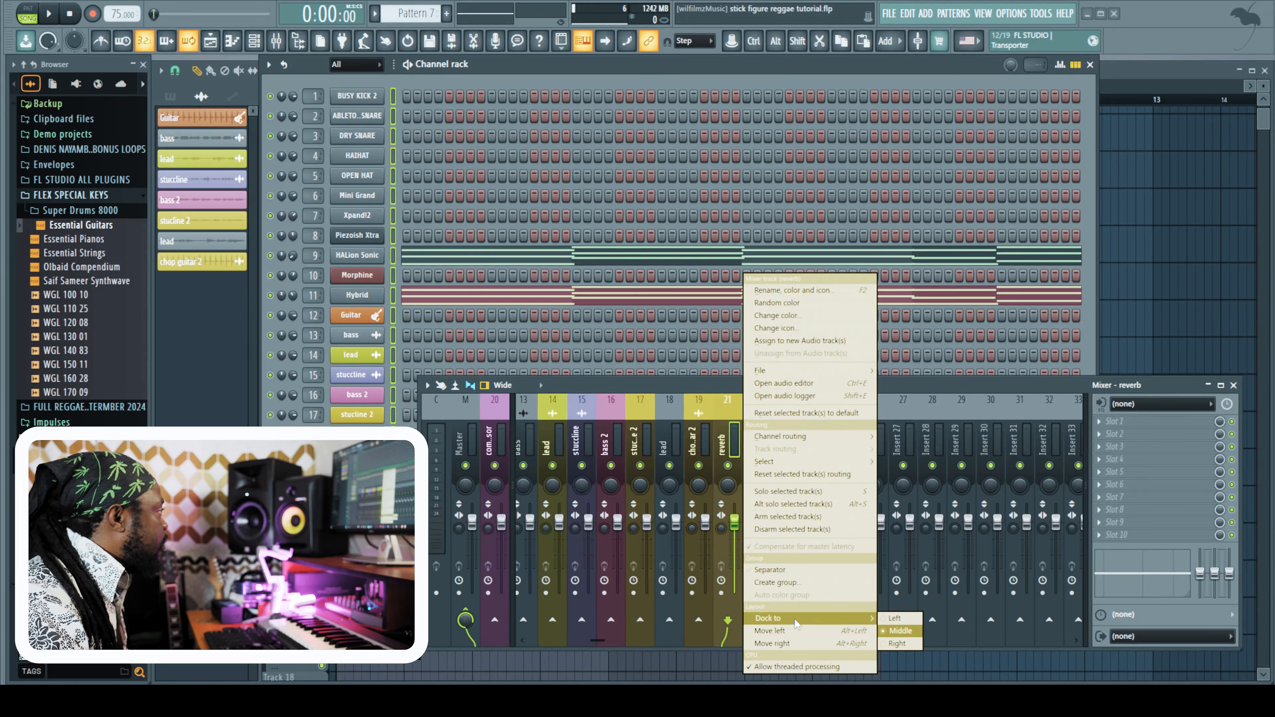
{"action": "left_click", "coordinate": [907, 619]}
Rename mixer track Insert 22 to "delay" and colour it purple
{"action": "right_click", "coordinate": [756, 446]}
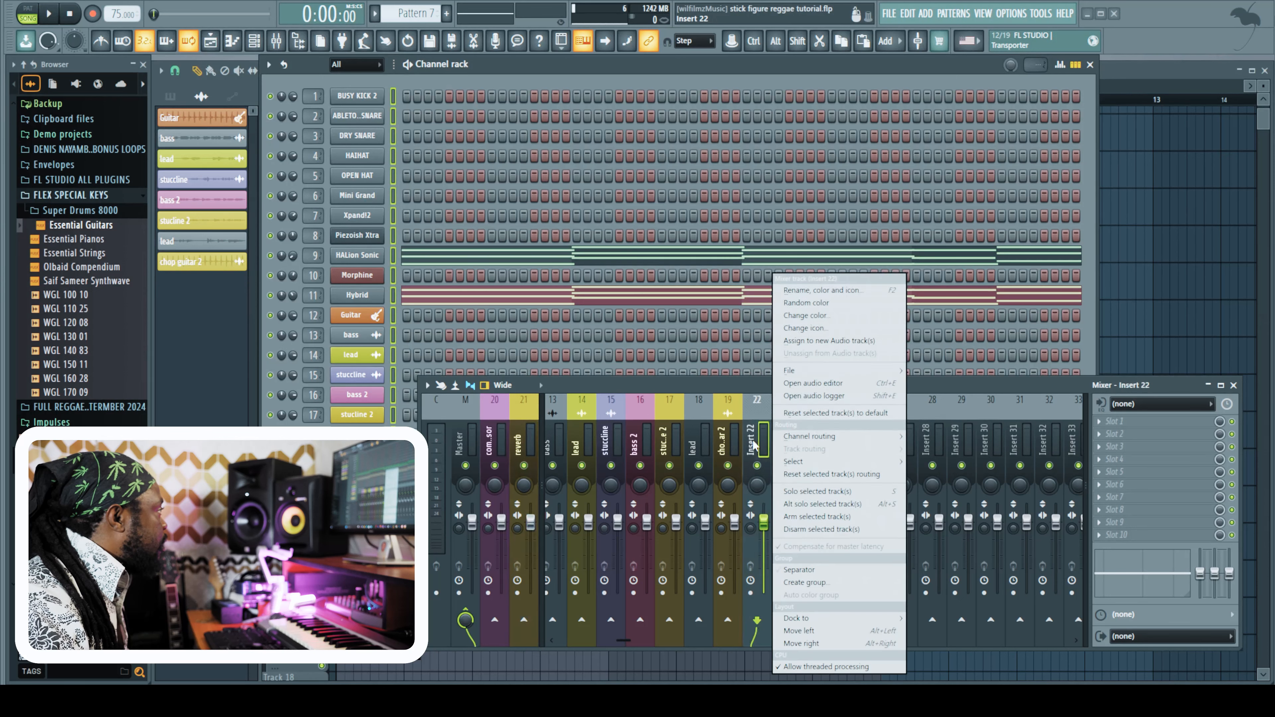
{"action": "mouse_move", "coordinate": [828, 620]}
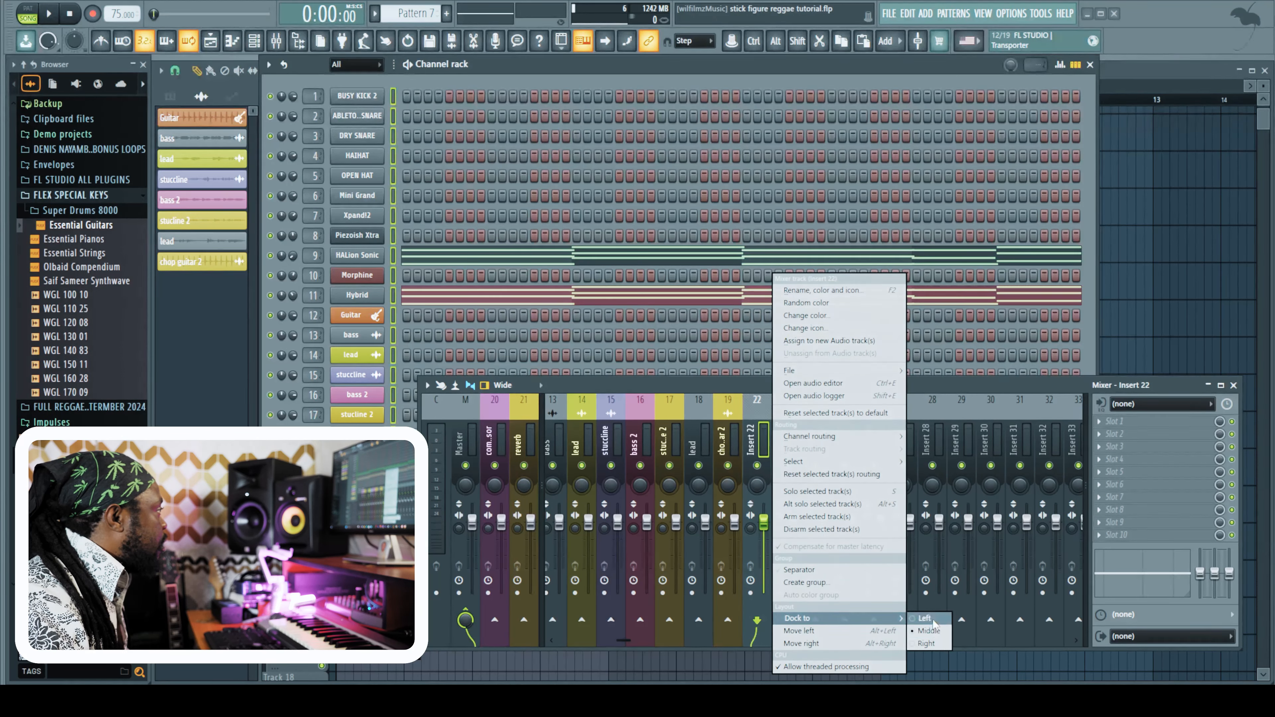
{"action": "left_click", "coordinate": [818, 291]}
{"action": "type", "text": "delay"}
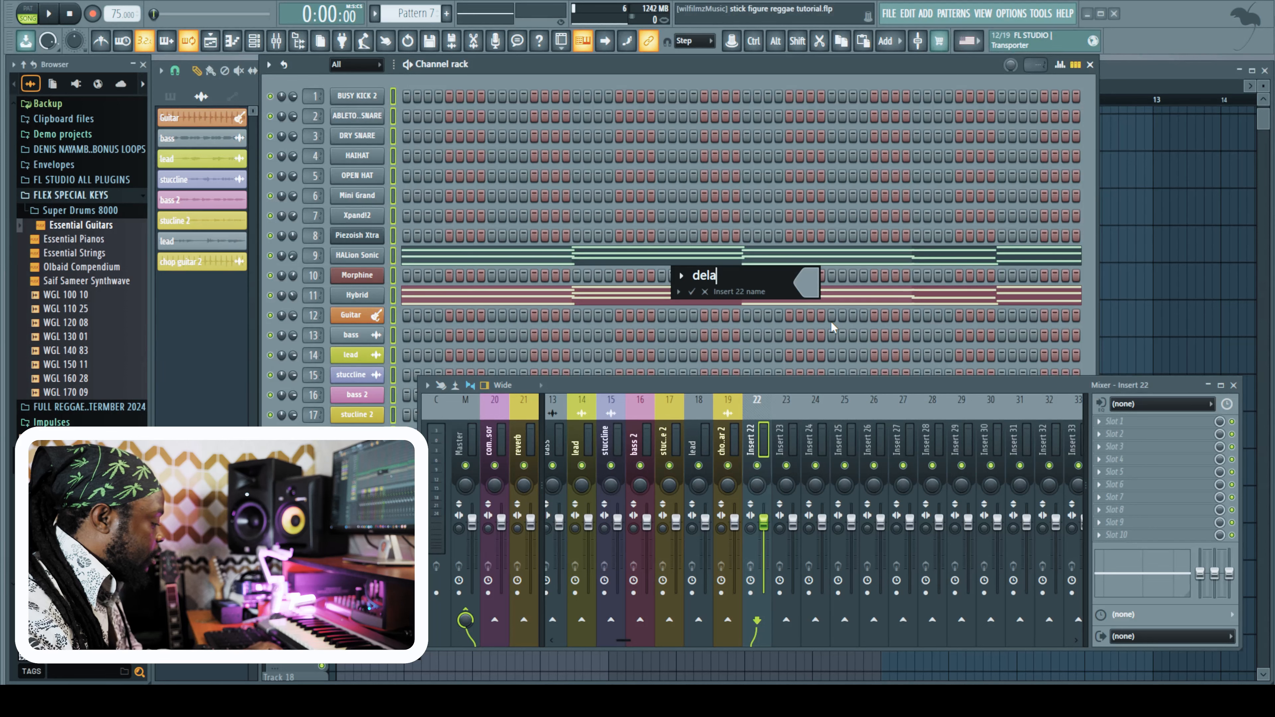
{"action": "left_click", "coordinate": [818, 290]}
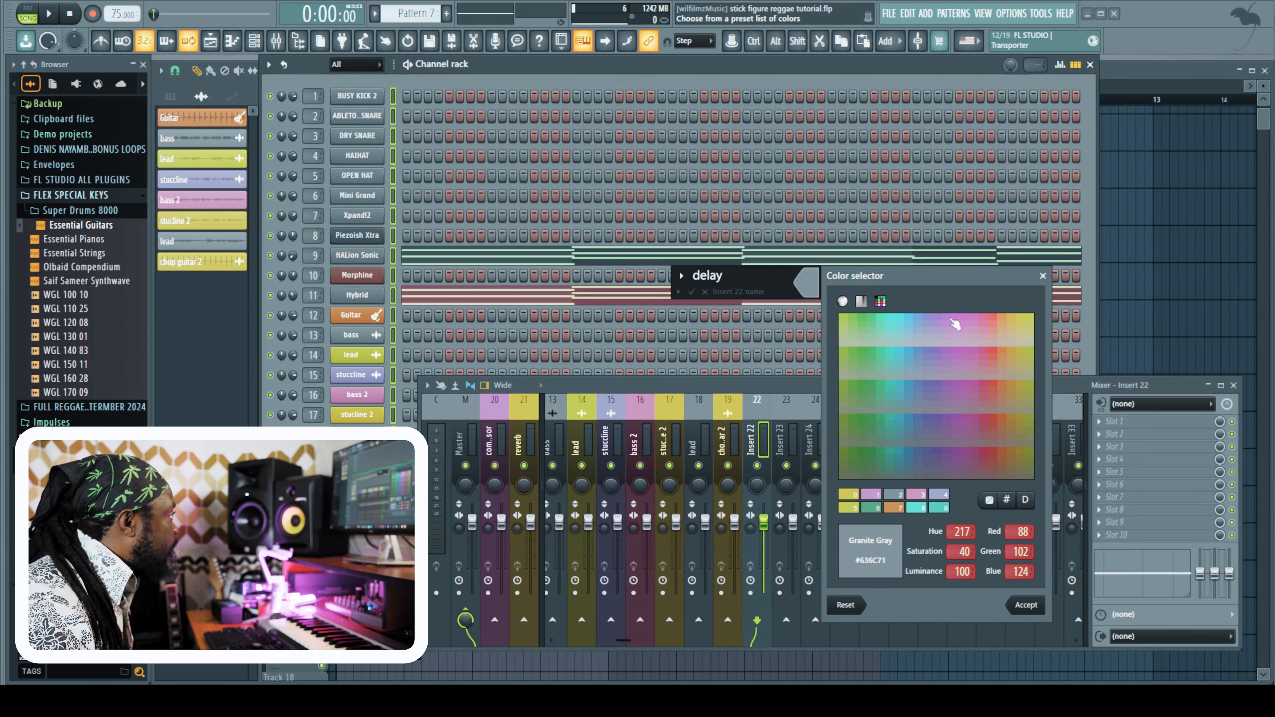
{"action": "left_click", "coordinate": [1026, 605]}
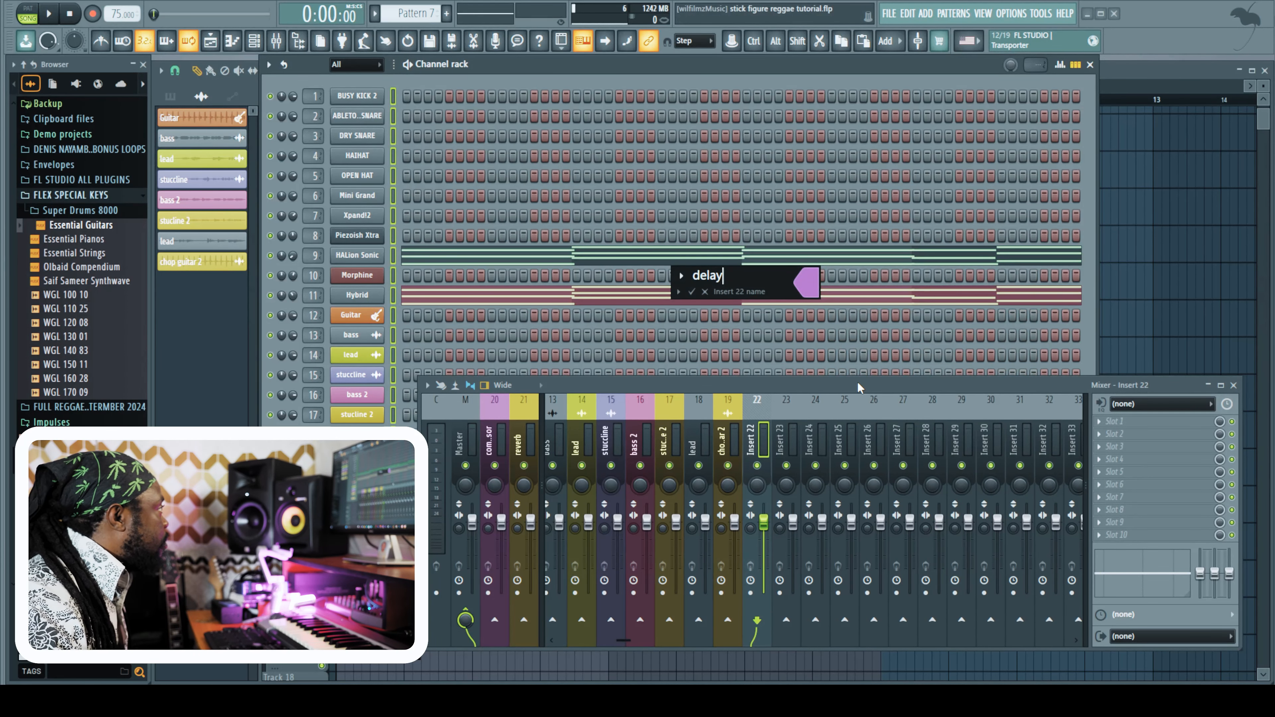
{"action": "key", "text": "Return"}
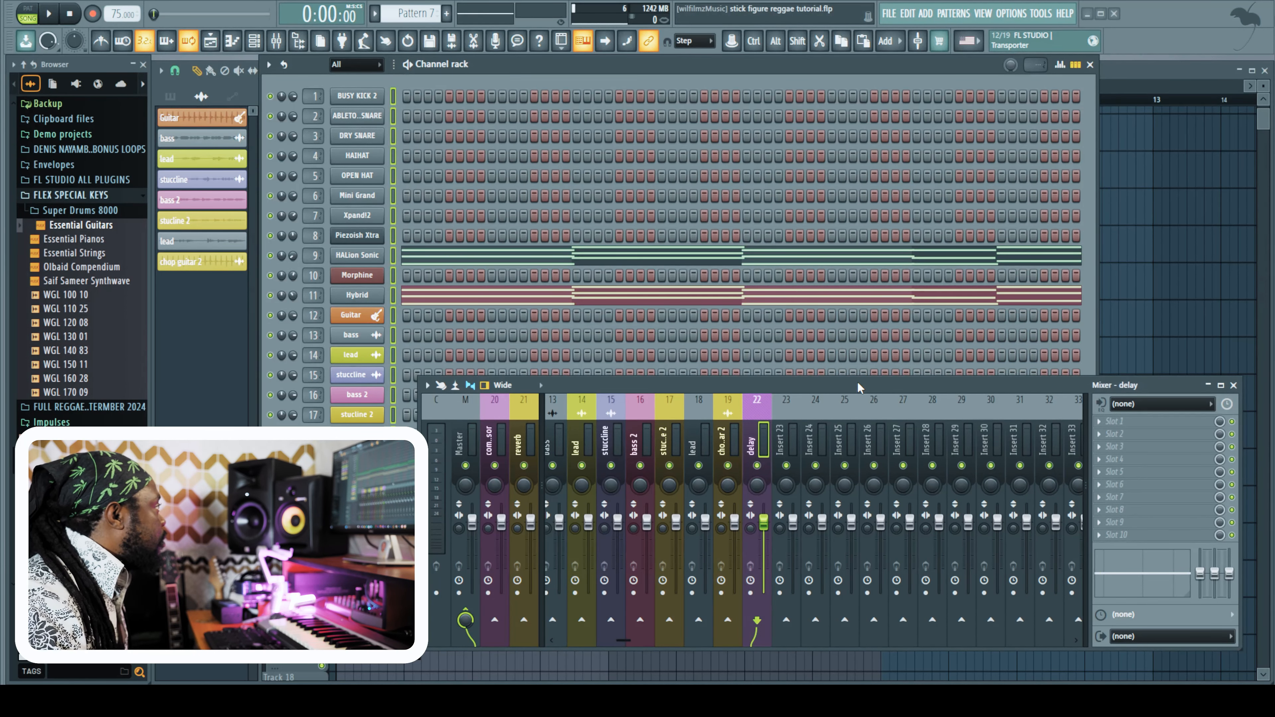
Dock the delay track to the left section of the mixer, next to the reverb track
{"action": "right_click", "coordinate": [752, 444]}
{"action": "mouse_move", "coordinate": [852, 623]}
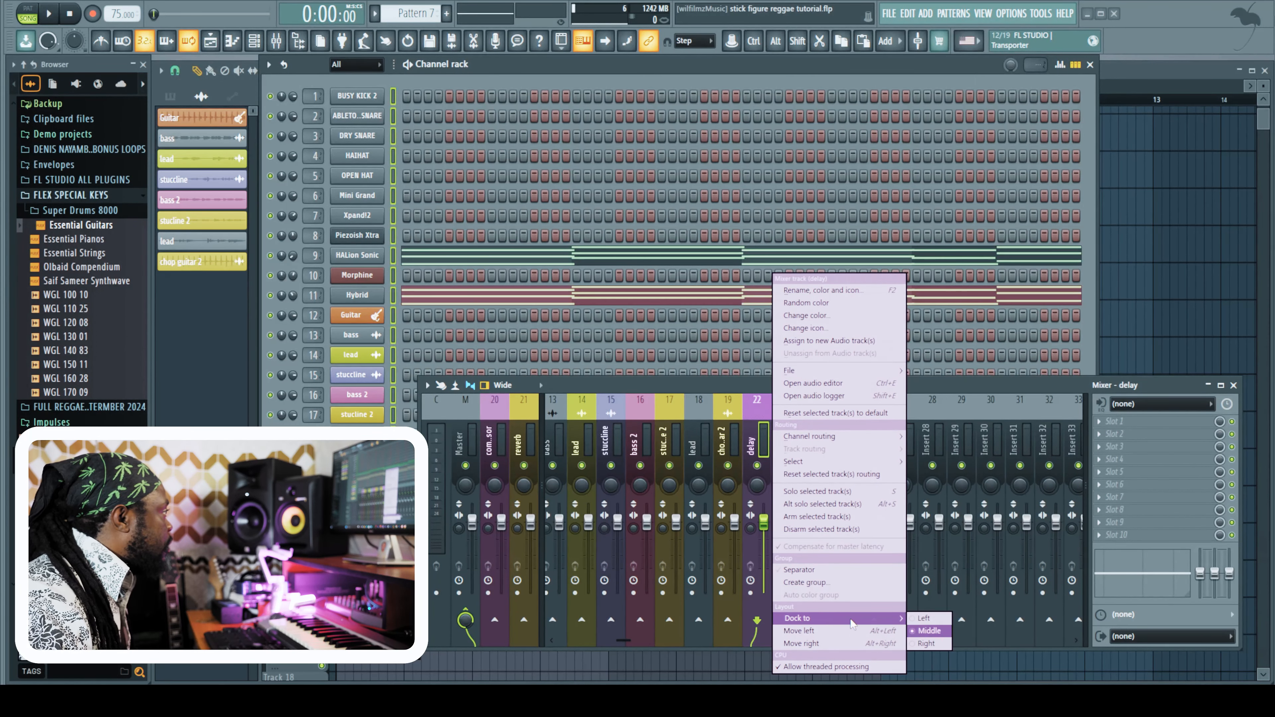
{"action": "left_click", "coordinate": [924, 618]}
Play the pattern briefly to check the first mixer tracks, with the BUSY KICK 2 track selected
{"action": "left_click_drag", "start_coordinate": [653, 639], "coordinate": [600, 641]}
{"action": "key", "text": "space"}
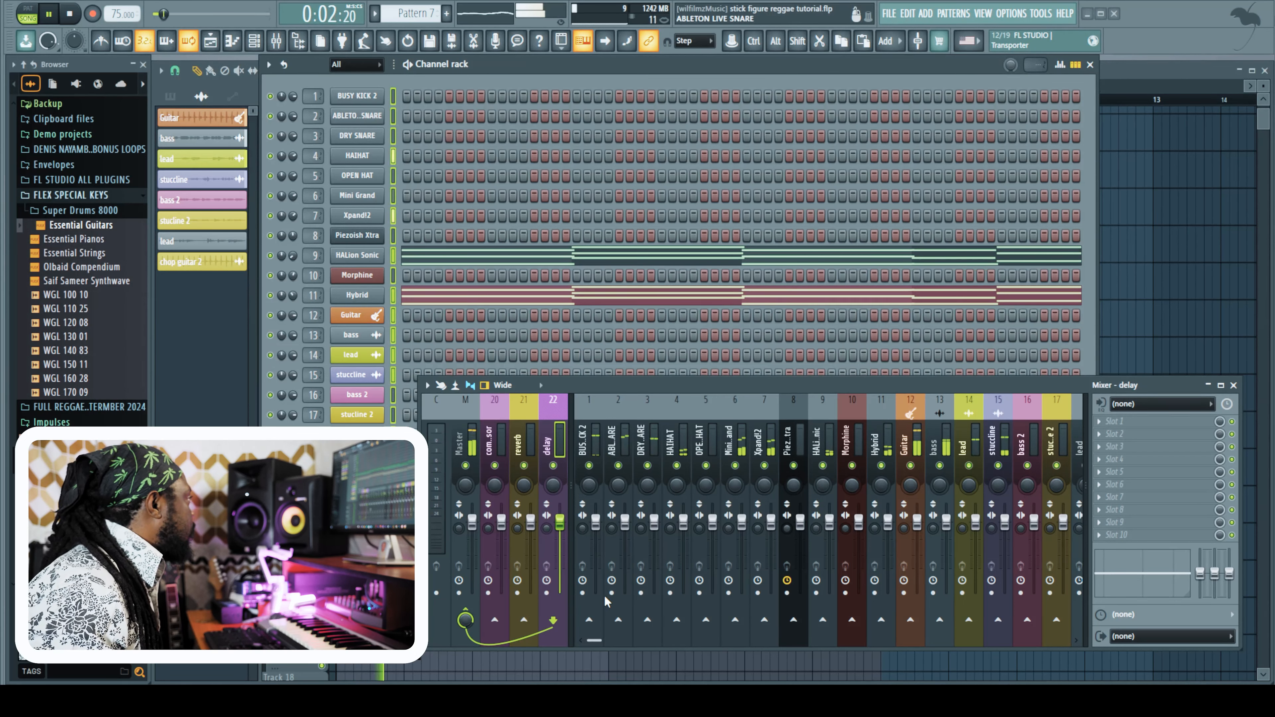
{"action": "left_click", "coordinate": [594, 598]}
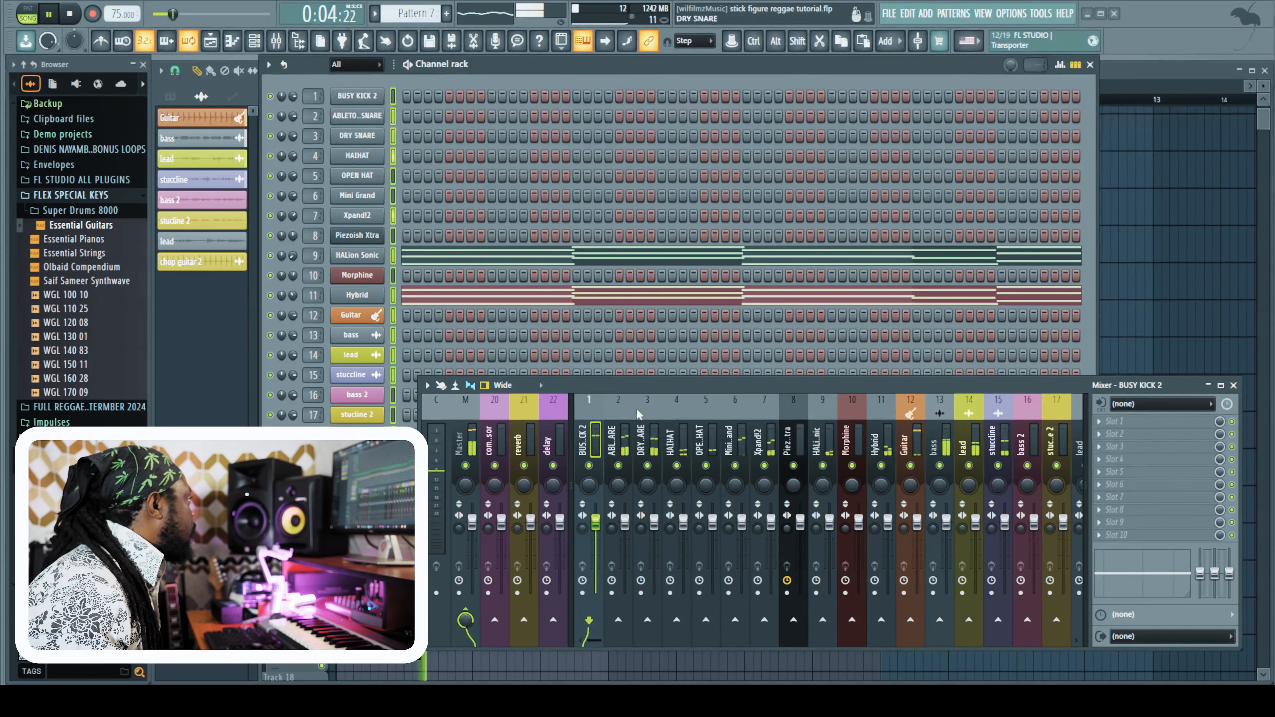
{"action": "key", "text": "space"}
Load Fruity Multiband Compressor in the compressor track's first effect slot and choose its "2 band comp" preset
{"action": "left_click", "coordinate": [499, 633]}
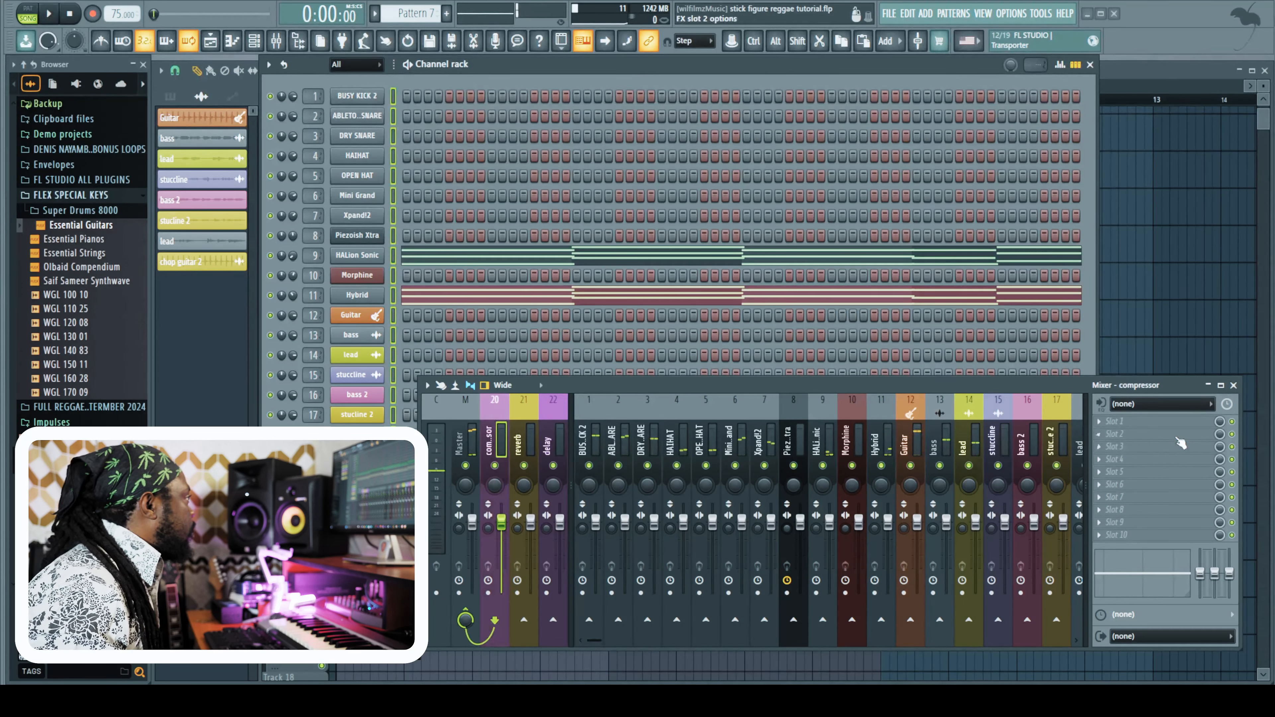
{"action": "left_click", "coordinate": [1102, 424]}
{"action": "left_click", "coordinate": [657, 658]}
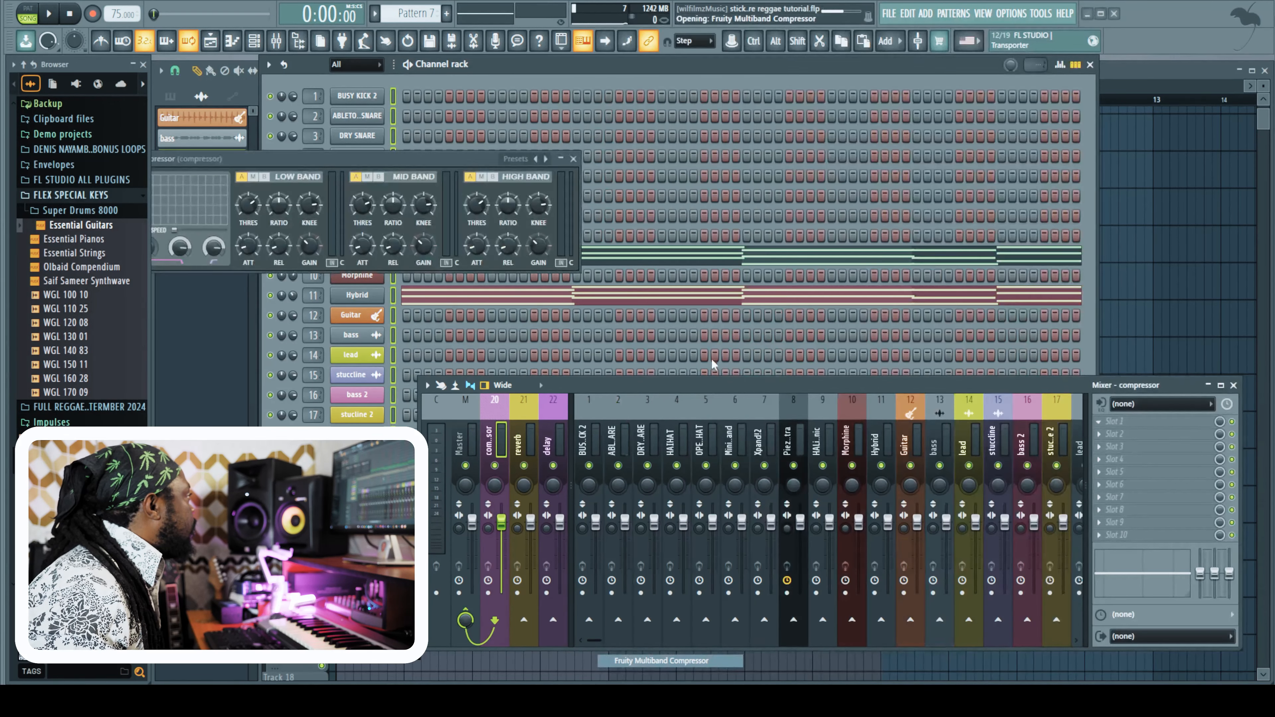
{"action": "left_click", "coordinate": [546, 159]}
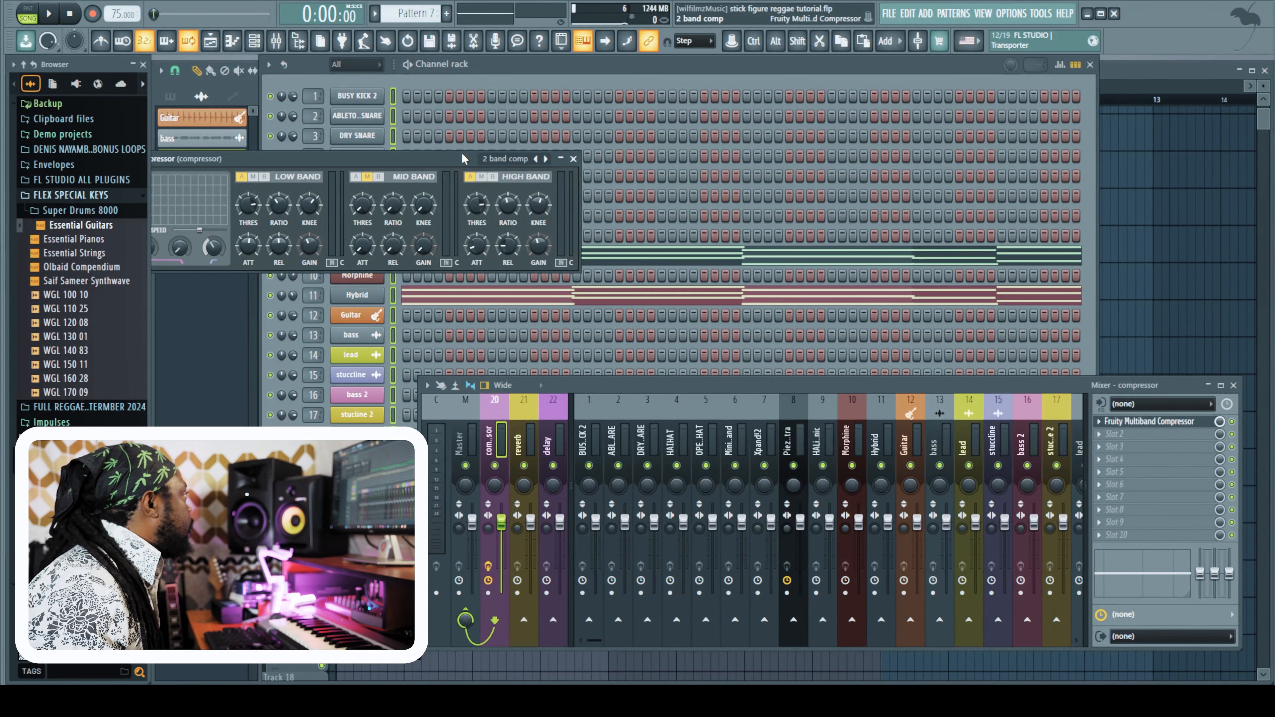
{"action": "left_click_drag", "start_coordinate": [461, 159], "coordinate": [646, 138]}
{"action": "left_click_drag", "start_coordinate": [507, 521], "coordinate": [507, 522]}
While the pattern plays, send BUSY KICK 2 at 88% and ABLETON LIVE SNARE at about 63% to the compressor track
{"action": "key", "text": "space"}
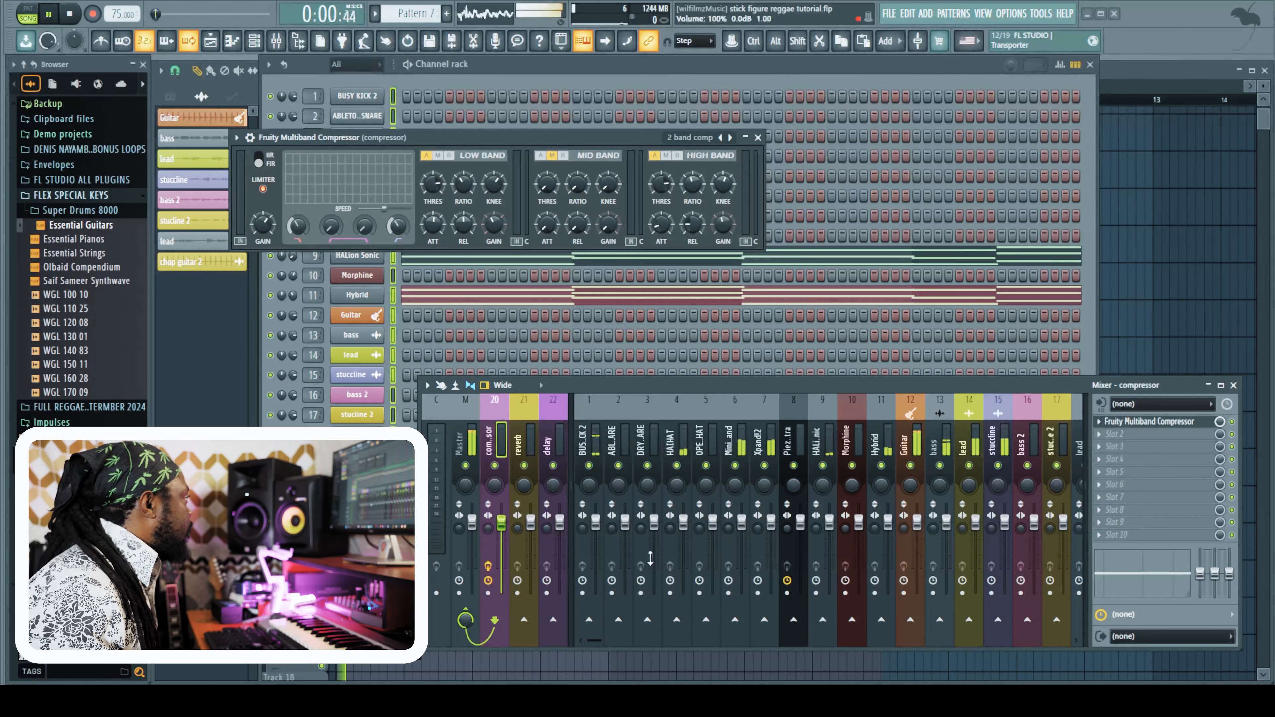
{"action": "left_click", "coordinate": [588, 507]}
{"action": "left_click", "coordinate": [494, 621]}
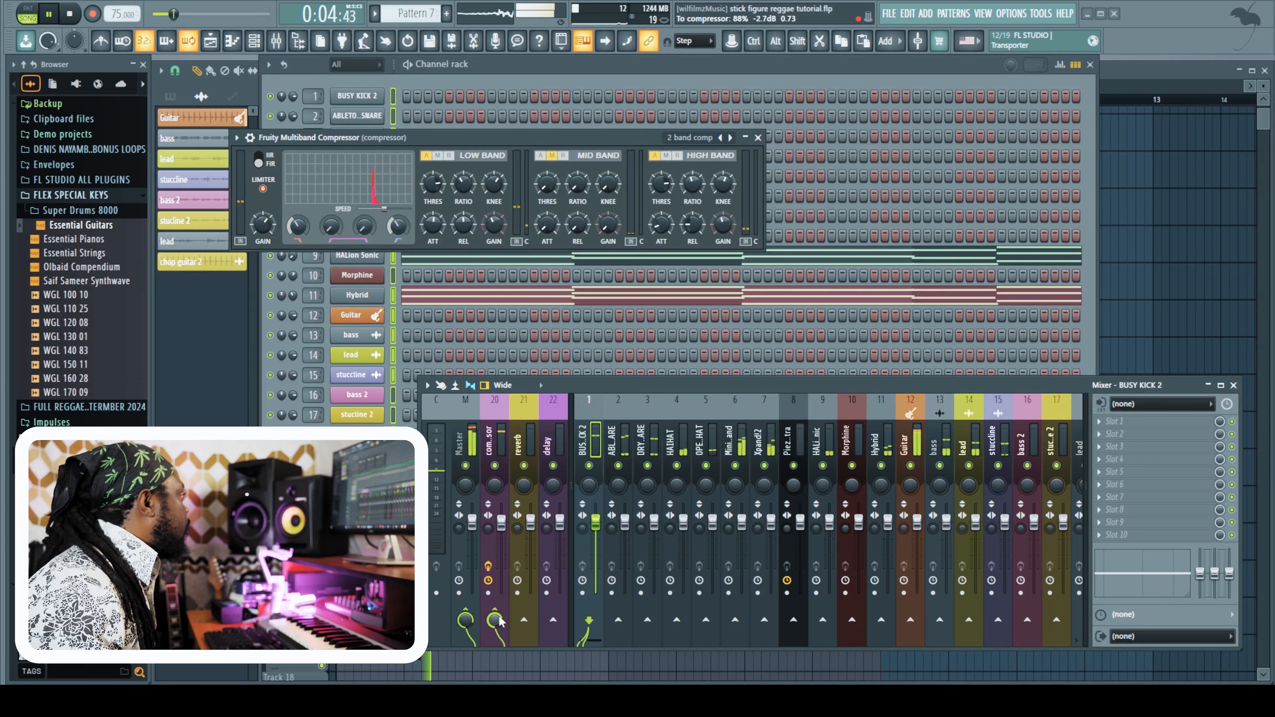
{"action": "left_click", "coordinate": [613, 449]}
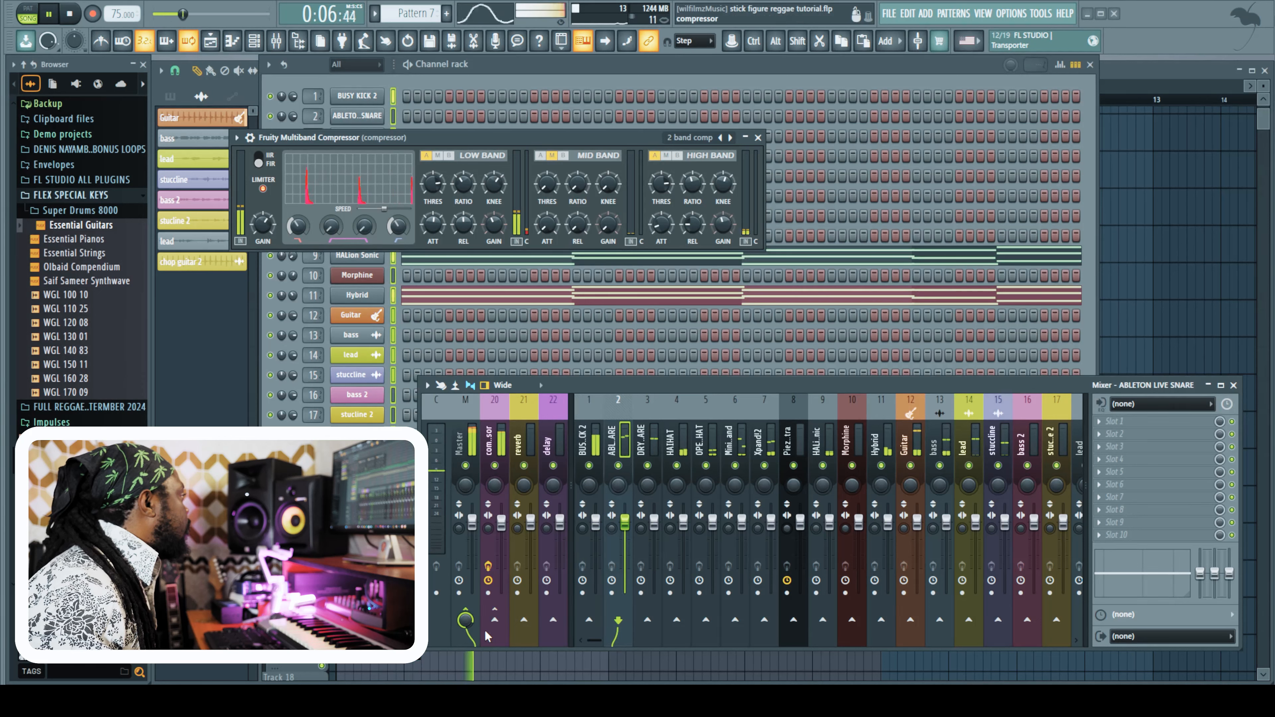
{"action": "left_click", "coordinate": [494, 621]}
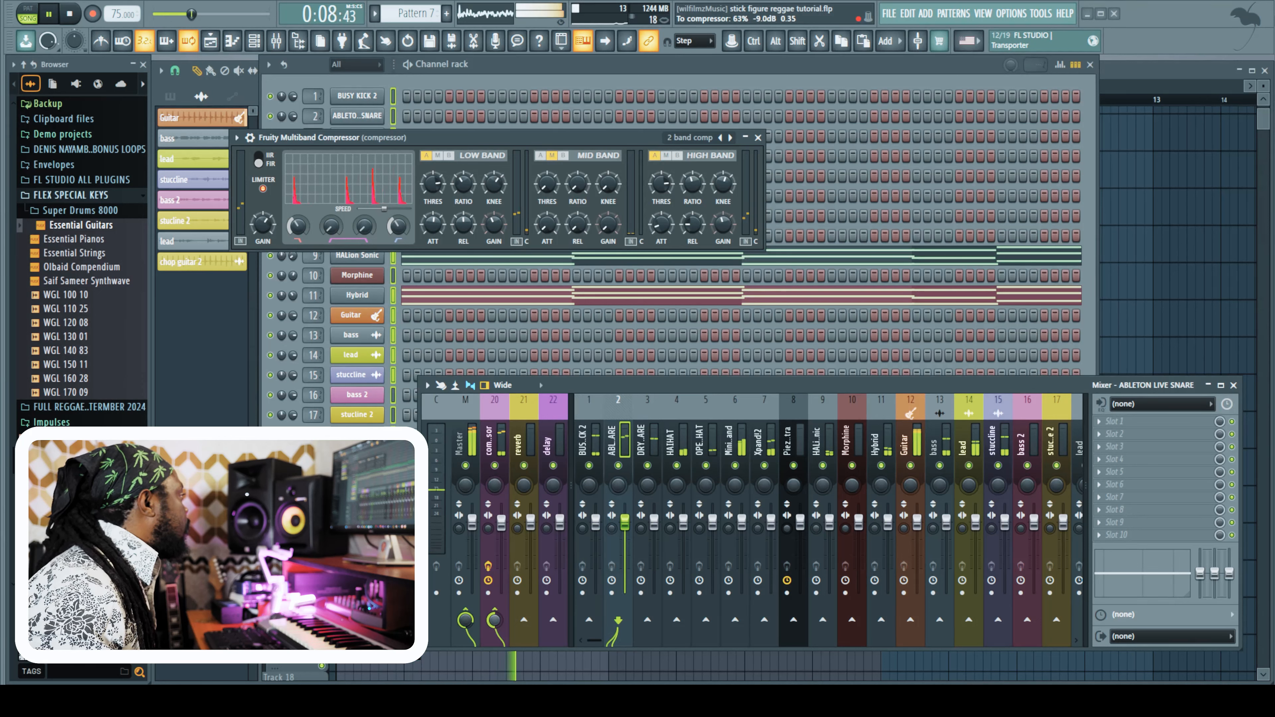
Send the DRY SNARE track to the compressor track at 100% and to the reverb track at about 76%
{"action": "left_click", "coordinate": [643, 451]}
{"action": "left_click", "coordinate": [495, 621]}
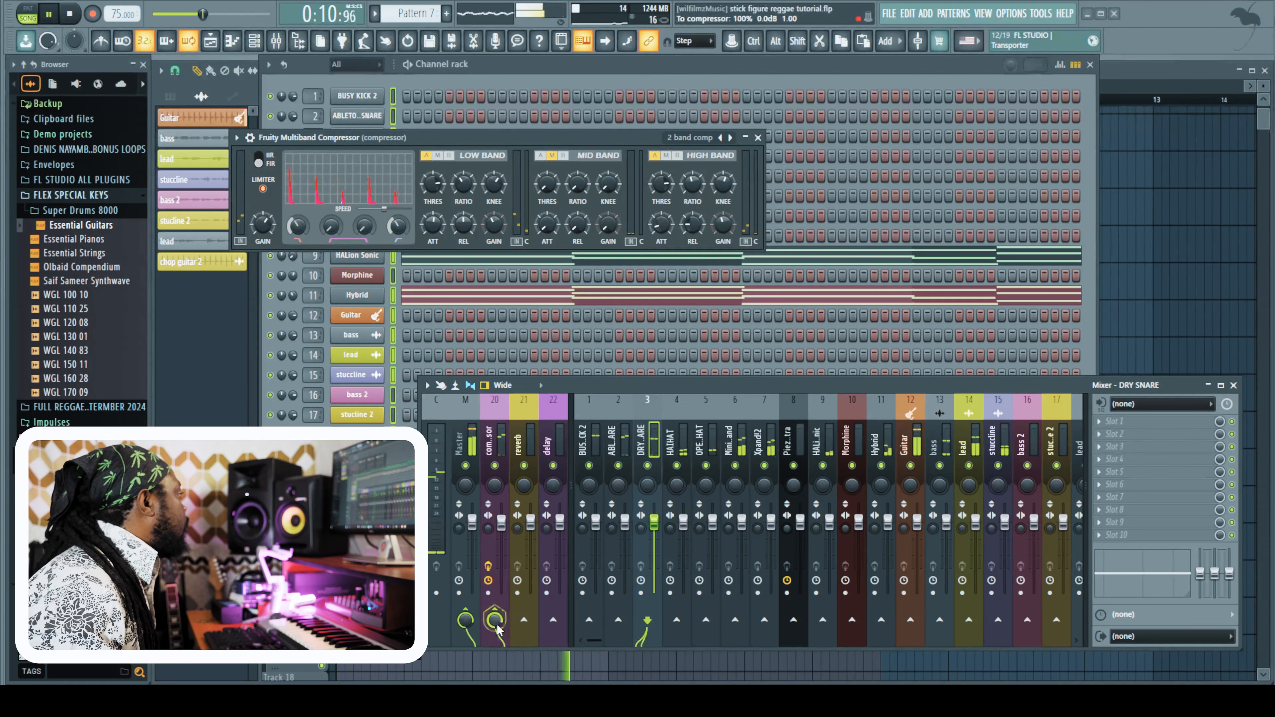
{"action": "left_click", "coordinate": [527, 622]}
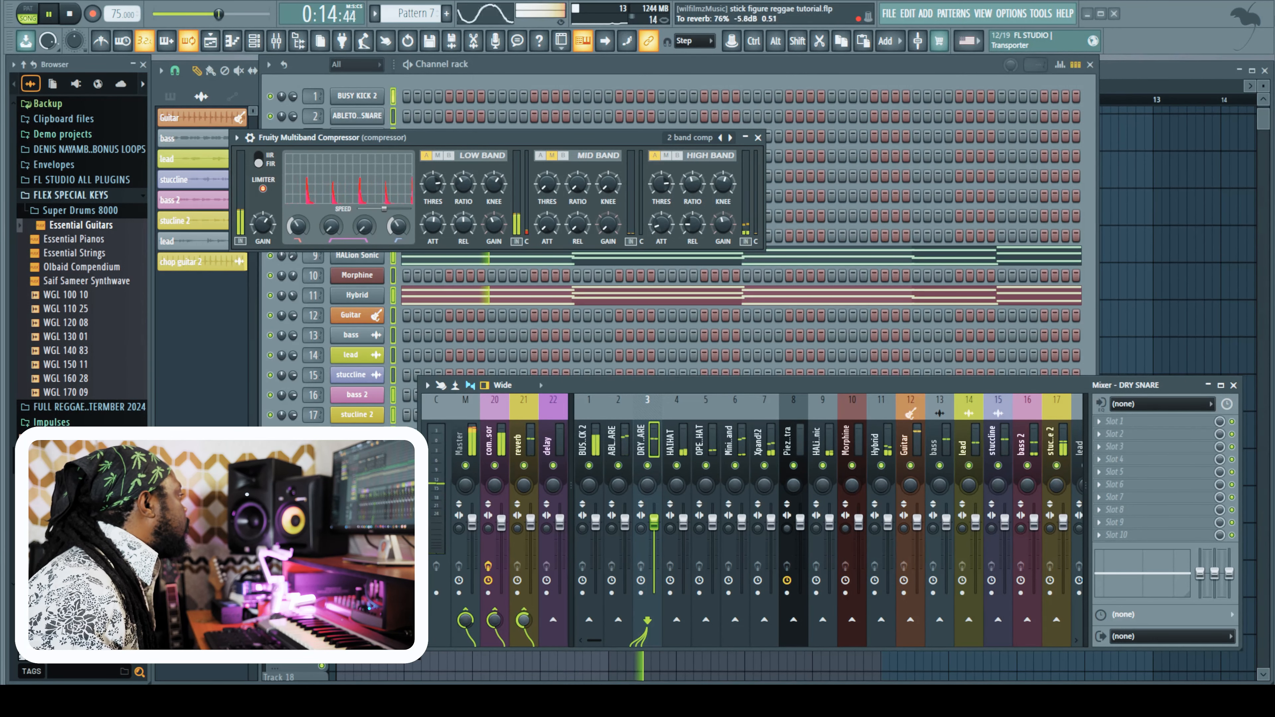
Stop playback and load Fruity Peak Controller in slot 1 and Fruity Reeverb 2 in slot 2 of the reverb track
{"action": "left_click", "coordinate": [532, 448]}
{"action": "key", "text": "space"}
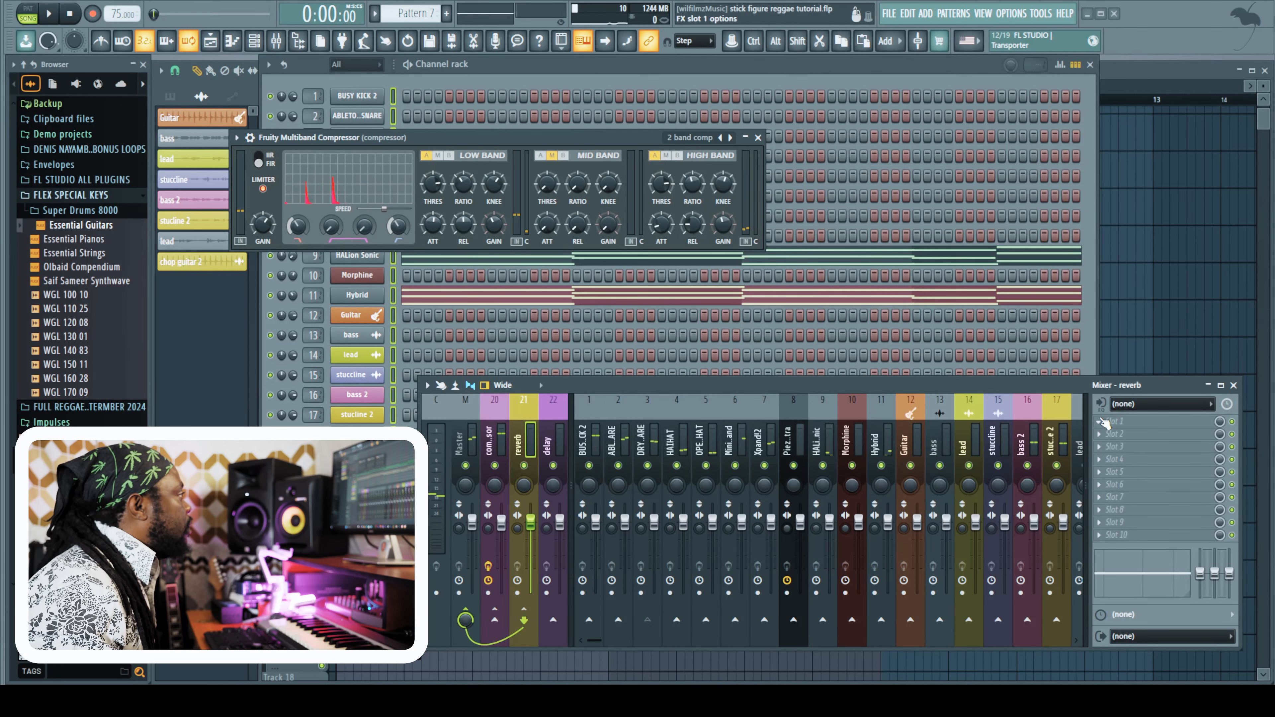
{"action": "left_click", "coordinate": [1115, 421]}
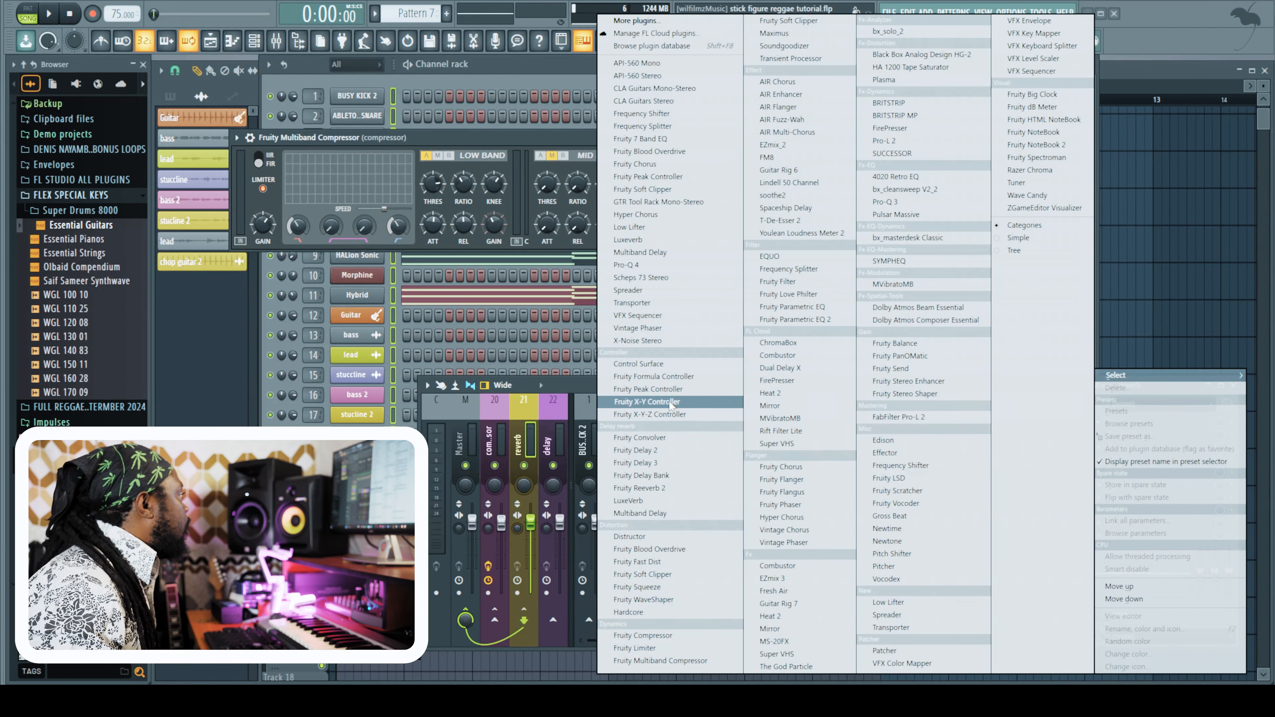
{"action": "left_click", "coordinate": [670, 390]}
{"action": "left_click_drag", "start_coordinate": [199, 198], "coordinate": [380, 181]}
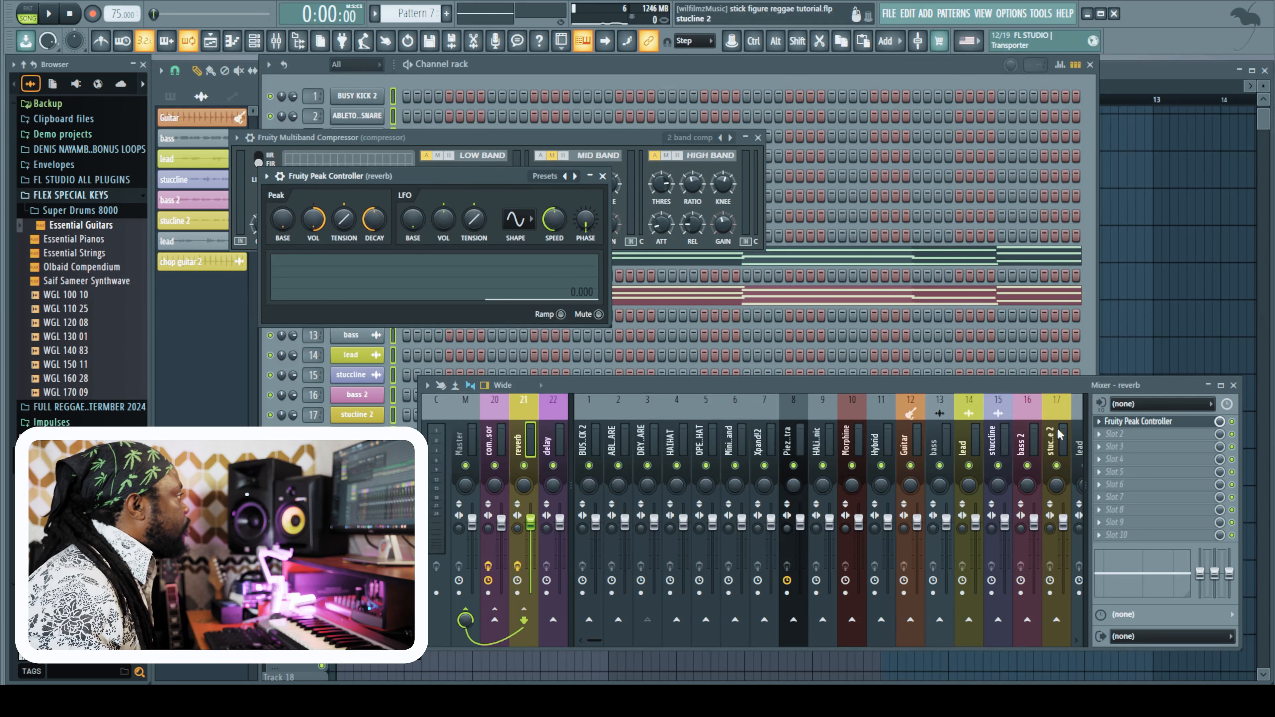
{"action": "left_click", "coordinate": [1104, 436]}
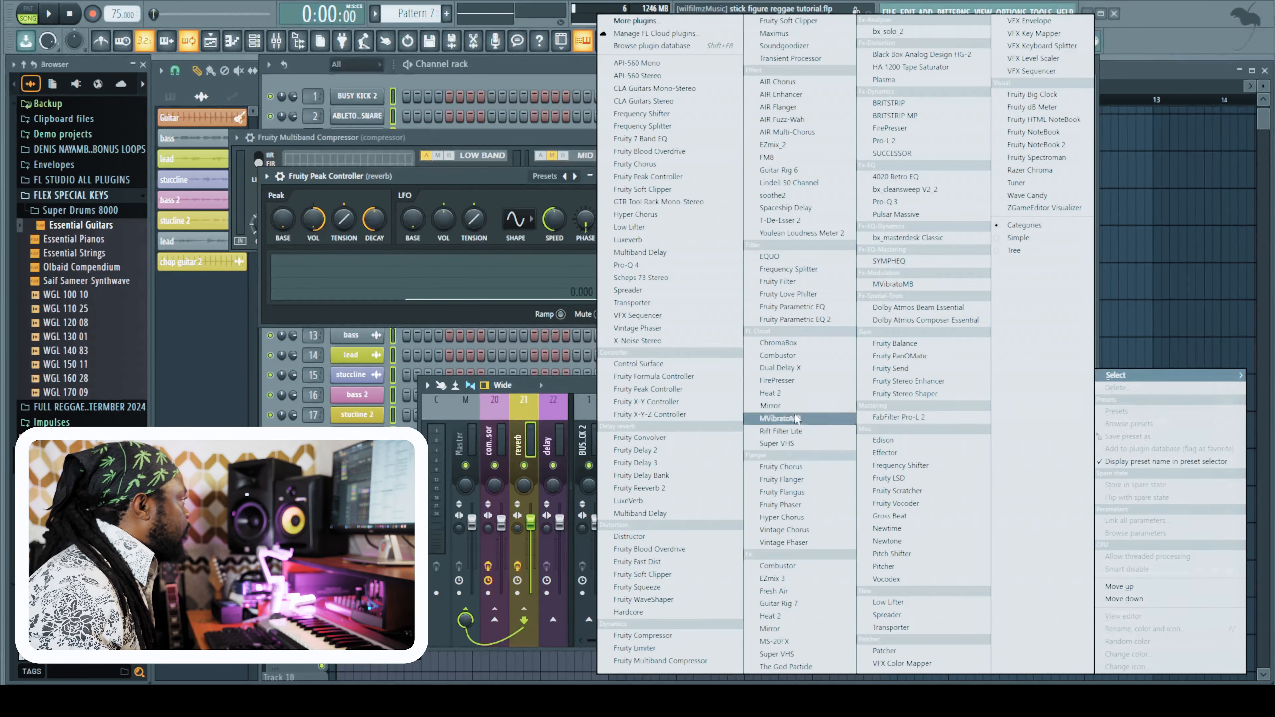
{"action": "left_click", "coordinate": [665, 490]}
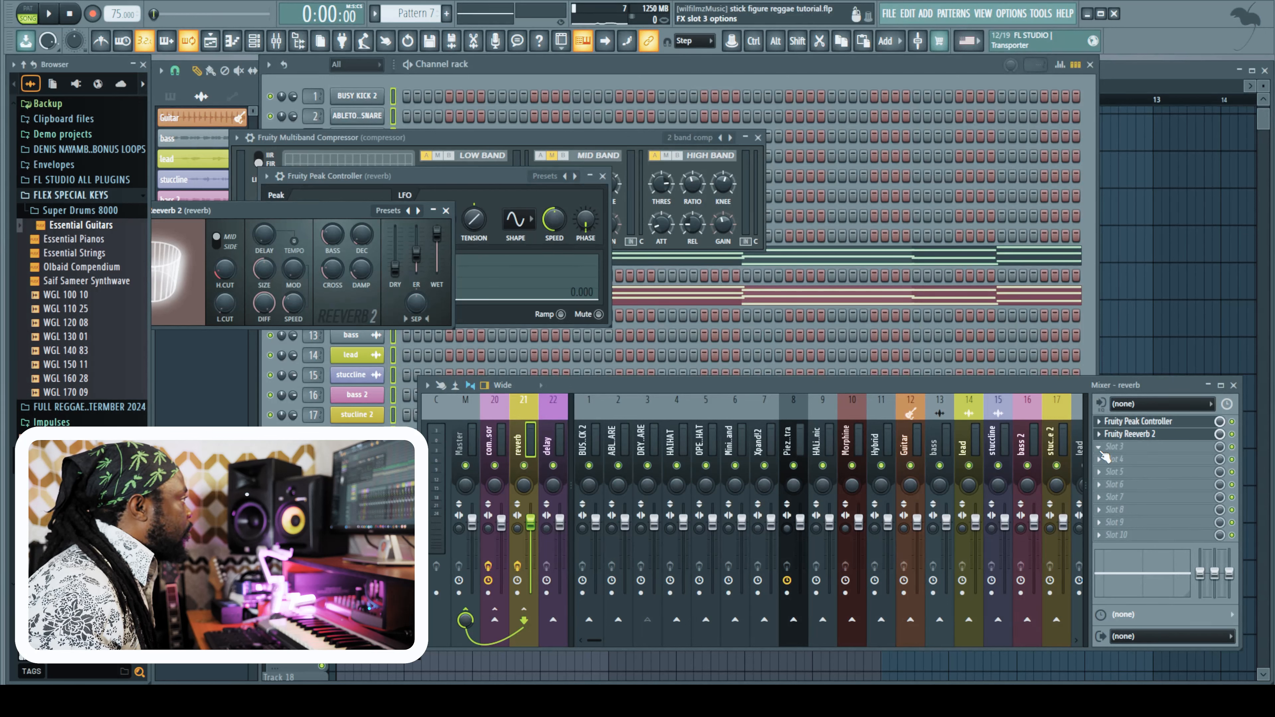
Link Fruity Reeverb 2's mix level to "Fruity Peak Controller - Peak" with the mapping formula 1-Input
{"action": "right_click", "coordinate": [1220, 434]}
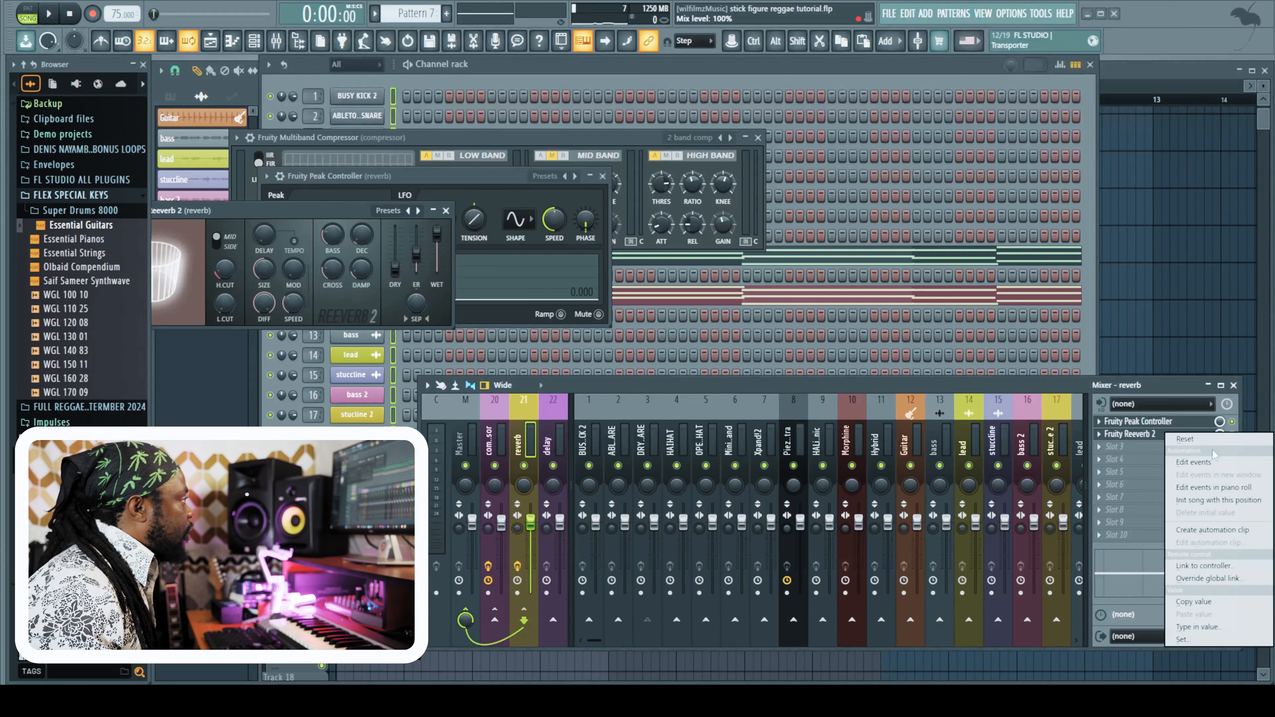
{"action": "left_click", "coordinate": [1207, 501]}
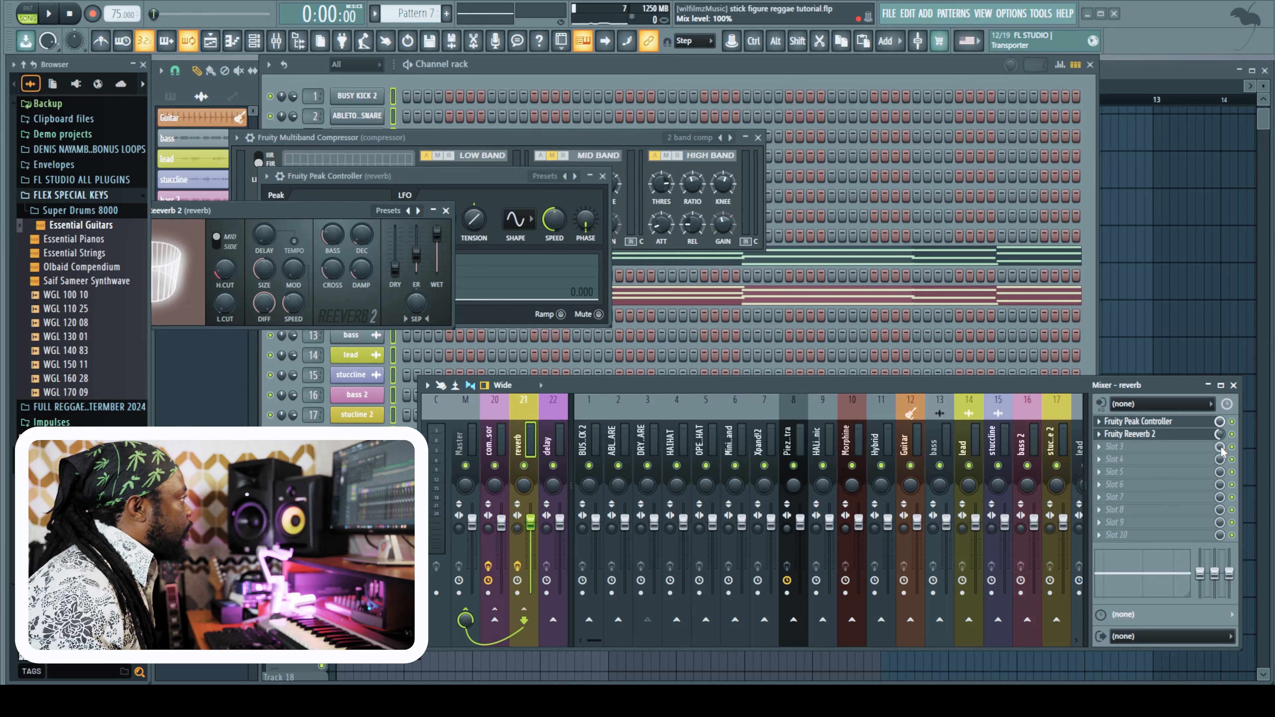
{"action": "right_click", "coordinate": [1220, 446]}
{"action": "left_click", "coordinate": [1208, 582]}
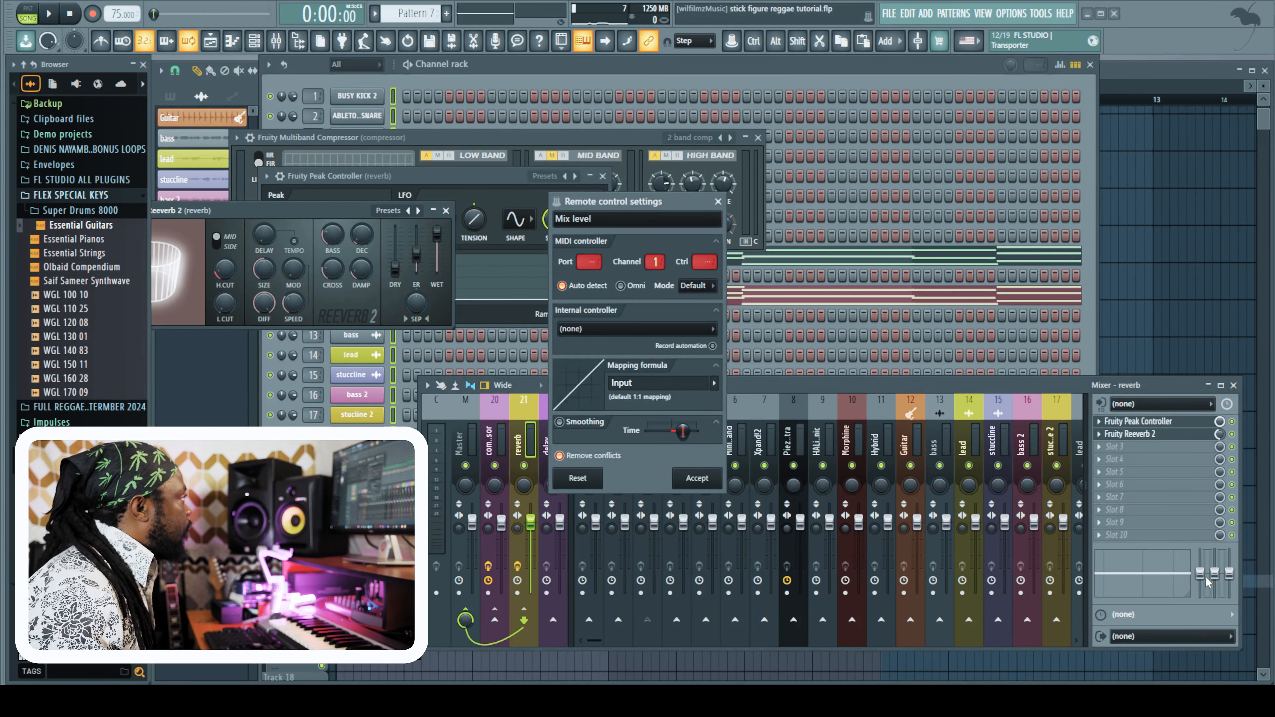
{"action": "left_click", "coordinate": [713, 329]}
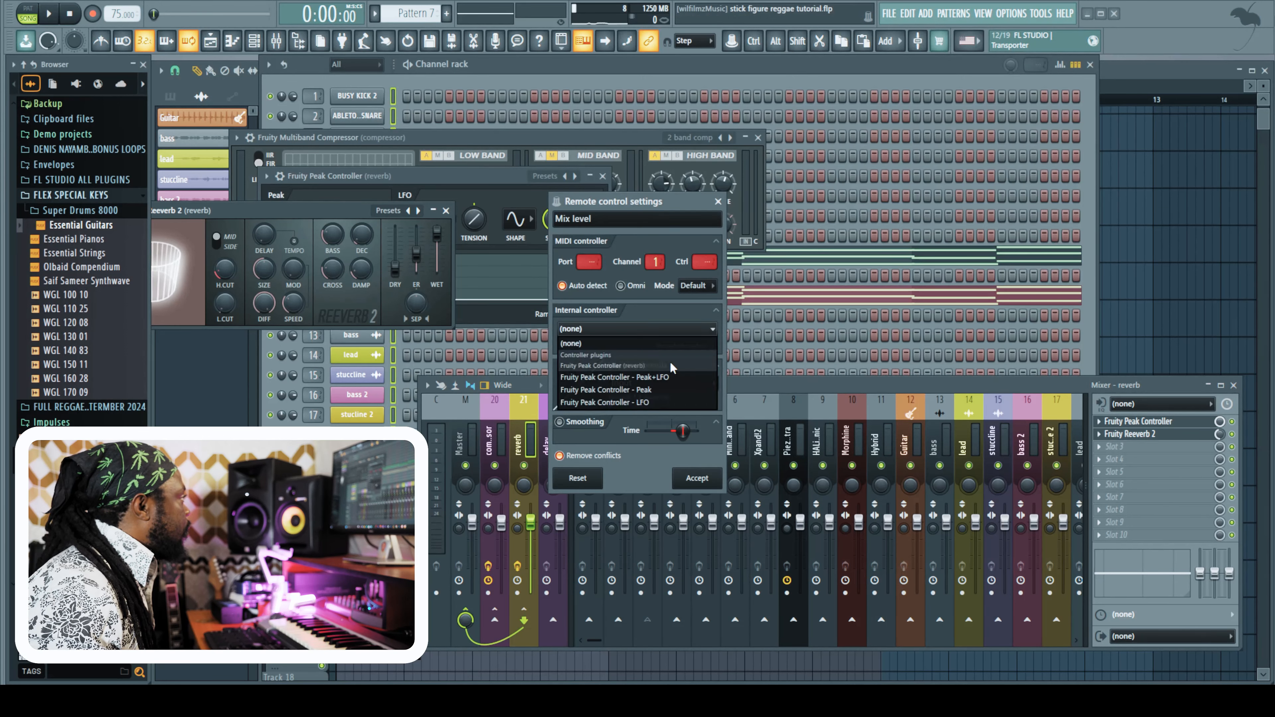
{"action": "left_click", "coordinate": [652, 395]}
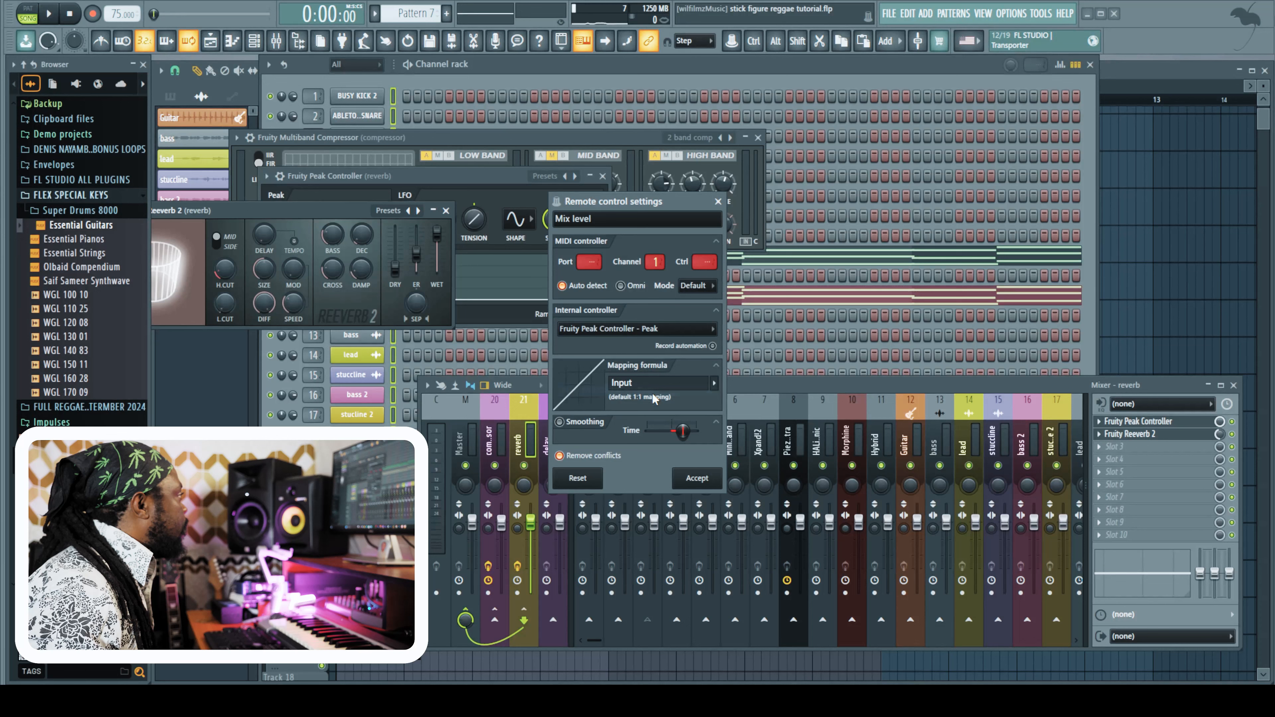
{"action": "left_click", "coordinate": [714, 383]}
{"action": "left_click", "coordinate": [749, 425]}
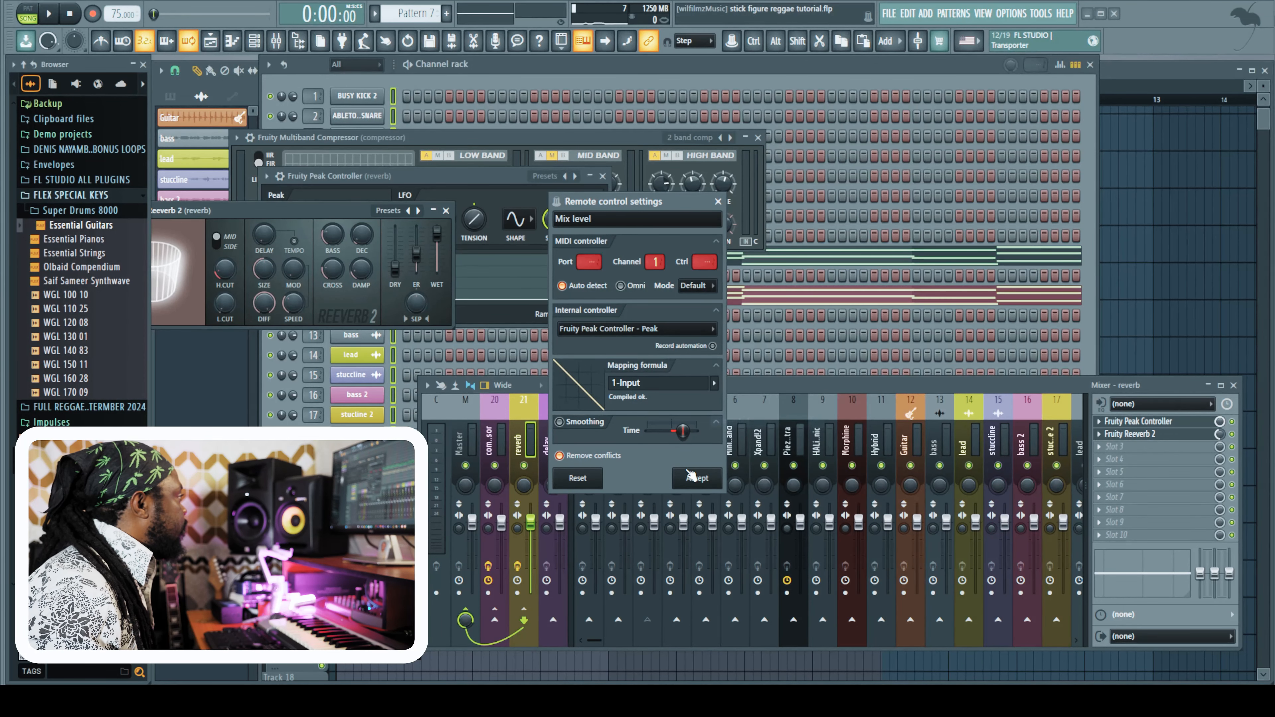
{"action": "left_click", "coordinate": [697, 479]}
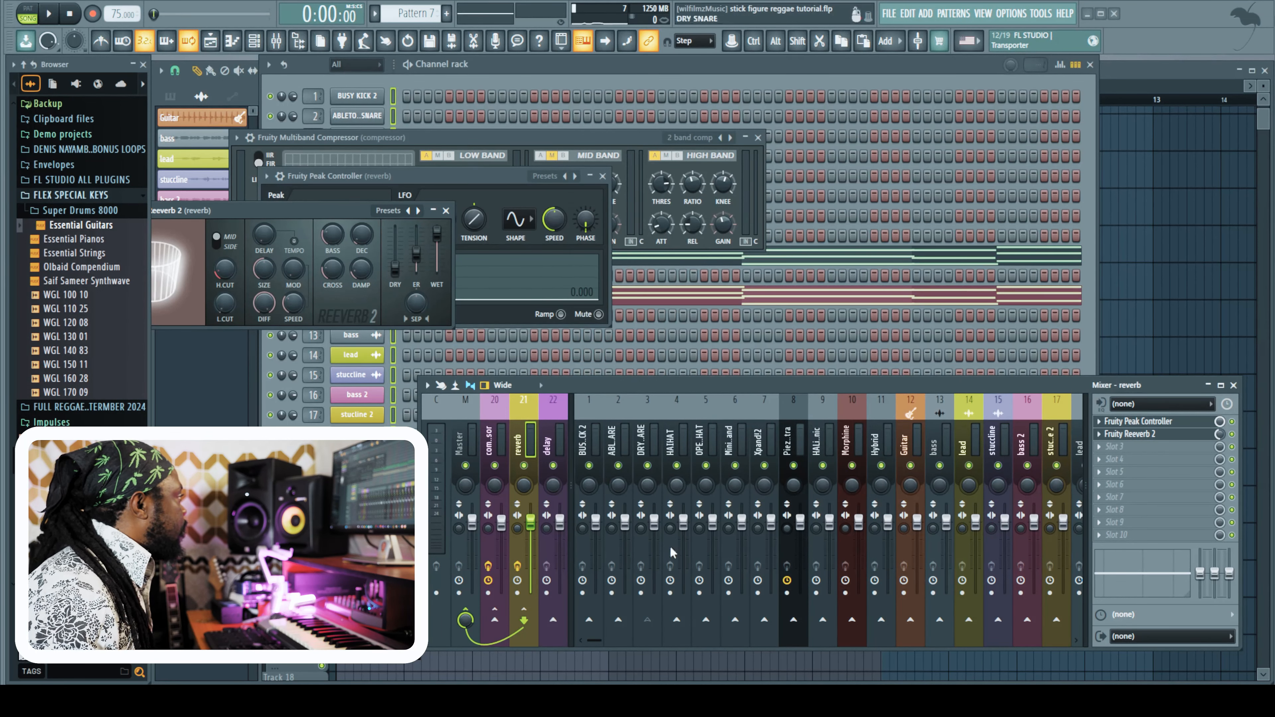
Play the pattern to check the peak-controlled reverb and inspect the sends of the DRY SNARE track
{"action": "key", "text": "space"}
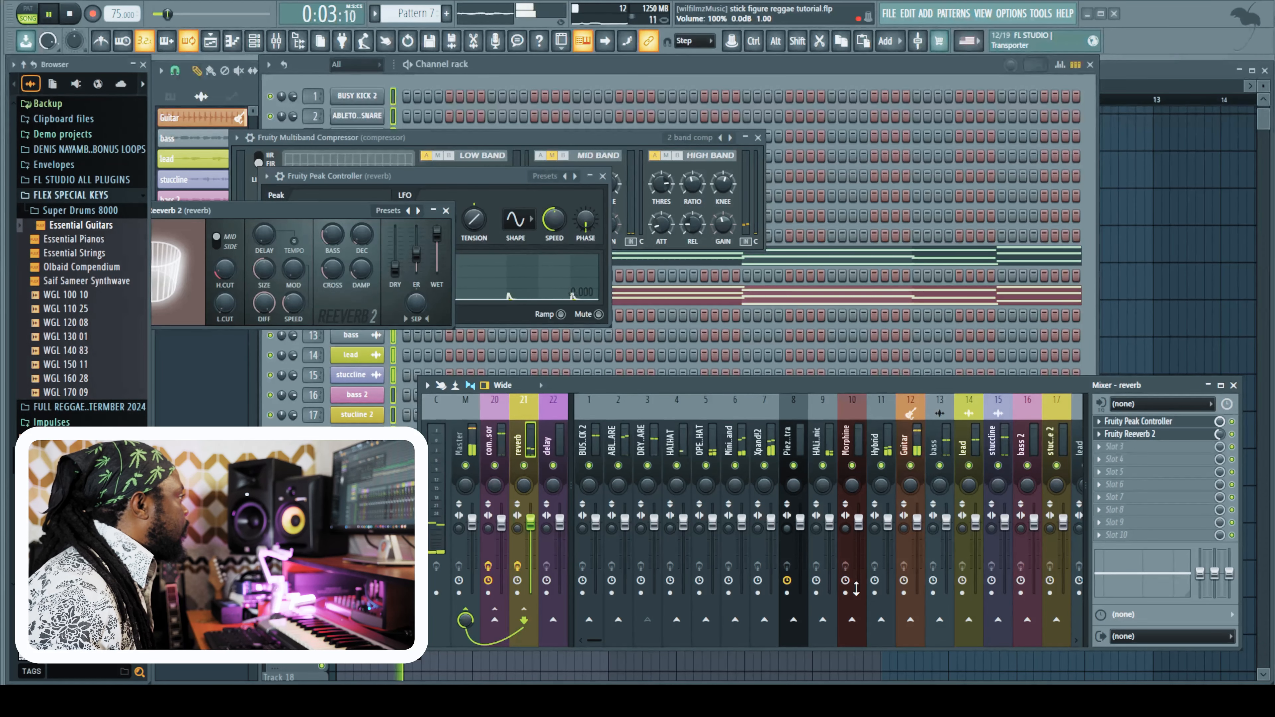
{"action": "key", "text": "space"}
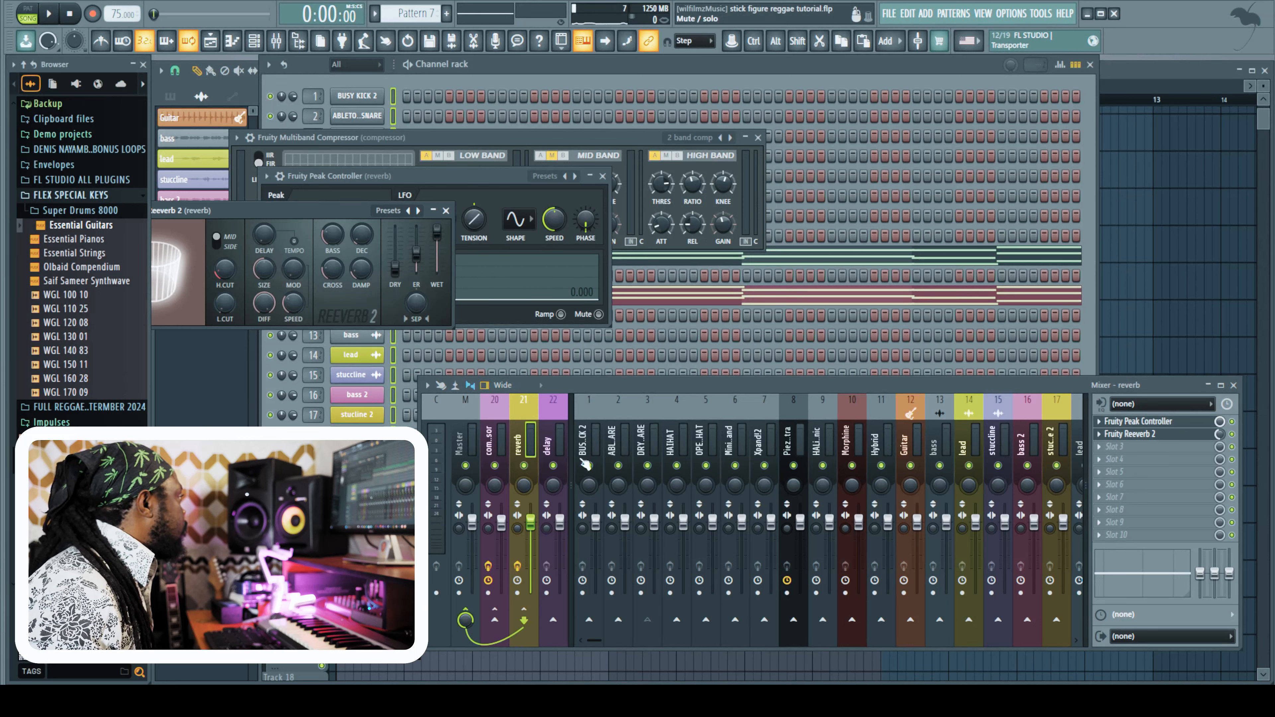
{"action": "left_click", "coordinate": [646, 451]}
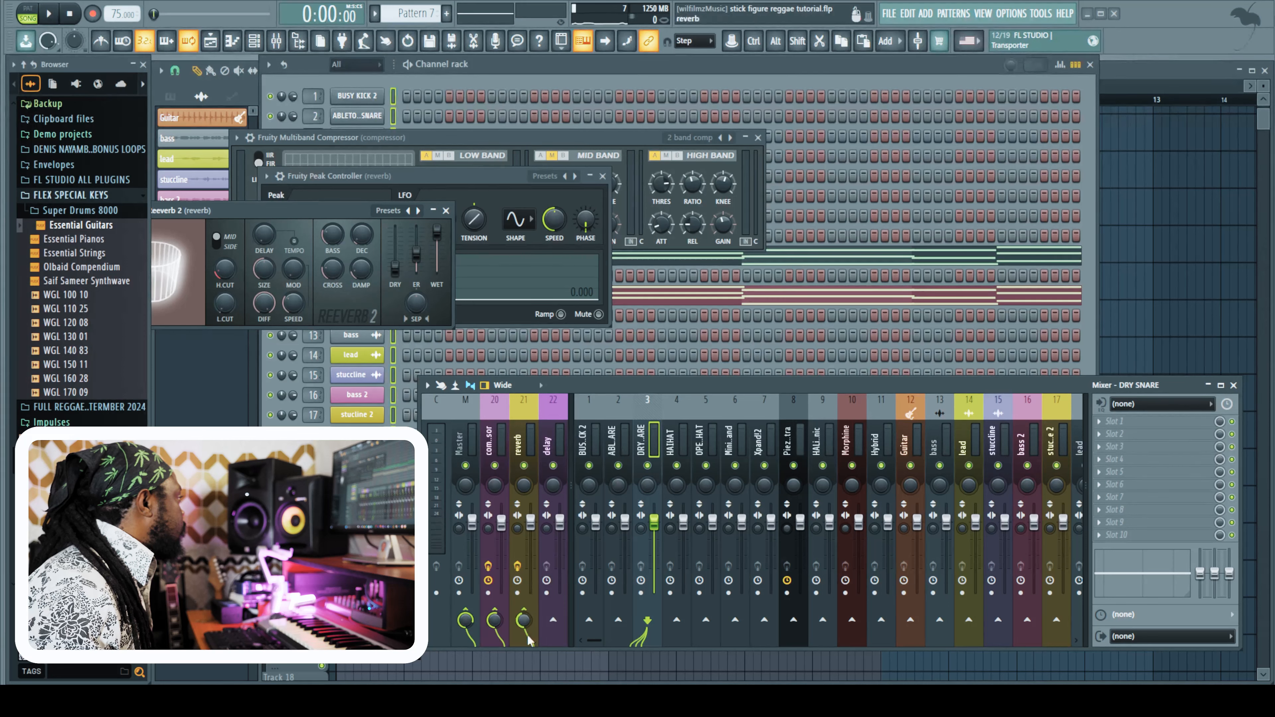
{"action": "key", "text": "space"}
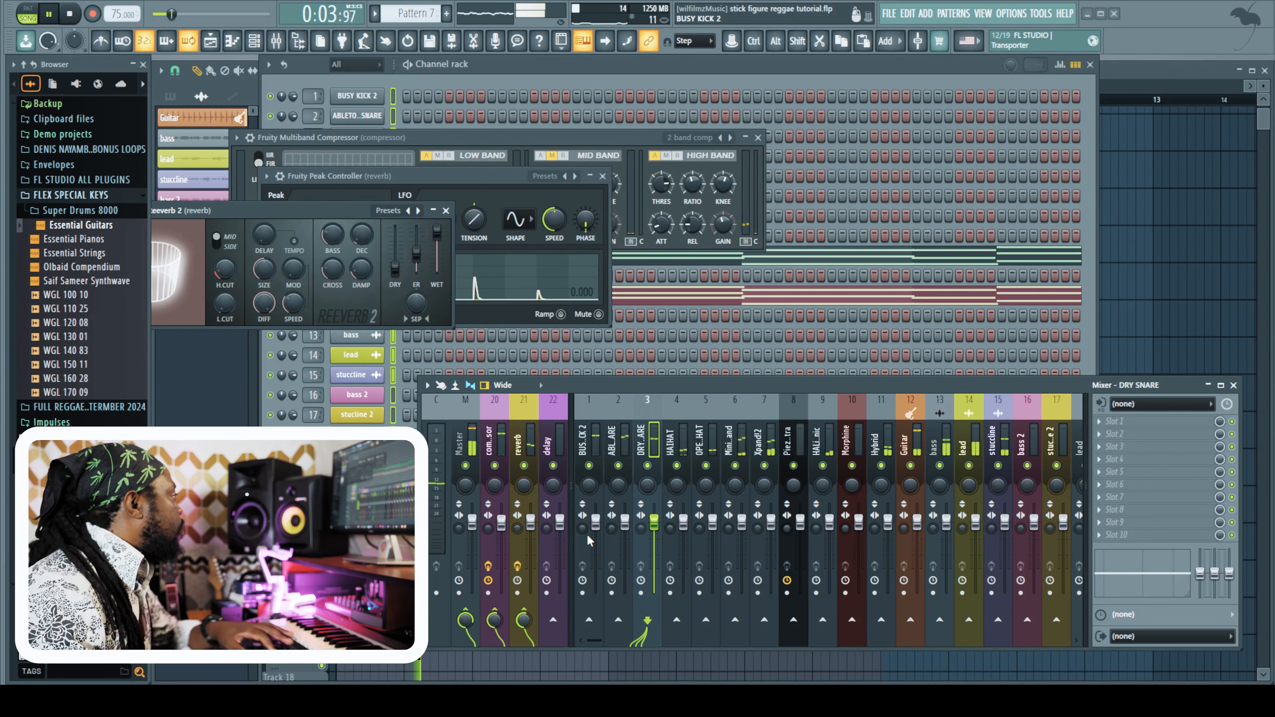
Send the Mini Grand track to the compressor track and lower its volume to about 95%
{"action": "left_click", "coordinate": [734, 549]}
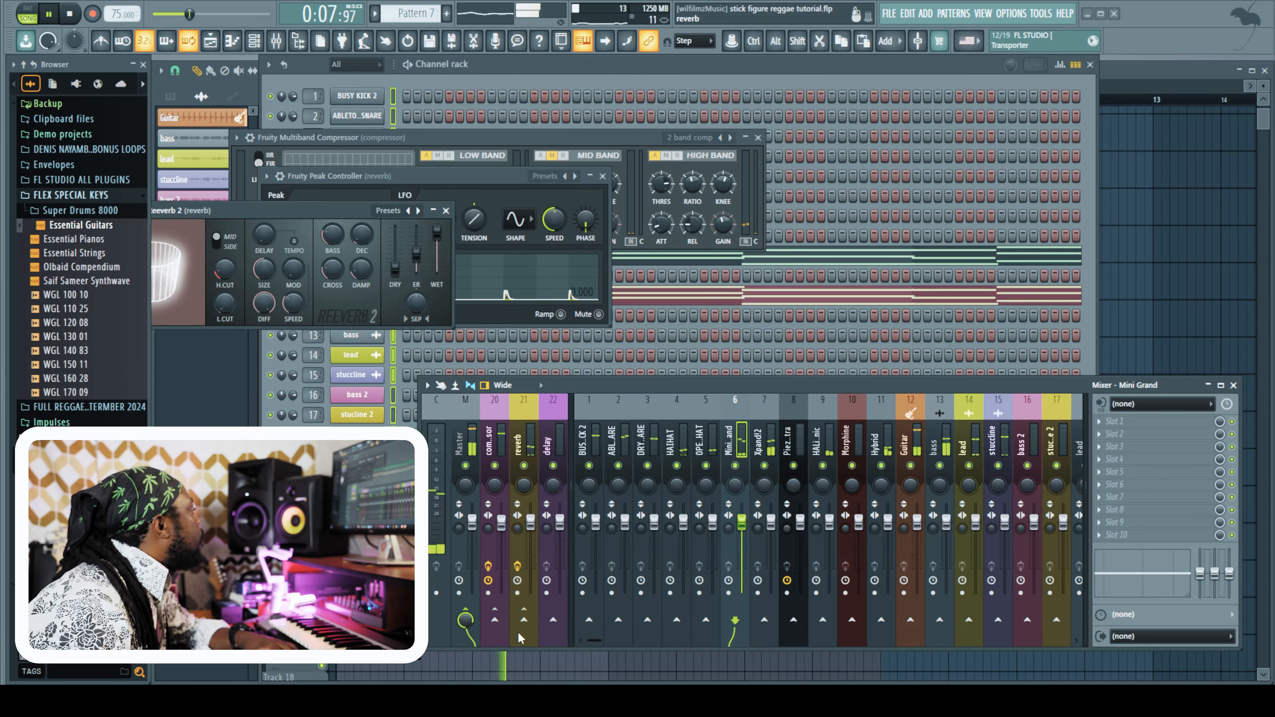
{"action": "key", "text": "space"}
{"action": "left_click", "coordinate": [499, 622]}
{"action": "key", "text": "space"}
{"action": "left_click_drag", "start_coordinate": [736, 515], "coordinate": [737, 516]}
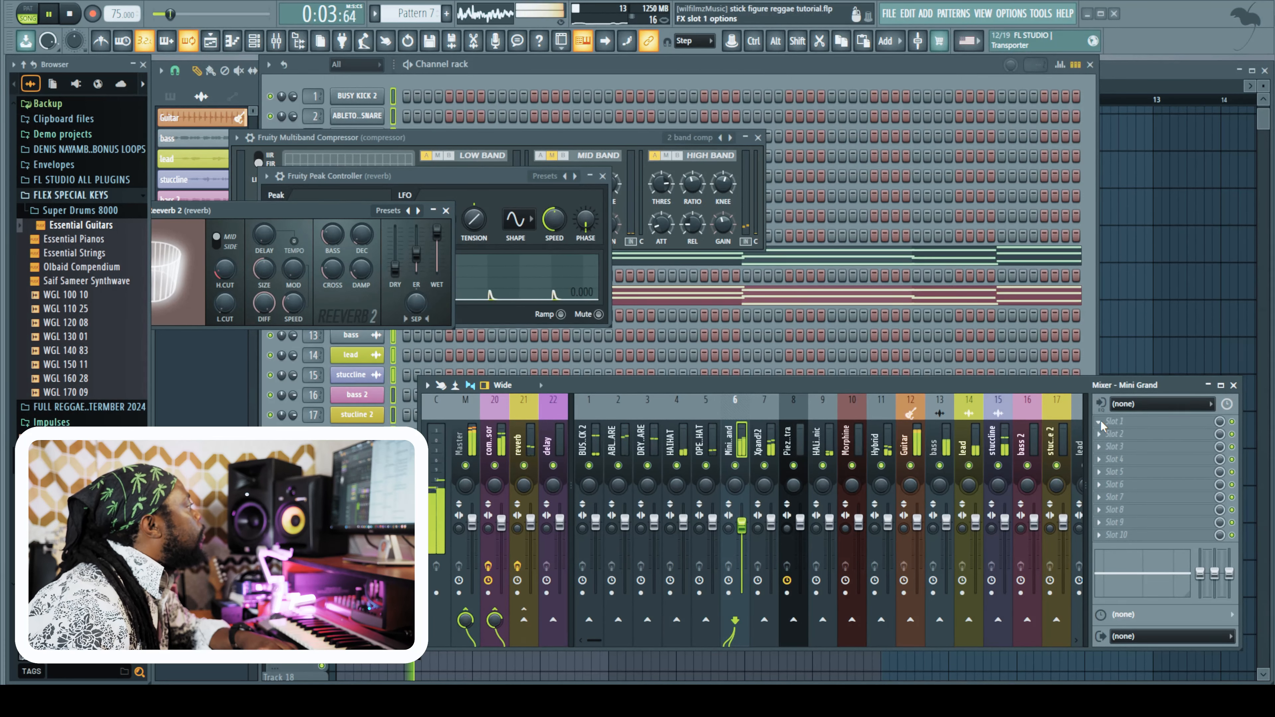
Load Fruity Parametric EQ in slot 1 of the Mini Grand track and apply the Piano Reggae preset
{"action": "left_click", "coordinate": [1111, 421]}
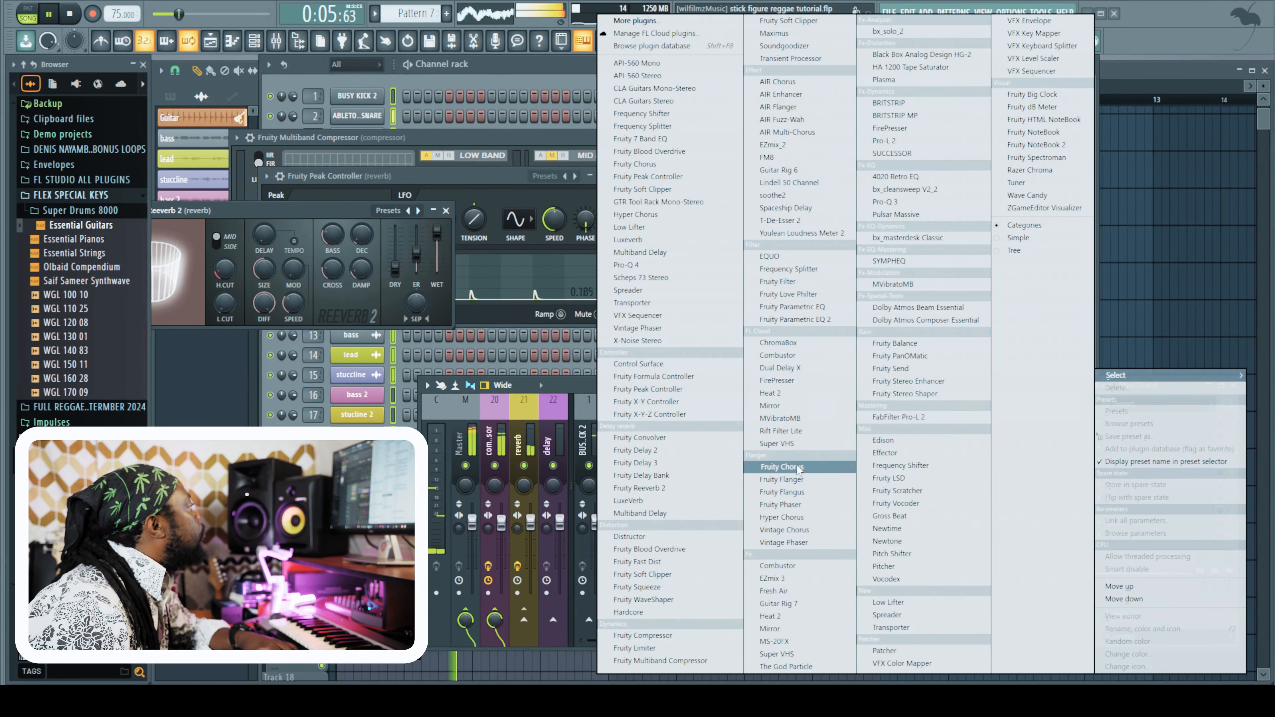
{"action": "left_click", "coordinate": [791, 307]}
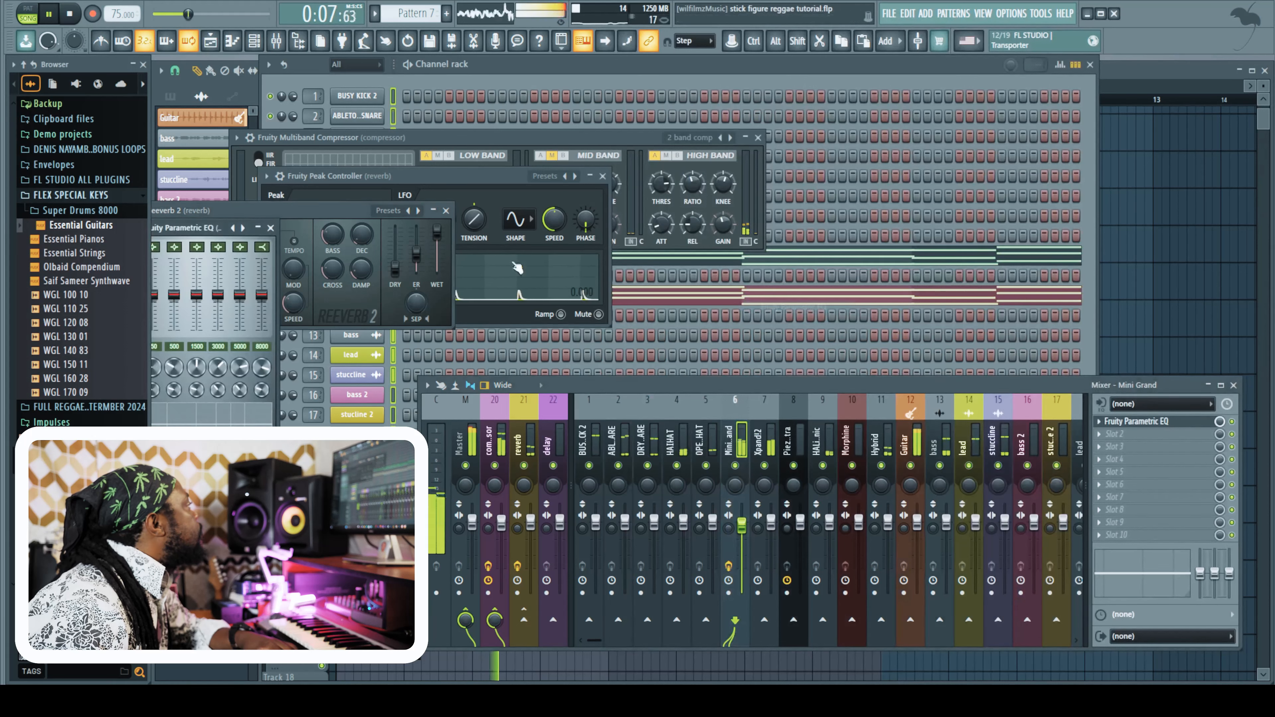
{"action": "left_click", "coordinate": [67, 15]}
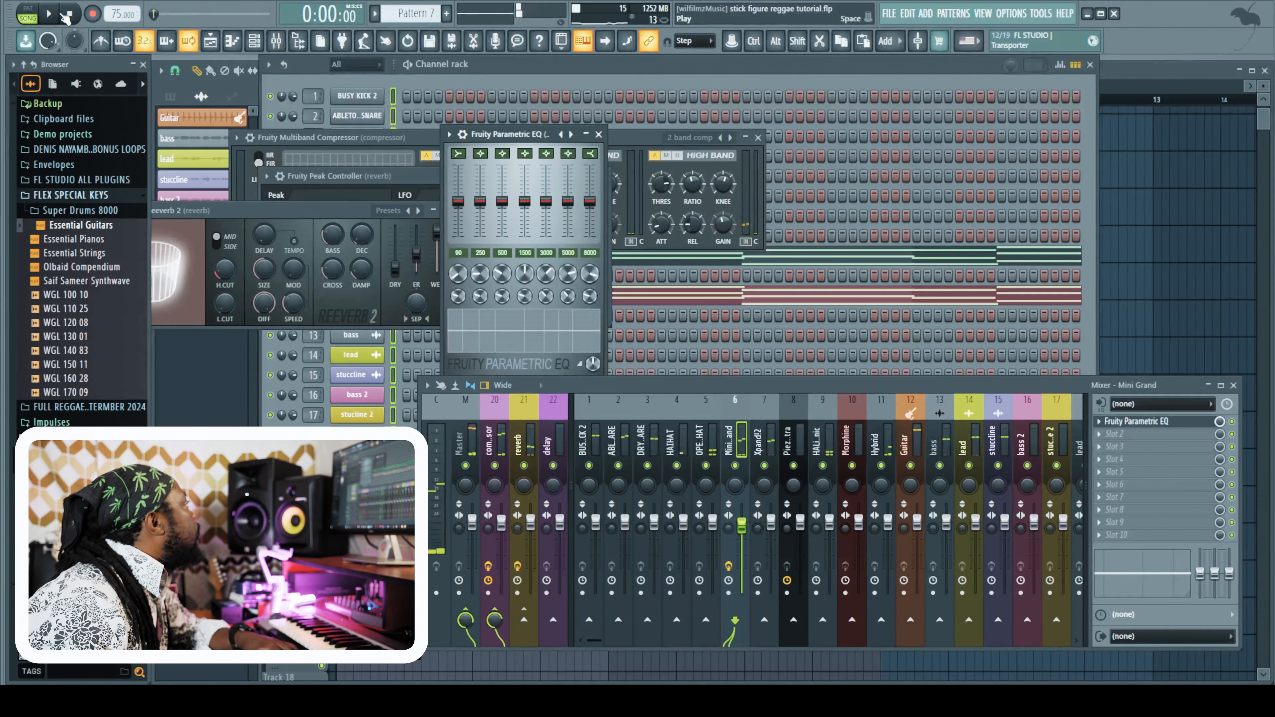
{"action": "left_click", "coordinate": [448, 135]}
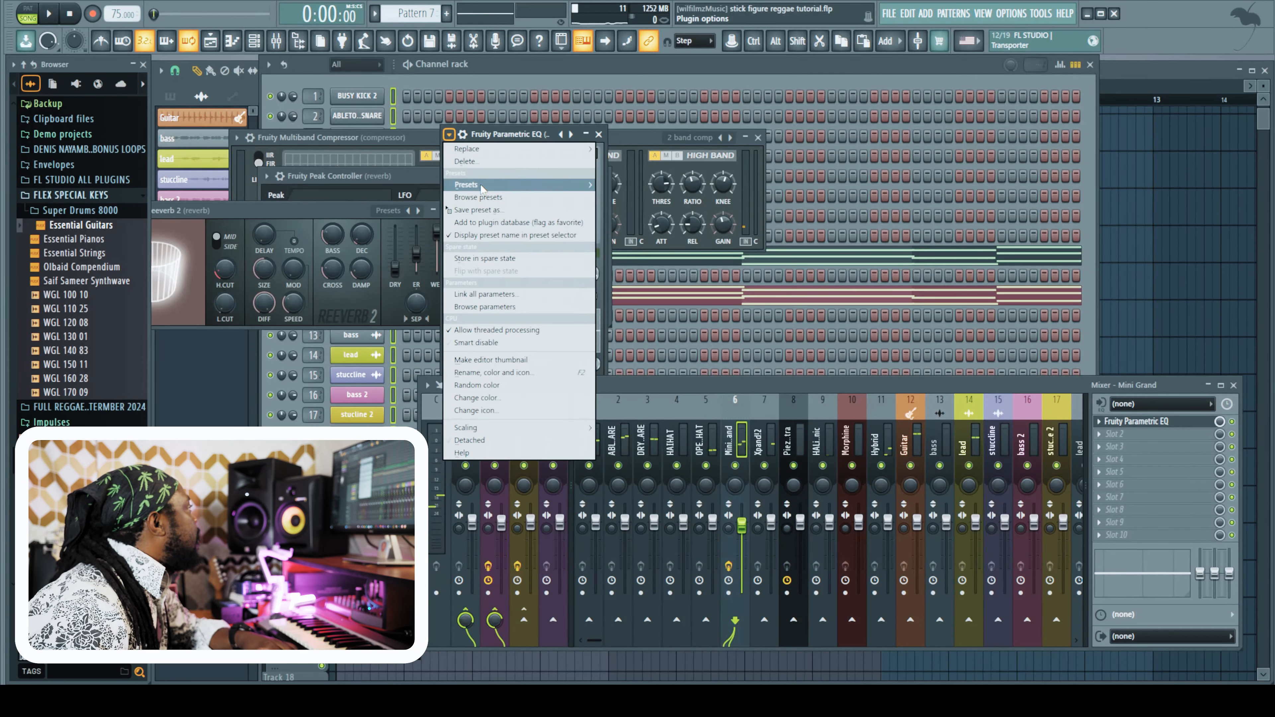
{"action": "mouse_move", "coordinate": [552, 185]}
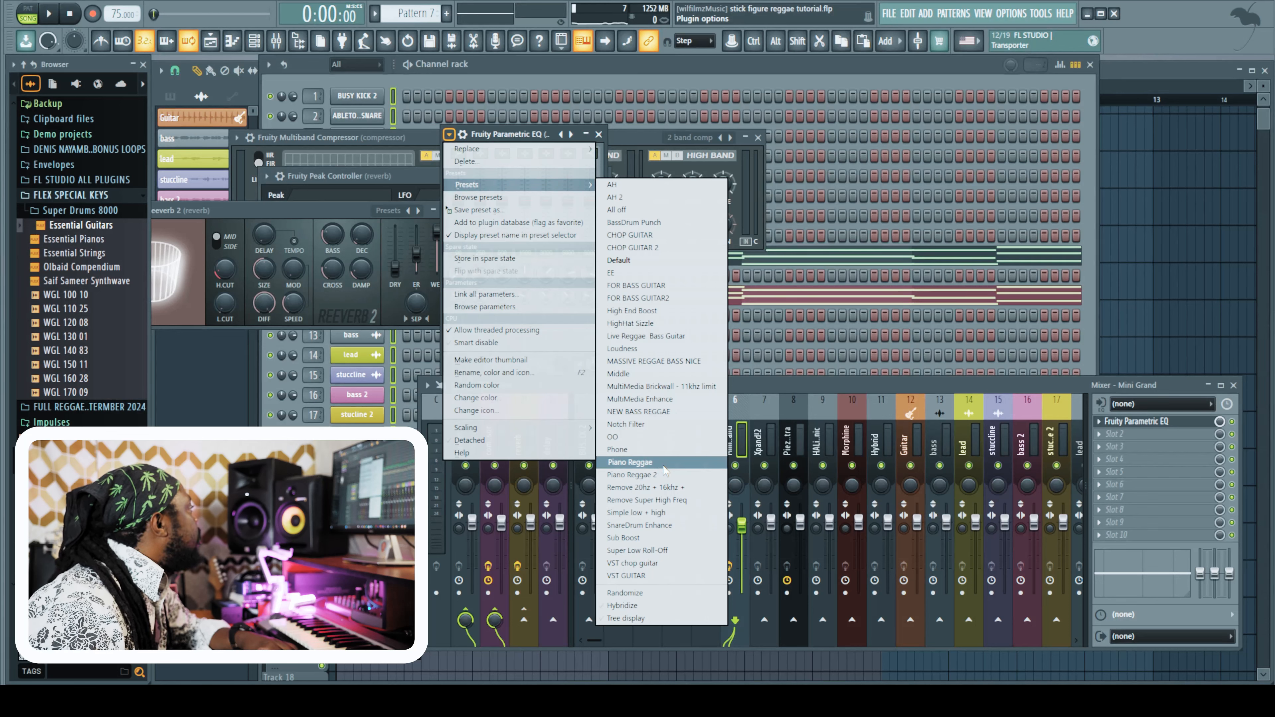
{"action": "left_click", "coordinate": [648, 462]}
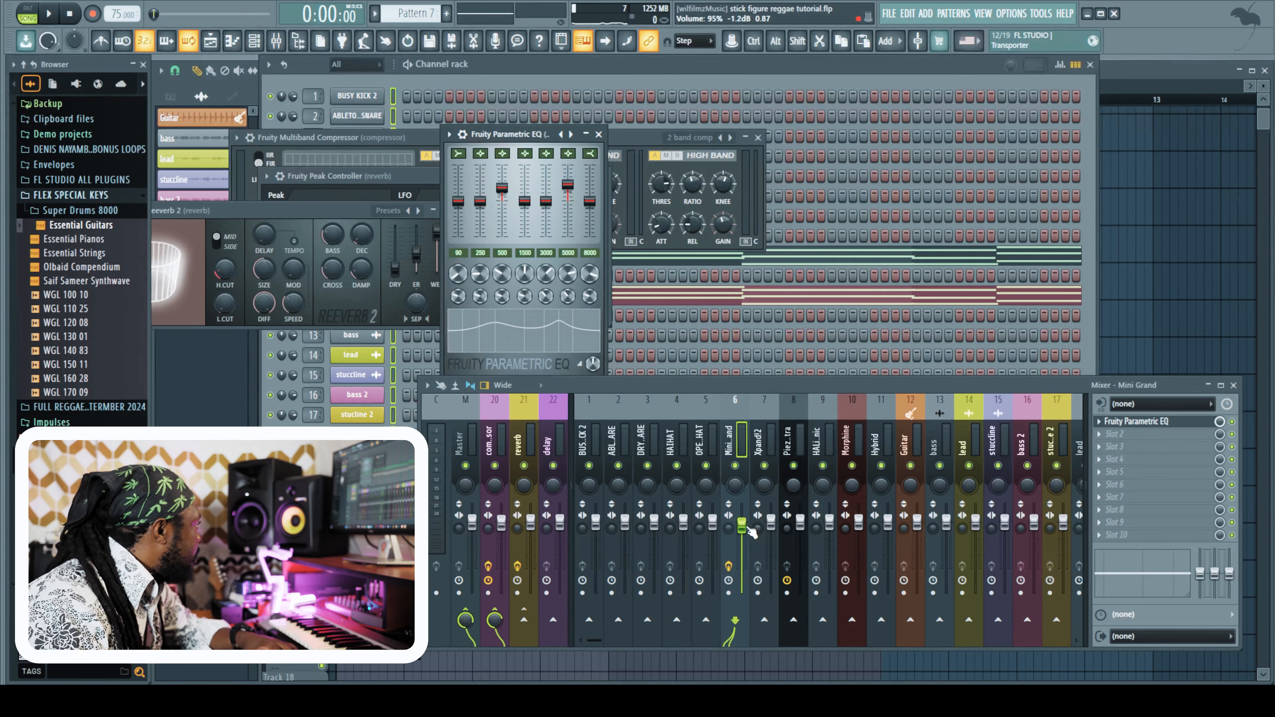
Lower the mixer volumes of BUSY KICK 2 and the track 2 snare slightly, Mini Grand to 80% and DRY SNARE to 84%
{"action": "left_click_drag", "start_coordinate": [601, 527], "coordinate": [626, 537]}
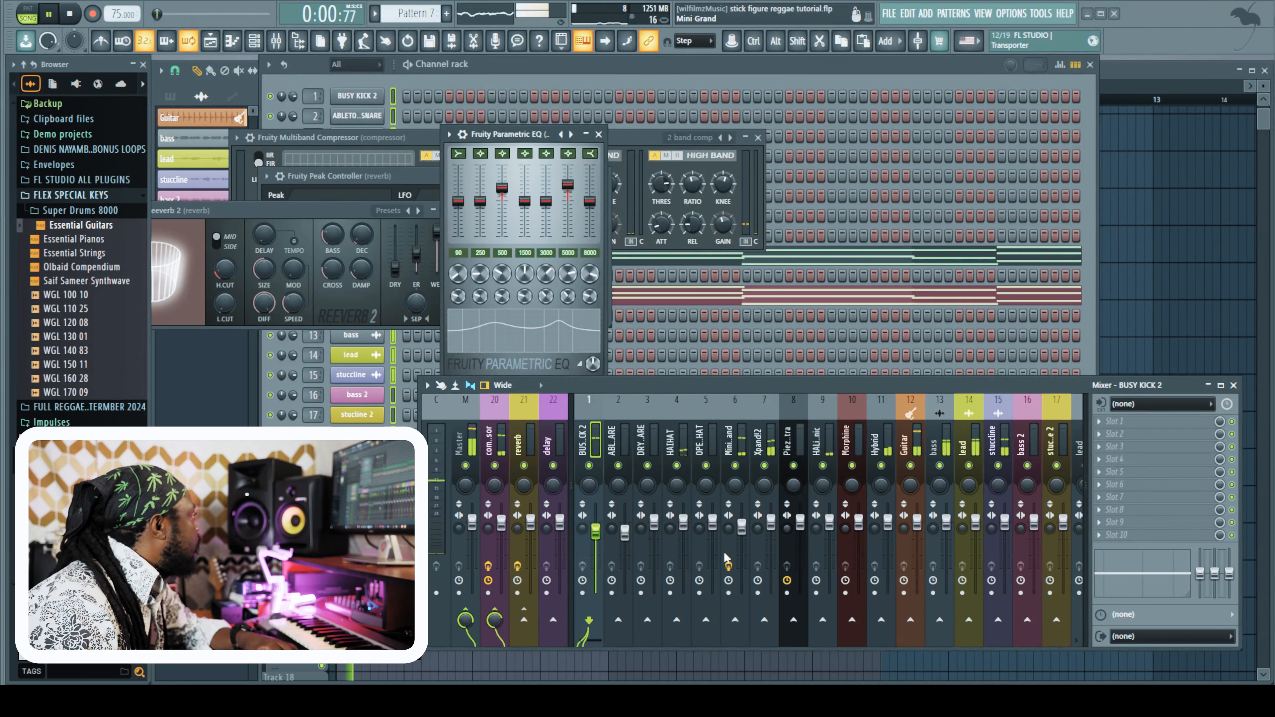
{"action": "left_click_drag", "start_coordinate": [748, 536], "coordinate": [748, 547]}
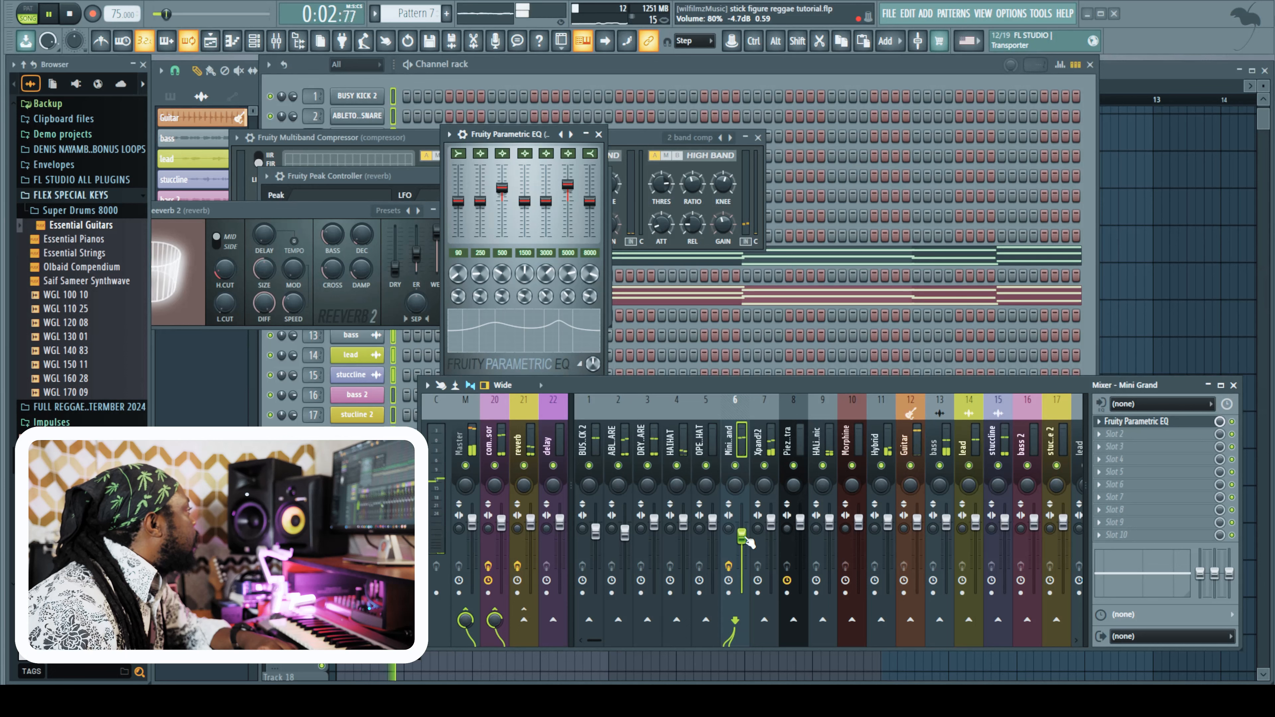
{"action": "left_click", "coordinate": [596, 531]}
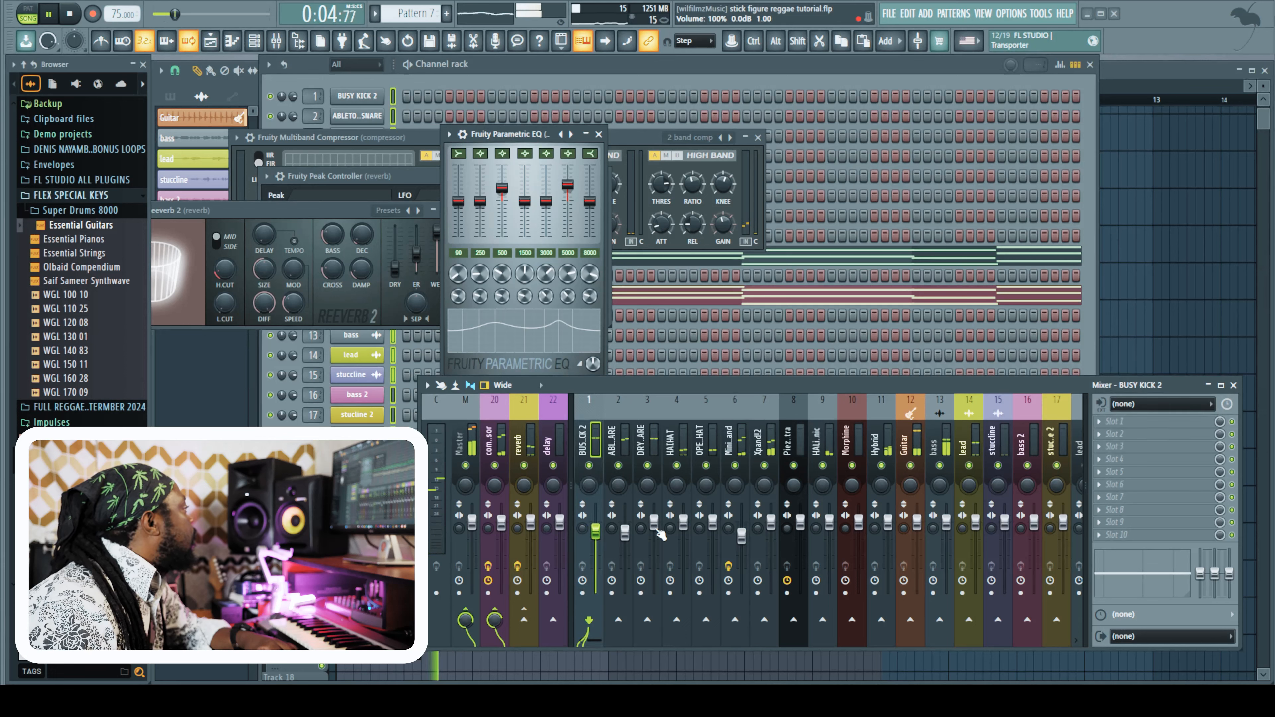
{"action": "left_click_drag", "start_coordinate": [654, 524], "coordinate": [661, 539]}
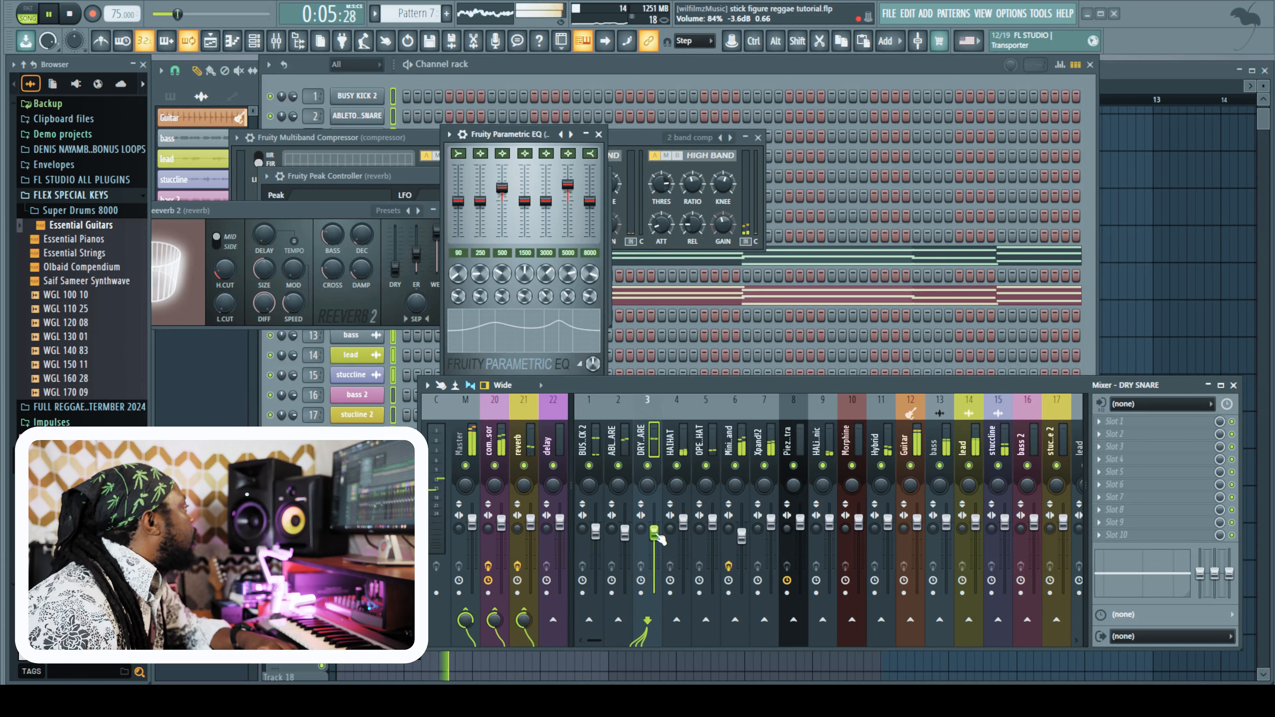
Send the HAIHAT track to the compressor track and lower its volume slightly
{"action": "left_click", "coordinate": [678, 448]}
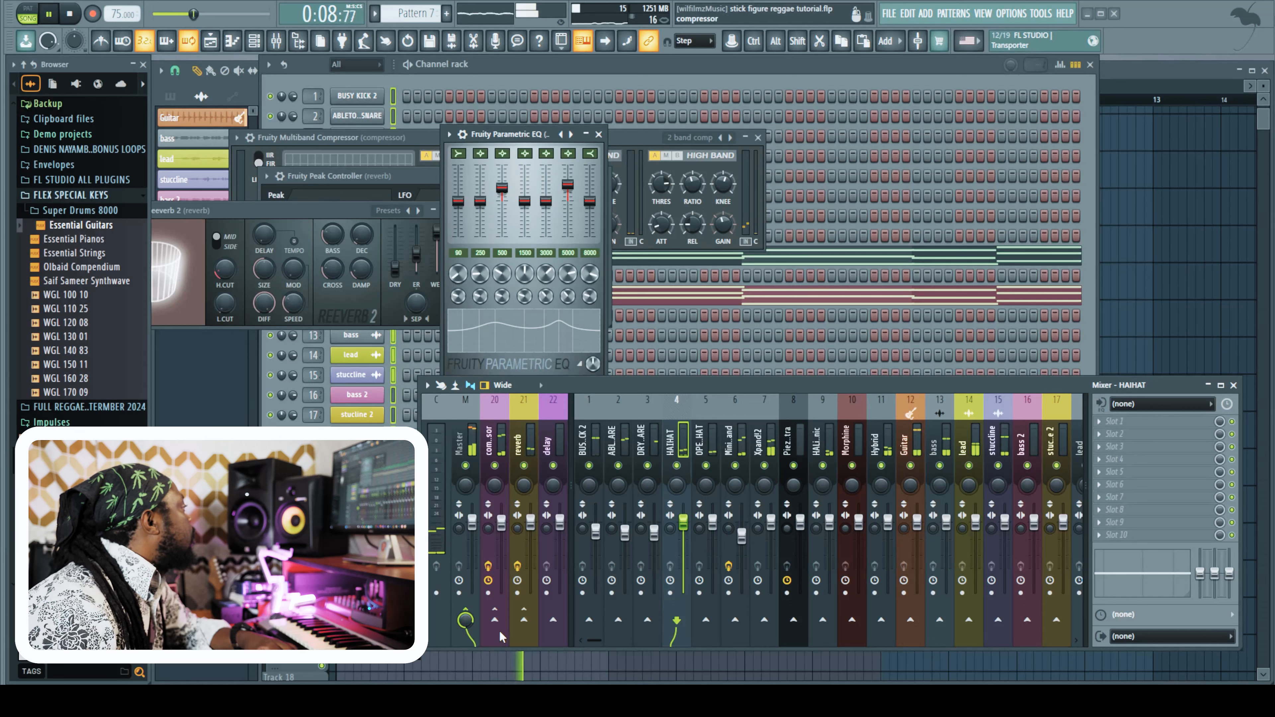
{"action": "left_click", "coordinate": [494, 619]}
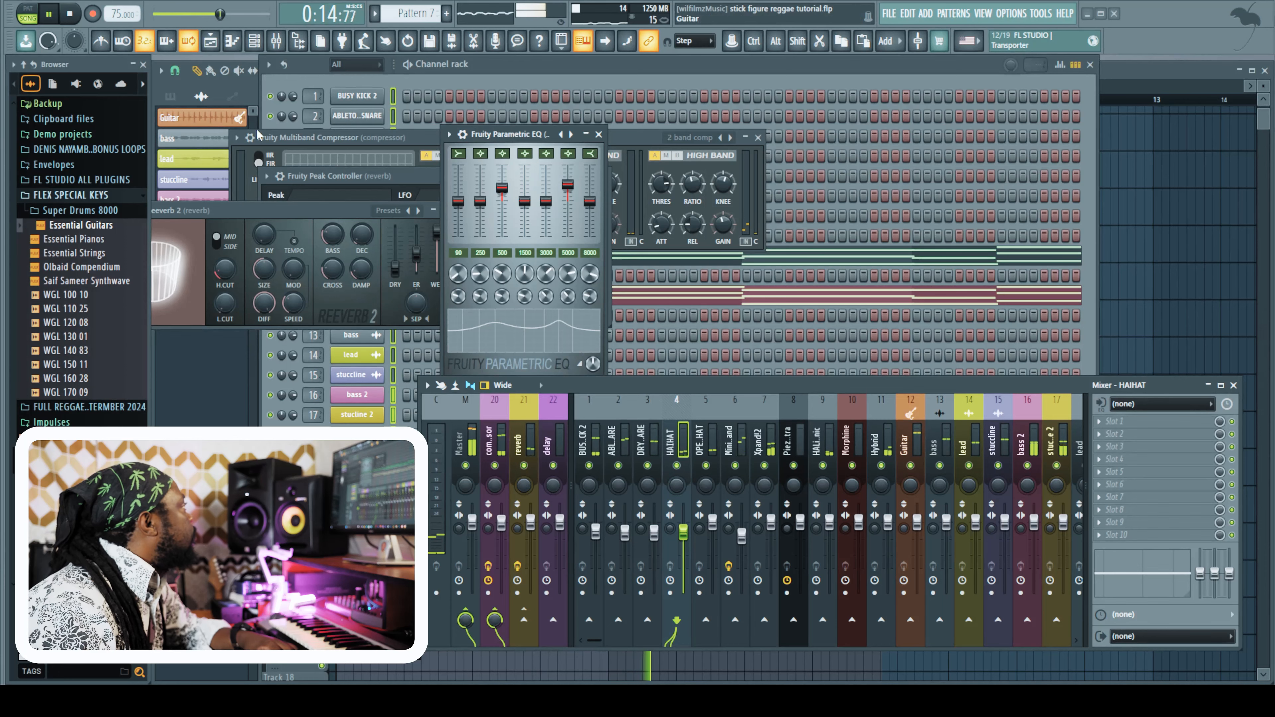
Bring the playlist forward, select bars 1 to 4 of the arrangement and play that selection as a loop
{"action": "left_click", "coordinate": [214, 48]}
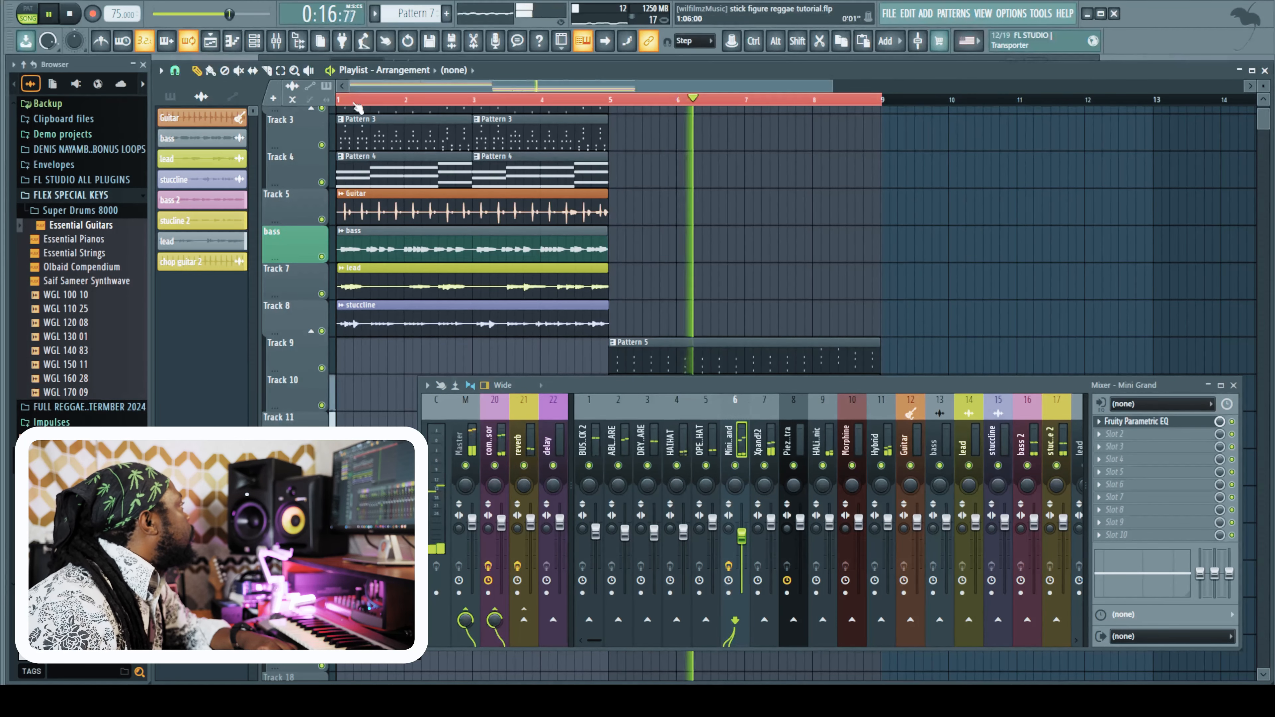
{"action": "left_click", "coordinate": [280, 70]}
{"action": "left_click", "coordinate": [620, 108]}
{"action": "key", "text": "space"}
{"action": "left_click_drag", "start_coordinate": [339, 101], "coordinate": [602, 116]}
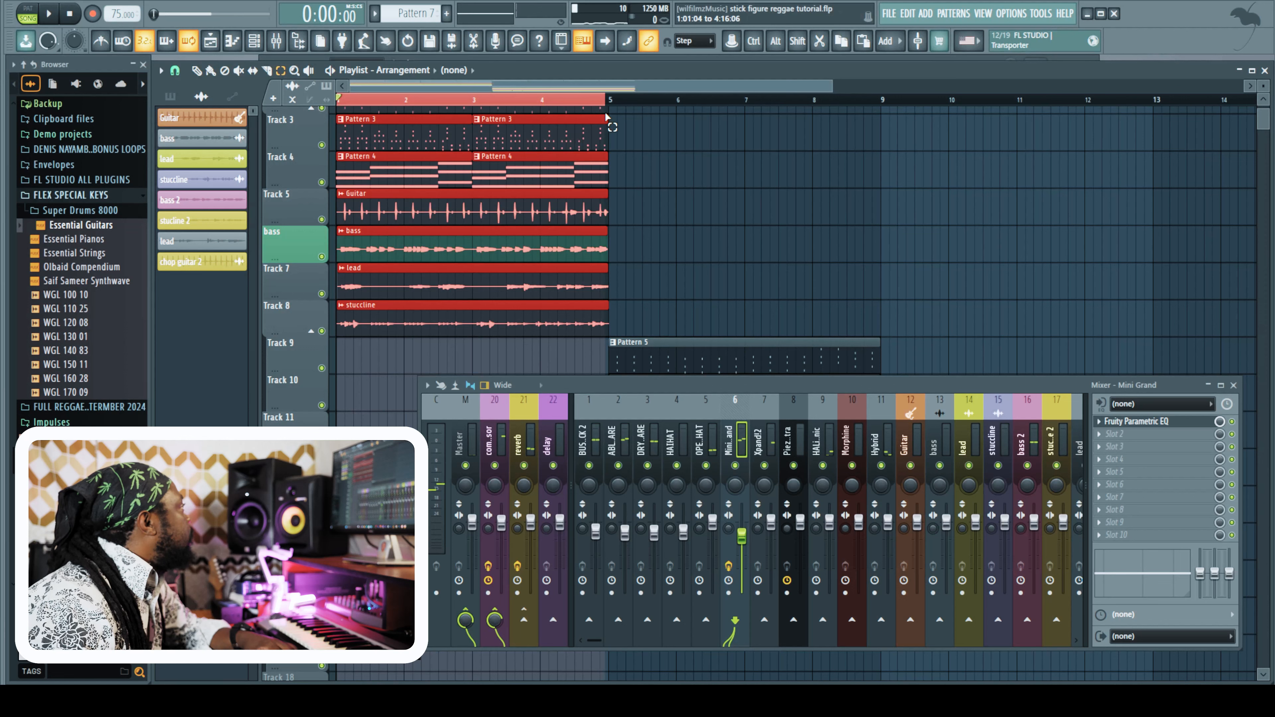
{"action": "left_click", "coordinate": [502, 102]}
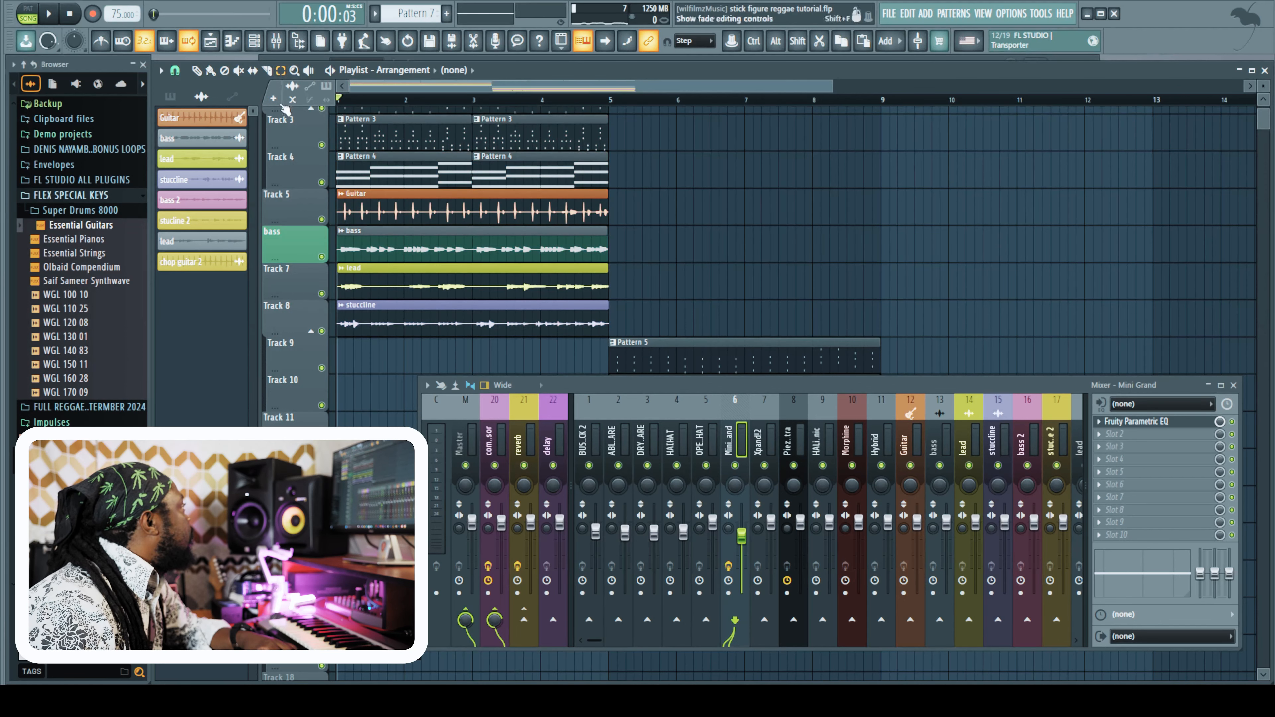
{"action": "left_click", "coordinate": [174, 72]}
{"action": "left_click", "coordinate": [190, 102]}
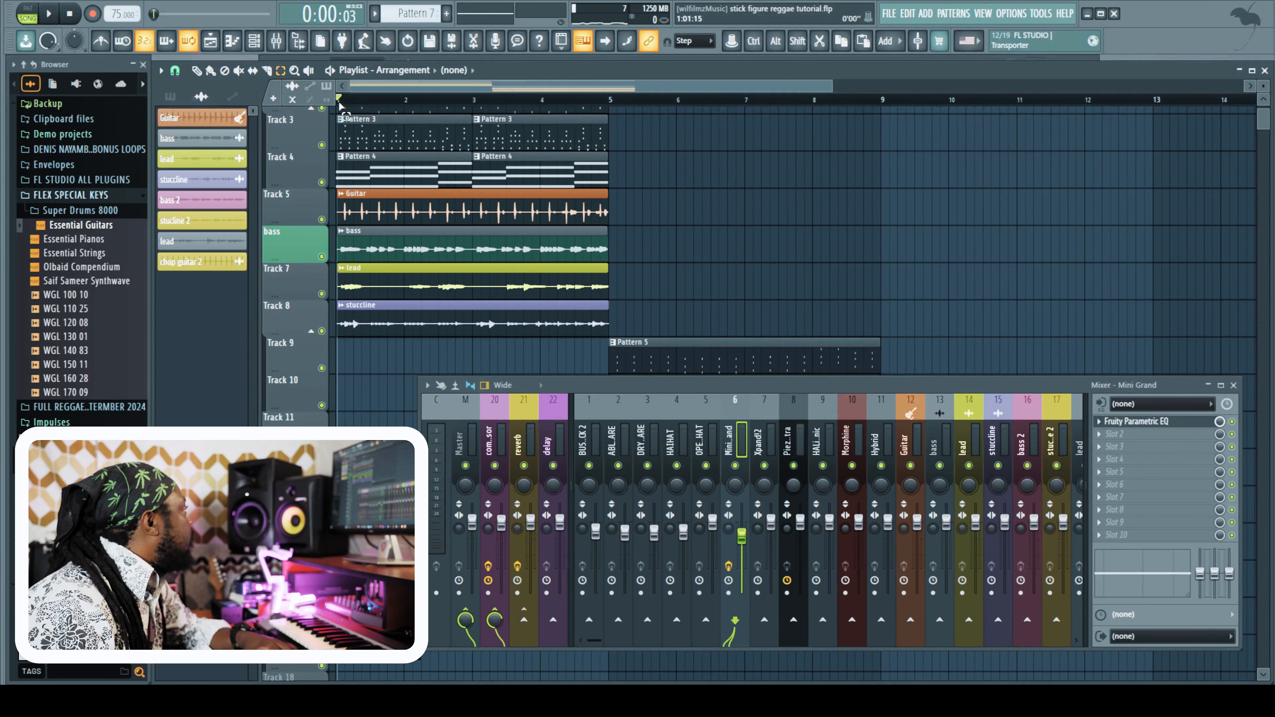
{"action": "left_click_drag", "start_coordinate": [340, 105], "coordinate": [582, 119]}
{"action": "key", "text": "space"}
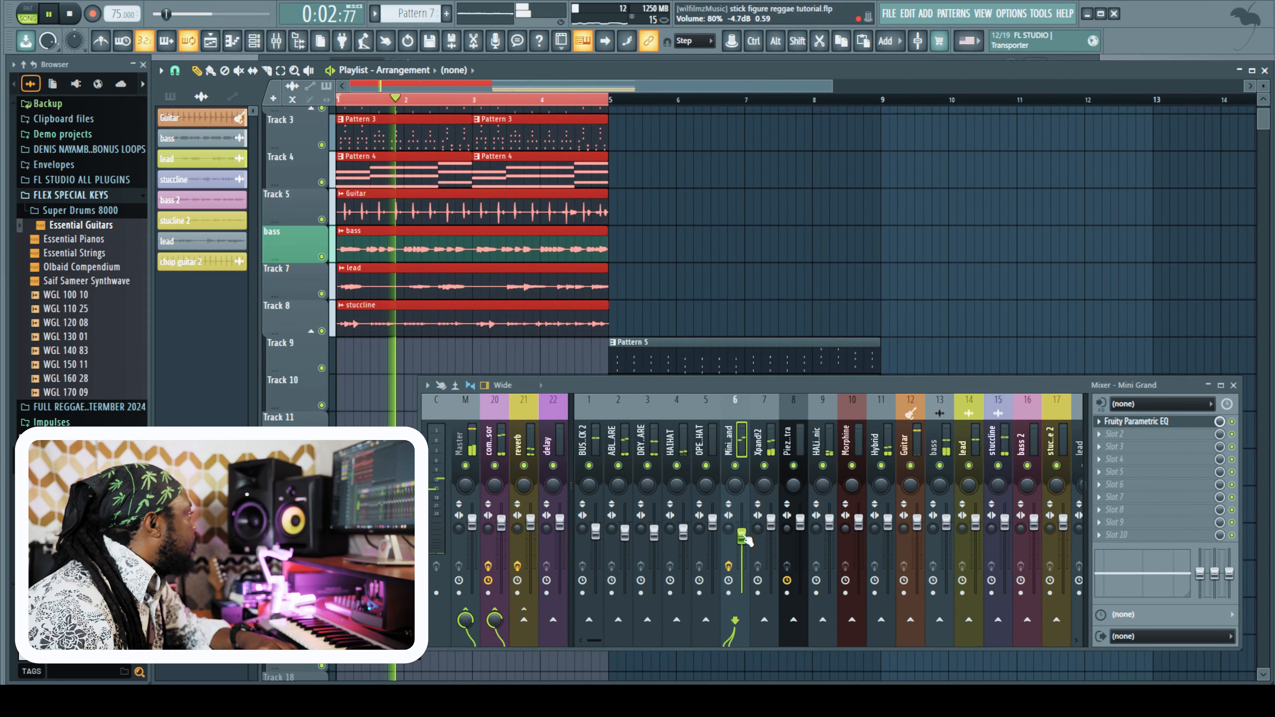
Send the Xpand!2 and Guitar tracks to the compressor track, lowering the volume of Xpand!2
{"action": "left_click", "coordinate": [775, 522]}
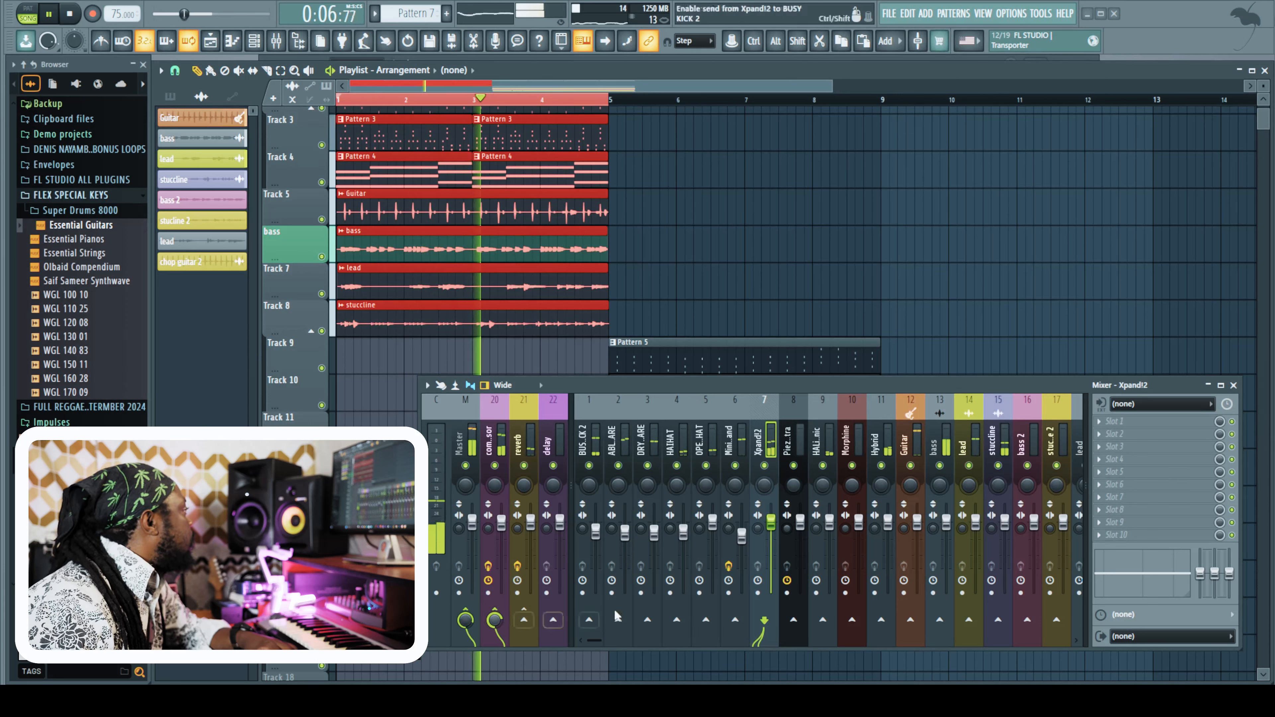
{"action": "left_click_drag", "start_coordinate": [771, 522], "coordinate": [777, 541]}
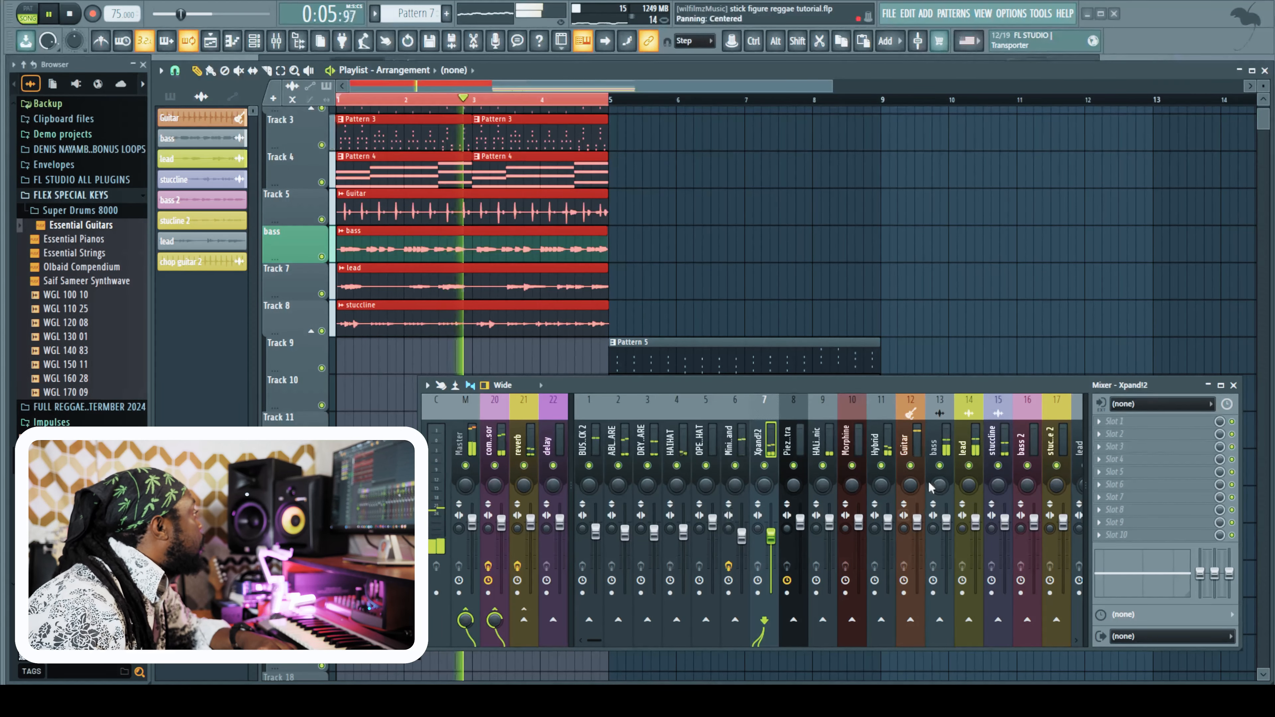
{"action": "left_click", "coordinate": [910, 433]}
{"action": "left_click", "coordinate": [494, 620]}
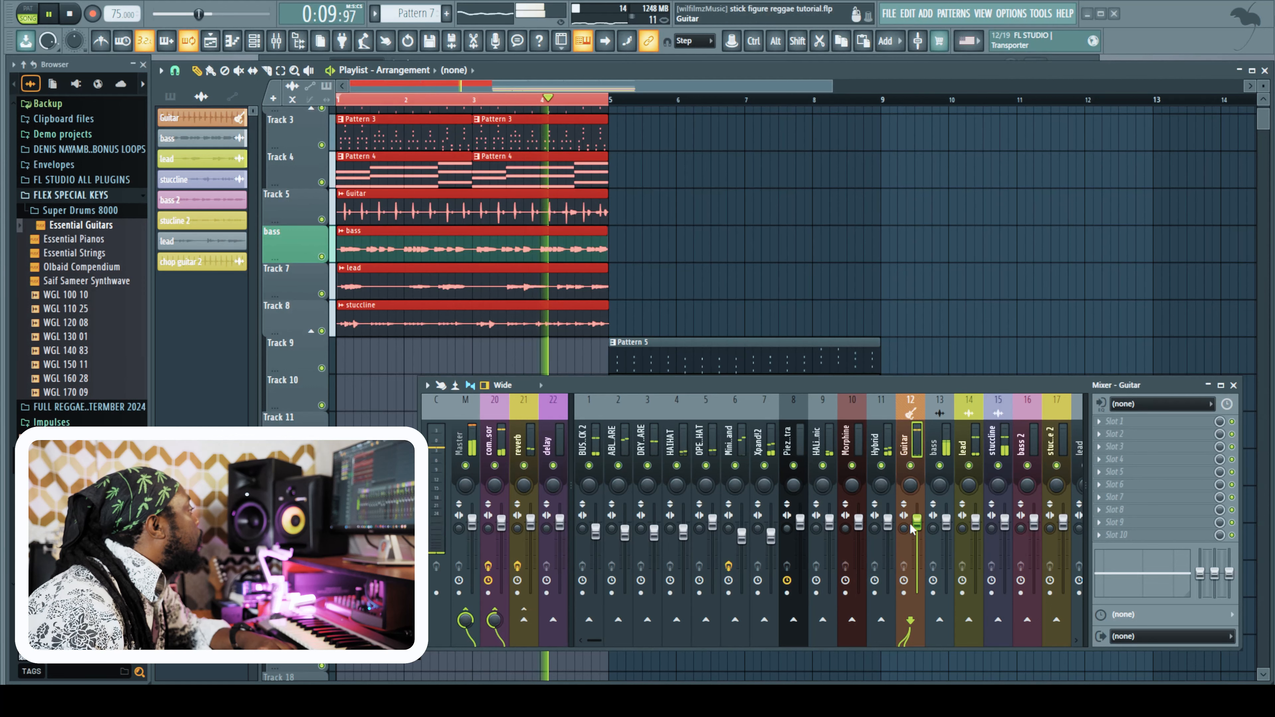
Set the Guitar track's volume to about 73% and pan it 72% right, stopping playback when done
{"action": "left_click_drag", "start_coordinate": [917, 523], "coordinate": [917, 540]}
{"action": "left_click_drag", "start_coordinate": [910, 485], "coordinate": [910, 465]}
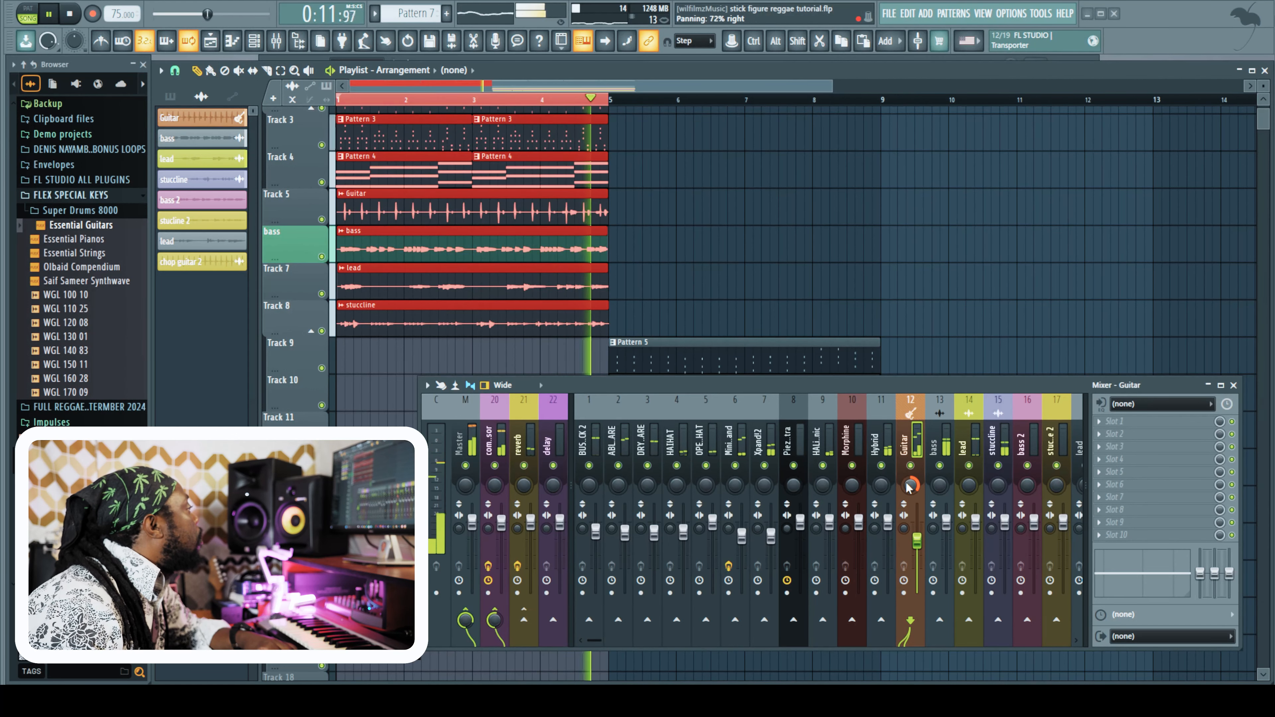
{"action": "key", "text": "space"}
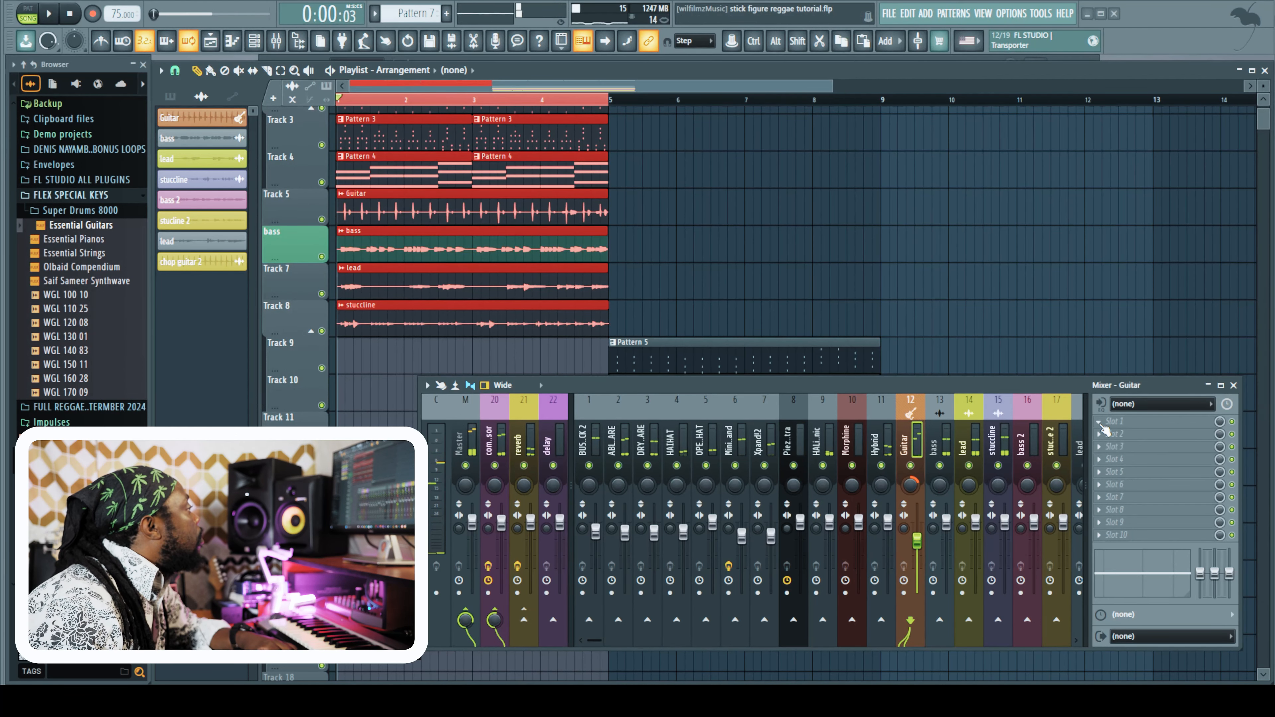
Load Fruity Parametric EQ in slot 1 of the Guitar track and apply the CHOP GUITAR 2 preset
{"action": "left_click", "coordinate": [1098, 422]}
{"action": "left_click", "coordinate": [811, 307]}
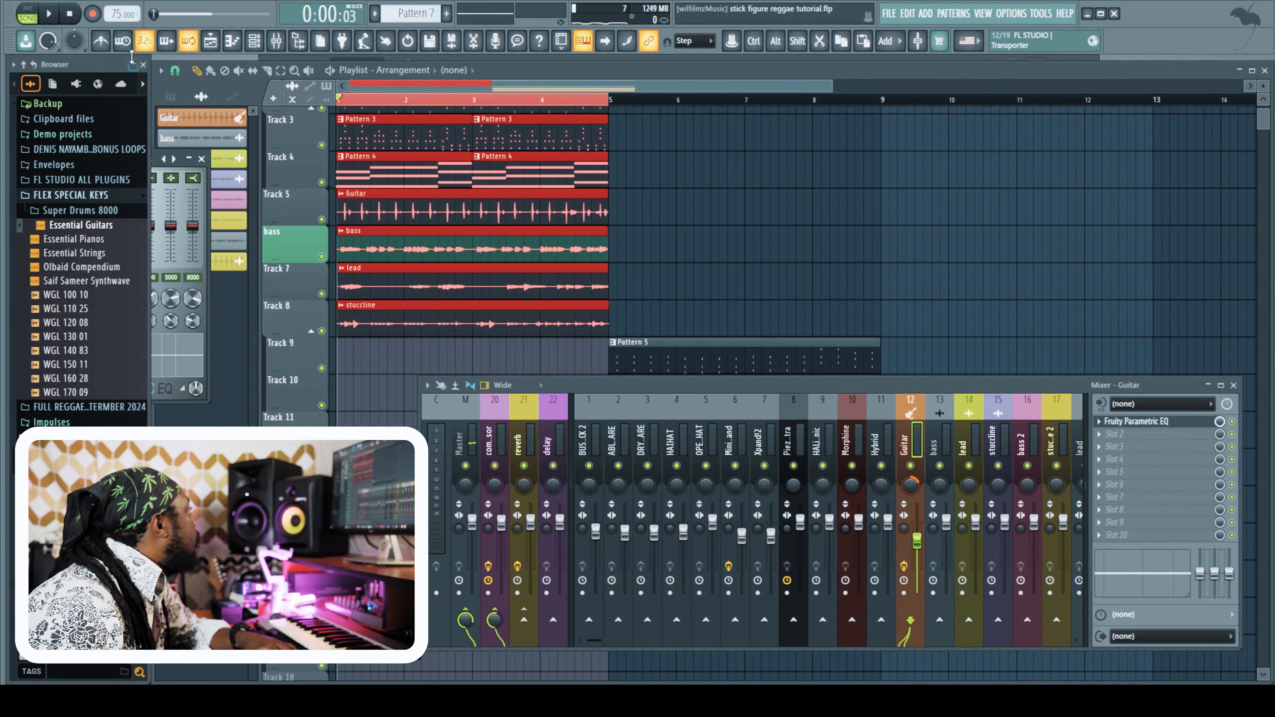
{"action": "left_click", "coordinate": [134, 67]}
{"action": "left_click_drag", "start_coordinate": [121, 160], "coordinate": [911, 126]}
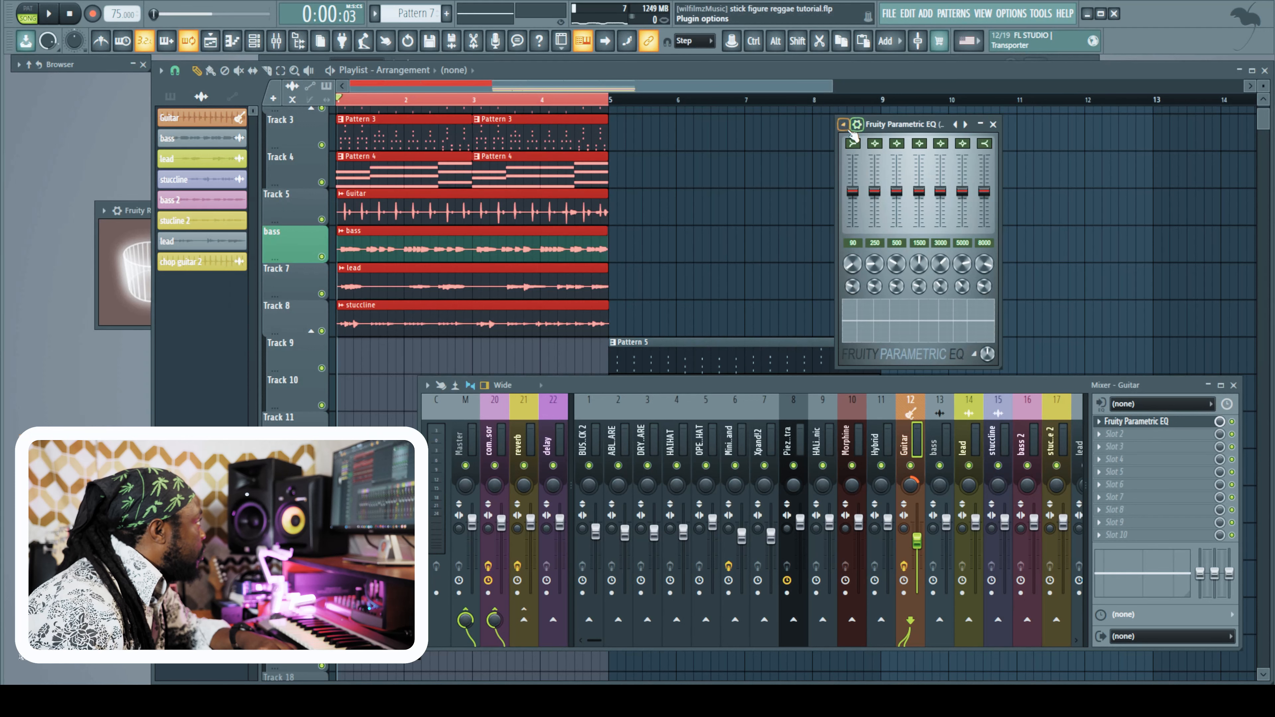
{"action": "left_click", "coordinate": [845, 126]}
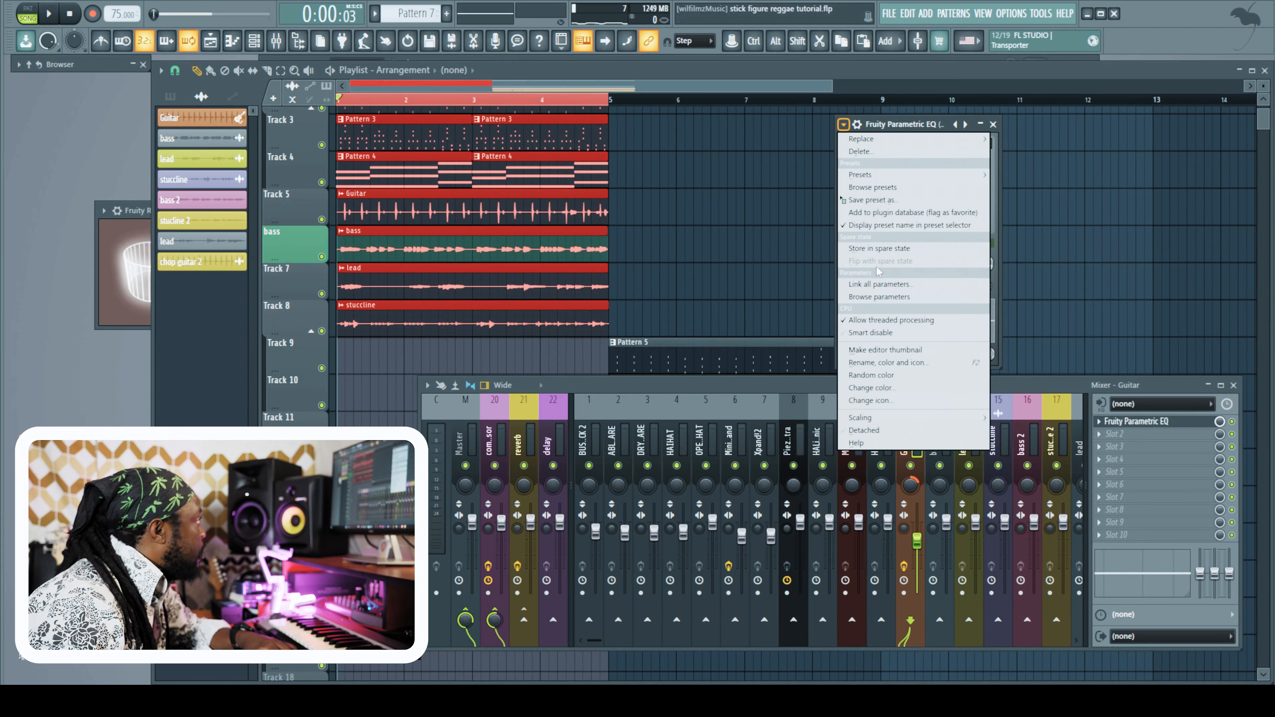
{"action": "mouse_move", "coordinate": [860, 174]}
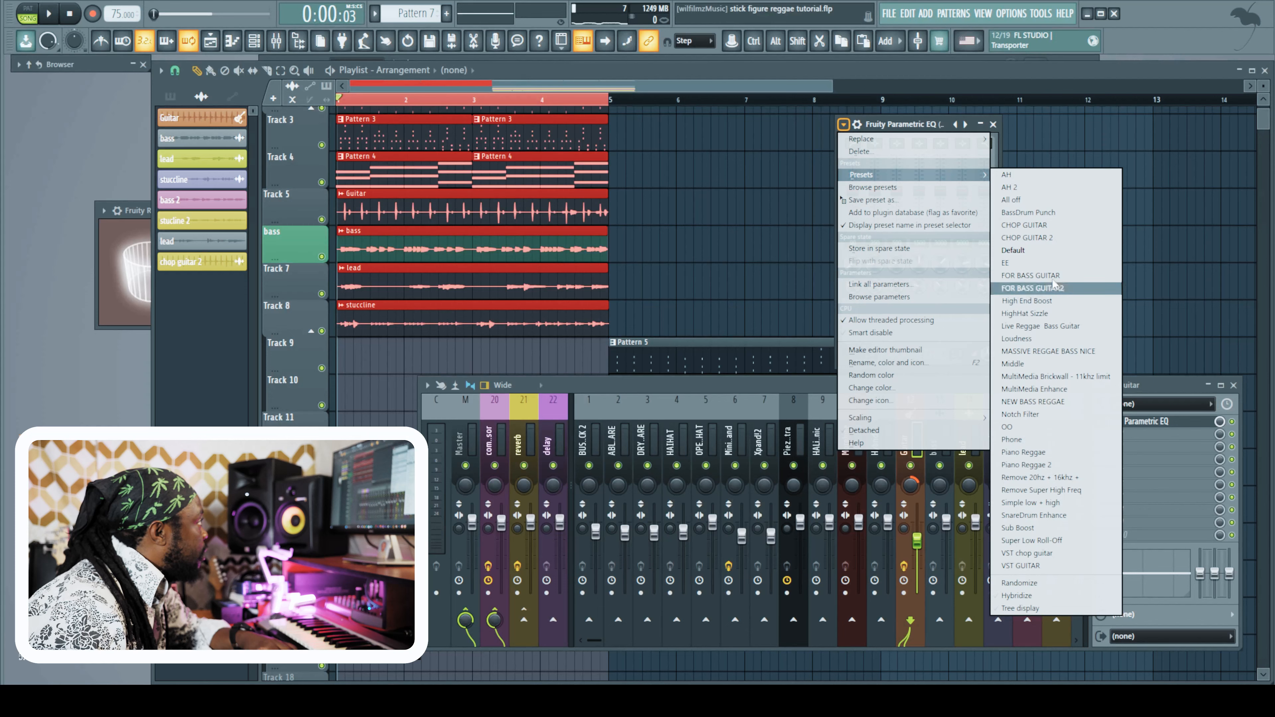
{"action": "left_click", "coordinate": [1024, 238]}
During playback, raise the Guitar EQ's 1500 band, trim its 3000 band slightly and send the track to the reverb track at 22%
{"action": "key", "text": "space"}
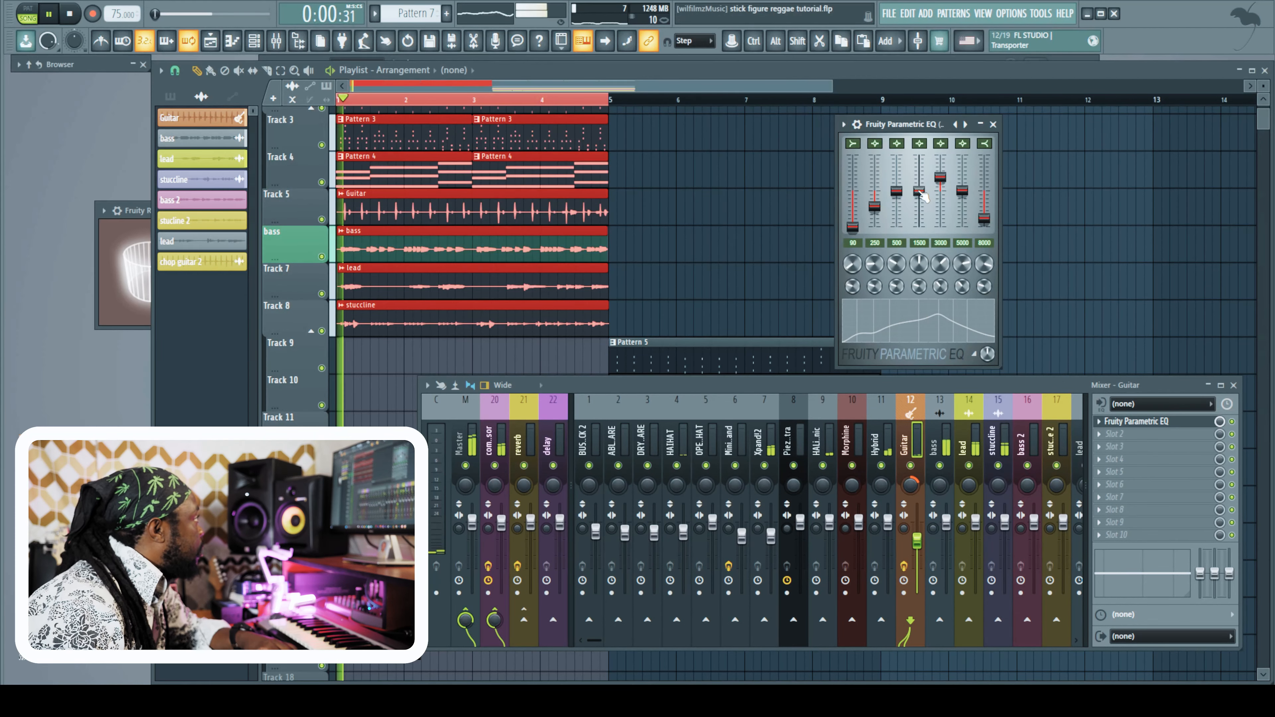
{"action": "left_click_drag", "start_coordinate": [919, 191], "coordinate": [941, 183]}
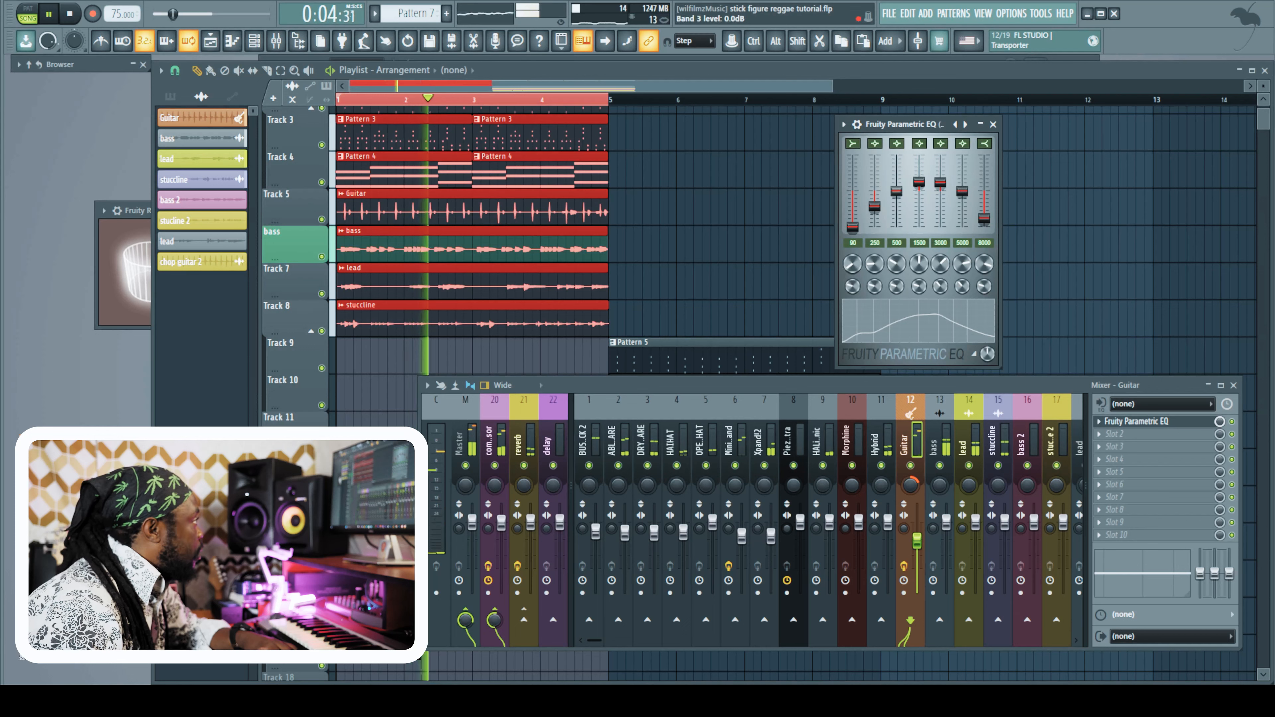
{"action": "left_click", "coordinate": [524, 620]}
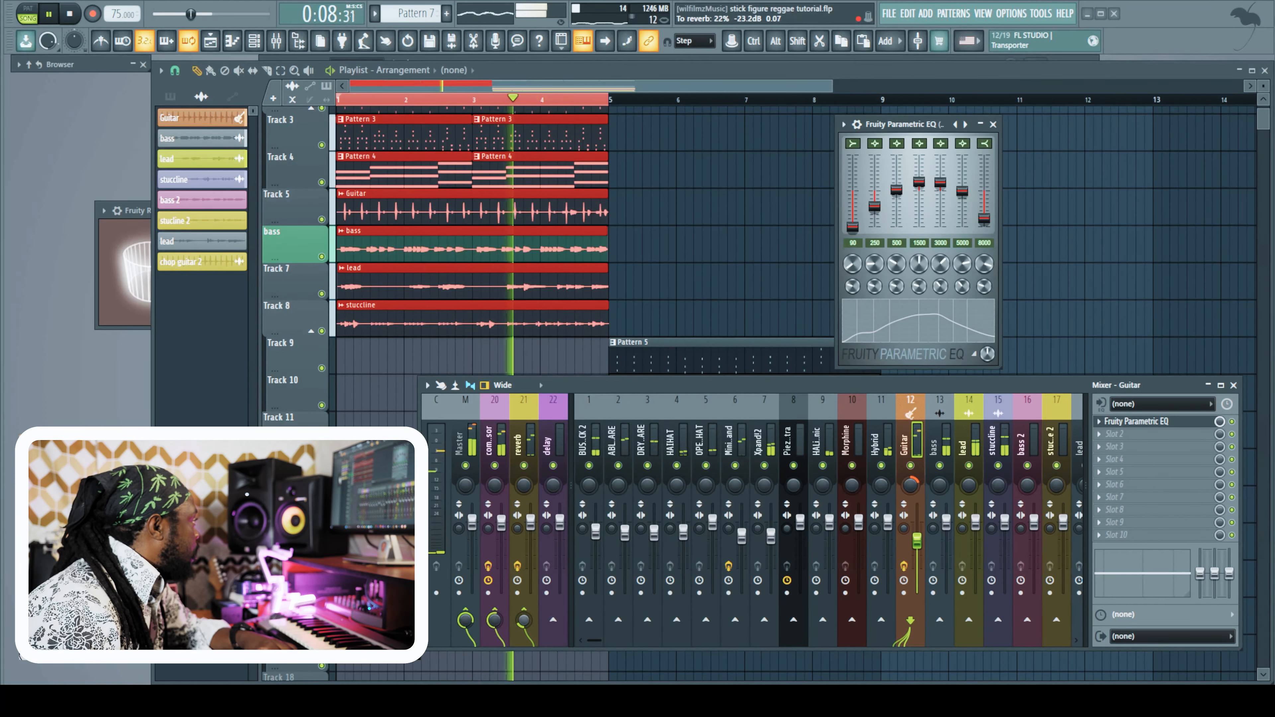
Load Fruity Delay 3 in slot 1 of the delay track and send the Guitar track to the delay track
{"action": "left_click", "coordinate": [546, 445]}
{"action": "left_click", "coordinate": [1102, 424]}
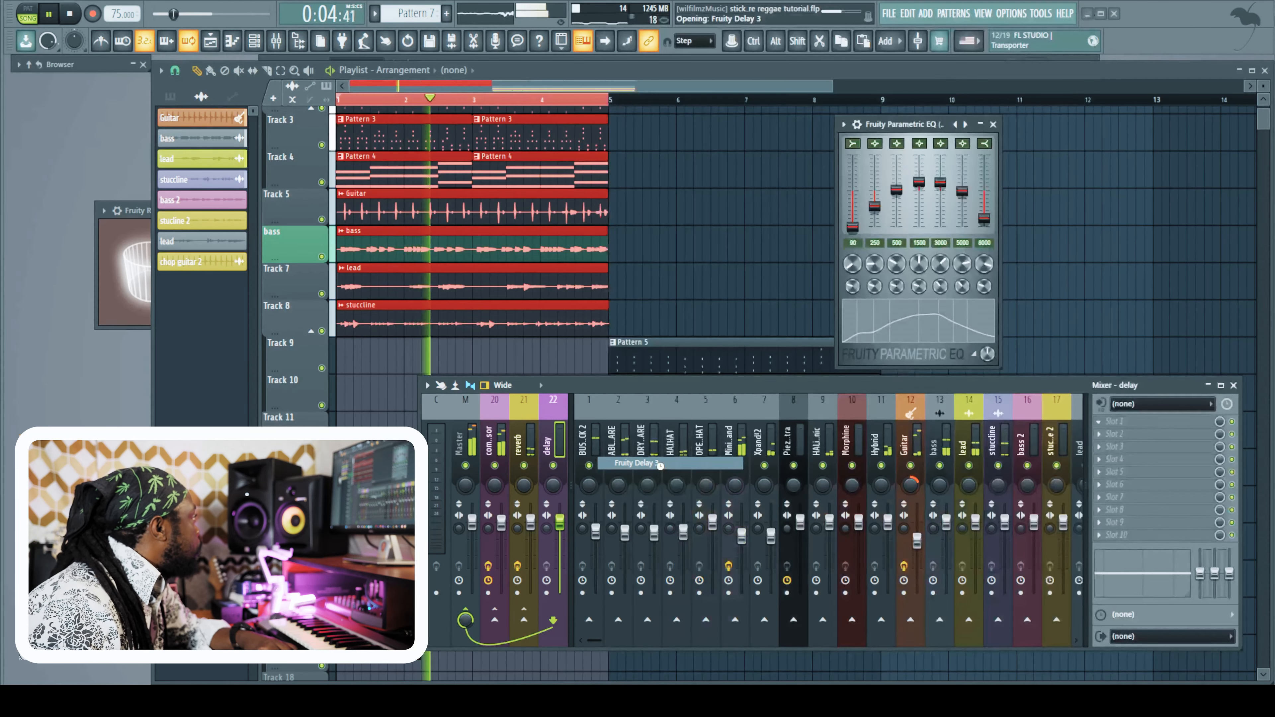
{"action": "left_click", "coordinate": [661, 464]}
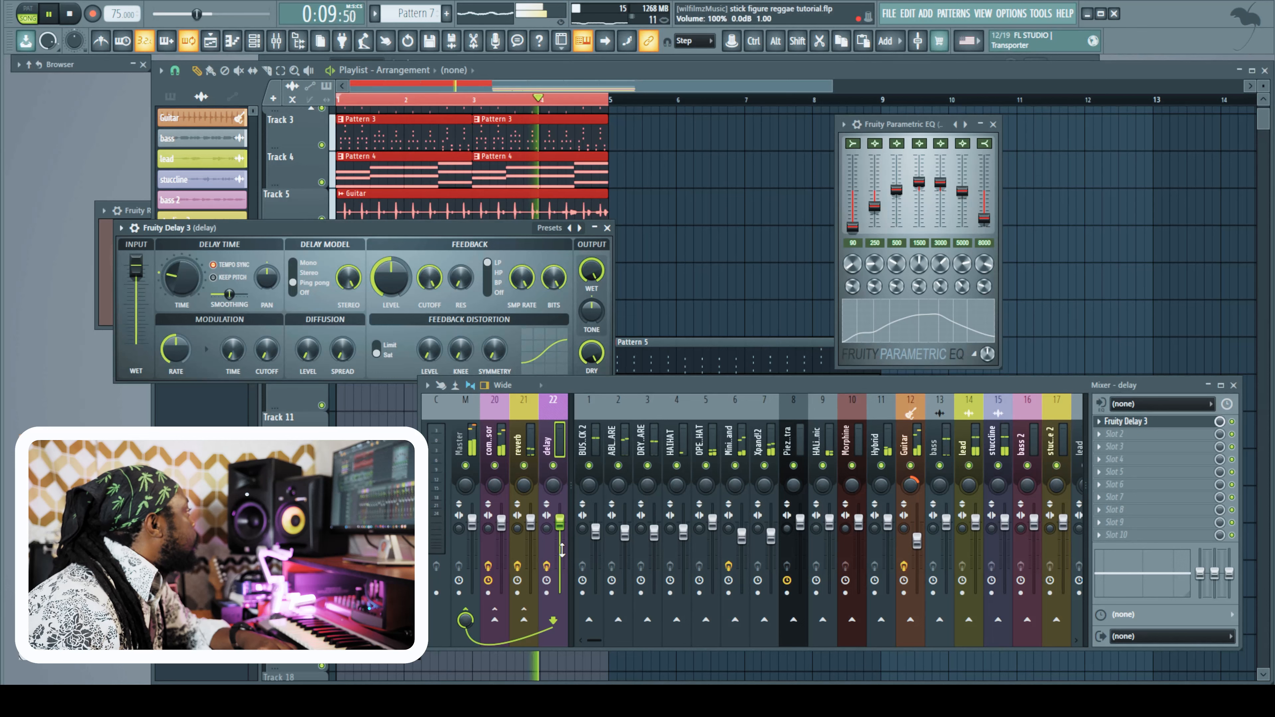
{"action": "left_click", "coordinate": [907, 446]}
{"action": "left_click", "coordinate": [555, 621]}
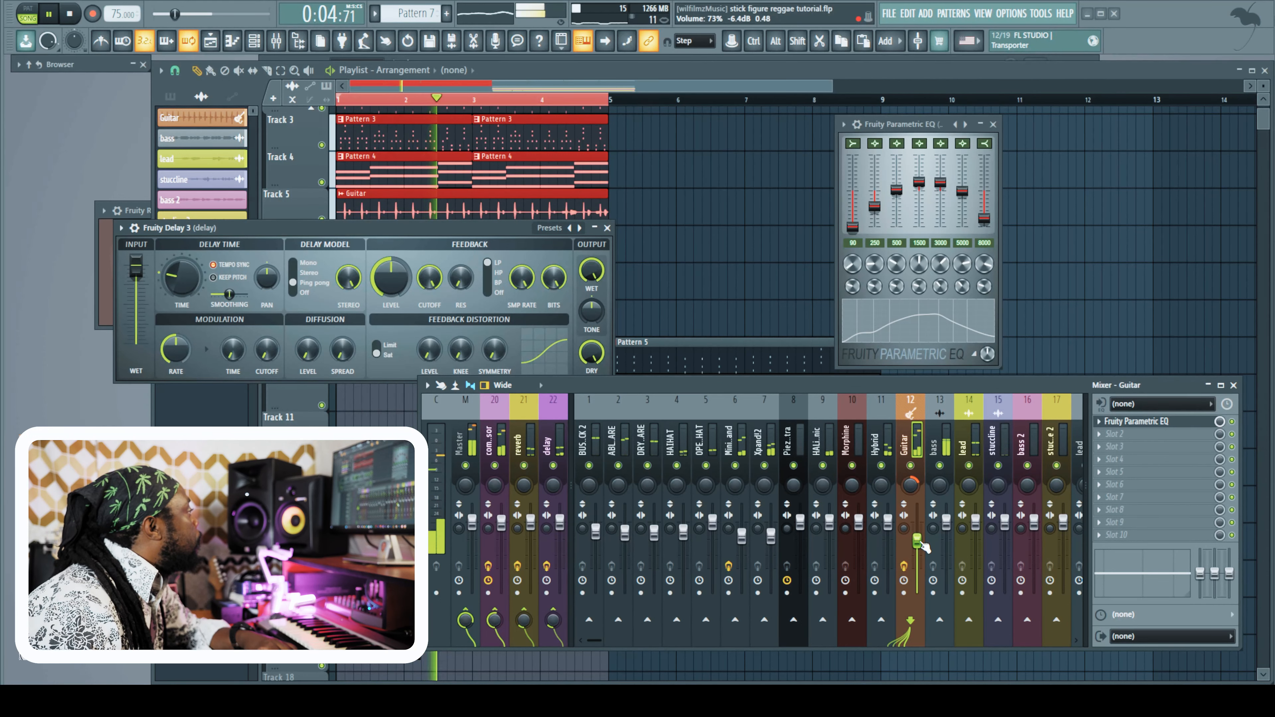
Load Fruity Parametric EQ in slot 1 of the HAIHAT track, cutting its 80 and 250 bands and slightly raising the upper bands
{"action": "left_click", "coordinate": [676, 452]}
{"action": "key", "text": "space"}
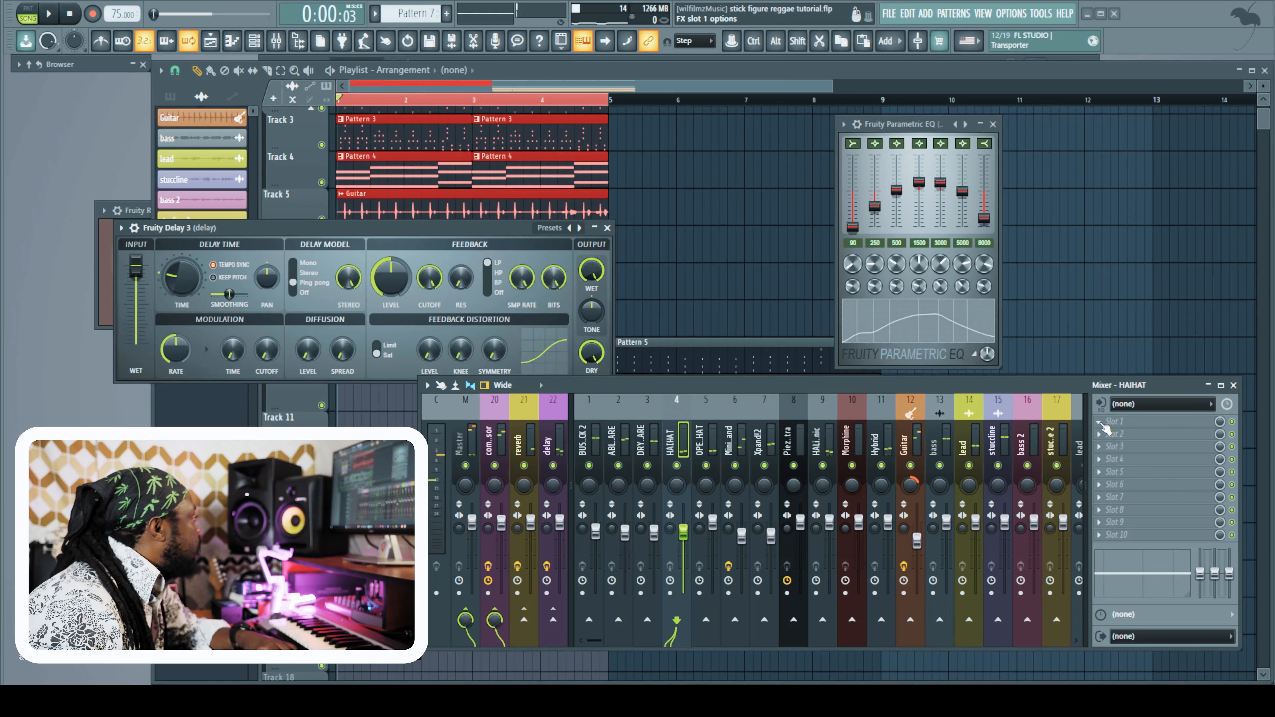
{"action": "left_click", "coordinate": [1103, 426]}
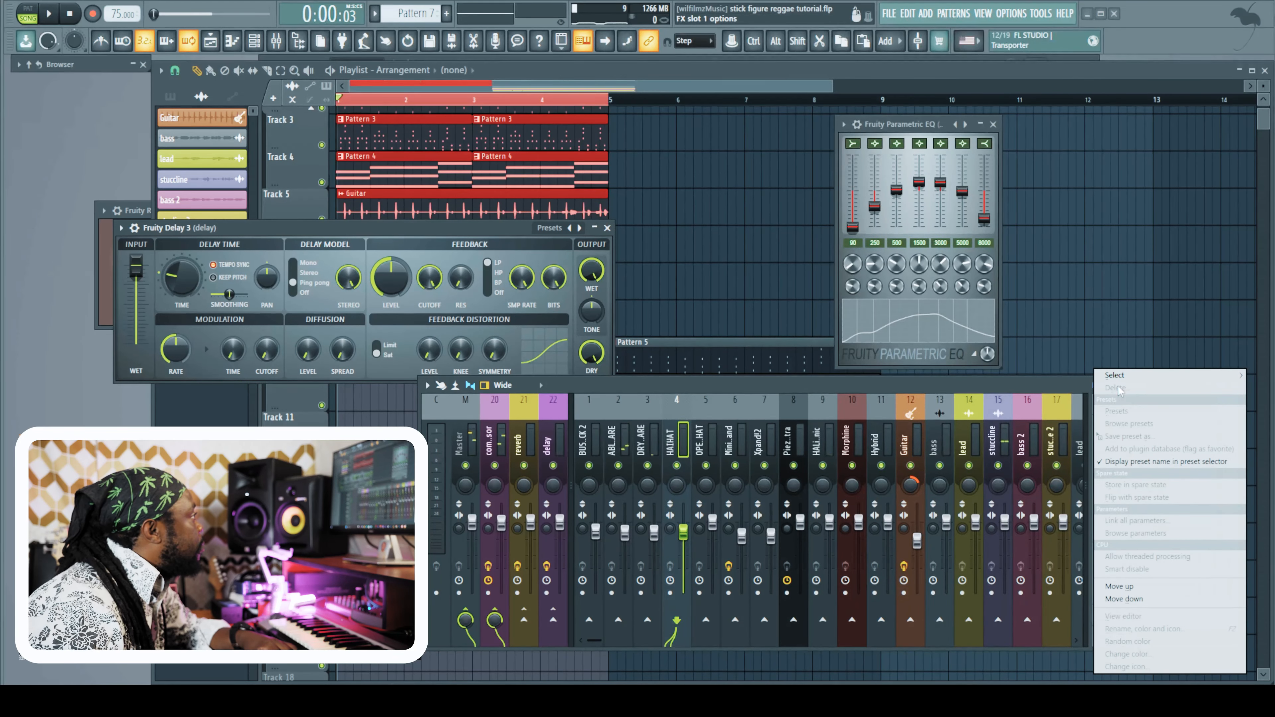
{"action": "mouse_move", "coordinate": [1114, 375]}
{"action": "left_click", "coordinate": [788, 308]}
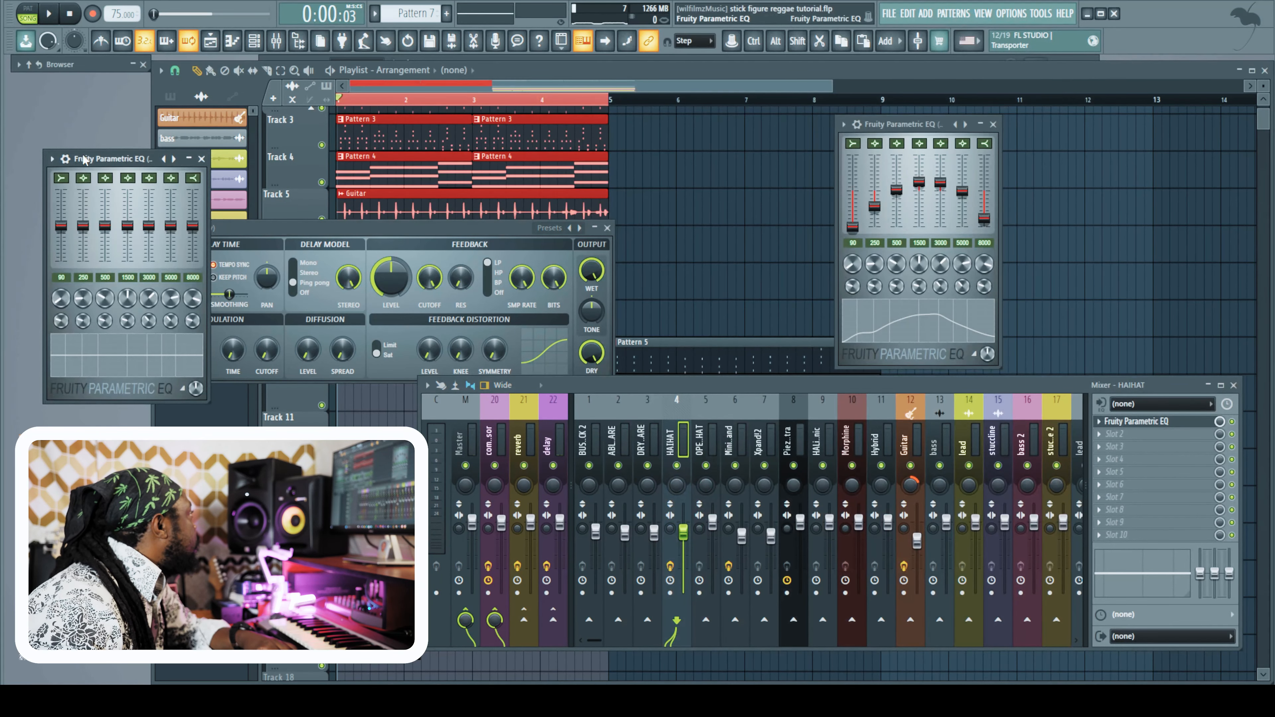
{"action": "left_click_drag", "start_coordinate": [82, 158], "coordinate": [759, 126]}
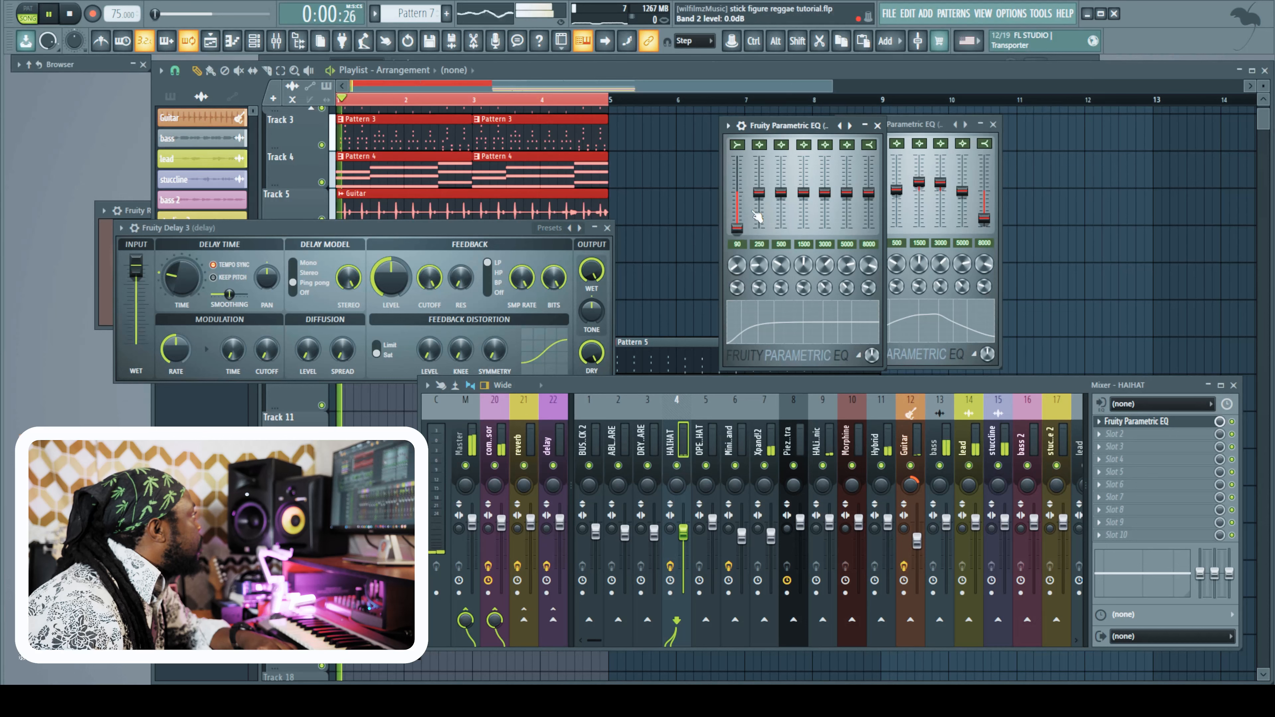
{"action": "left_click_drag", "start_coordinate": [759, 192], "coordinate": [759, 221]}
{"action": "mouse_move", "coordinate": [868, 192]}
{"action": "left_mouse_down"}
{"action": "mouse_move", "coordinate": [868, 181]}
{"action": "mouse_move", "coordinate": [846, 188]}
{"action": "left_mouse_up"}
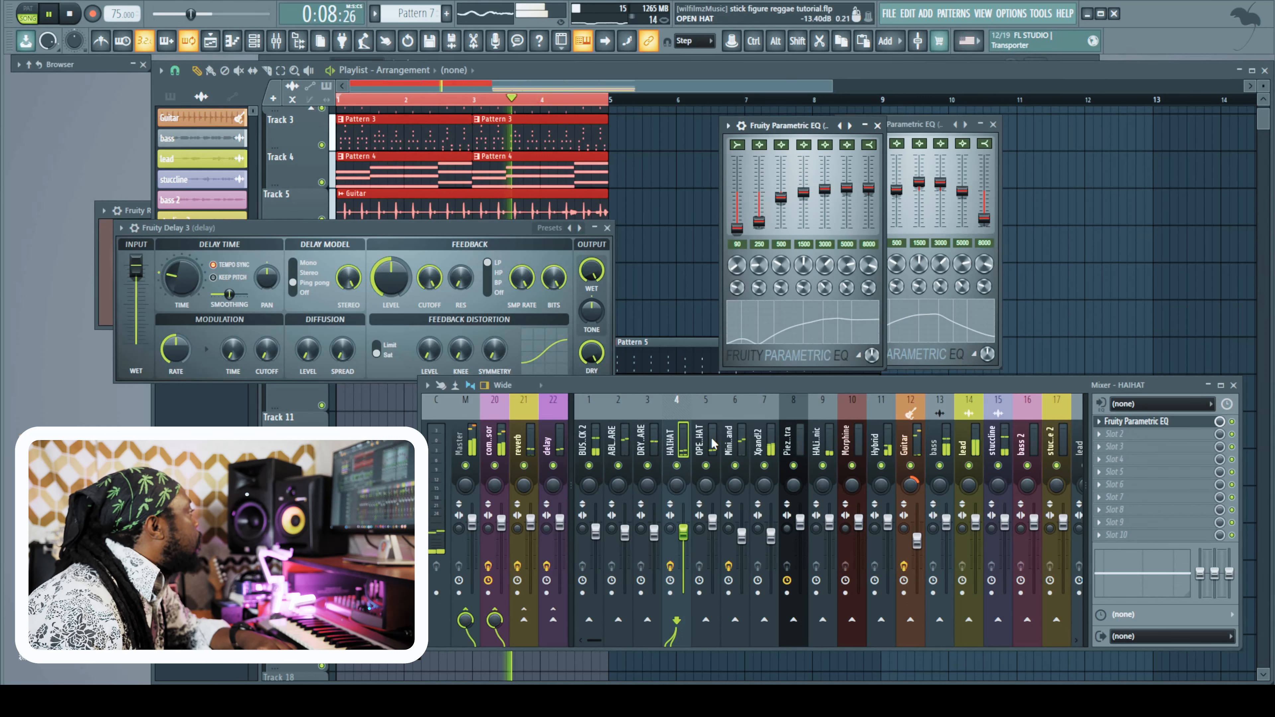
Send the OPEN HAT track to the compressor track and slightly lower the OPEN HAT and Guitar volumes
{"action": "left_click", "coordinate": [710, 480]}
{"action": "left_click", "coordinate": [496, 620]}
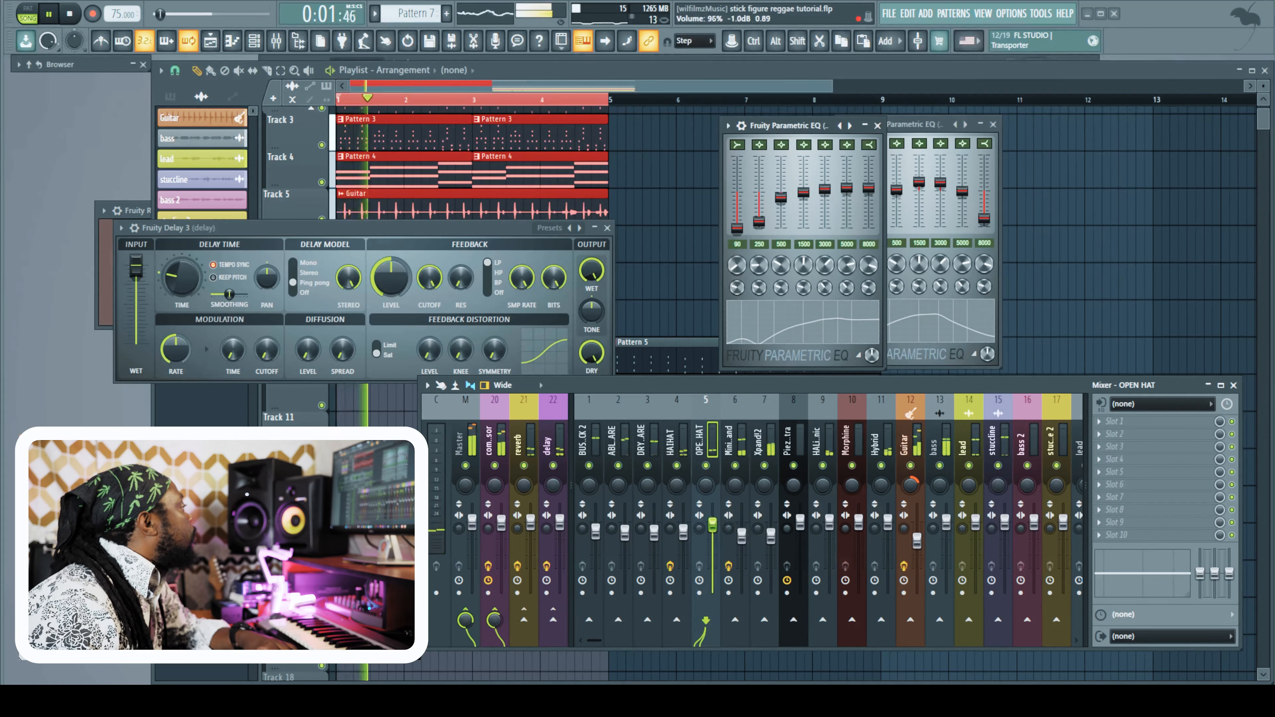
{"action": "left_click", "coordinate": [756, 461]}
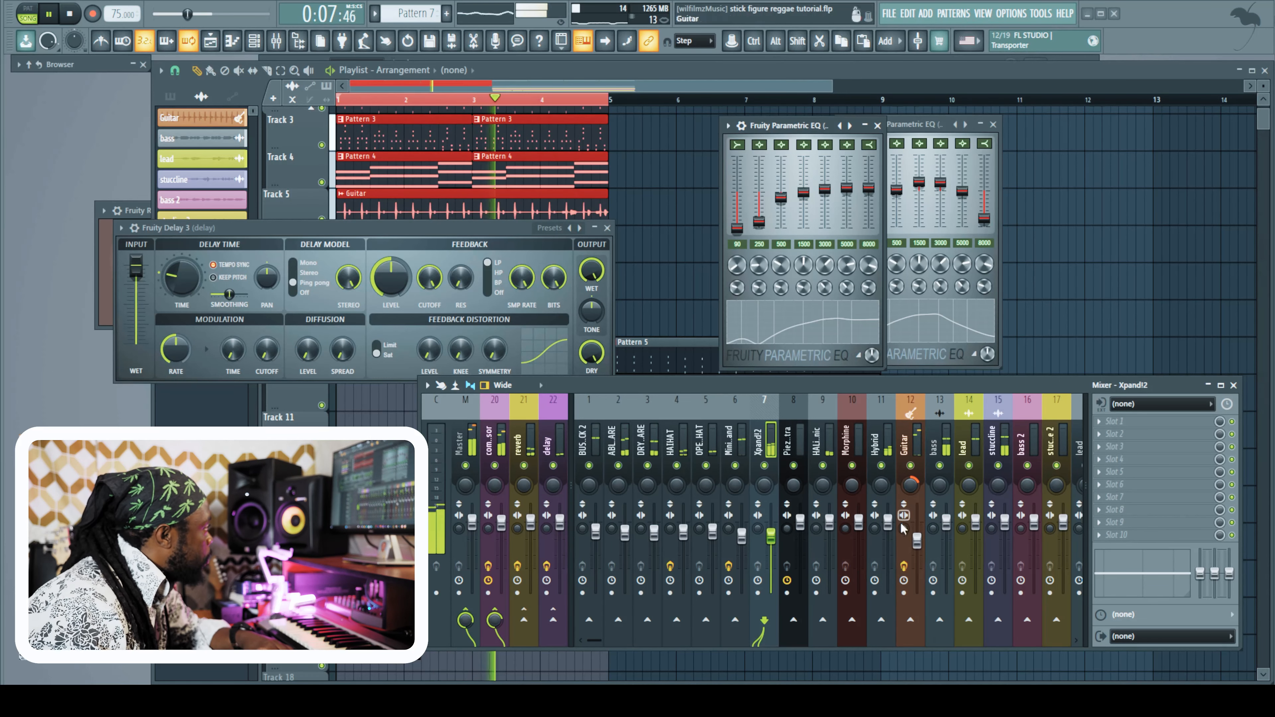
{"action": "left_click", "coordinate": [916, 540]}
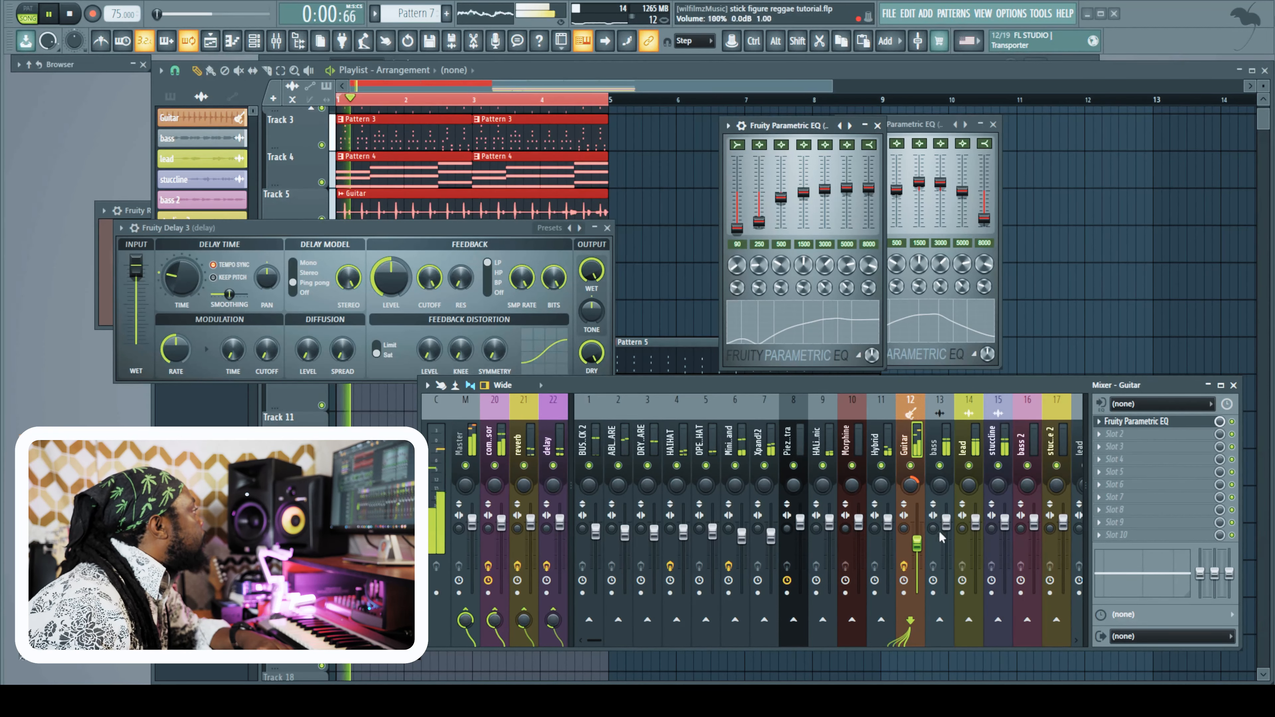
Send the bass track to the compressor track at about 60% and load Fruity Parametric EQ in its slot 1
{"action": "left_click", "coordinate": [934, 447]}
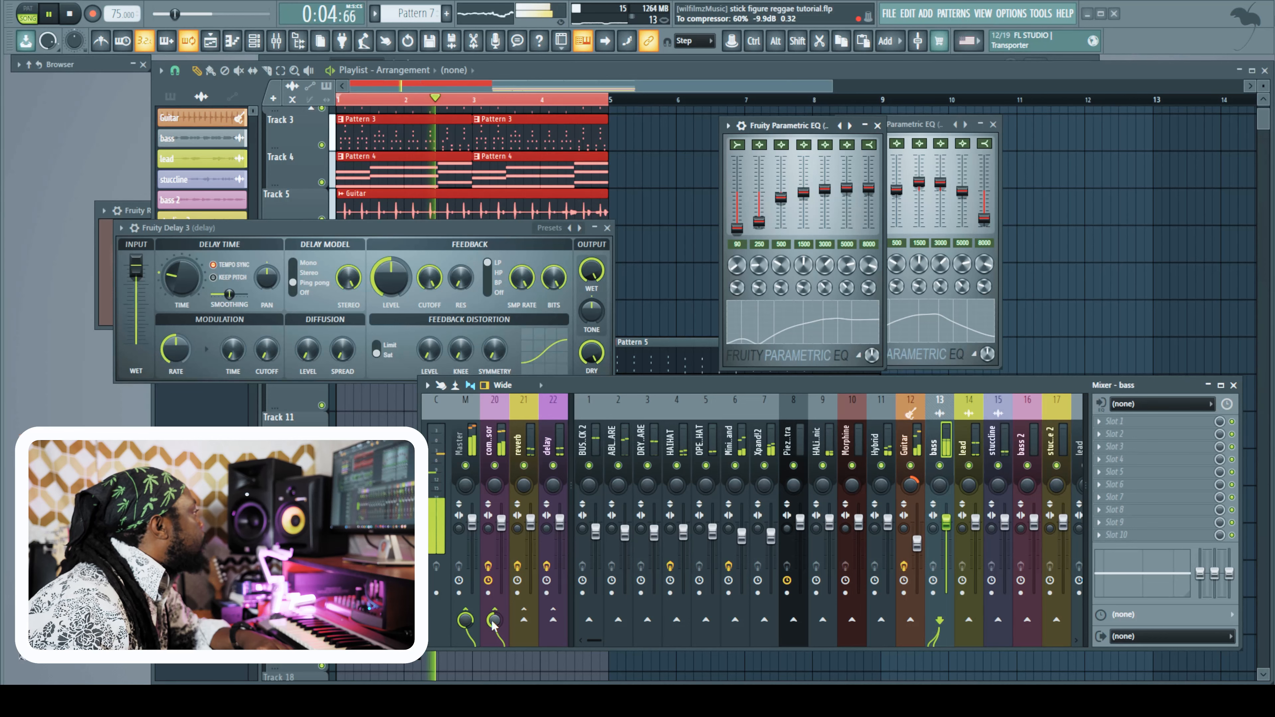
{"action": "key", "text": "space"}
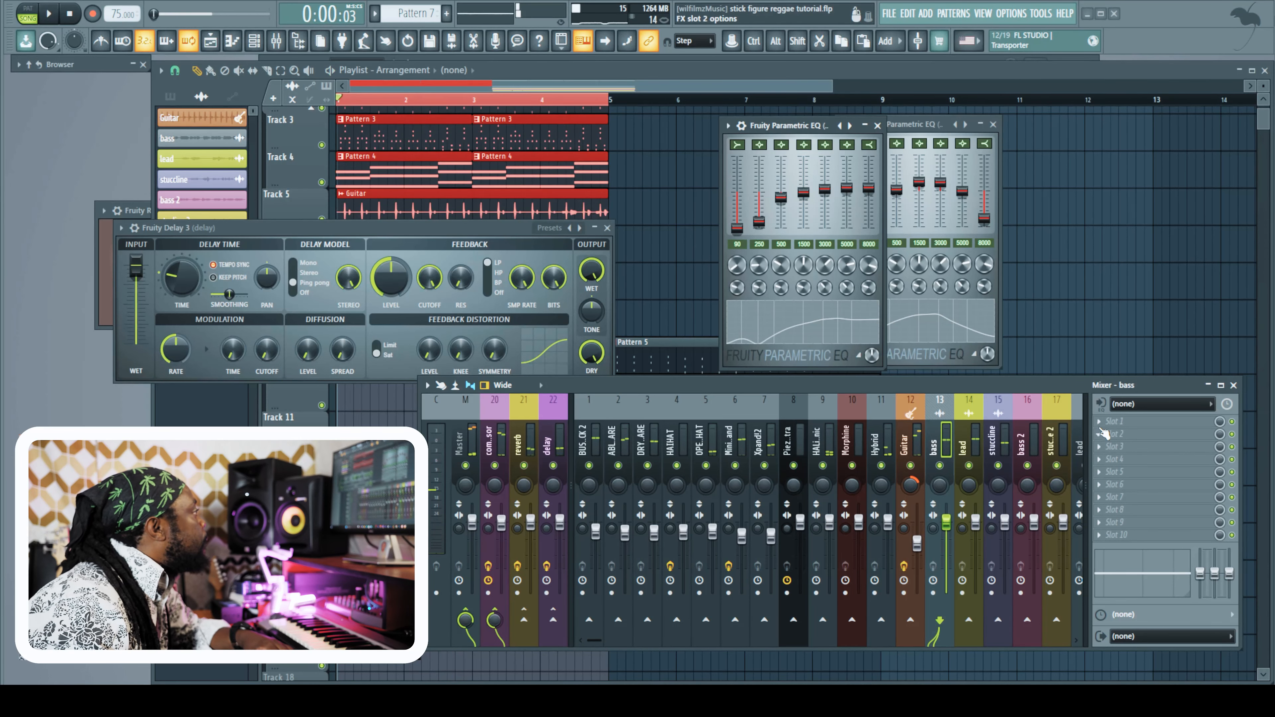
{"action": "left_click", "coordinate": [1107, 434]}
{"action": "left_click", "coordinate": [791, 307]}
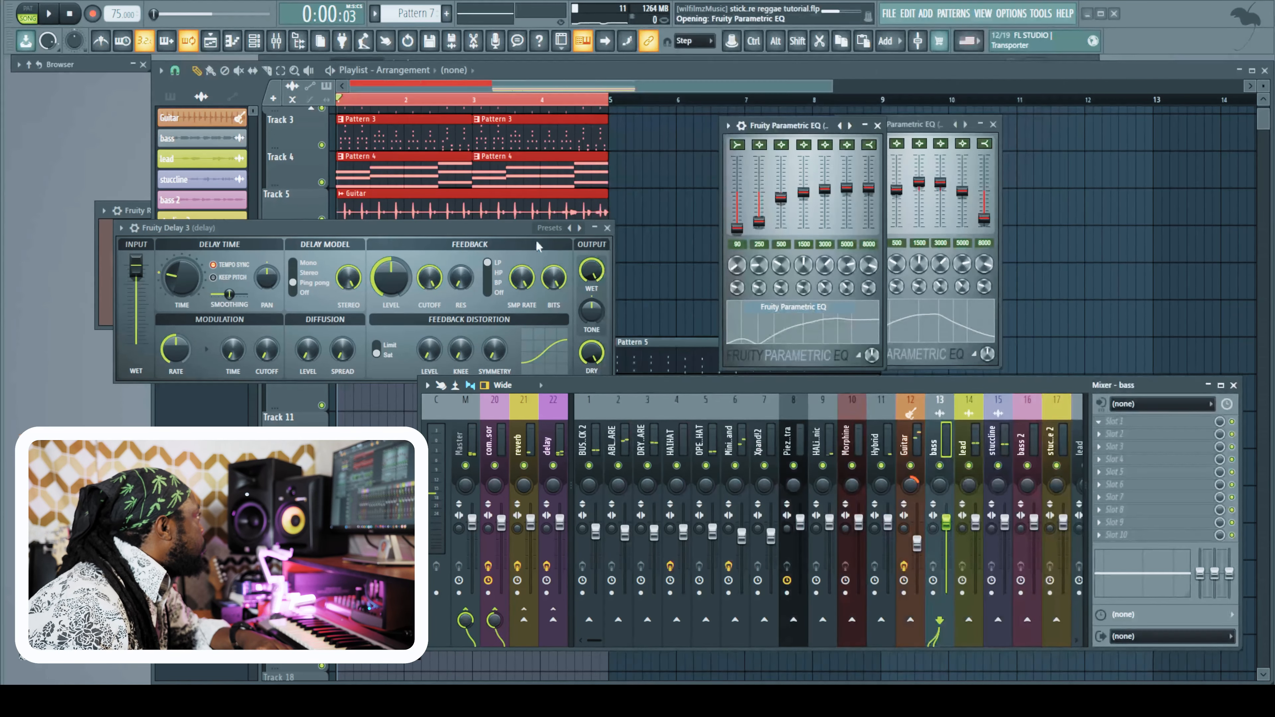
{"action": "left_click_drag", "start_coordinate": [165, 185], "coordinate": [699, 119]}
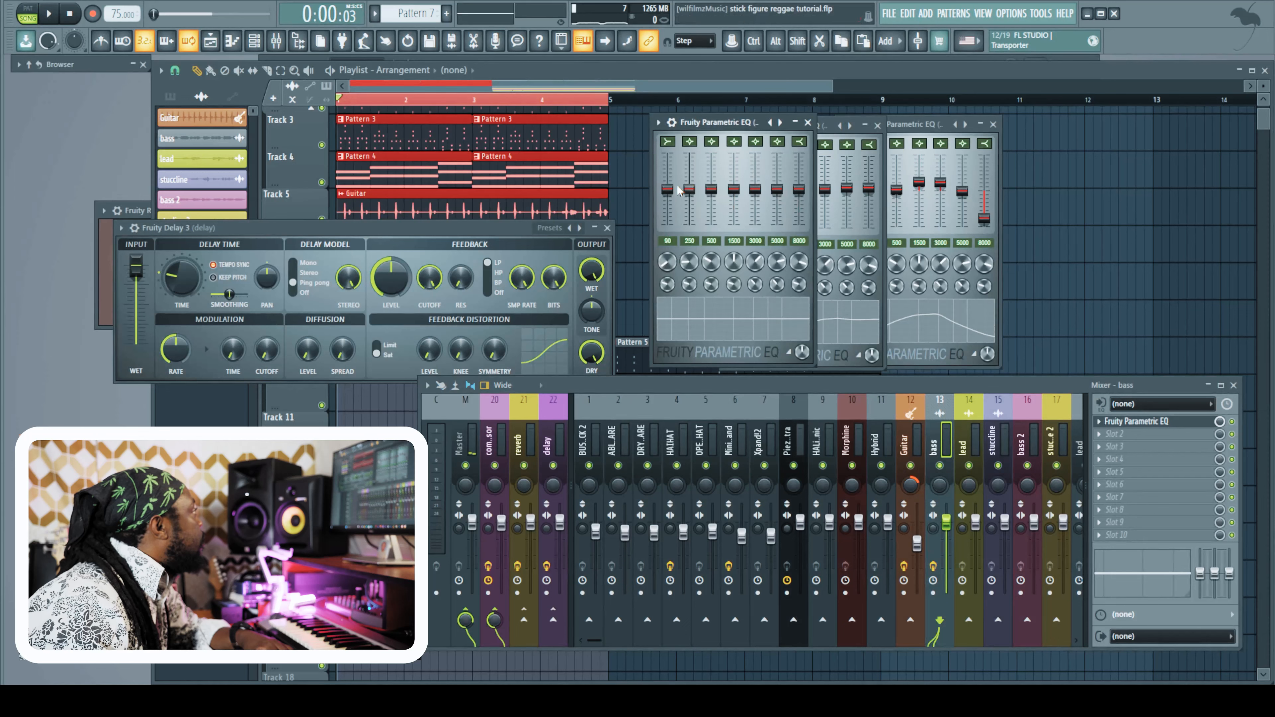
Apply the MASSIVE REGGAE BASS NICE preset to the bass track's Fruity Parametric EQ
{"action": "left_click", "coordinate": [658, 122]}
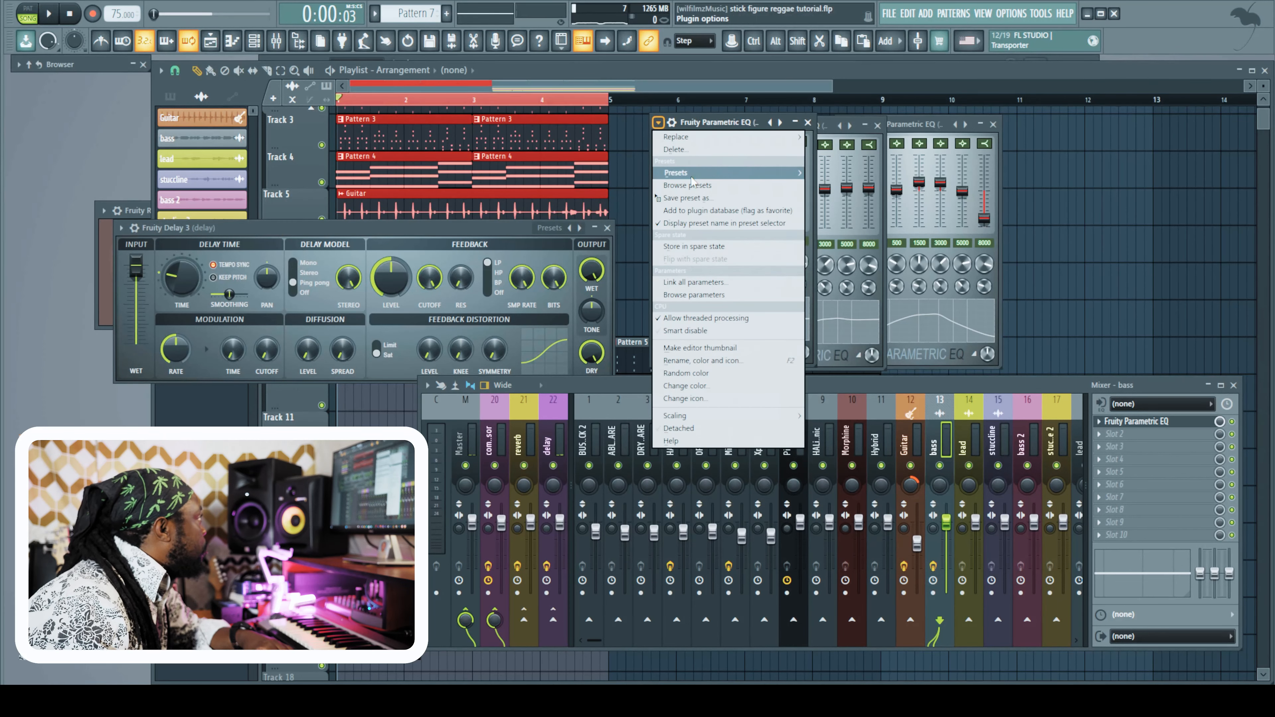
{"action": "mouse_move", "coordinate": [691, 176]}
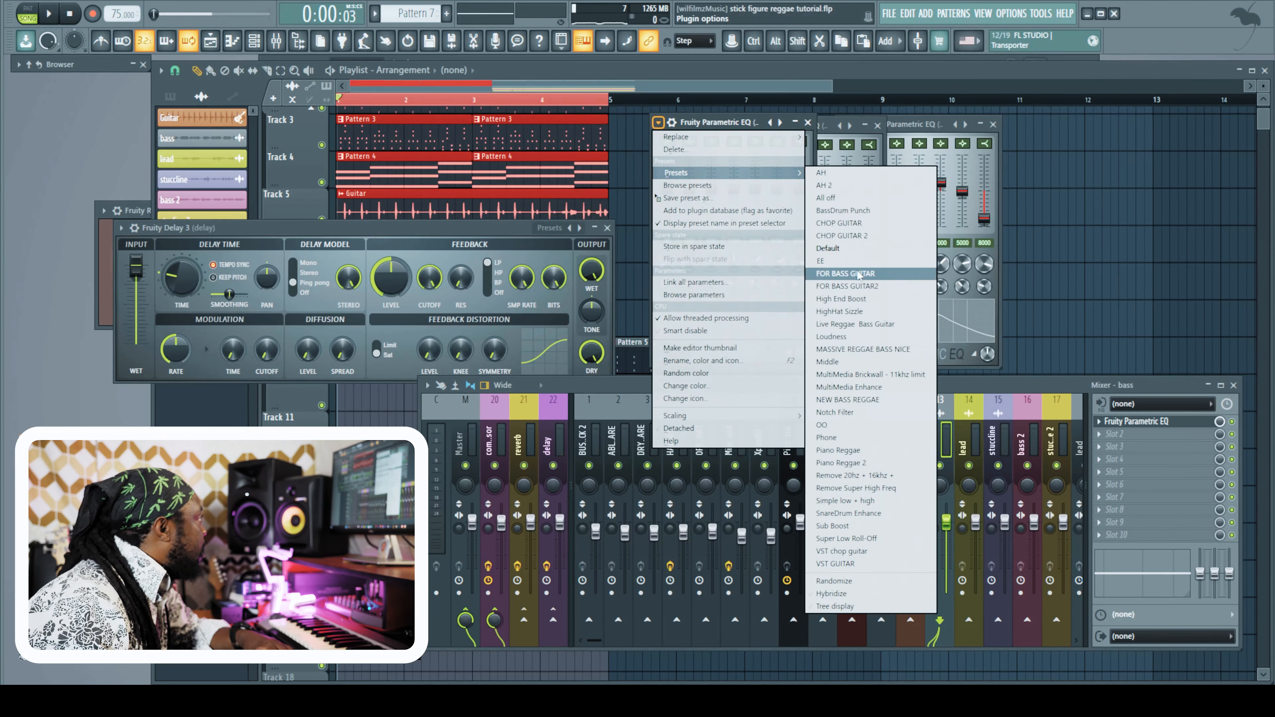
{"action": "left_click", "coordinate": [853, 349]}
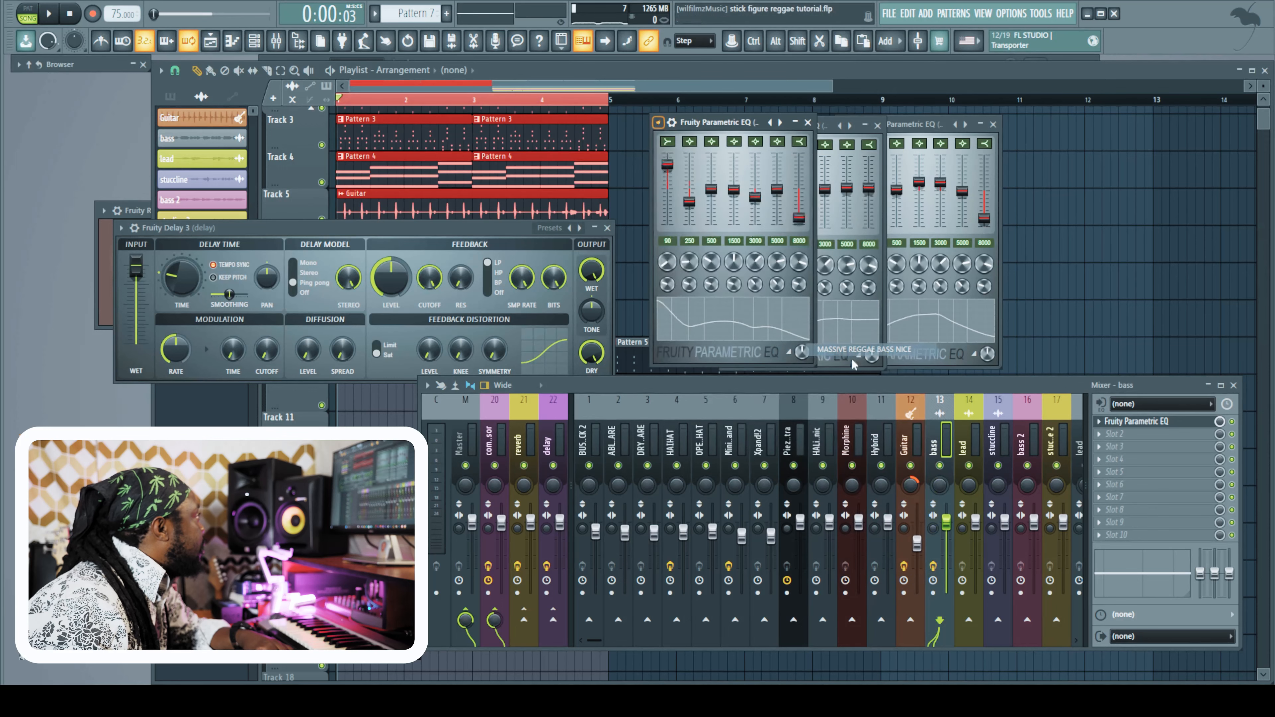
During playback, slightly lower the bass EQ's 80 band, nudge up its 500 band and reduce the bass track's volume
{"action": "key", "text": "space"}
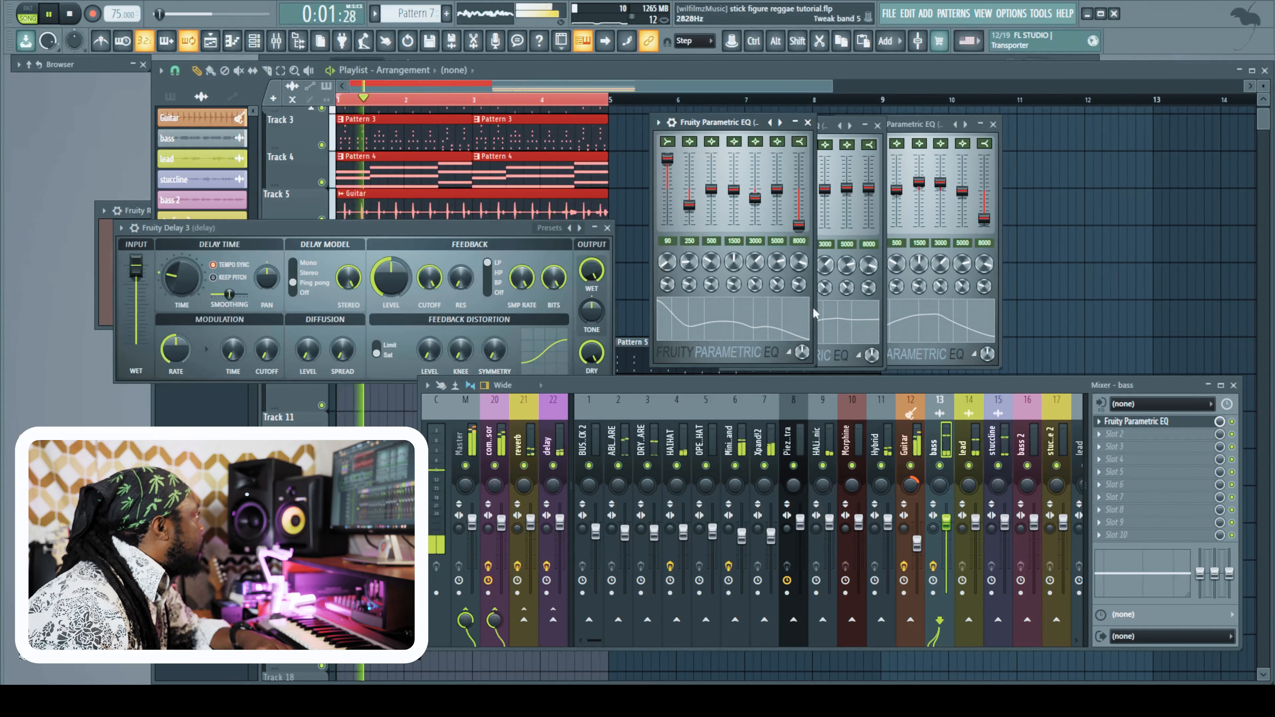
{"action": "left_click_drag", "start_coordinate": [667, 159], "coordinate": [667, 169]}
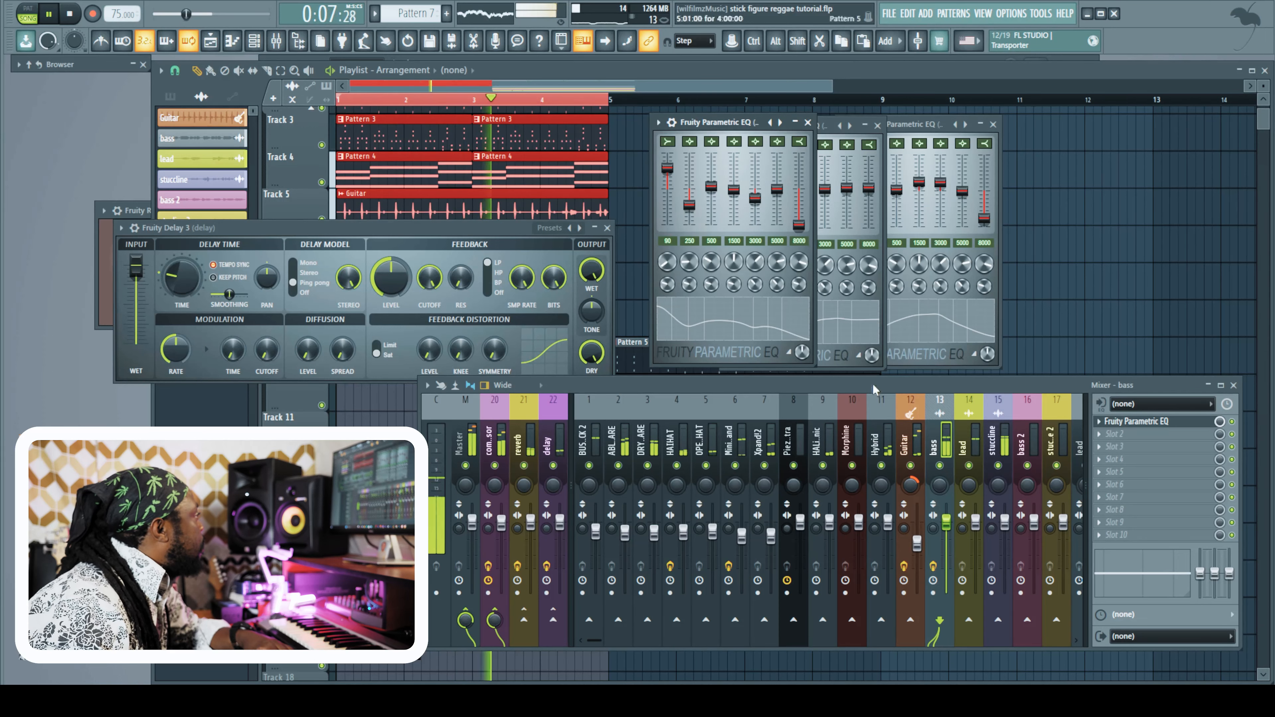
{"action": "left_click_drag", "start_coordinate": [945, 525], "coordinate": [944, 532]}
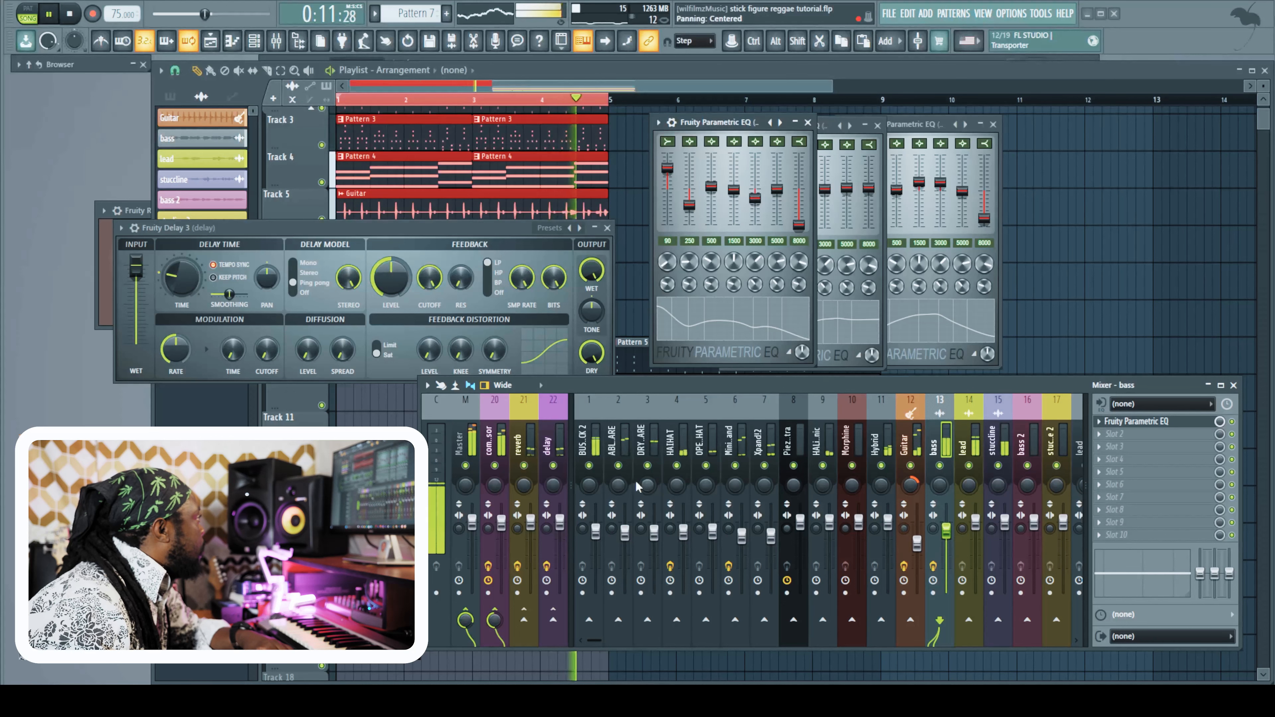
Boost the mid band of the Mini Grand track's built-in EQ and set the Xpand!2 track's volume to 80%
{"action": "left_click", "coordinate": [731, 459]}
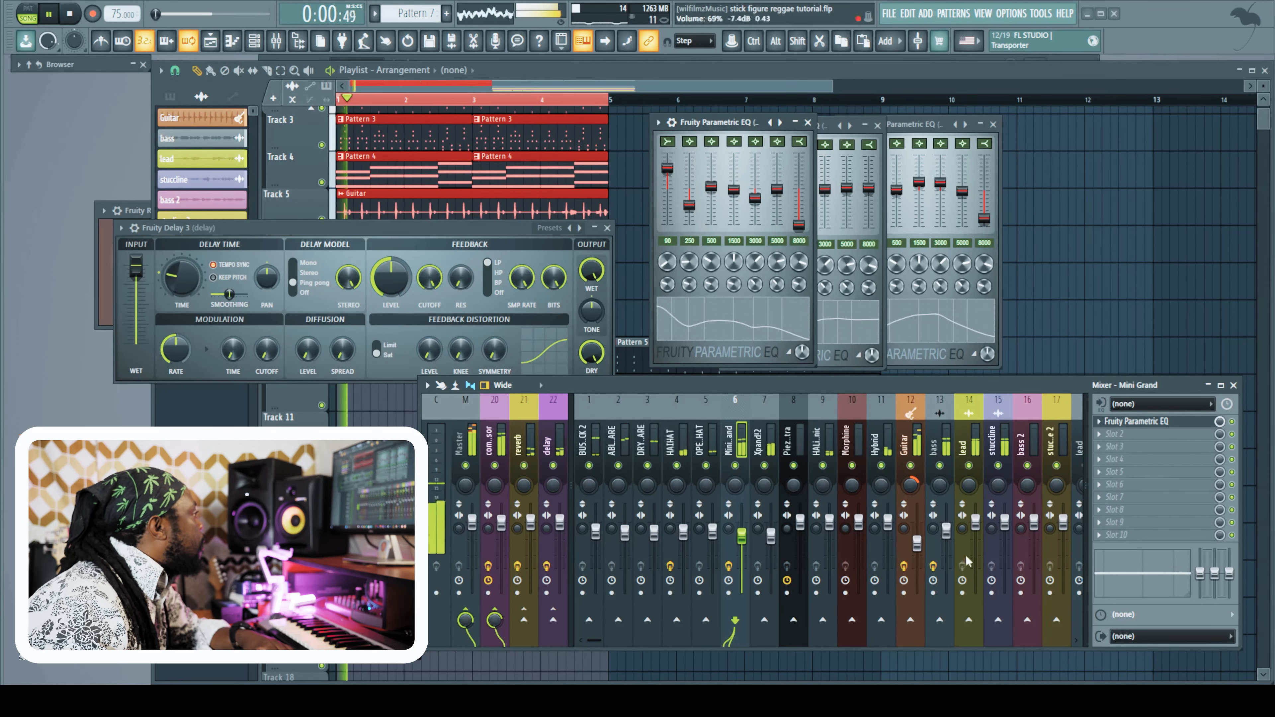
{"action": "mouse_move", "coordinate": [1137, 564]}
{"action": "left_mouse_down"}
{"action": "mouse_move", "coordinate": [1137, 579]}
{"action": "mouse_move", "coordinate": [1138, 565]}
{"action": "left_mouse_up"}
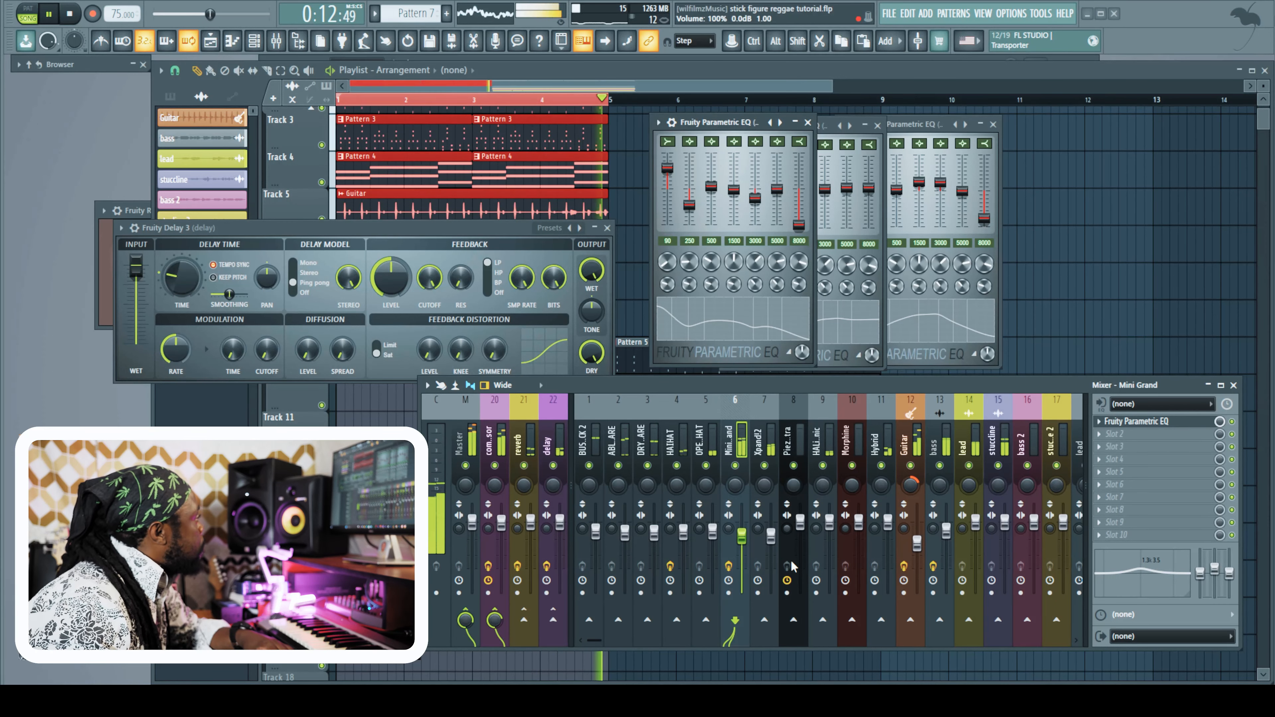
{"action": "left_click", "coordinate": [770, 457]}
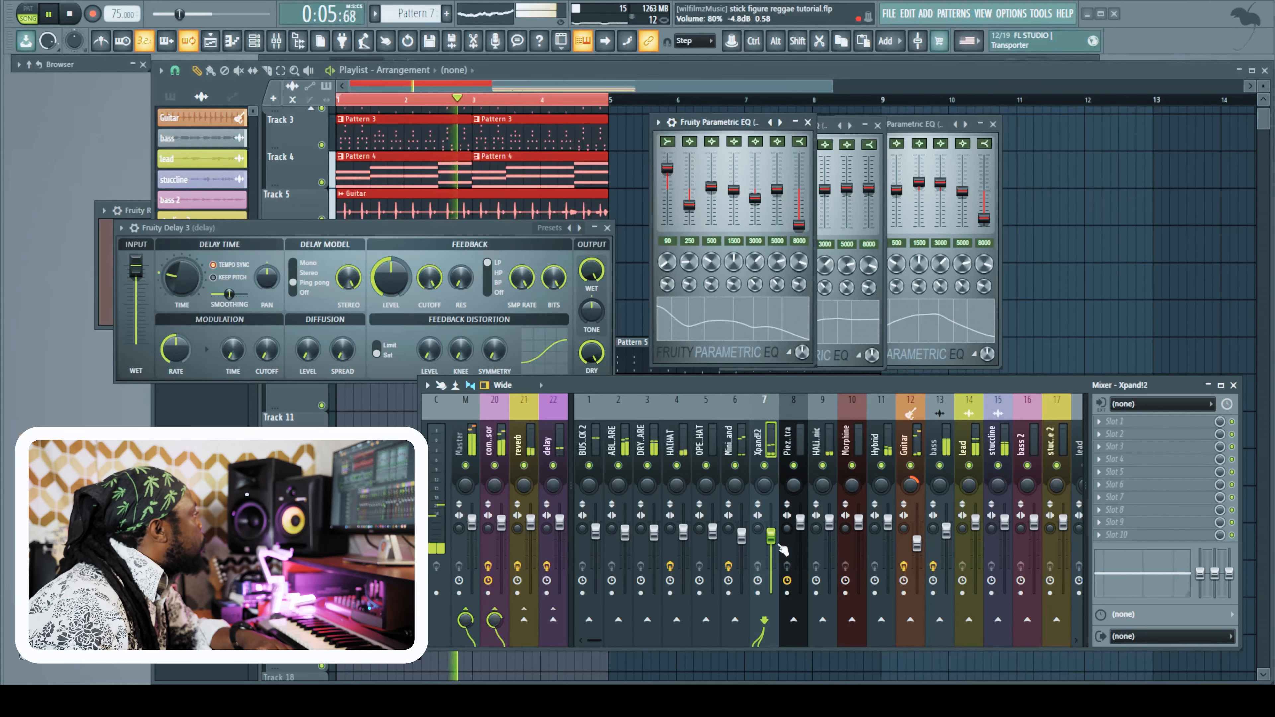
{"action": "key", "text": "space"}
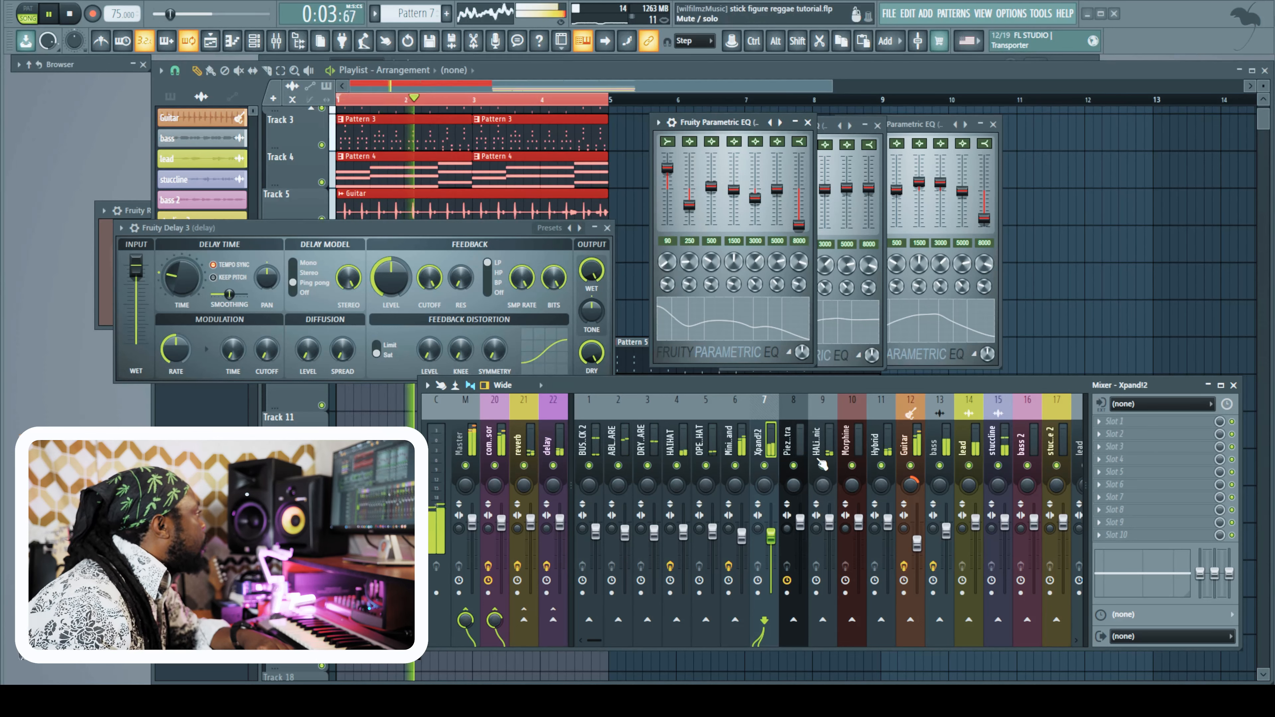
Send the Xpand!2 track to the reverb track while checking the mix with Hybrid muted, and send Hybrid to the compressor track
{"action": "left_click", "coordinate": [881, 465]}
{"action": "left_click", "coordinate": [524, 620]}
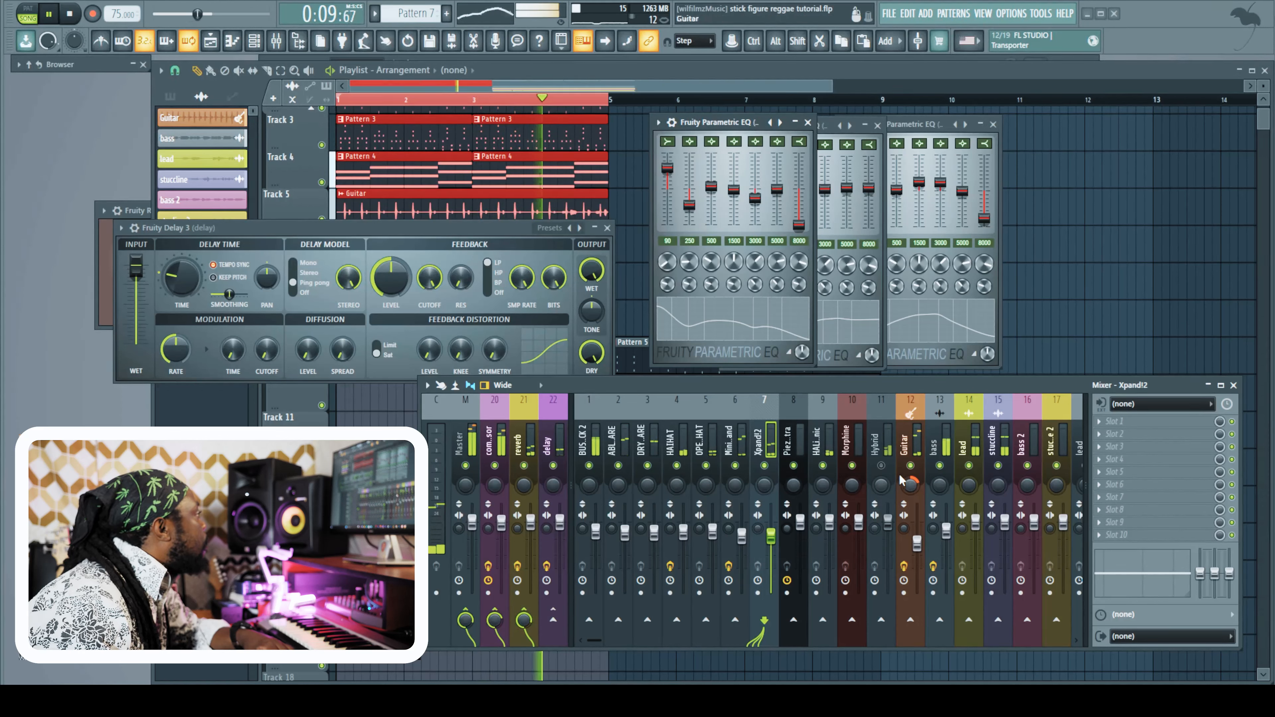
{"action": "left_click", "coordinate": [876, 450]}
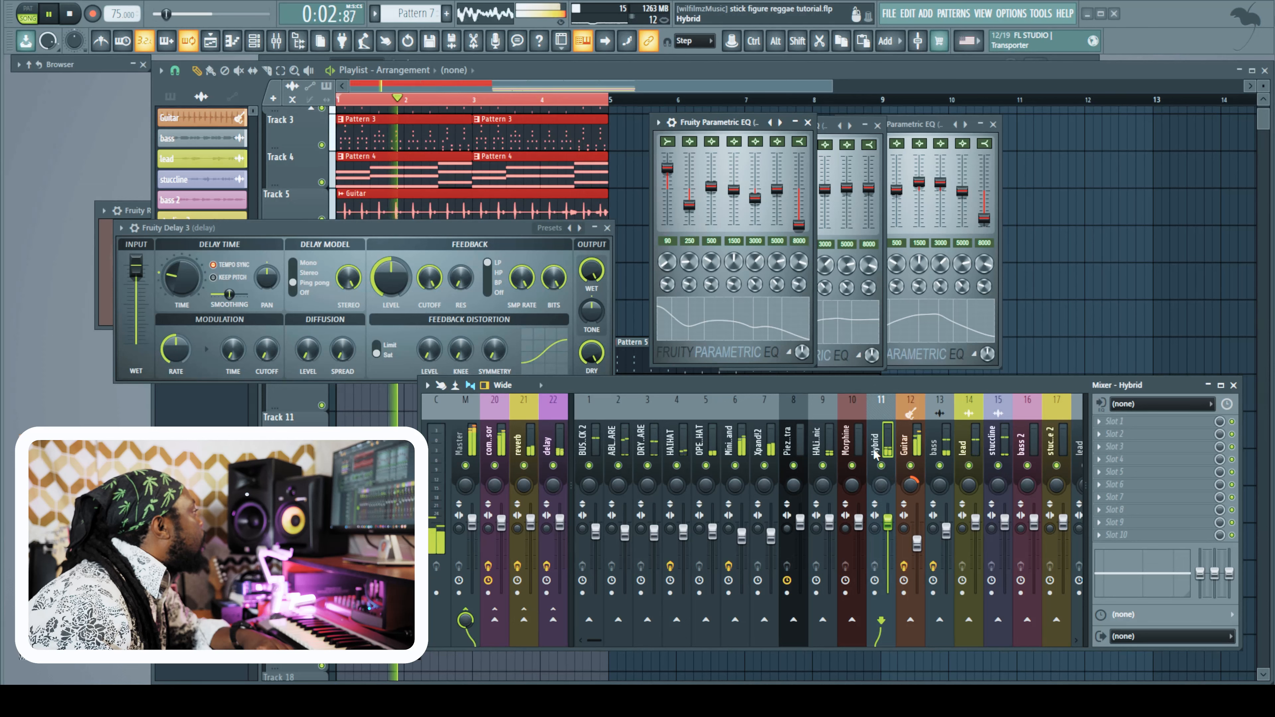
{"action": "left_click", "coordinate": [494, 620]}
{"action": "mouse_move", "coordinate": [497, 625]}
{"action": "left_mouse_down"}
{"action": "mouse_move", "coordinate": [497, 643]}
{"action": "mouse_move", "coordinate": [500, 626]}
{"action": "left_mouse_up"}
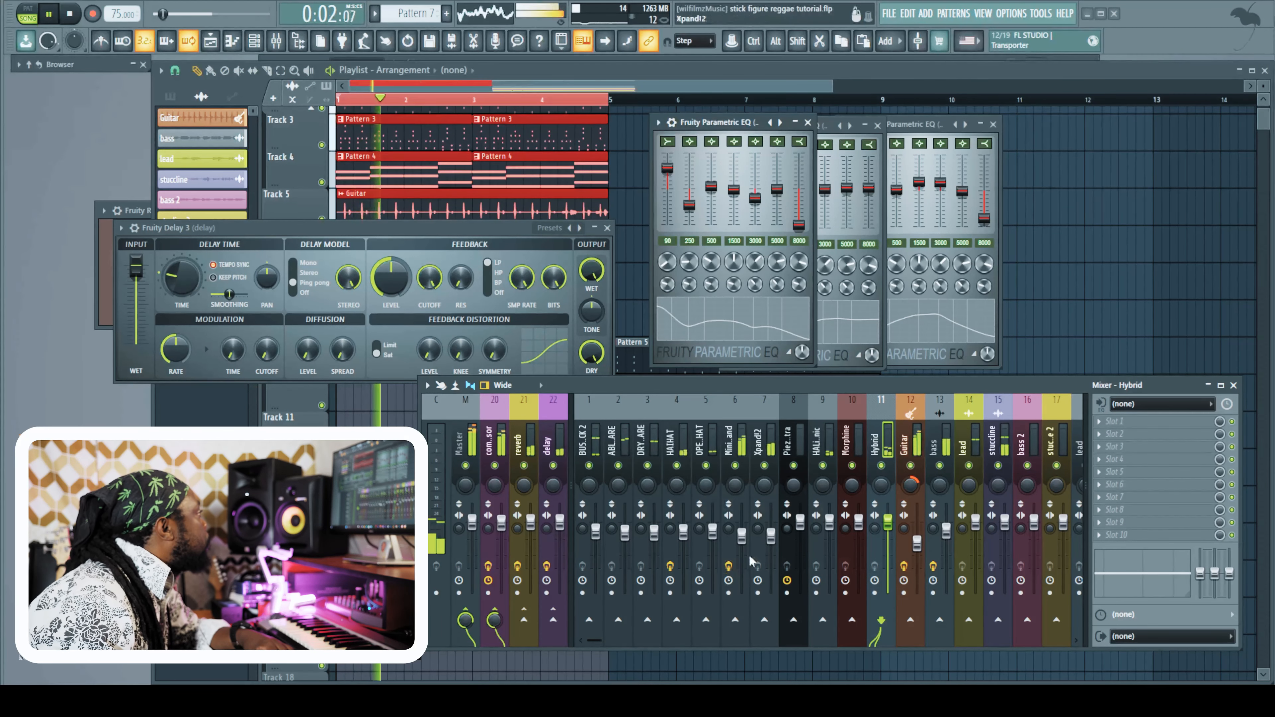
Set the Piezoish Xtra volume to 89%, and send HALion Sonic to the compressor track with its volume at 80%
{"action": "key", "text": "space"}
{"action": "left_click", "coordinate": [801, 523]}
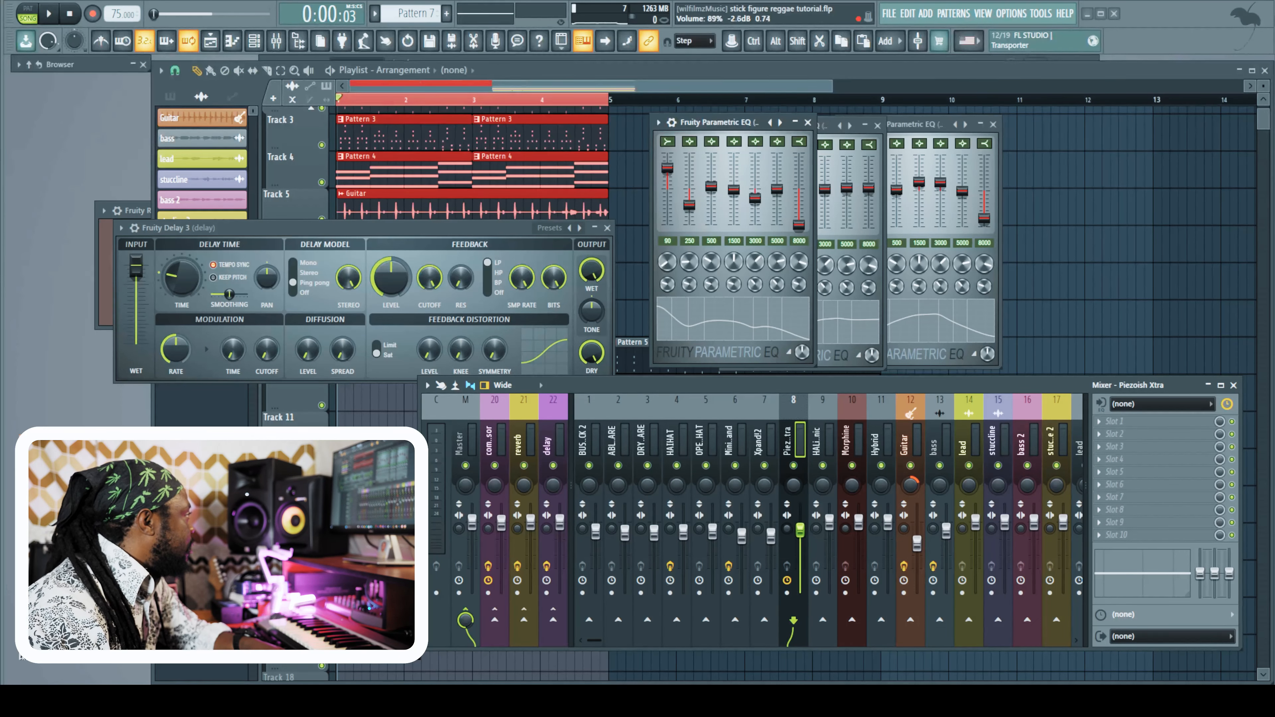
{"action": "left_click", "coordinate": [817, 442]}
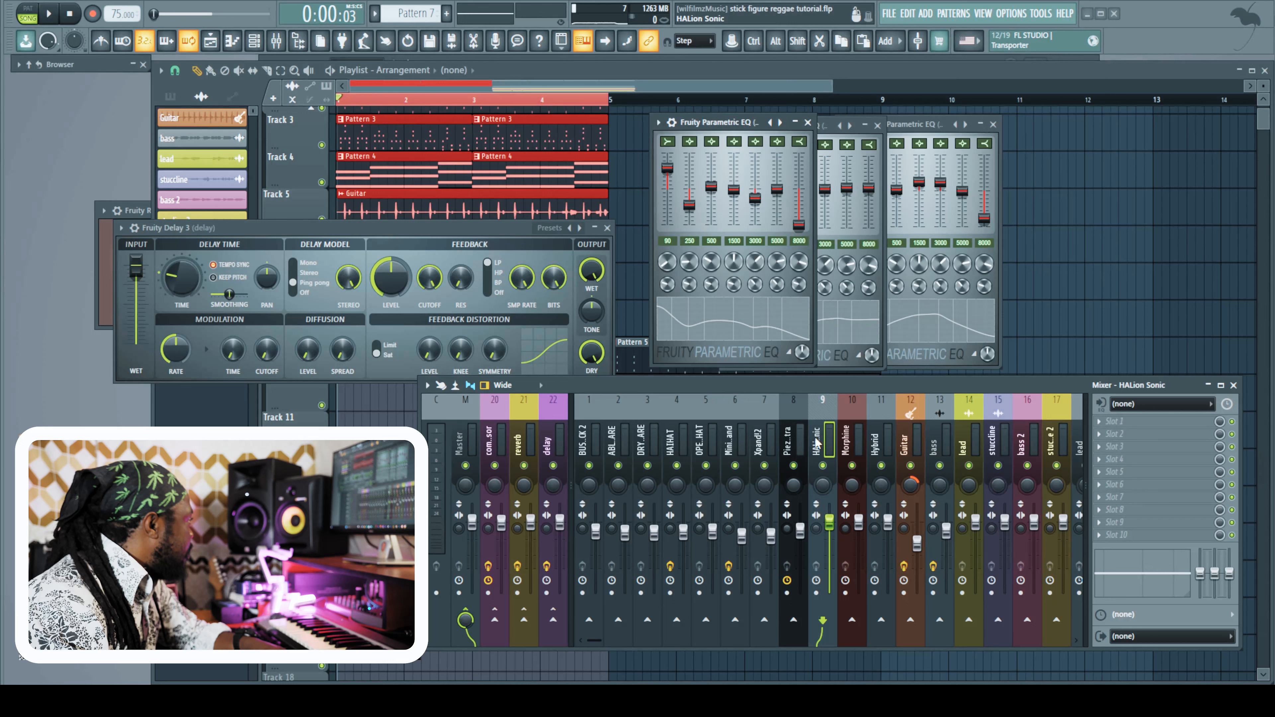
{"action": "left_click", "coordinate": [497, 623]}
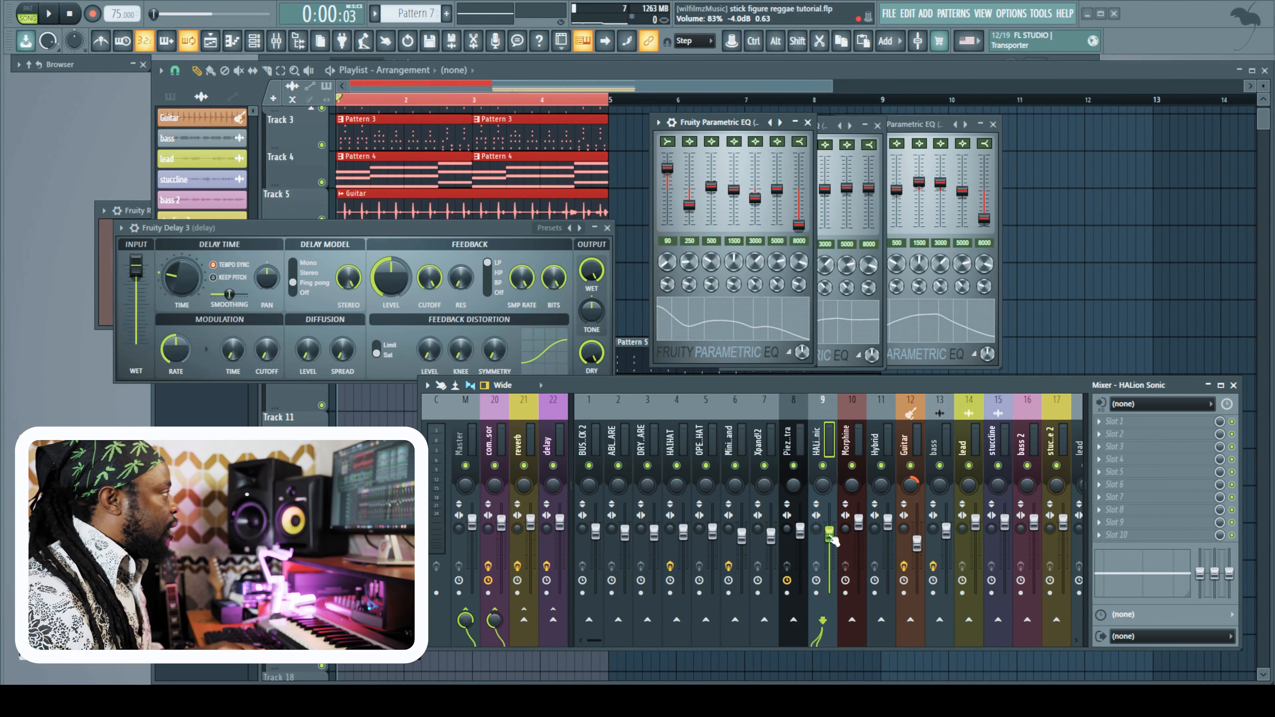
{"action": "key", "text": "space"}
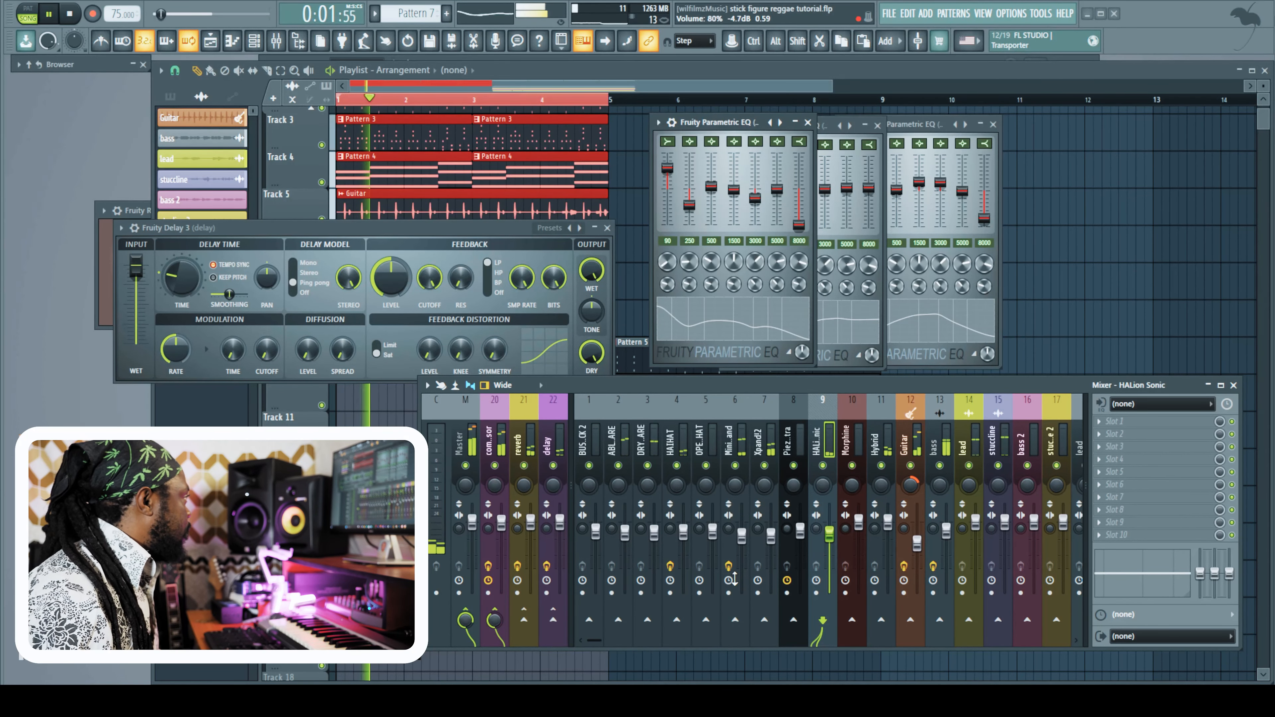
Boost the mid band in the DRY SNARE and ABLETON LIVE SNARE built-in EQs, lowering both volumes slightly, the latter to 82%
{"action": "left_click", "coordinate": [650, 452]}
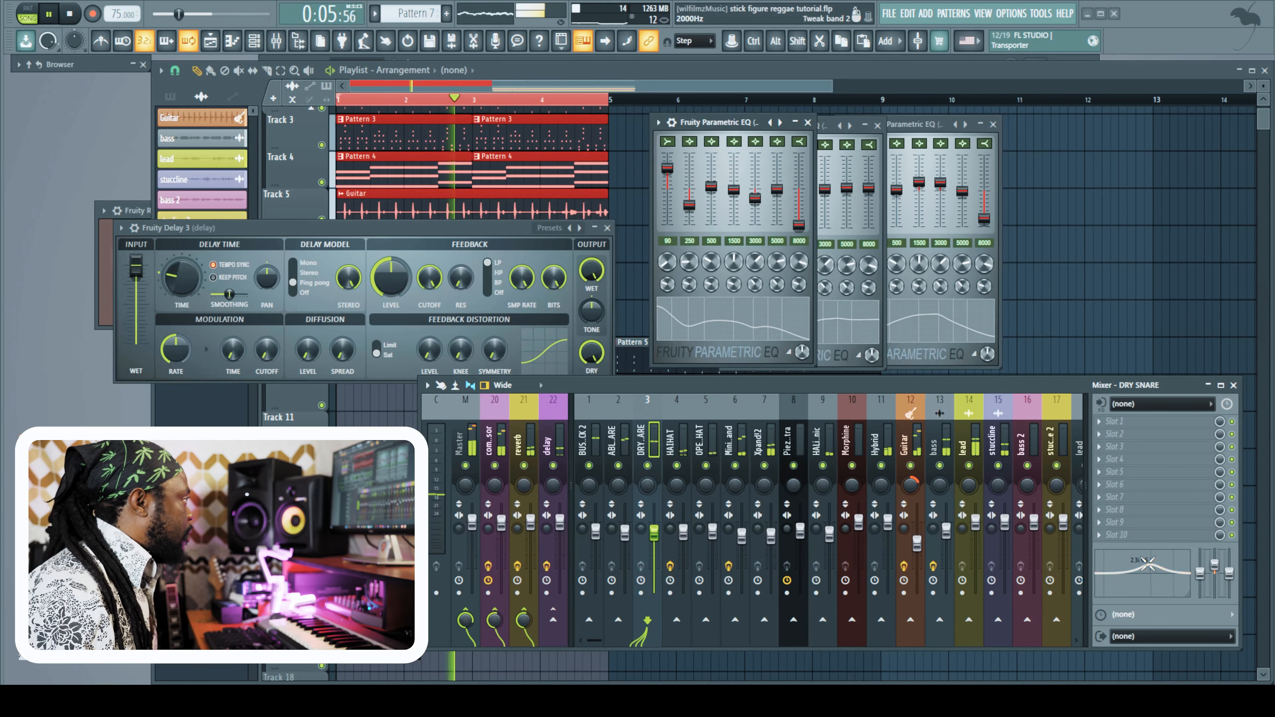
{"action": "left_click_drag", "start_coordinate": [1143, 574], "coordinate": [1147, 577]}
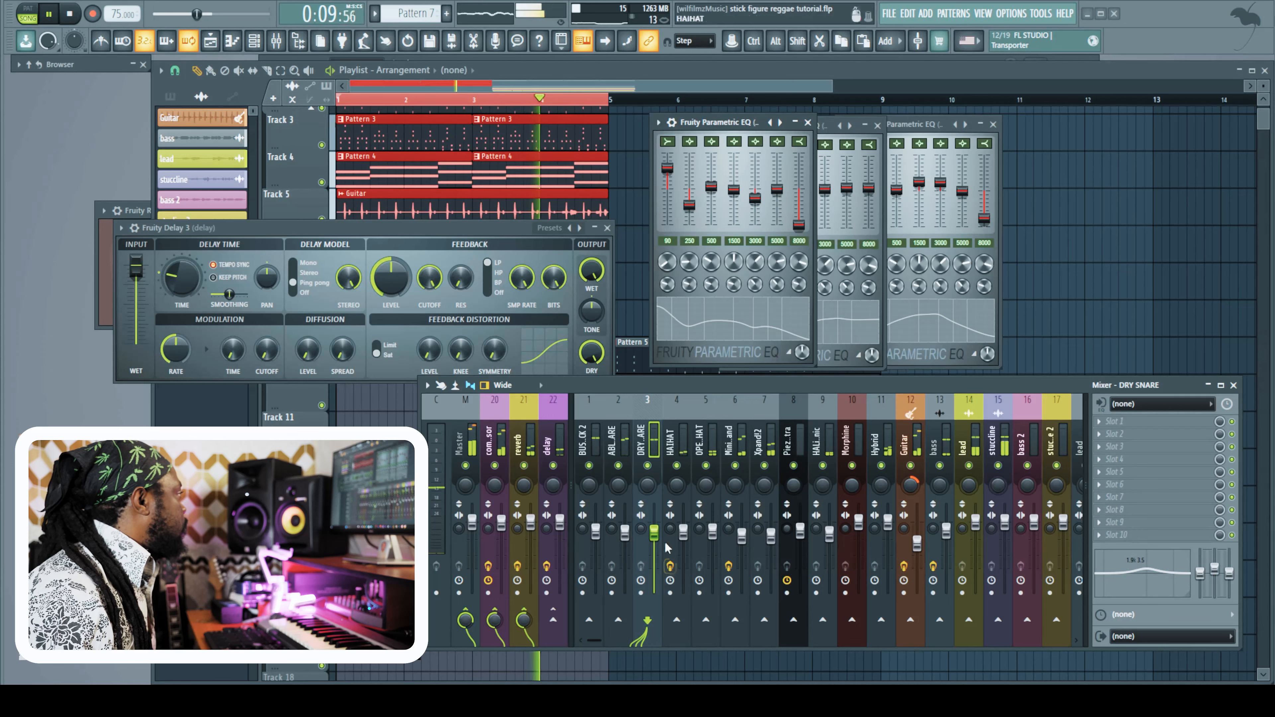
{"action": "left_click_drag", "start_coordinate": [654, 532], "coordinate": [653, 536]}
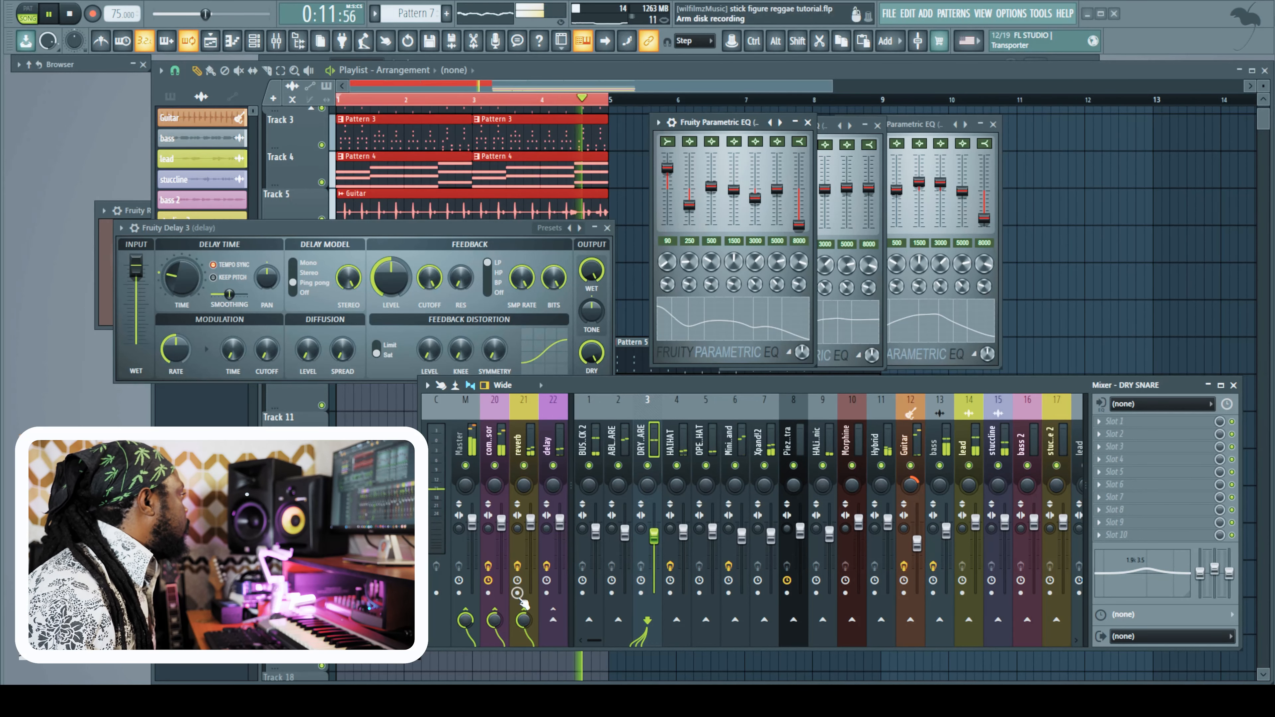
{"action": "left_click", "coordinate": [618, 600]}
{"action": "mouse_move", "coordinate": [1148, 591]}
{"action": "left_mouse_down"}
{"action": "mouse_move", "coordinate": [1144, 570]}
{"action": "mouse_move", "coordinate": [1135, 575]}
{"action": "left_mouse_up"}
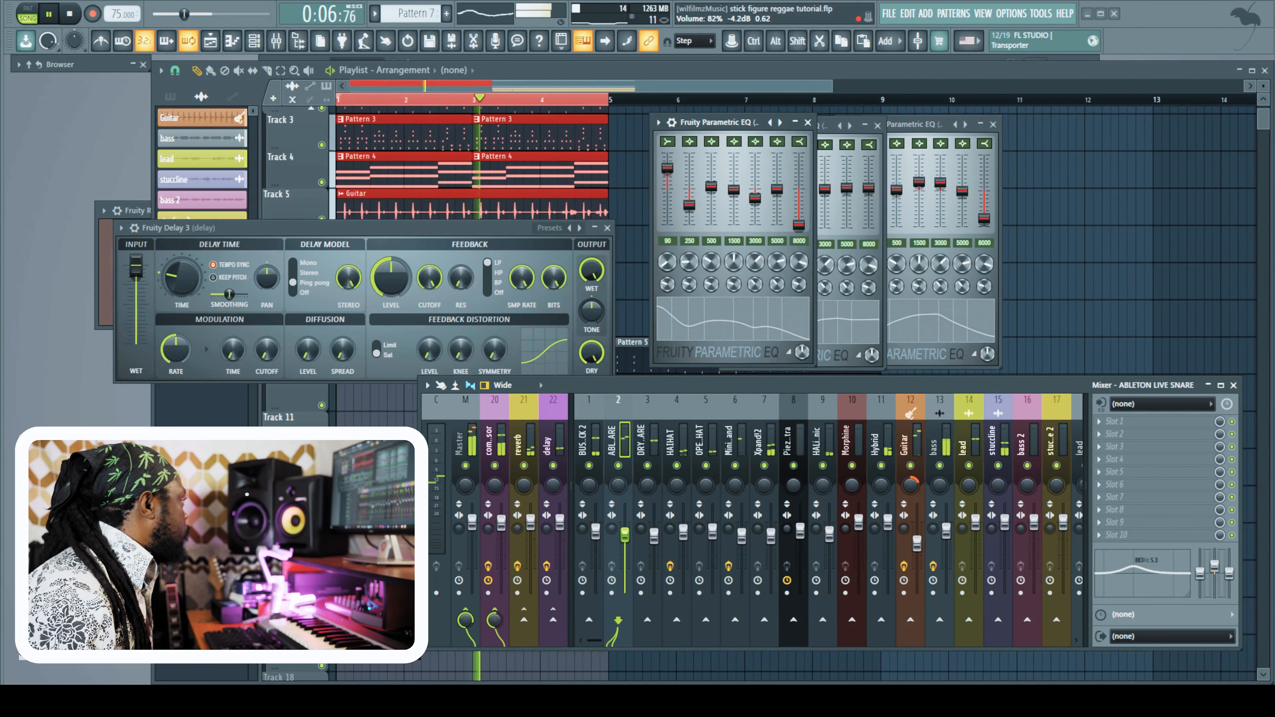
Solo the Xpand!2 track during playback, select it in the mixer and stop playback
{"action": "left_click", "coordinate": [764, 465]}
{"action": "right_click", "coordinate": [763, 466]}
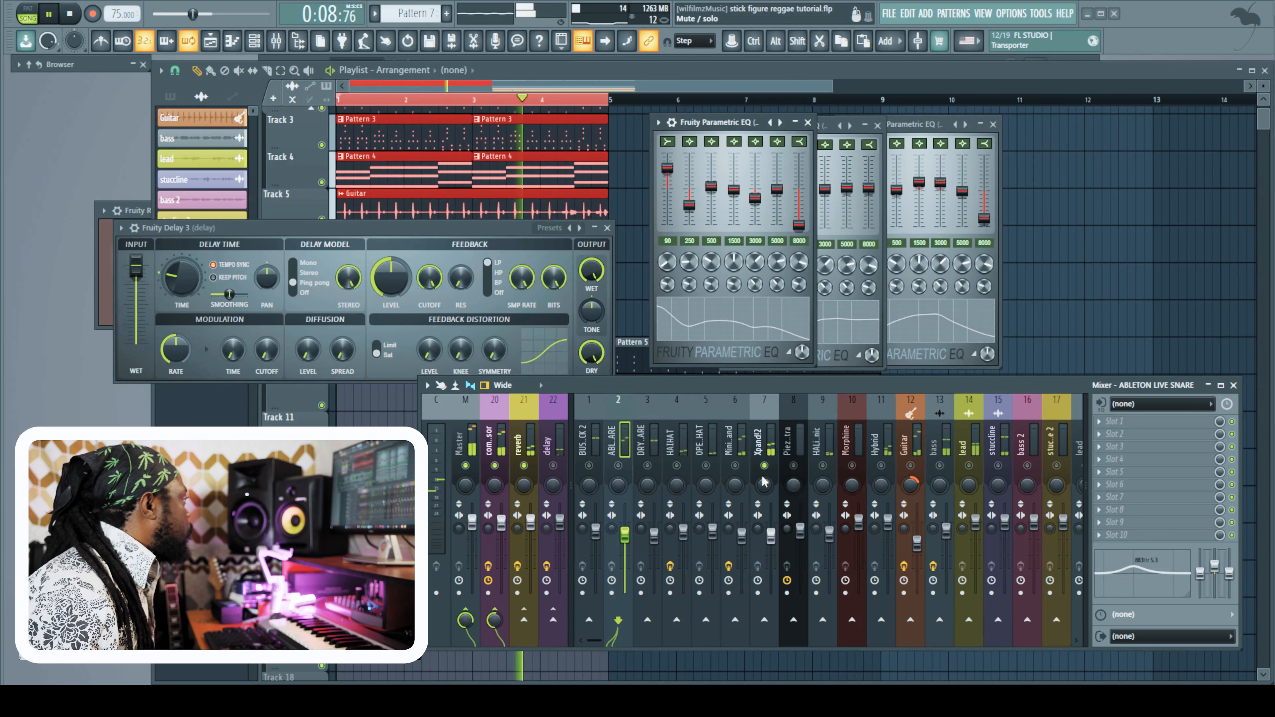
{"action": "left_click", "coordinate": [773, 535]}
{"action": "key", "text": "space"}
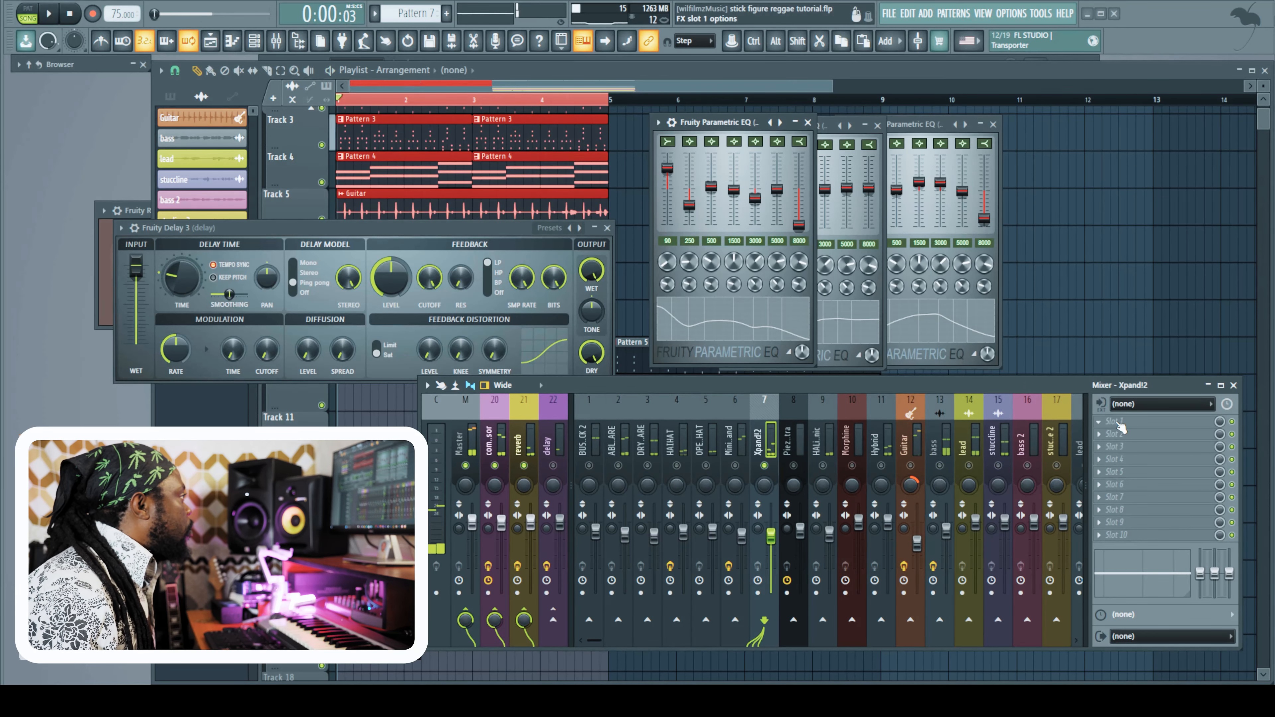
Insert the SUCCESSOR compressor in the first effect slot of the Xpand!2 track and load its WIL MASTER preset
{"action": "left_click", "coordinate": [1124, 421]}
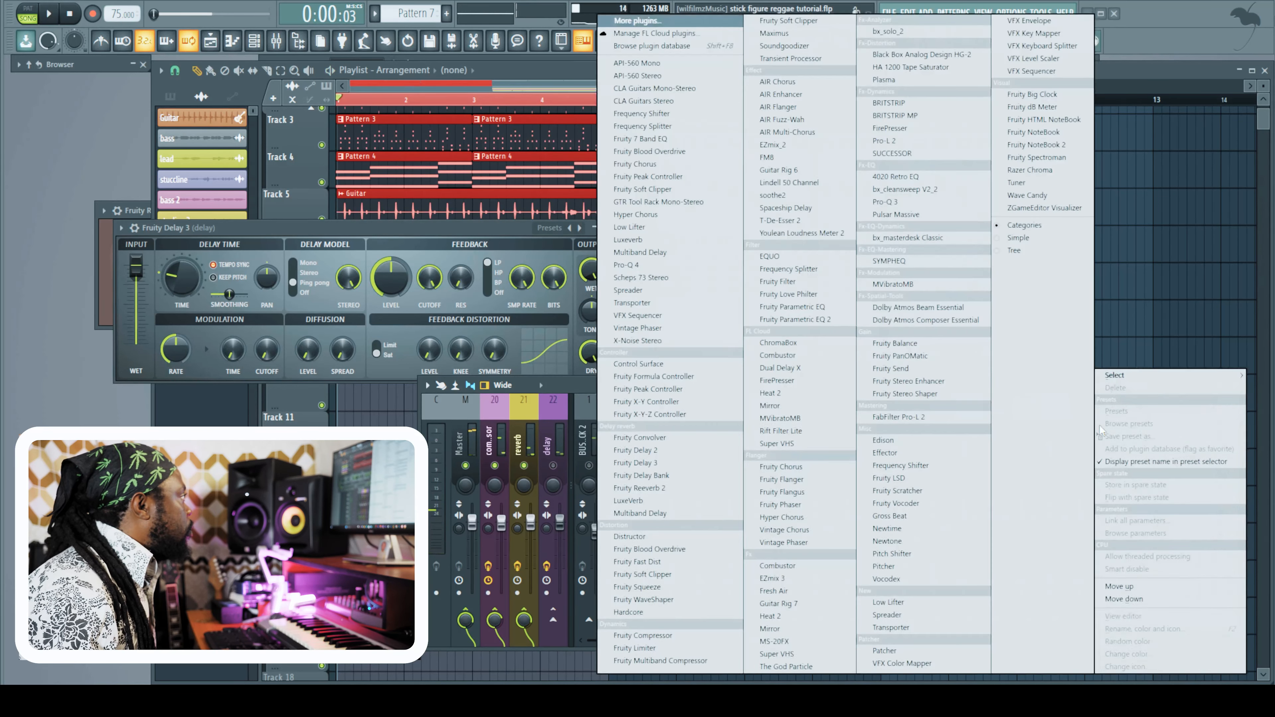
{"action": "left_click", "coordinate": [892, 153]}
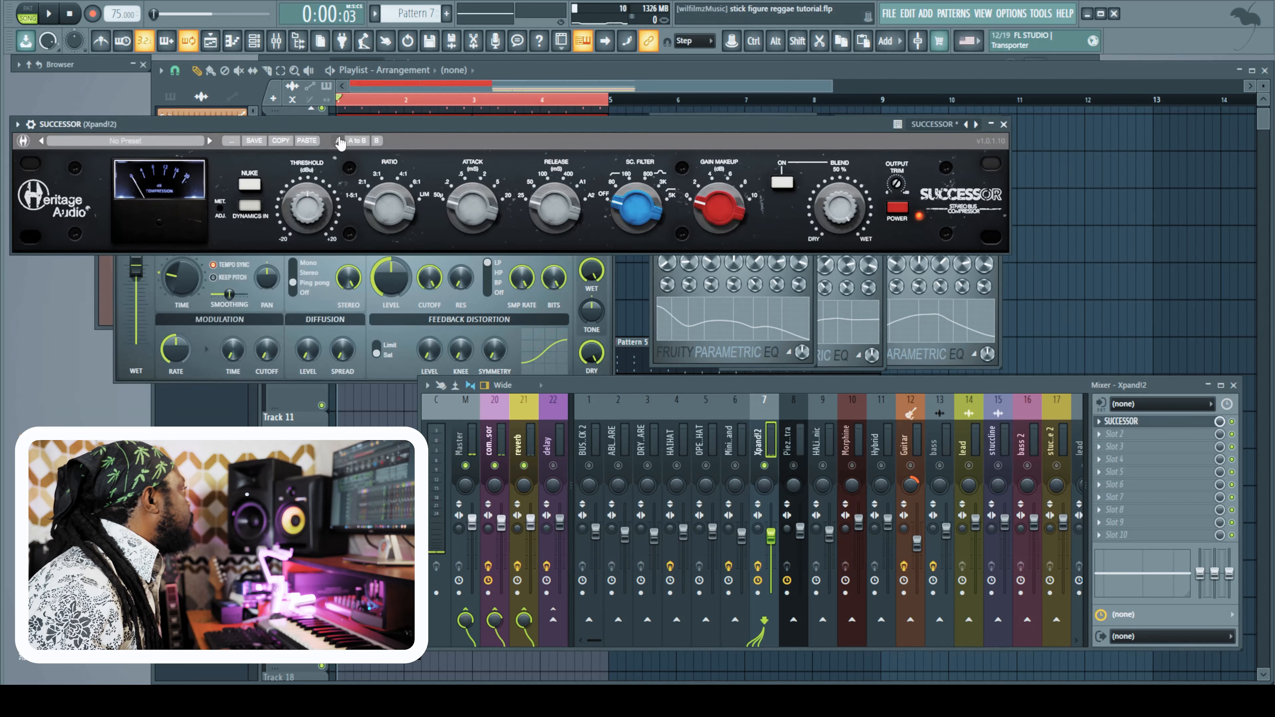
{"action": "left_click", "coordinate": [182, 150]}
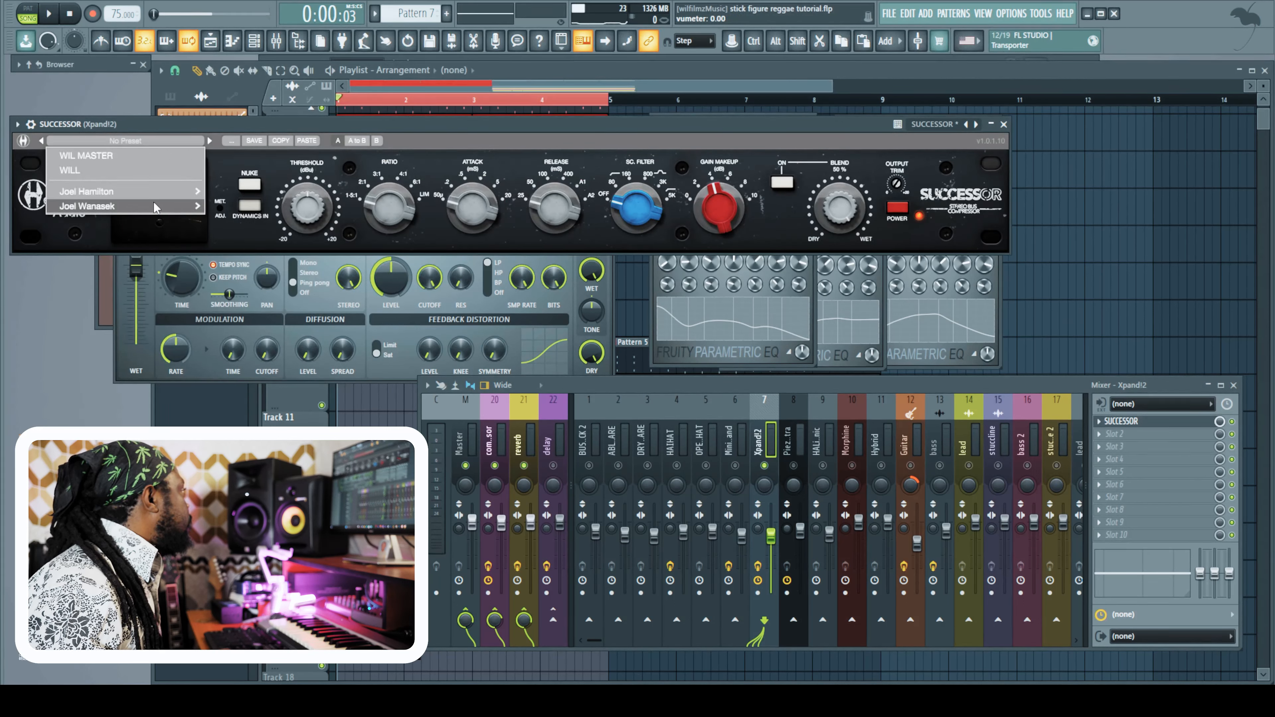
{"action": "left_click", "coordinate": [184, 174]}
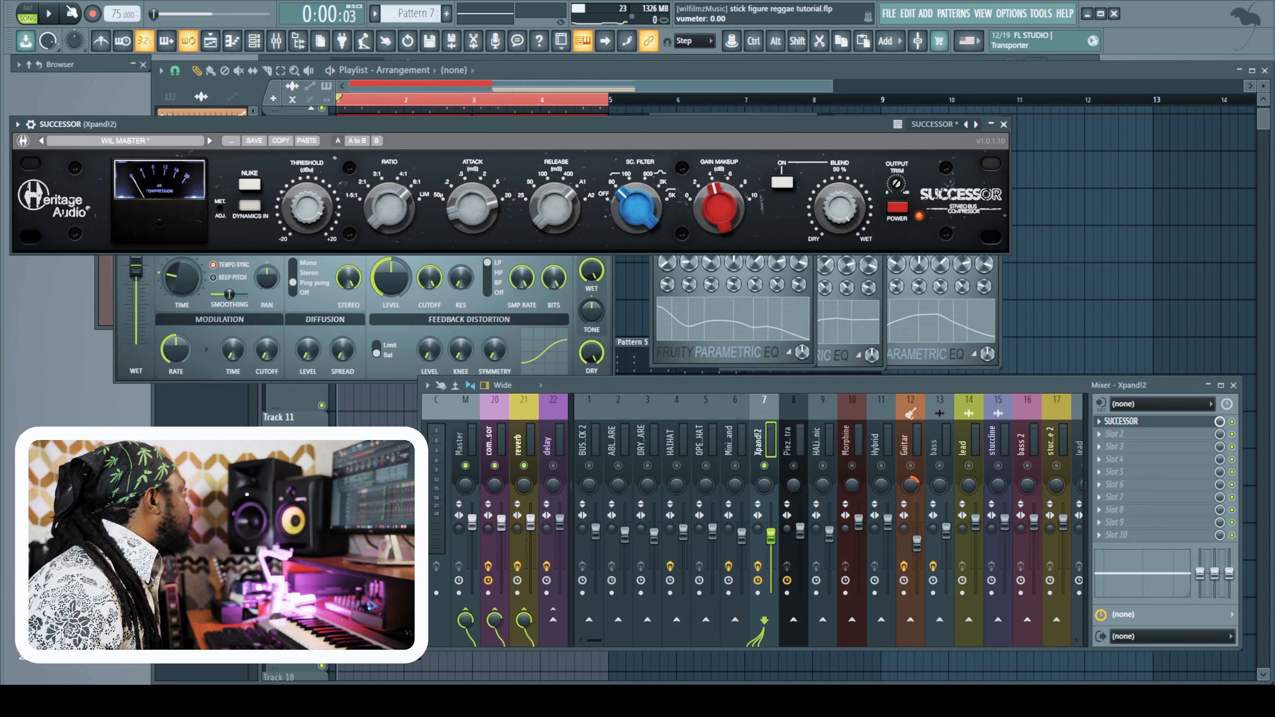
Play the loop, set the Xpand!2 volume to 73%, and take the track out of solo
{"action": "key", "text": "space"}
{"action": "left_click_drag", "start_coordinate": [772, 538], "coordinate": [772, 543]}
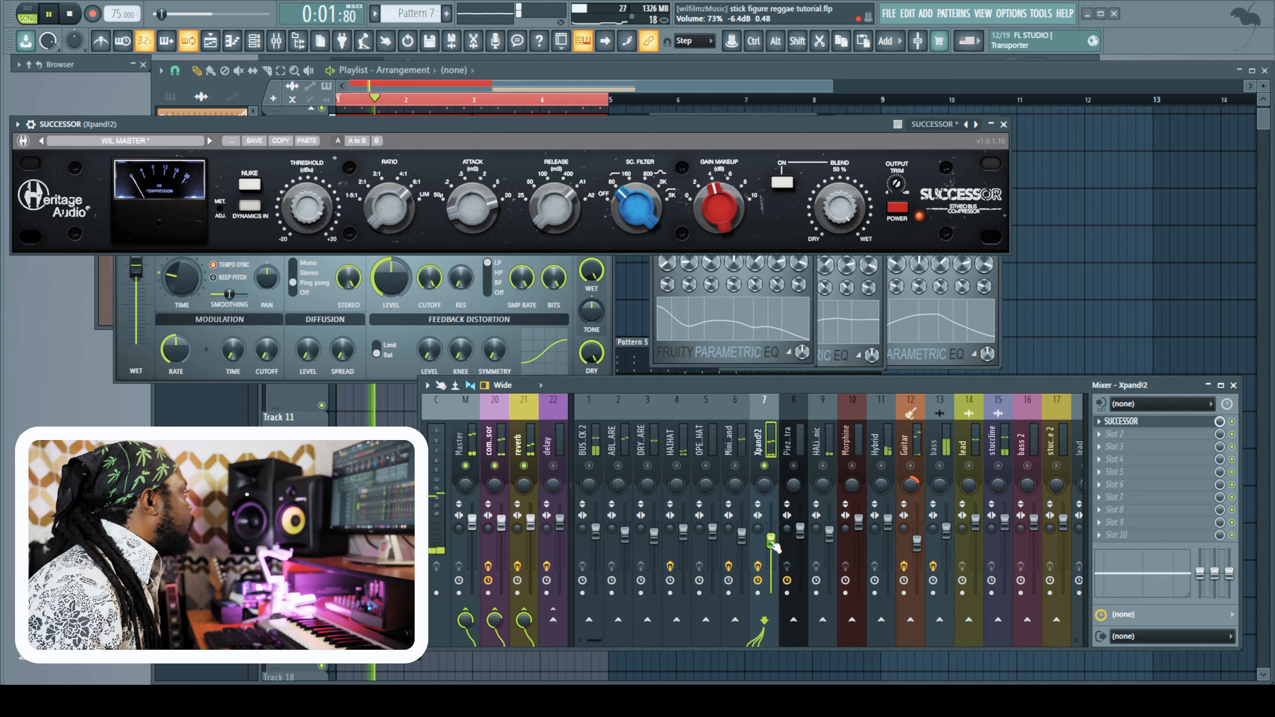
{"action": "right_click", "coordinate": [765, 465]}
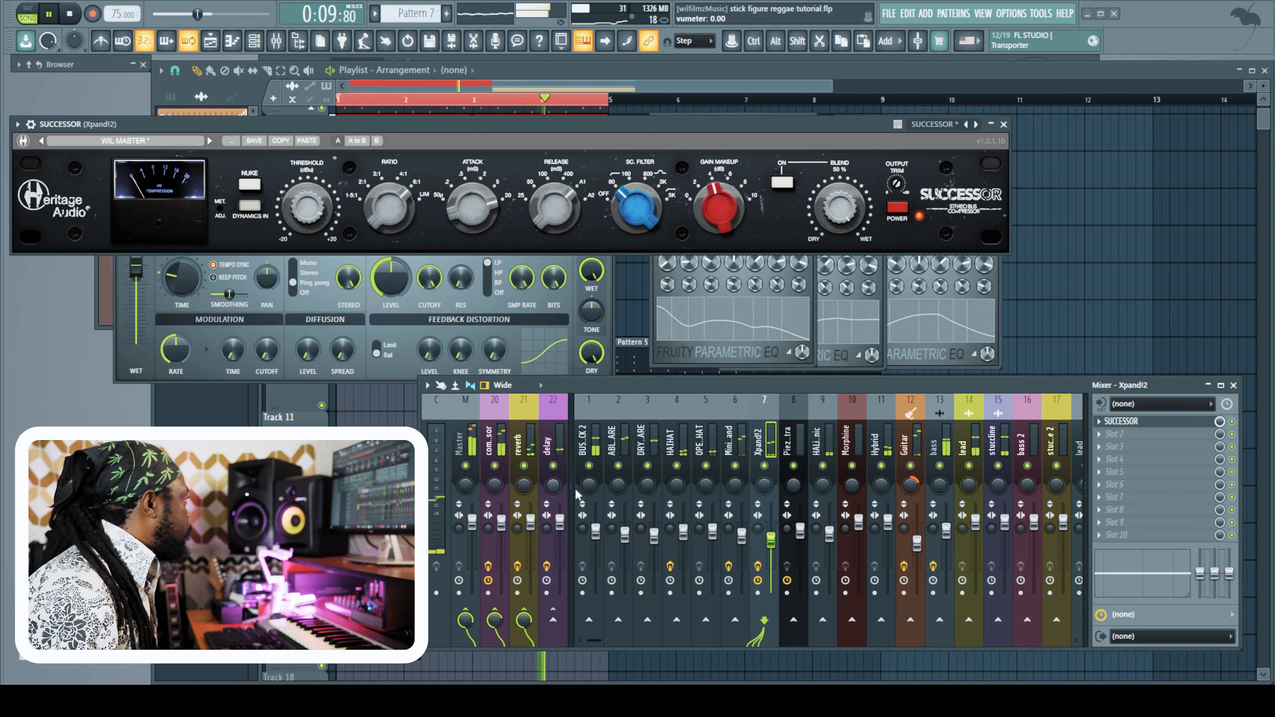
Insert Fruity Parametric EQ 2 in the first effect slot of the BUSY KICK 2 track
{"action": "left_click", "coordinate": [600, 465]}
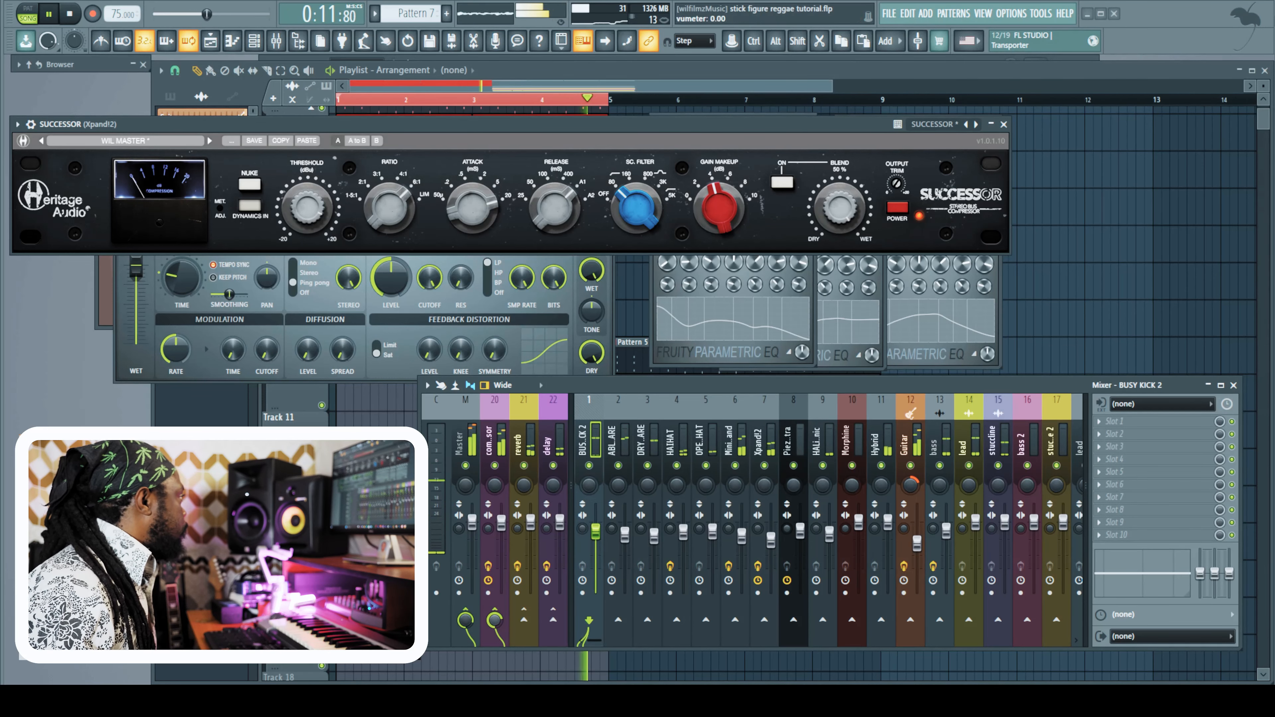
{"action": "left_click", "coordinate": [1101, 433]}
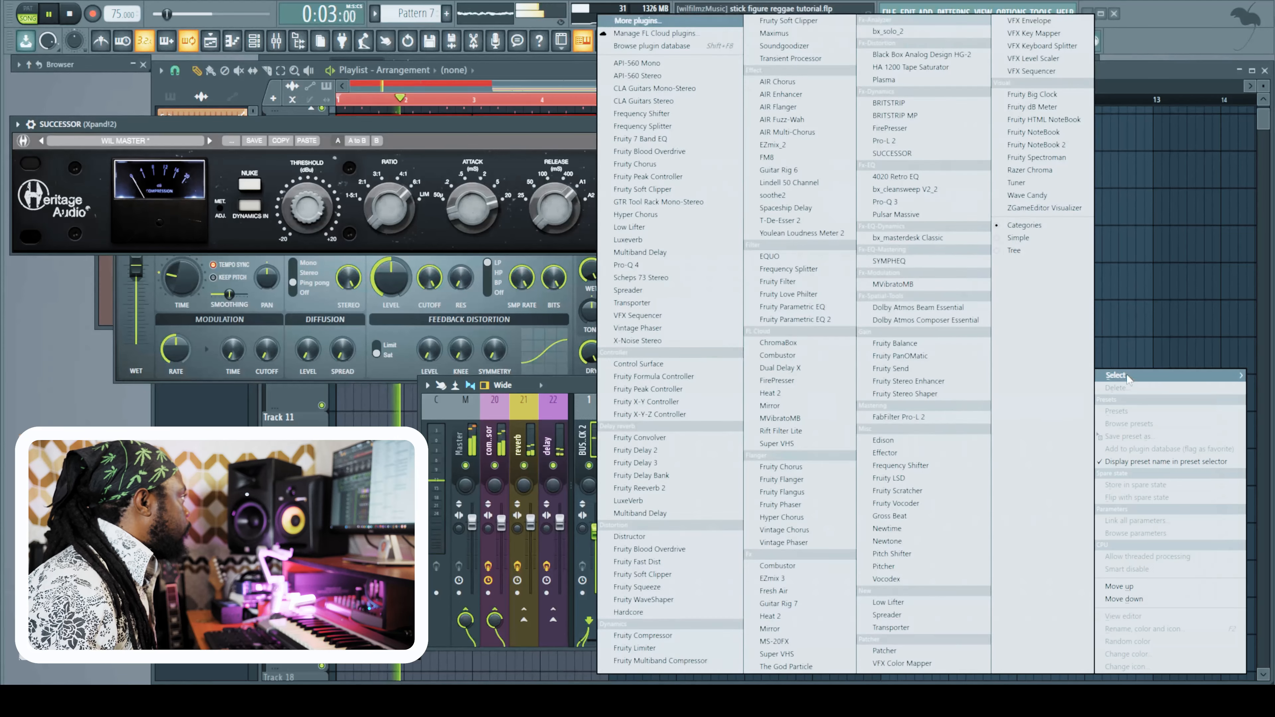
{"action": "mouse_move", "coordinate": [1119, 375]}
{"action": "left_click", "coordinate": [830, 325]}
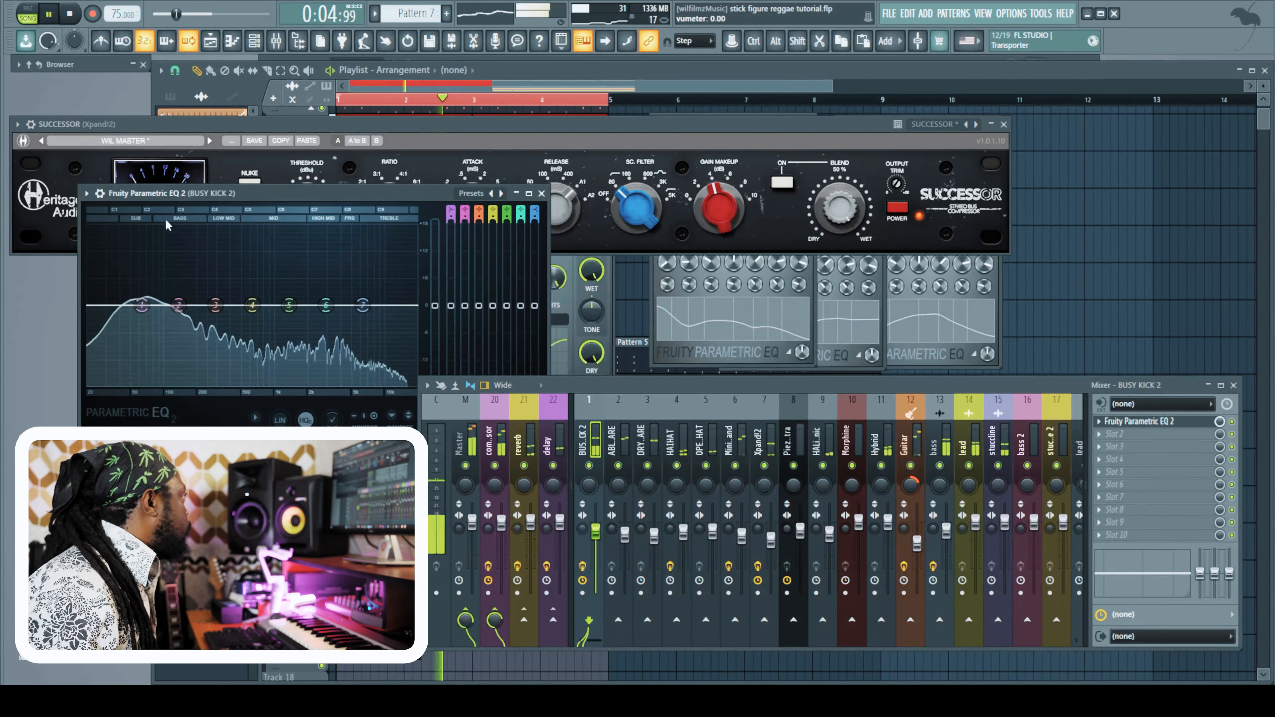
Boost band 2 in the low bass of the BUSY KICK 2 EQ, and slightly cut bands 3, 5 and 7
{"action": "left_click_drag", "start_coordinate": [178, 305], "coordinate": [178, 297]}
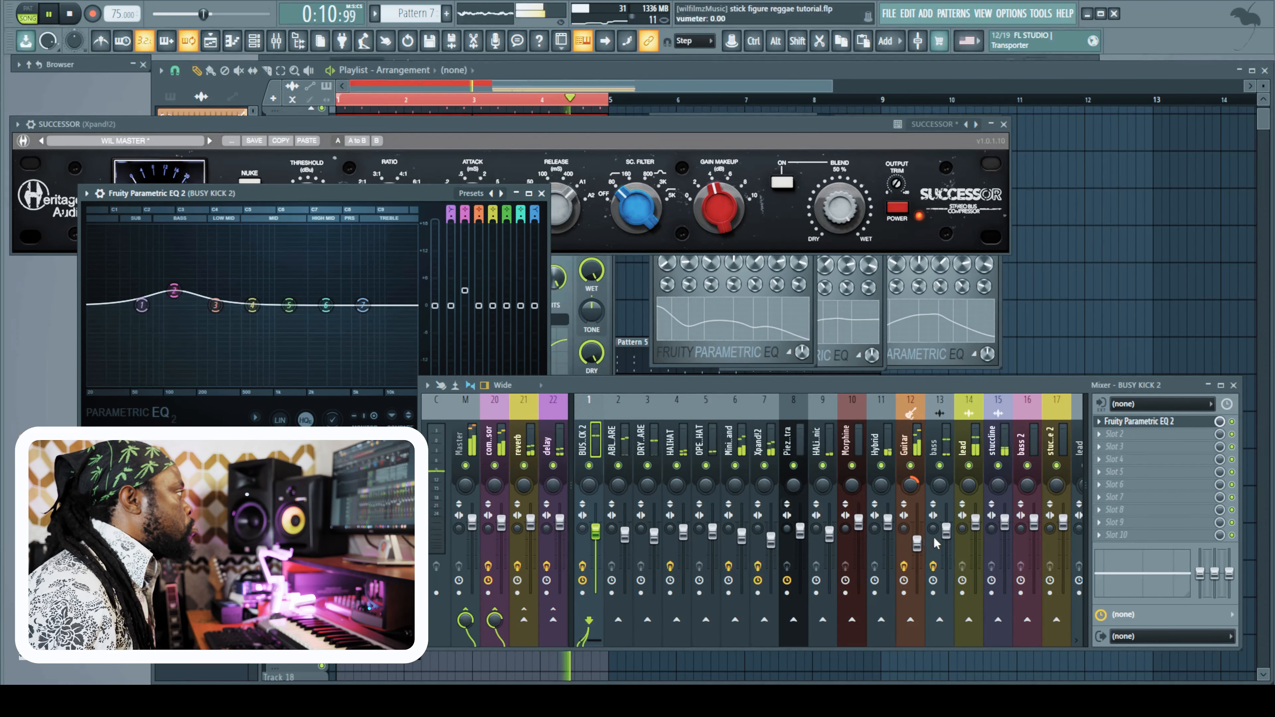
{"action": "right_click", "coordinate": [589, 465]}
{"action": "mouse_move", "coordinate": [175, 290]}
{"action": "left_mouse_down"}
{"action": "mouse_move", "coordinate": [156, 288]}
{"action": "mouse_move", "coordinate": [217, 307]}
{"action": "mouse_move", "coordinate": [156, 291]}
{"action": "left_mouse_up"}
{"action": "left_click_drag", "start_coordinate": [289, 306], "coordinate": [370, 317]}
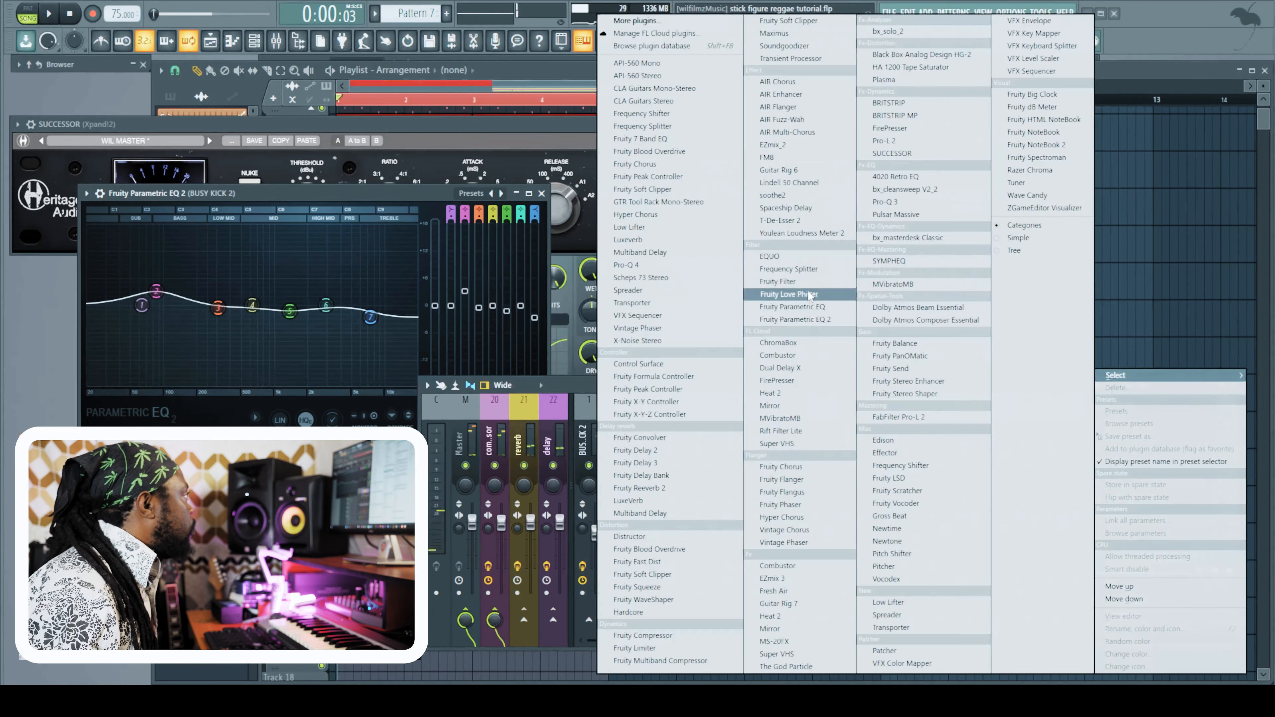
Insert Fruity Parametric EQ on the stuccline track, cutting the 80, 250, 5000 and 8000 Hz bands and boosting 500 to 3000 Hz
{"action": "left_click", "coordinate": [813, 307]}
{"action": "left_click_drag", "start_coordinate": [55, 128], "coordinate": [799, 113]}
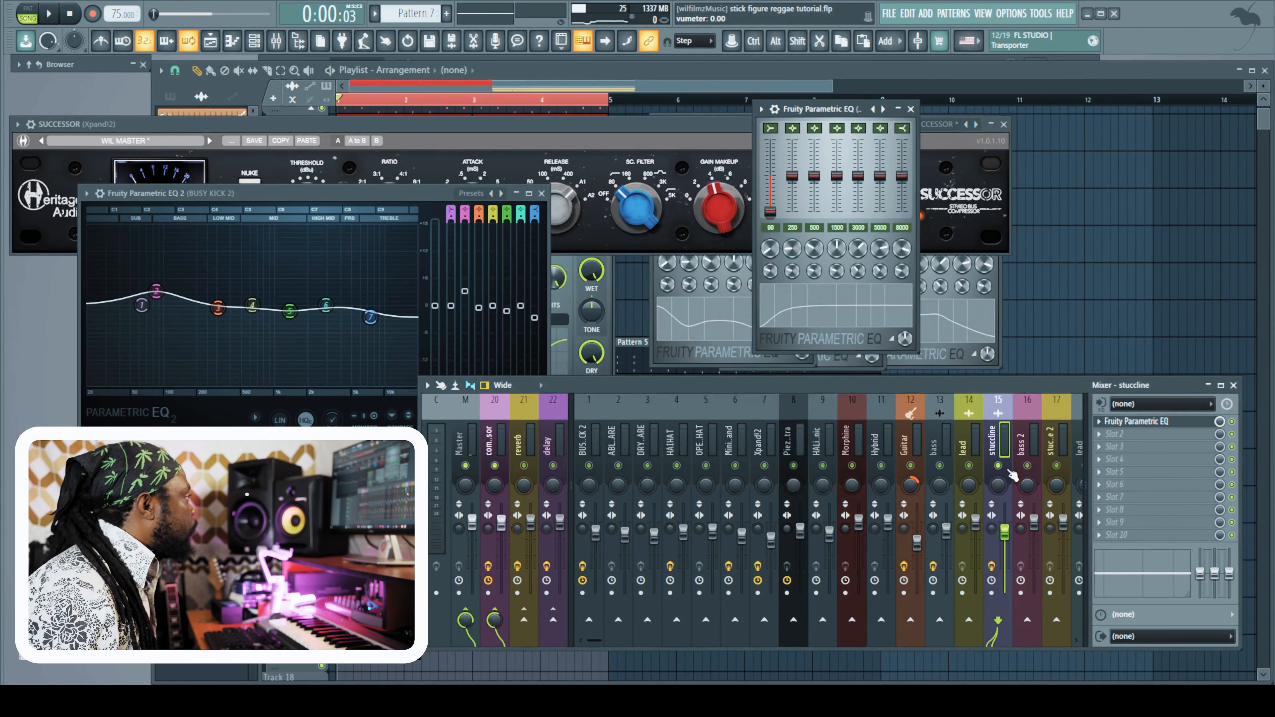
{"action": "left_click_drag", "start_coordinate": [793, 175], "coordinate": [902, 198]}
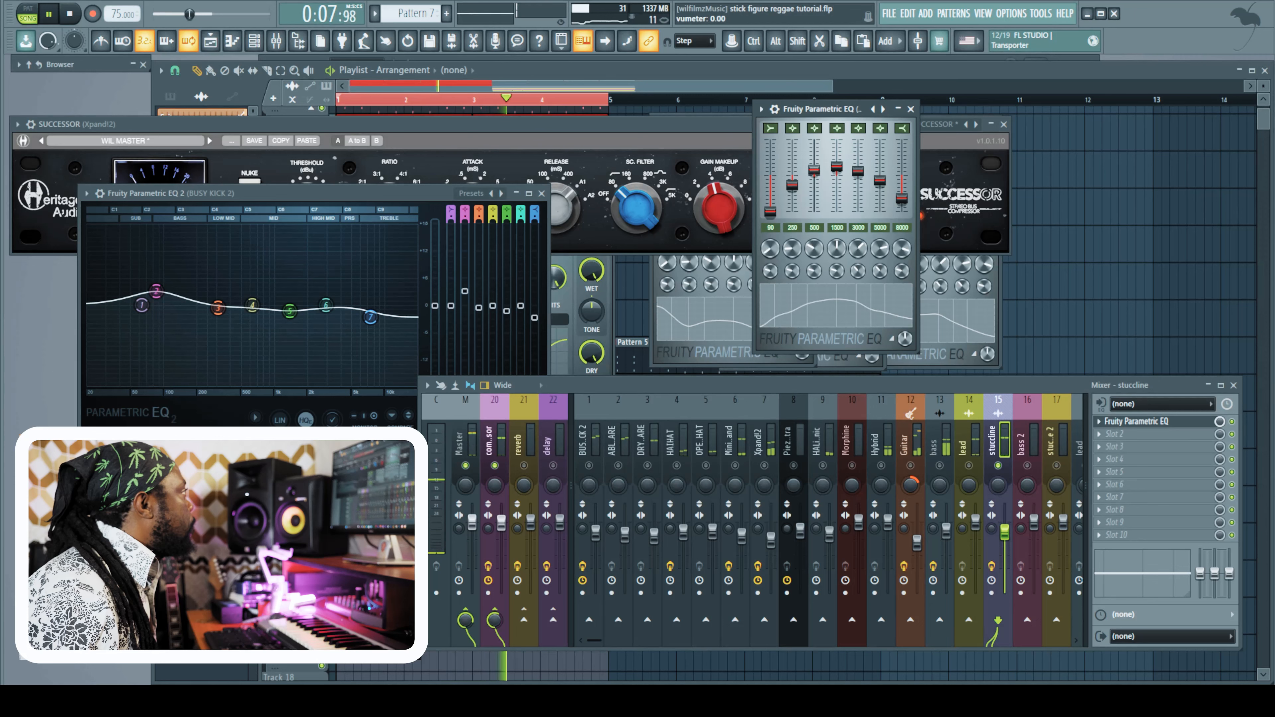
Insert AIR Fuzz-Wah on the stuccline track, set its overall mix to 20% and fuzz mix to 78%, and fine-tune the track volume
{"action": "left_click", "coordinate": [1099, 434]}
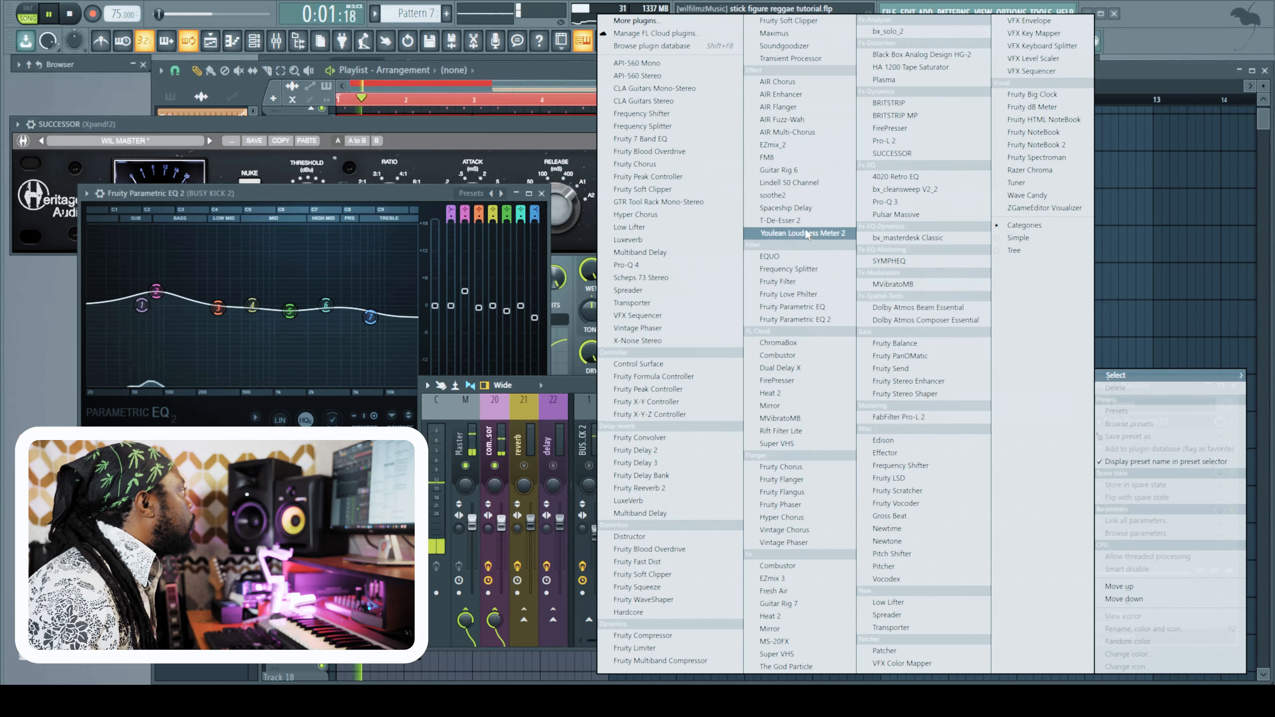
{"action": "left_click", "coordinate": [782, 119]}
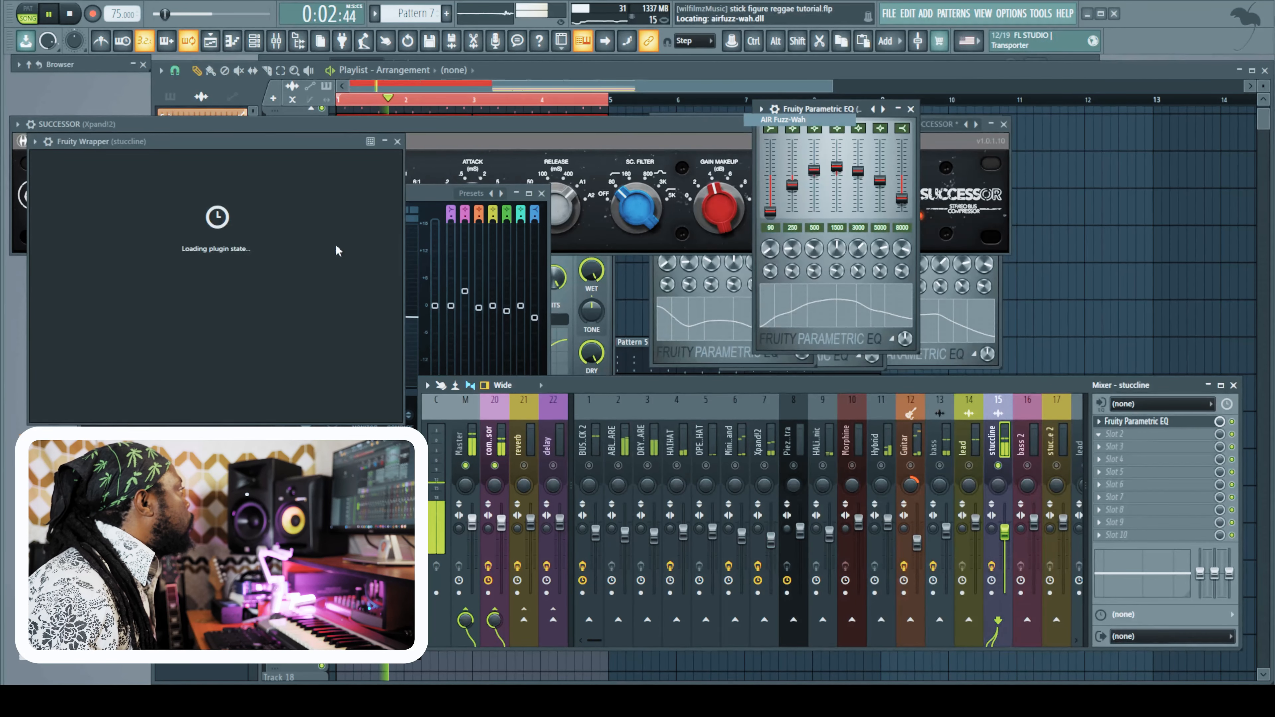
{"action": "left_click_drag", "start_coordinate": [163, 141], "coordinate": [733, 78]}
{"action": "left_click_drag", "start_coordinate": [816, 348], "coordinate": [848, 436]}
{"action": "right_click", "coordinate": [997, 465]}
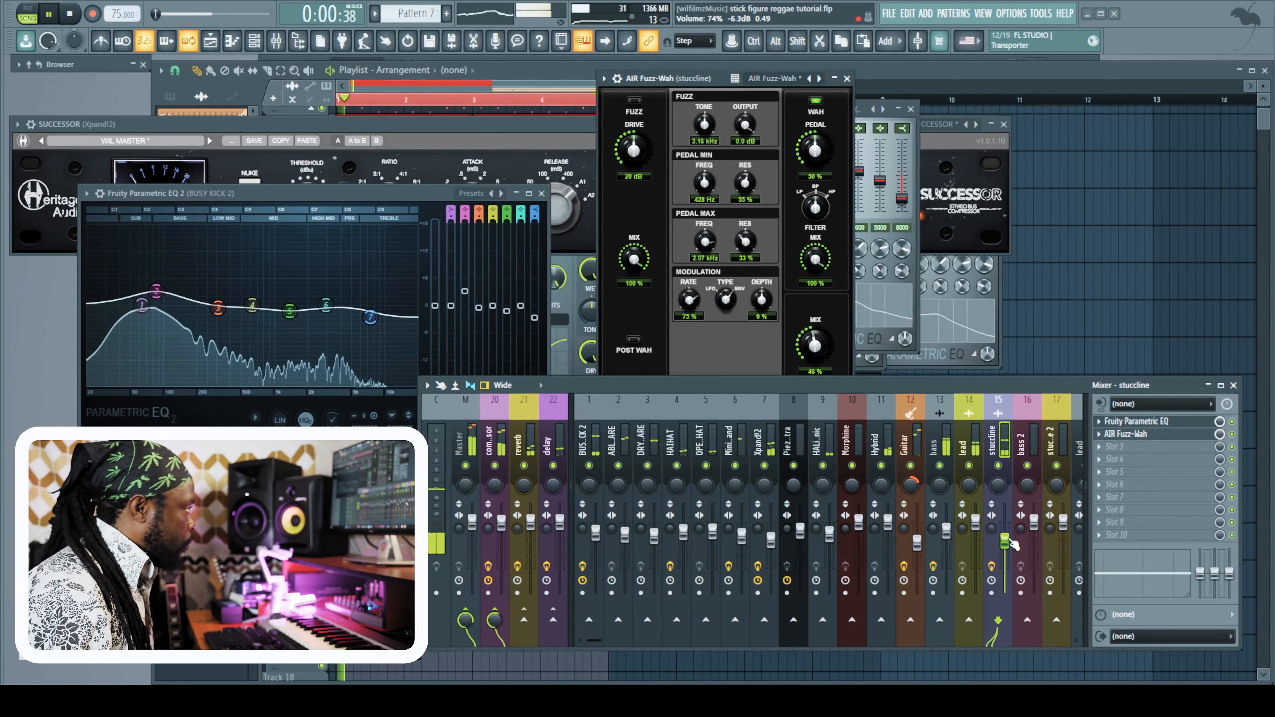
{"action": "left_click_drag", "start_coordinate": [814, 345], "coordinate": [809, 358]}
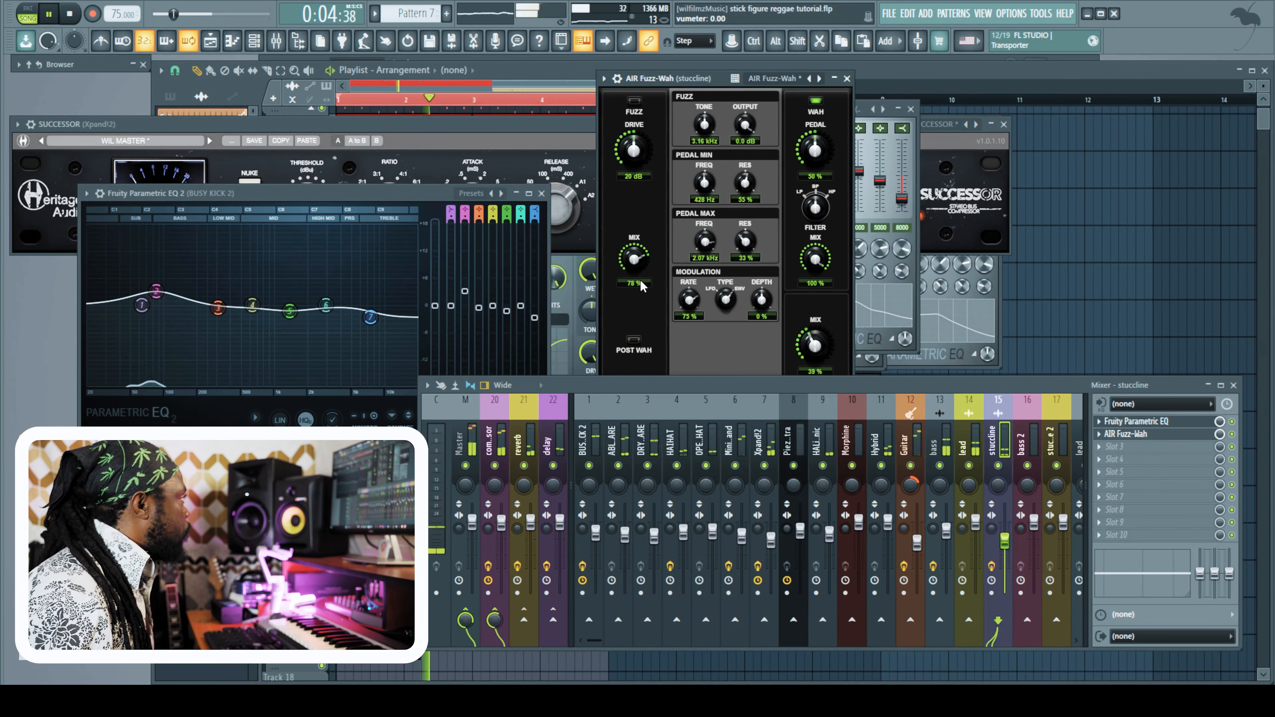
{"action": "left_click_drag", "start_coordinate": [1004, 541], "coordinate": [1004, 534]}
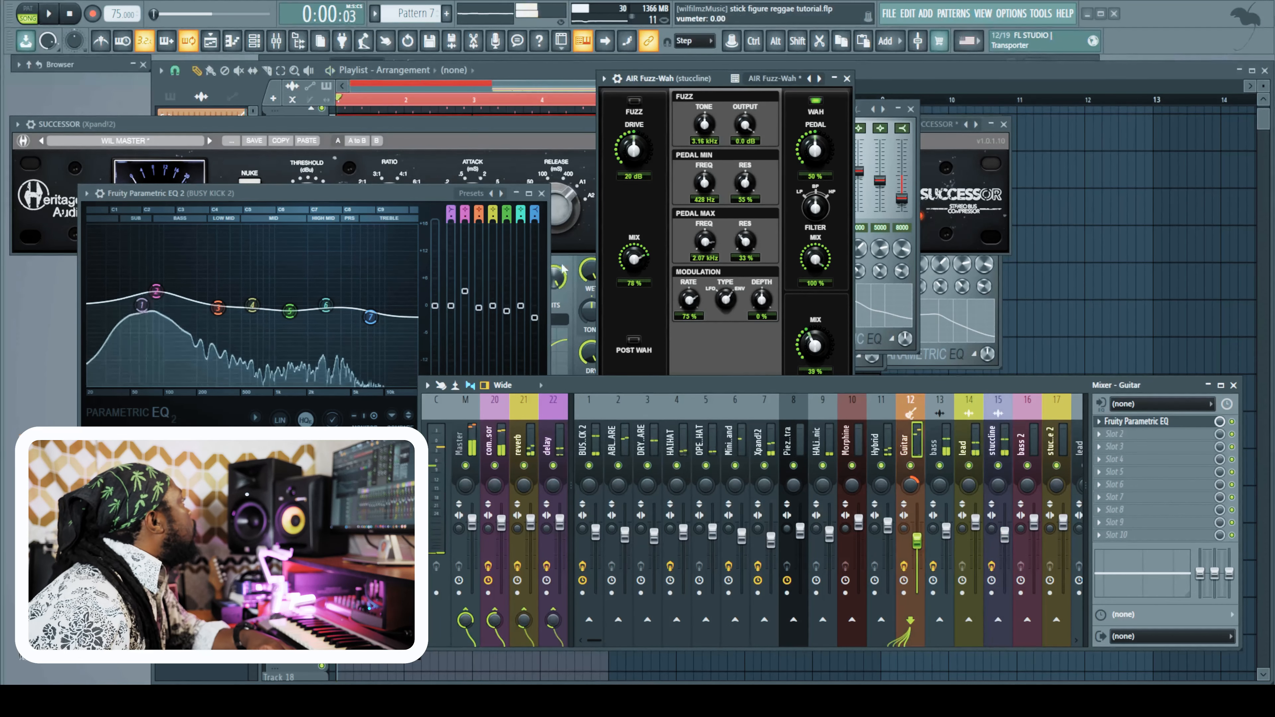
Show the playlist without the mixer, select bars 5 to 9 as the loop range, and play that section
{"action": "left_click", "coordinate": [210, 41]}
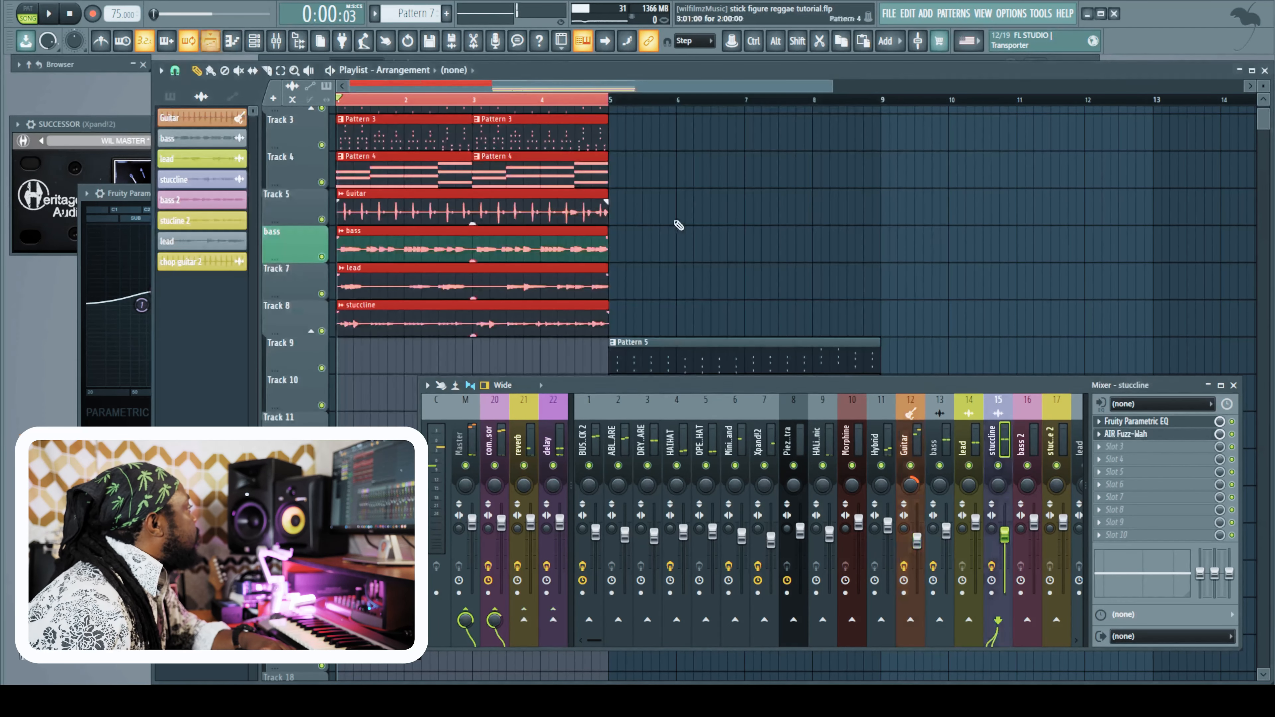
{"action": "left_click", "coordinate": [1235, 386]}
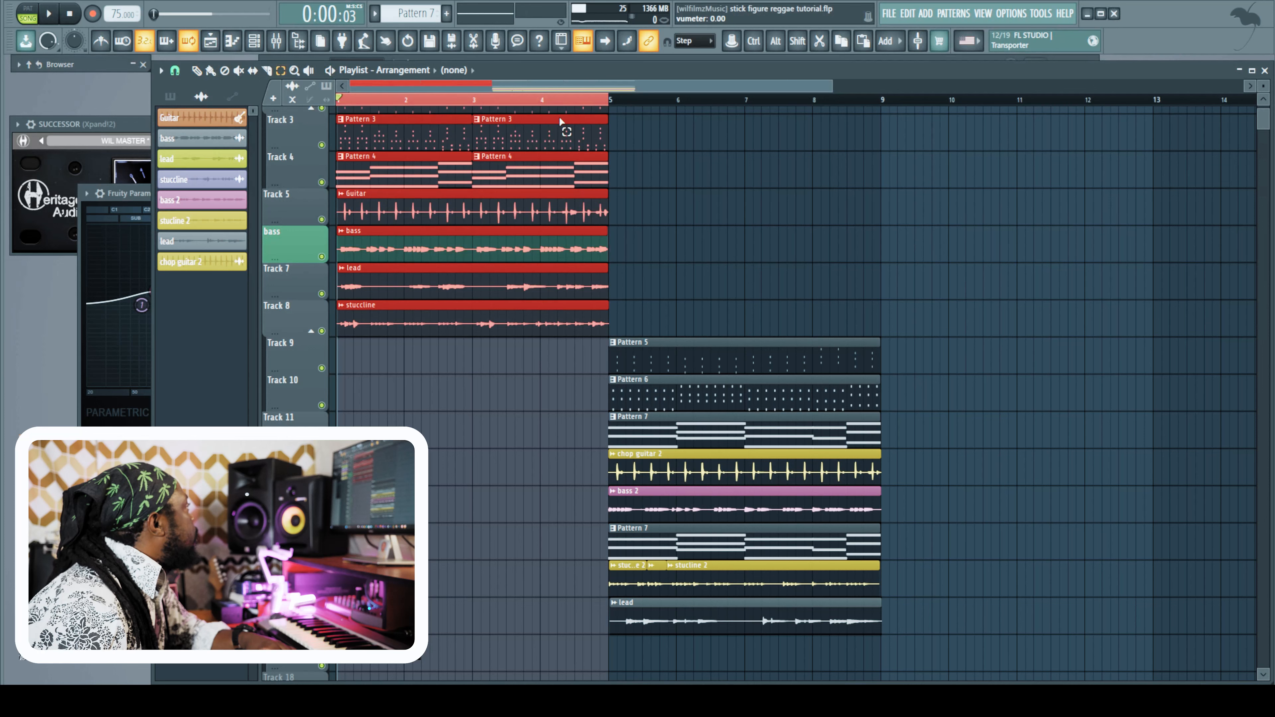
{"action": "left_click", "coordinate": [564, 105], "text": "ctrl"}
{"action": "left_click_drag", "start_coordinate": [610, 102], "coordinate": [882, 120]}
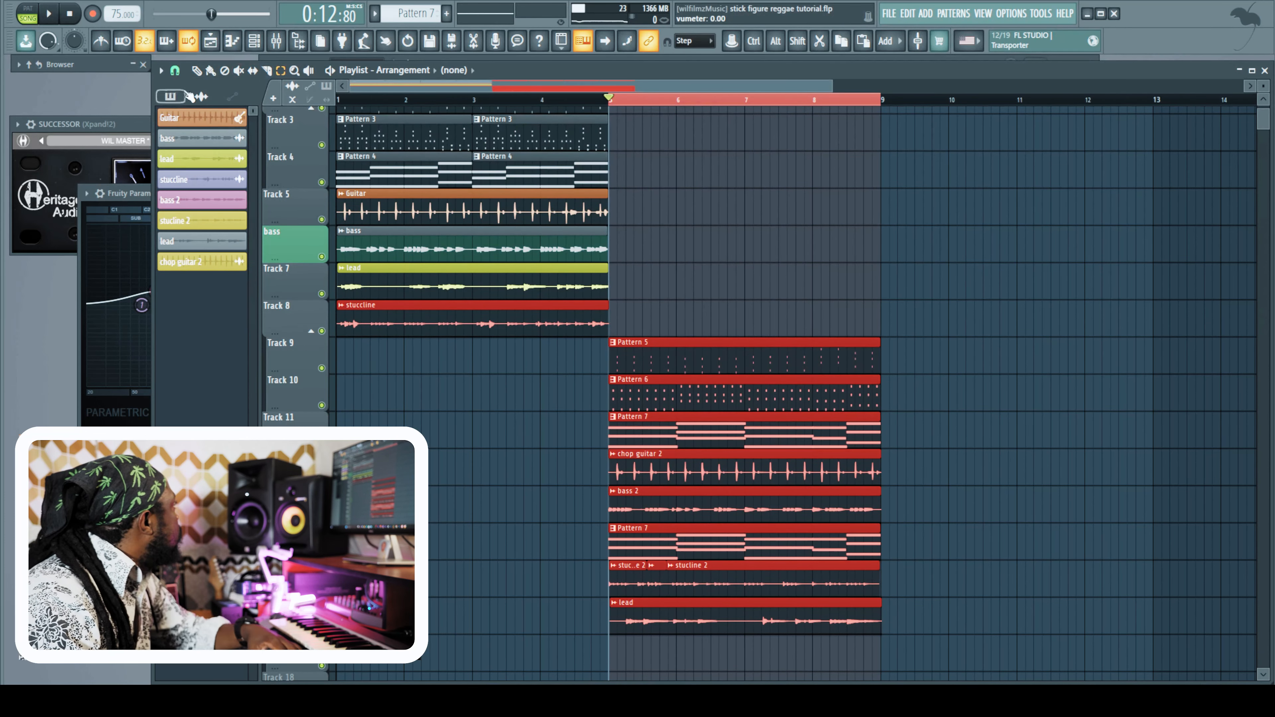
{"action": "key", "text": "space"}
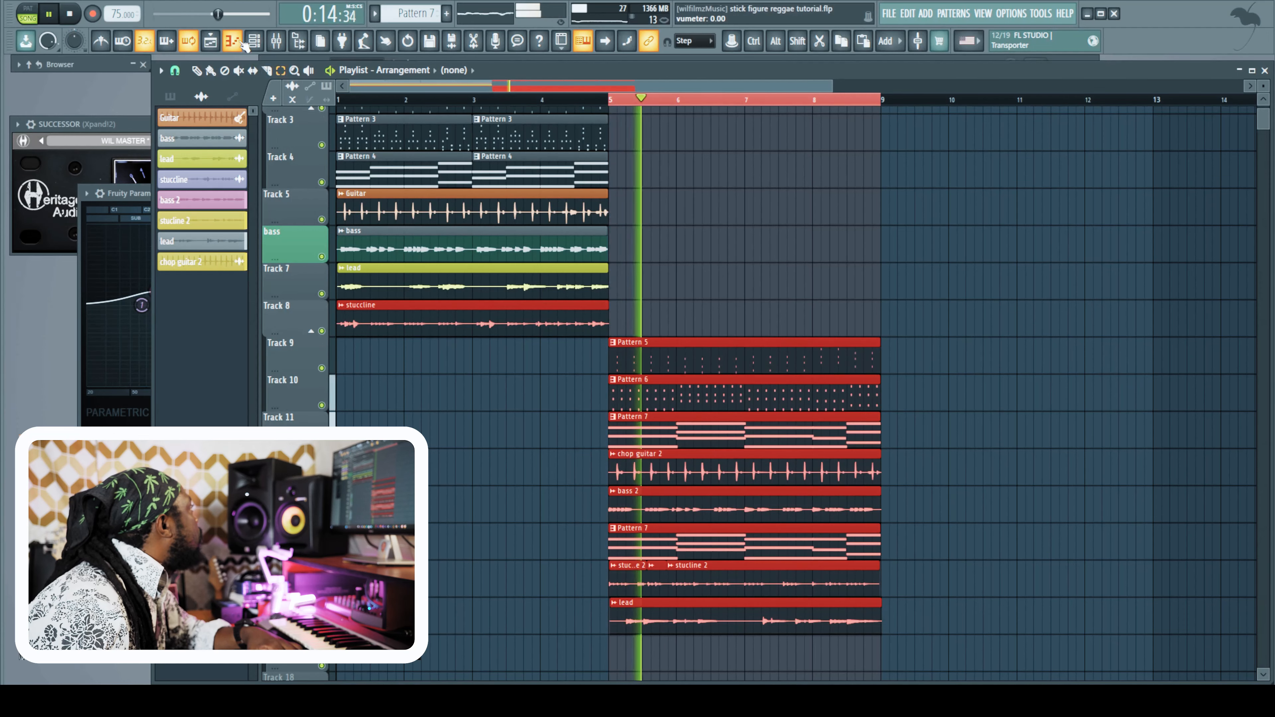
Bring back the mixer and solo the chop guitar 2 track while the section plays
{"action": "key", "text": "F6"}
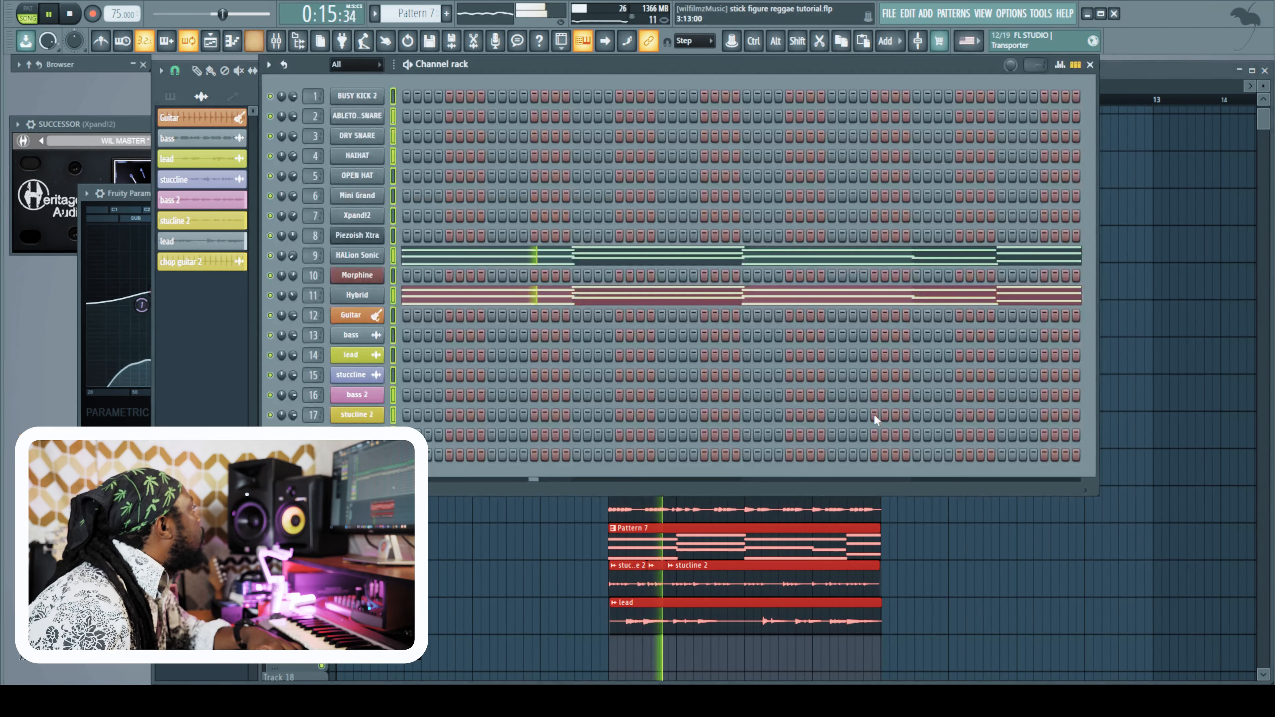
{"action": "left_click", "coordinate": [239, 61]}
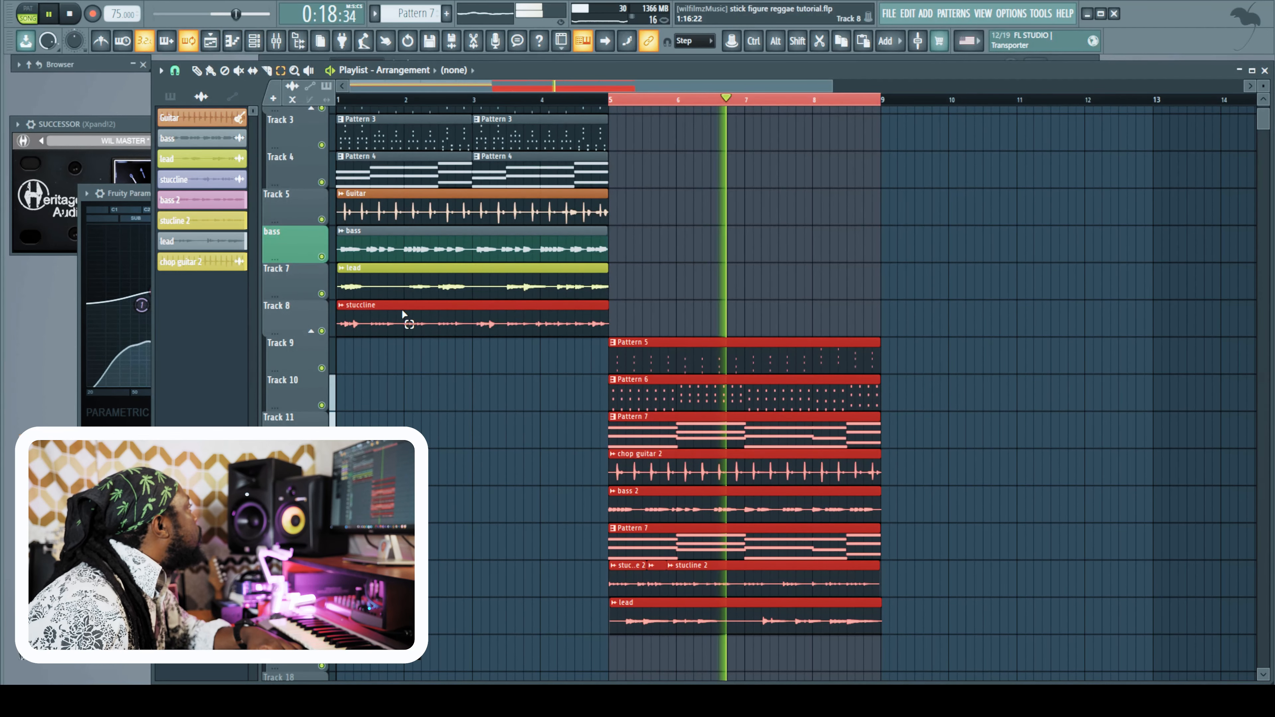
{"action": "left_click", "coordinate": [276, 41]}
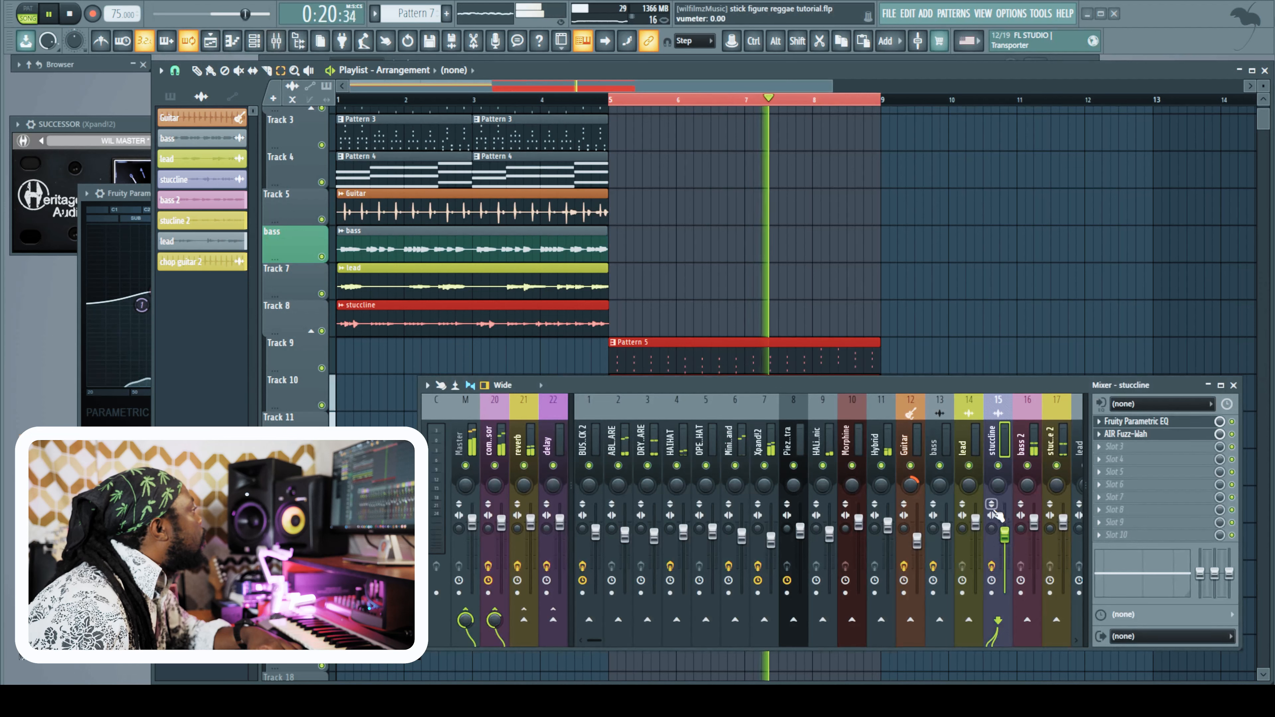
{"action": "left_click_drag", "start_coordinate": [598, 637], "coordinate": [641, 635]}
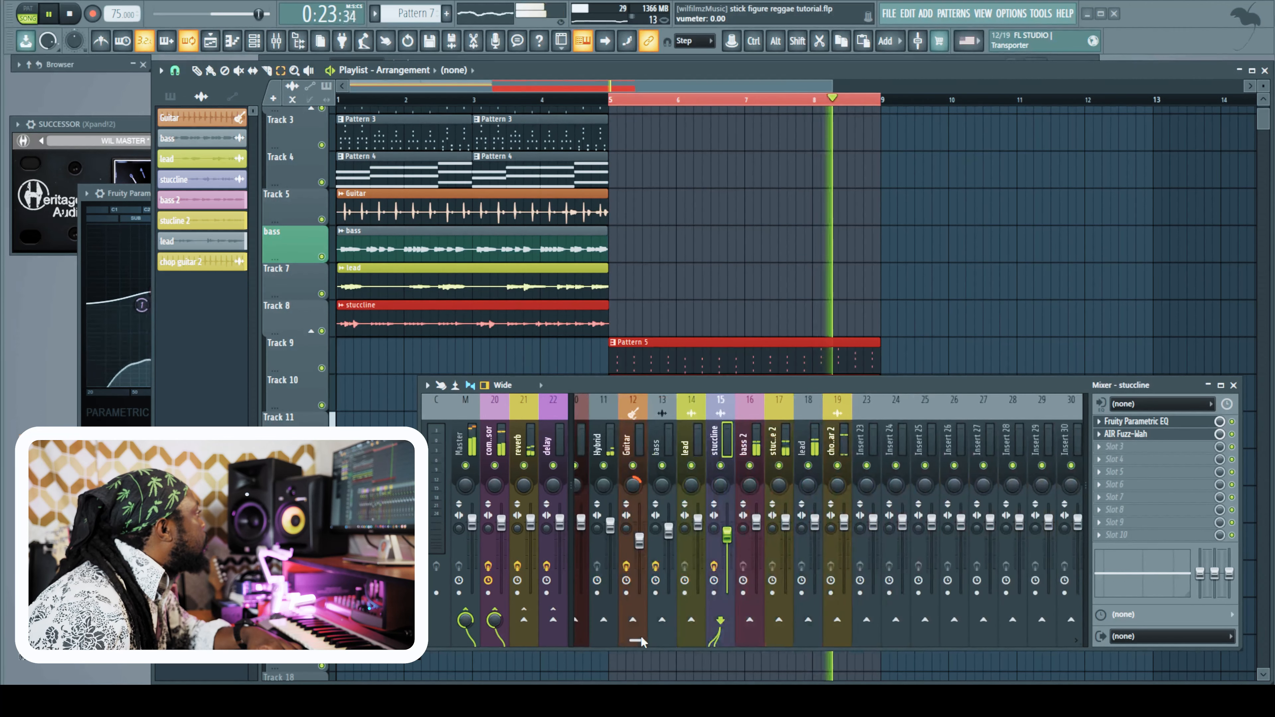
{"action": "left_click", "coordinate": [848, 464]}
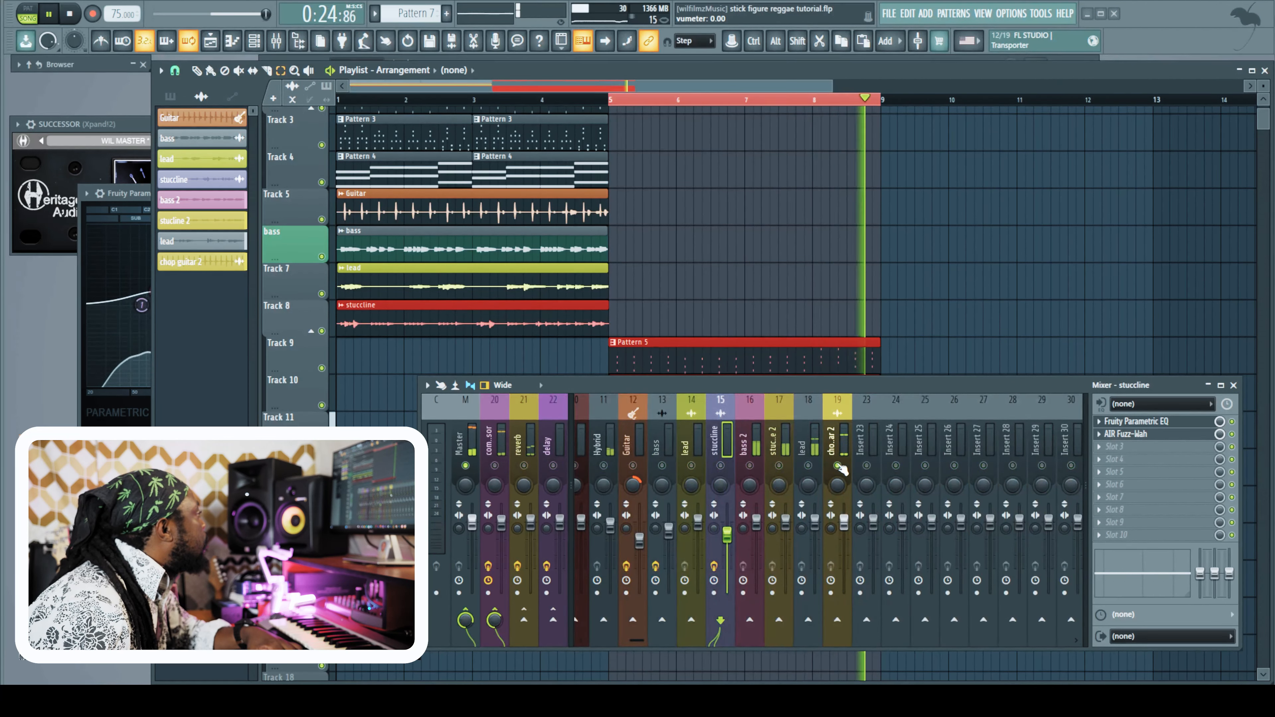
Insert Fruity Parametric EQ on the chop guitar 2 track, load the CHOP GUITAR 2 preset, and adjust its mid bands
{"action": "left_click", "coordinate": [1131, 495]}
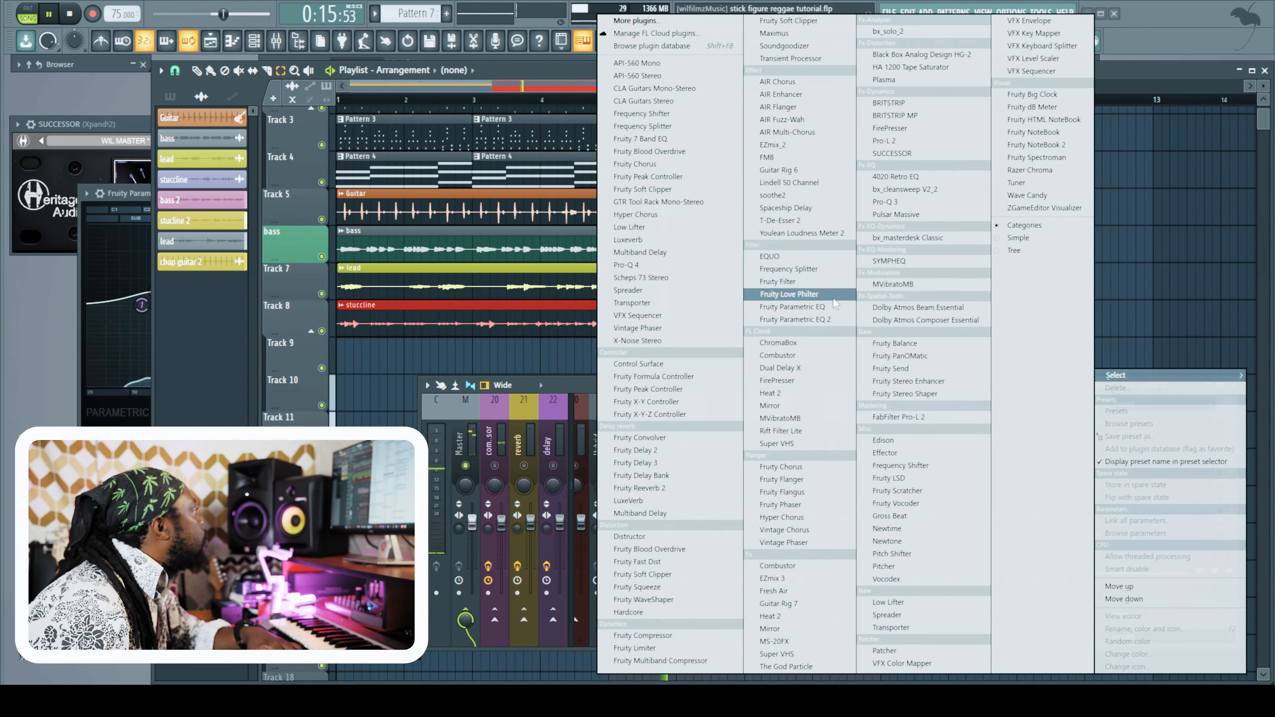
{"action": "left_click", "coordinate": [803, 306]}
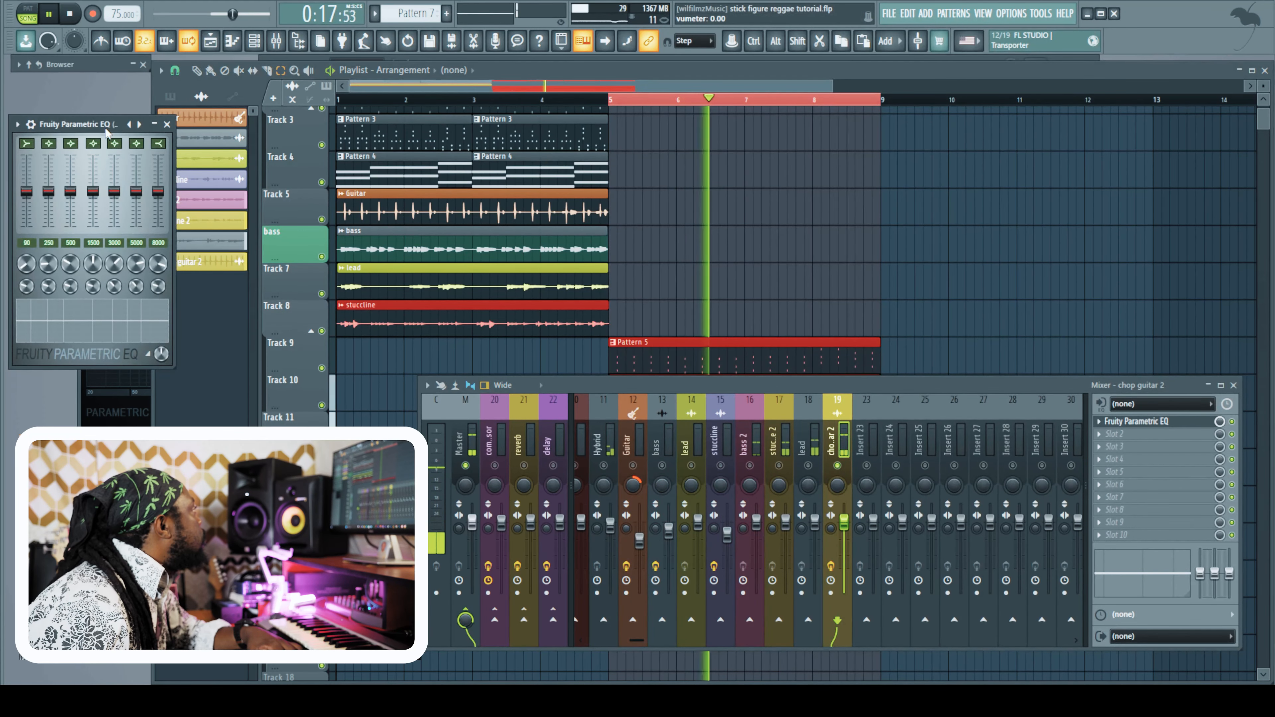
{"action": "left_click_drag", "start_coordinate": [107, 133], "coordinate": [681, 103]}
{"action": "left_click", "coordinate": [592, 94]}
{"action": "mouse_move", "coordinate": [626, 146]}
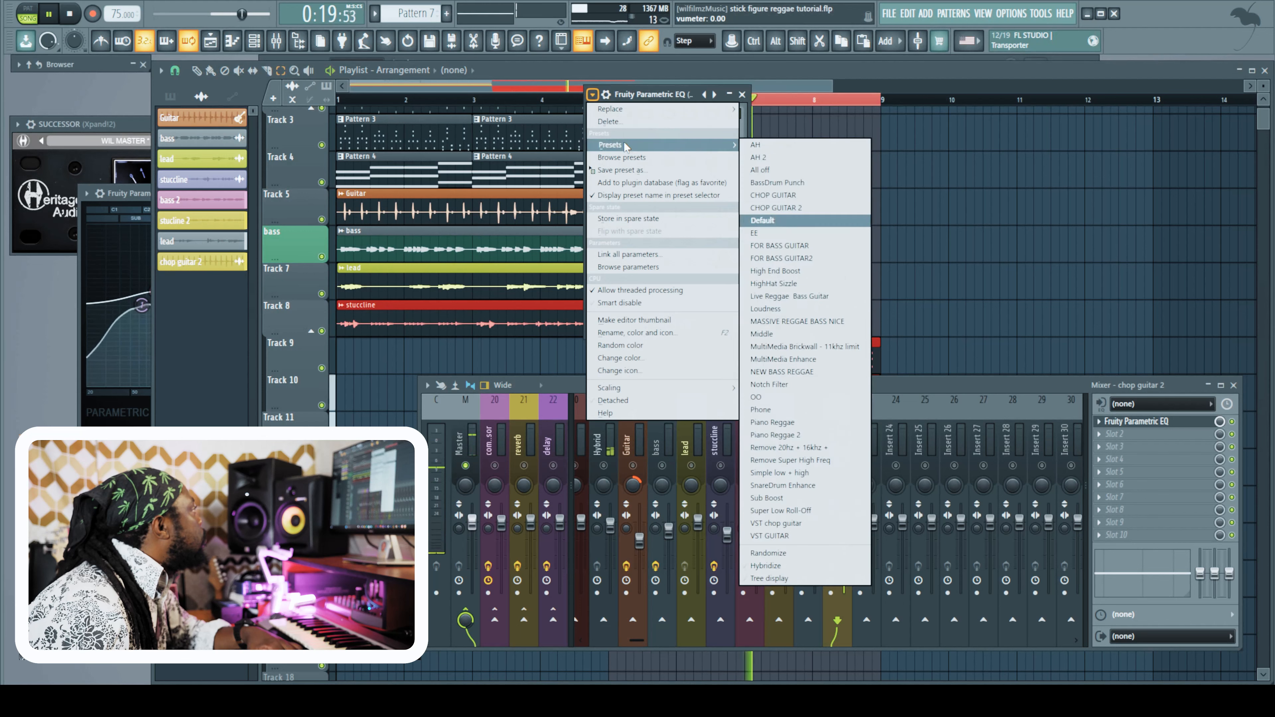
{"action": "left_click", "coordinate": [772, 207]}
{"action": "mouse_move", "coordinate": [645, 139]}
{"action": "left_mouse_down"}
{"action": "mouse_move", "coordinate": [645, 149]}
{"action": "mouse_move", "coordinate": [667, 147]}
{"action": "left_mouse_up"}
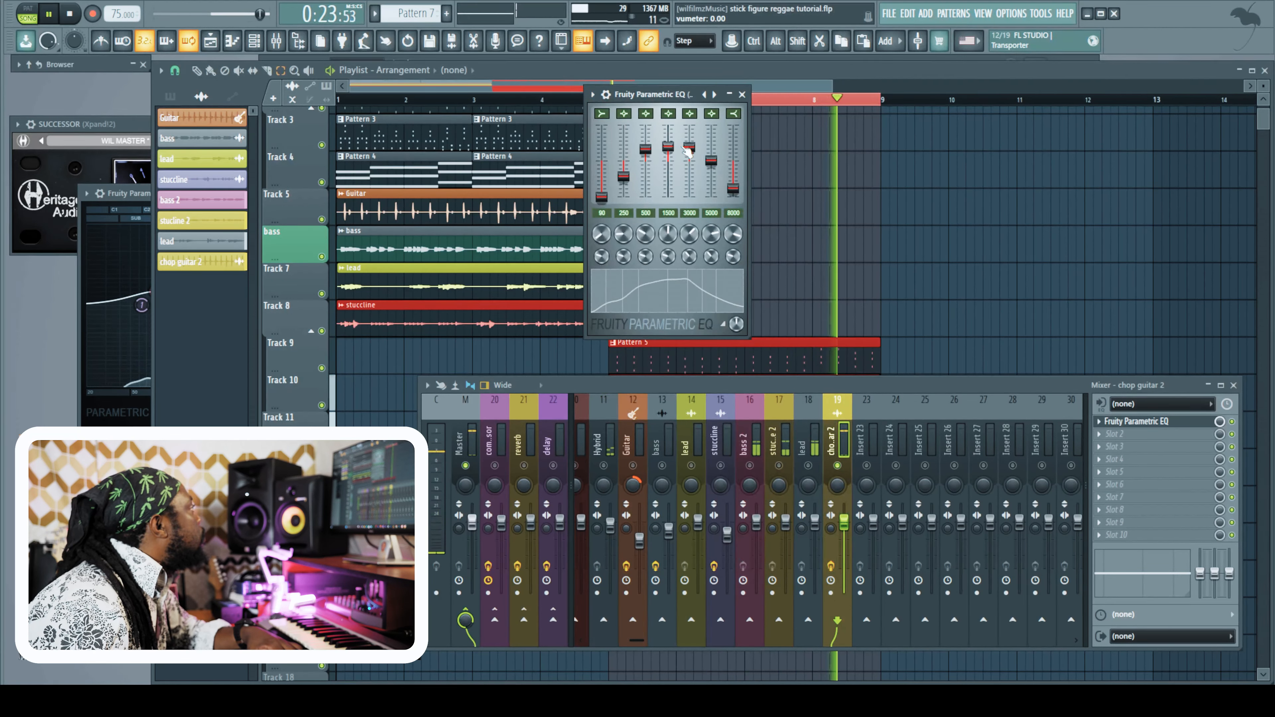
Send chop guitar 2 to the compressor track, clear its solo, and set its volume to 75% with a slight pan
{"action": "left_click_drag", "start_coordinate": [845, 522], "coordinate": [844, 535]}
{"action": "left_click", "coordinate": [494, 619]}
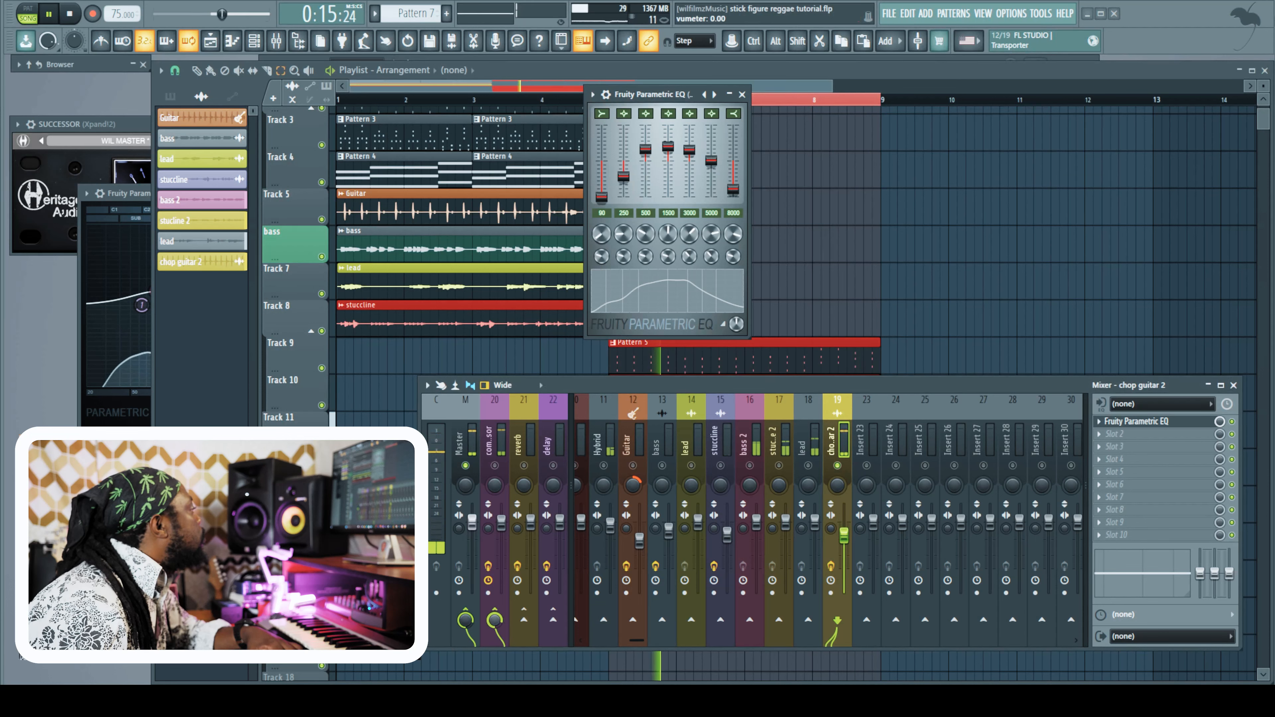
{"action": "right_click", "coordinate": [837, 467]}
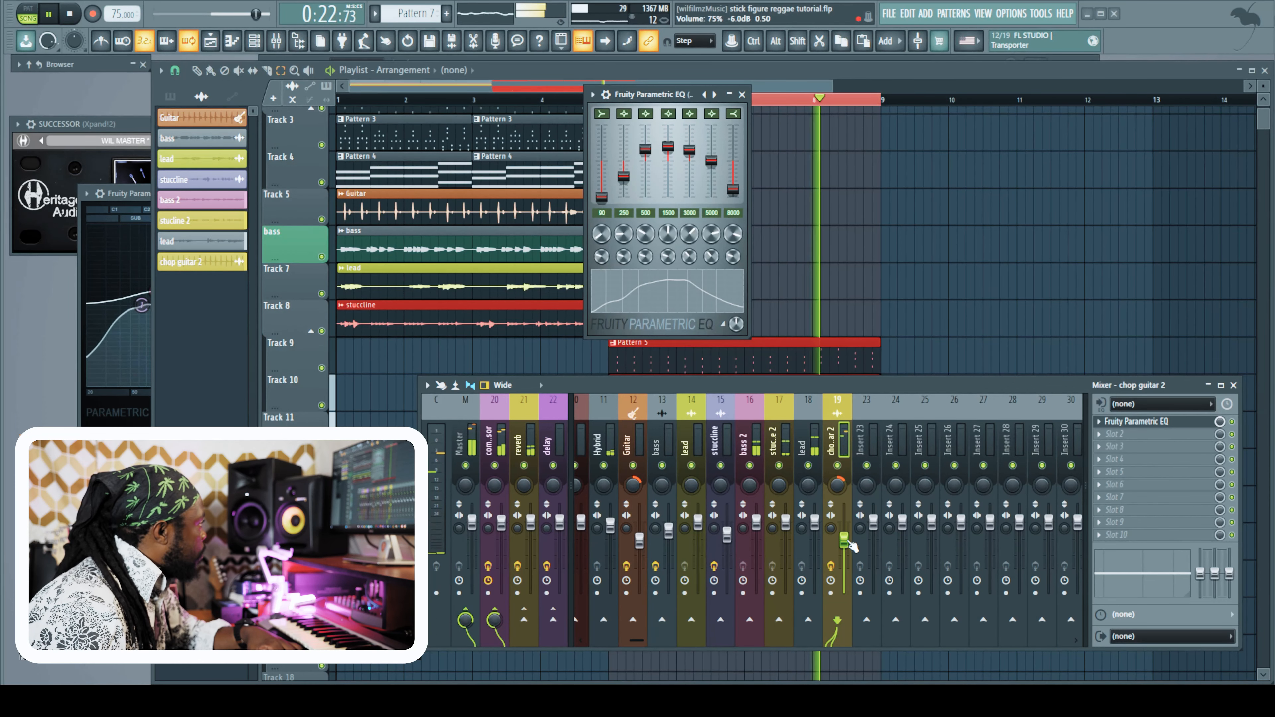
Set the second-section lead track's volume to 84% with a slight pan and insert Fruity Parametric EQ on it
{"action": "left_click_drag", "start_coordinate": [810, 489], "coordinate": [810, 485]}
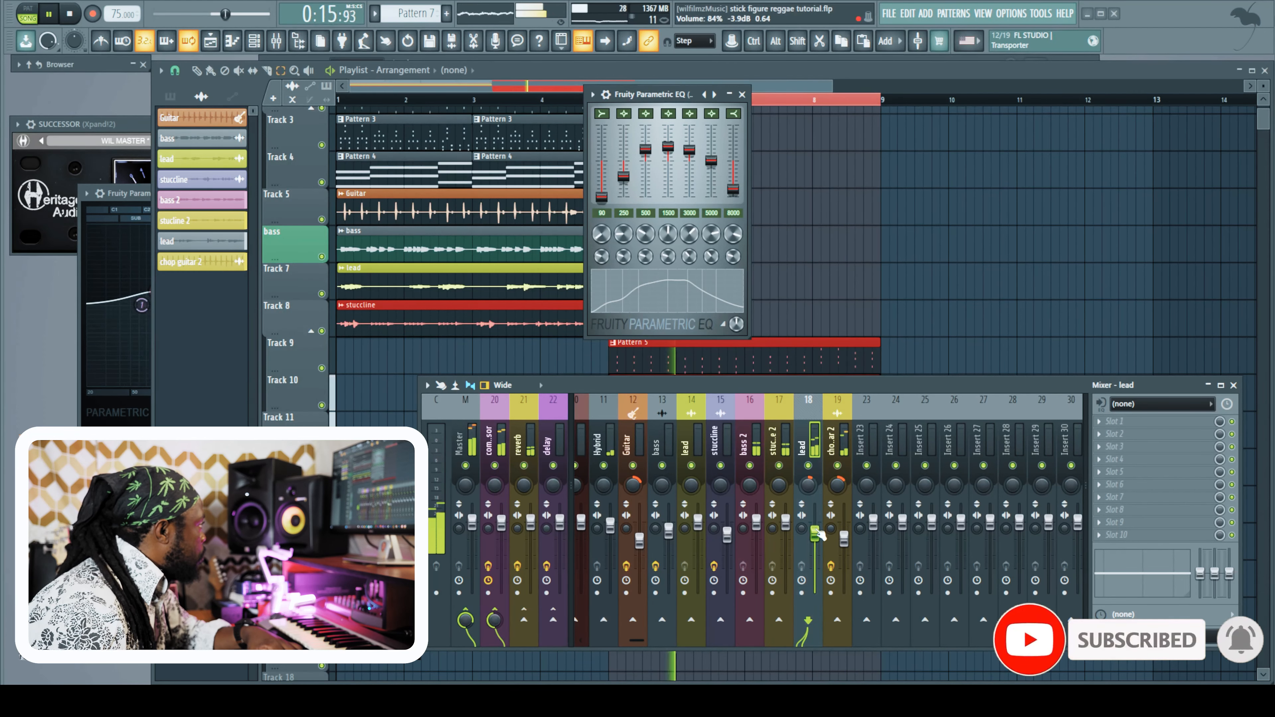
{"action": "left_click", "coordinate": [1100, 423]}
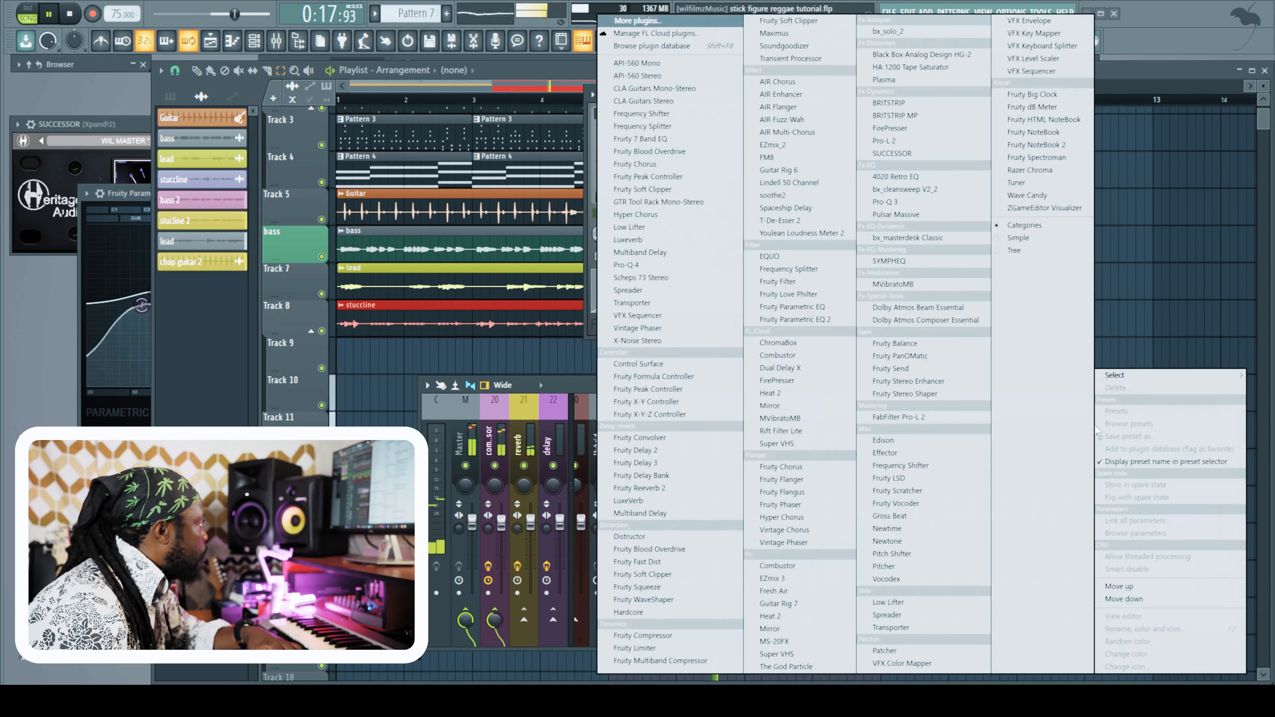
{"action": "left_click", "coordinate": [824, 308]}
{"action": "left_click_drag", "start_coordinate": [203, 226], "coordinate": [293, 220]}
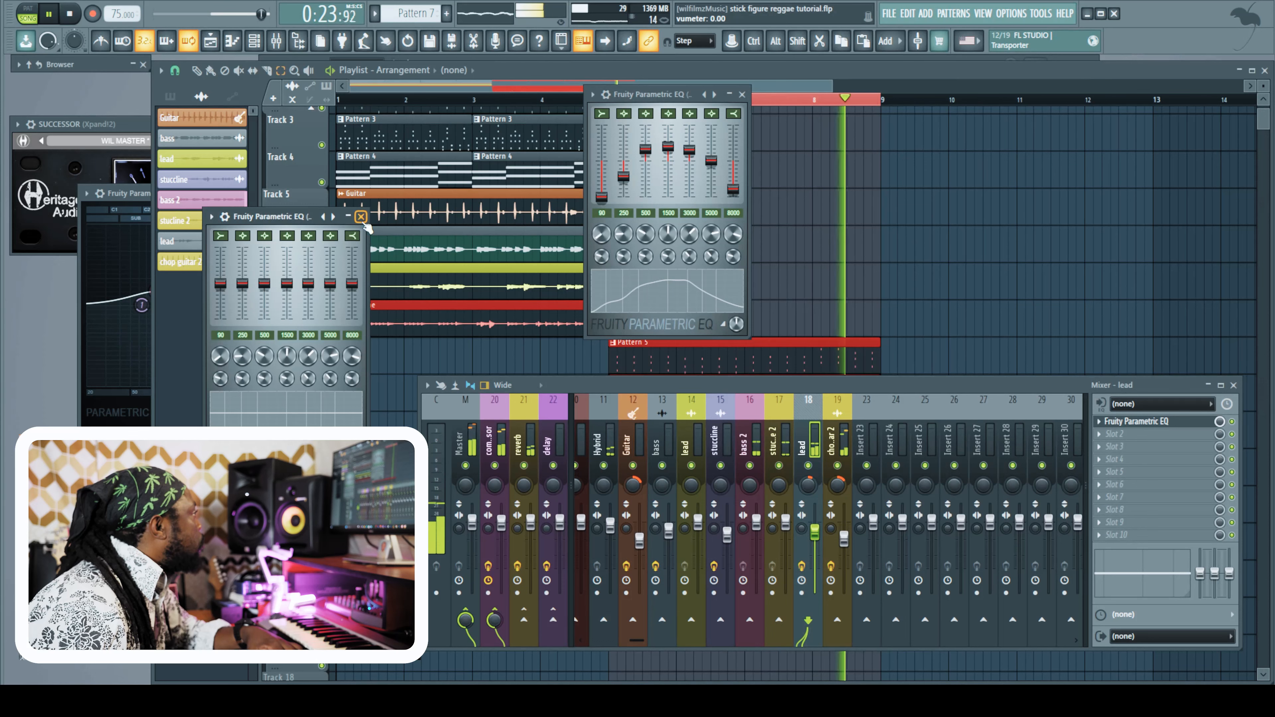
{"action": "left_click", "coordinate": [361, 217]}
Replace chop guitar 2's Fruity Parametric EQ with Fruity Parametric EQ 2 and load the Wil Notch filter preset
{"action": "left_click", "coordinate": [1100, 421]}
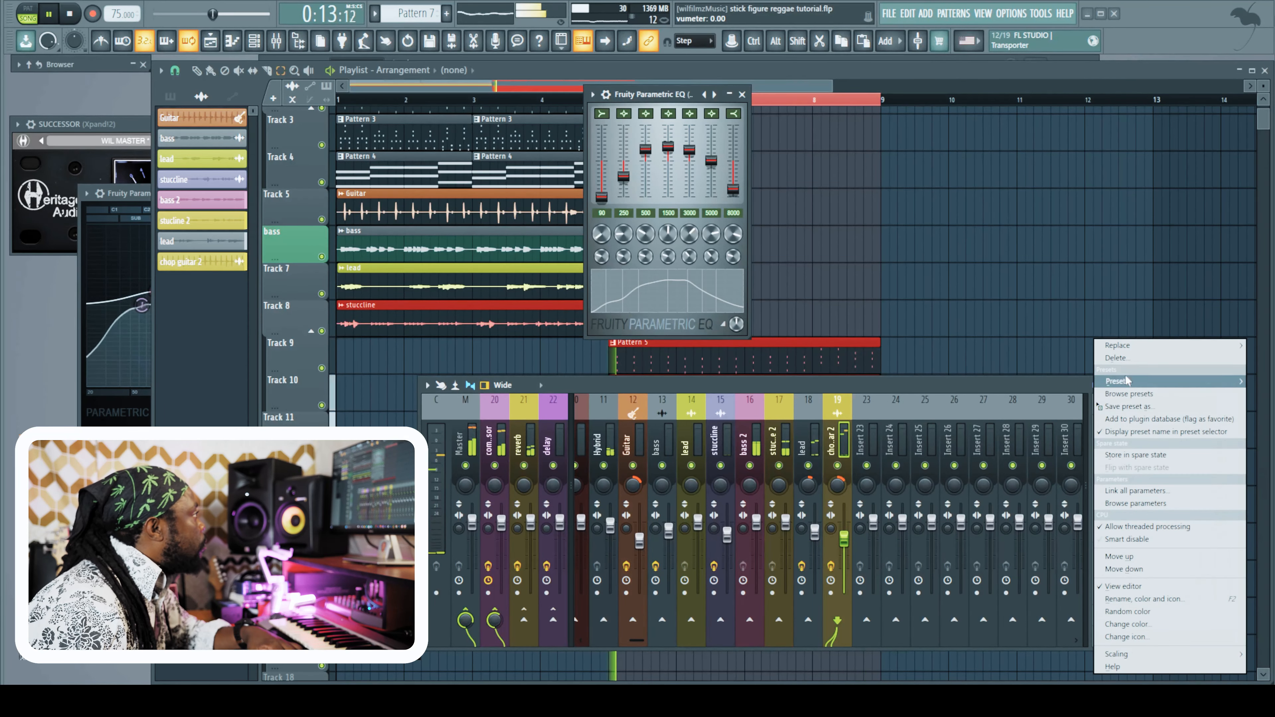
{"action": "left_click", "coordinate": [1115, 357]}
{"action": "key", "text": "Return"}
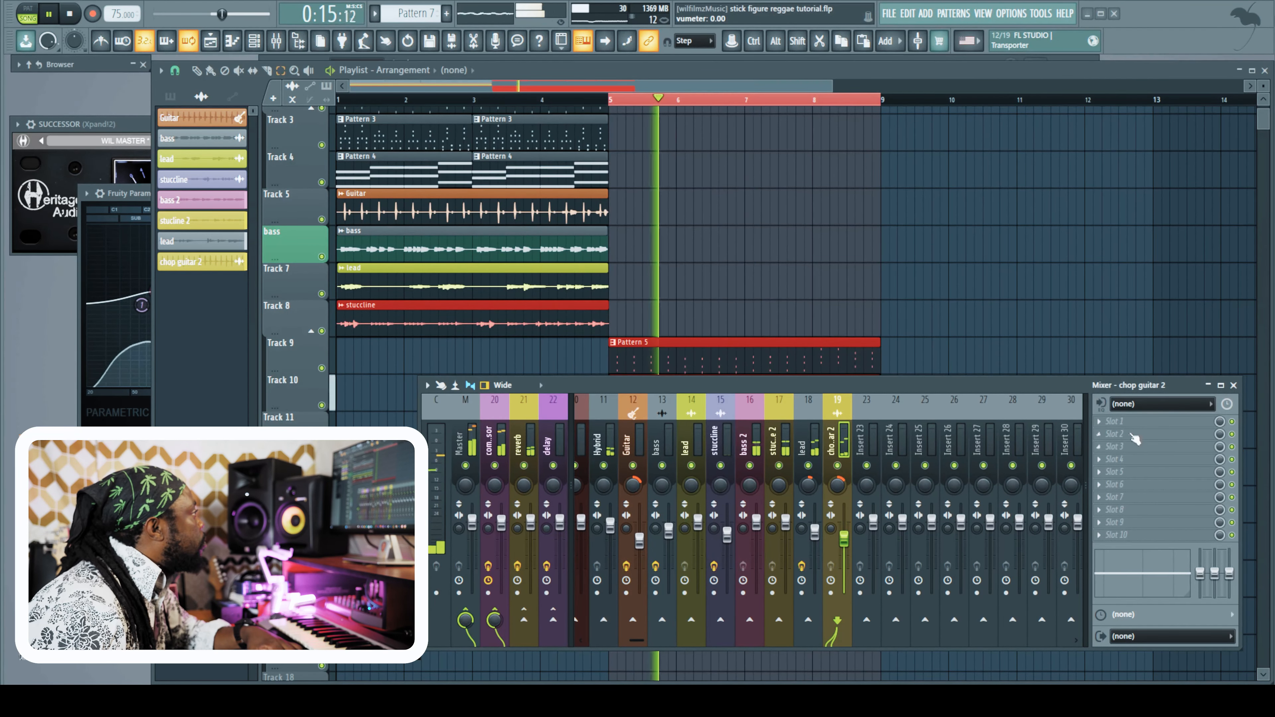
{"action": "left_click", "coordinate": [1133, 435]}
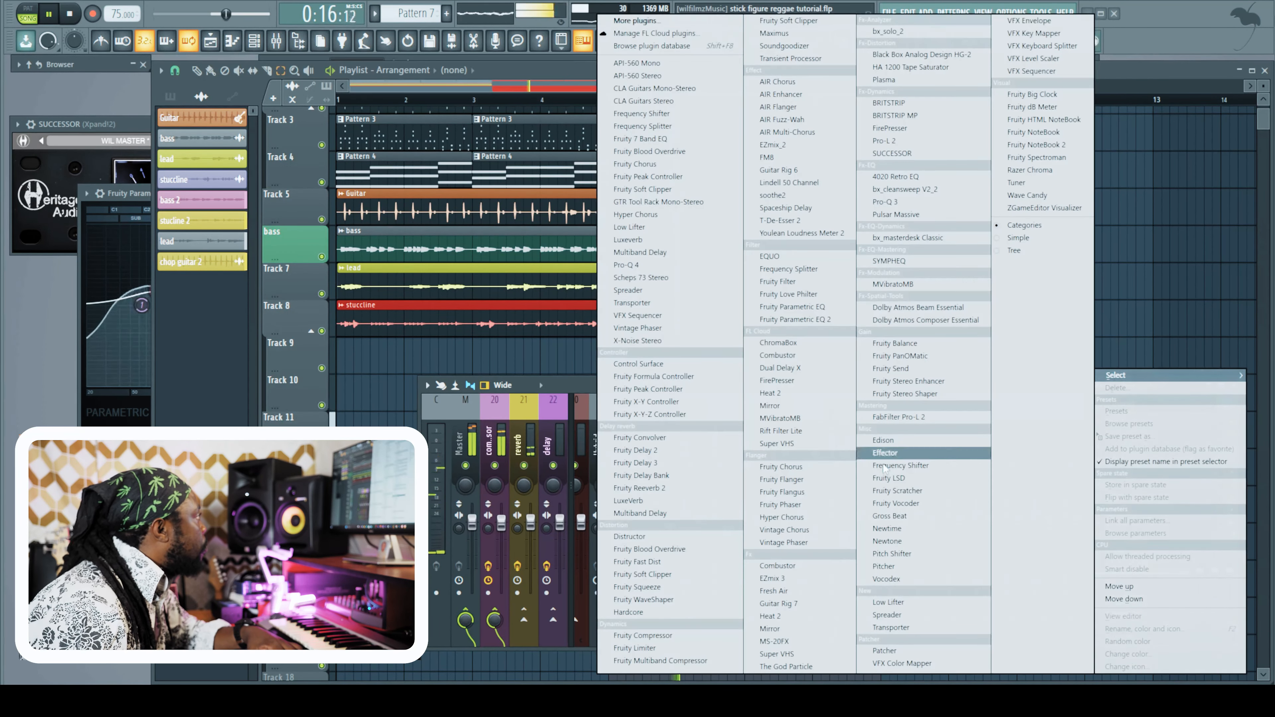
{"action": "left_click", "coordinate": [821, 320]}
{"action": "left_click", "coordinate": [592, 94]}
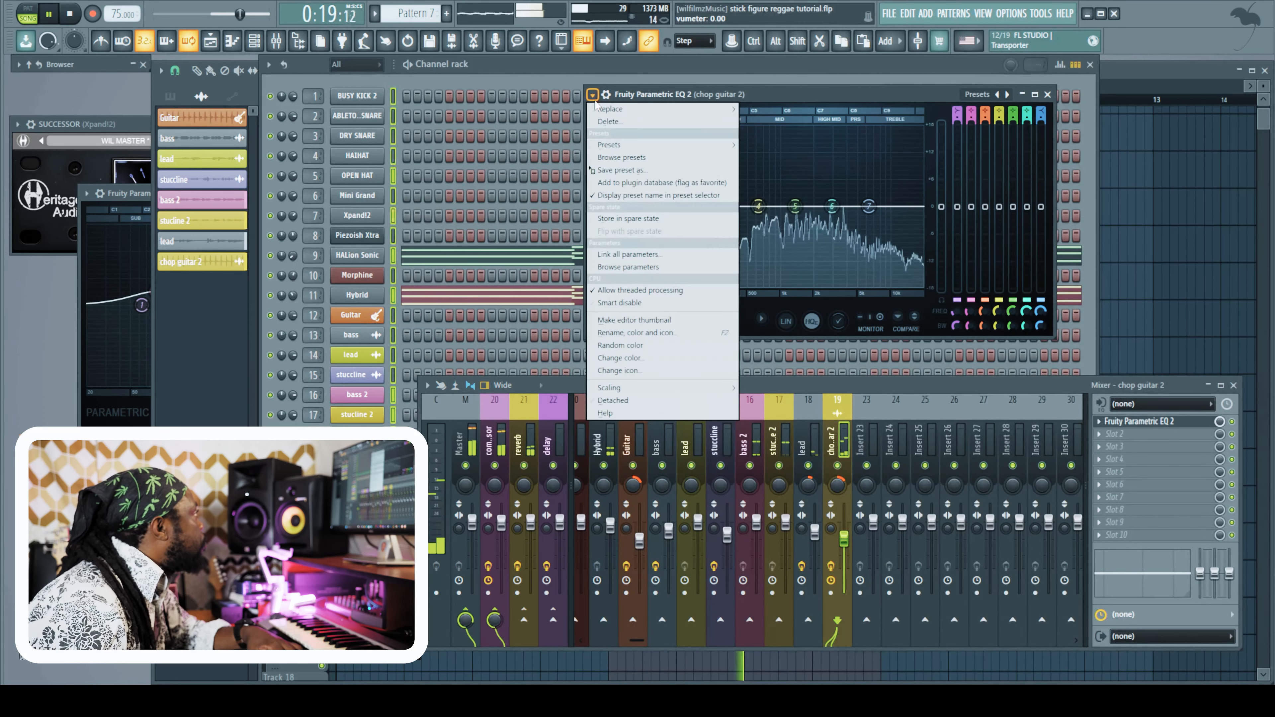
{"action": "mouse_move", "coordinate": [667, 145]}
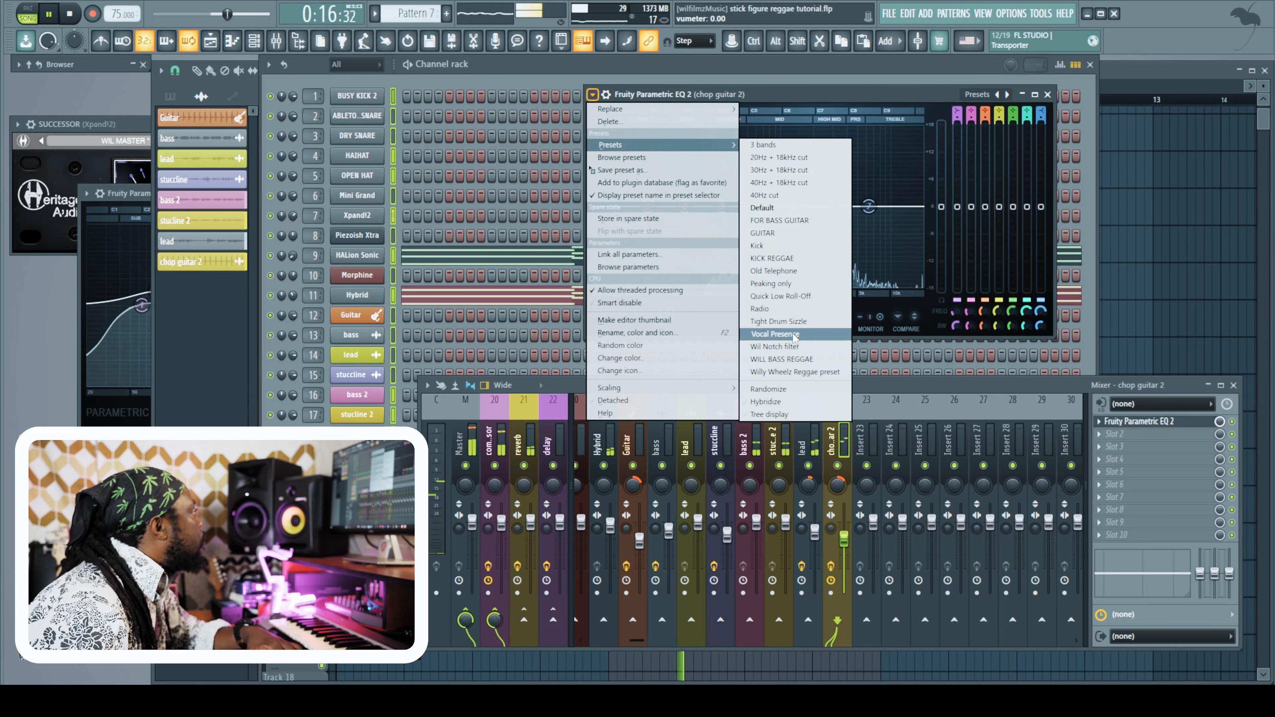
{"action": "left_click", "coordinate": [774, 346]}
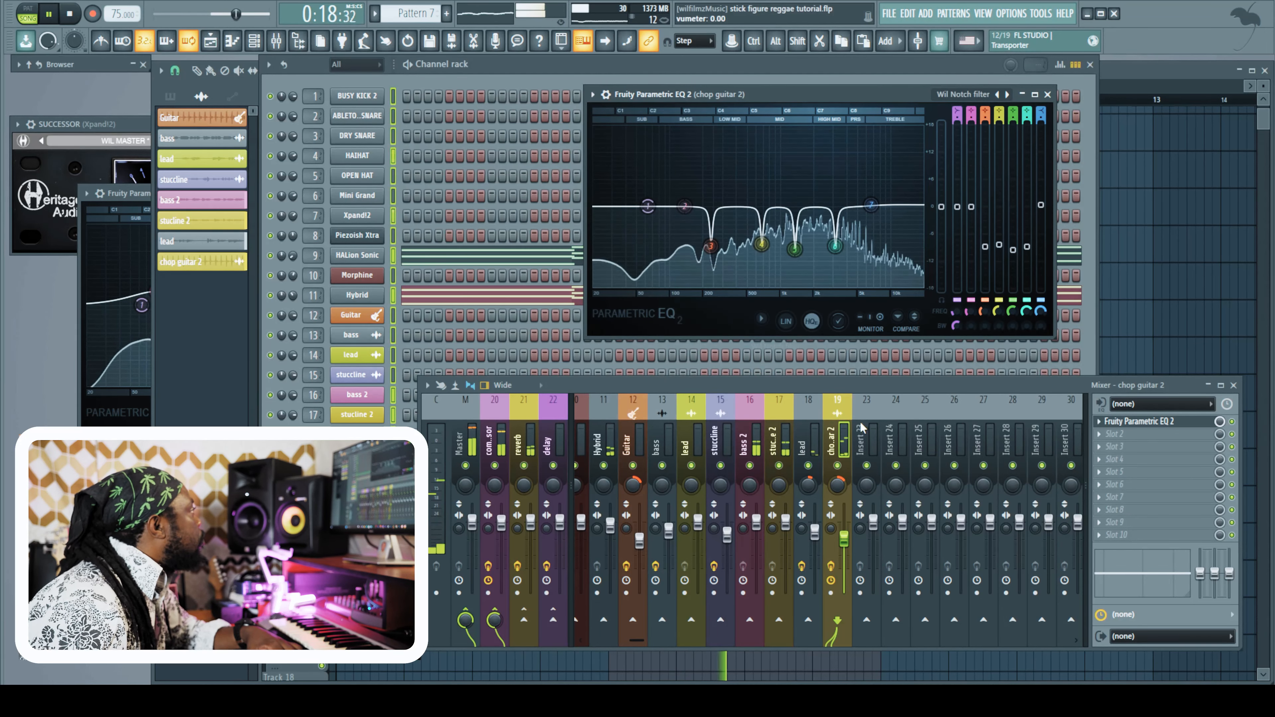
Add a second Fruity Parametric EQ 2 with the 40Hz cut preset to chop guitar 2 and boost the mixer track's mid EQ band
{"action": "left_click", "coordinate": [1114, 433]}
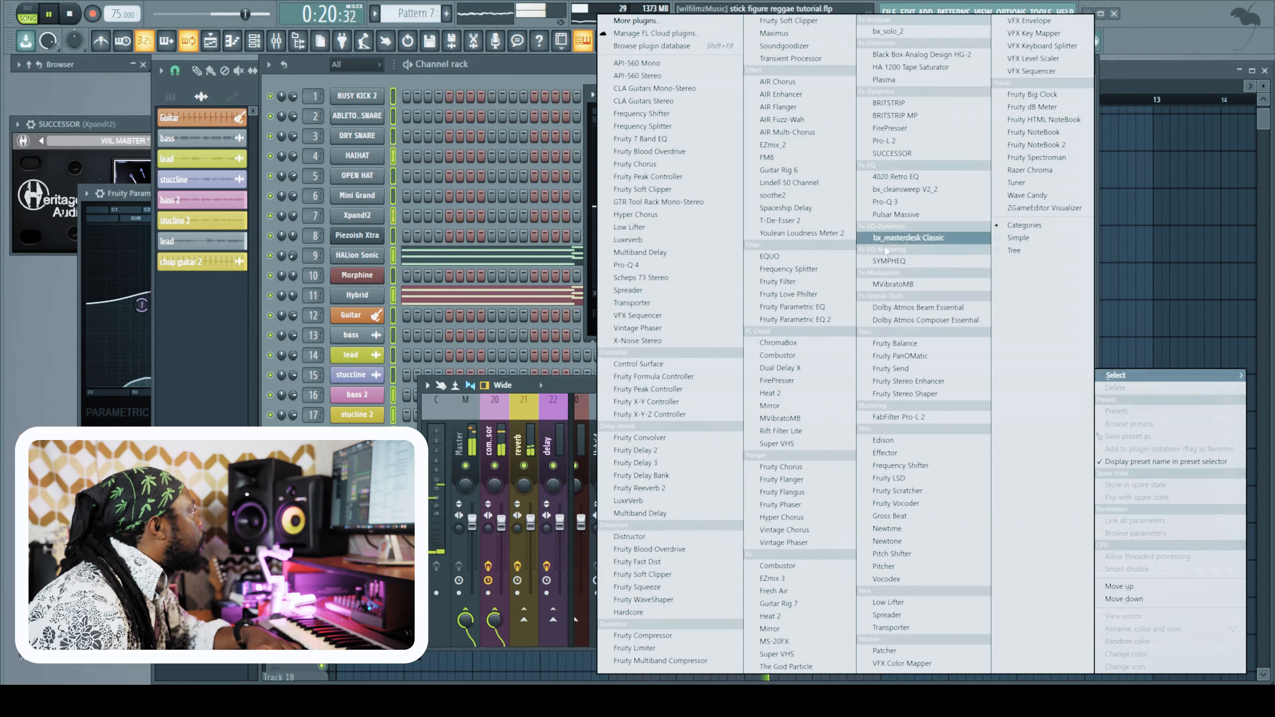
{"action": "left_click", "coordinate": [811, 317]}
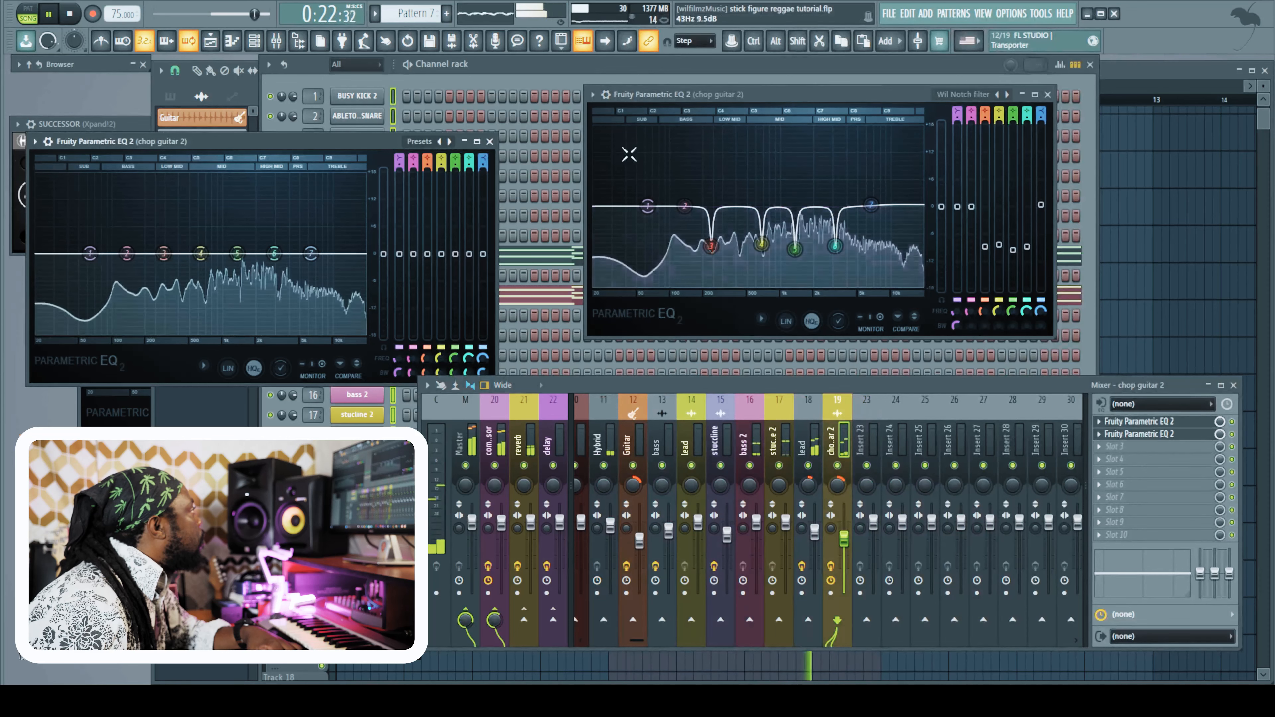
{"action": "left_click_drag", "start_coordinate": [44, 142], "coordinate": [437, 111]}
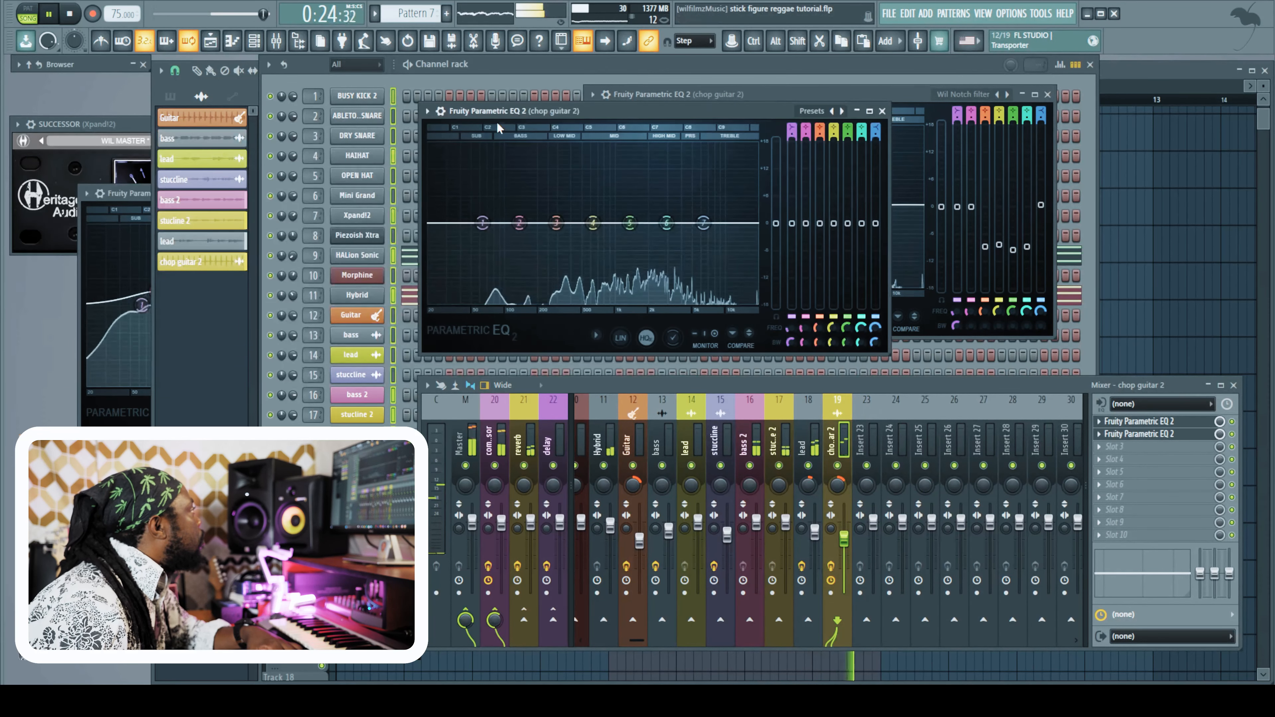
{"action": "left_click", "coordinate": [436, 111]}
{"action": "mouse_move", "coordinate": [450, 166]}
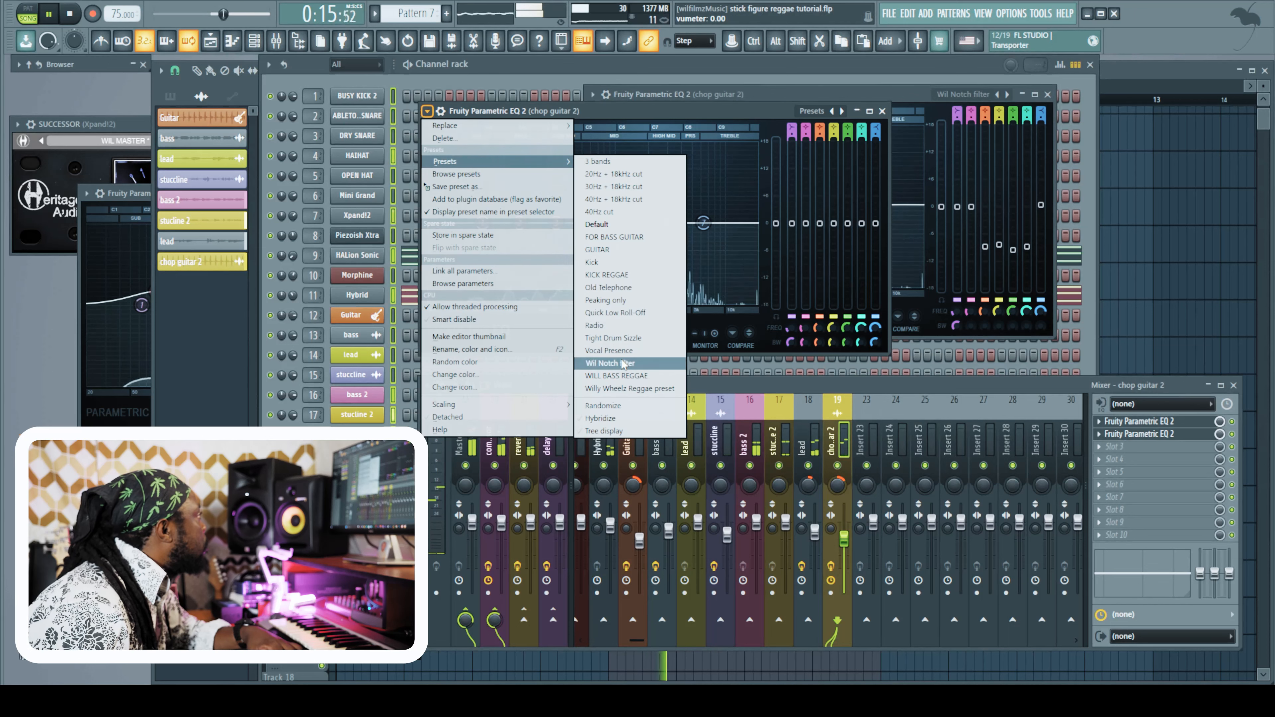
{"action": "left_click", "coordinate": [599, 212]}
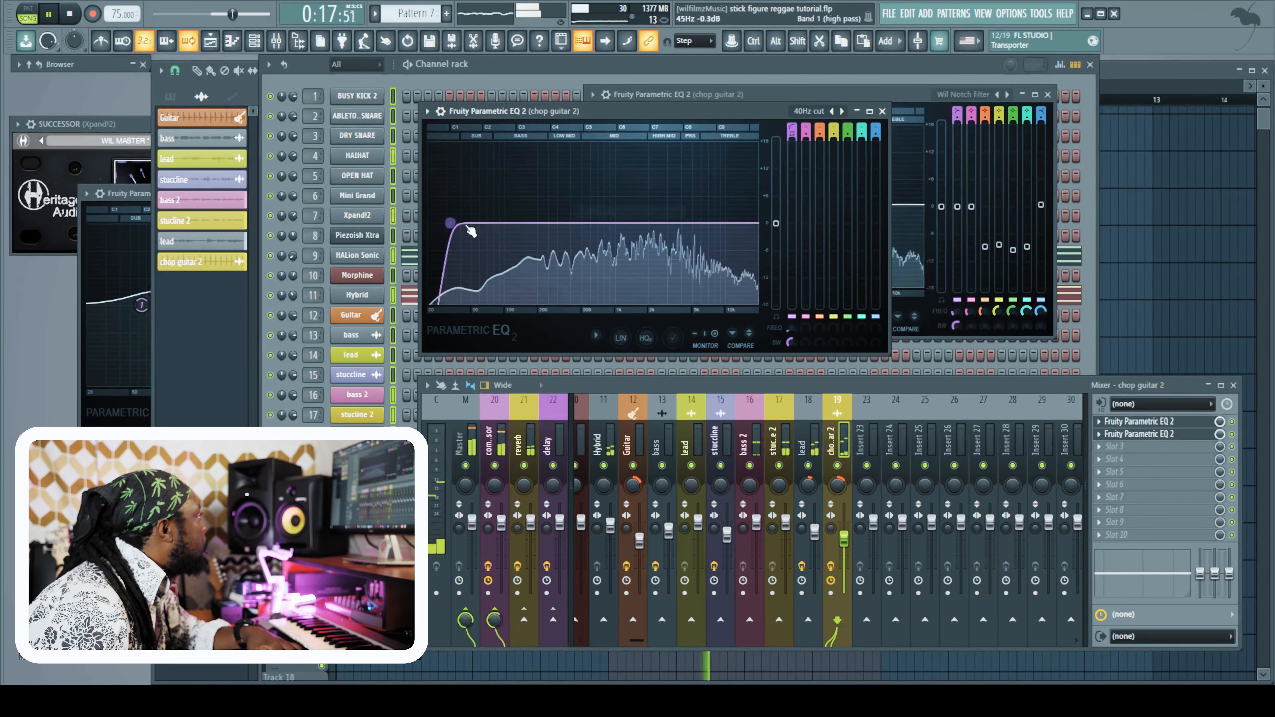
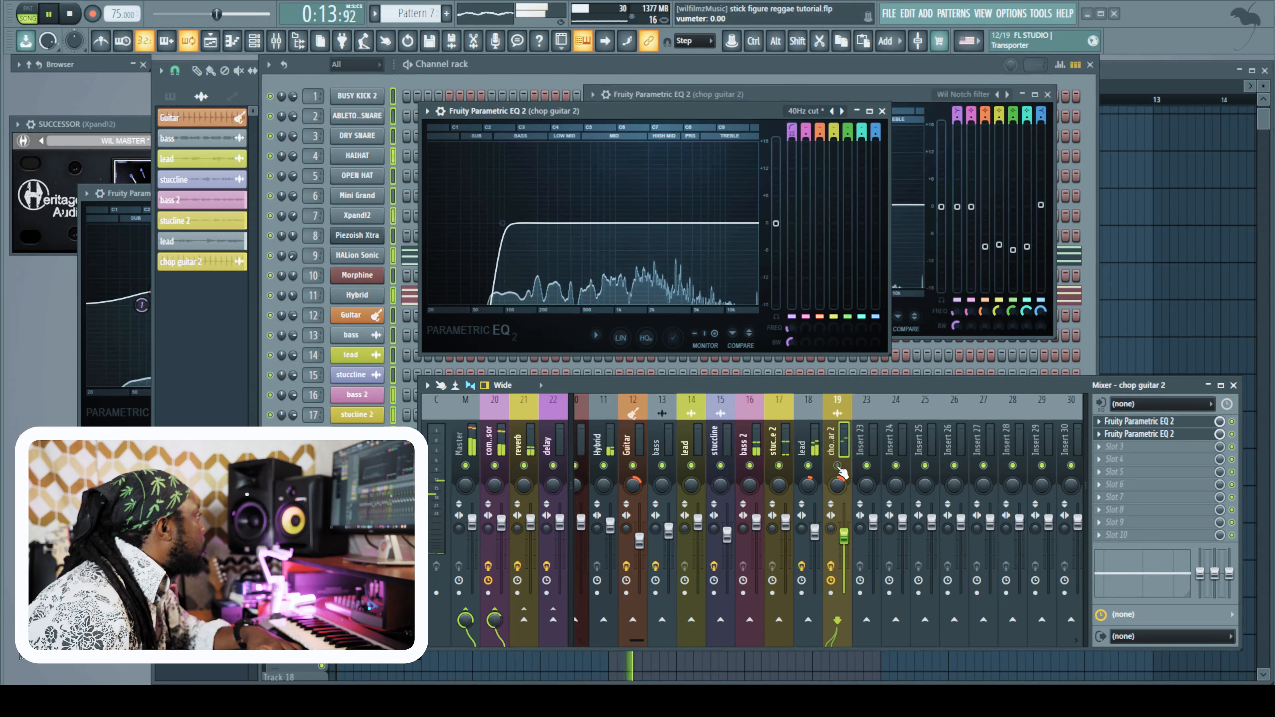
{"action": "left_click_drag", "start_coordinate": [1133, 584], "coordinate": [1138, 550]}
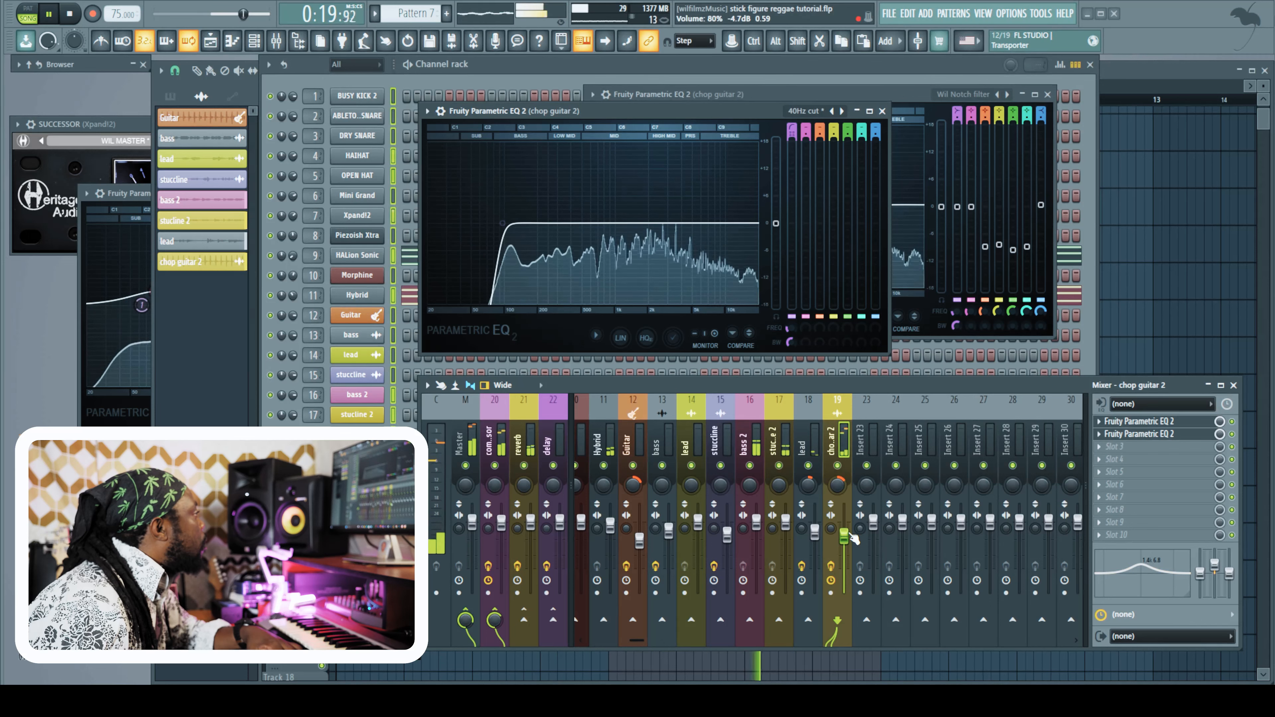
Send the second-section lead track to the reverb track and insert MVibratoMB in its second effect slot
{"action": "left_click", "coordinate": [808, 554]}
{"action": "left_click", "coordinate": [524, 620]}
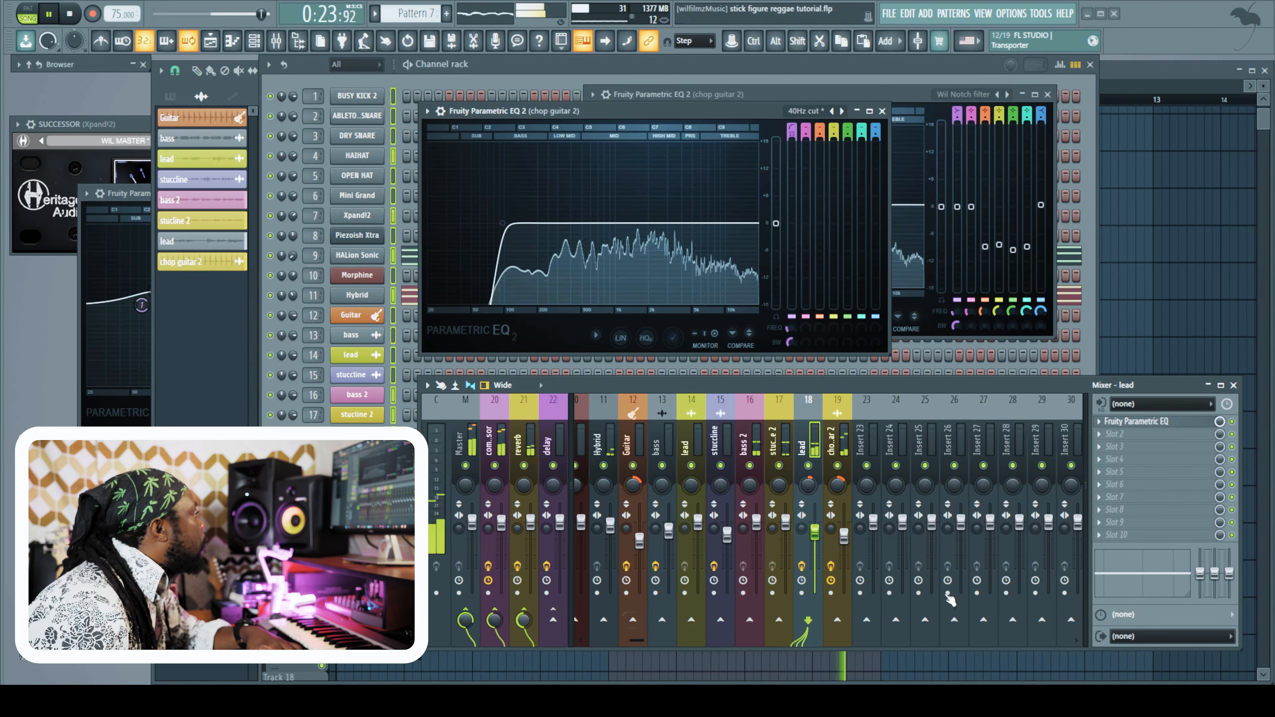
{"action": "left_click", "coordinate": [1098, 435]}
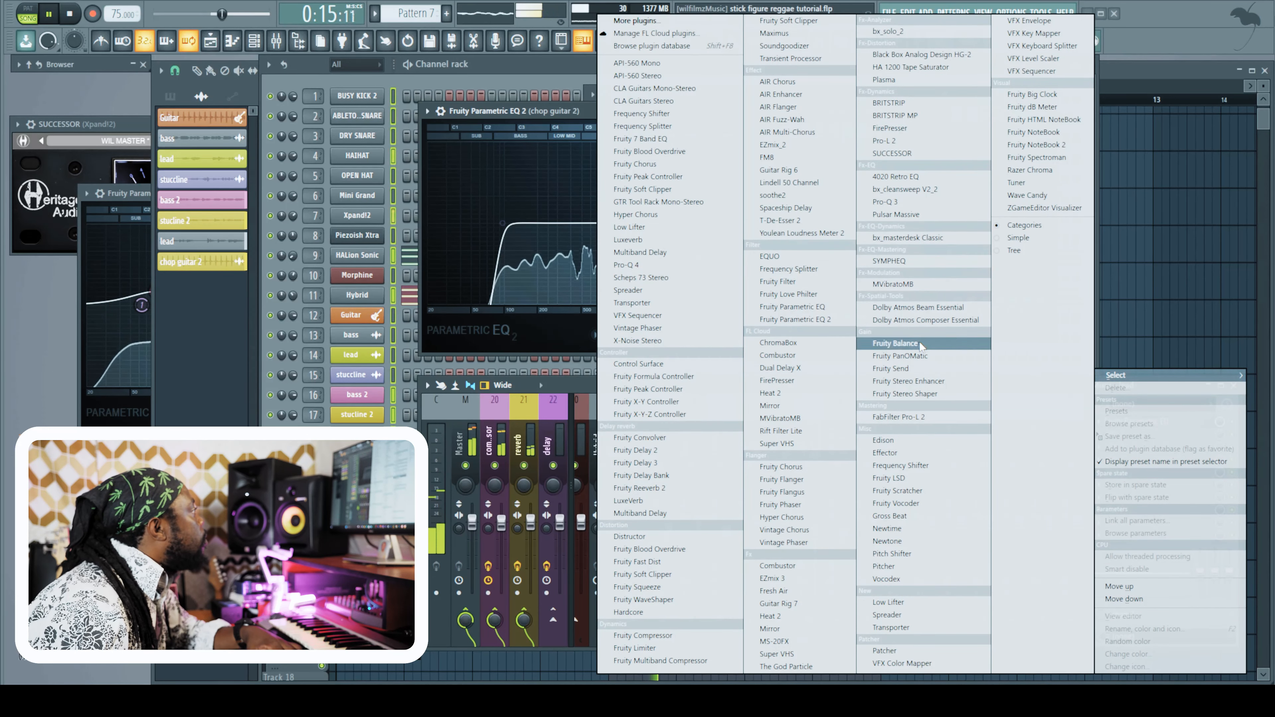
{"action": "left_click", "coordinate": [908, 282]}
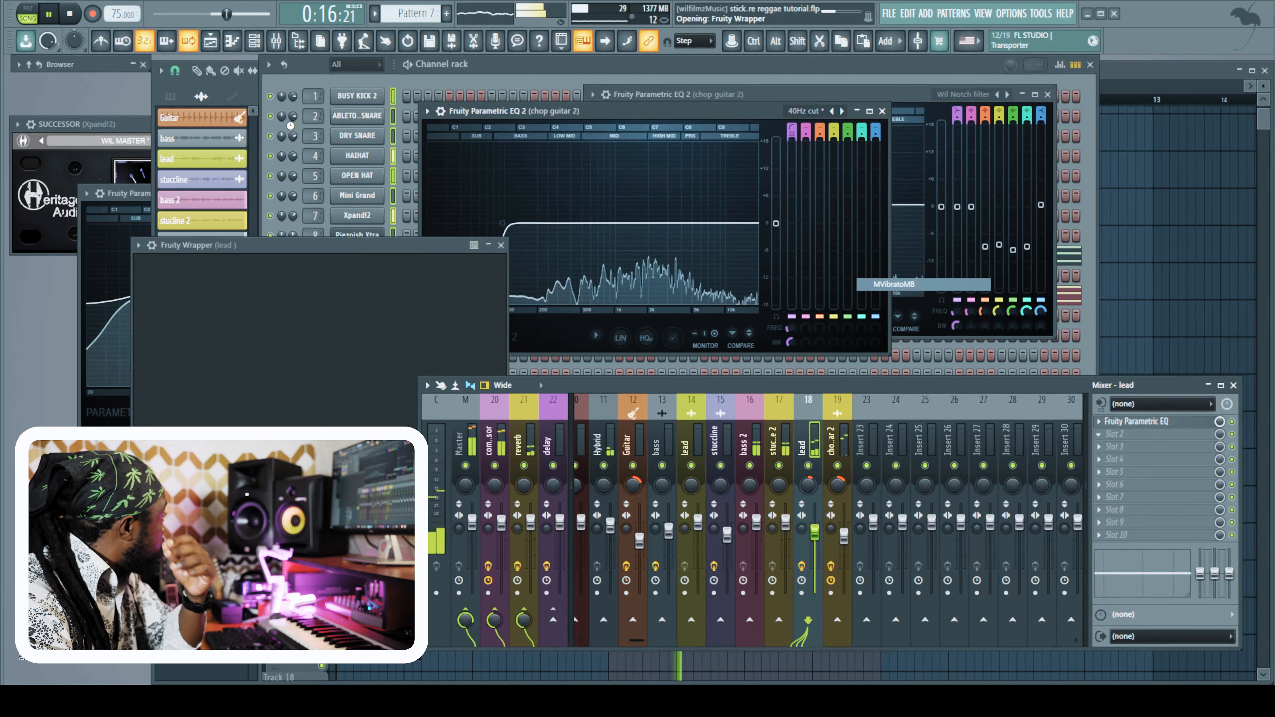
{"action": "left_click_drag", "start_coordinate": [468, 244], "coordinate": [459, 152]}
{"action": "key", "text": "space"}
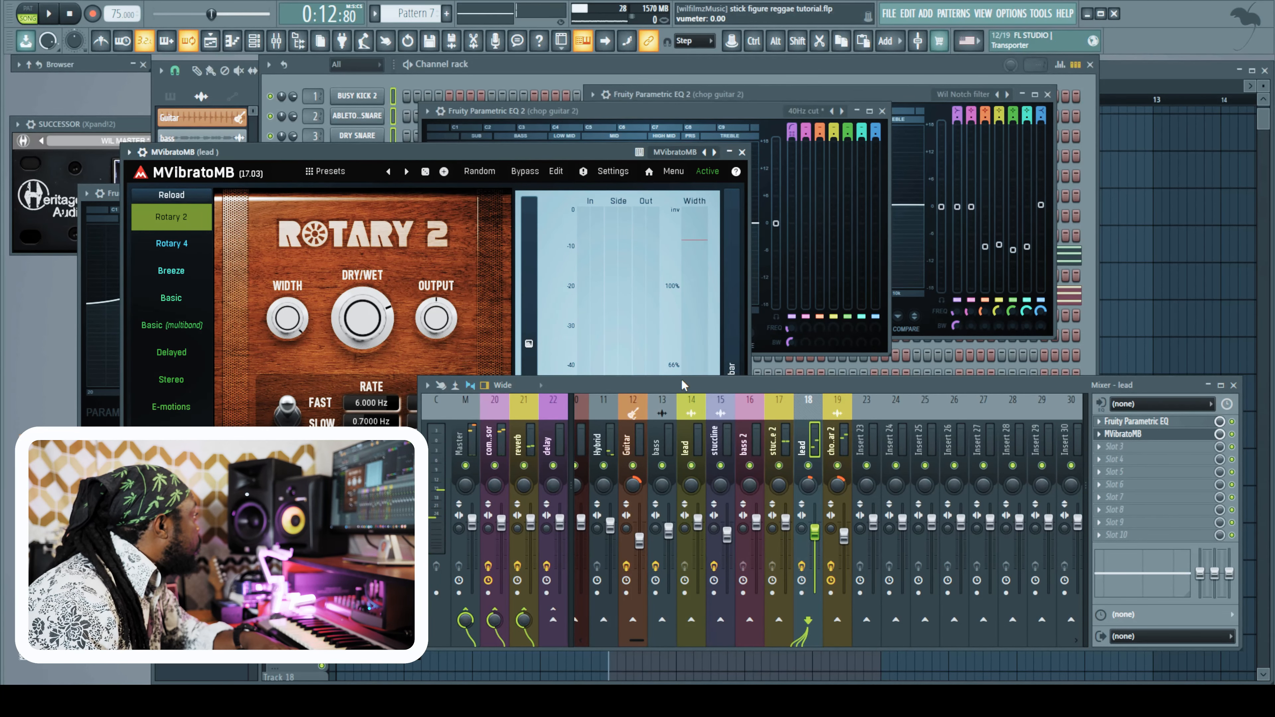
Play the section with the lead track soloed and send that track to the delay track
{"action": "left_click_drag", "start_coordinate": [681, 381], "coordinate": [692, 426]}
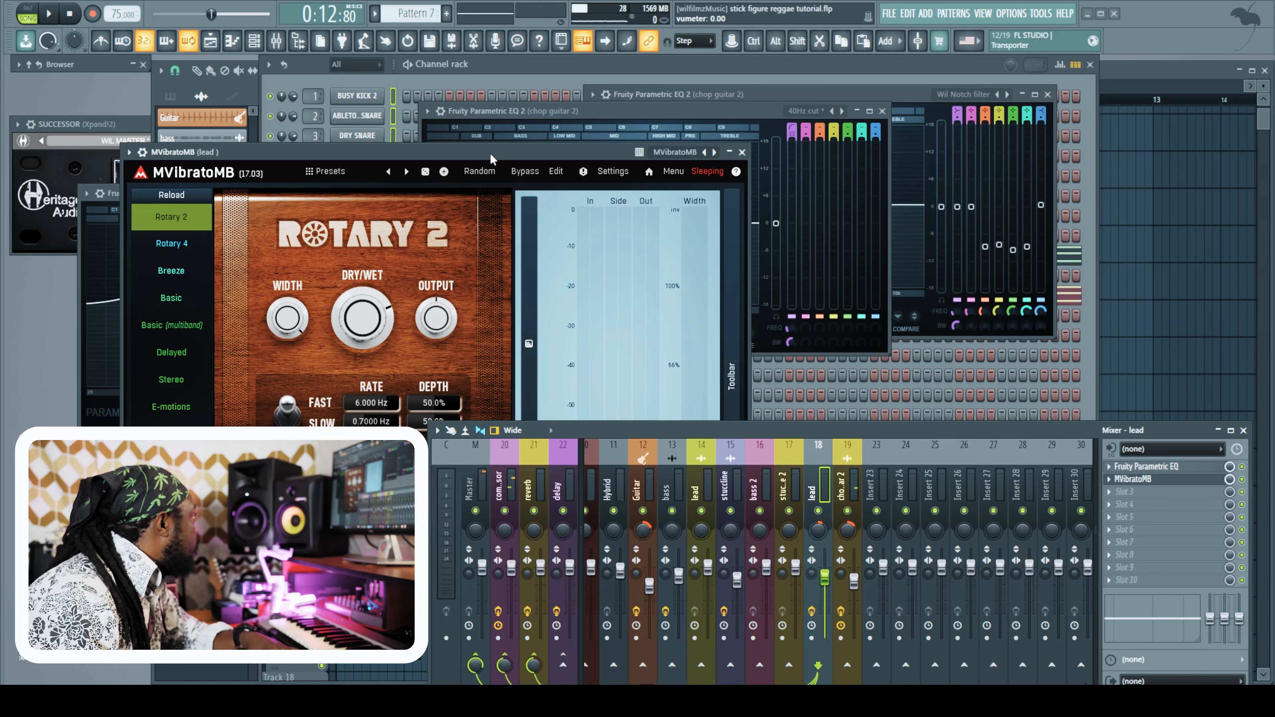
{"action": "left_click_drag", "start_coordinate": [490, 152], "coordinate": [496, 65]}
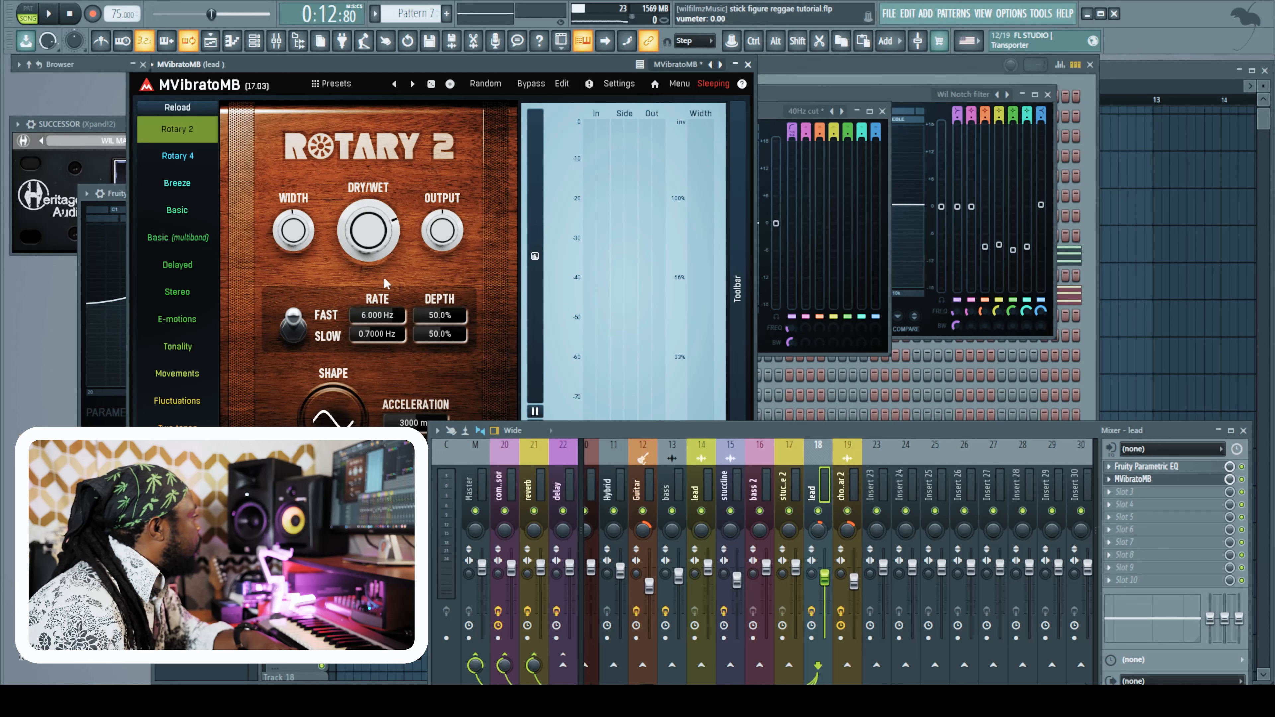
{"action": "key", "text": "space"}
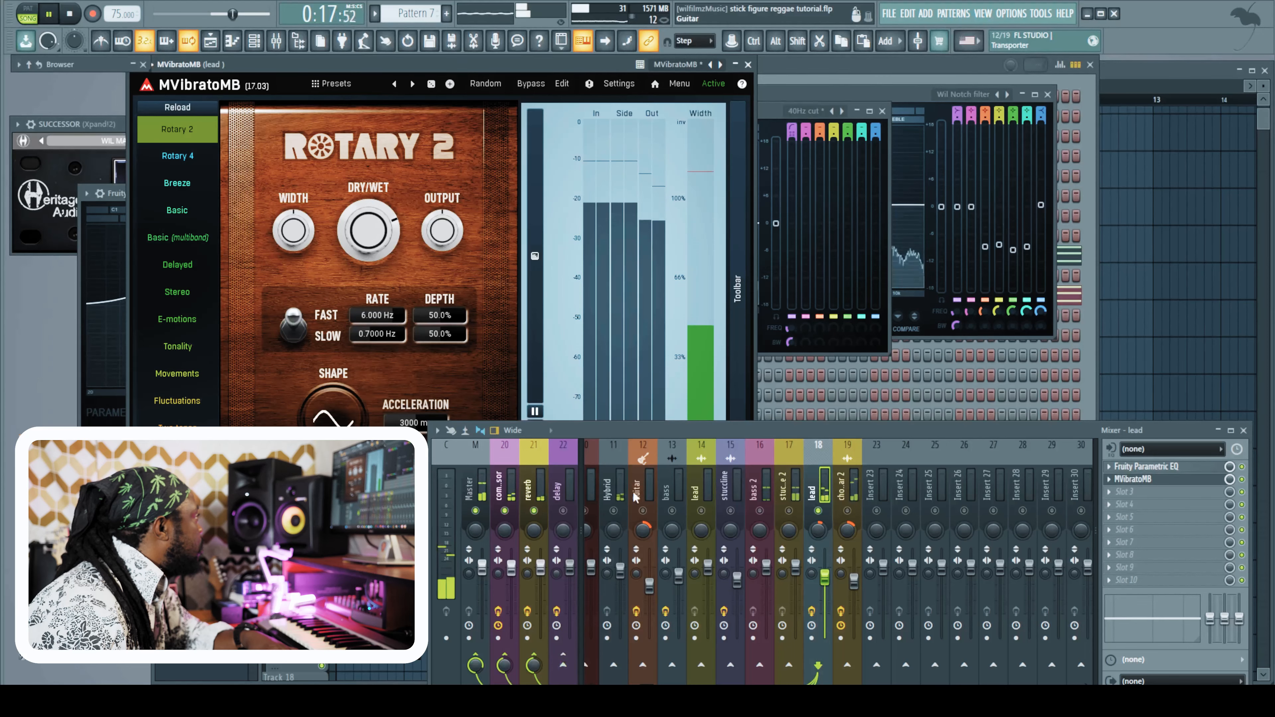
{"action": "left_click_drag", "start_coordinate": [696, 430], "coordinate": [683, 364]}
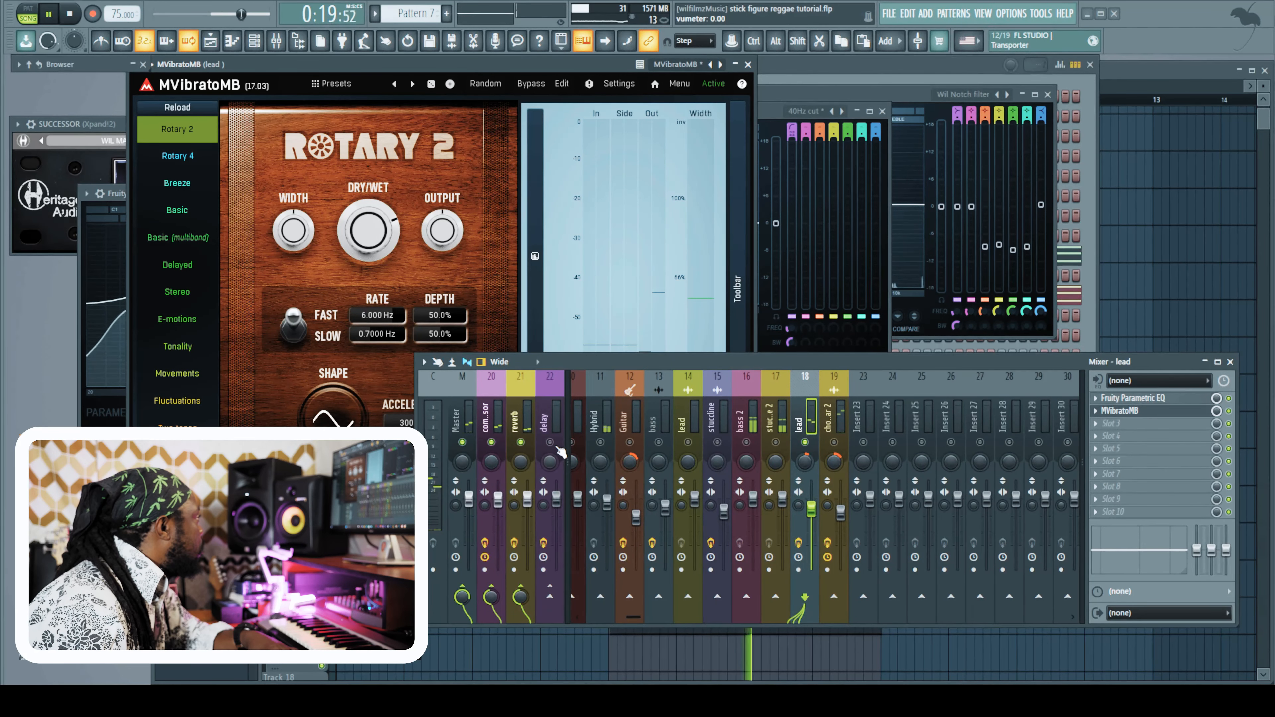
{"action": "left_click", "coordinate": [550, 596]}
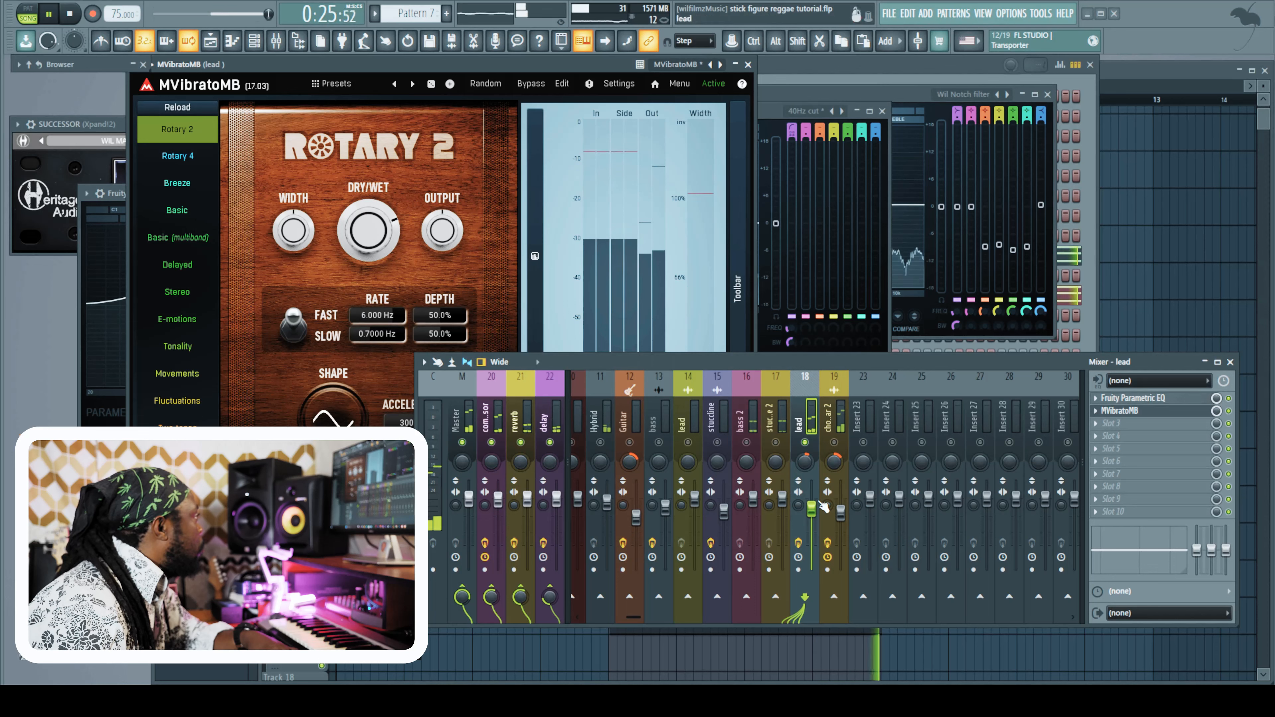
Set MVibratoMB's dry/wet to 43%, stop playback, and rearrange the plug-in and mixer windows to reduce their overlap
{"action": "mouse_move", "coordinate": [368, 231]}
{"action": "left_mouse_down"}
{"action": "mouse_move", "coordinate": [368, 271]}
{"action": "mouse_move", "coordinate": [368, 233]}
{"action": "left_mouse_up"}
{"action": "key", "text": "space"}
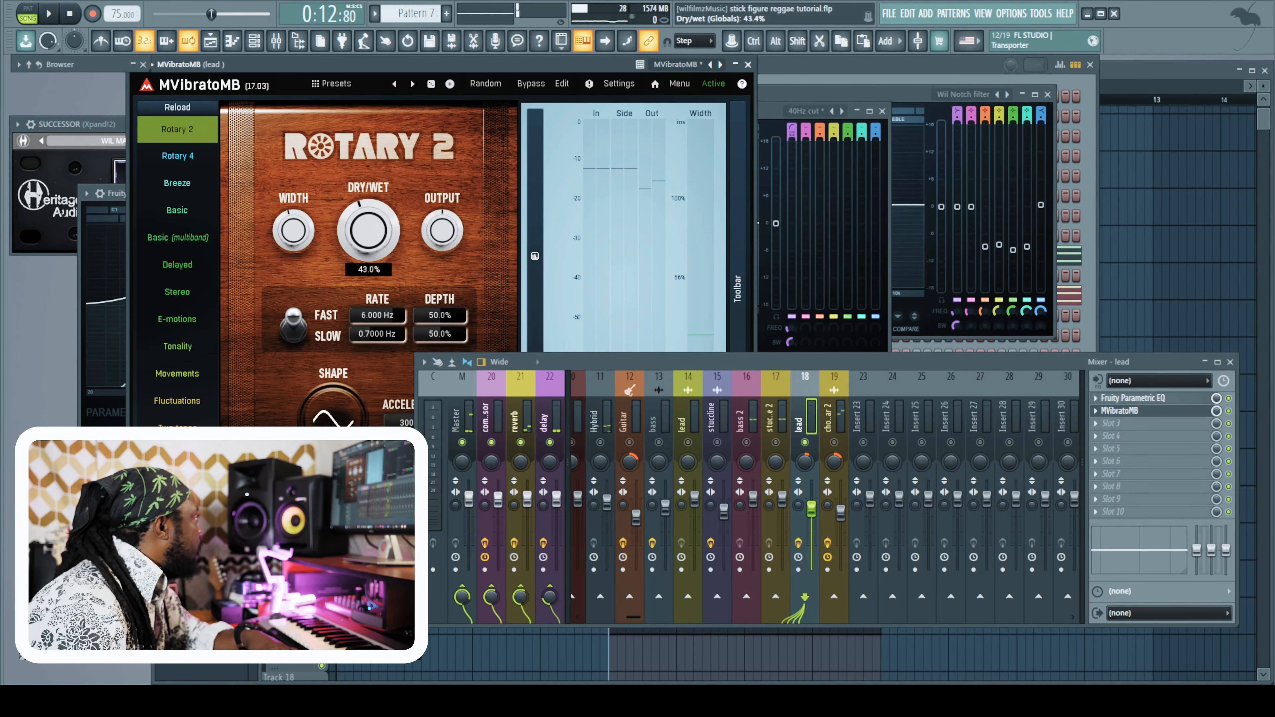
{"action": "left_click_drag", "start_coordinate": [548, 360], "coordinate": [568, 406]}
{"action": "left_click_drag", "start_coordinate": [536, 70], "coordinate": [668, 60]}
{"action": "mouse_move", "coordinate": [610, 401]}
{"action": "left_mouse_down"}
{"action": "mouse_move", "coordinate": [614, 419]}
{"action": "mouse_move", "coordinate": [626, 414]}
{"action": "left_mouse_up"}
Resume playback, take the second-section lead track out of solo, and lower its volume slightly
{"action": "key", "text": "space"}
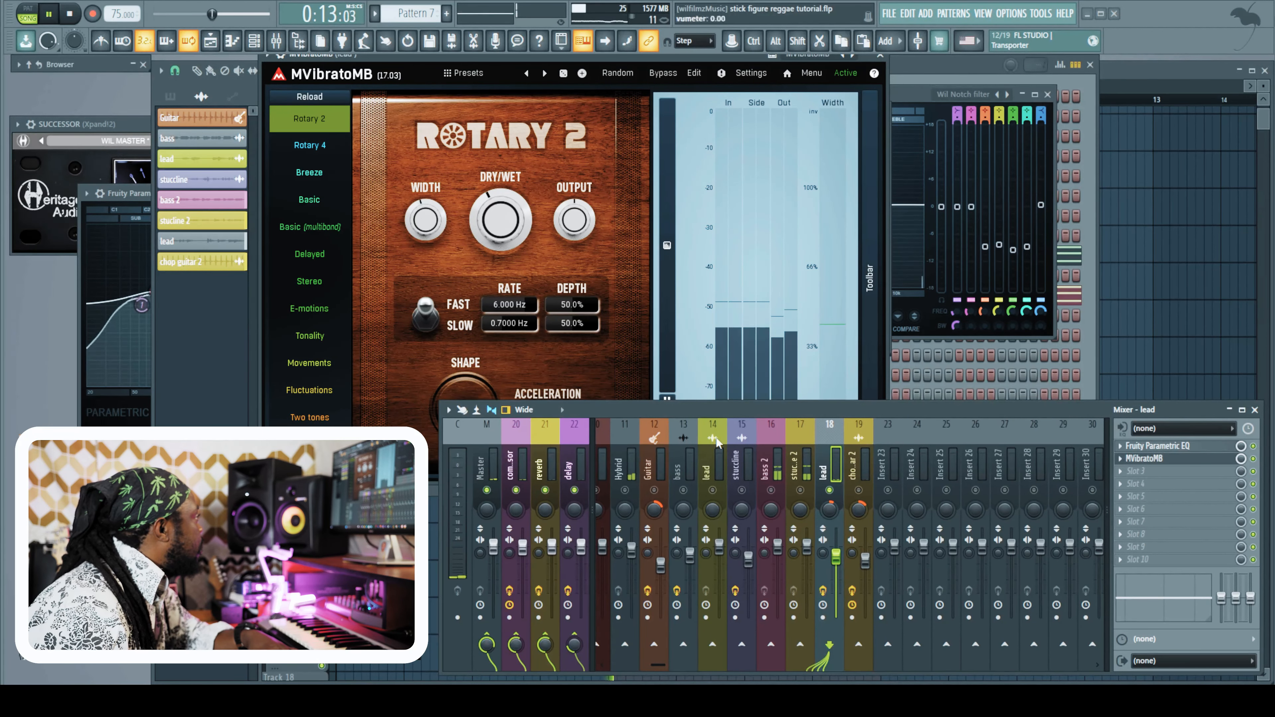
{"action": "right_click", "coordinate": [830, 490]}
{"action": "left_click_drag", "start_coordinate": [835, 561], "coordinate": [865, 562]}
Send the bass 2 track to the compressor track and insert Fruity Parametric EQ in its first effect slot
{"action": "left_click", "coordinate": [774, 481]}
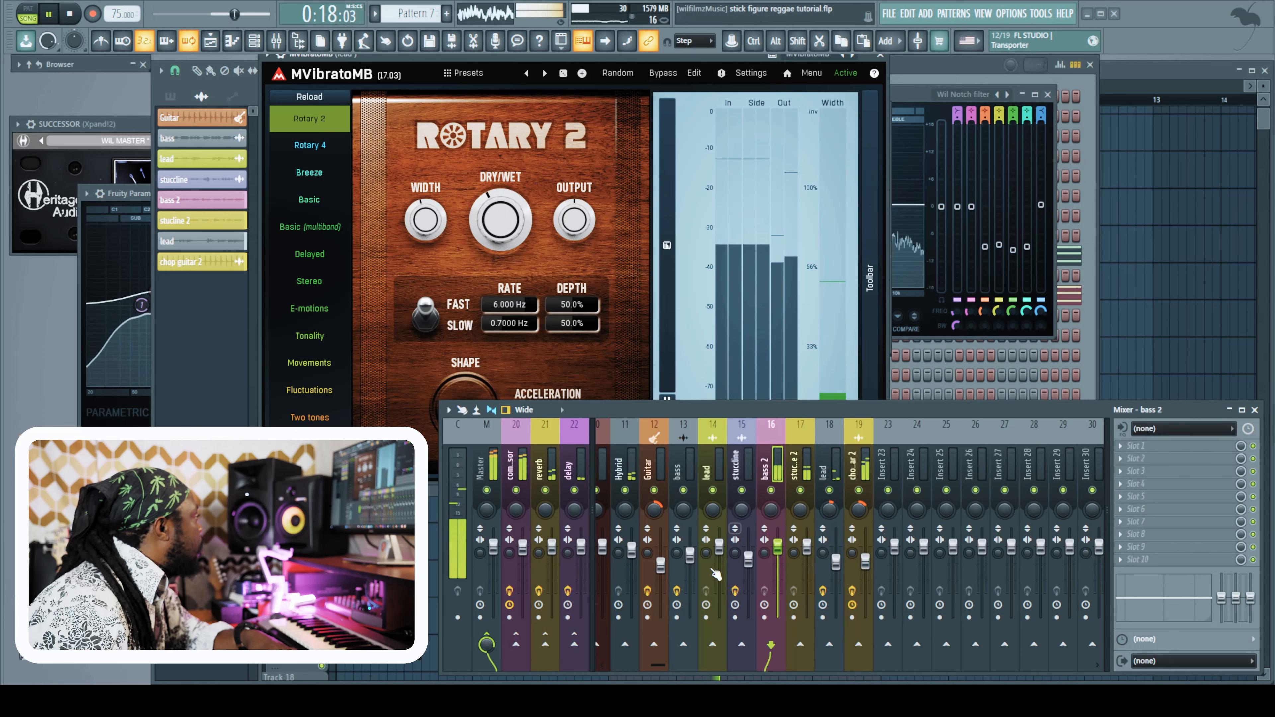
{"action": "left_click", "coordinate": [517, 645]}
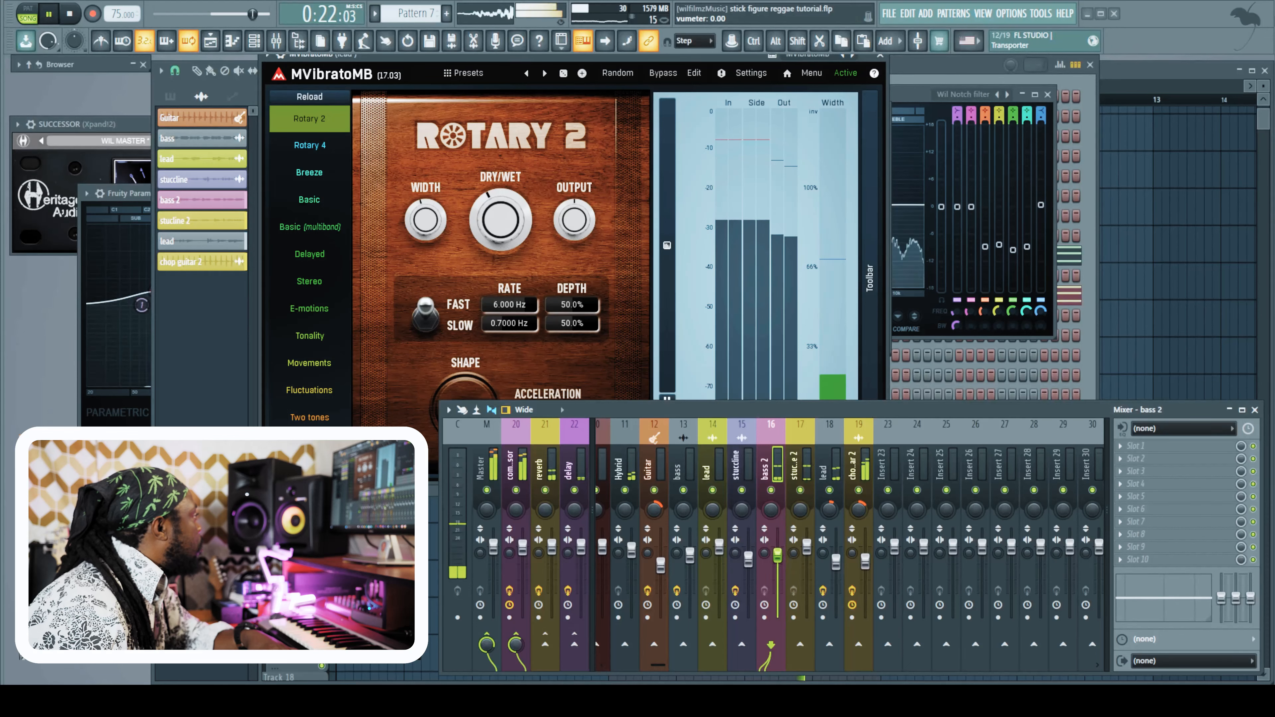
{"action": "left_click", "coordinate": [1136, 495]}
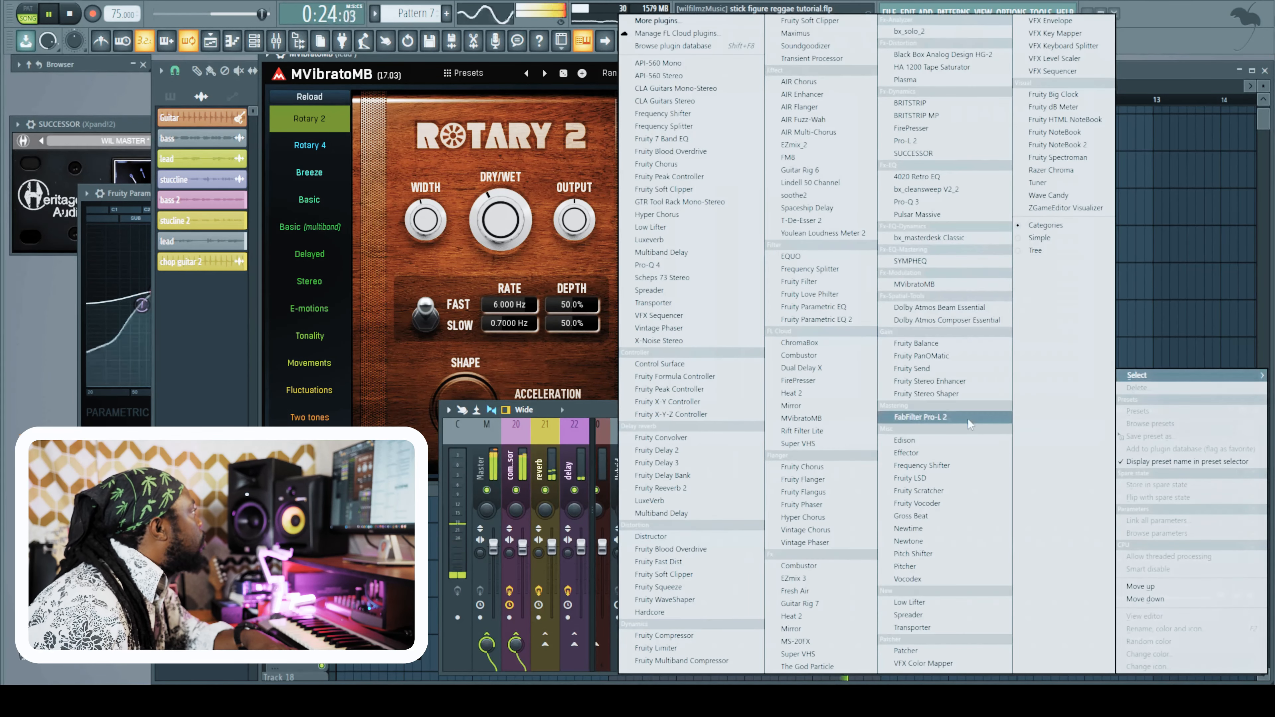
{"action": "left_click", "coordinate": [822, 307]}
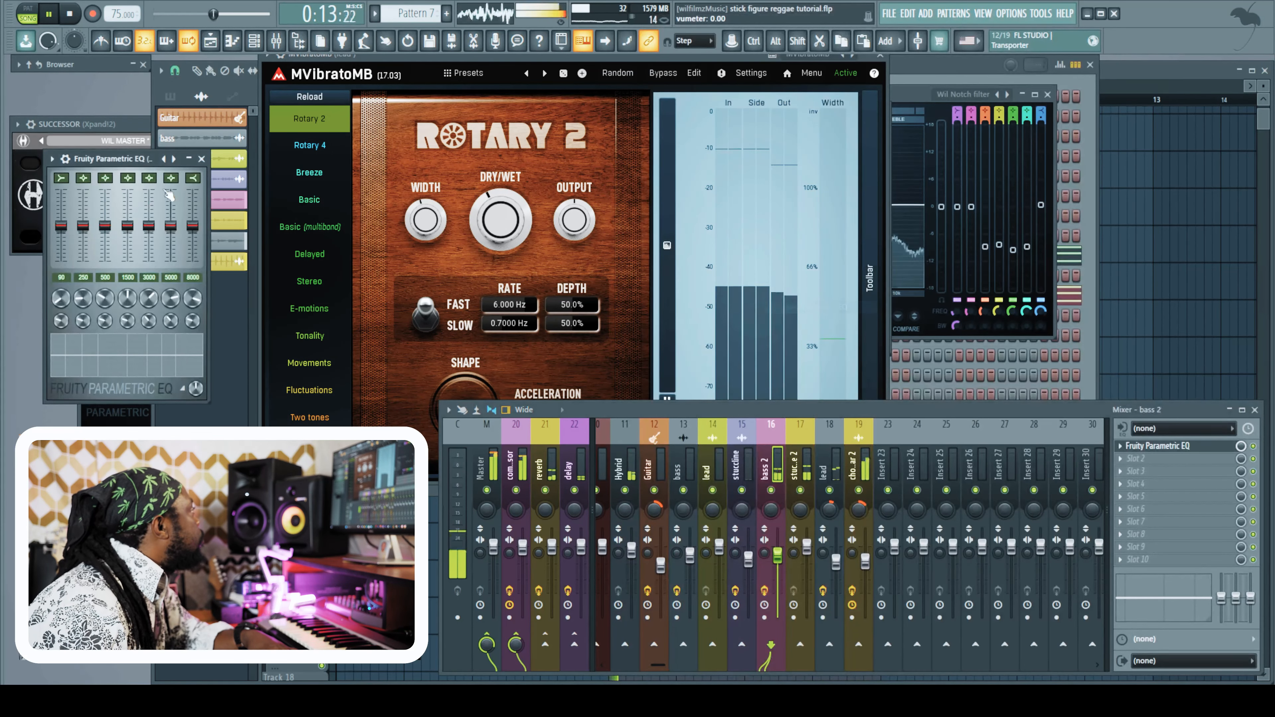
{"action": "left_click_drag", "start_coordinate": [884, 133], "coordinate": [870, 116]}
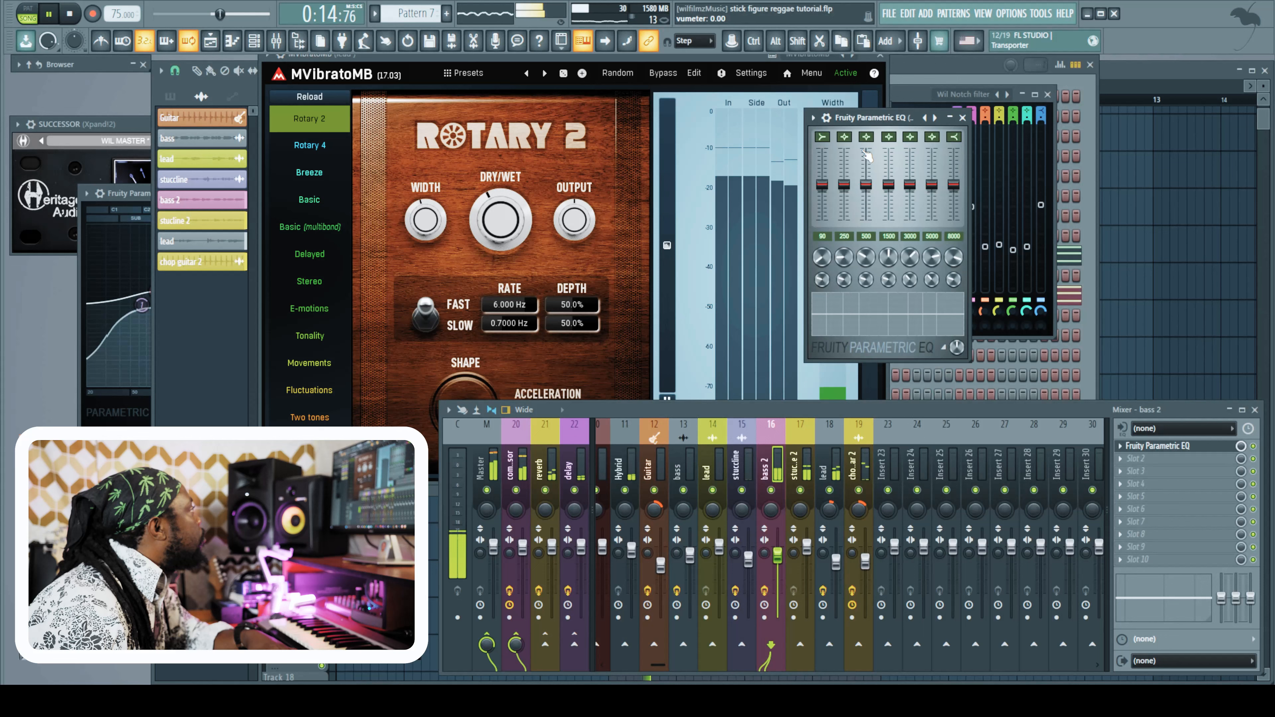
Load the FOR BASS GUITAR2 preset in bass 2's equalizer and adjust its 90 and 250 Hz bands
{"action": "left_click", "coordinate": [813, 118]}
{"action": "mouse_move", "coordinate": [844, 171]}
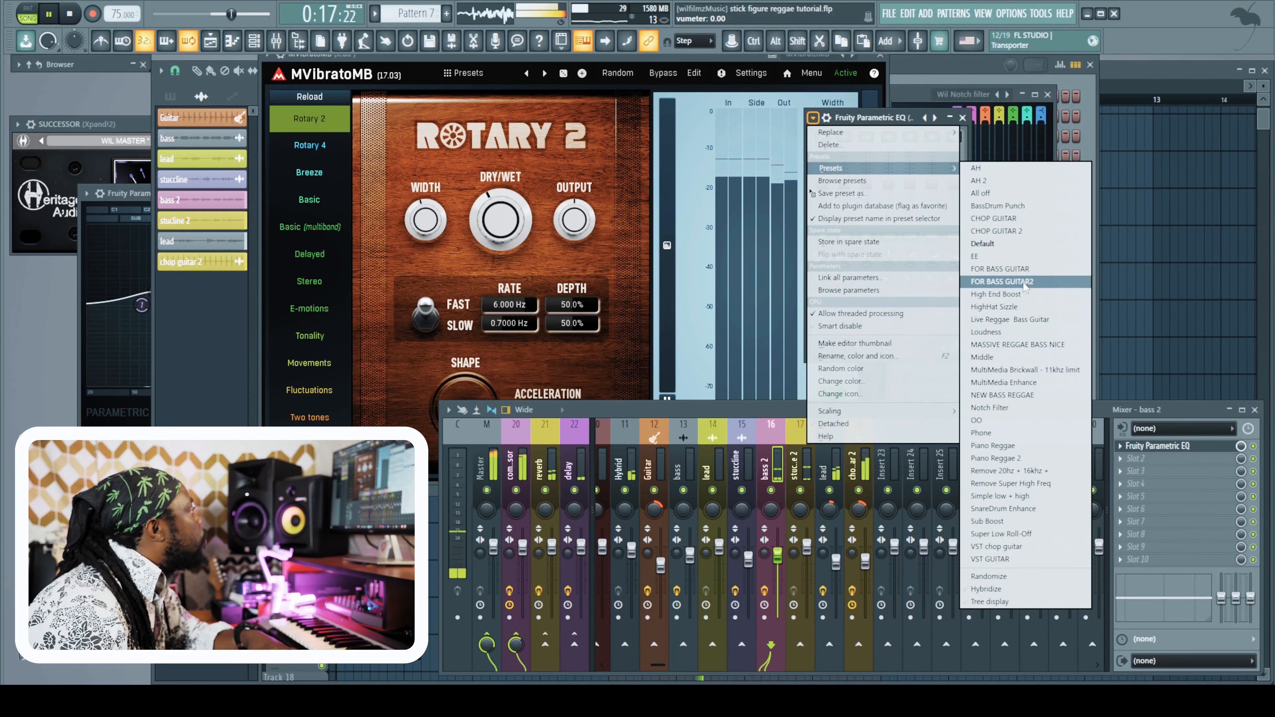
{"action": "left_click", "coordinate": [1004, 282]}
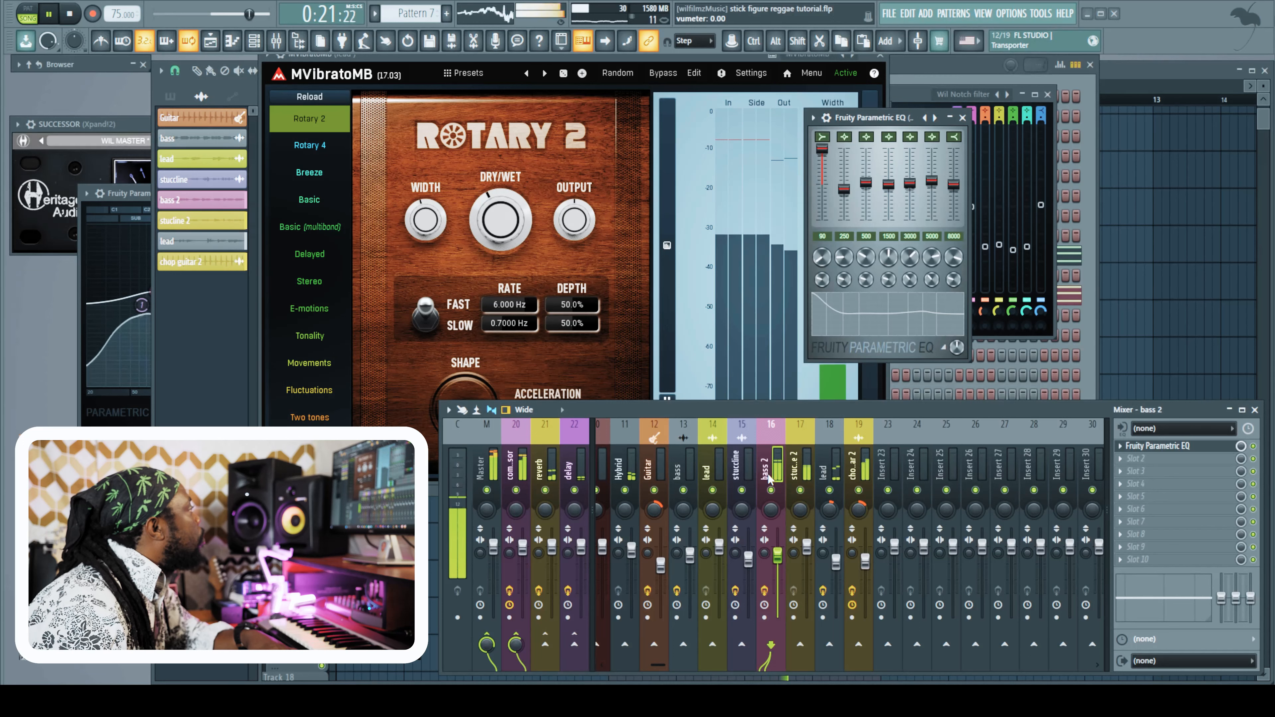
{"action": "left_click_drag", "start_coordinate": [844, 190], "coordinate": [844, 185]}
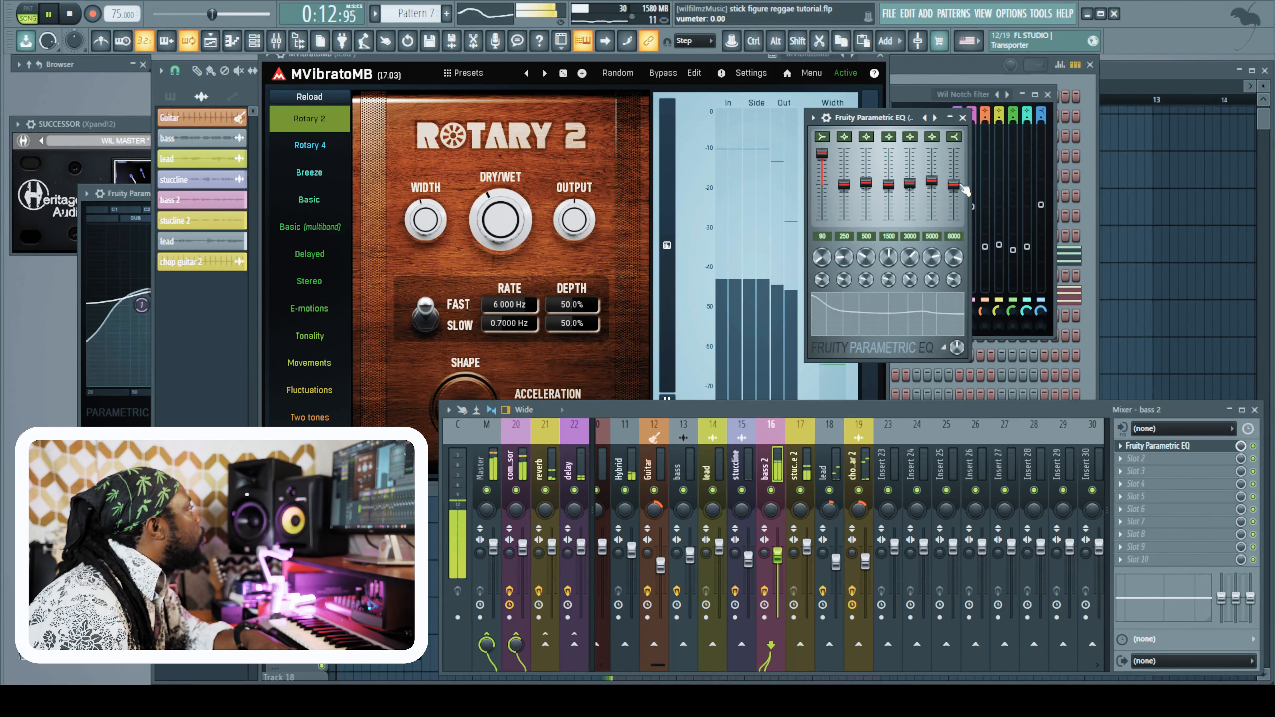
Lower the 8000 Hz band in bass 2's equalizer, bring up the playlist and close the mixer
{"action": "left_click_drag", "start_coordinate": [953, 184], "coordinate": [953, 204]}
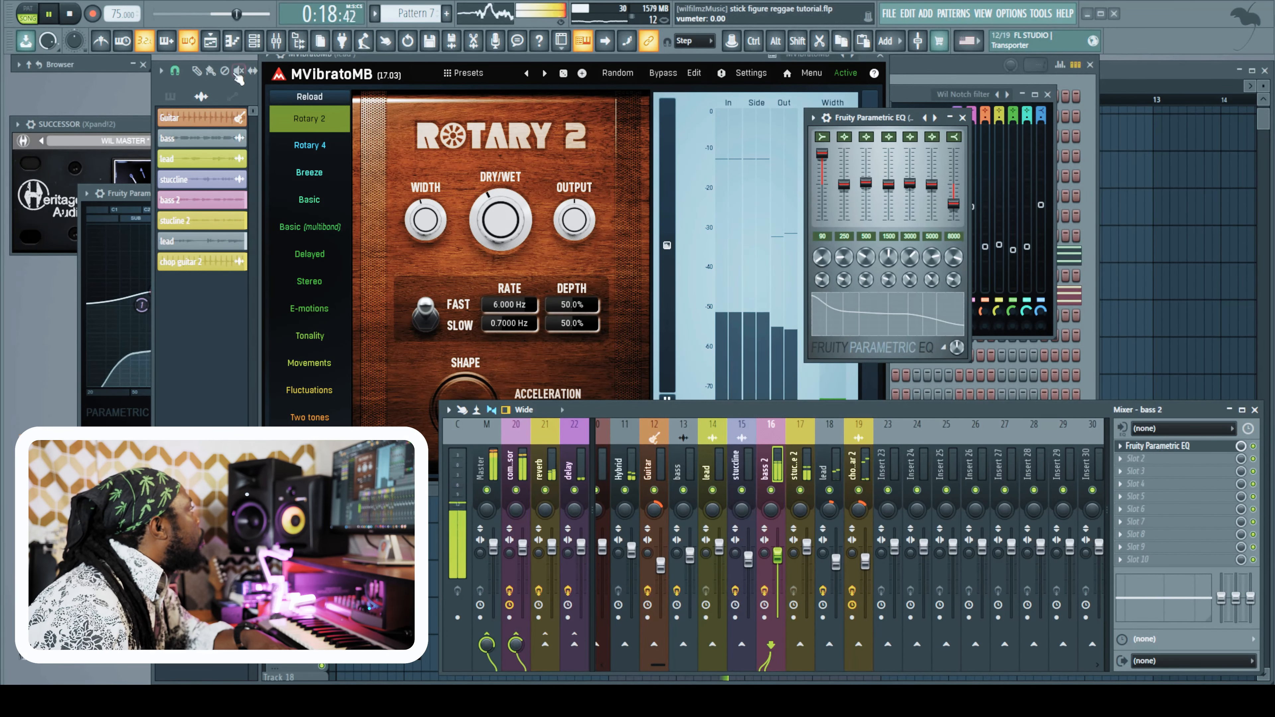
{"action": "left_click", "coordinate": [211, 41]}
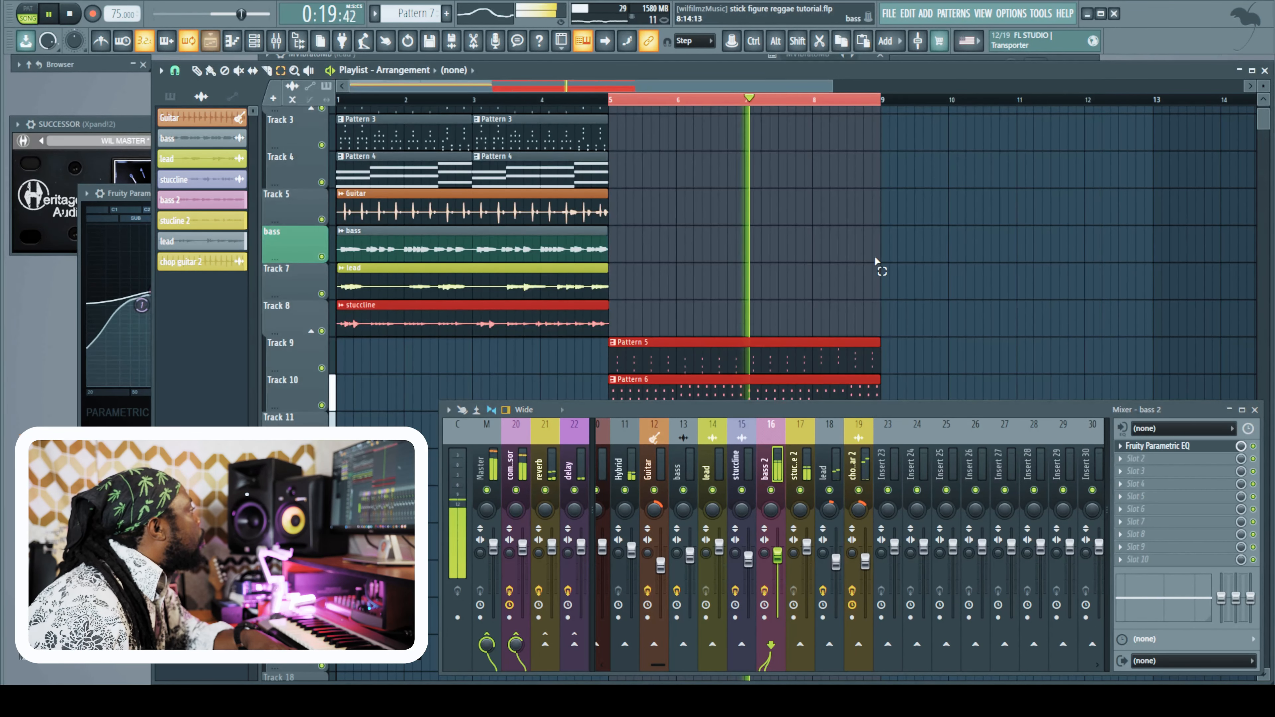
{"action": "left_click", "coordinate": [1255, 410]}
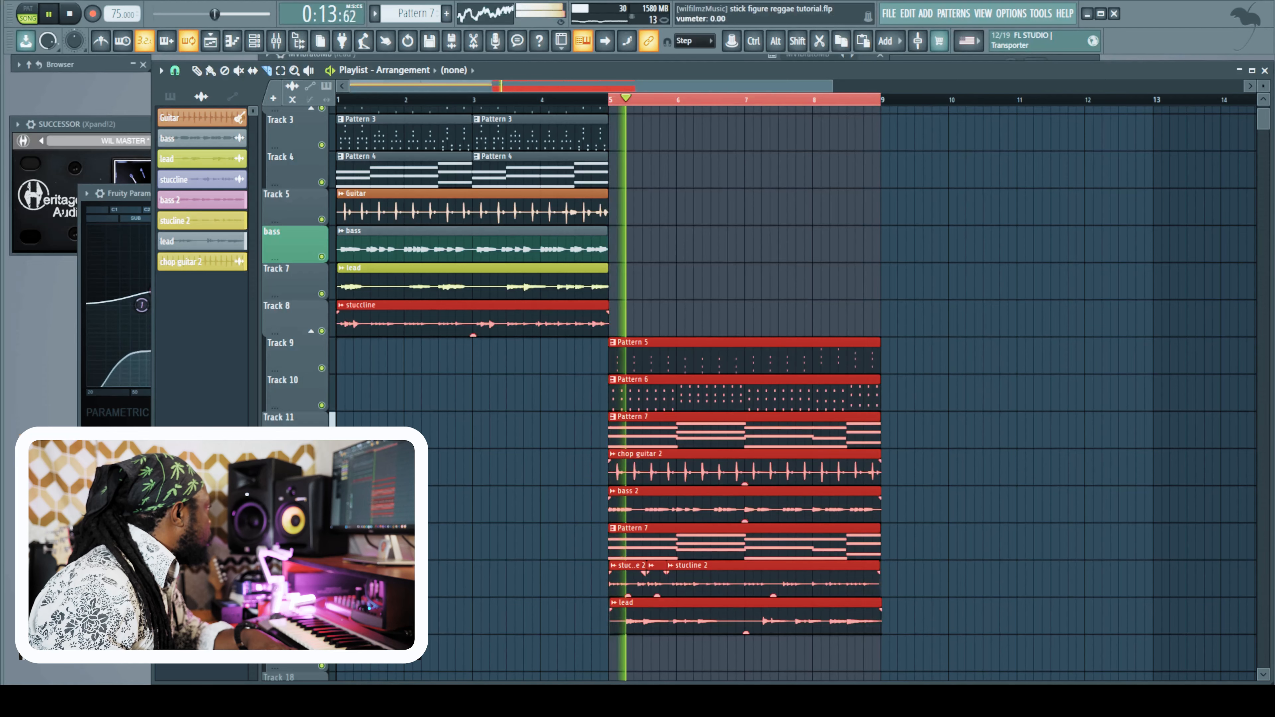
Insert an empty playlist track above the second section's tracks and create a new pattern for a drum fill
{"action": "right_click", "coordinate": [322, 516]}
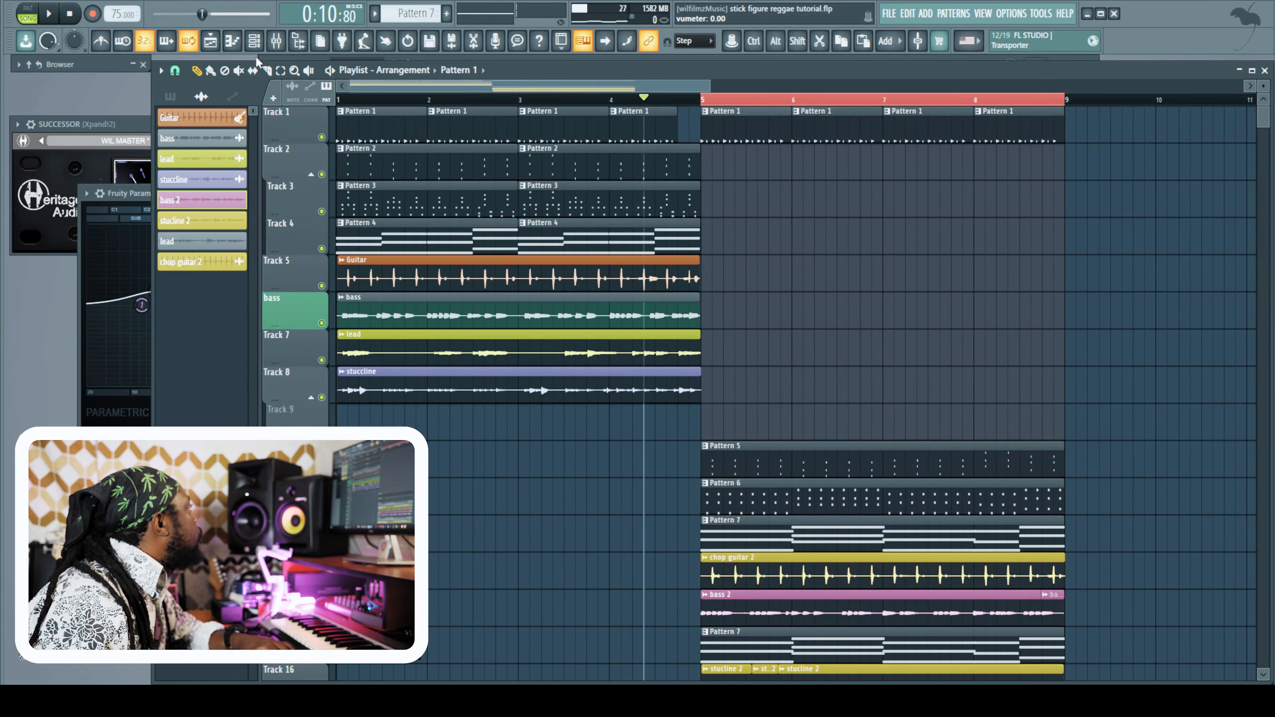
{"action": "left_click", "coordinate": [255, 44]}
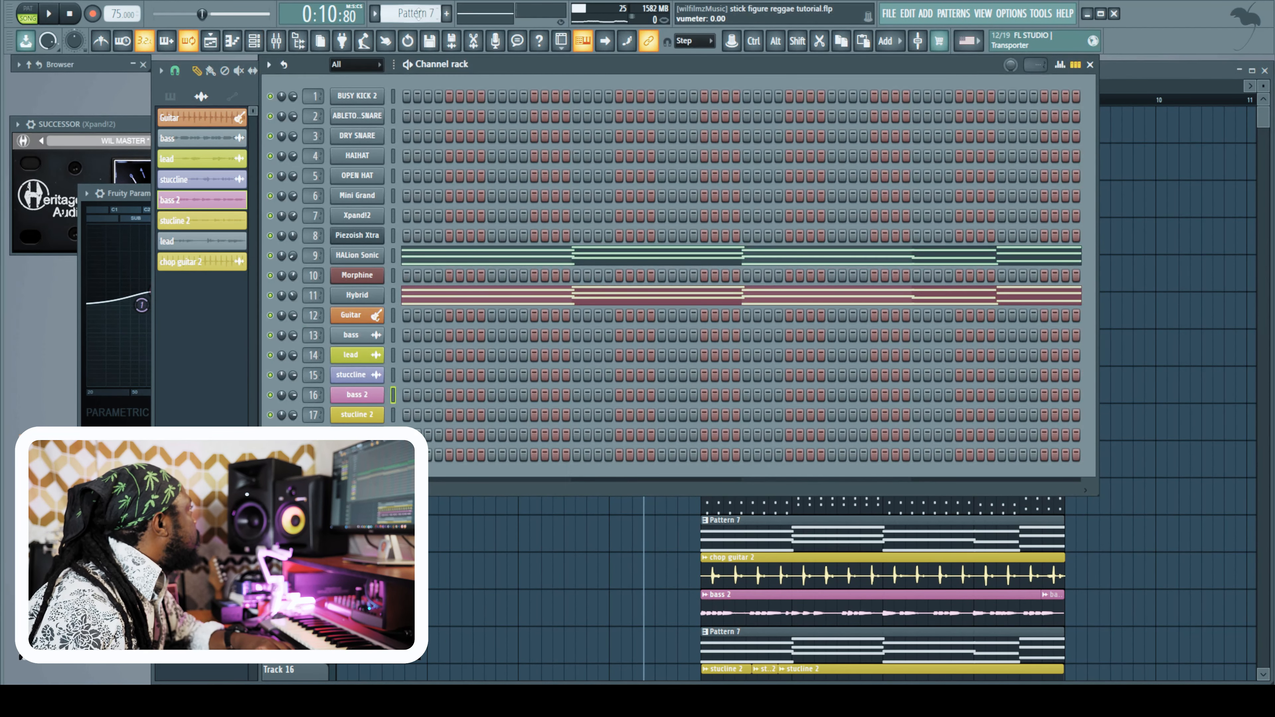
{"action": "scroll", "coordinate": [418, 13], "scroll_direction": "up", "scroll_amount": 1}
{"action": "left_click", "coordinate": [211, 44]}
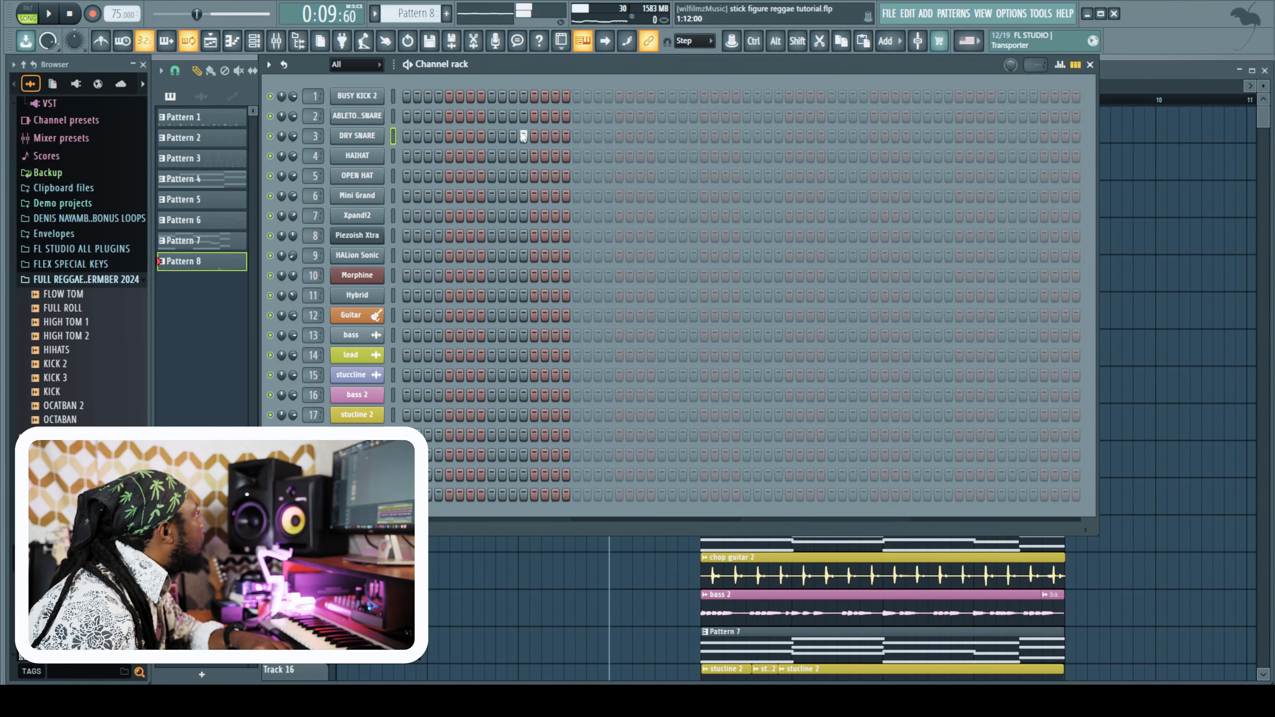
Program hits on steps 13 and 14 for both the Ableton snare and DRY SNARE in Pattern 8
{"action": "left_click", "coordinate": [534, 116]}
{"action": "left_click", "coordinate": [544, 116]}
{"action": "left_click", "coordinate": [544, 136]}
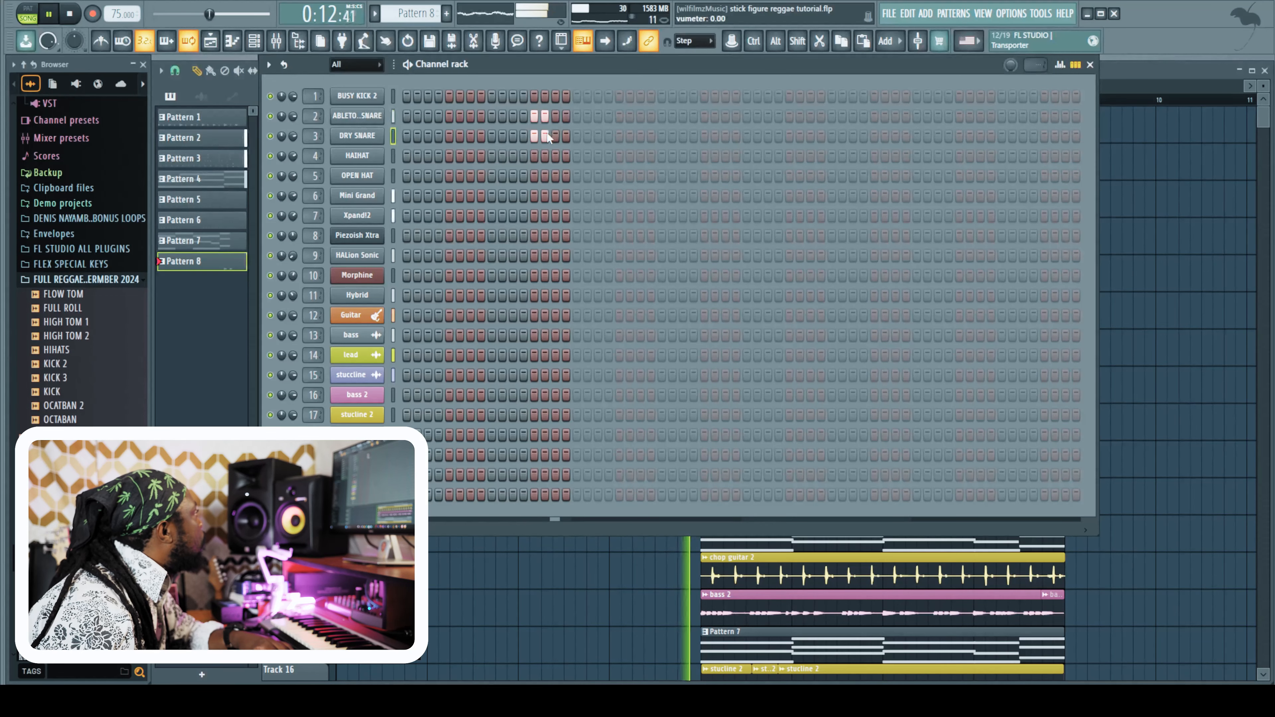
Complete the fill with hits on step 10 of channel 20, step 11 of channel 21, and step 9 of BUSY KICK 2 and OPEN HAT
{"action": "left_click", "coordinate": [513, 475]}
{"action": "left_click", "coordinate": [524, 475]}
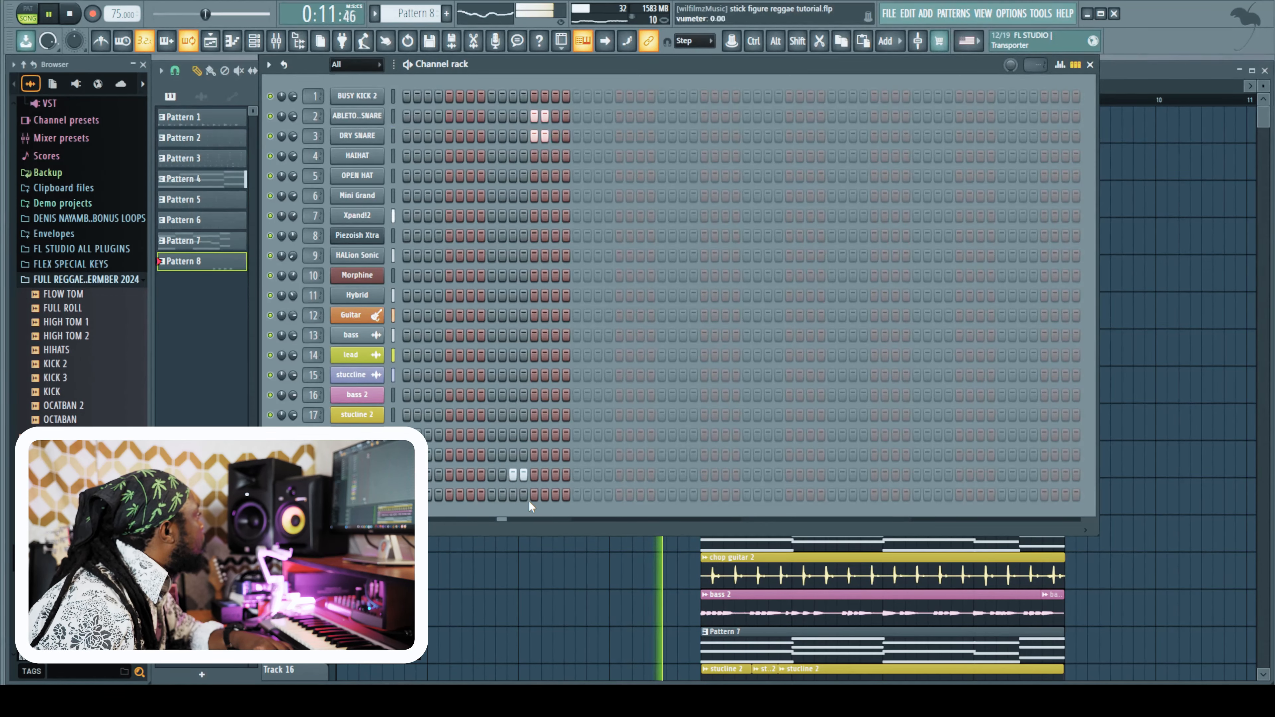
{"action": "left_click", "coordinate": [523, 475]}
{"action": "left_click", "coordinate": [502, 475]}
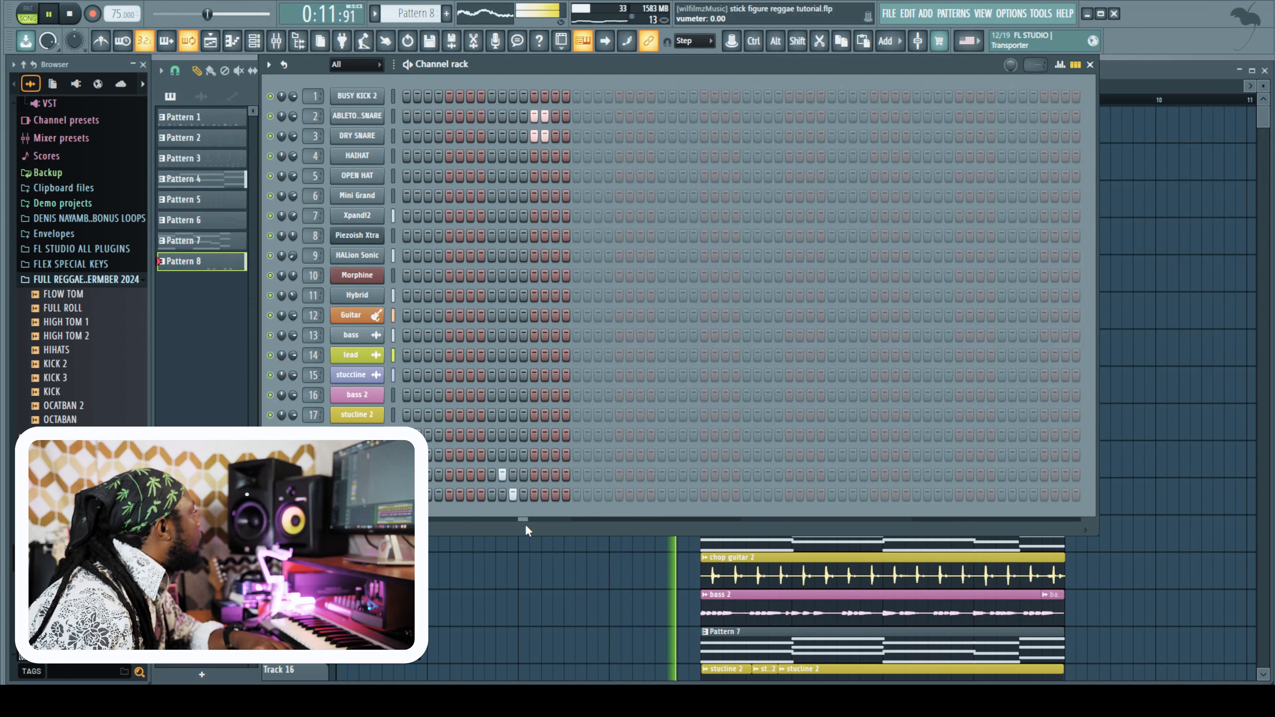
{"action": "left_click", "coordinate": [492, 96]}
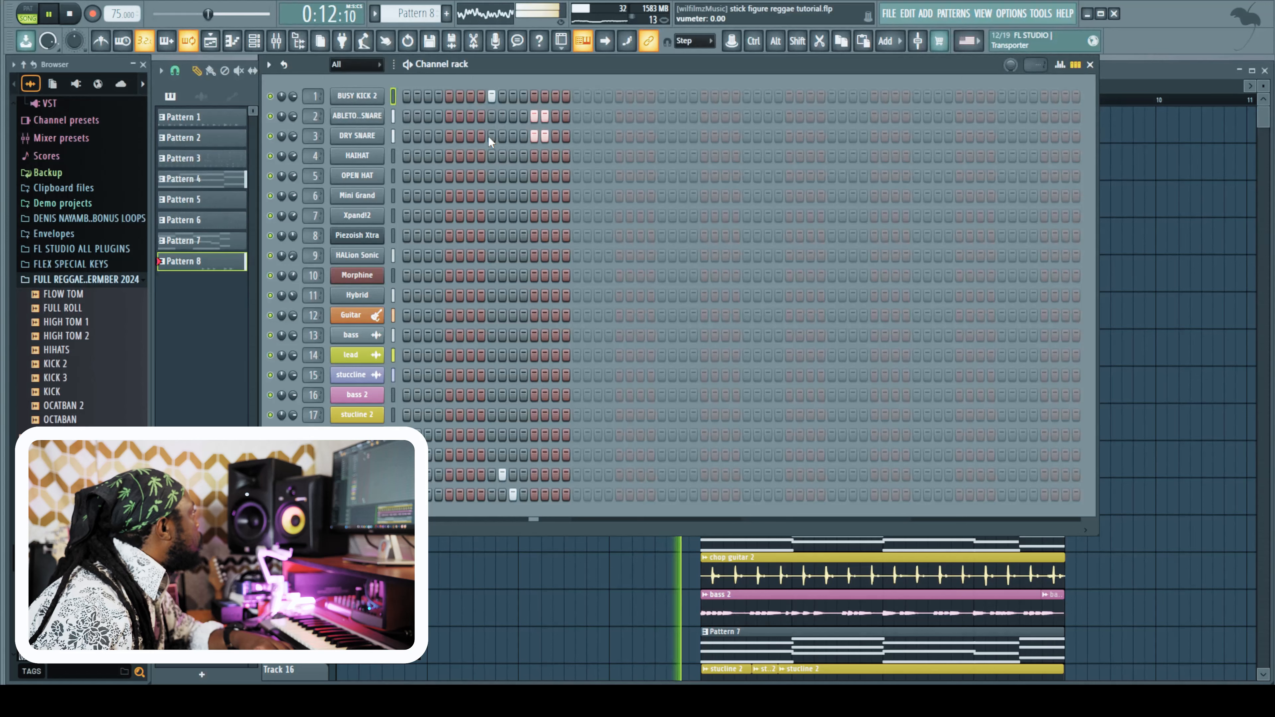
{"action": "left_click", "coordinate": [490, 176]}
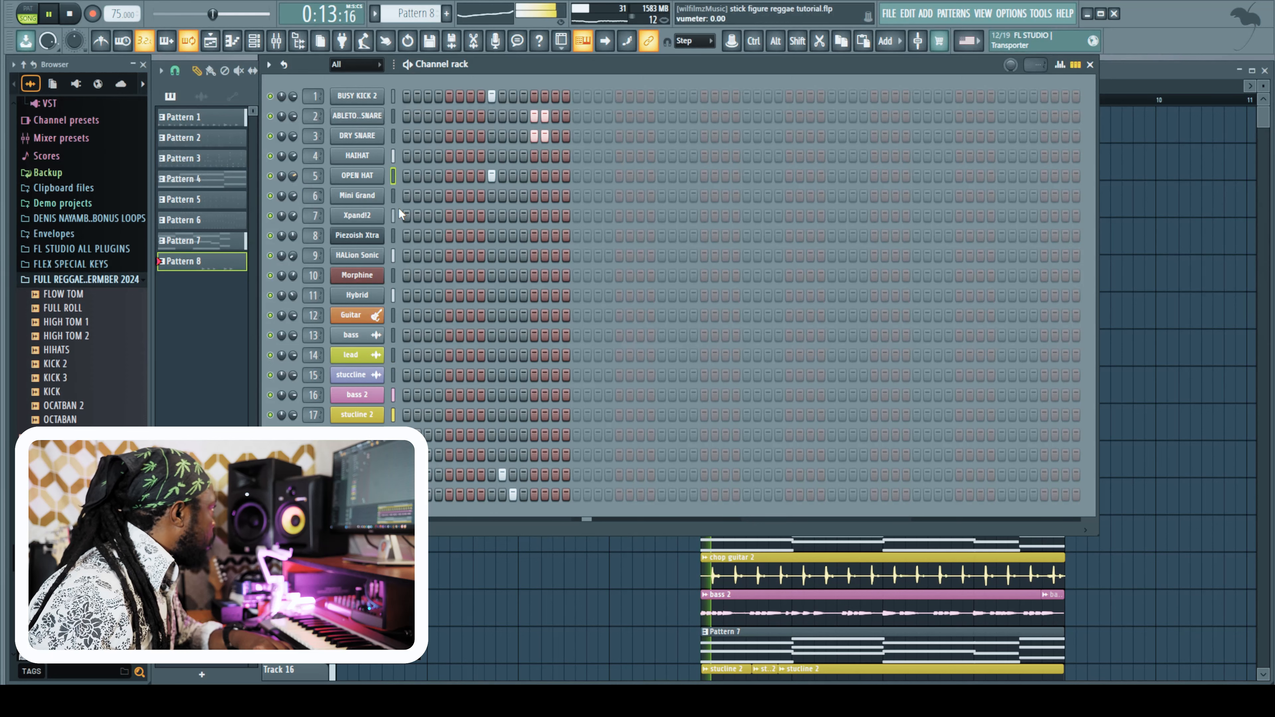
Return to the playlist and play the arrangement from the start to hear the new drum fill
{"action": "left_click", "coordinate": [220, 43]}
{"action": "key", "text": "space"}
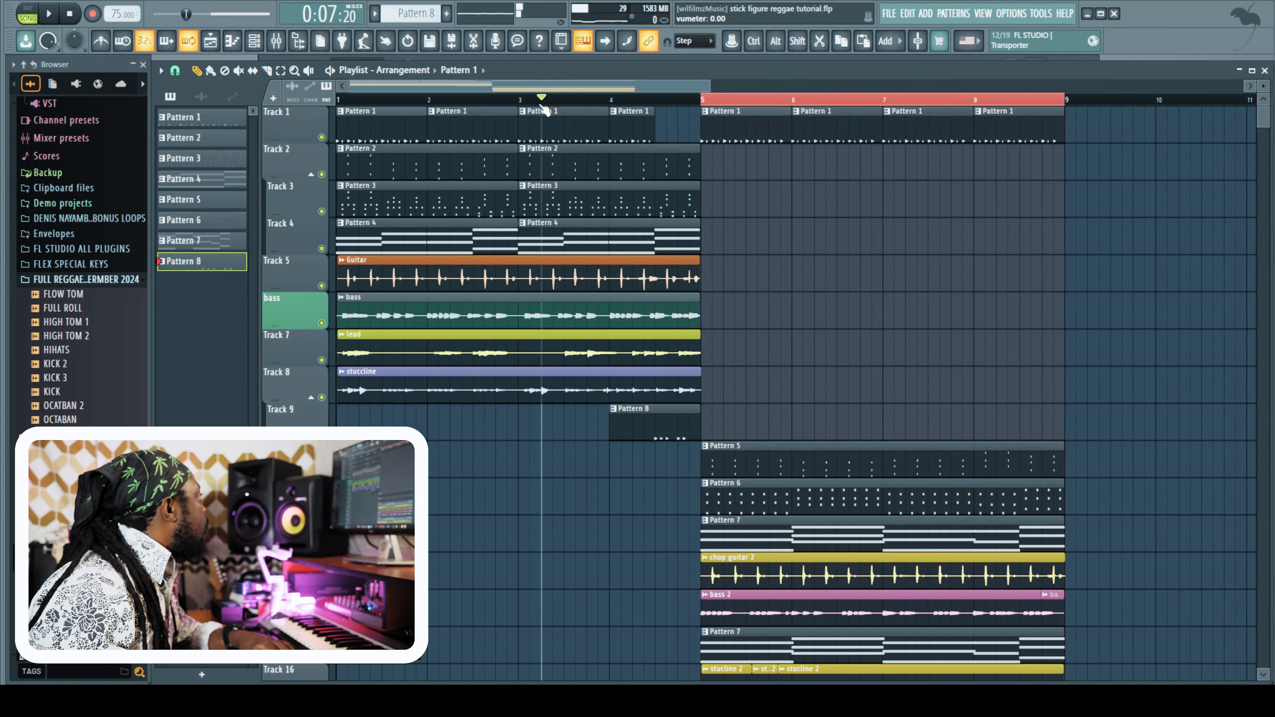
{"action": "key", "text": "space"}
{"action": "left_click_drag", "start_coordinate": [360, 101], "coordinate": [284, 111]}
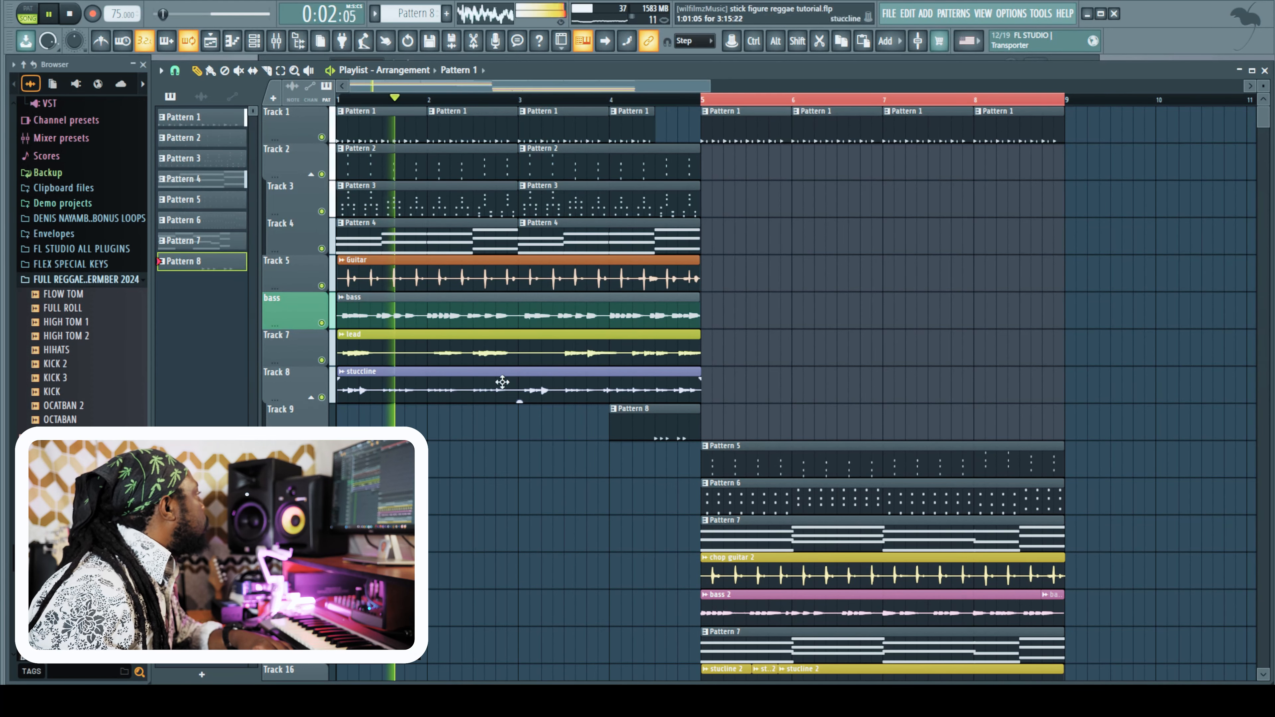
Check the stuccline and Guitar tracks in the mixer during playback and stop the song
{"action": "left_click", "coordinate": [276, 45]}
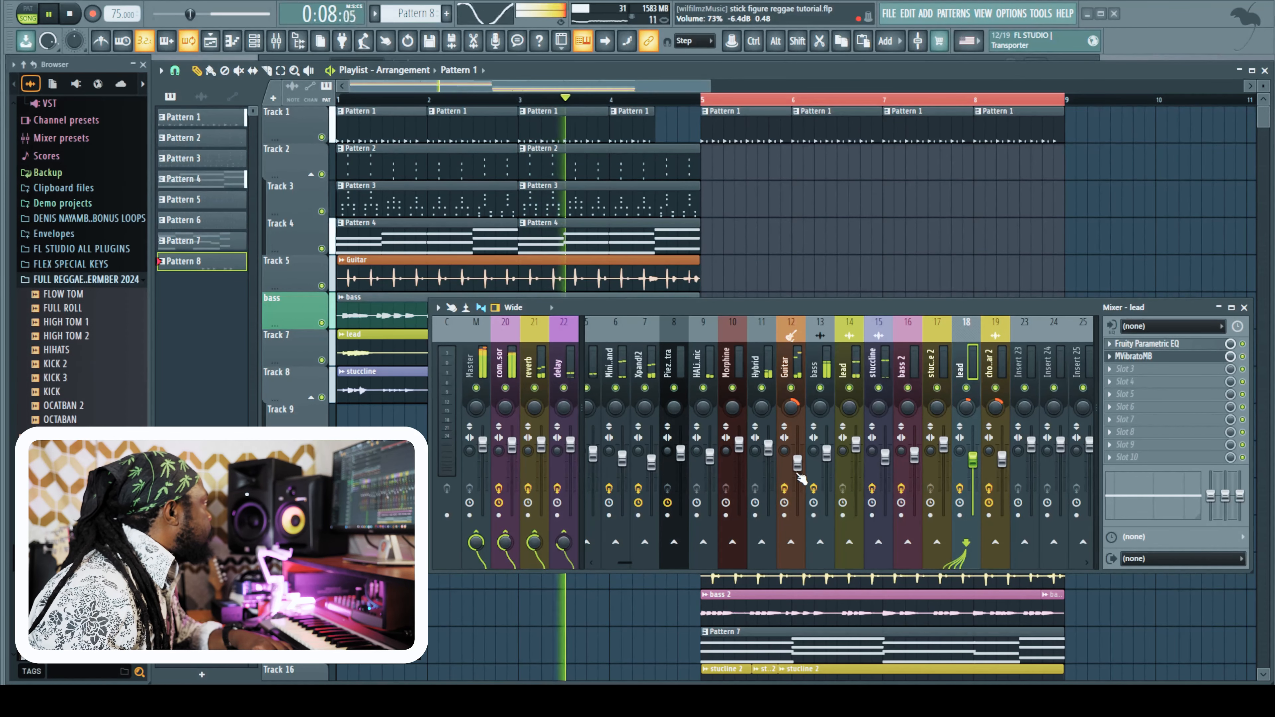
{"action": "left_click", "coordinate": [884, 365]}
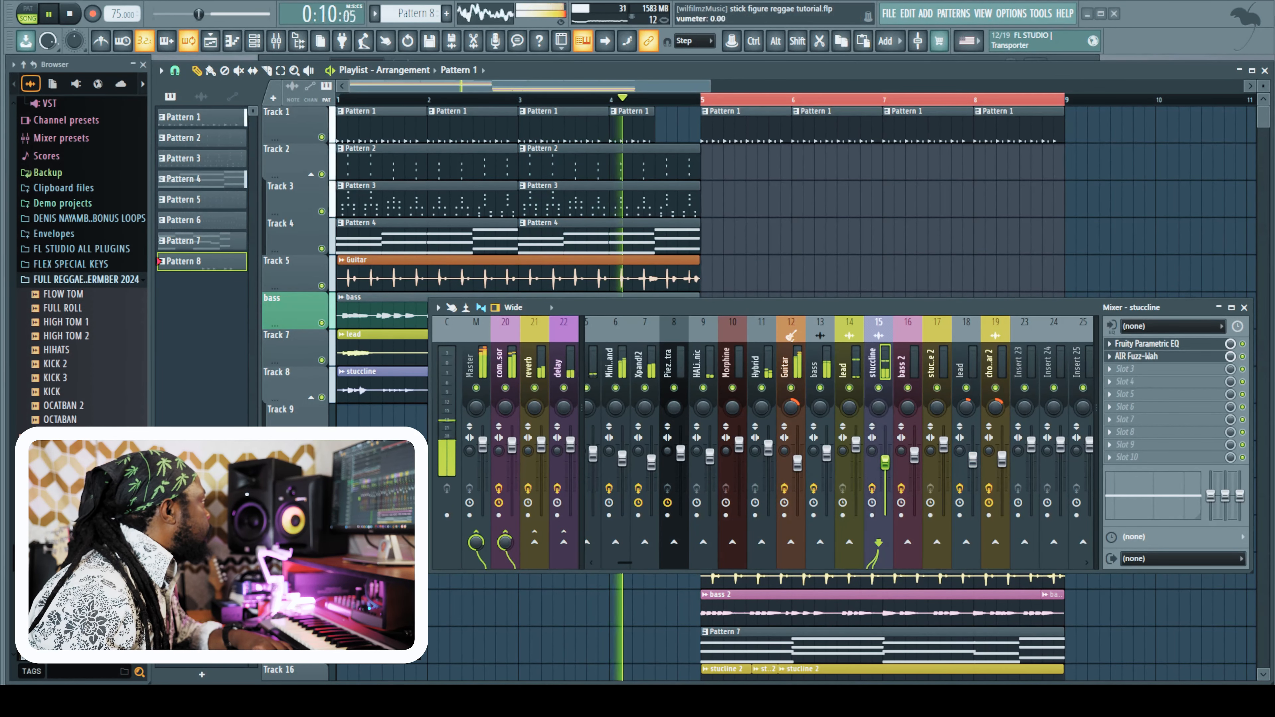
{"action": "left_click", "coordinate": [789, 370]}
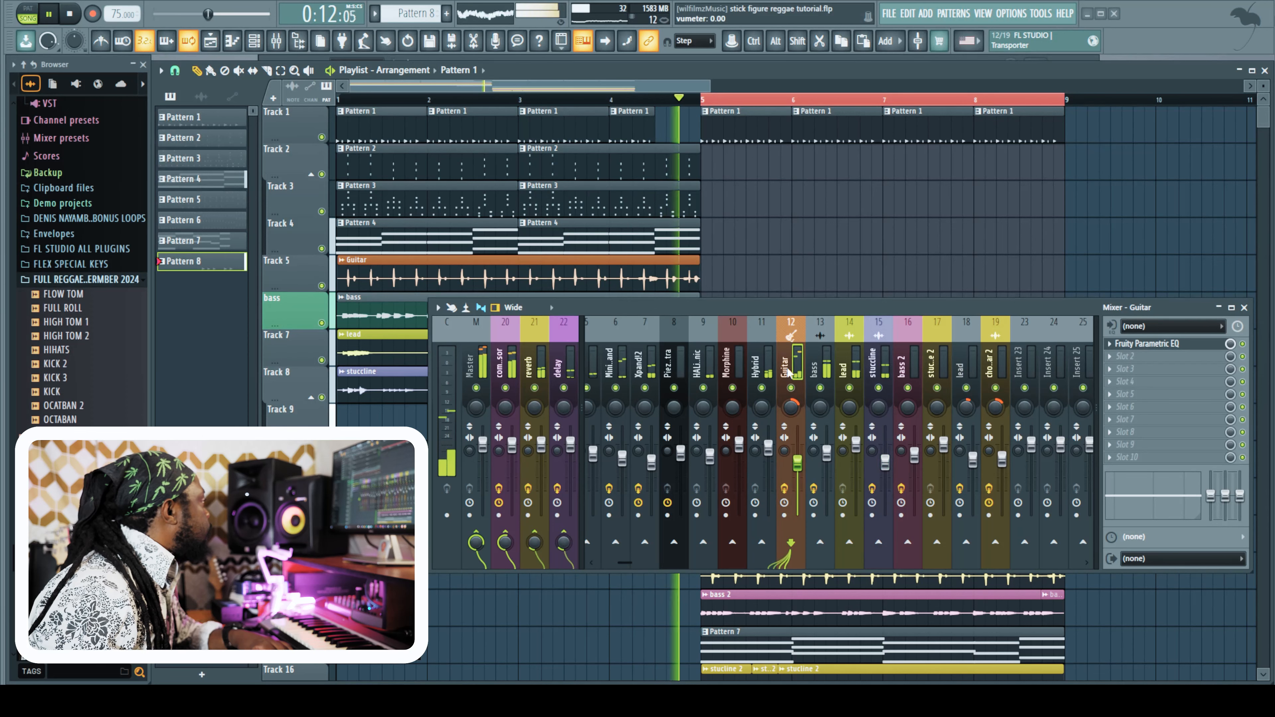
{"action": "key", "text": "space"}
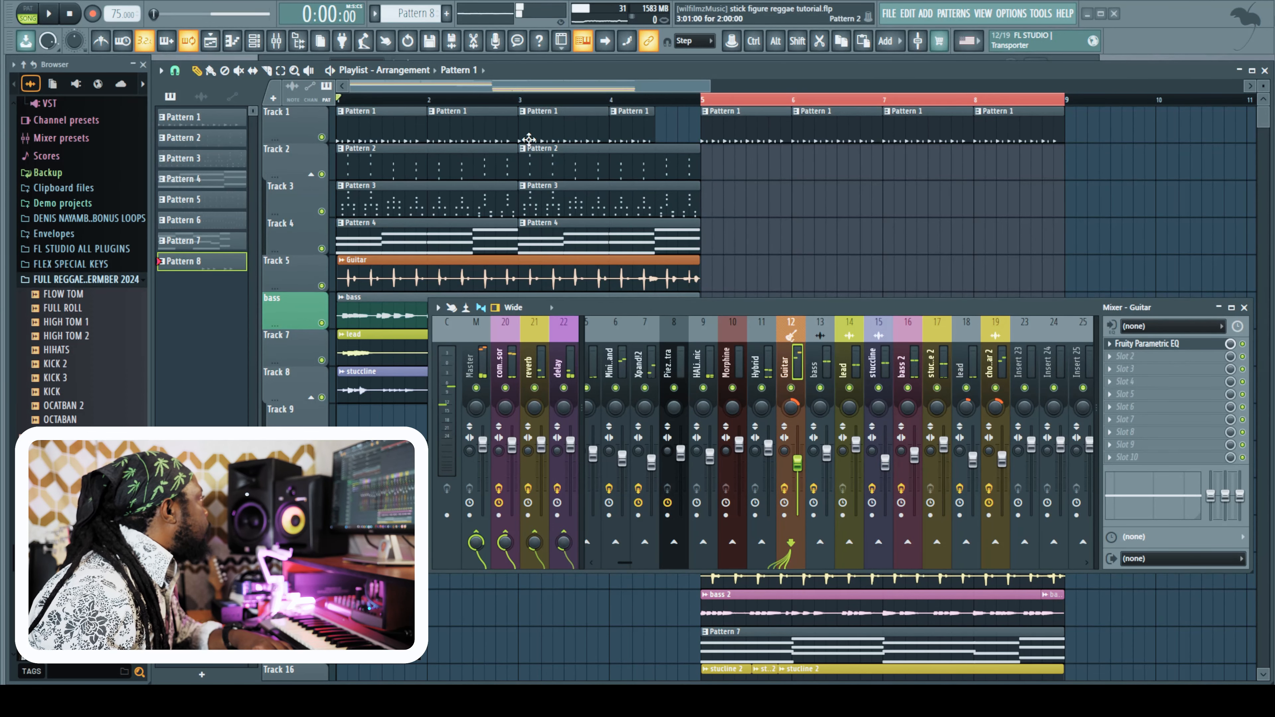
Add Crash_02 from the Lex Luger Drum Kit's Hats & Cymbals folder as a new channel and close its sampler window
{"action": "left_click", "coordinate": [255, 41]}
{"action": "left_click", "coordinate": [55, 283]}
{"action": "left_click", "coordinate": [119, 335]}
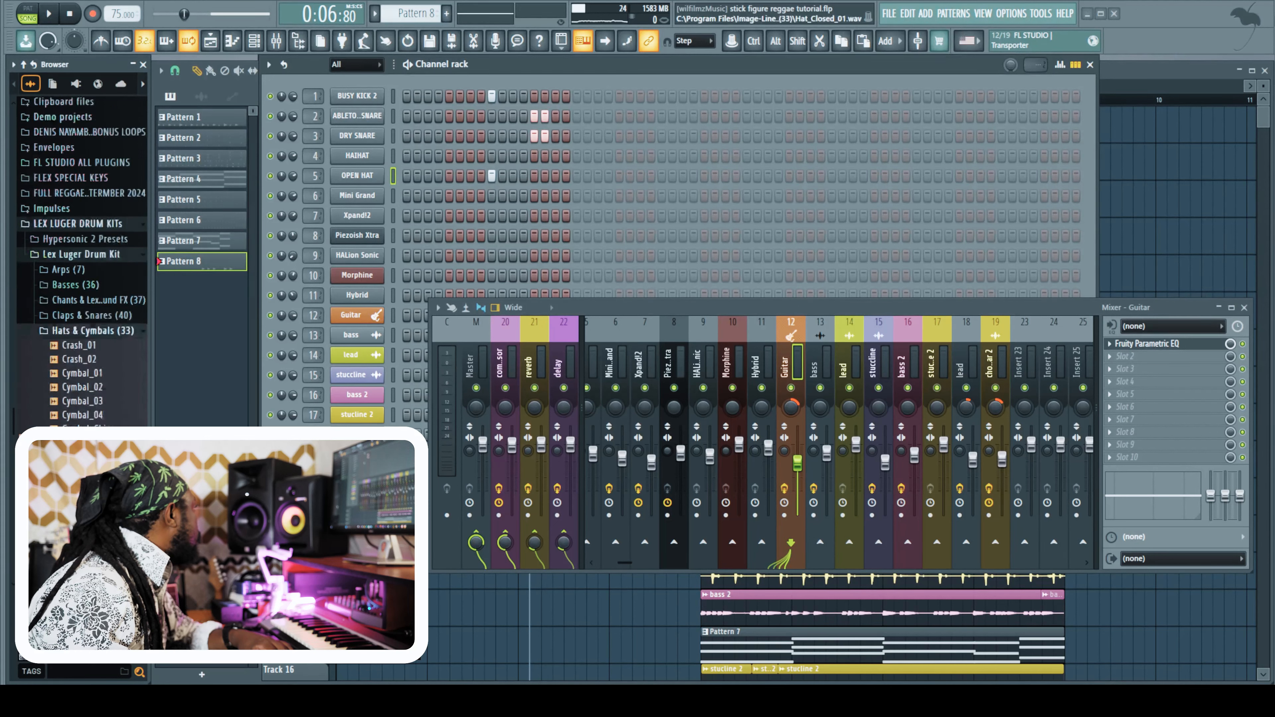
{"action": "left_click_drag", "start_coordinate": [88, 300], "coordinate": [488, 482]}
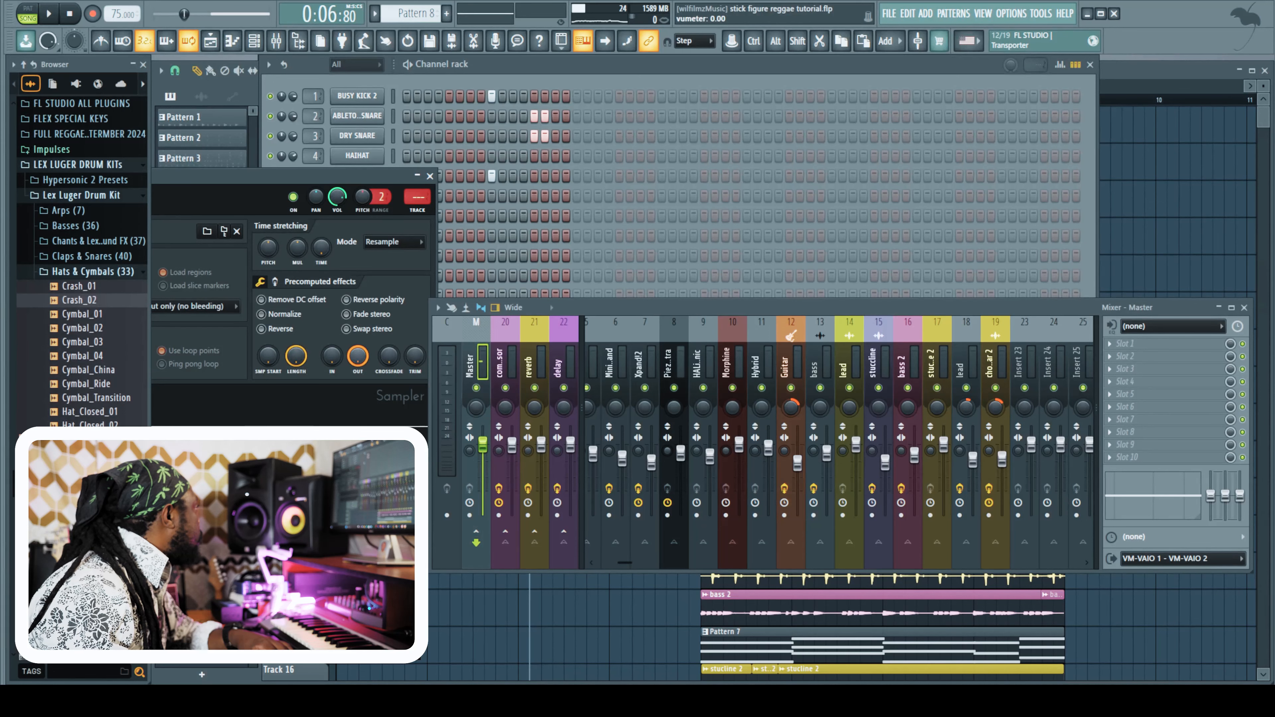
{"action": "key", "text": "Escape"}
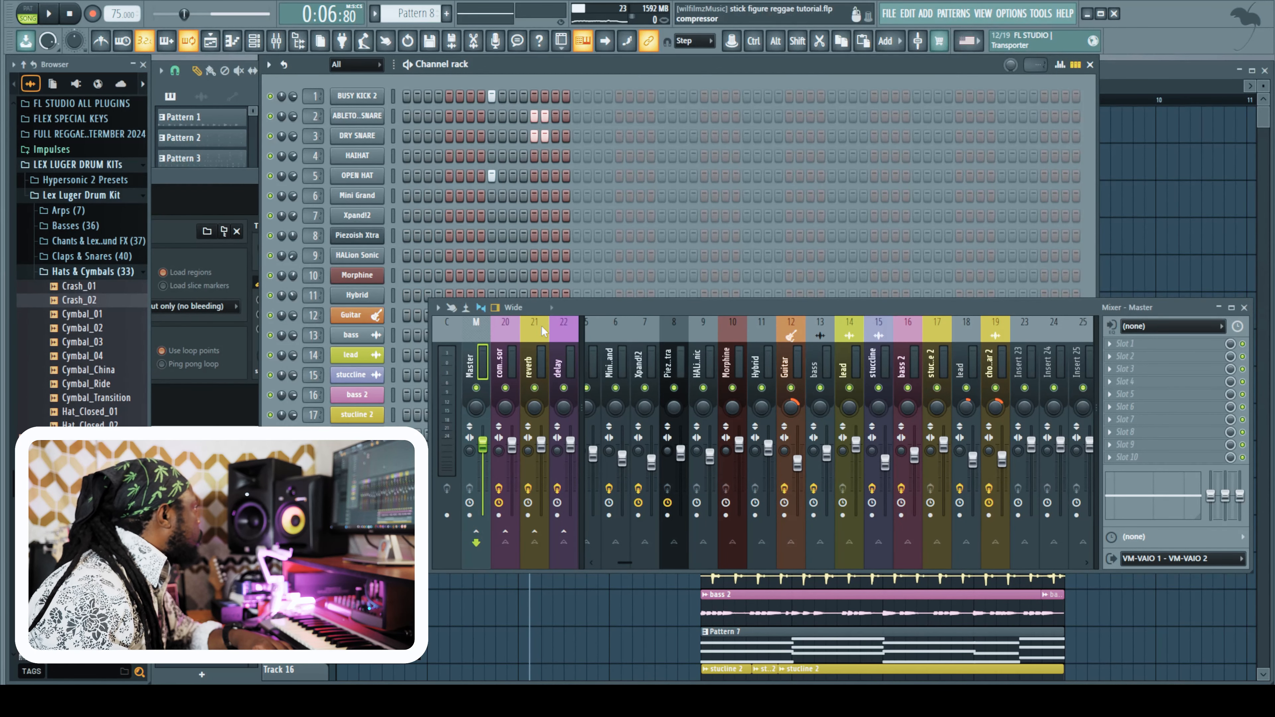
Insert an empty playlist track above the second section and place a new crash pattern on it at bar 5
{"action": "key", "text": "space"}
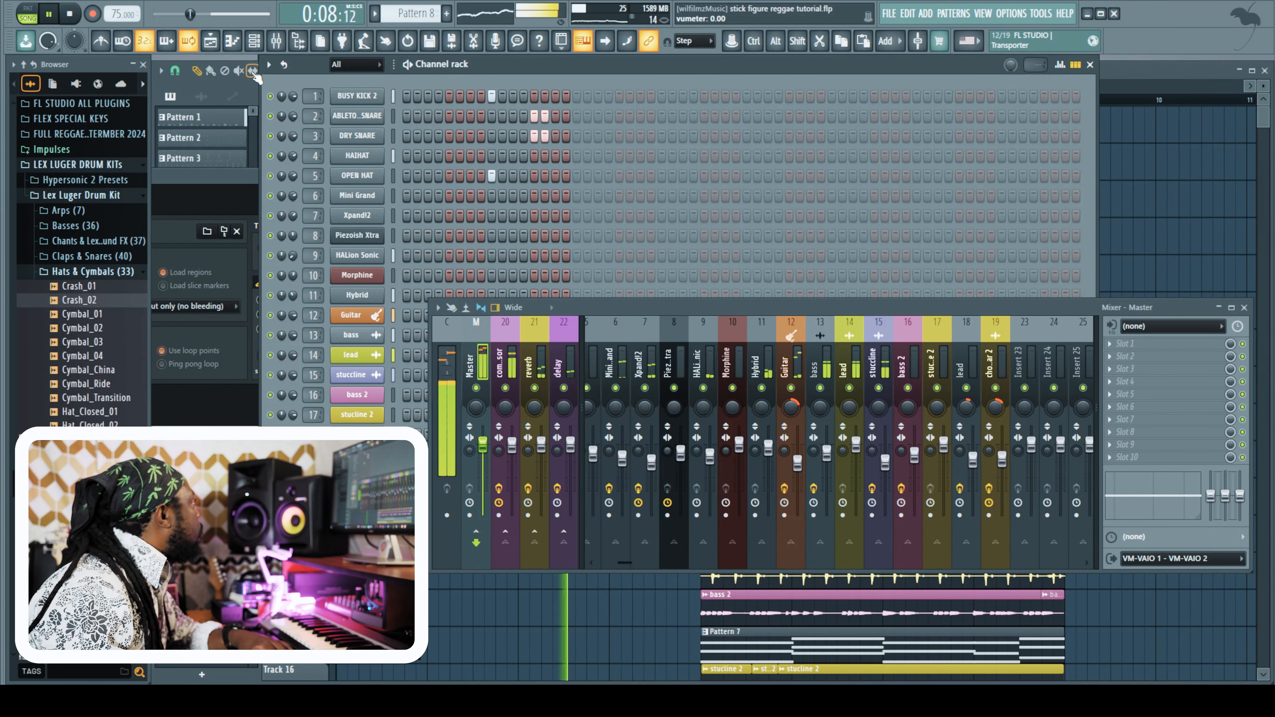
{"action": "left_click", "coordinate": [211, 43]}
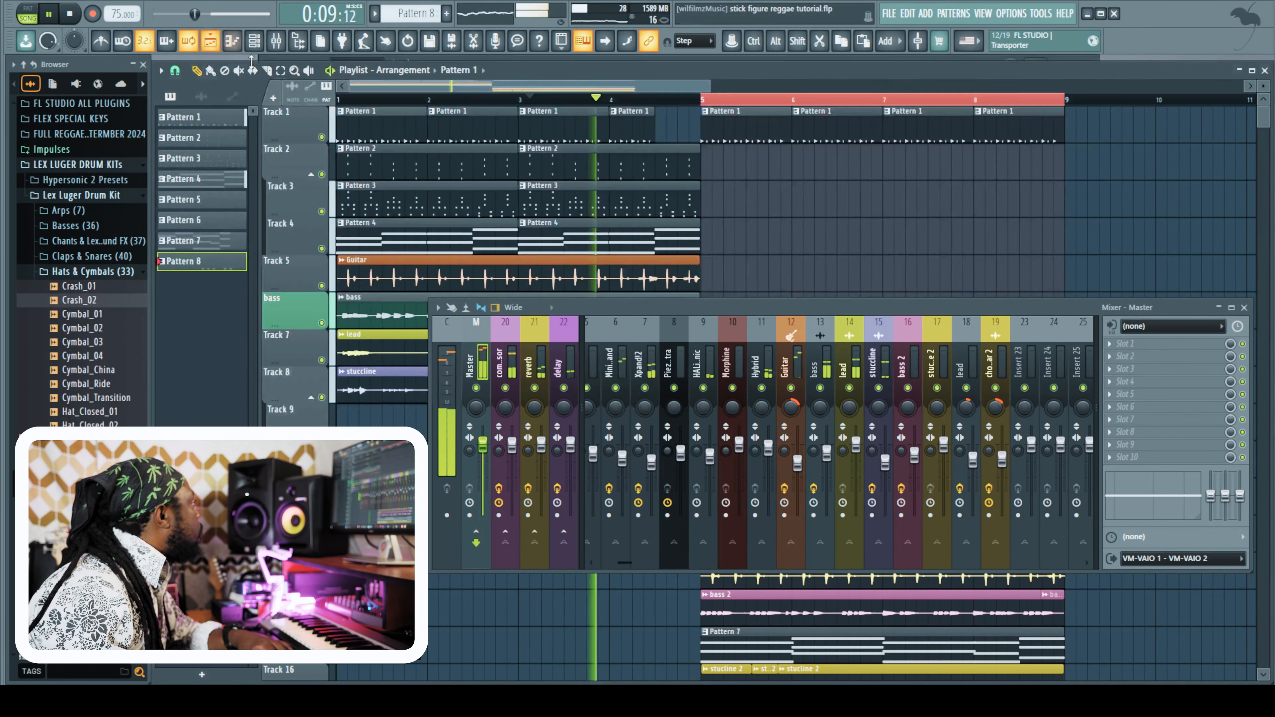
{"action": "left_click", "coordinate": [1244, 308]}
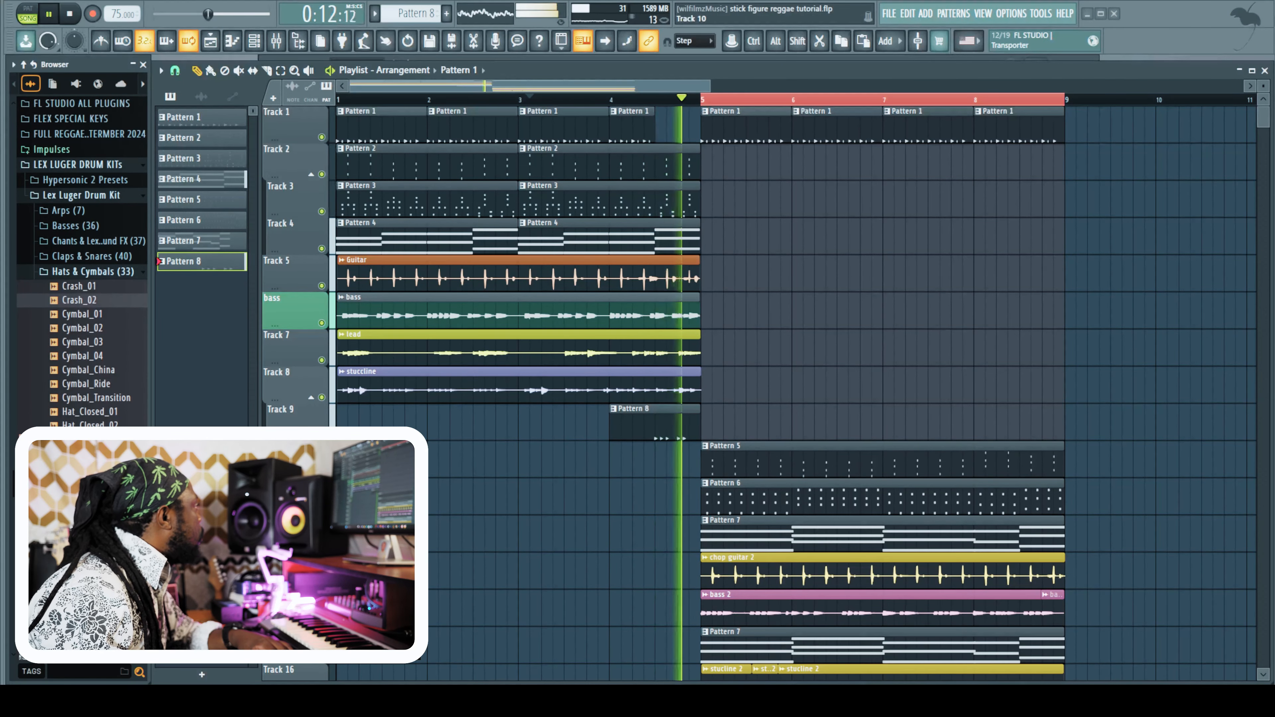
{"action": "right_click", "coordinate": [319, 457]}
{"action": "left_click", "coordinate": [359, 597]}
{"action": "key", "text": "space"}
{"action": "key", "text": "space"}
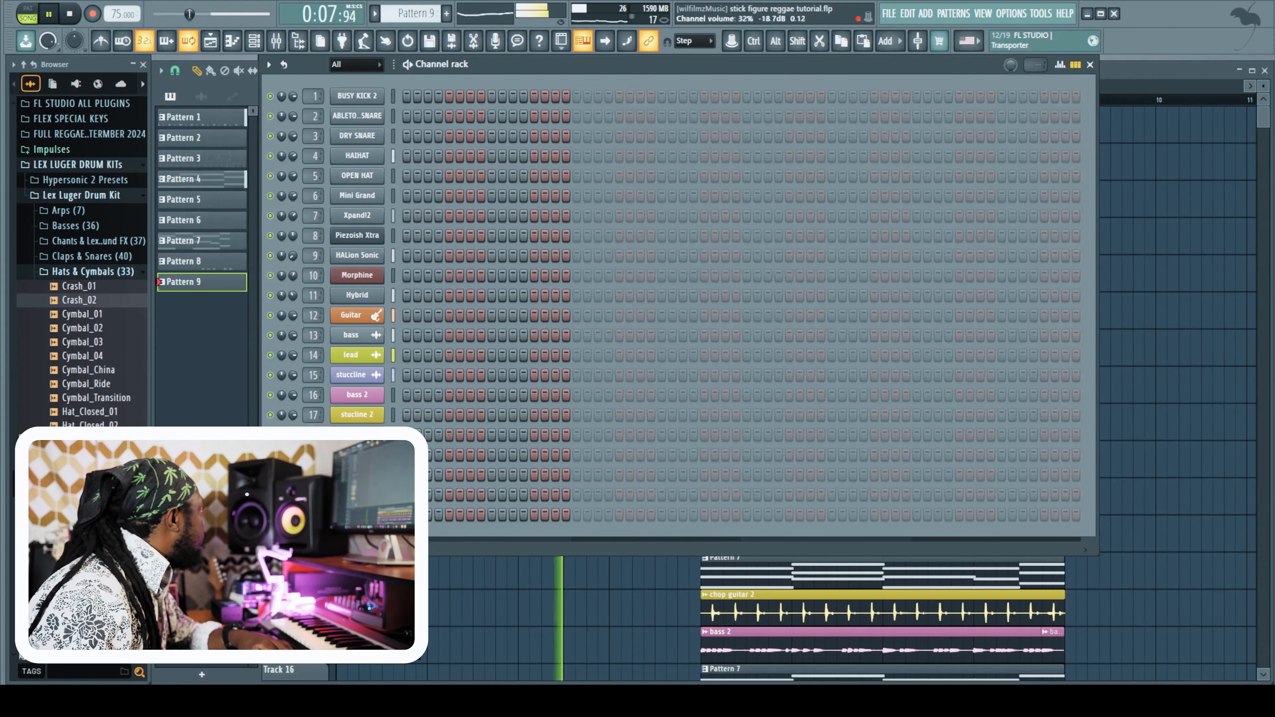
{"action": "left_click", "coordinate": [219, 43]}
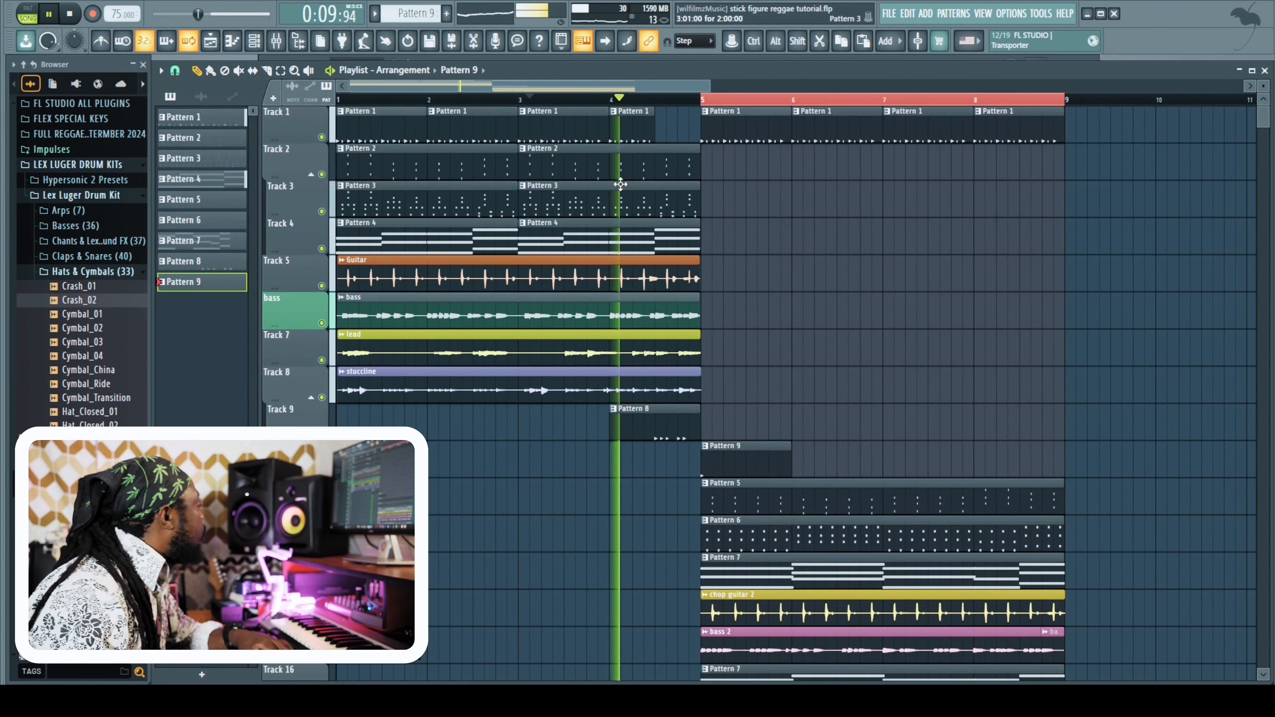
Select the whole arrangement from bar 1 to bar 9 so playback loops across both sections
{"action": "key", "text": "ctrl+a"}
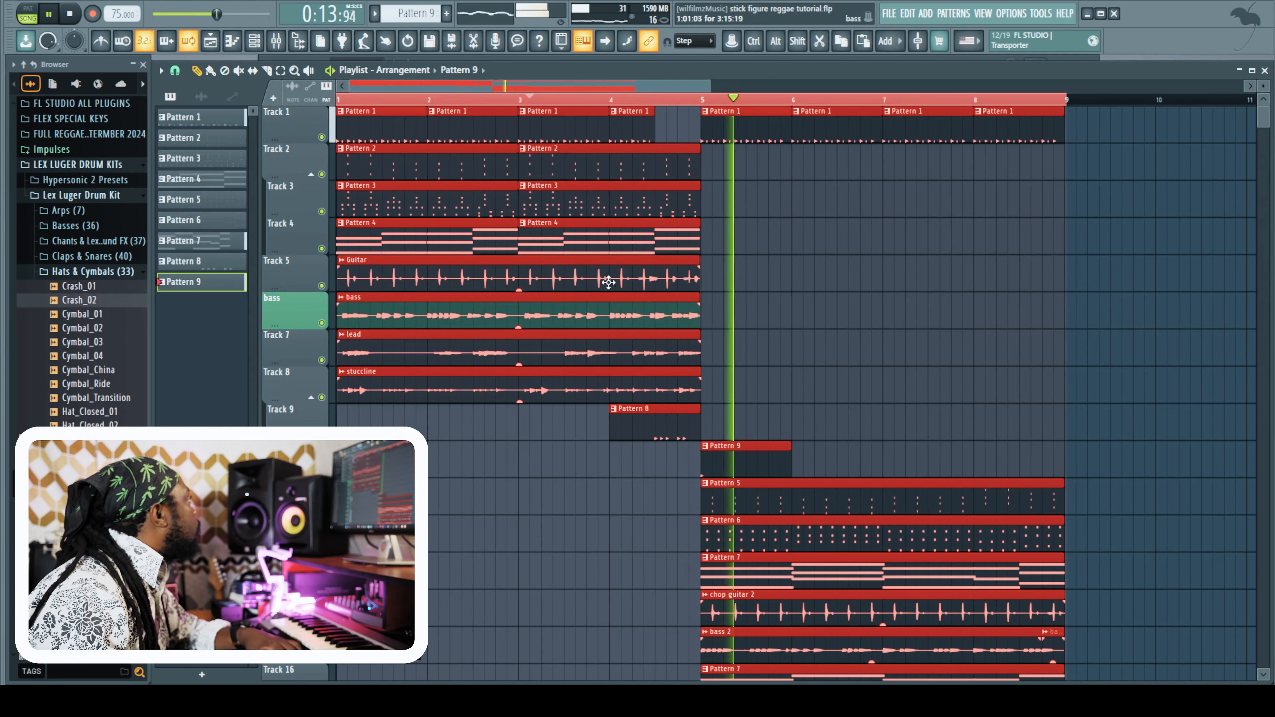
{"action": "left_click", "coordinate": [254, 41]}
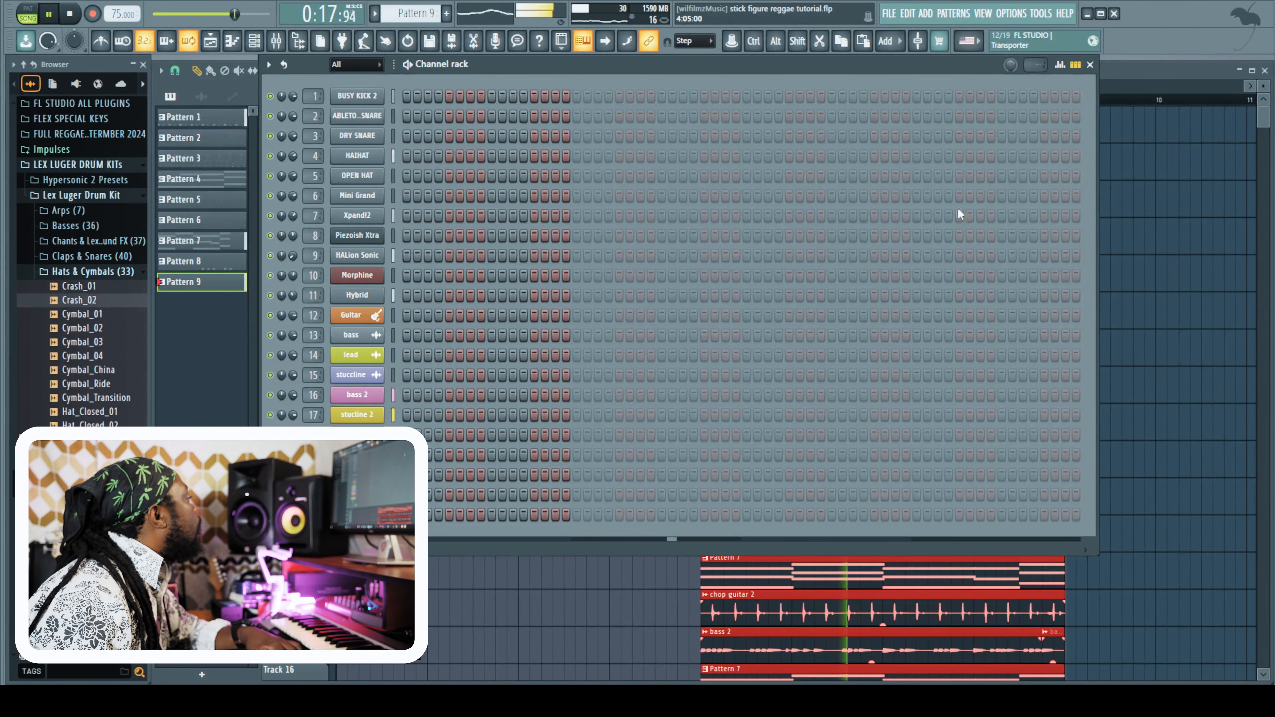
{"action": "left_click", "coordinate": [1090, 64]}
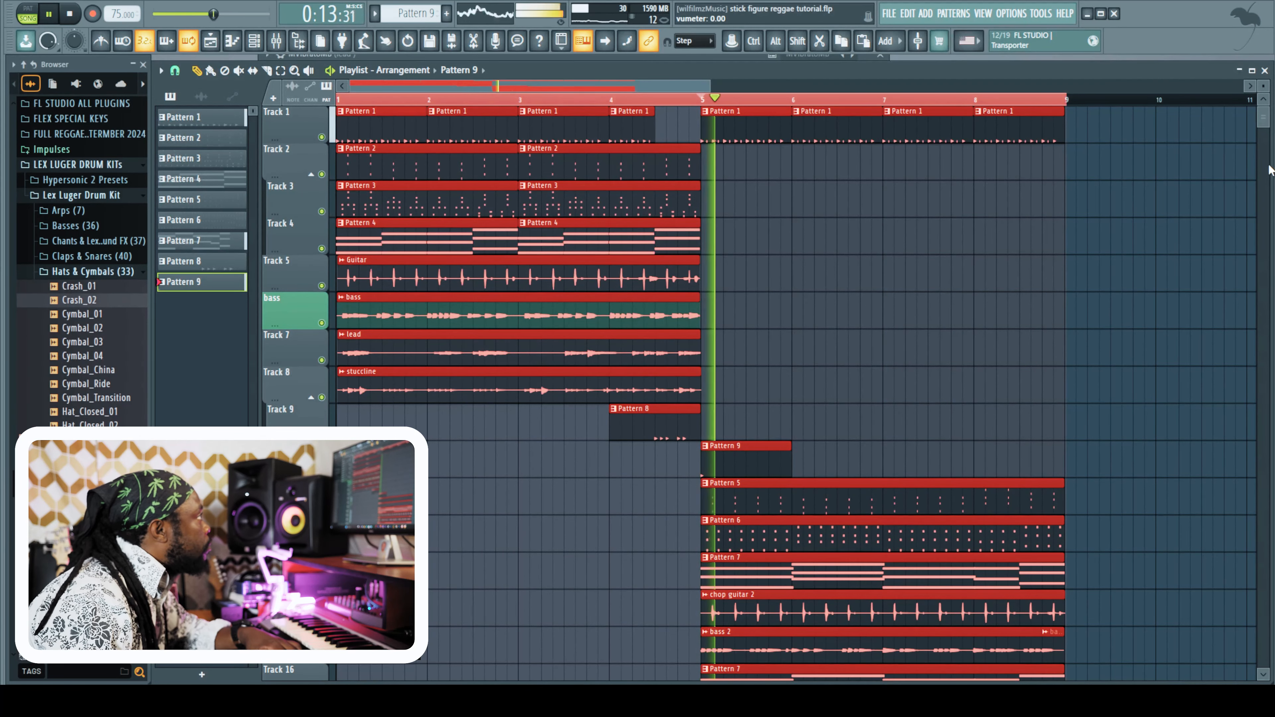
{"action": "left_click_drag", "start_coordinate": [1263, 120], "coordinate": [1241, 124]}
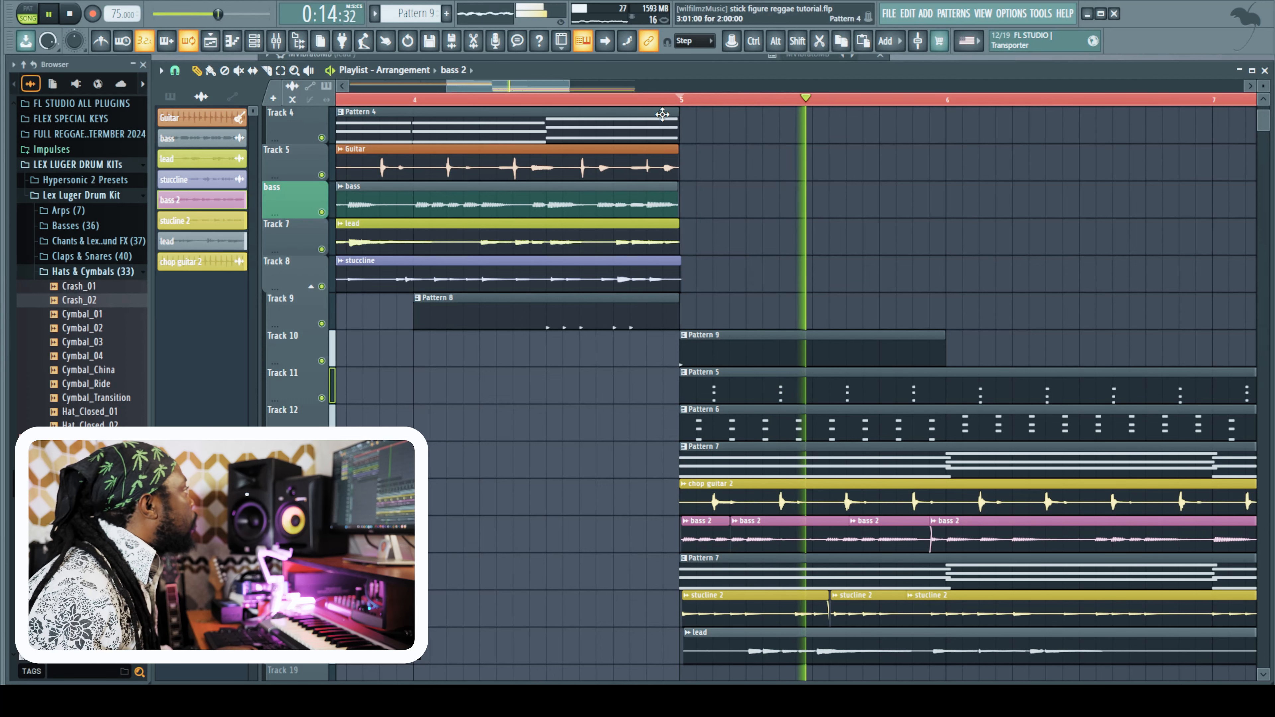
{"action": "left_click_drag", "start_coordinate": [569, 90], "coordinate": [909, 89]}
{"action": "left_click_drag", "start_coordinate": [447, 87], "coordinate": [348, 87]}
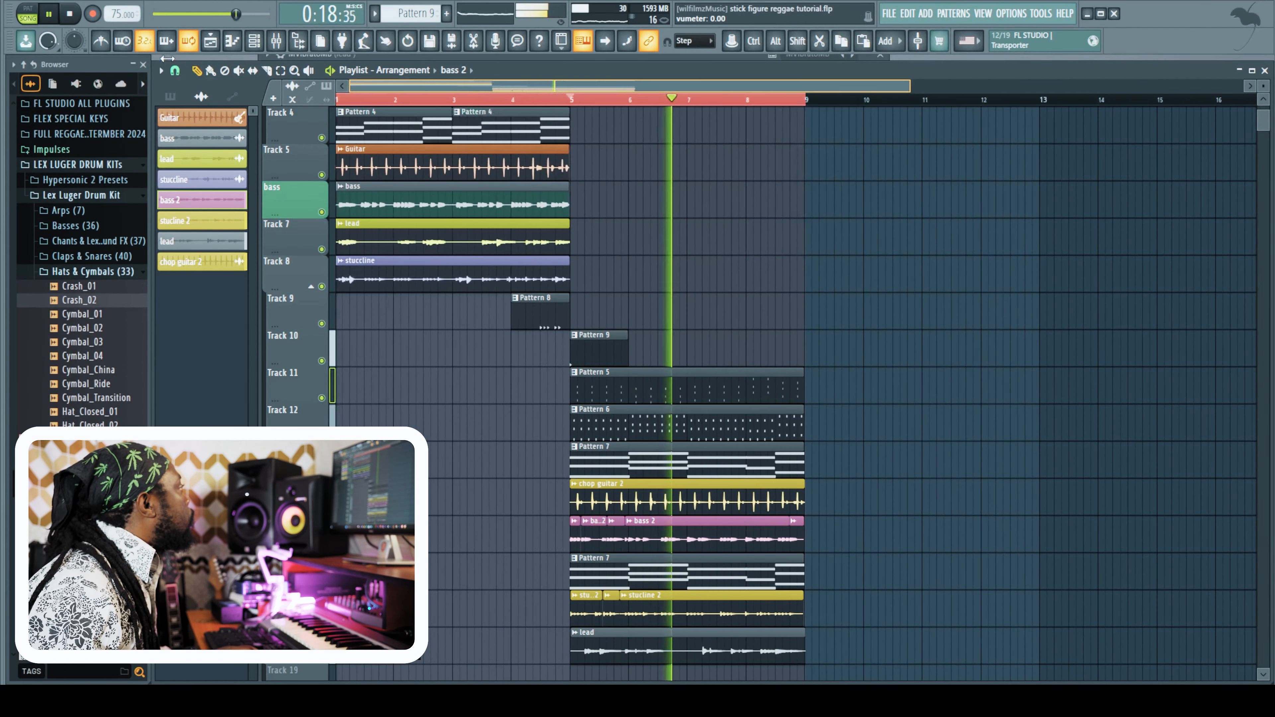
{"action": "scroll", "coordinate": [1260, 125], "scroll_direction": "up", "scroll_amount": 3}
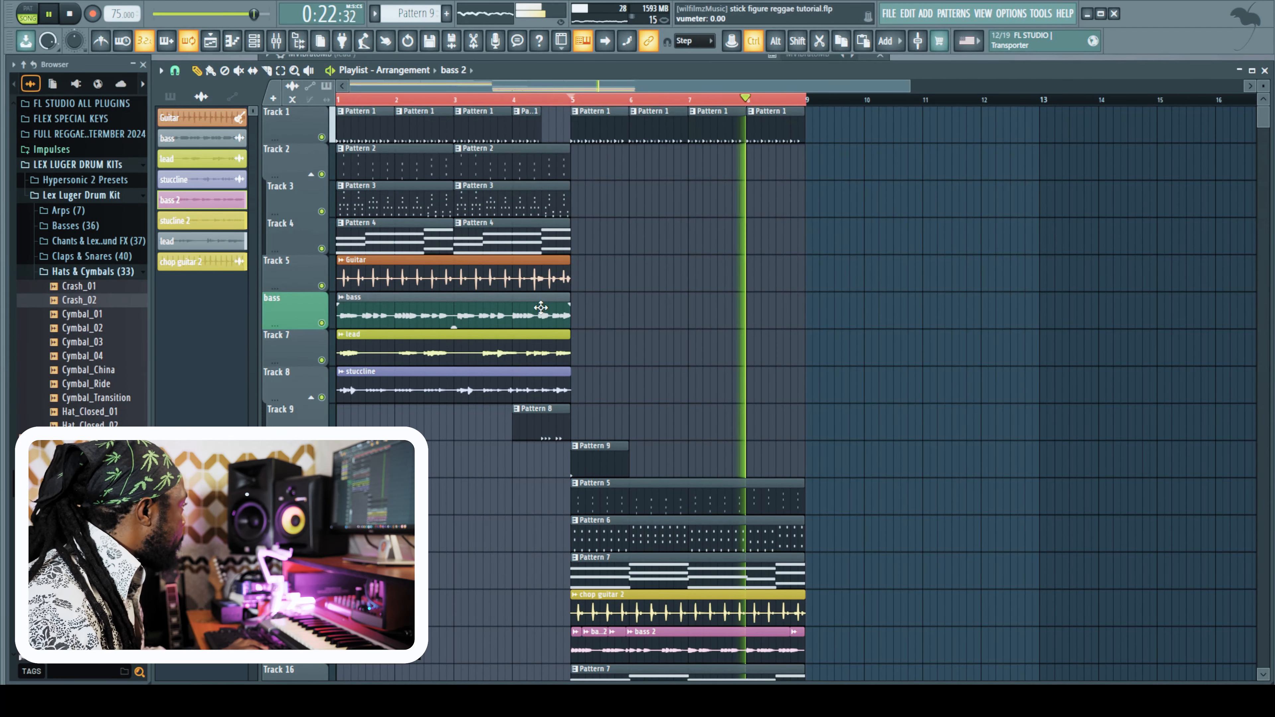
Raise the second-section lead's delay send slightly and boost the mid band of its mixer track equalizer during playback
{"action": "left_click", "coordinate": [276, 40]}
{"action": "key", "text": "space"}
{"action": "key", "text": "space"}
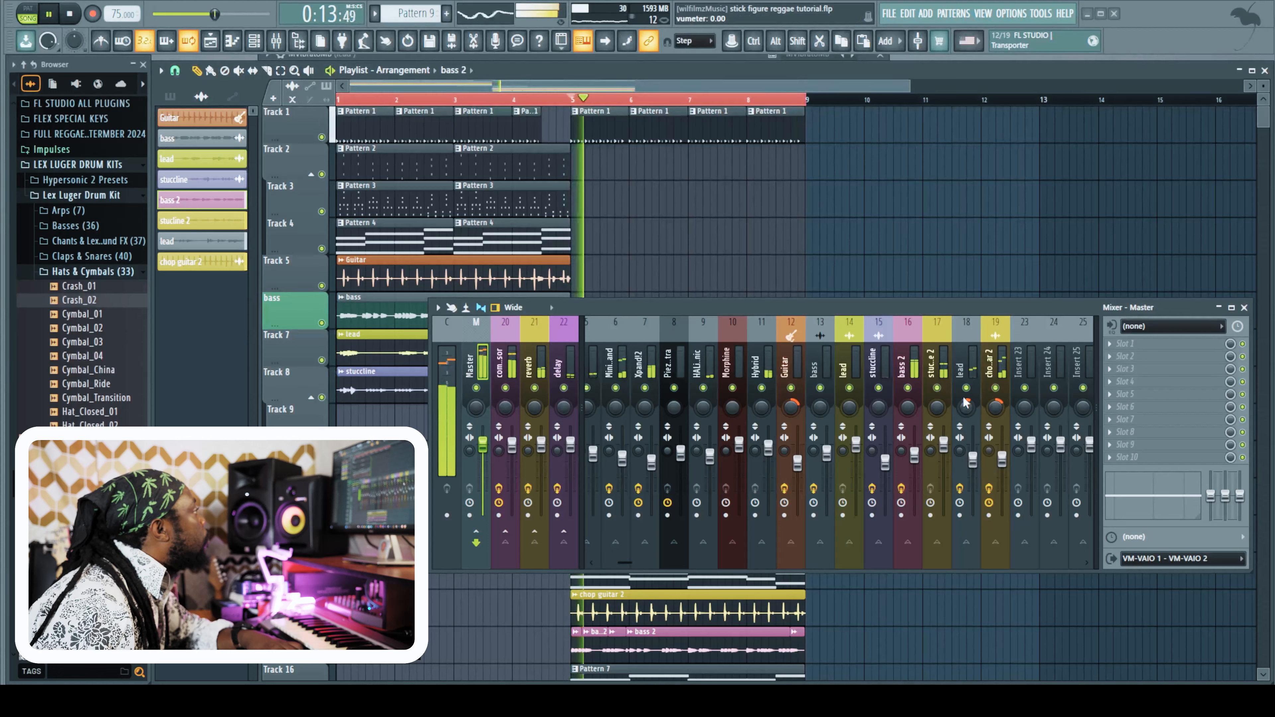
{"action": "left_click", "coordinate": [978, 470]}
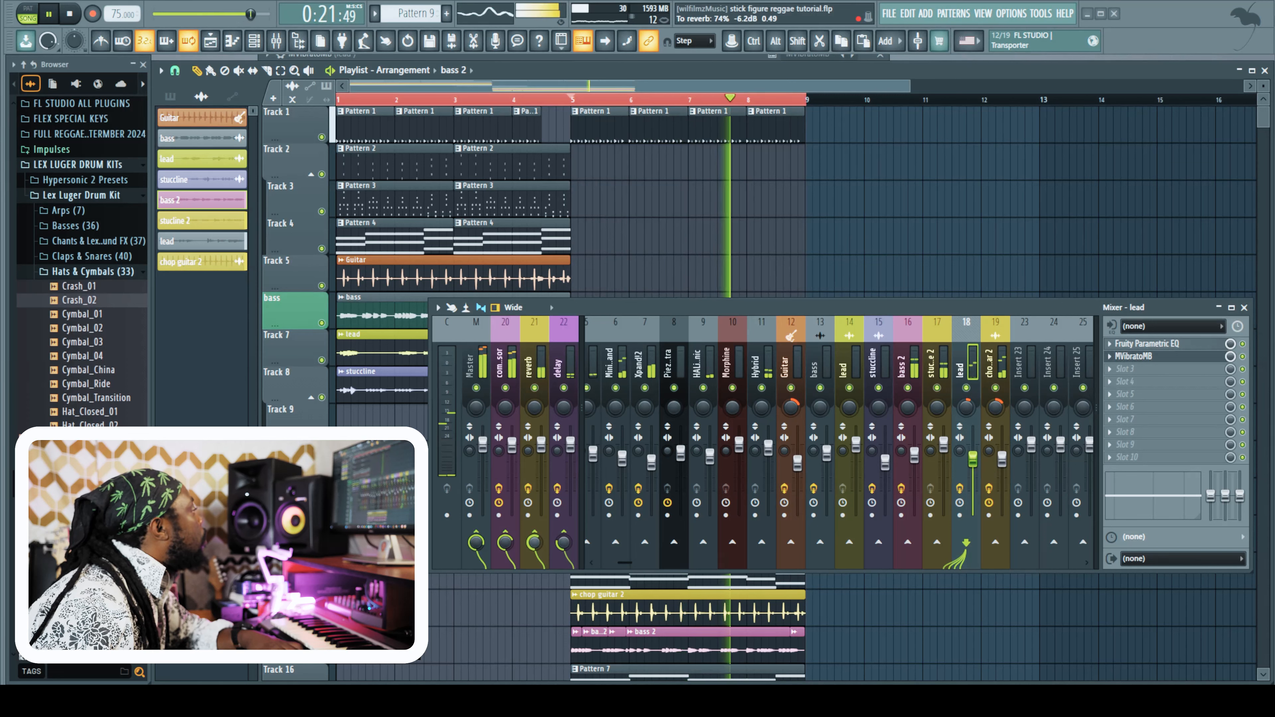
{"action": "left_click_drag", "start_coordinate": [562, 555], "coordinate": [561, 550]}
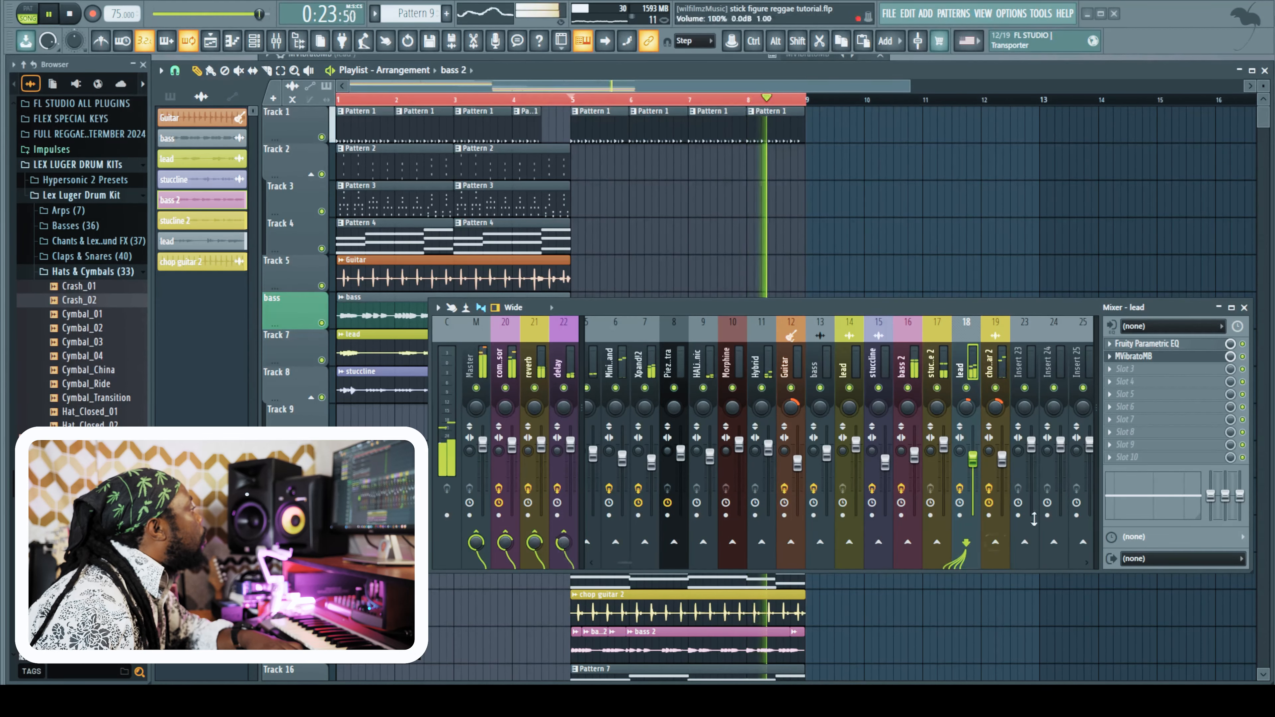
{"action": "mouse_move", "coordinate": [1155, 495]}
{"action": "left_mouse_down"}
{"action": "mouse_move", "coordinate": [1156, 478]}
{"action": "mouse_move", "coordinate": [1157, 489]}
{"action": "left_mouse_up"}
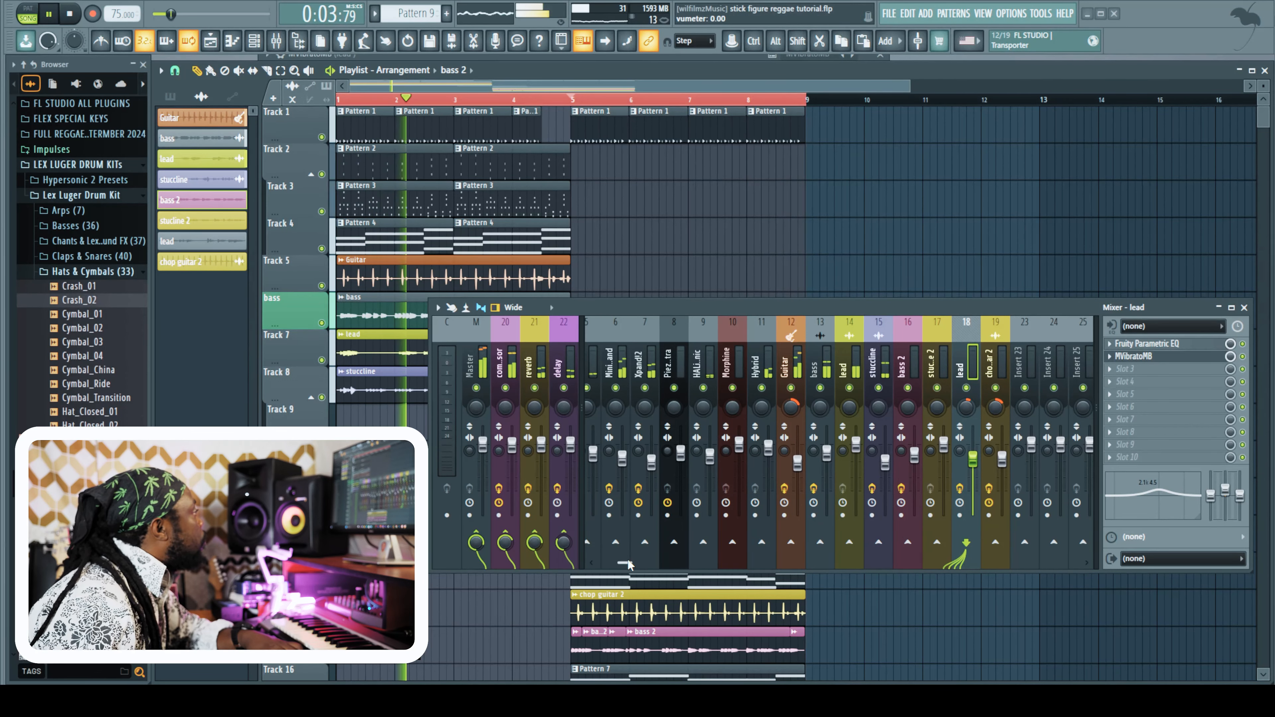
Solo the first-section lead's mixer track, add Fruity Parametric EQ 2 with the 40Hz cut and Wil Notch filter presets, and unsolo it
{"action": "left_click_drag", "start_coordinate": [625, 563], "coordinate": [620, 563]}
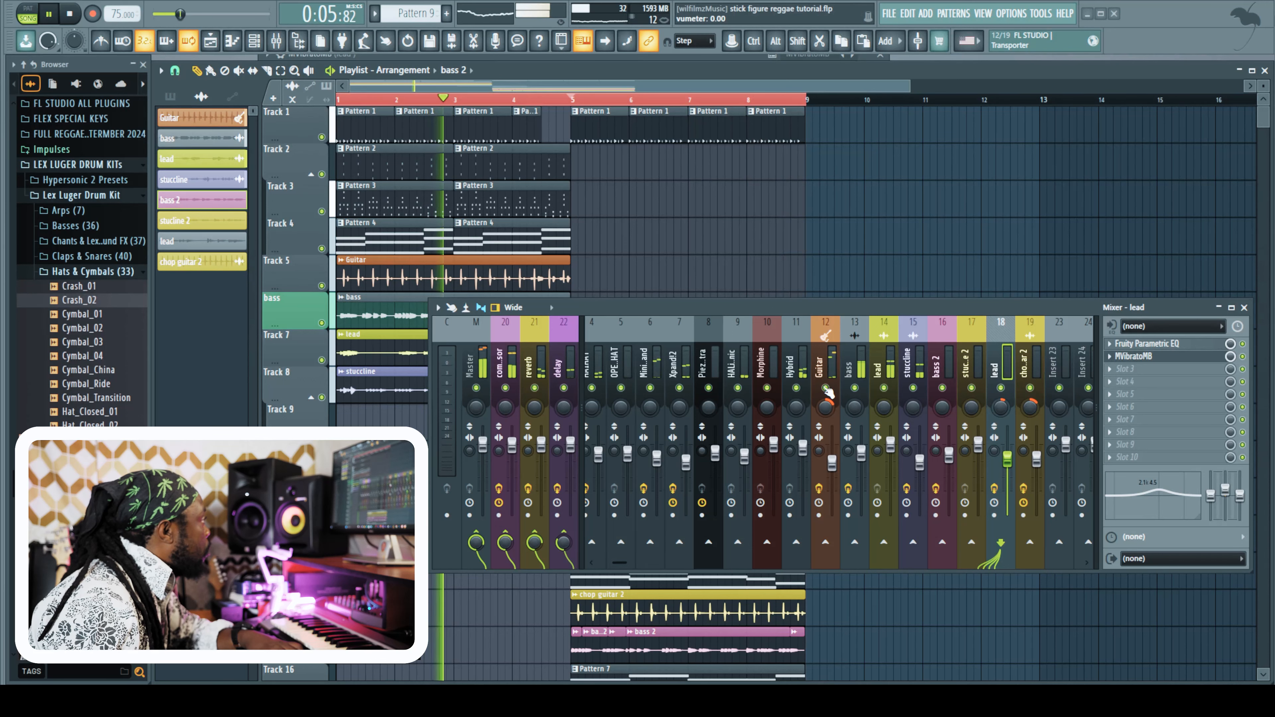
{"action": "right_click", "coordinate": [884, 388]}
{"action": "left_click", "coordinate": [881, 371]}
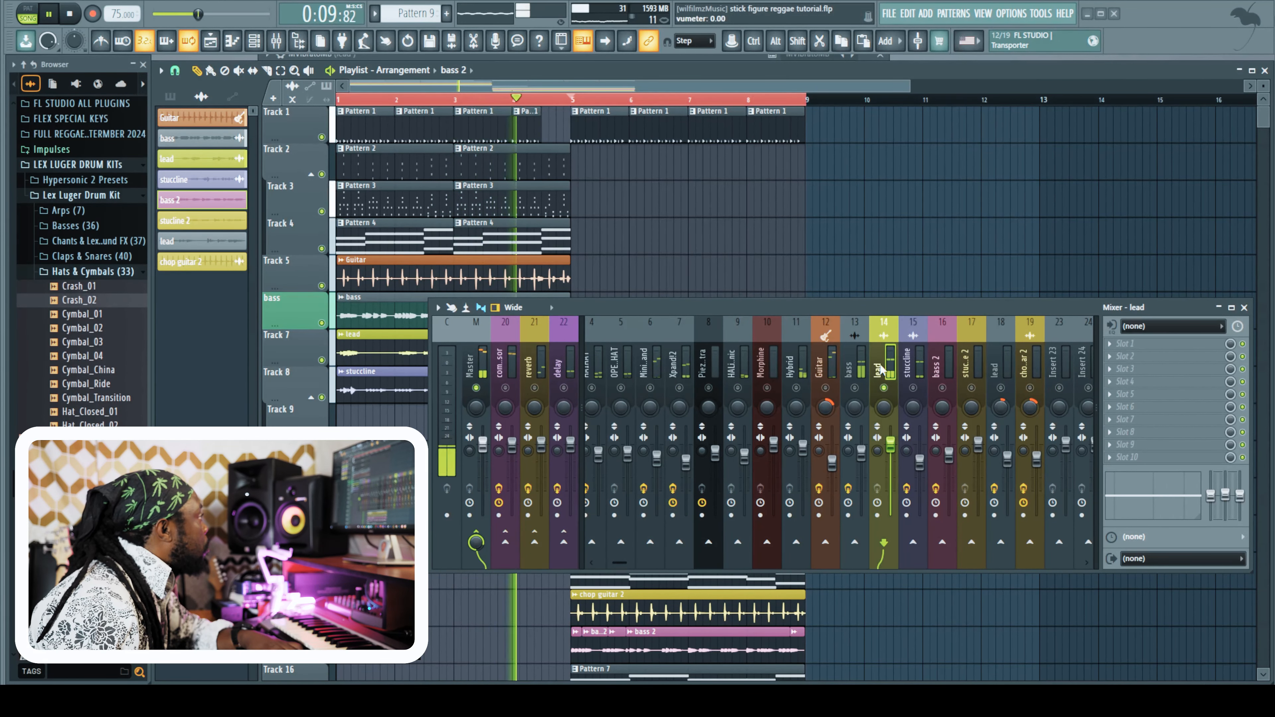
{"action": "left_click", "coordinate": [1109, 344]}
{"action": "mouse_move", "coordinate": [1130, 356]}
{"action": "left_click", "coordinate": [811, 308]}
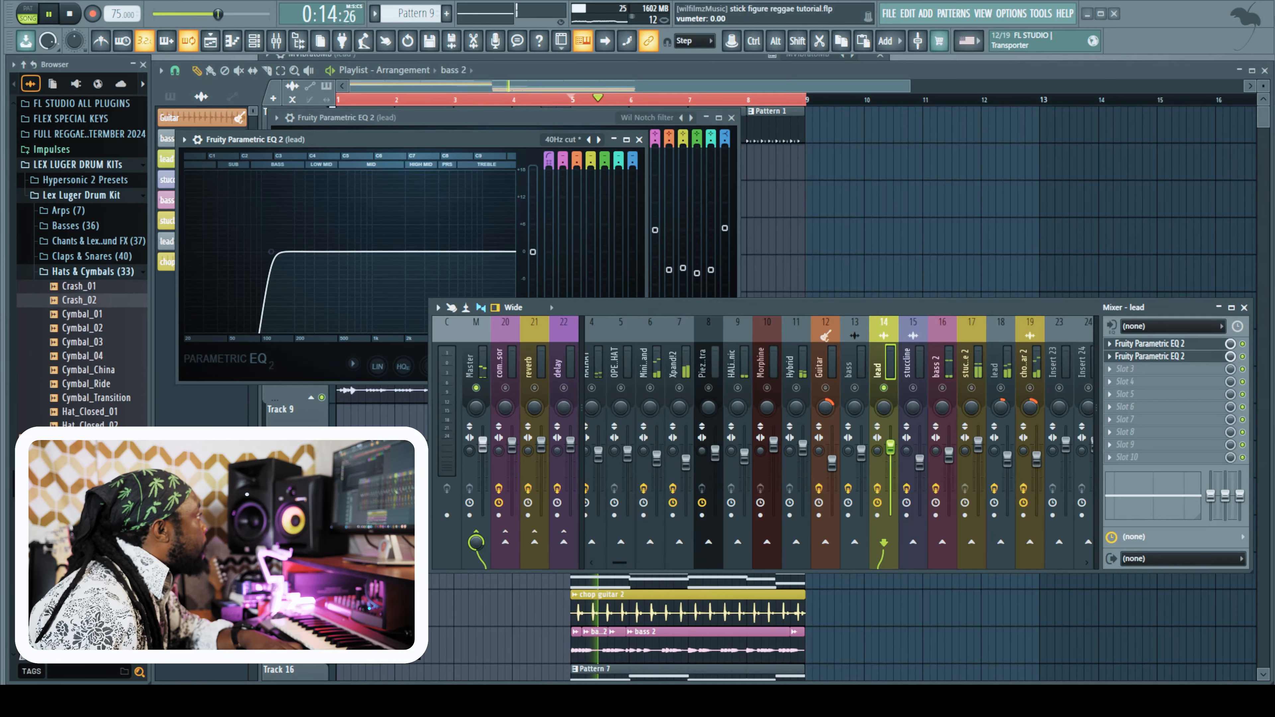
{"action": "right_click", "coordinate": [884, 388]}
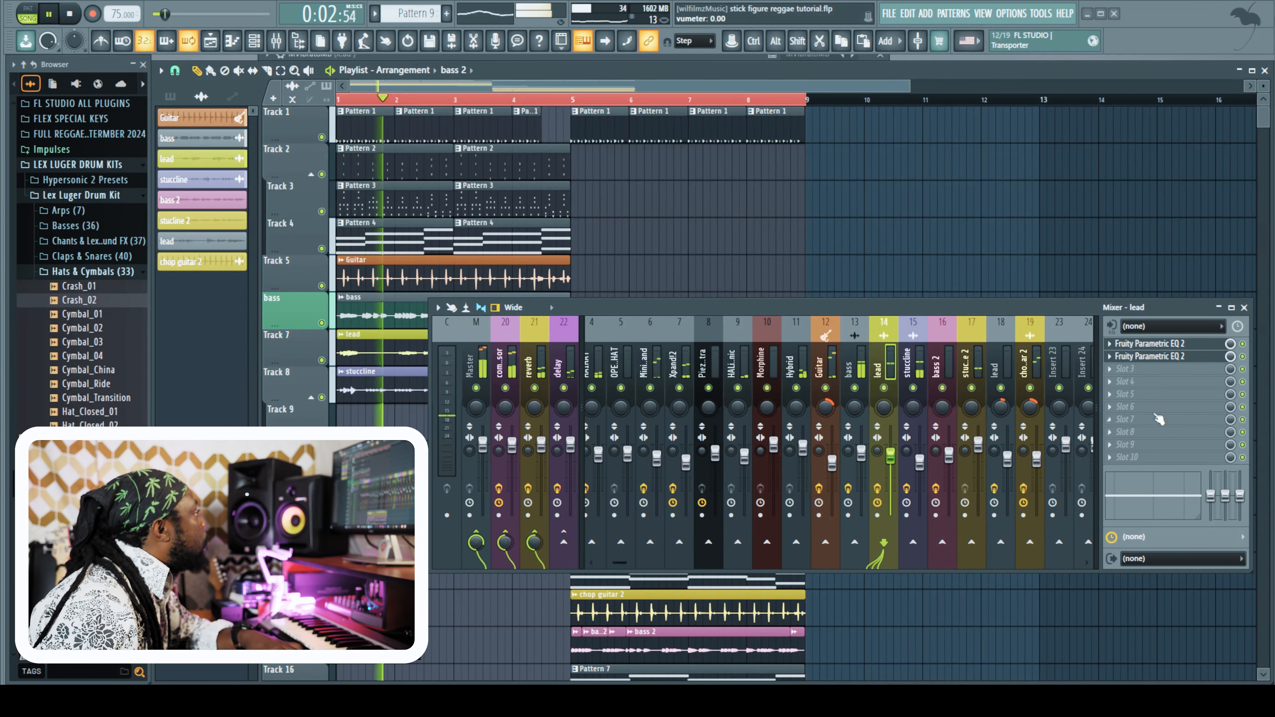
Add MVibratoMB to the first-section lead with its width at 112° (31.0%) and a reduced dry/wet mix, and close the mixer
{"action": "left_click", "coordinate": [1109, 371]}
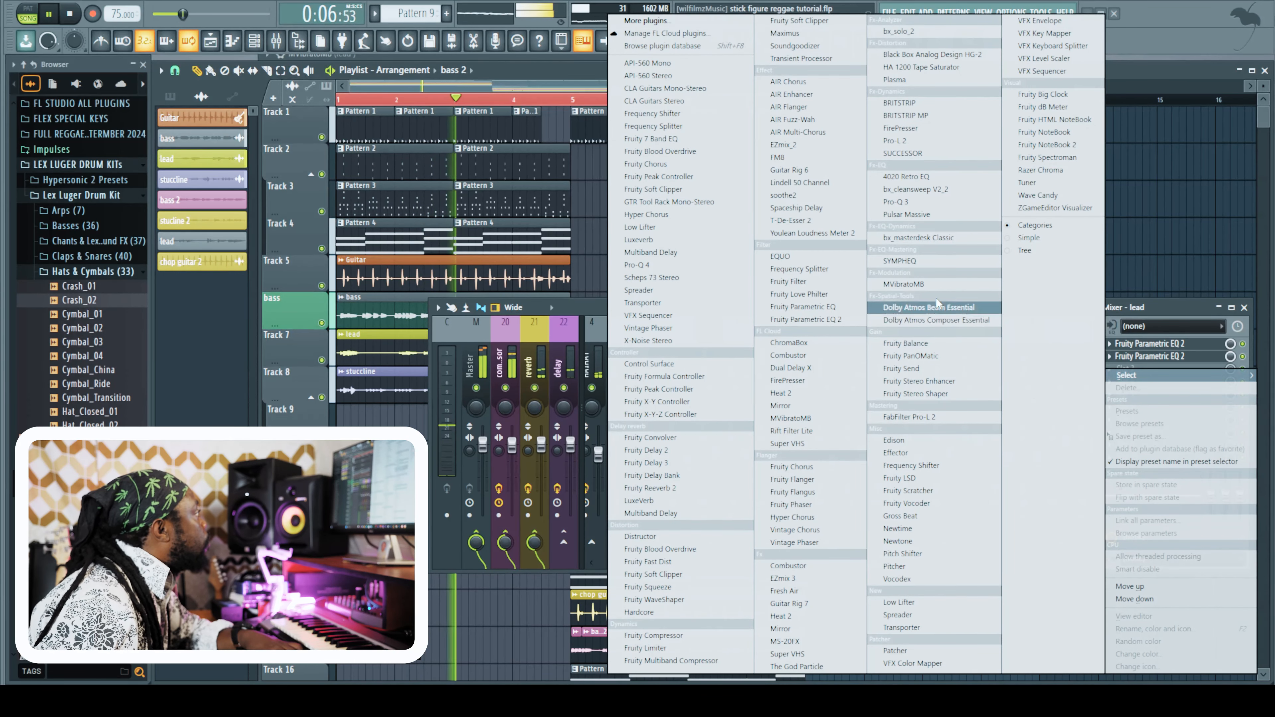
{"action": "left_click", "coordinate": [920, 283]}
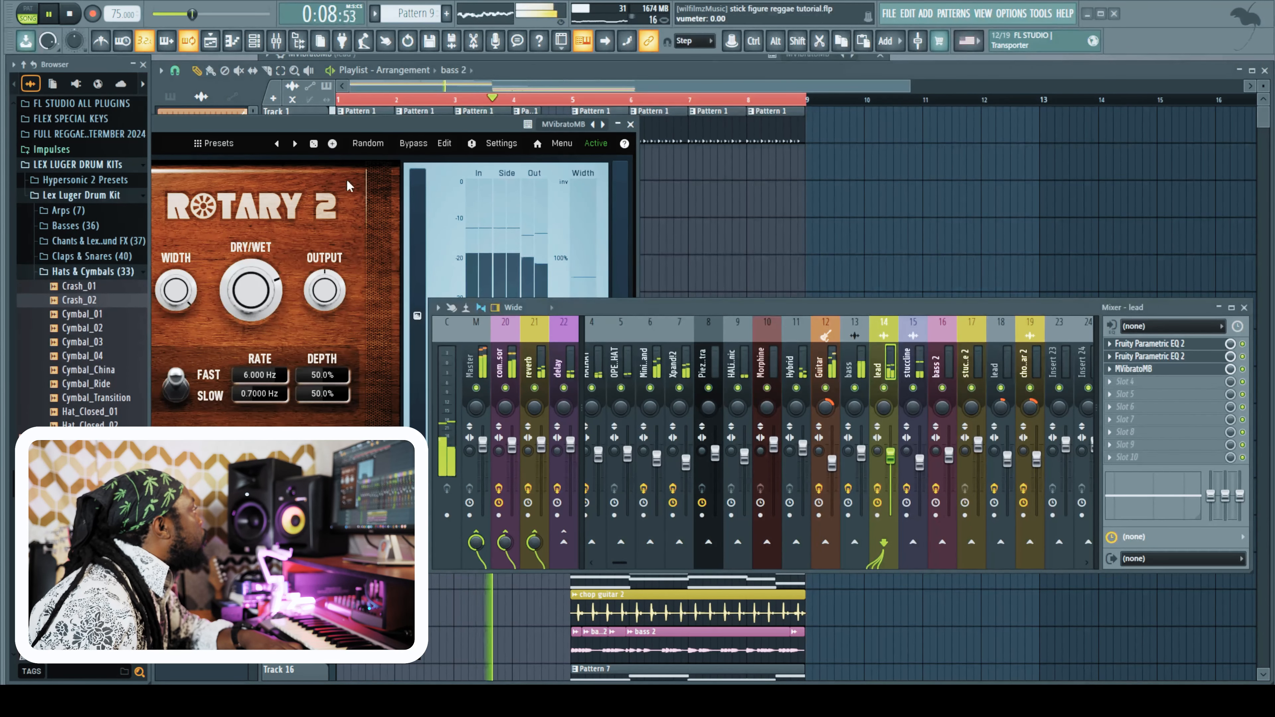
{"action": "left_click_drag", "start_coordinate": [177, 290], "coordinate": [176, 313]}
{"action": "left_click_drag", "start_coordinate": [236, 280], "coordinate": [173, 306]}
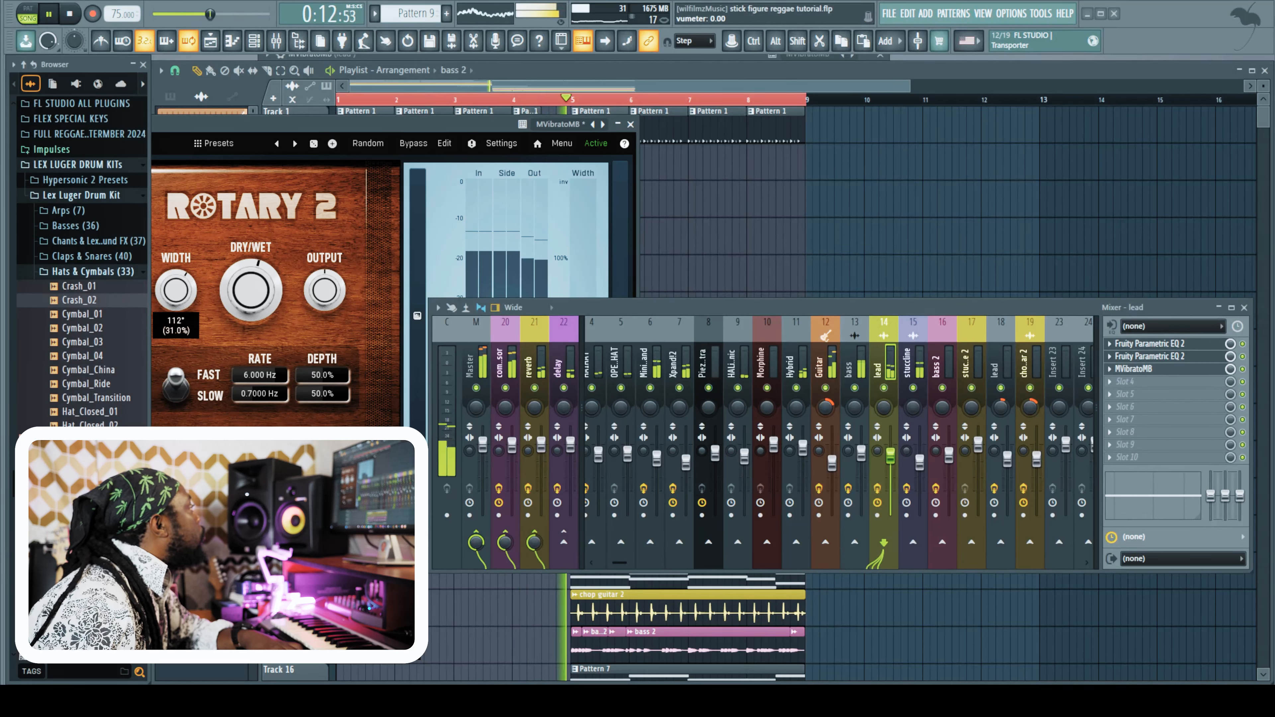
{"action": "left_click", "coordinate": [791, 93]}
{"action": "left_click_drag", "start_coordinate": [1096, 317], "coordinate": [1112, 416]}
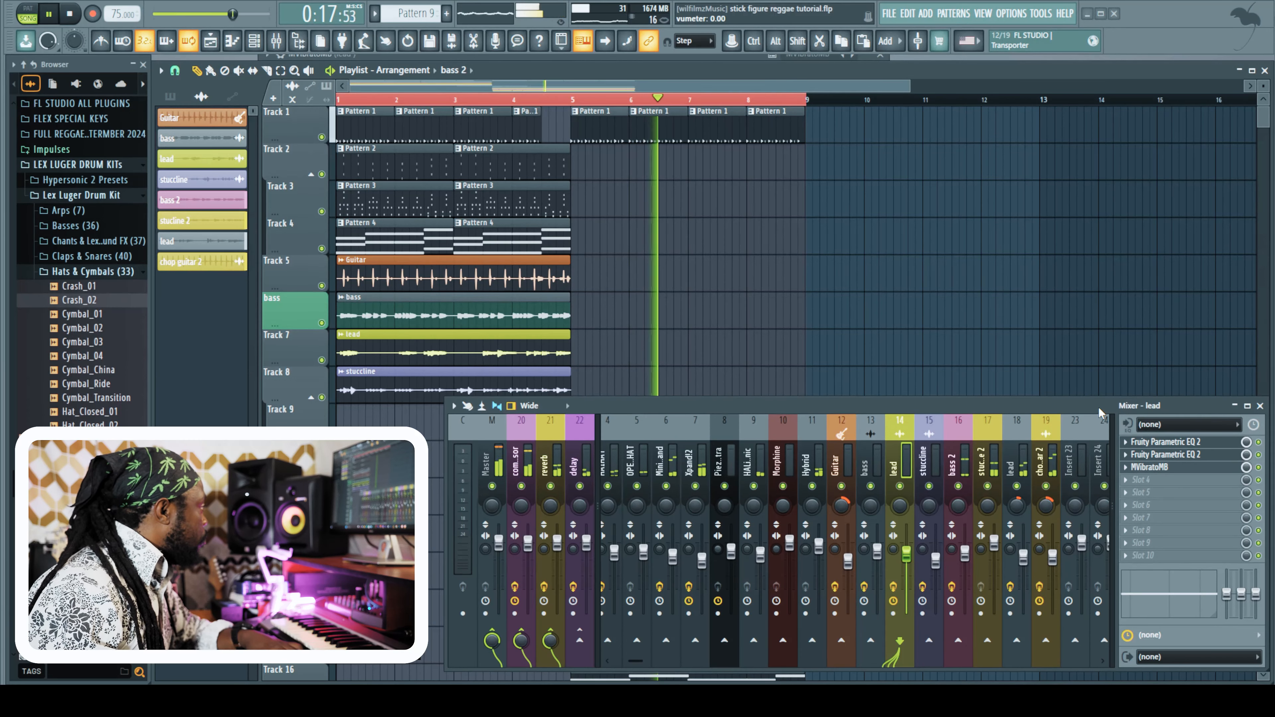
{"action": "left_click", "coordinate": [1235, 405]}
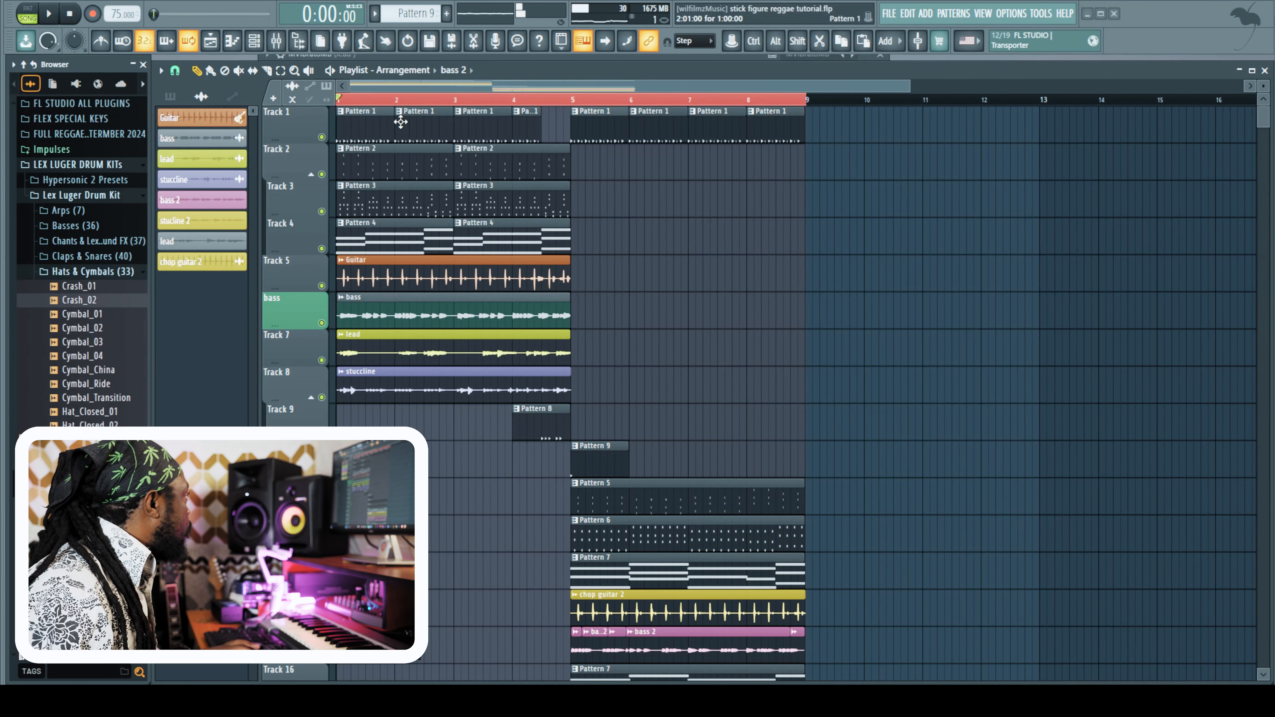
Shift the whole arrangement half a bar later, place a short Pattern 8 fill at bar 1, and extend the playback selection to bar 10
{"action": "left_click", "coordinate": [411, 127]}
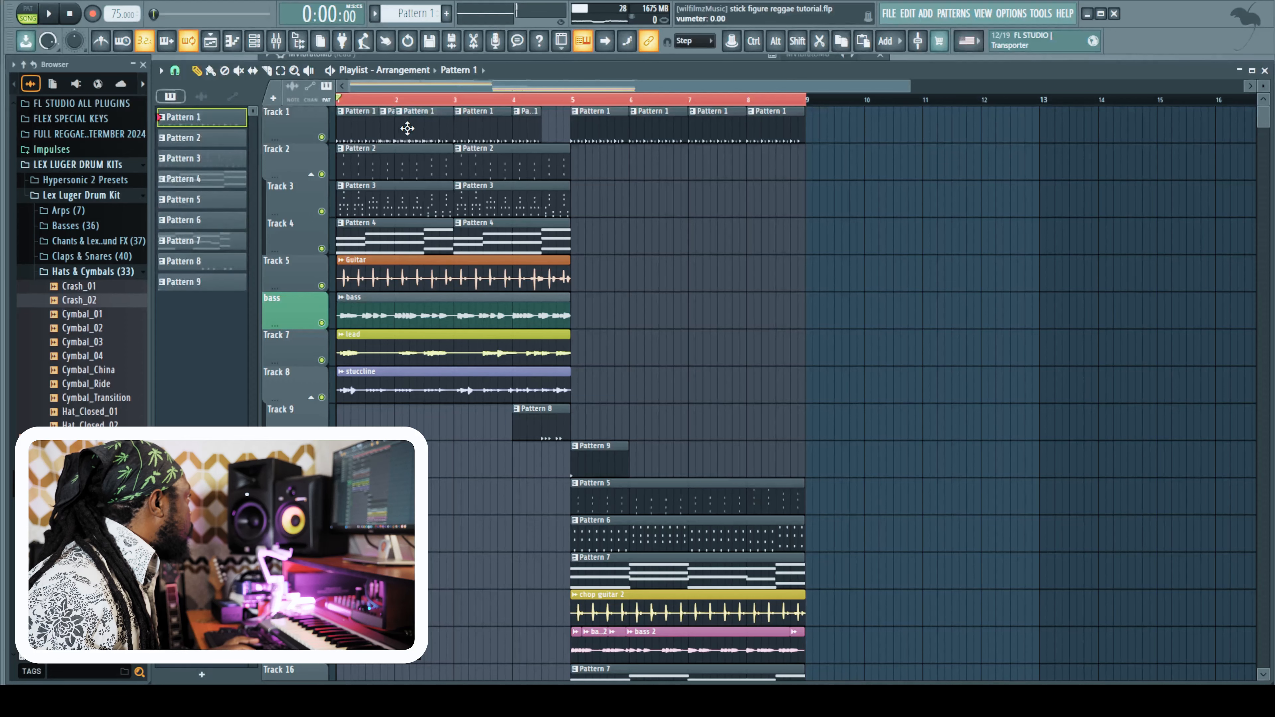
{"action": "key", "text": "ctrl+a"}
{"action": "left_click_drag", "start_coordinate": [372, 149], "coordinate": [430, 149]}
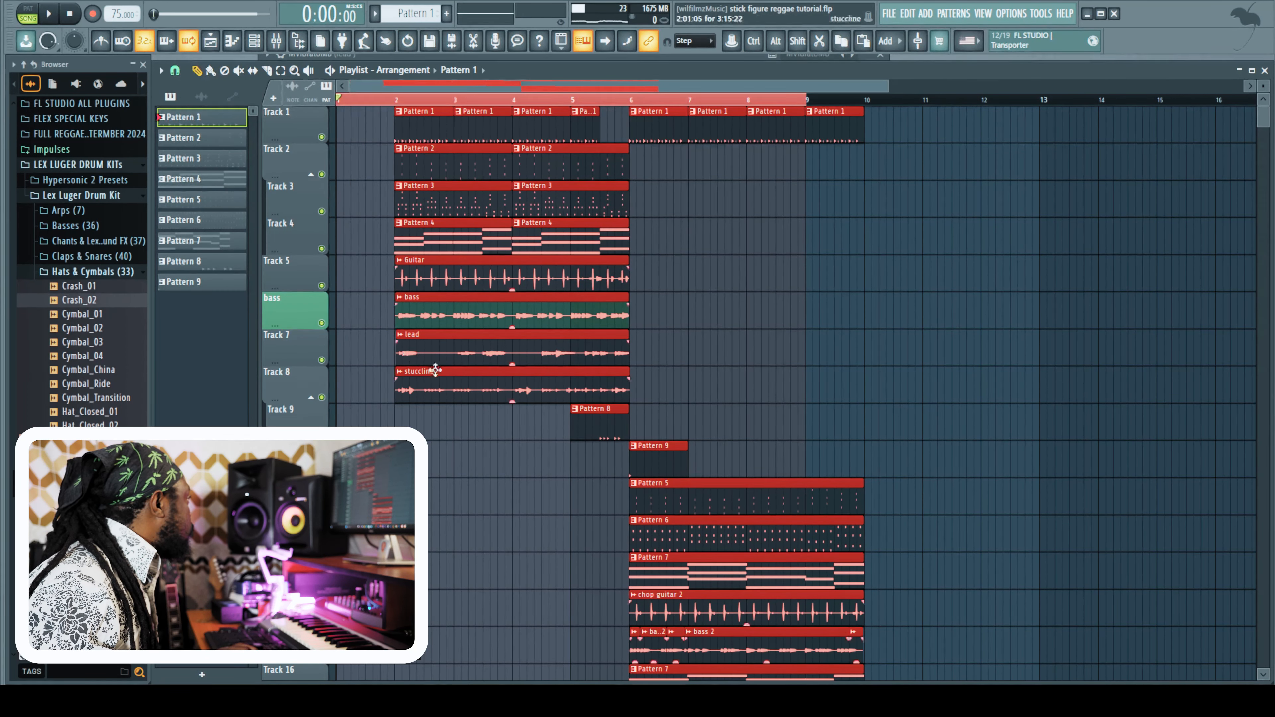
{"action": "left_click", "coordinate": [539, 444]}
{"action": "key", "text": "space"}
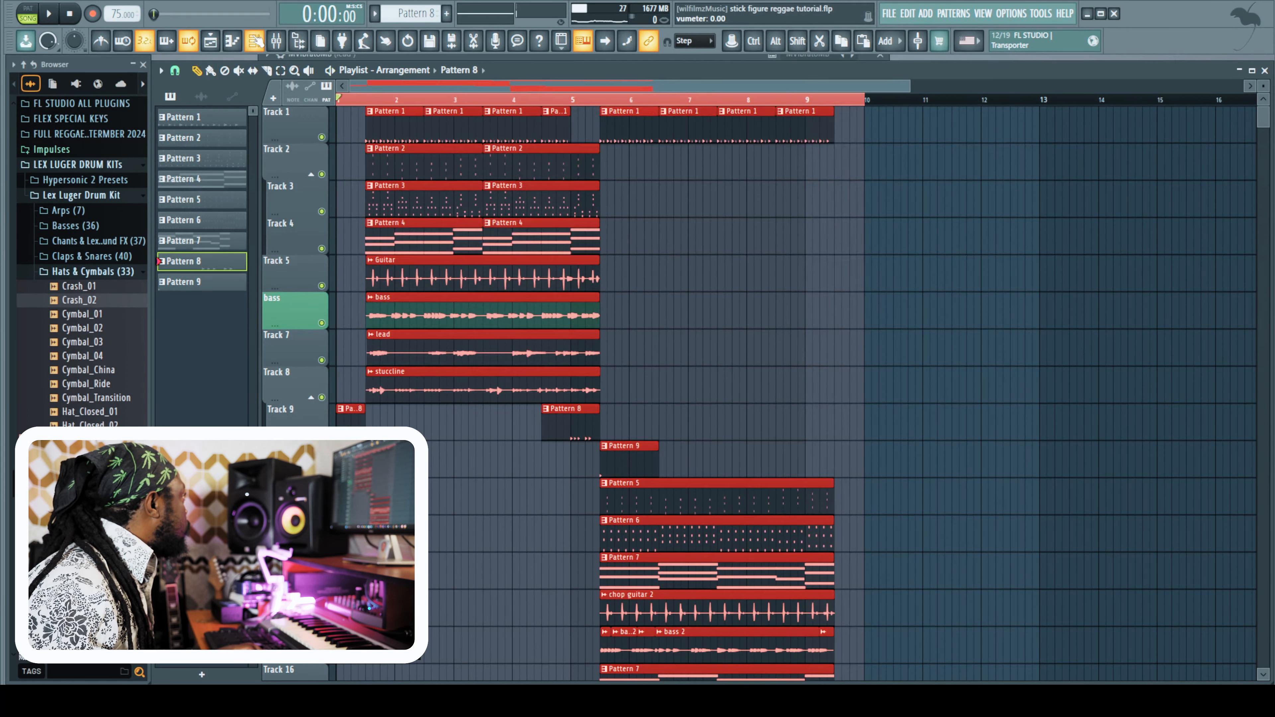
Add the TOM LOW LIVE sample as a new channel with a hit on step 15 of Pattern 8's fill
{"action": "key", "text": "space"}
{"action": "key", "text": "F6"}
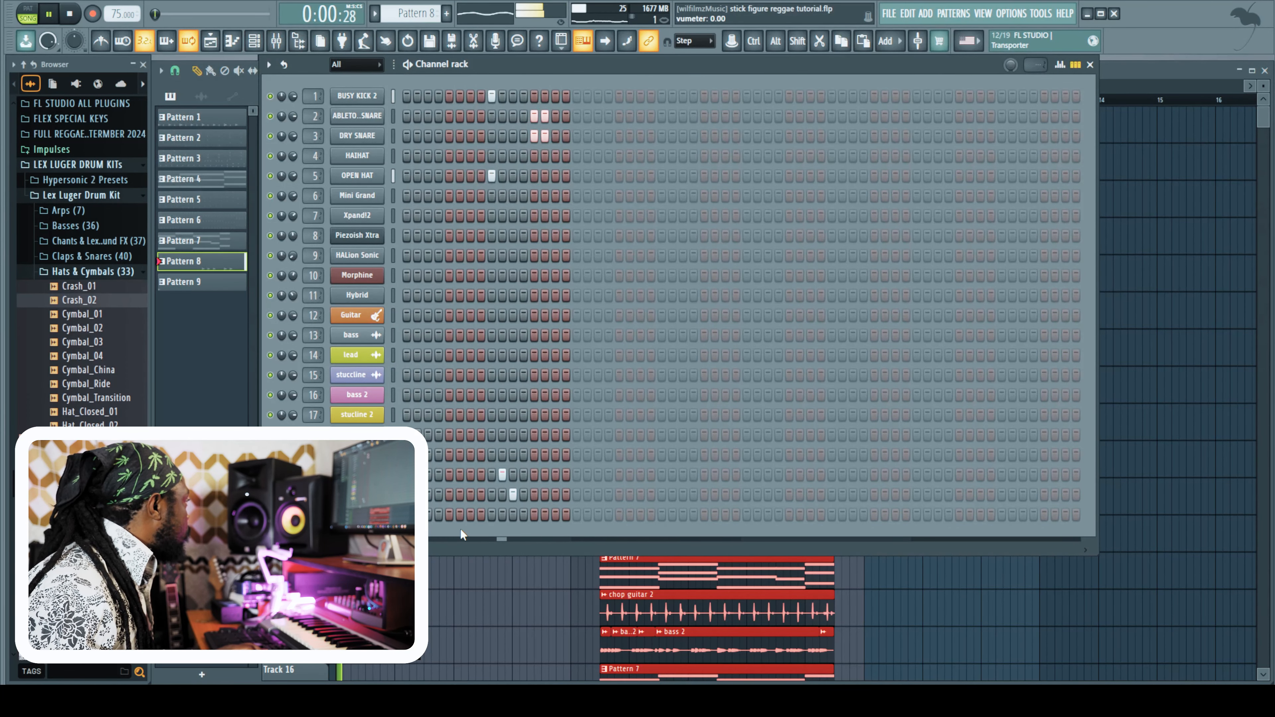
{"action": "key", "text": "space"}
{"action": "left_click", "coordinate": [81, 271]}
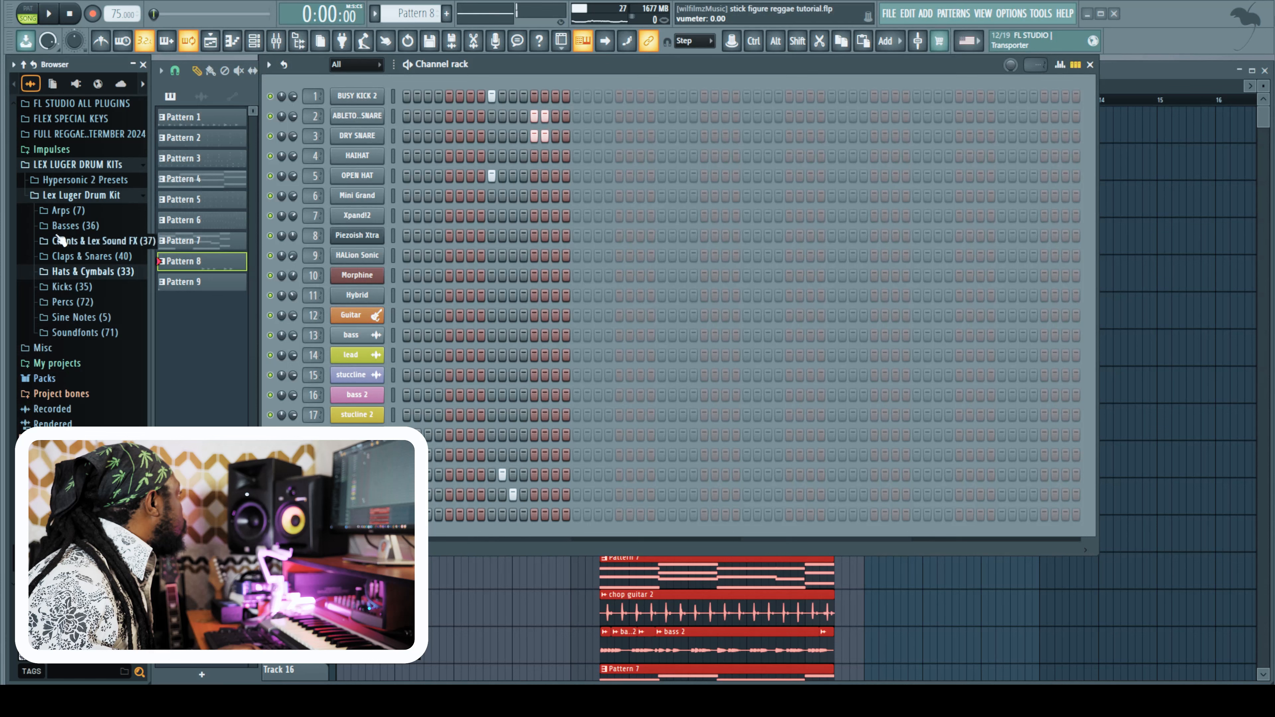
{"action": "left_click", "coordinate": [80, 196]}
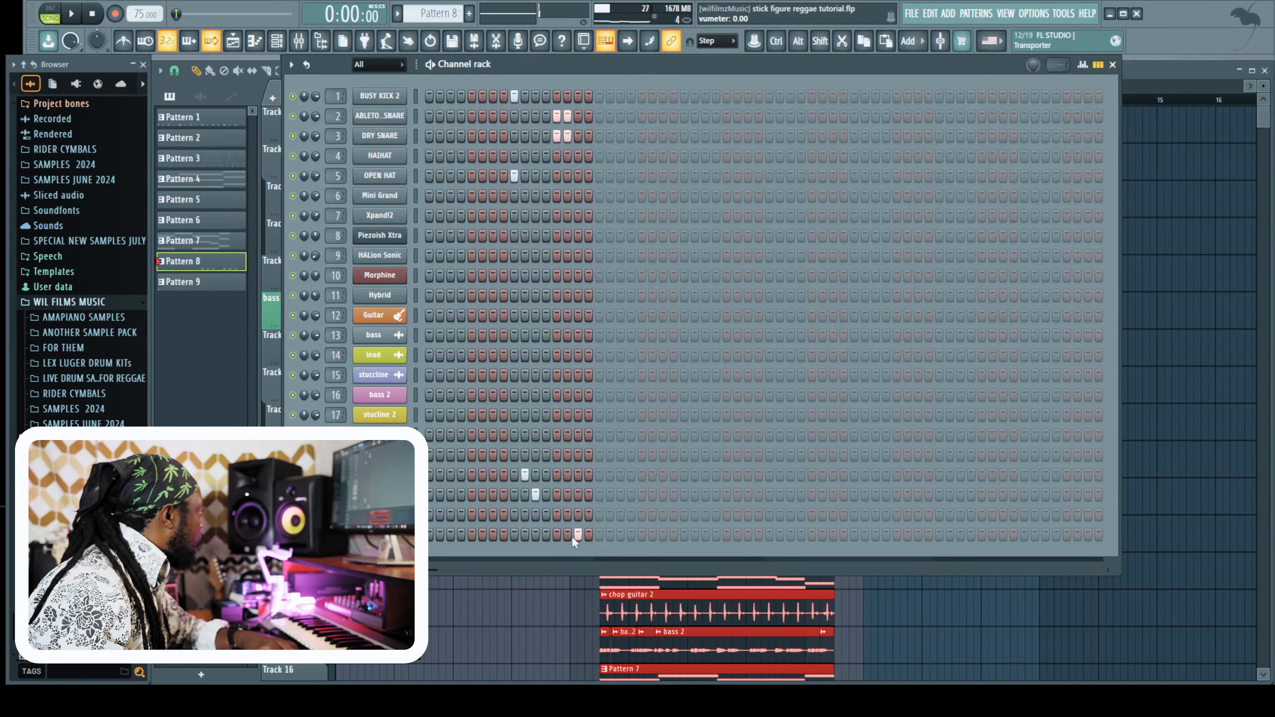
Lower the low tom channel's pitch by 200 cents and route it to mixer insert 23
{"action": "left_click", "coordinate": [382, 315]}
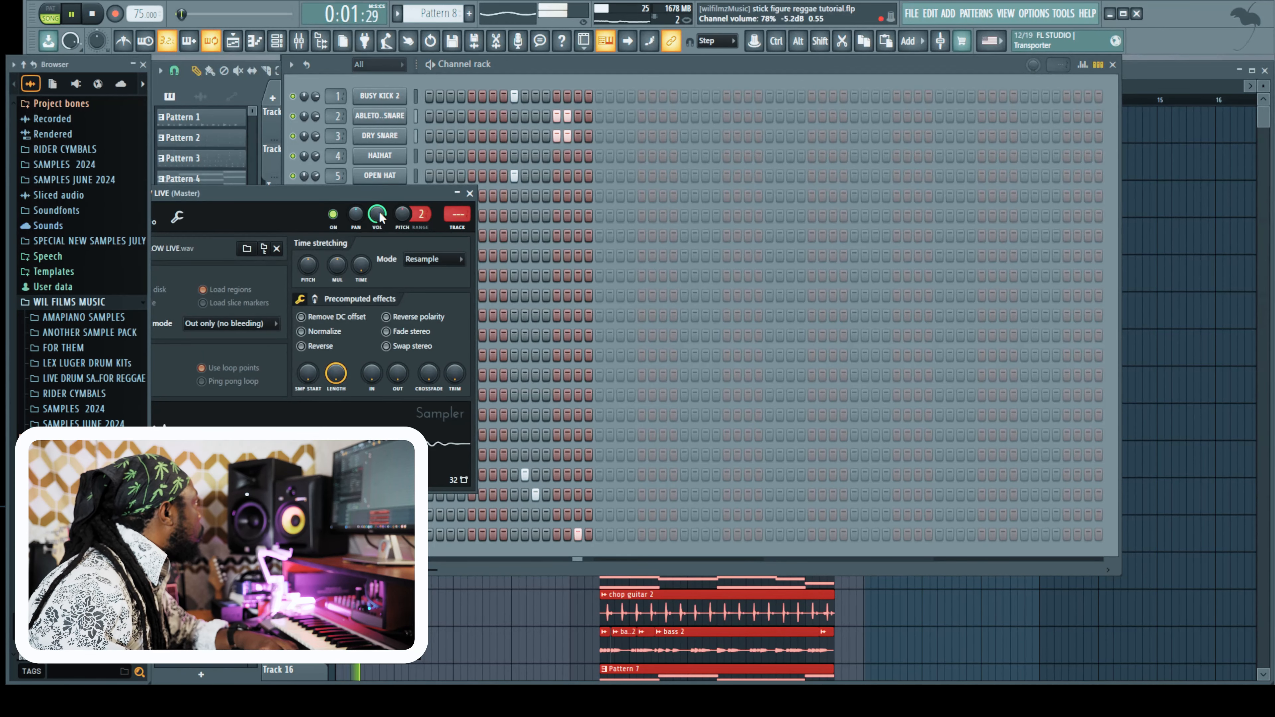
{"action": "left_click_drag", "start_coordinate": [405, 217], "coordinate": [415, 274]}
{"action": "key", "text": "space"}
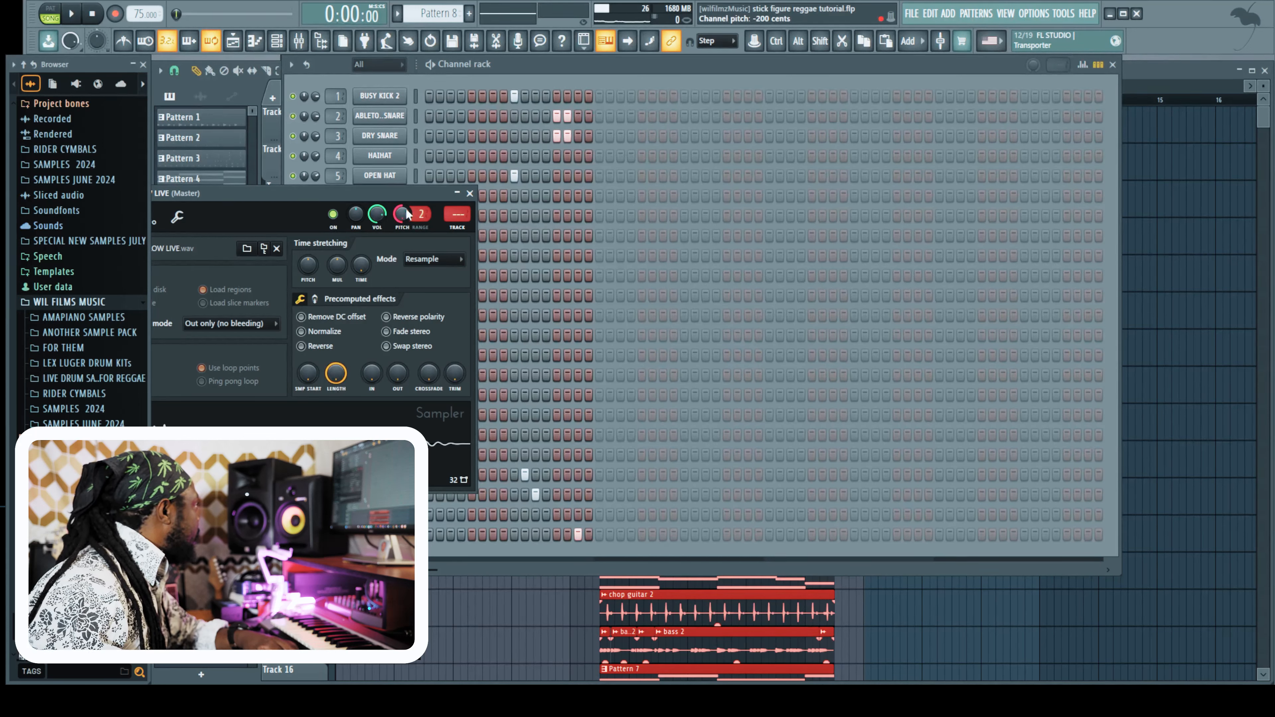
{"action": "left_click", "coordinate": [315, 176]}
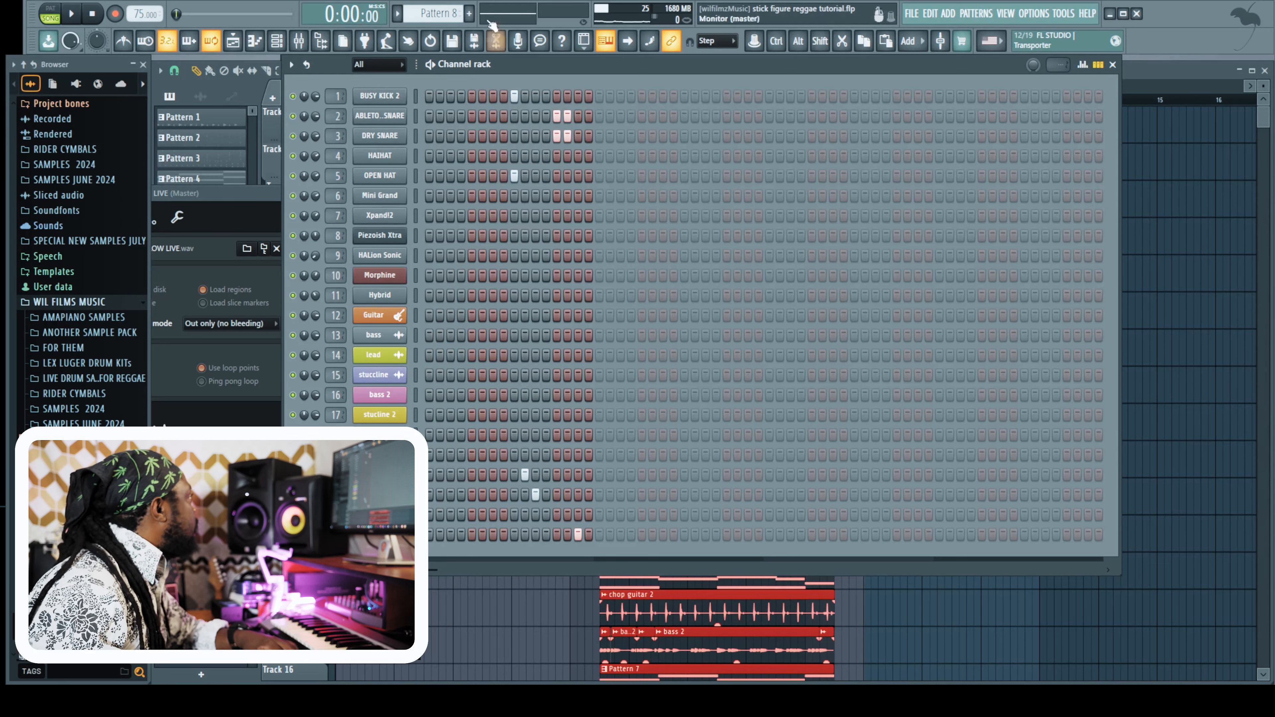
{"action": "left_click", "coordinate": [299, 42]}
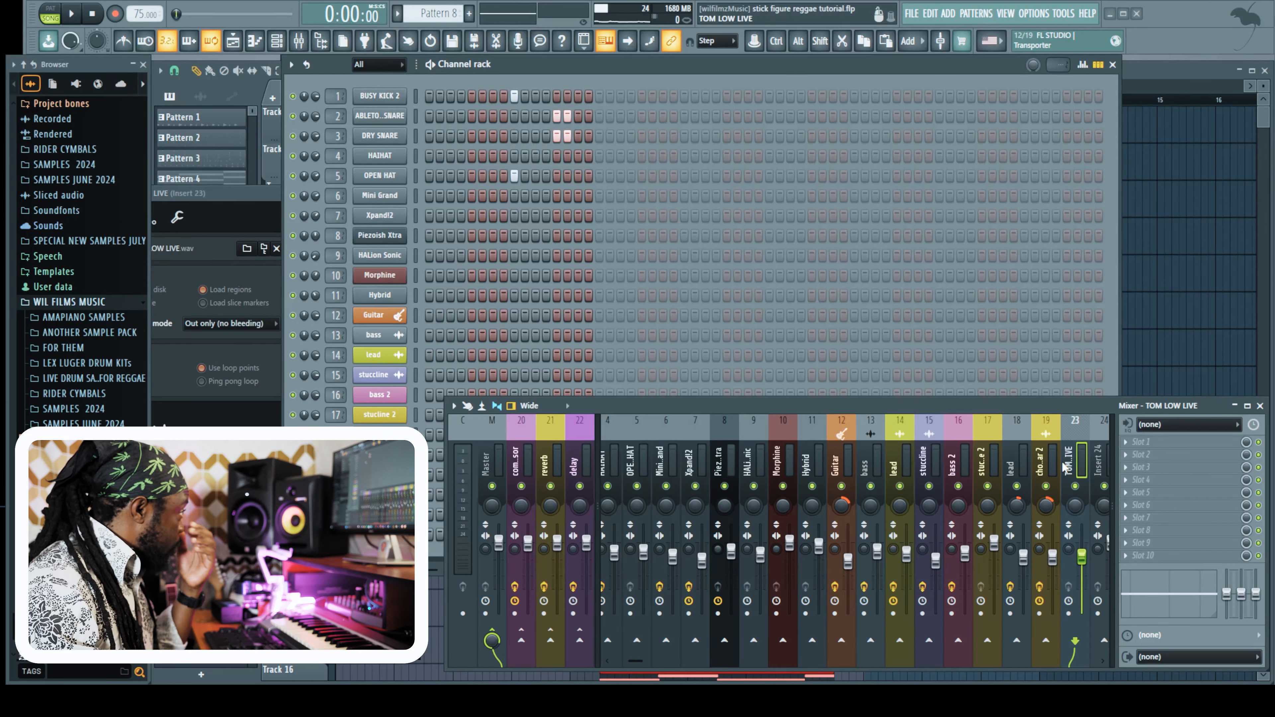
{"action": "left_click_drag", "start_coordinate": [859, 406], "coordinate": [857, 404]}
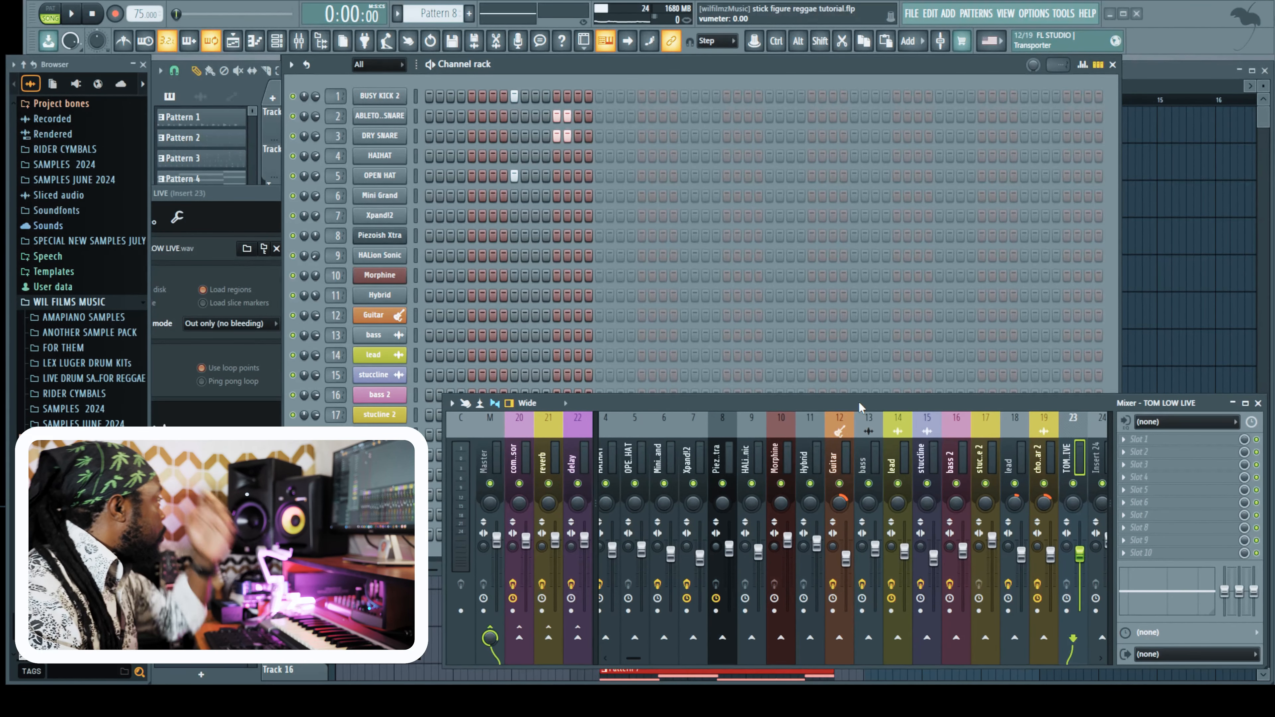
Reduce the rotary dry/wet and width of MVibratoMB on the first-section lead during playback, and show all playlist tracks without the mixer
{"action": "key", "text": "space"}
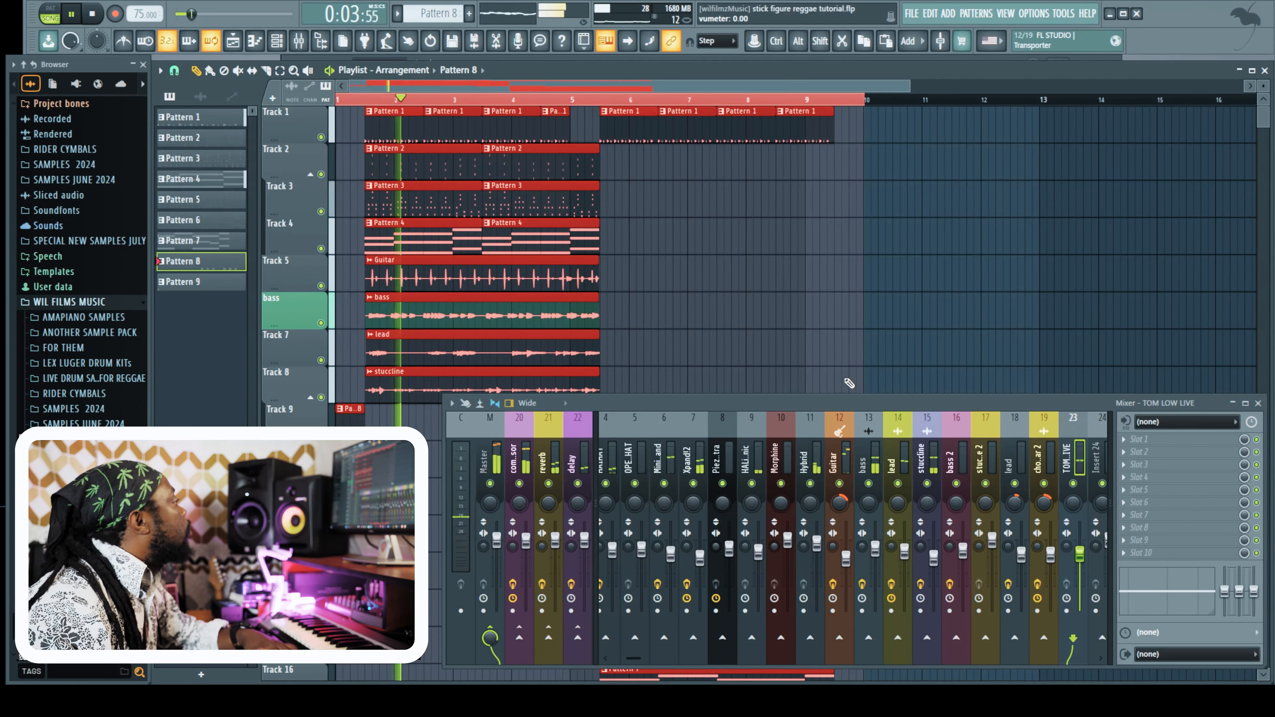
{"action": "left_click_drag", "start_coordinate": [920, 400], "coordinate": [898, 327]}
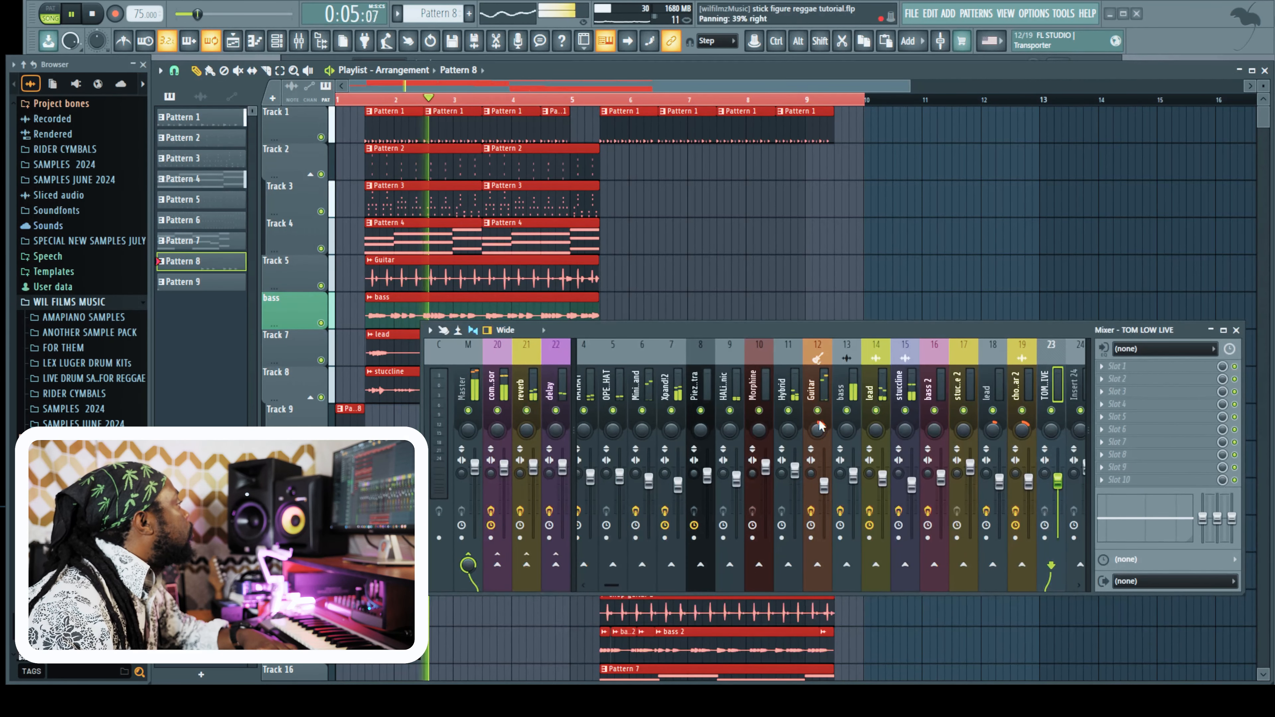
{"action": "left_click", "coordinate": [811, 400]}
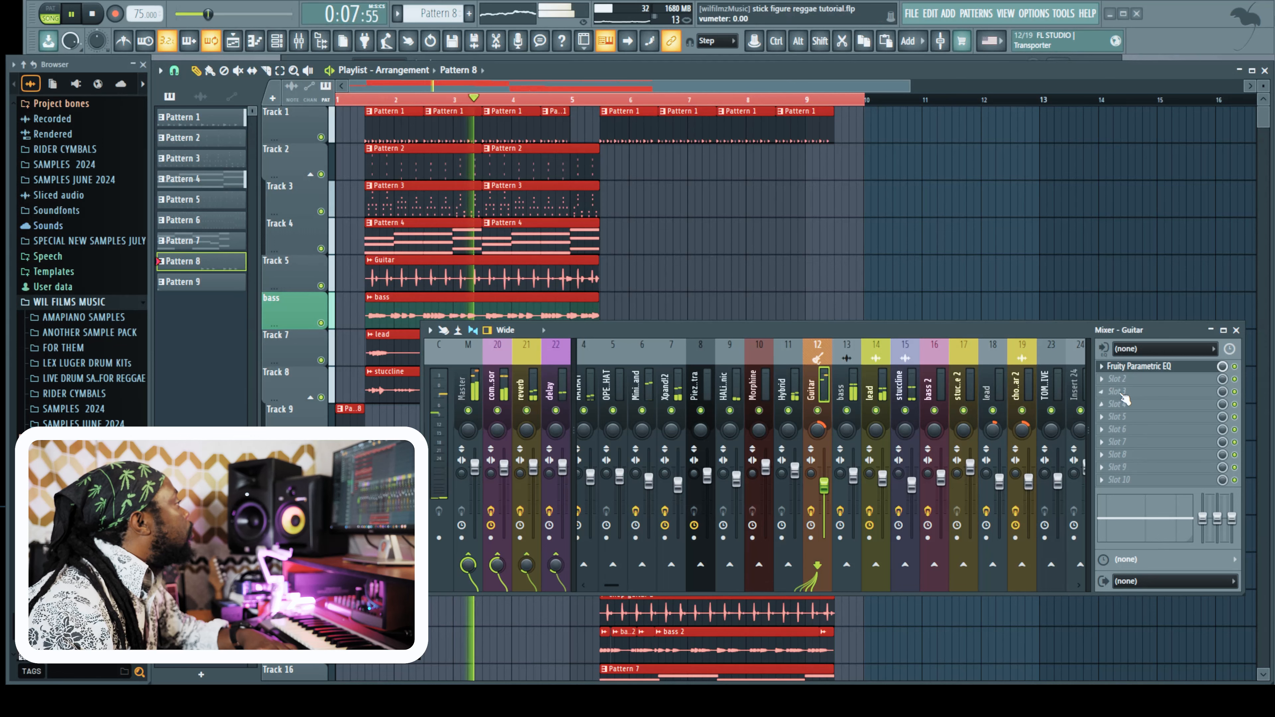
{"action": "left_click", "coordinate": [870, 392]}
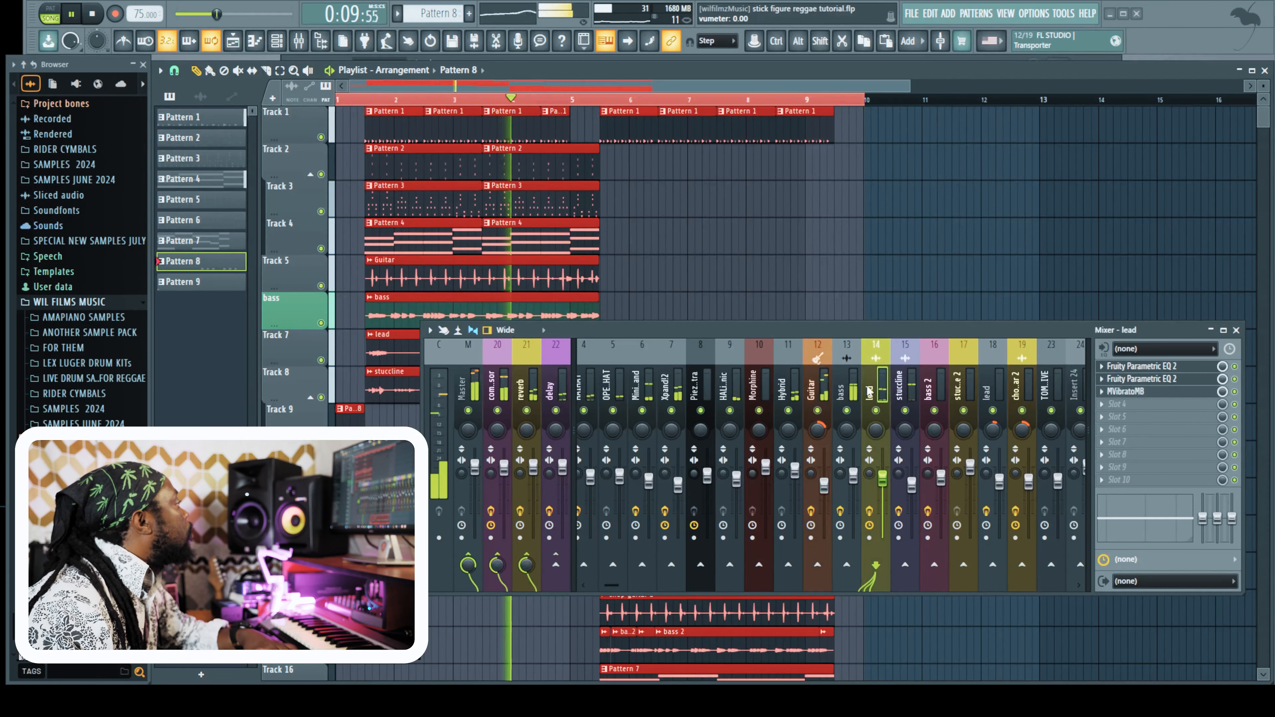
{"action": "left_click", "coordinate": [1124, 391]}
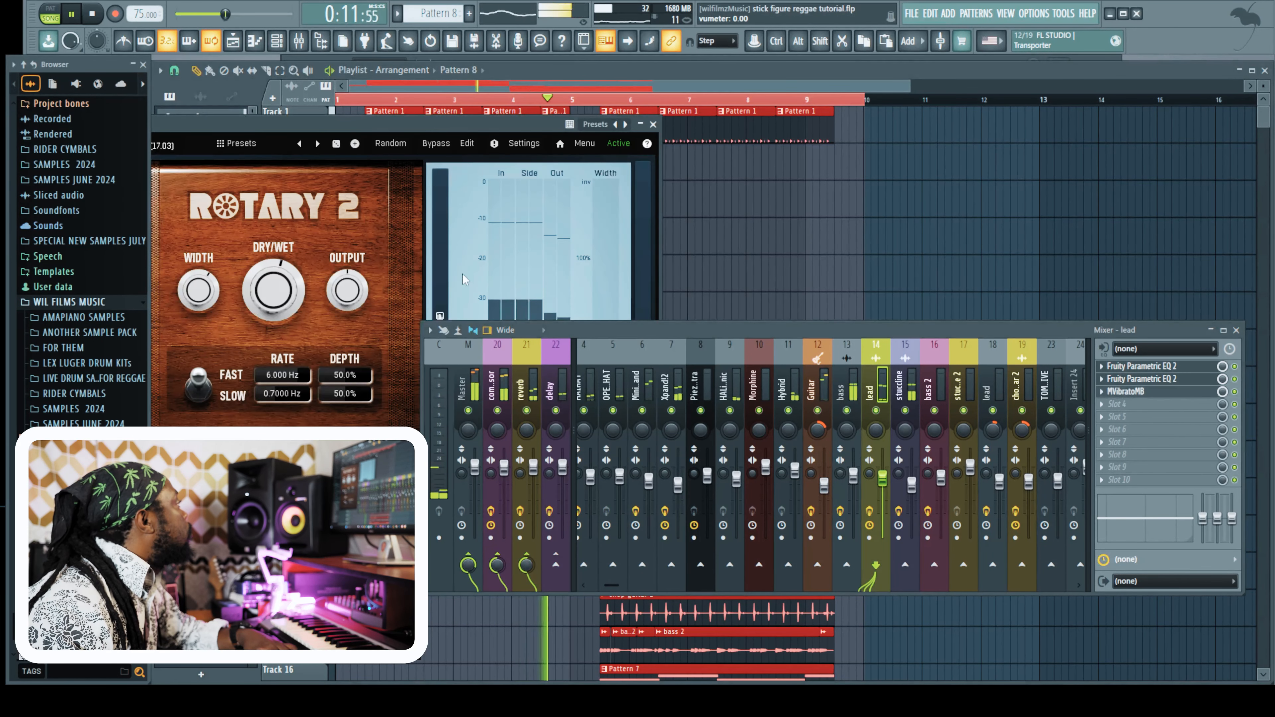
{"action": "left_click_drag", "start_coordinate": [273, 290], "coordinate": [274, 309]}
{"action": "left_click_drag", "start_coordinate": [212, 282], "coordinate": [270, 291]}
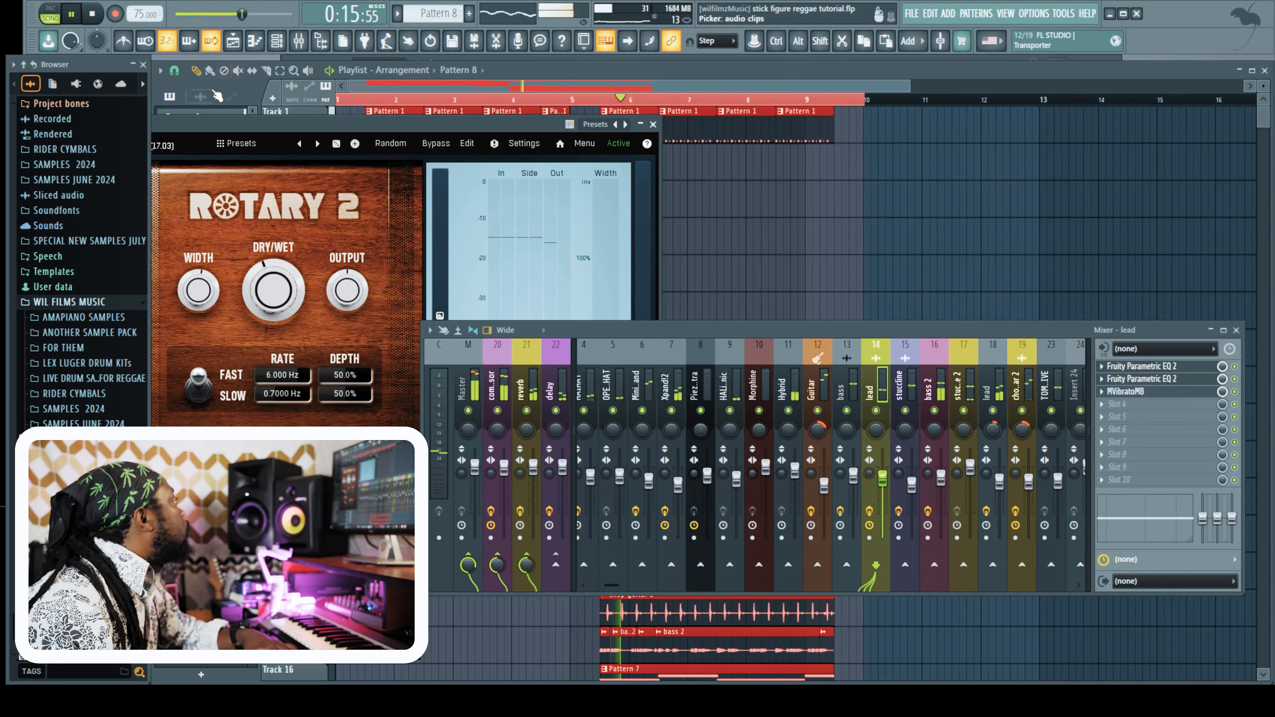
{"action": "left_click", "coordinate": [1191, 392]}
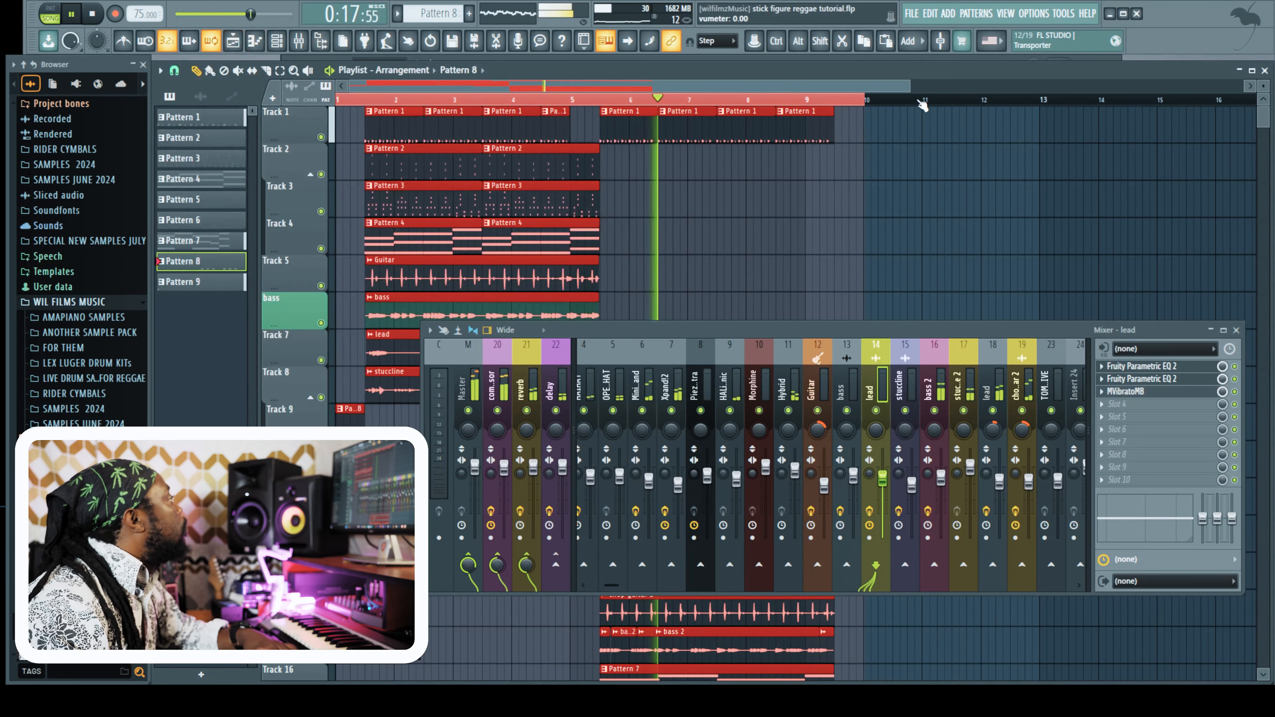
{"action": "left_click", "coordinate": [1236, 330]}
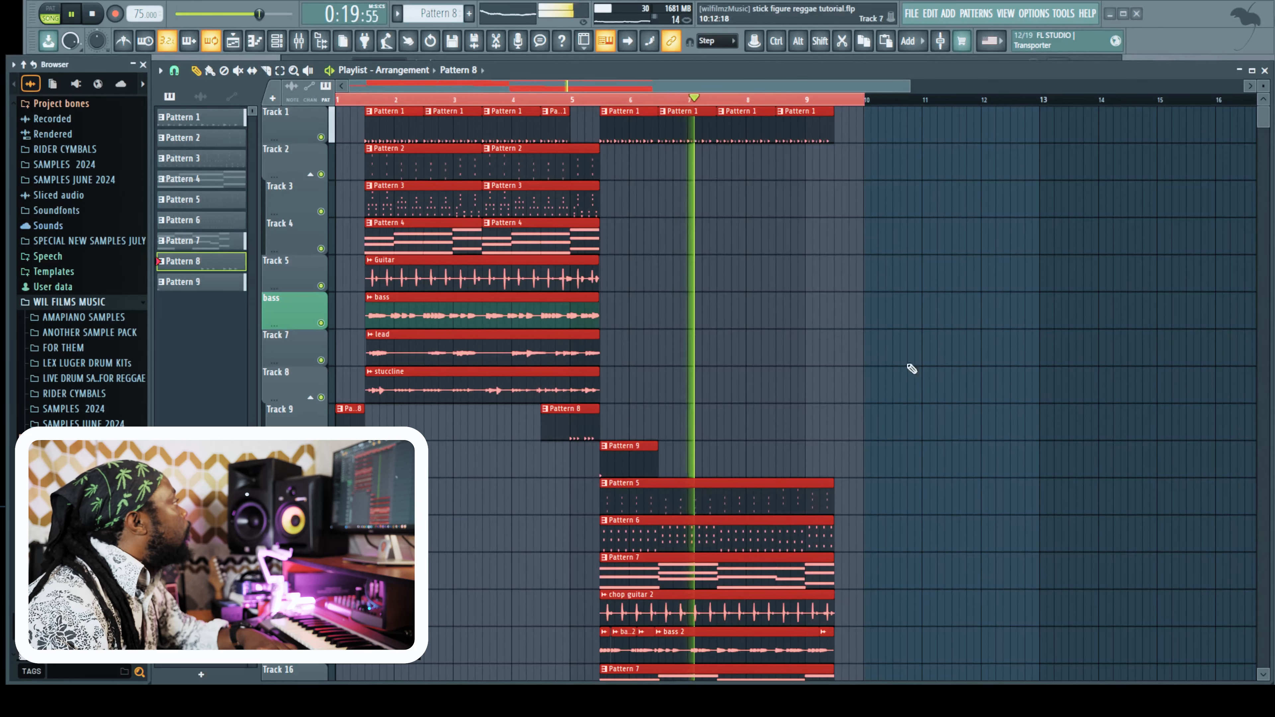
{"action": "left_click_drag", "start_coordinate": [1263, 86], "coordinate": [1262, 97]}
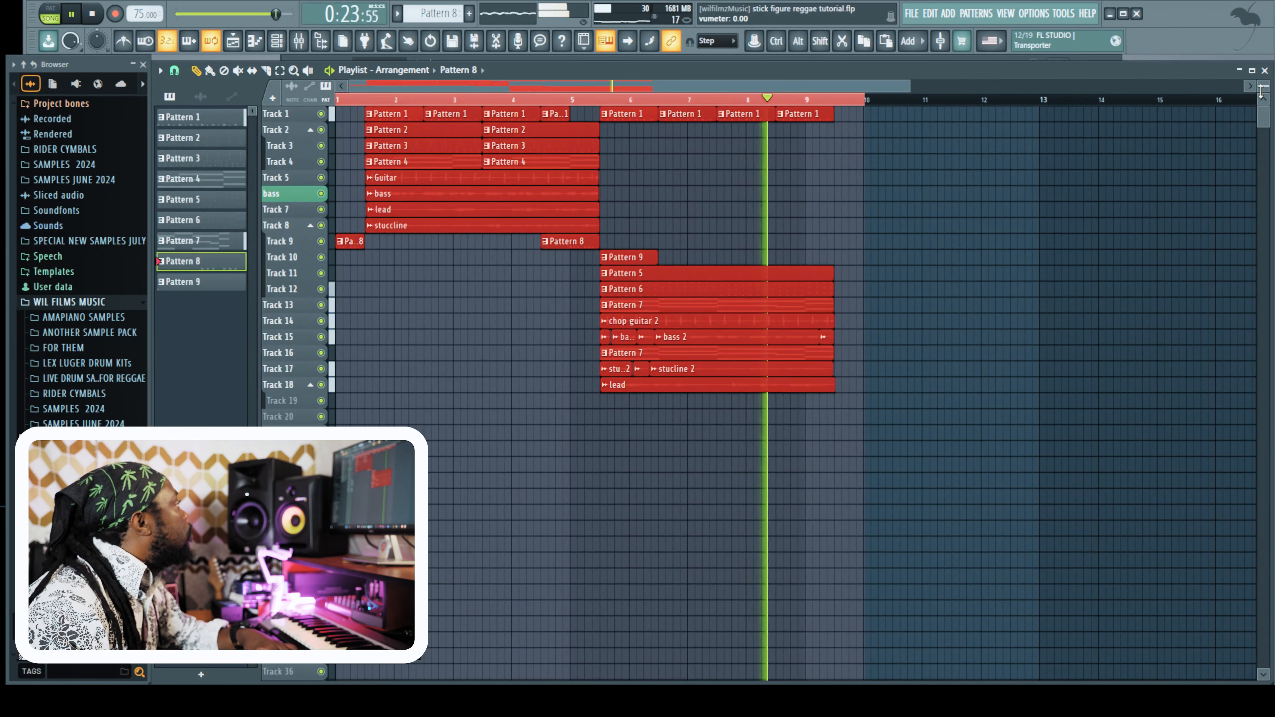